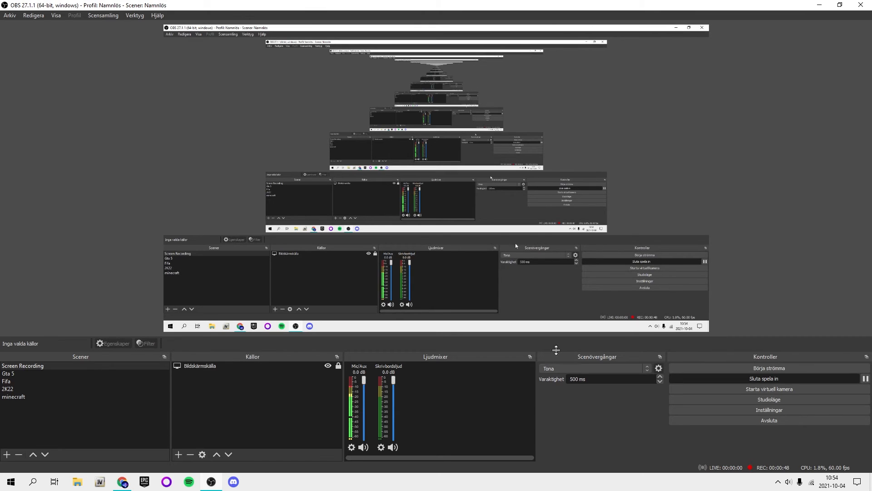
# - Switch to Chrome, view the Frostytool encryption key document, the FIFA editor download page and the WinRAR page, and close the WinRAR page
pyautogui.click(123, 483)
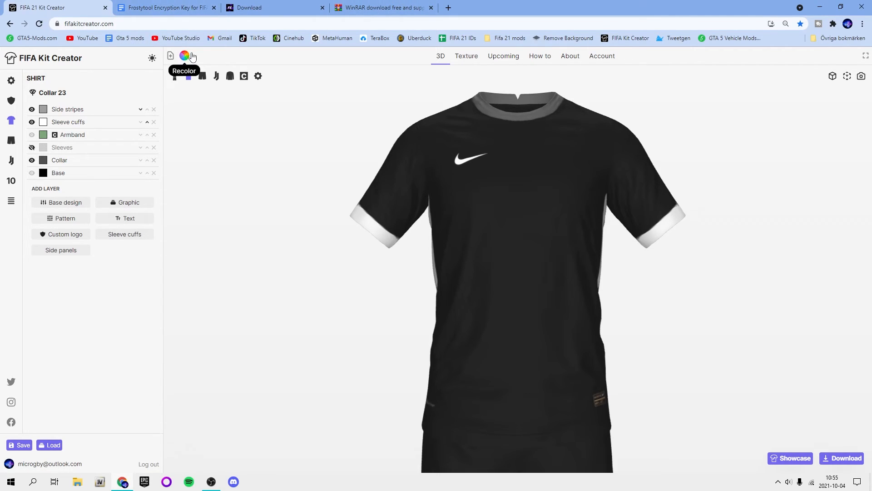
pyautogui.click(169, 5)
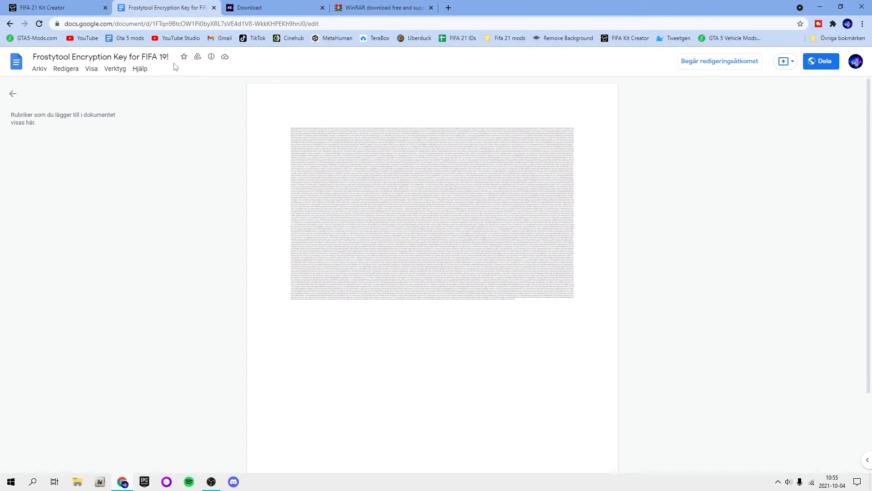
pyautogui.click(12, 94)
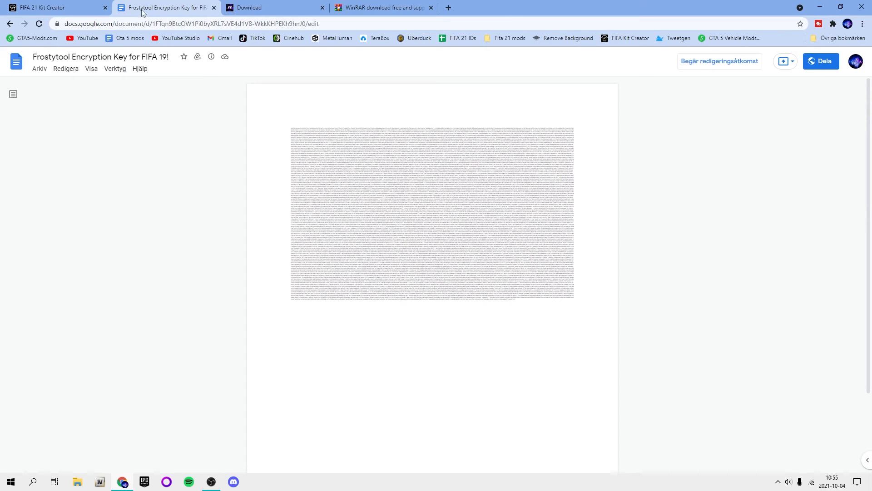
pyautogui.moveTo(142, 12); pyautogui.dragTo(363, 8)
pyautogui.click(161, 4)
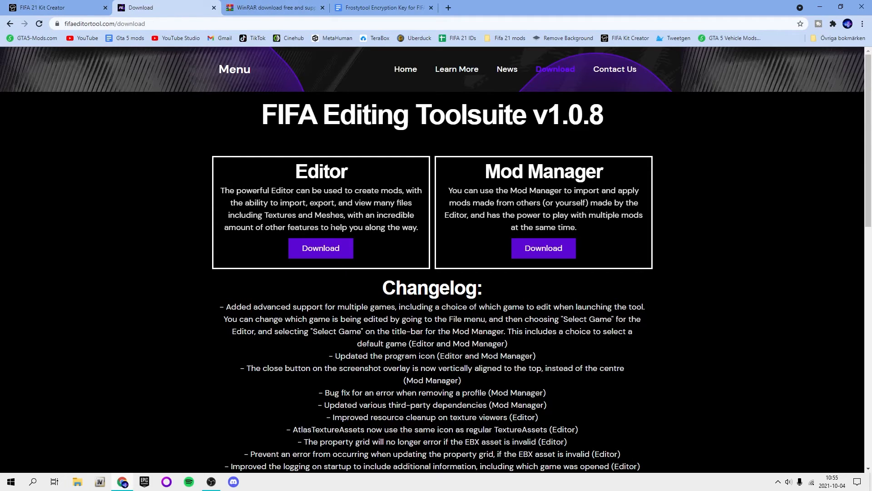
pyautogui.moveTo(271, 7); pyautogui.dragTo(384, 8)
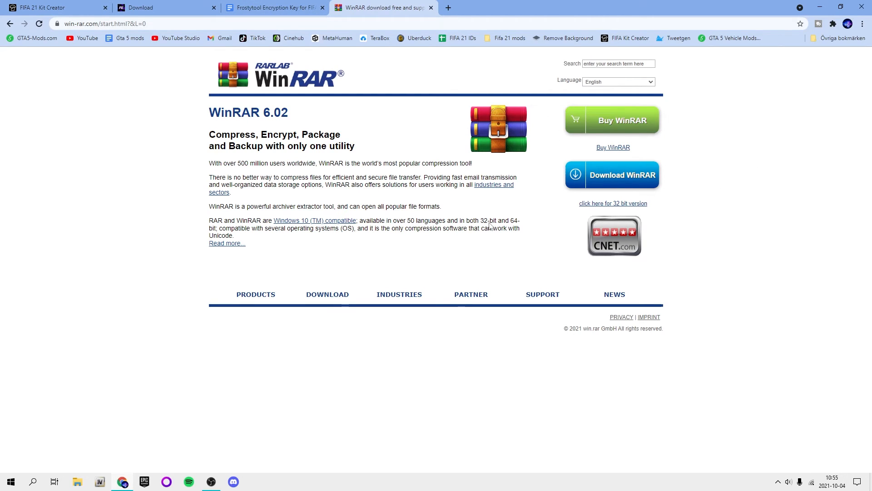
pyautogui.click(431, 7)
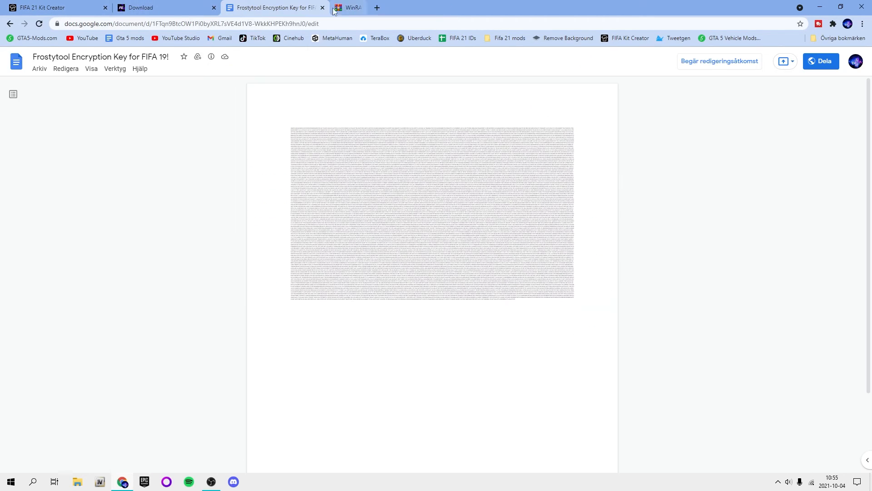
# - View the Editor and Mod Manager downloads on the FIFA Editing Toolsuite page and close that page
pyautogui.click(179, 8)
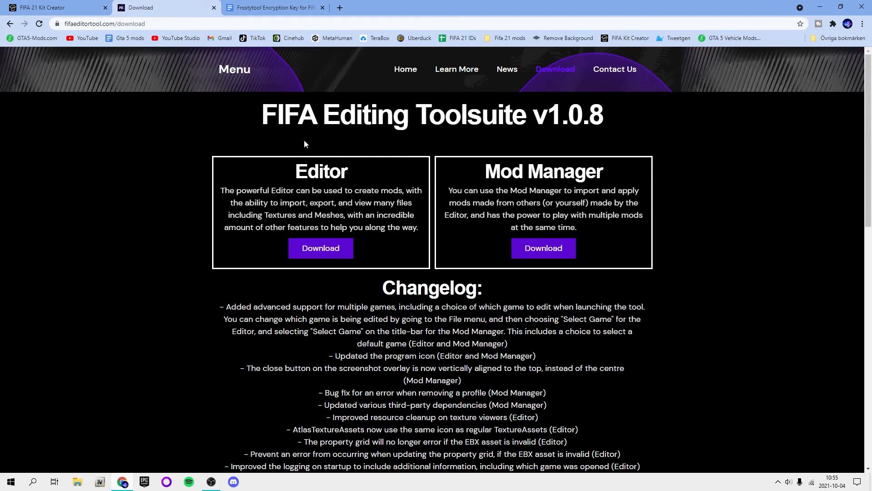
pyautogui.moveTo(299, 171)
pyautogui.mouseDown()
pyautogui.moveTo(371, 166)
pyautogui.moveTo(290, 166)
pyautogui.mouseUp()
pyautogui.click(371, 166)
pyautogui.click(290, 169)
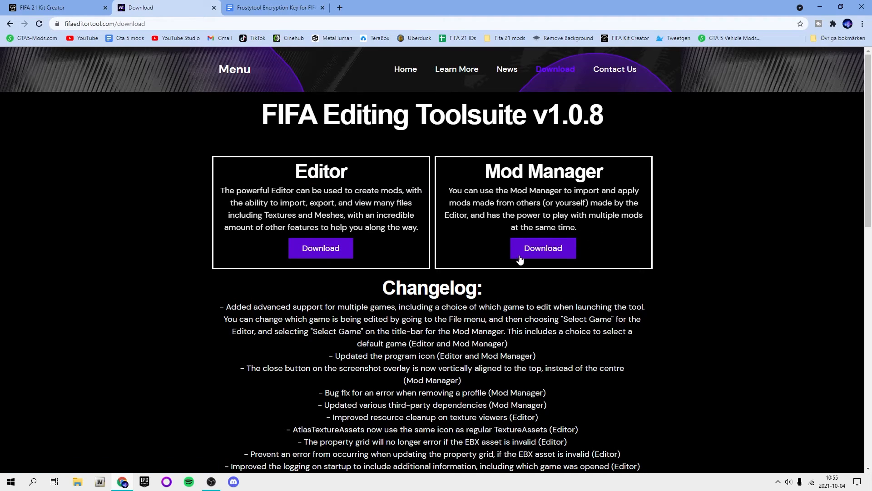
pyautogui.click(214, 8)
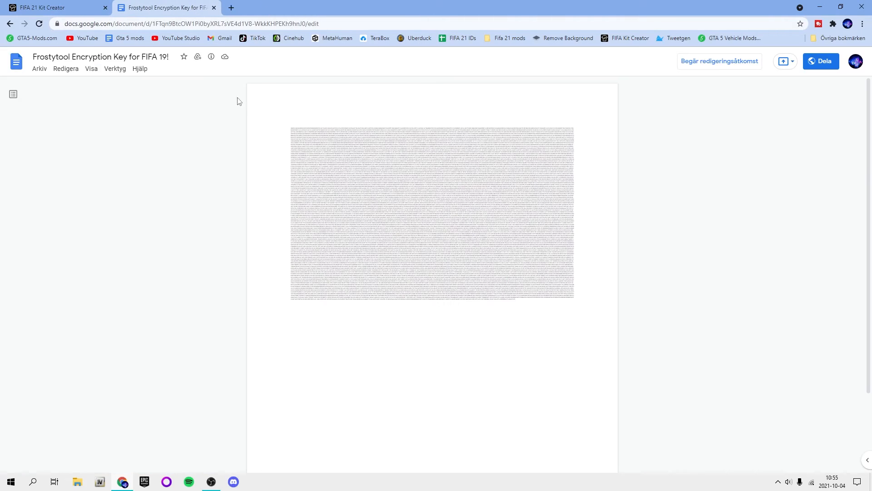
# - View the kit creator's logo options and shirt layers, and the FIFA Editor Tool 21 shortcut on the desktop
pyautogui.click(77, 3)
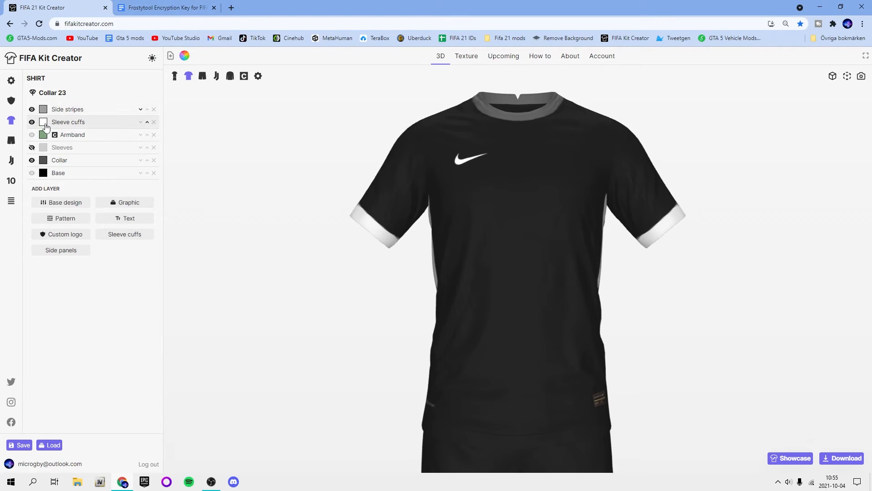
pyautogui.click(10, 100)
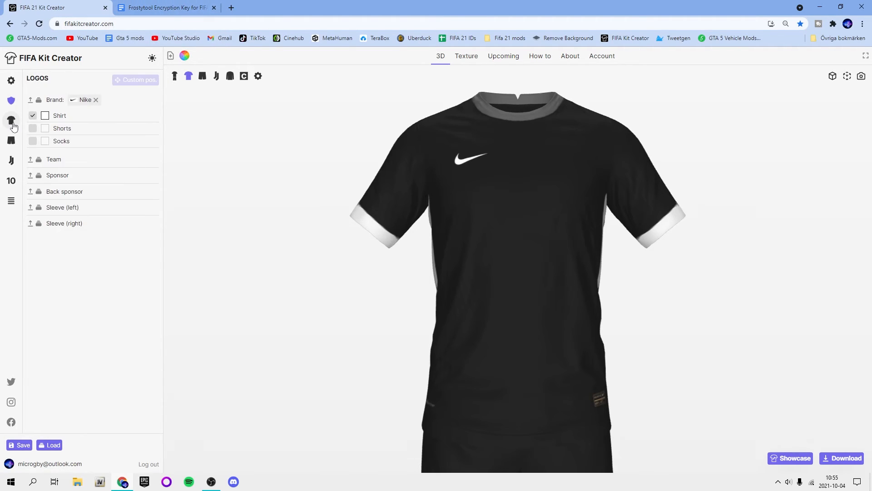
pyautogui.click(12, 123)
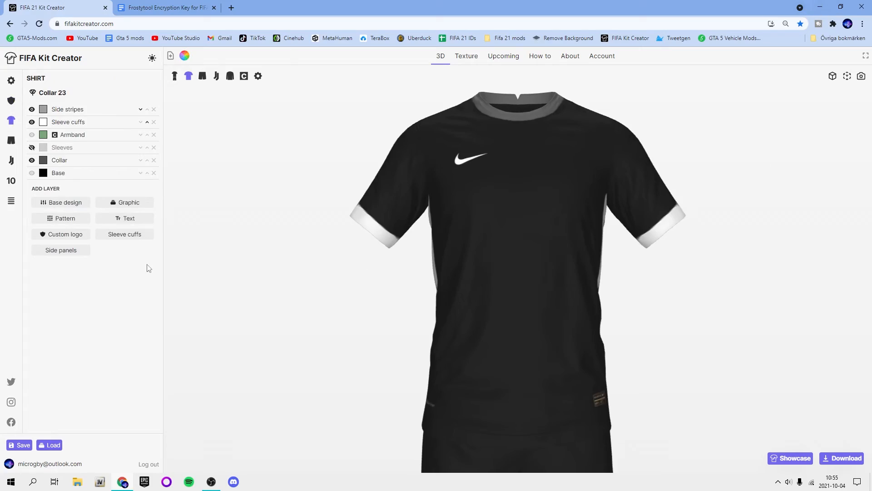
pyautogui.press('super+d')
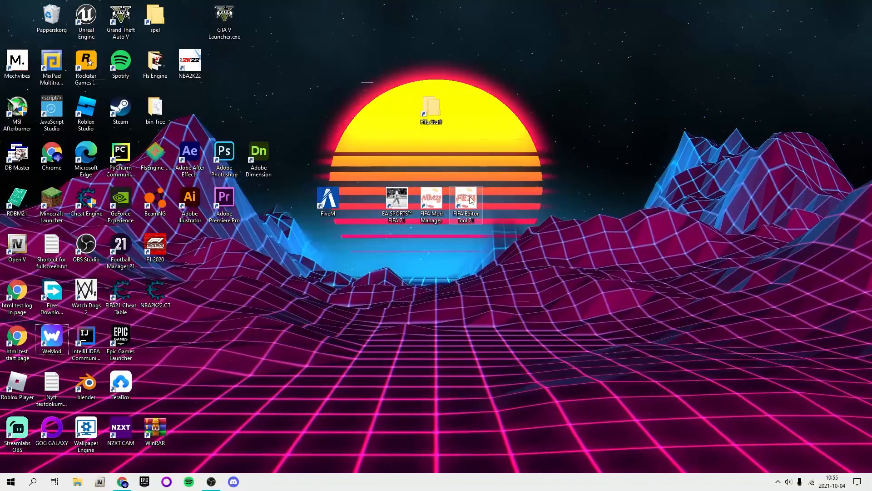
pyautogui.doubleClick(471, 200)
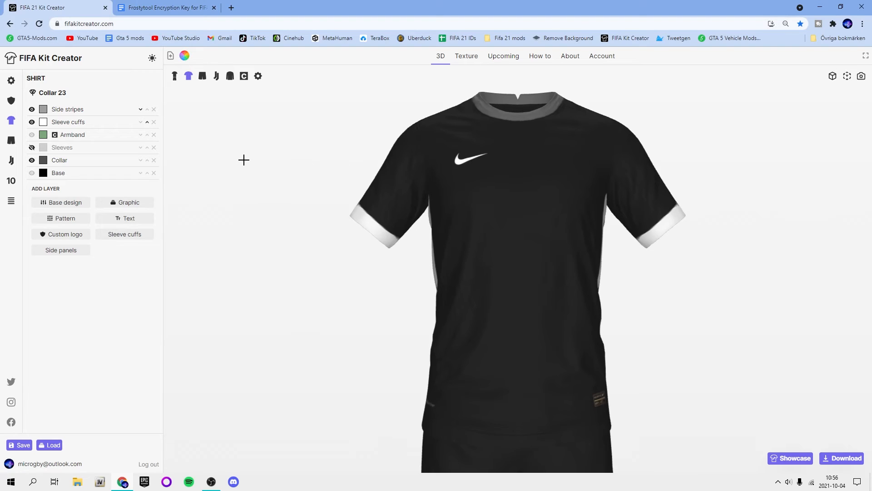
# - Look through the kit creator's general settings and its brand, team and sponsor logo options
pyautogui.click(11, 100)
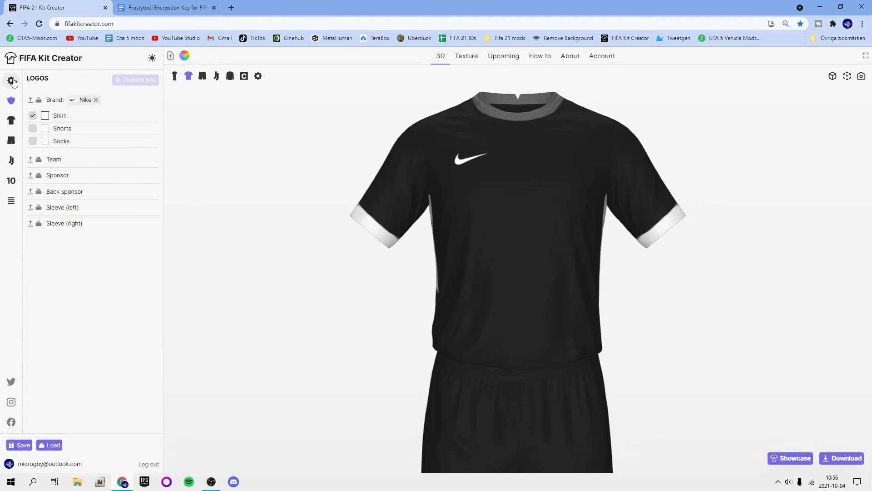
pyautogui.click(12, 81)
pyautogui.click(12, 100)
# - Select the whole encryption key text in the Frostytool document, clear the selection and close the document
pyautogui.click(155, 8)
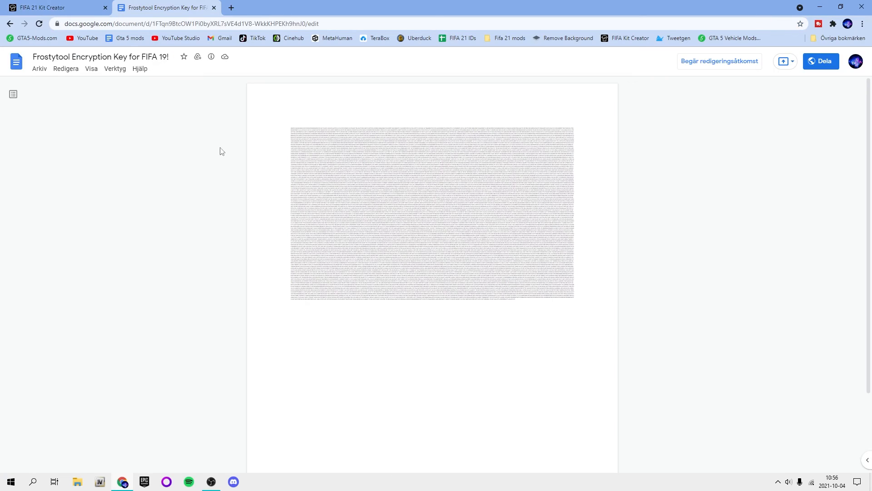
pyautogui.hotkey('ctrl', 'a')
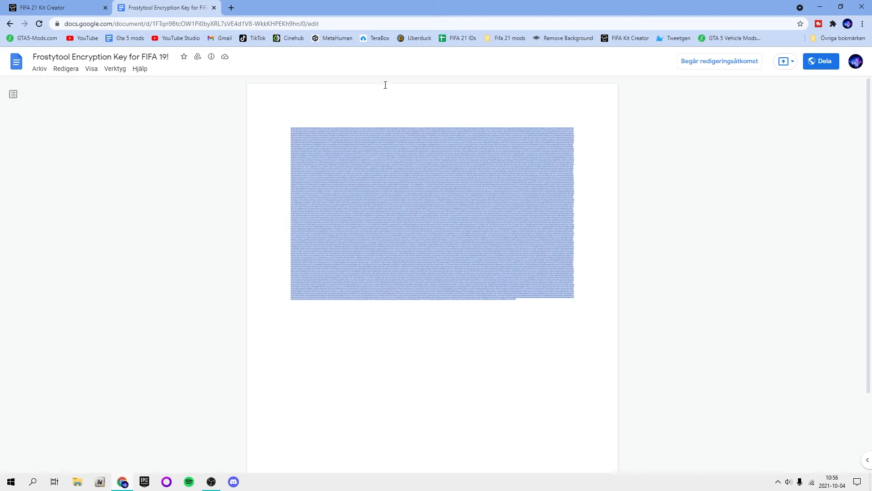
pyautogui.click(551, 325)
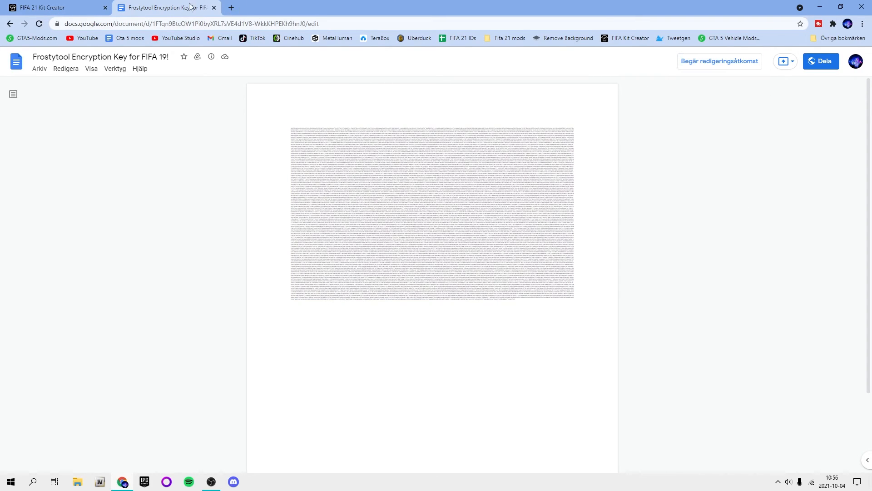
pyautogui.click(213, 8)
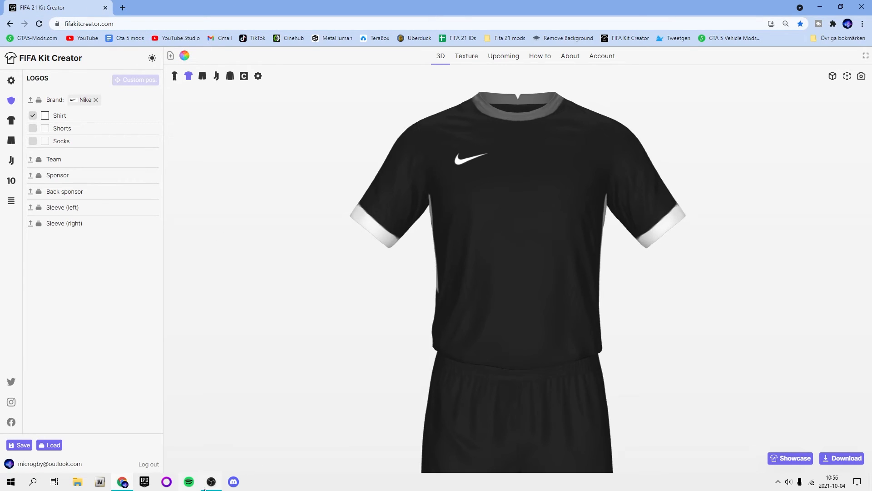
pyautogui.click(207, 487)
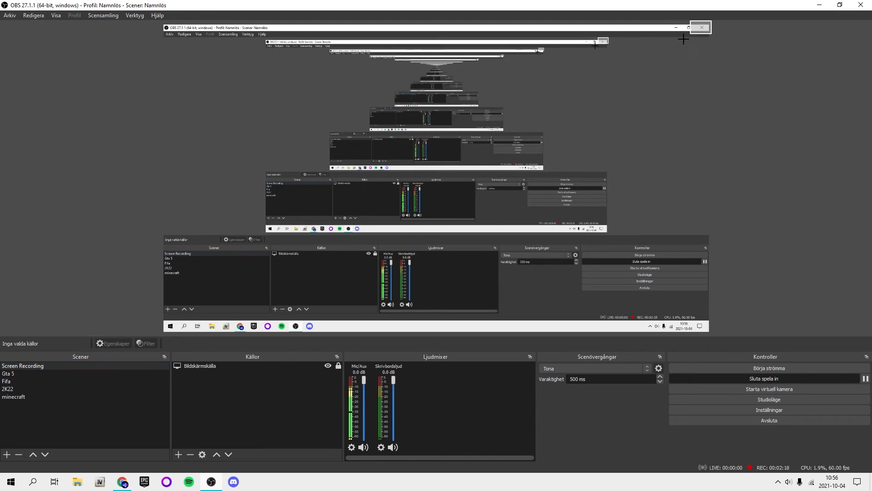
pyautogui.press('super+shift+s')
pyautogui.moveTo(712, 20); pyautogui.dragTo(825, 113)
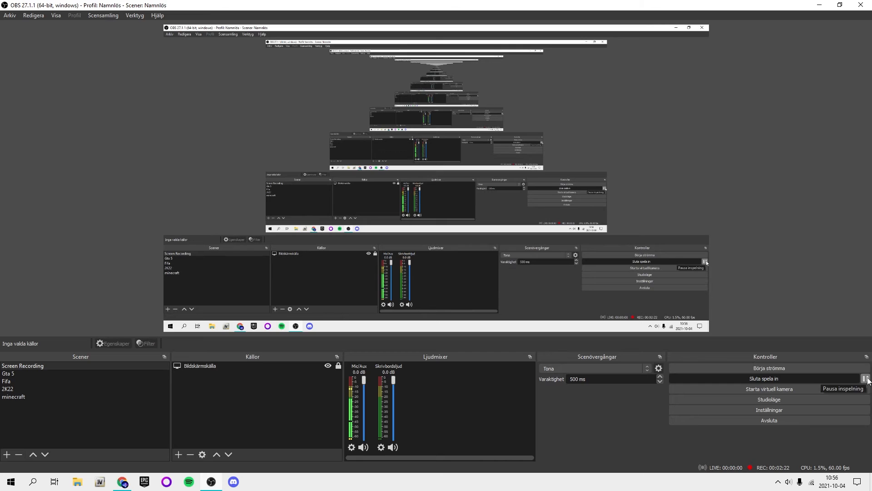
pyautogui.click(866, 379)
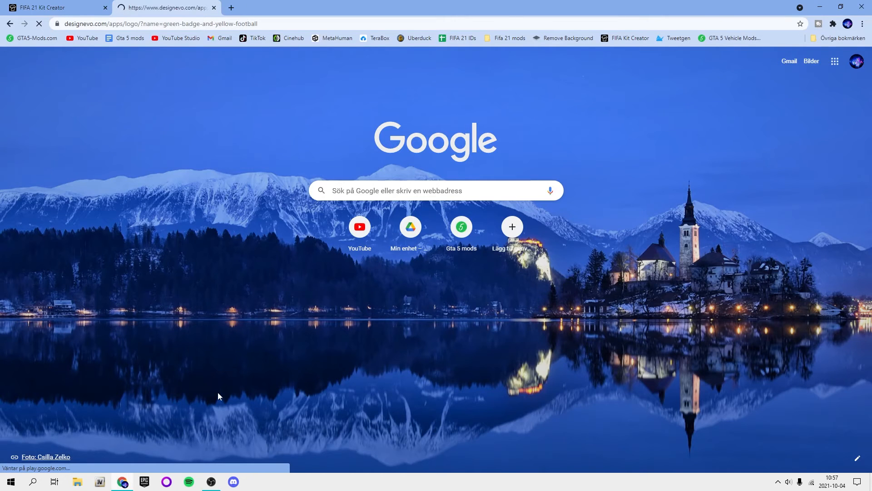
pyautogui.click(213, 481)
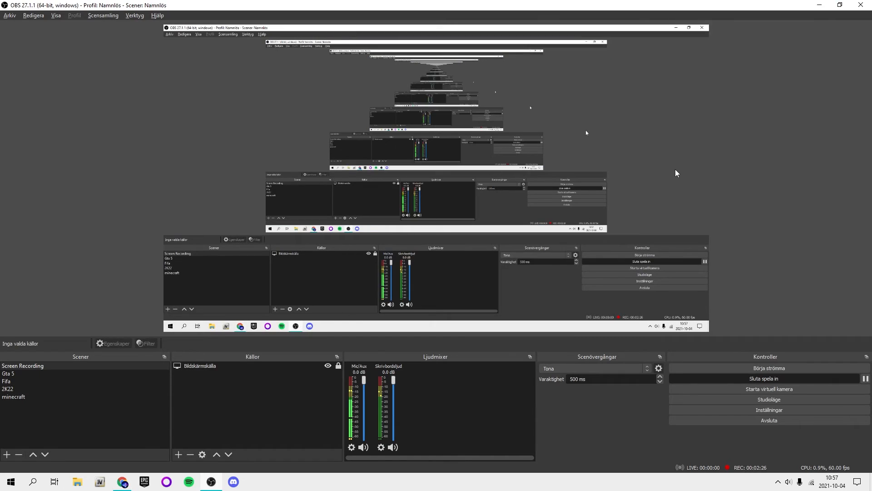
# - Switch to Chrome, skip the DesignEvo logo editor's tour and browse the icon library for "football"
pyautogui.hotkey('alt', 'Tab')
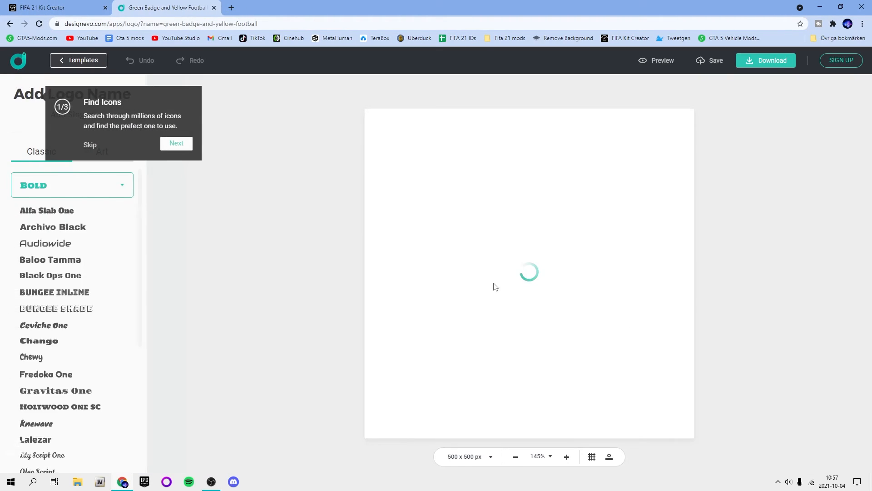
pyautogui.click(89, 145)
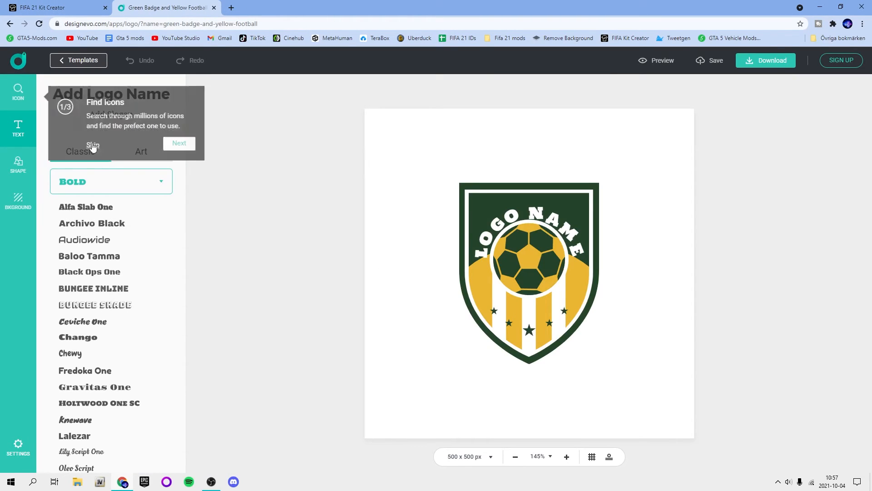
pyautogui.click(18, 91)
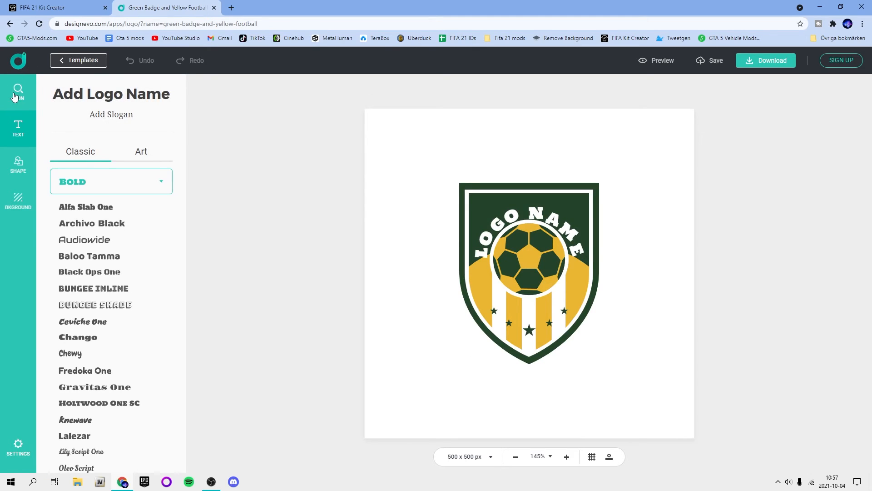
pyautogui.click(90, 99)
pyautogui.write('foot')
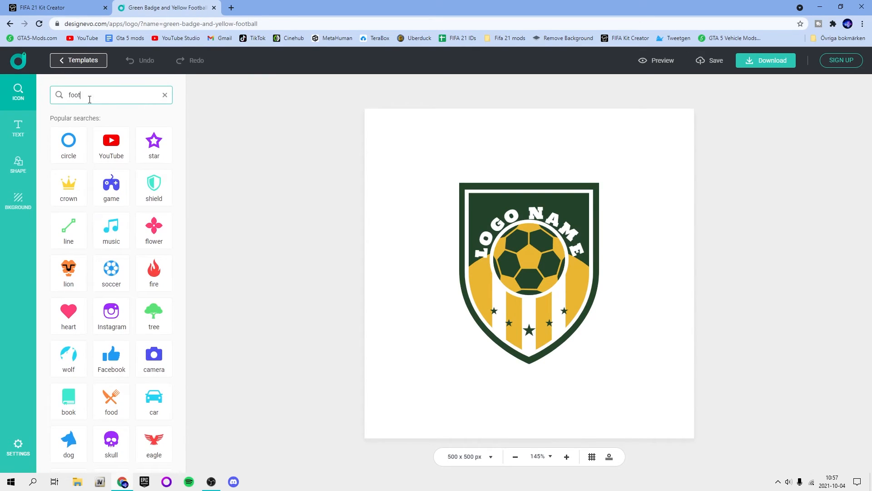
pyautogui.write('ball')
pyautogui.press('Return')
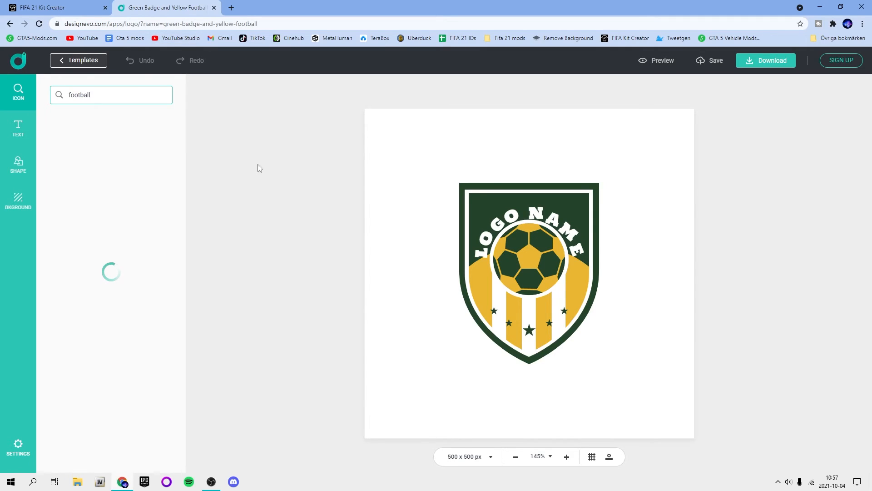
pyautogui.scroll(-1, 115, 169)
pyautogui.scroll(-10, 115, 169)
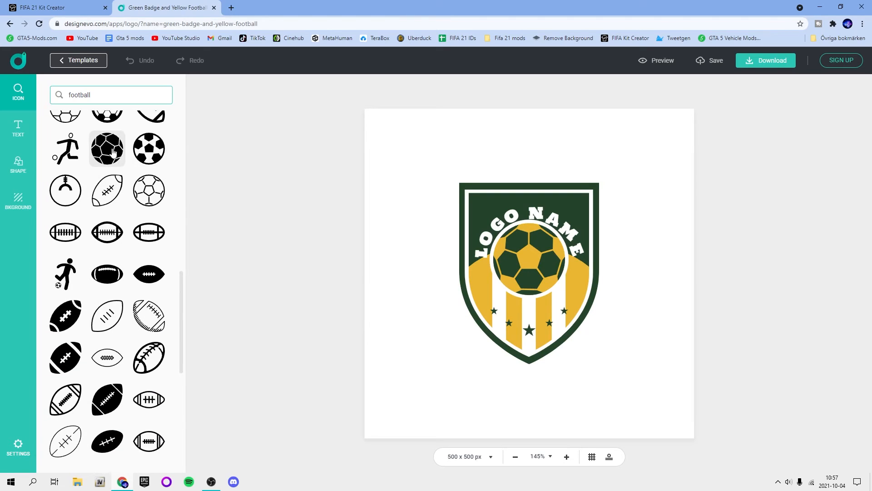
pyautogui.scroll(-8, 119, 272)
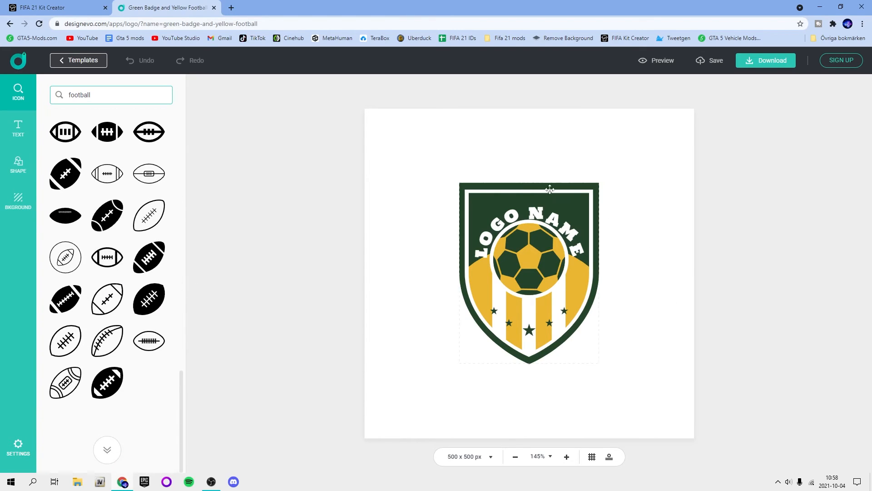
# - Search the icon library for "shield" and add the solid wide shield with the pointed bottom to the logo
pyautogui.moveTo(163, 95); pyautogui.dragTo(1, 87)
pyautogui.write('shield')
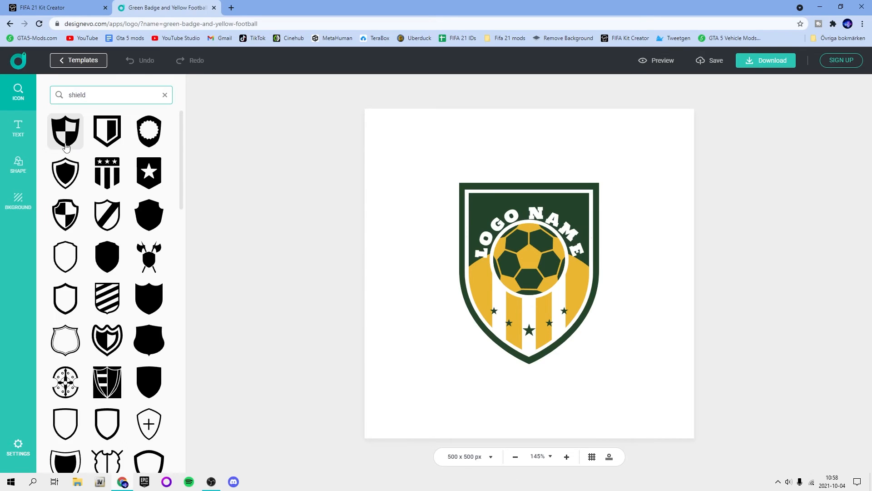
pyautogui.scroll(-5, 128, 194)
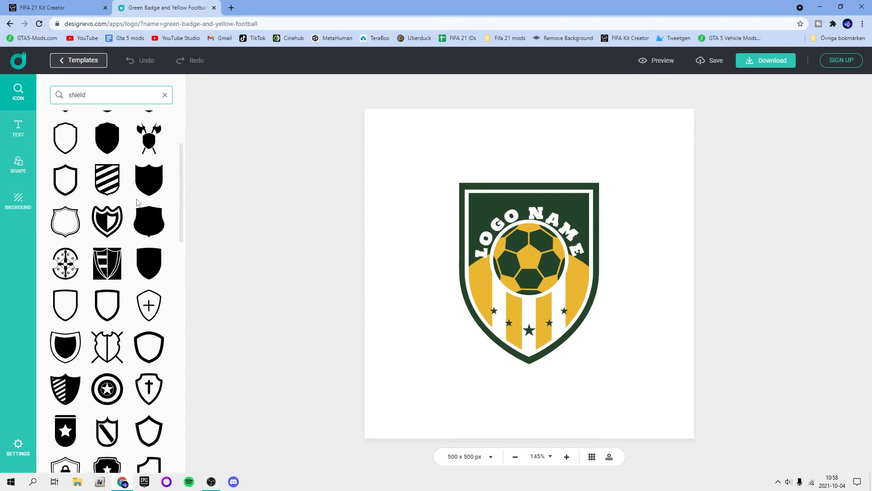
pyautogui.click(521, 222)
pyautogui.moveTo(521, 221); pyautogui.dragTo(514, 235)
pyautogui.scroll(5, 168, 296)
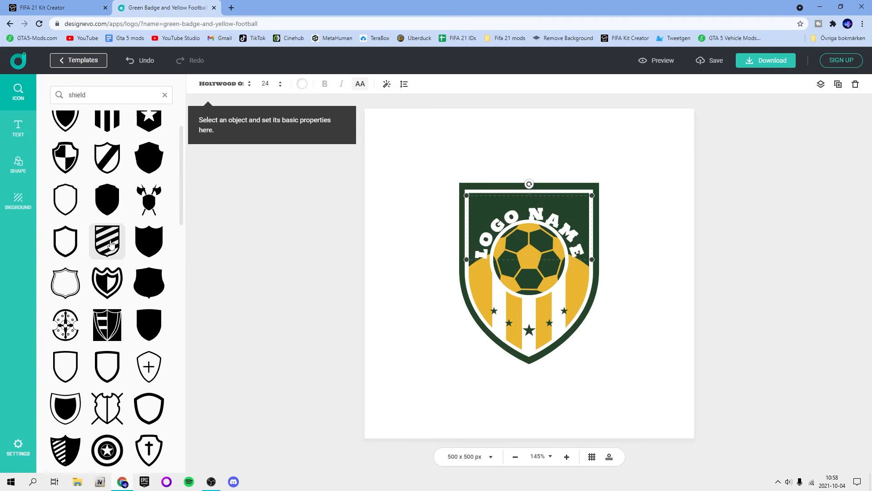
pyautogui.click(149, 338)
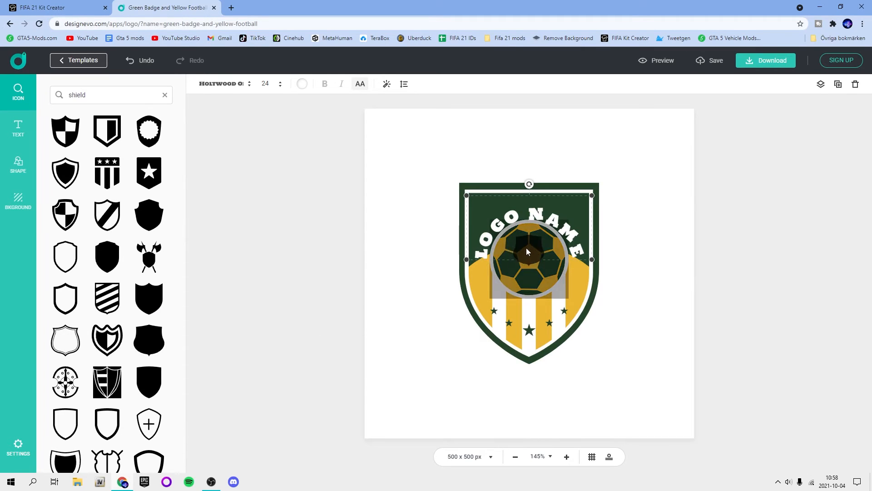
# - Enlarge the added black shield and centre it over the upper part of the green badge
pyautogui.moveTo(502, 240); pyautogui.dragTo(455, 208)
pyautogui.moveTo(514, 187); pyautogui.dragTo(559, 130)
pyautogui.click(575, 209)
pyautogui.click(545, 262)
pyautogui.moveTo(569, 299); pyautogui.dragTo(545, 259)
# - Search the icon library for "football" and delete the template's badge artwork and text from the canvas, keeping only the black shield
pyautogui.click(59, 95)
pyautogui.write('football')
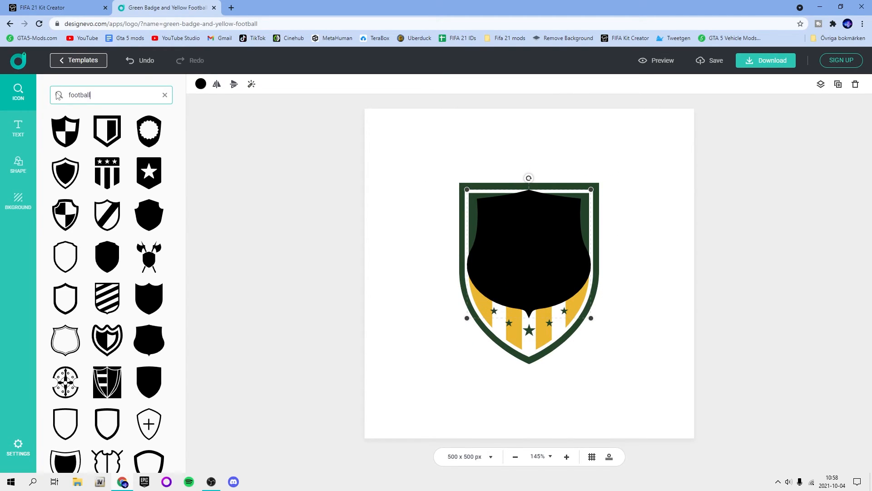
pyautogui.moveTo(525, 226); pyautogui.dragTo(481, 98)
pyautogui.click(591, 189)
pyautogui.press('Delete')
pyautogui.click(529, 330)
pyautogui.press('Delete')
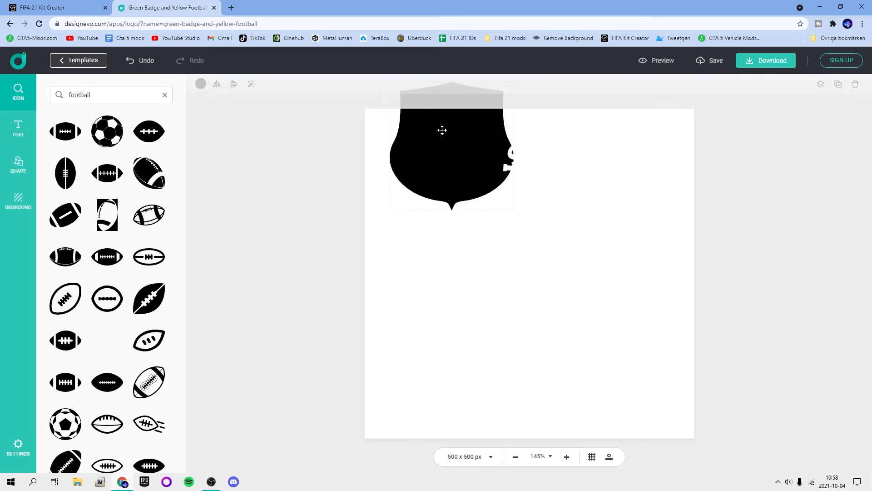
pyautogui.moveTo(442, 130); pyautogui.dragTo(483, 229)
pyautogui.click(534, 144)
pyautogui.press('Delete')
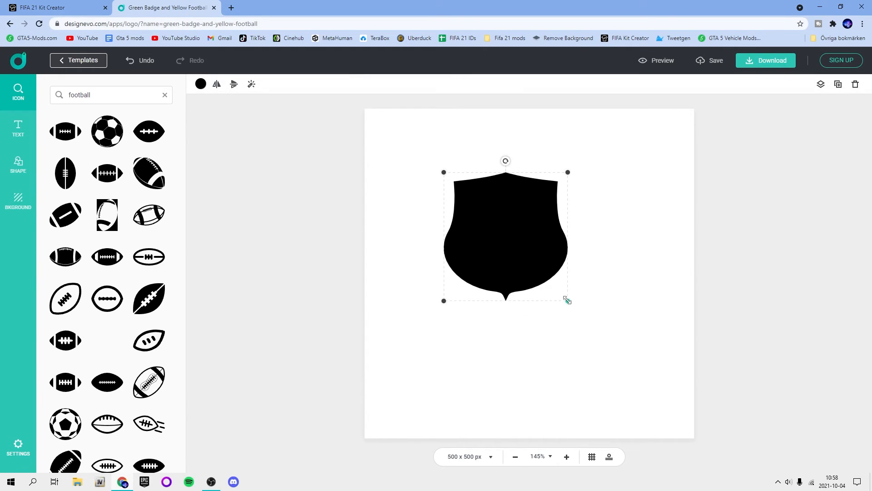
# - Enlarge the black shield slightly, centre it on the canvas and deselect it
pyautogui.moveTo(568, 301); pyautogui.dragTo(594, 328)
pyautogui.moveTo(527, 237); pyautogui.dragTo(538, 256)
pyautogui.click(317, 209)
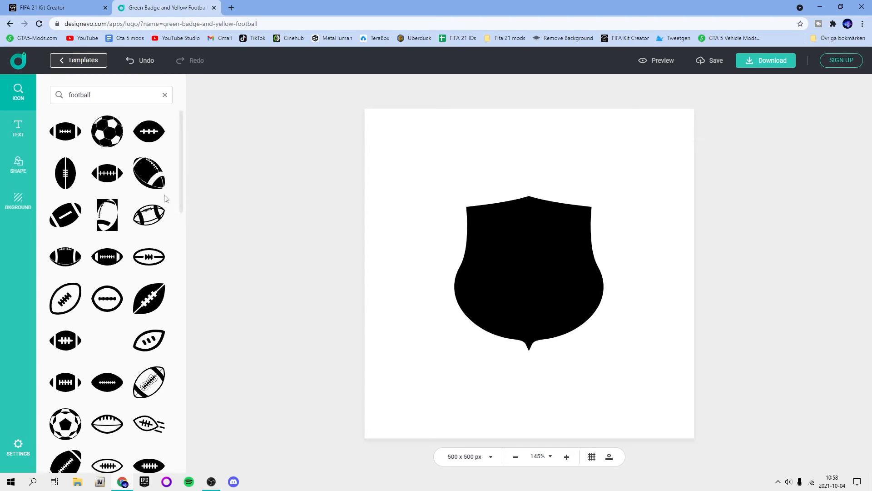
# - Add the solid black football with thin white seams, shrink it to half size and place it over the shield's lower-left area
pyautogui.scroll(-1, 179, 329)
pyautogui.scroll(-3, 177, 330)
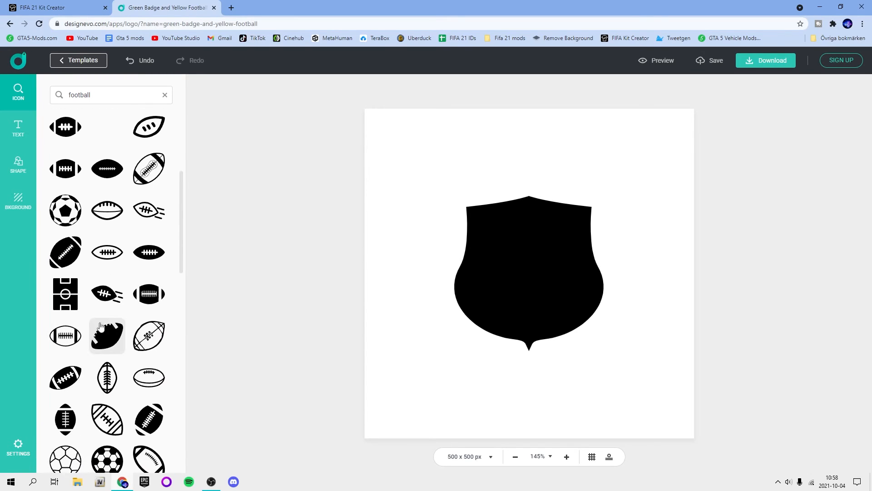
pyautogui.moveTo(183, 252); pyautogui.dragTo(182, 301)
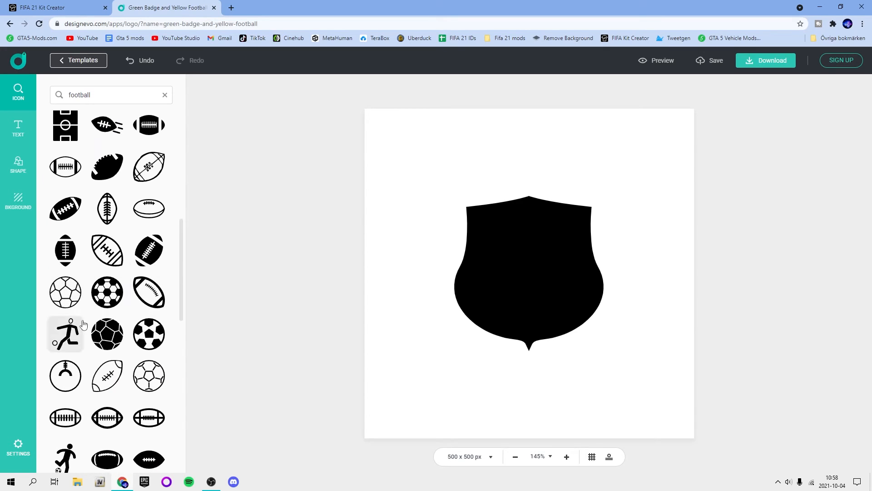
pyautogui.moveTo(107, 334); pyautogui.dragTo(522, 266)
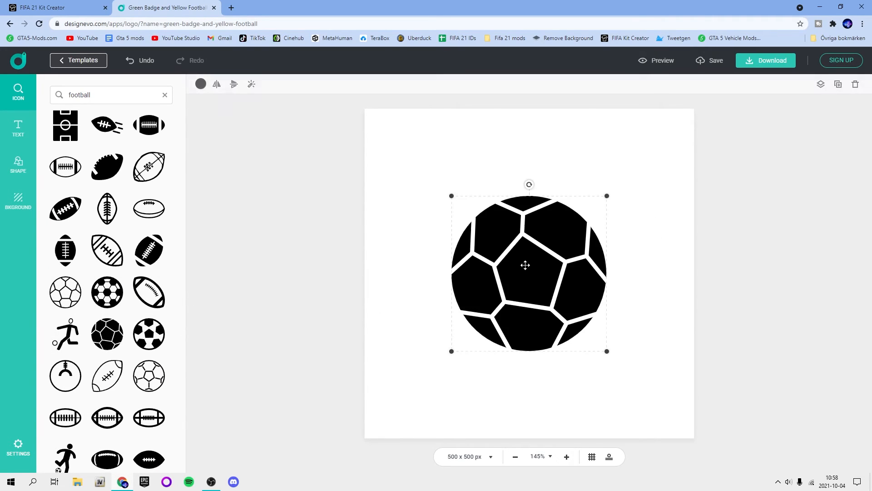
pyautogui.moveTo(453, 196); pyautogui.dragTo(540, 275)
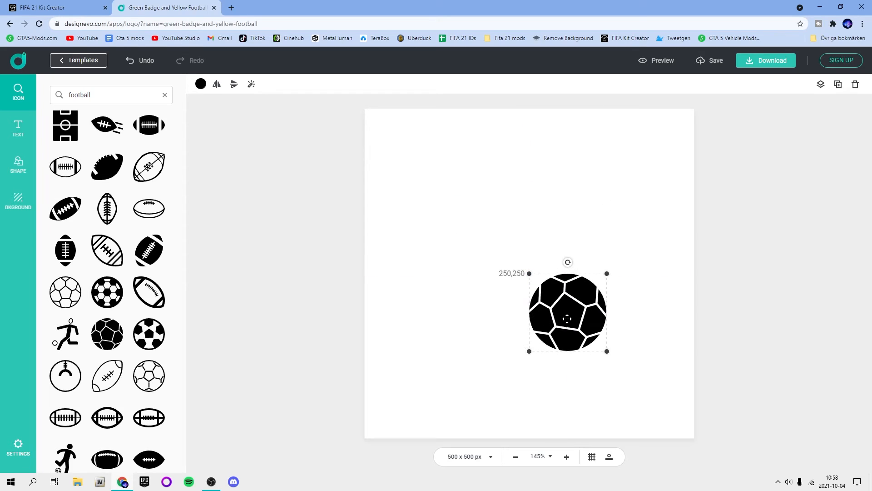
pyautogui.moveTo(567, 317); pyautogui.dragTo(505, 303)
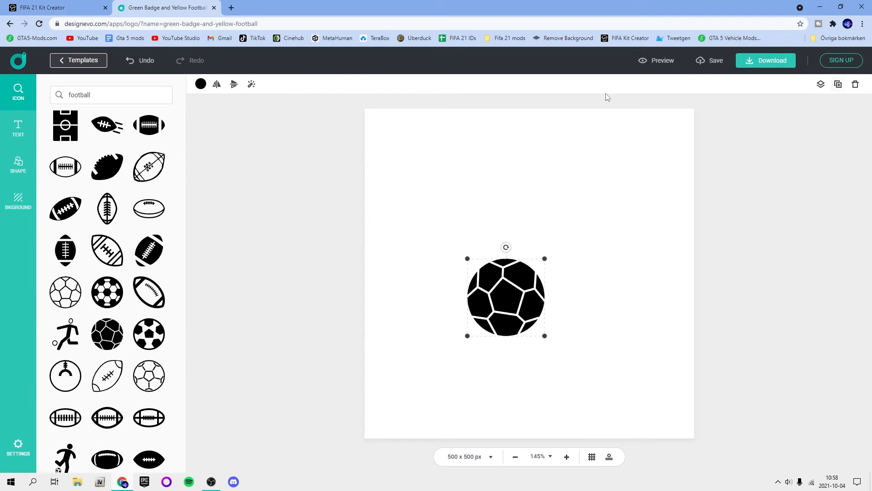
# - Leave the DesignEvo editor without saving and open the bookmarked Remove Background site in a new tab
pyautogui.click(214, 9)
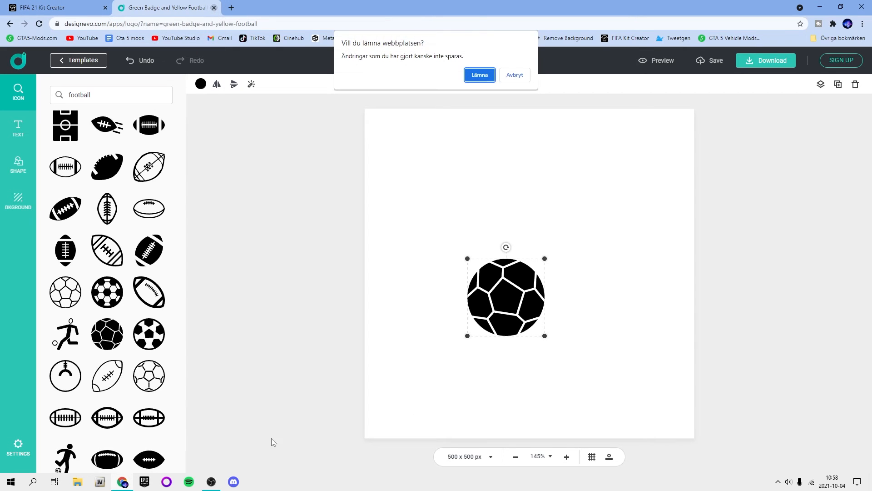
pyautogui.click(475, 75)
pyautogui.click(123, 8)
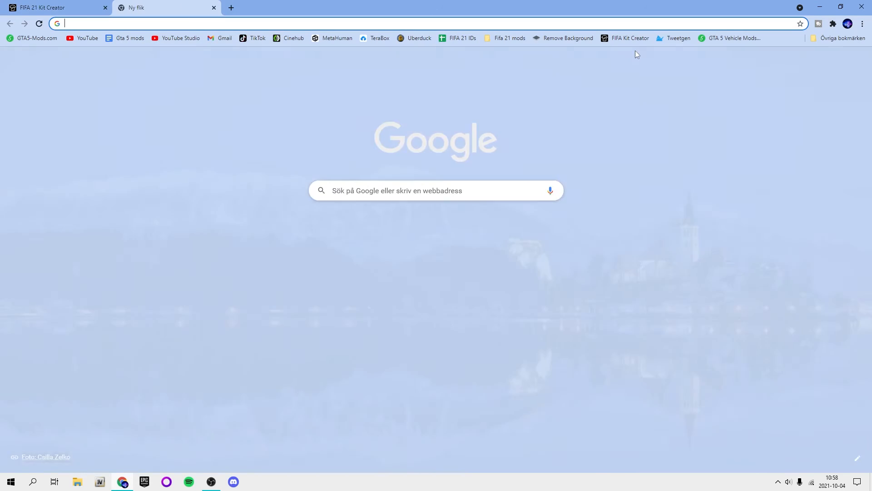
pyautogui.write('-')
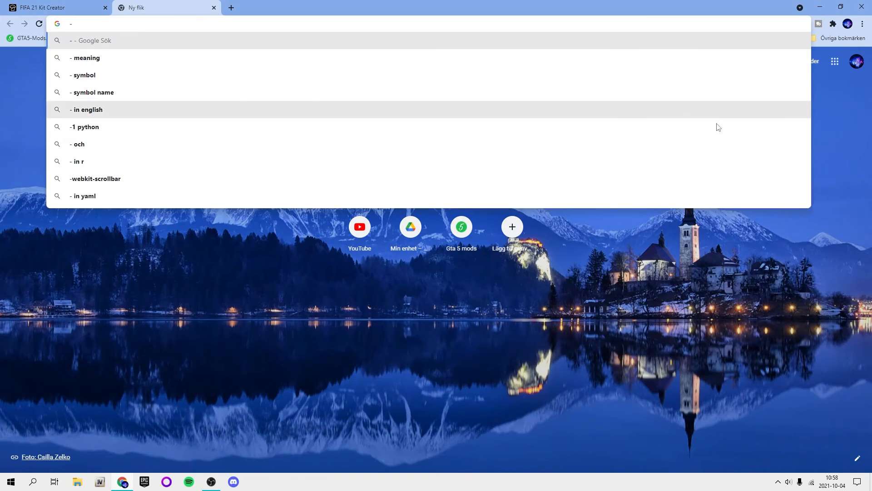
pyautogui.click(622, 203)
pyautogui.click(558, 39)
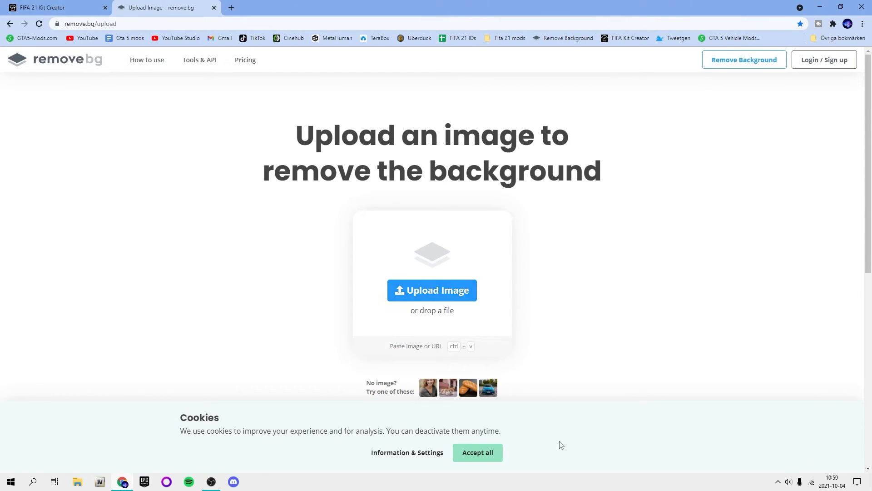
# - Start an image upload on remove.bg and browse to the Fifa custom mods folder inside Fifa Stuff
pyautogui.click(434, 291)
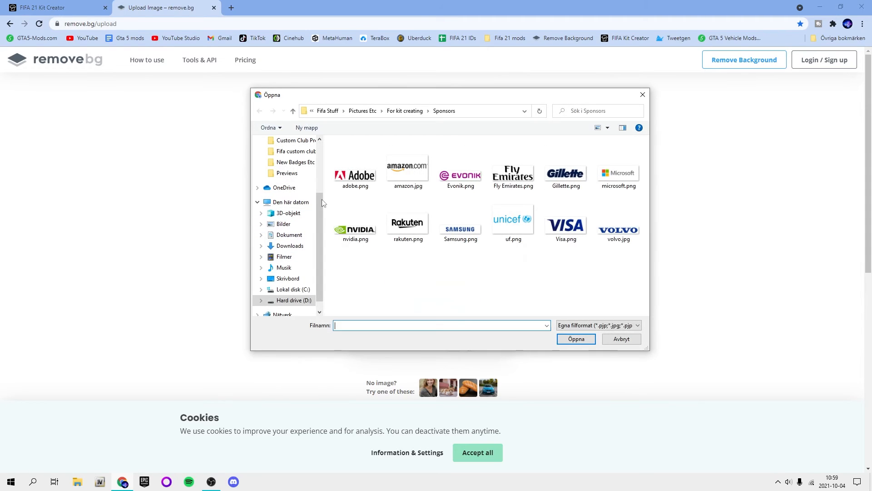
pyautogui.click(391, 113)
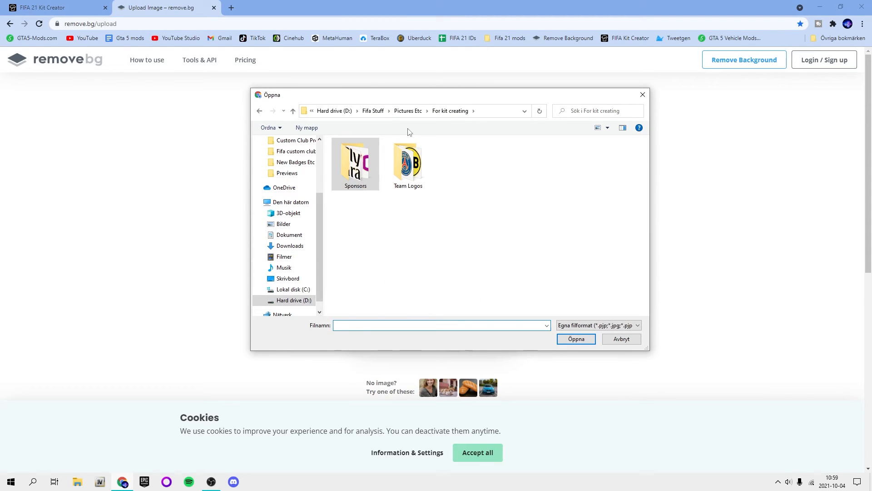
pyautogui.click(377, 111)
pyautogui.doubleClick(372, 155)
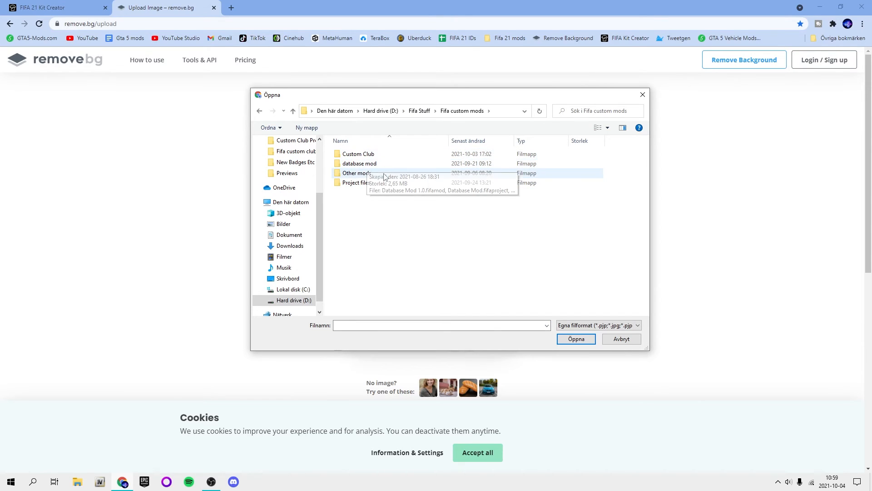
# - Look through the Custom Club folder with its Custom Club Projects and Previews subfolders, and the Other mods folder, for the badge image
pyautogui.doubleClick(361, 157)
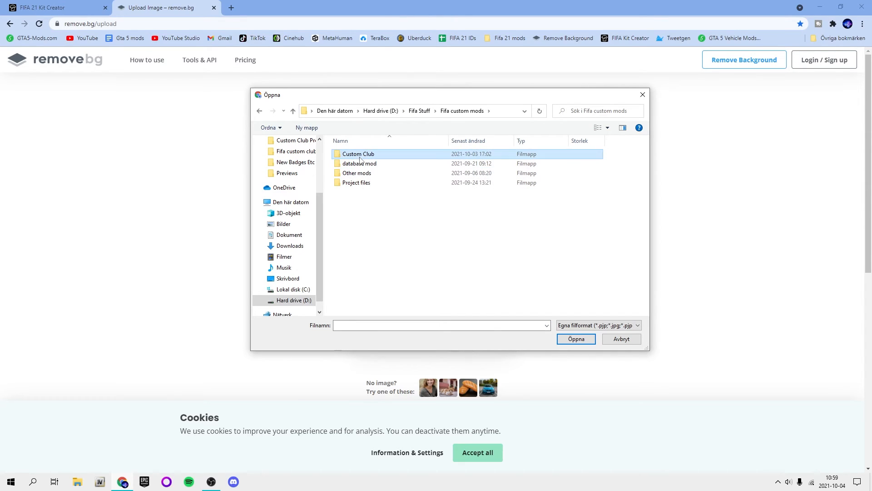
pyautogui.doubleClick(371, 155)
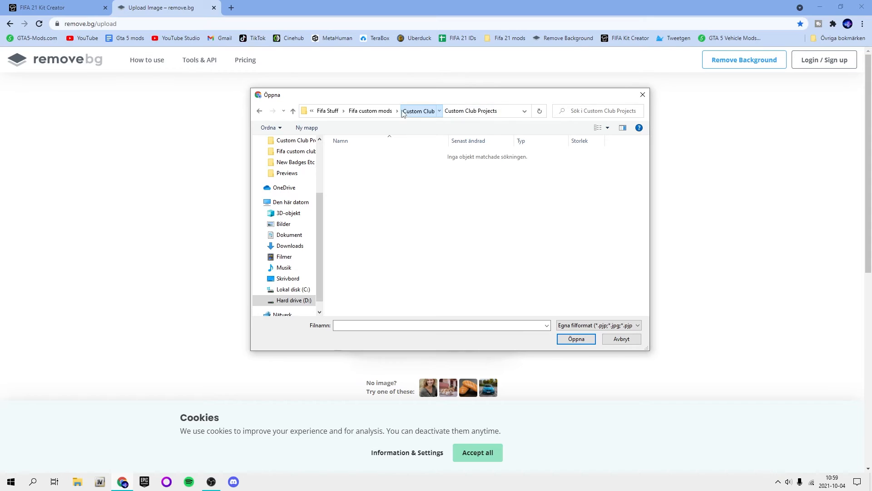
pyautogui.click(418, 111)
pyautogui.doubleClick(369, 169)
pyautogui.click(431, 115)
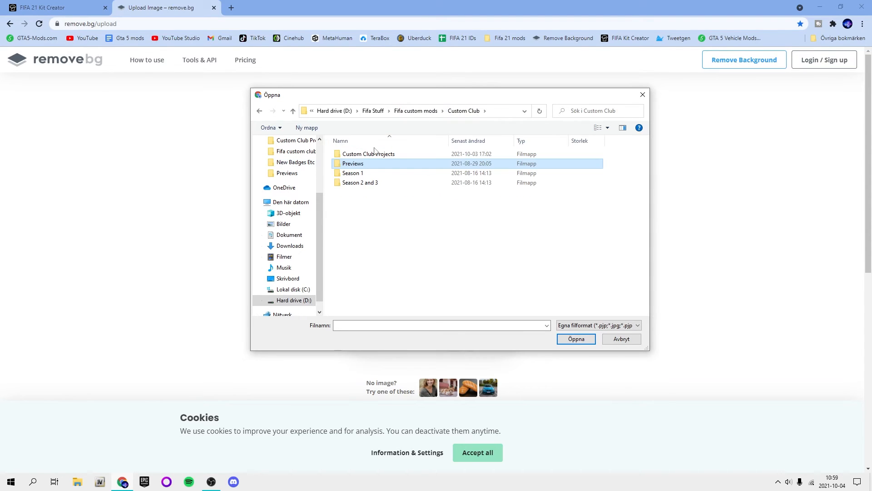
pyautogui.click(418, 111)
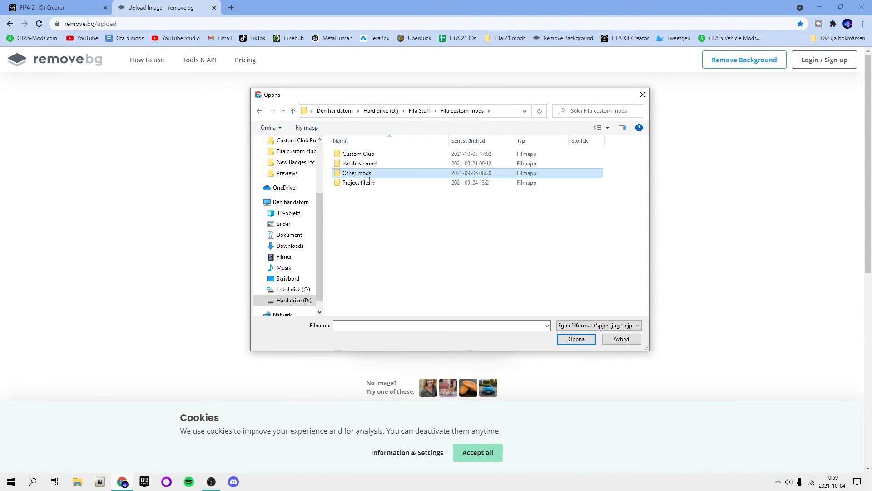
pyautogui.doubleClick(357, 174)
pyautogui.click(415, 112)
pyautogui.doubleClick(363, 155)
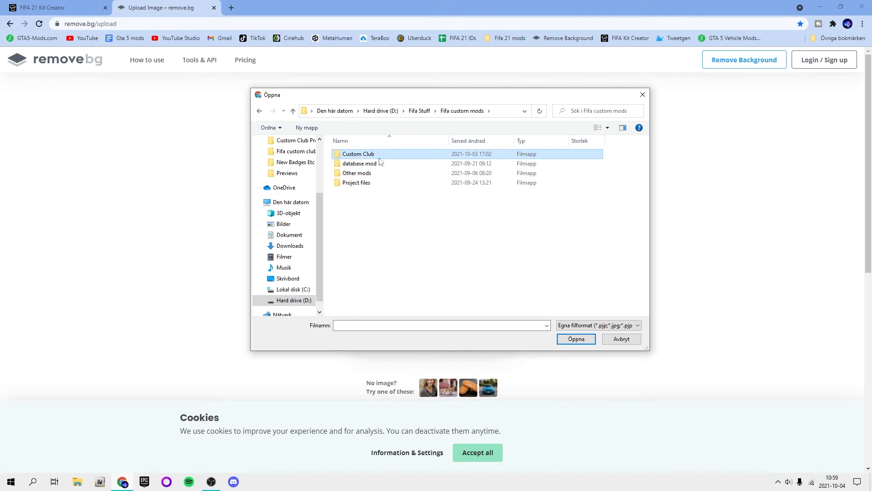
pyautogui.doubleClick(381, 162)
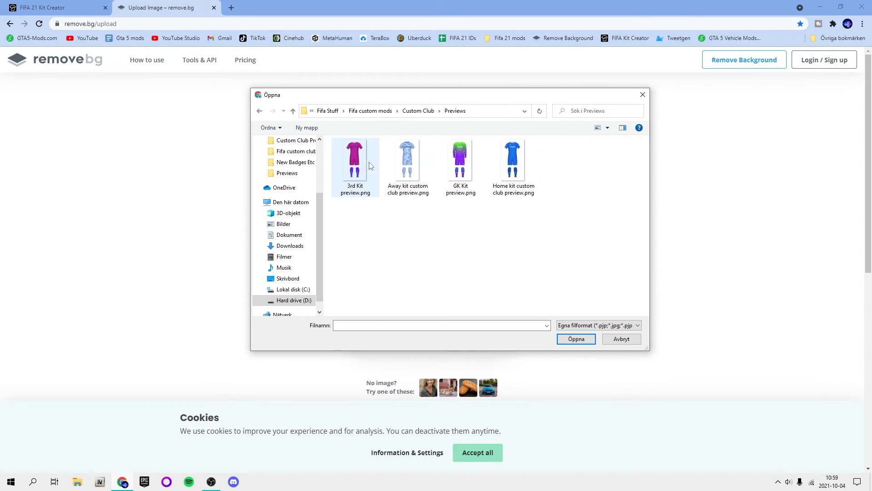
pyautogui.hotkey('alt', 'Left')
pyautogui.click(369, 154)
pyautogui.doubleClick(369, 155)
pyautogui.hotkey('alt', 'Left')
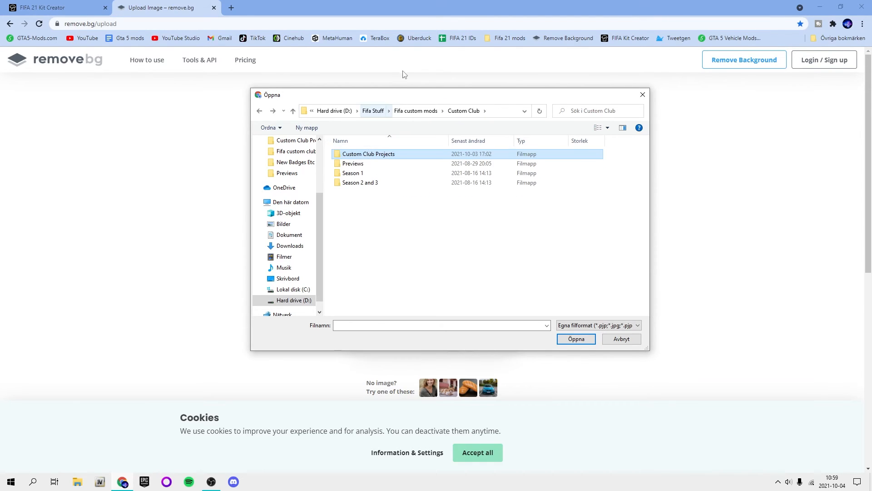
# - Upload logo Transparent.png from the New Badges Etc folder under Pictures Etc, Fifa custom club logos etc, for background removal
pyautogui.click(373, 111)
pyautogui.click(362, 176)
pyautogui.doubleClick(362, 176)
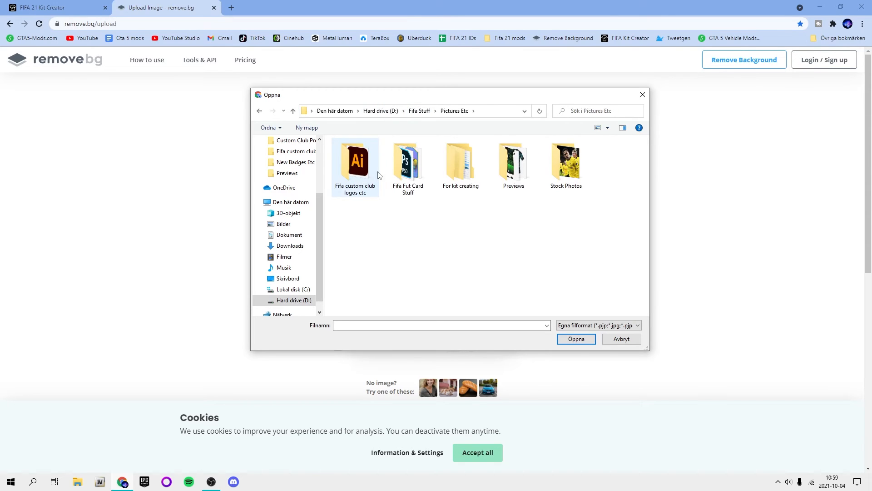
pyautogui.doubleClick(353, 176)
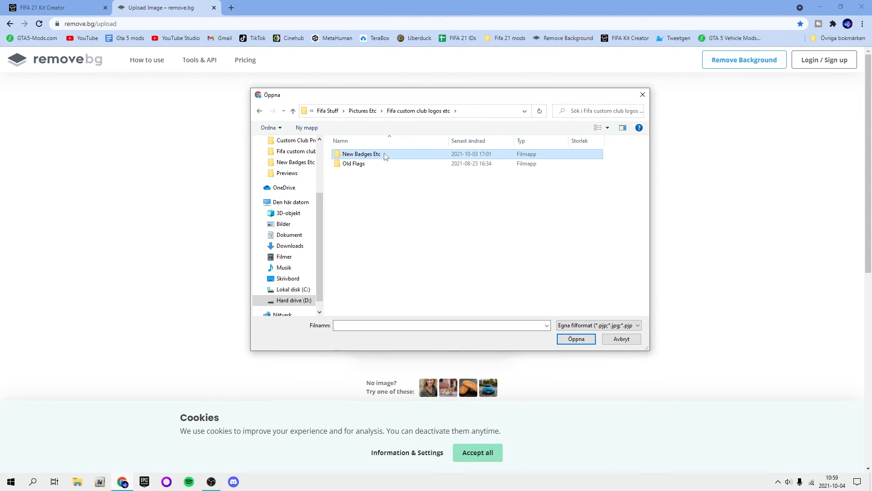
pyautogui.doubleClick(371, 164)
pyautogui.click(413, 171)
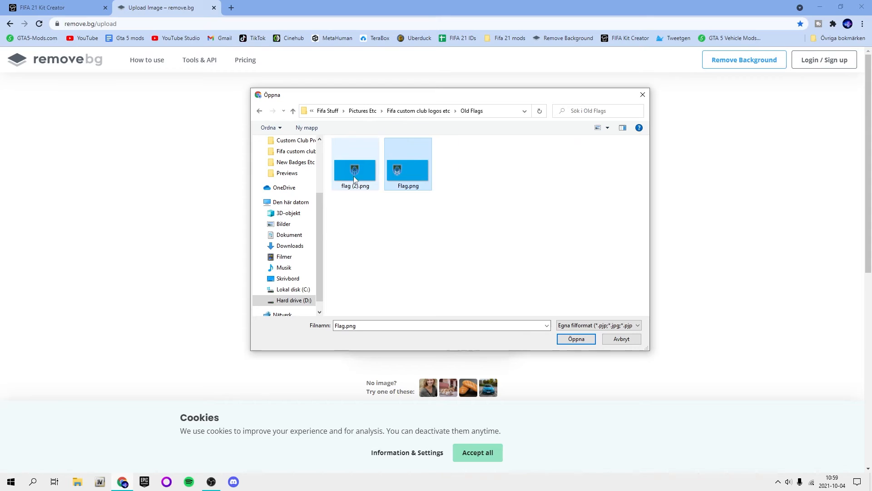
pyautogui.click(354, 172)
pyautogui.click(436, 111)
pyautogui.doubleClick(363, 153)
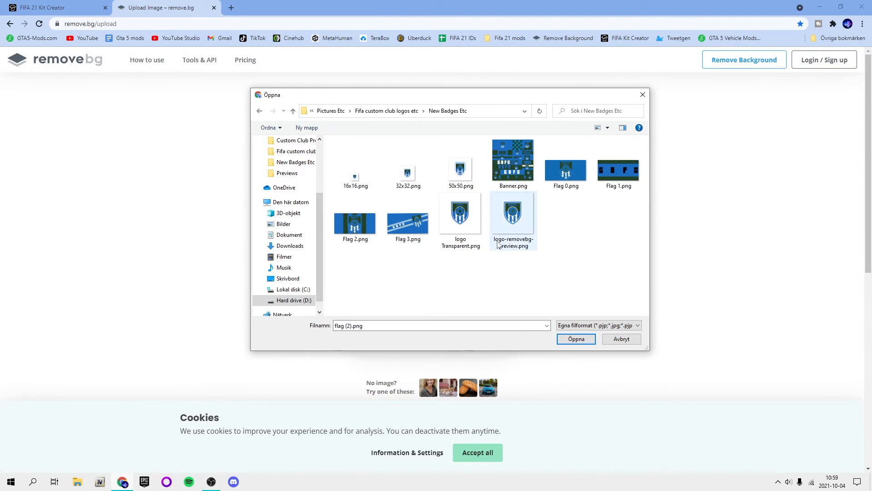
pyautogui.click(523, 217)
pyautogui.doubleClick(474, 220)
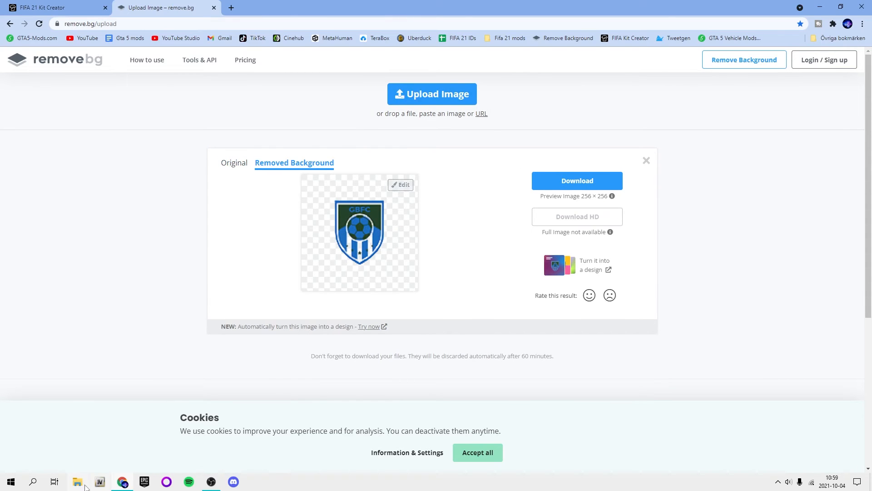
# - Open the New Badges Etc folder in File Explorer and view logo-removebg-preview.png and logo Transparent.png in the photo viewer
pyautogui.rightClick(77, 482)
pyautogui.click(50, 338)
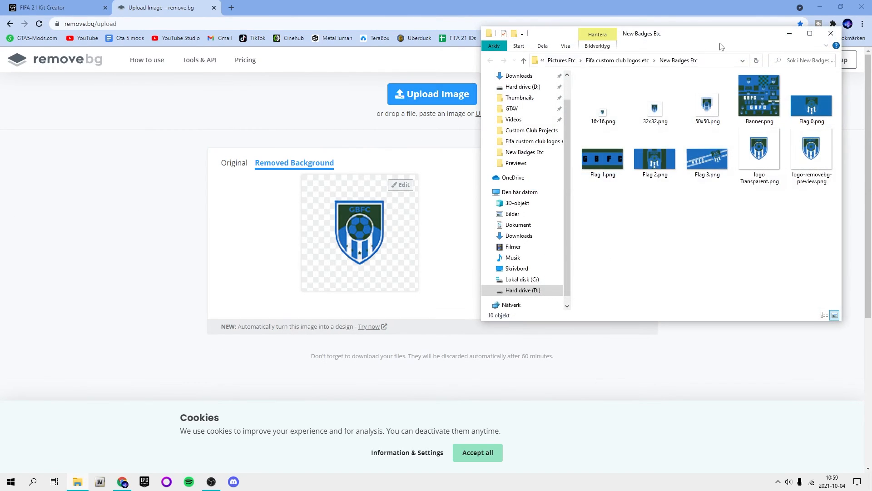
pyautogui.click(816, 39)
pyautogui.doubleClick(555, 73)
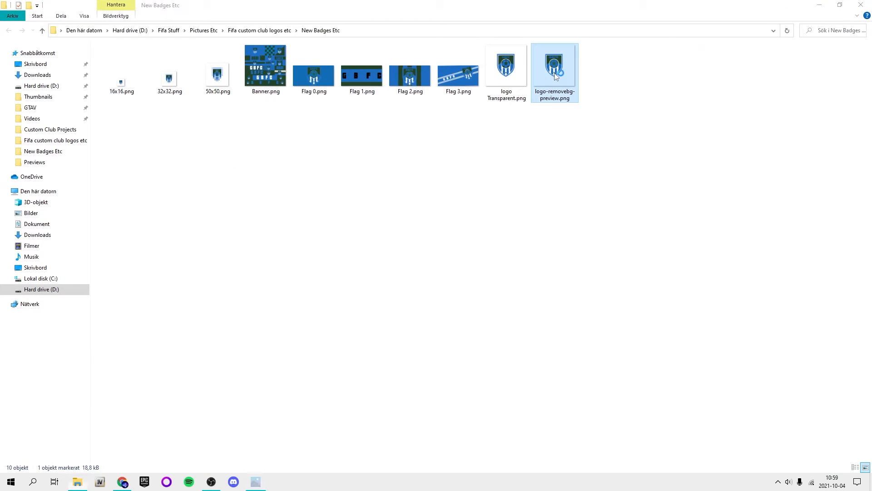
pyautogui.click(864, 6)
pyautogui.doubleClick(507, 73)
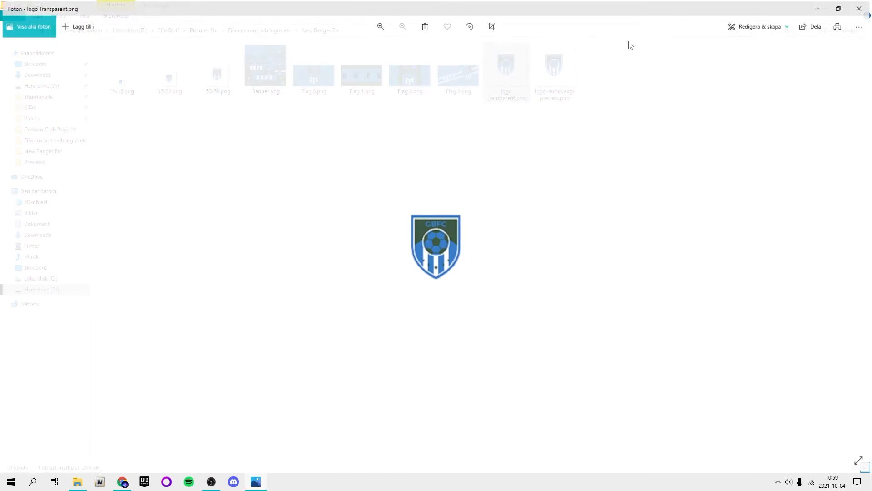
pyautogui.click(862, 7)
# - Restore the folder window's smaller size, view logo-removebg-preview.png once more, and close the image and the folder
pyautogui.doubleClick(708, 4)
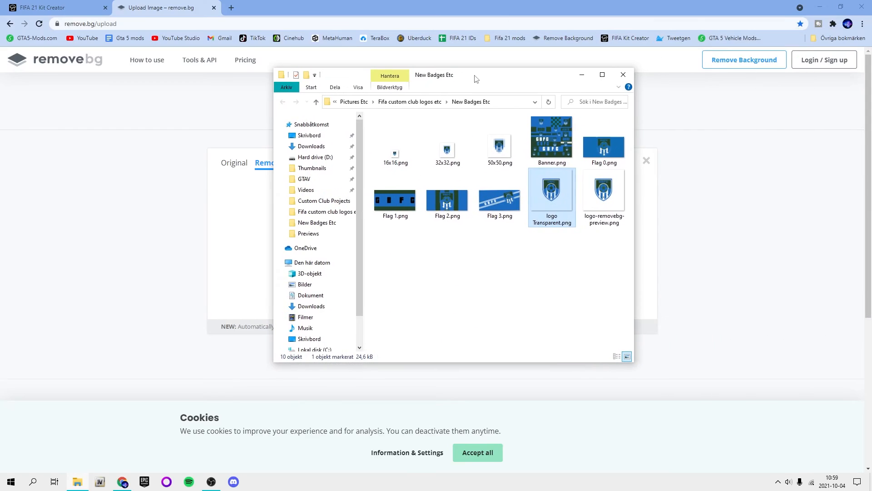
pyautogui.doubleClick(602, 184)
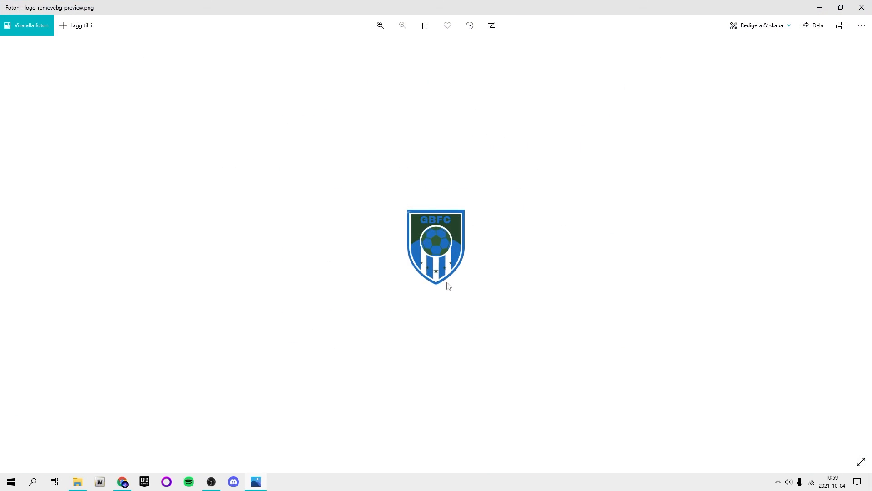
pyautogui.click(862, 7)
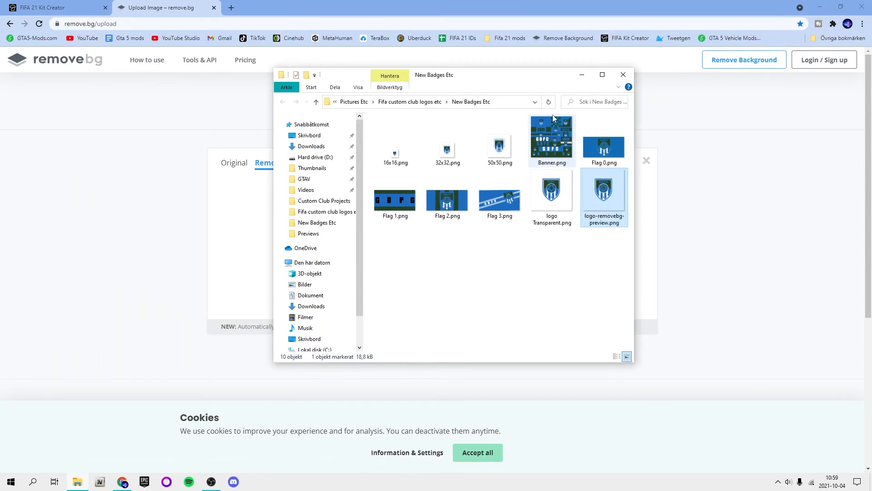
pyautogui.click(628, 75)
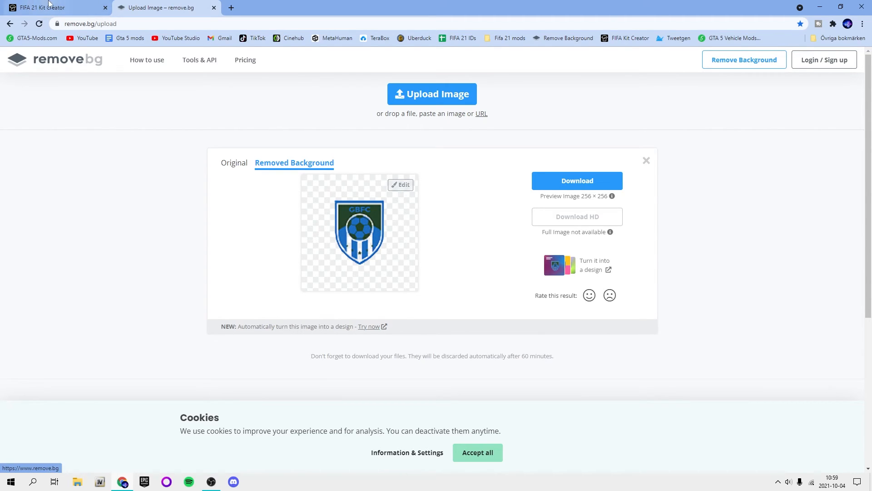
# - Close the remove.bg page and start Adobe Photoshop from the desktop
pyautogui.click(214, 7)
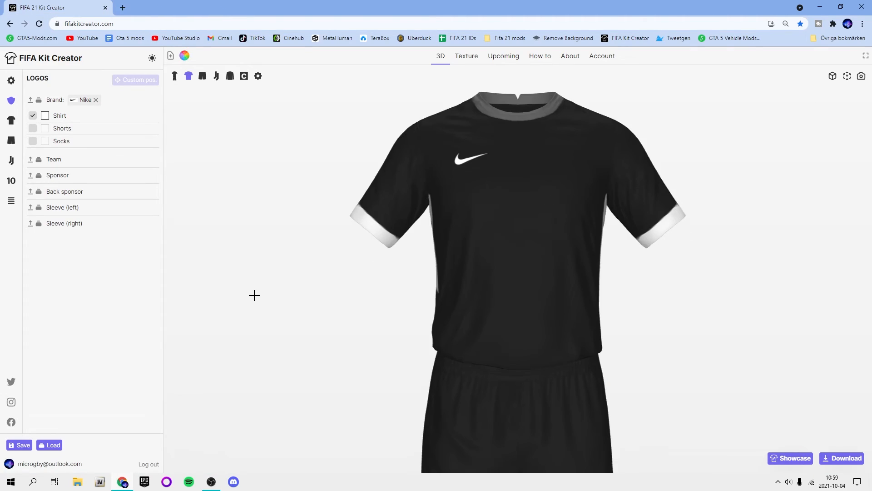
pyautogui.press('super+d')
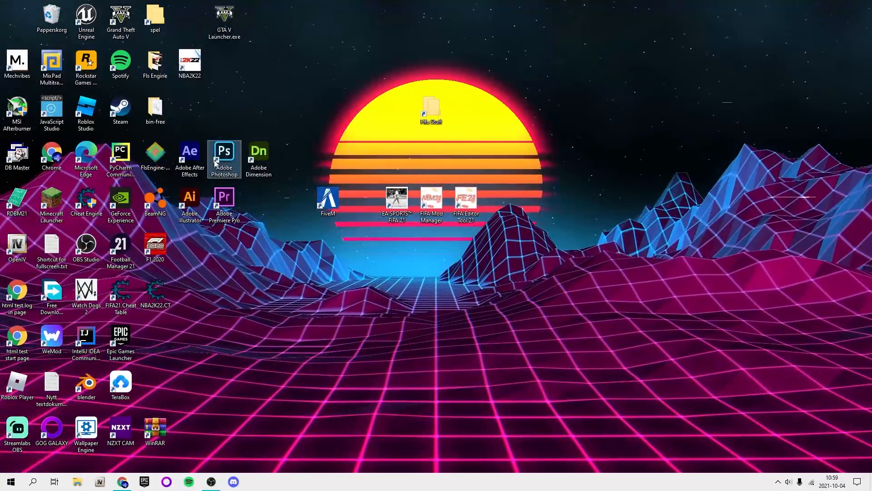
# - Open the New Badges Etc folder in File Explorer and move its window clear of the loading Photoshop
pyautogui.rightClick(77, 482)
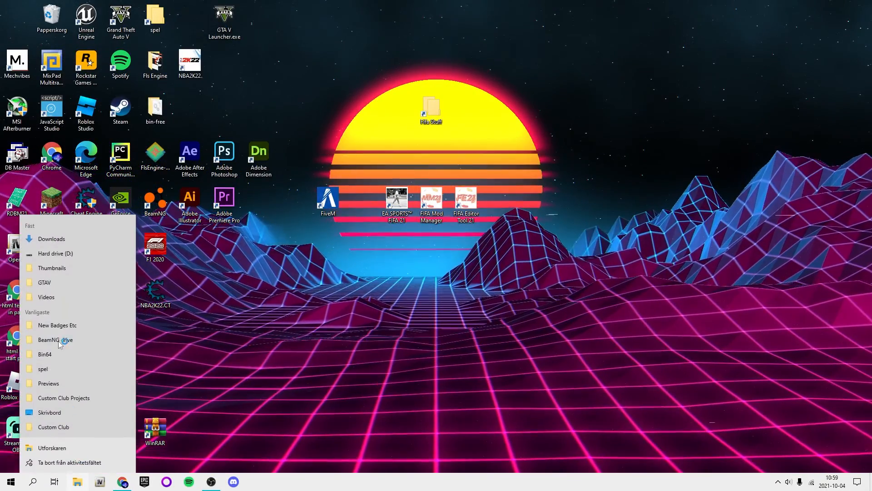
pyautogui.click(69, 325)
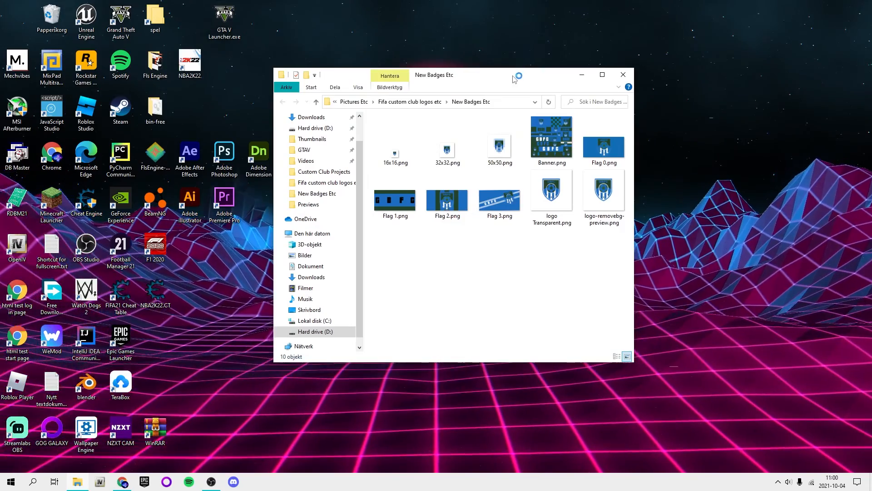
pyautogui.moveTo(513, 79); pyautogui.dragTo(249, 10)
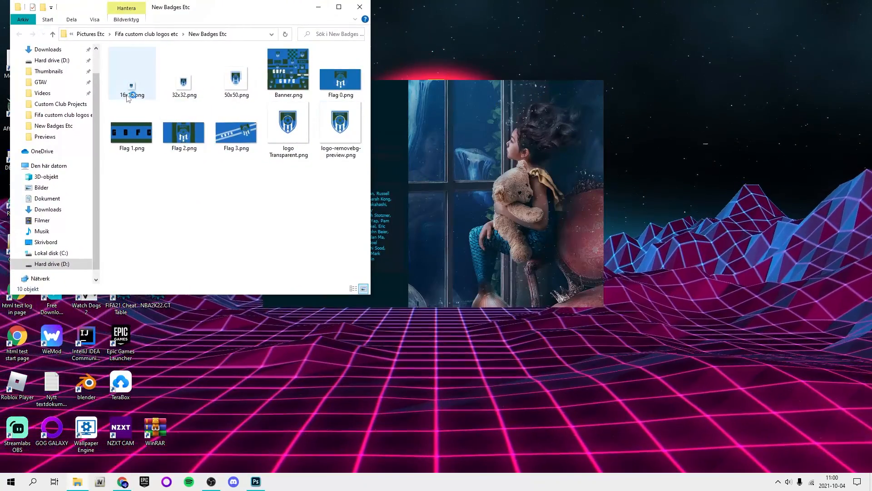
# - Look over the 50x50.png, 32x32.png, 16x16.png and logo-removebg-preview.png badge images in the New Badges Etc folder
pyautogui.click(242, 87)
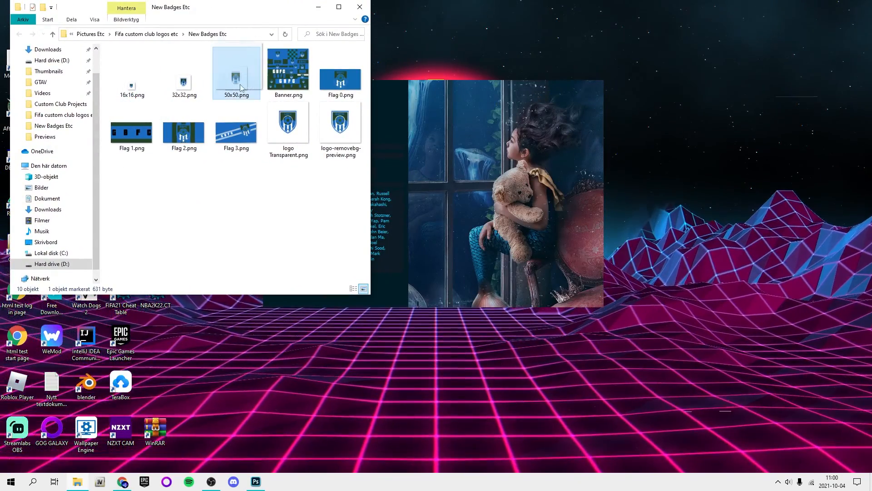
pyautogui.click(187, 81)
pyautogui.click(135, 83)
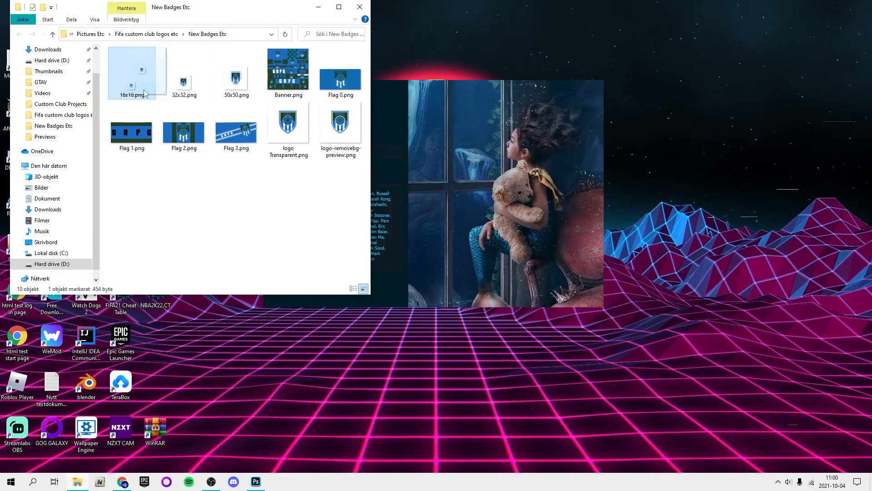
pyautogui.press('super')
pyautogui.press('super')
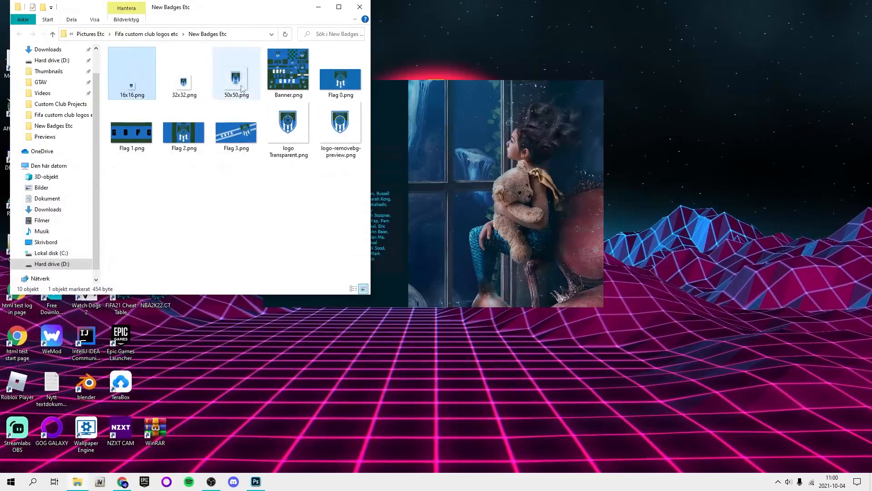
pyautogui.moveTo(279, 13); pyautogui.dragTo(295, 33)
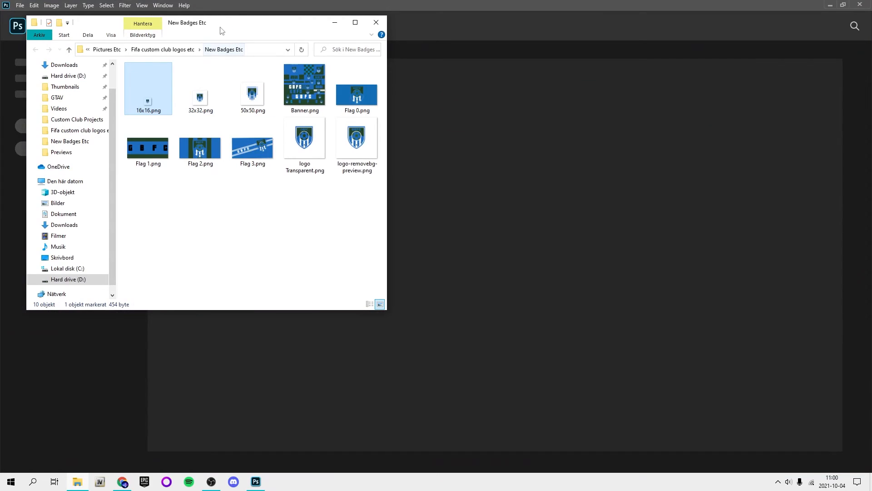
pyautogui.moveTo(221, 30); pyautogui.dragTo(328, 32)
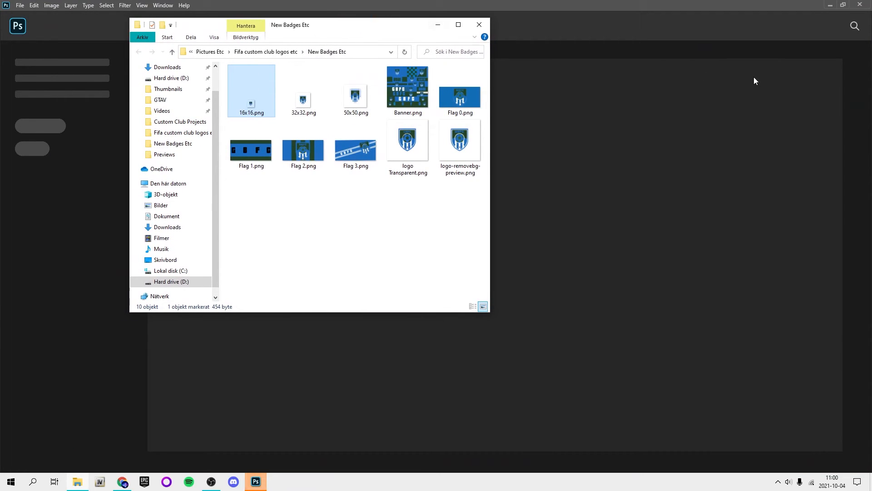
pyautogui.click(355, 95)
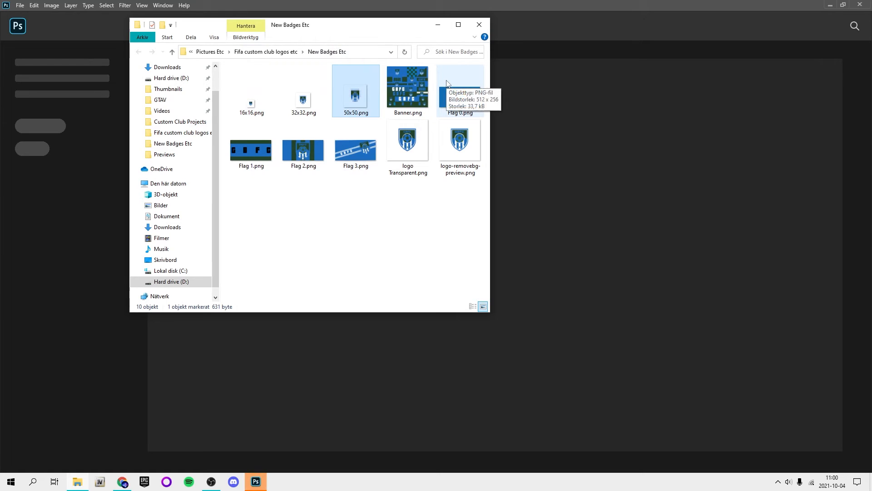
pyautogui.moveTo(460, 155); pyautogui.dragTo(464, 156)
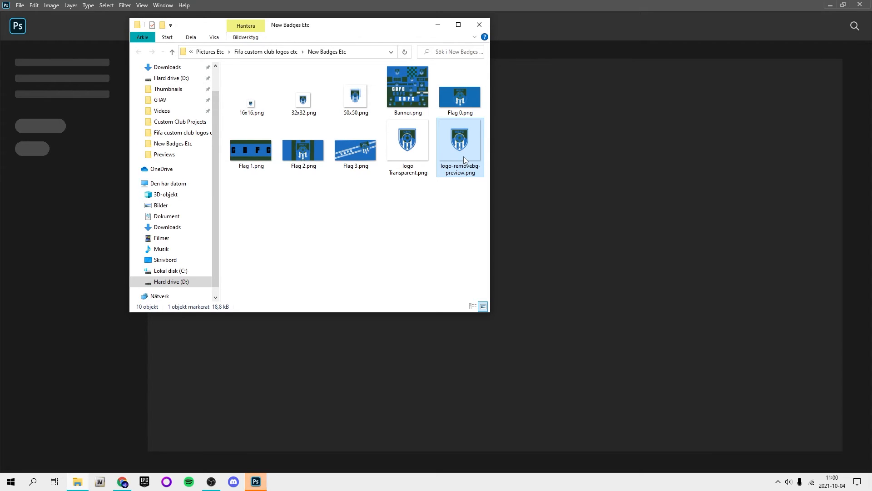
# - Move the folder window aside over Photoshop and compare the three small badge sizes with logo-removebg-preview.png
pyautogui.moveTo(351, 27); pyautogui.dragTo(736, 10)
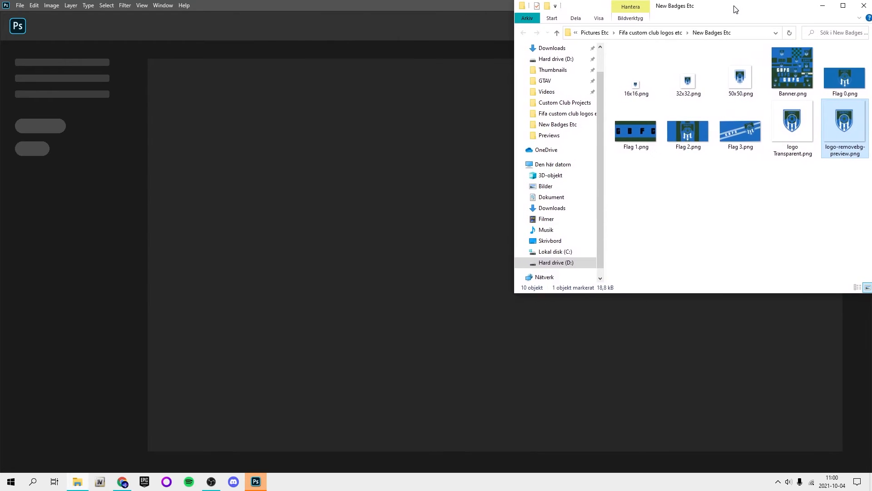
pyautogui.click(744, 79)
pyautogui.click(695, 77)
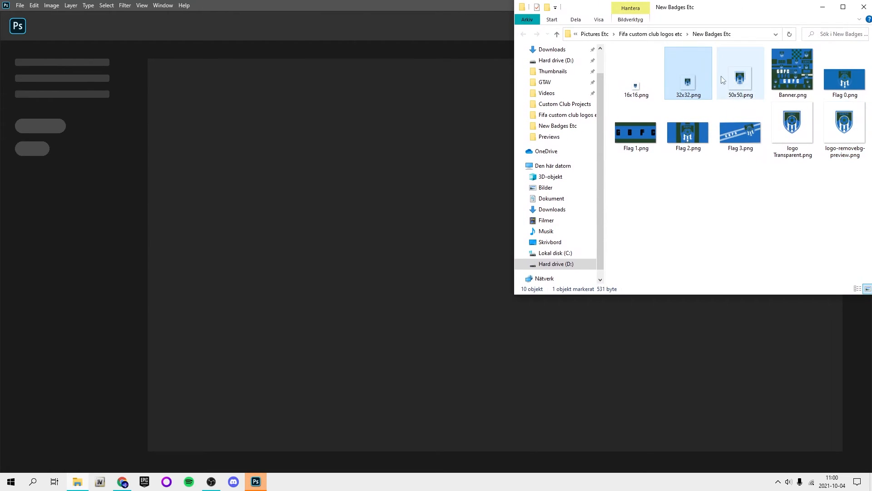
pyautogui.click(623, 80)
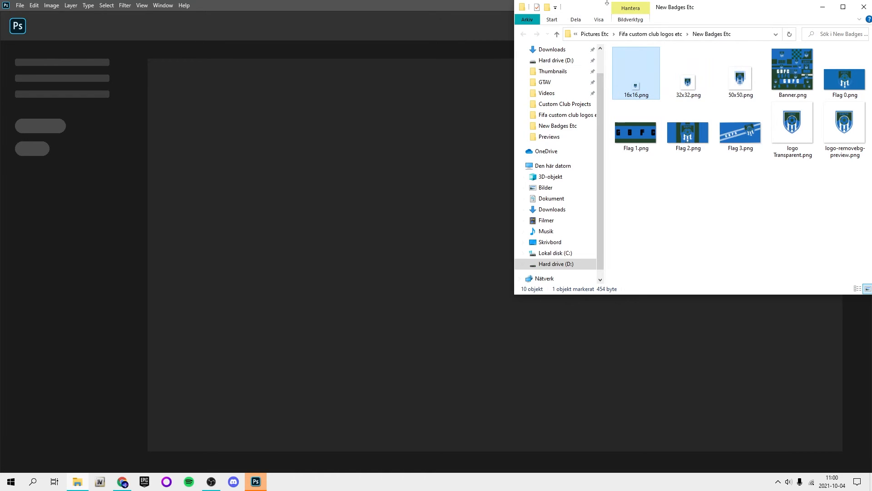
pyautogui.click(694, 74)
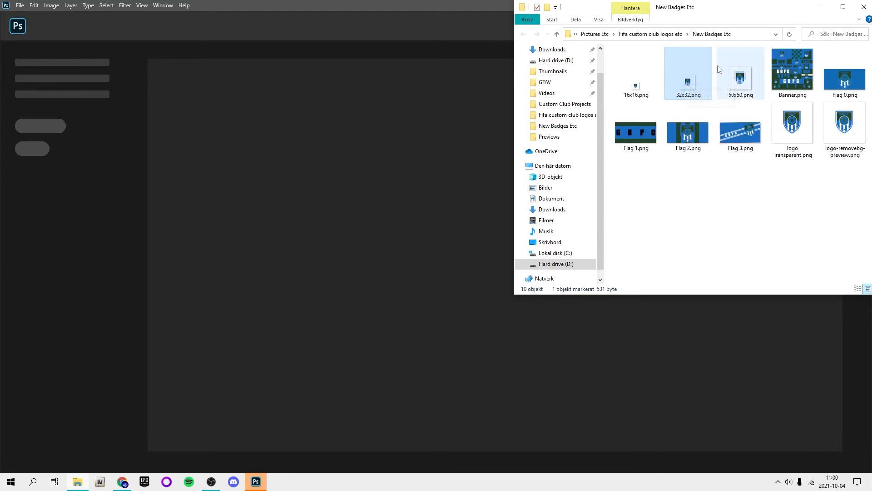
pyautogui.moveTo(739, 88); pyautogui.dragTo(744, 74)
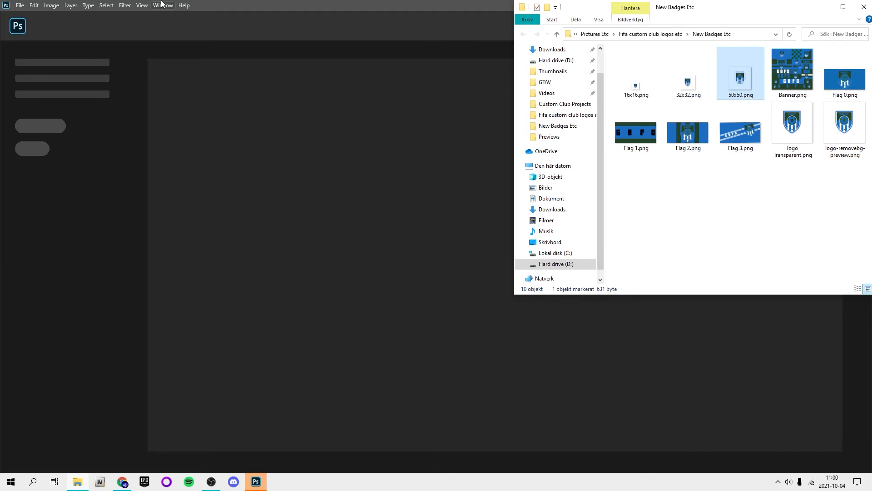
pyautogui.moveTo(670, 5)
pyautogui.mouseDown()
pyautogui.moveTo(652, 15)
pyautogui.moveTo(672, 16)
pyautogui.moveTo(669, 4)
pyautogui.mouseUp()
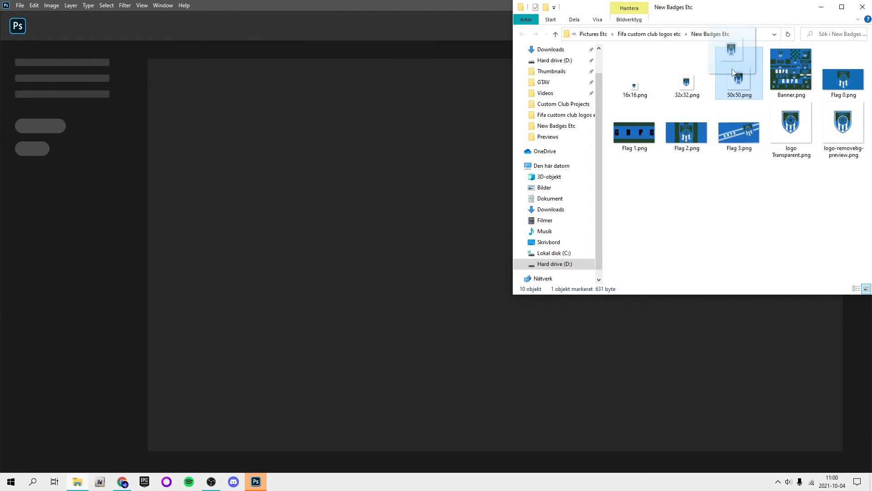
pyautogui.moveTo(733, 70); pyautogui.dragTo(741, 83)
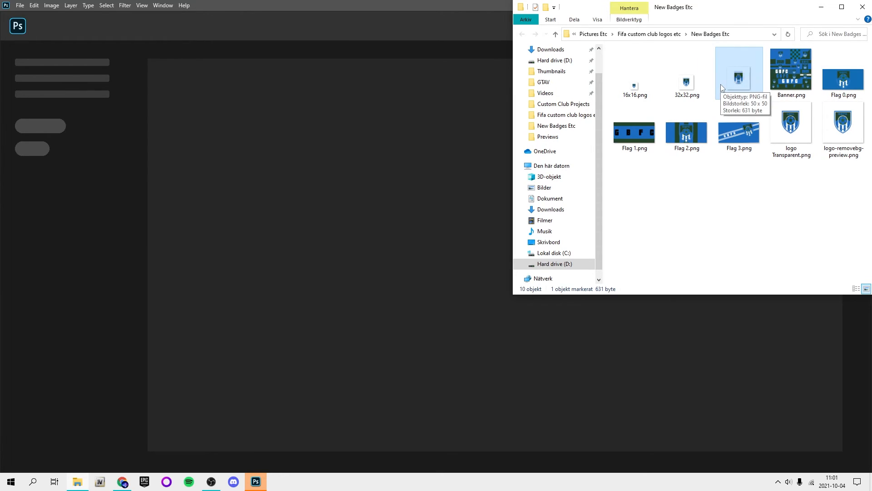
pyautogui.moveTo(842, 132); pyautogui.dragTo(839, 135)
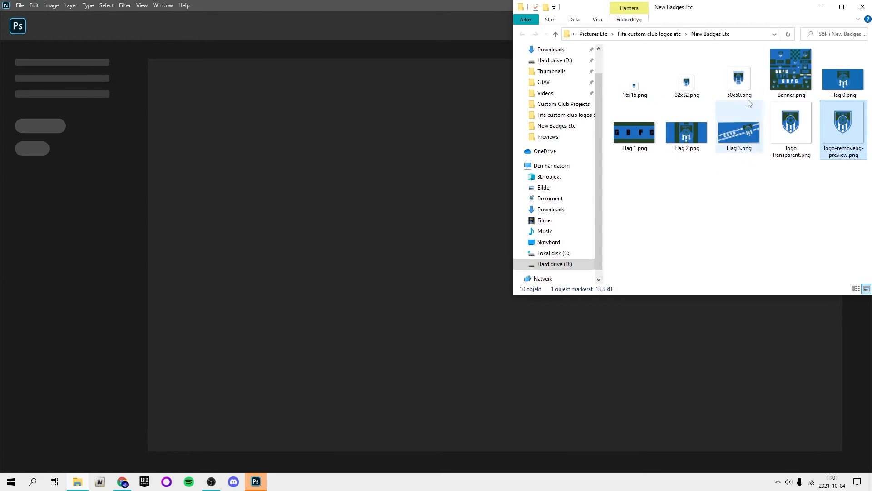
# - Open logo-removebg-preview.png in Photoshop and inspect the badge's edges, ball ring and white stripes close up
pyautogui.moveTo(835, 128); pyautogui.dragTo(394, 176)
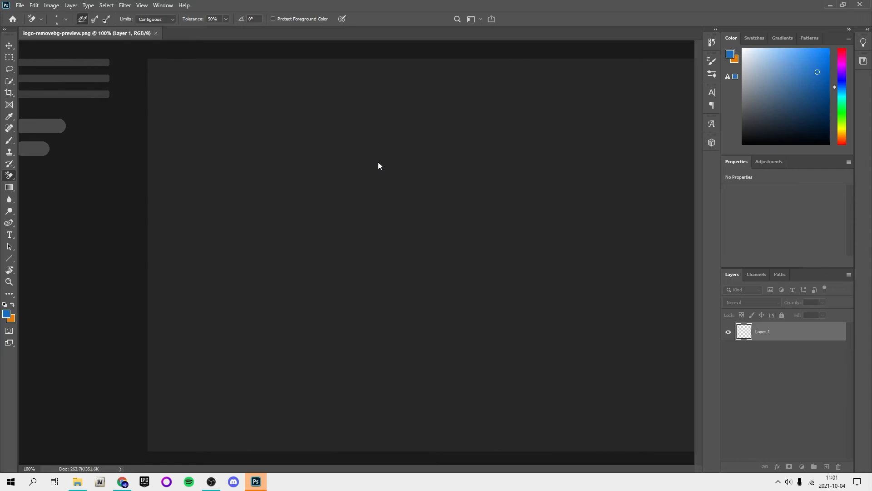
pyautogui.scroll(5, 353, 259)
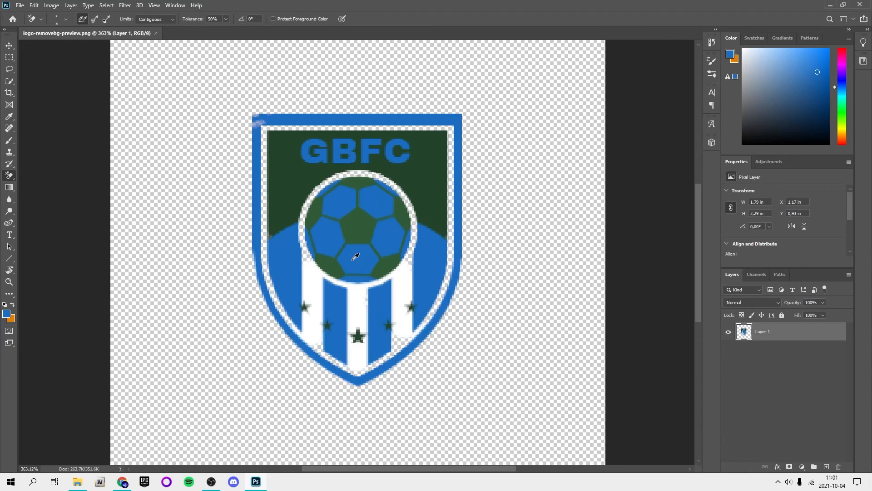
pyautogui.scroll(5, 247, 242)
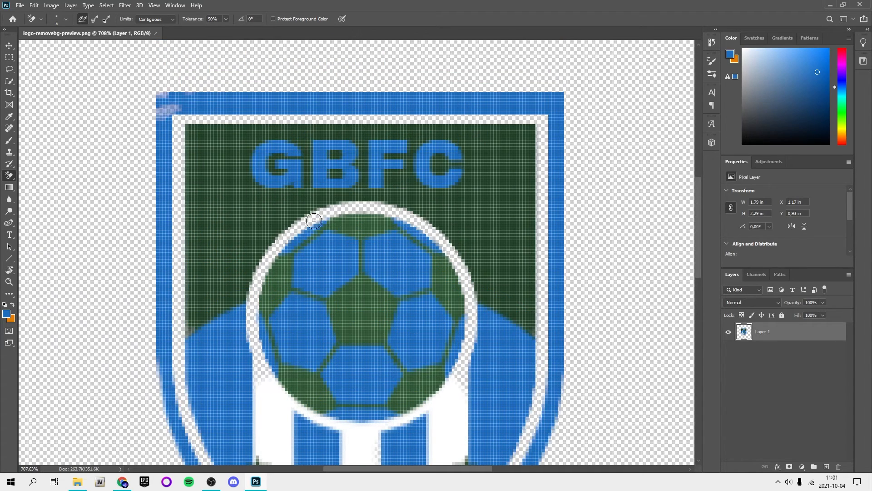
pyautogui.scroll(-10, 376, 244)
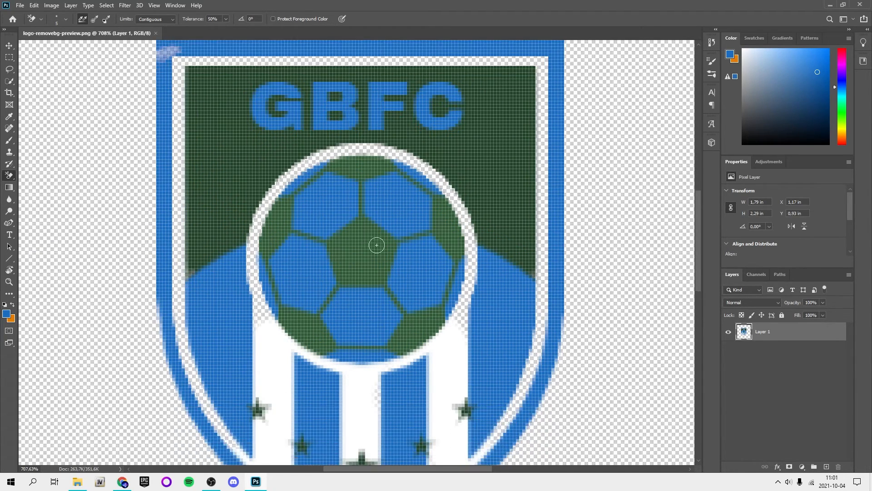
pyautogui.scroll(2, 464, 192)
pyautogui.scroll(3, 444, 140)
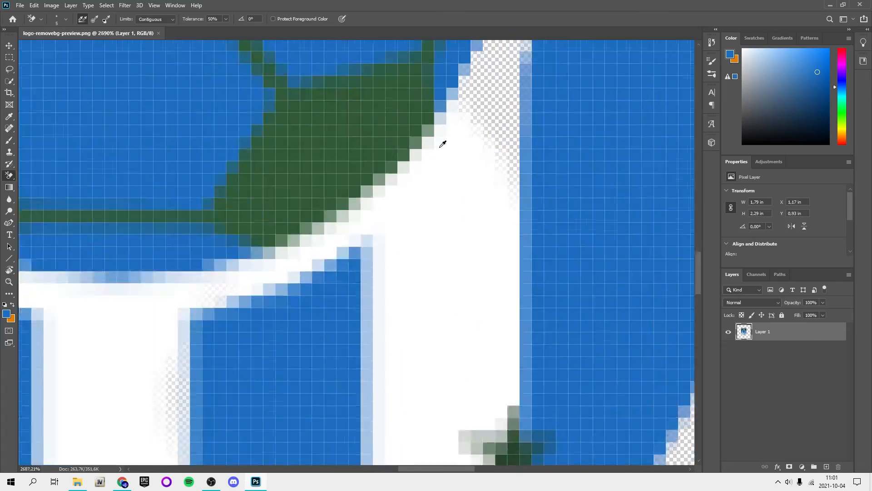
pyautogui.scroll(-4, 451, 230)
pyautogui.scroll(-4, 450, 232)
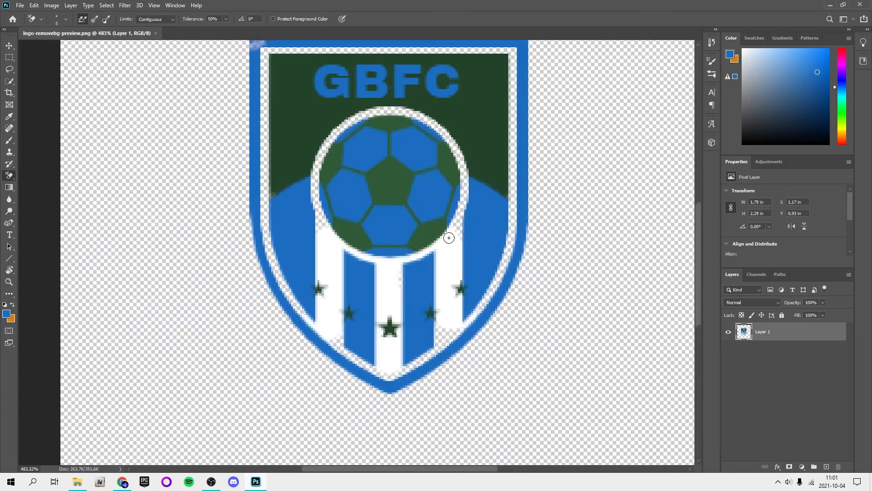
# - Erase part of the white stripe beside the ball's lower edge with the Background Eraser tool
pyautogui.scroll(6, 450, 232)
pyautogui.rightClick(10, 179)
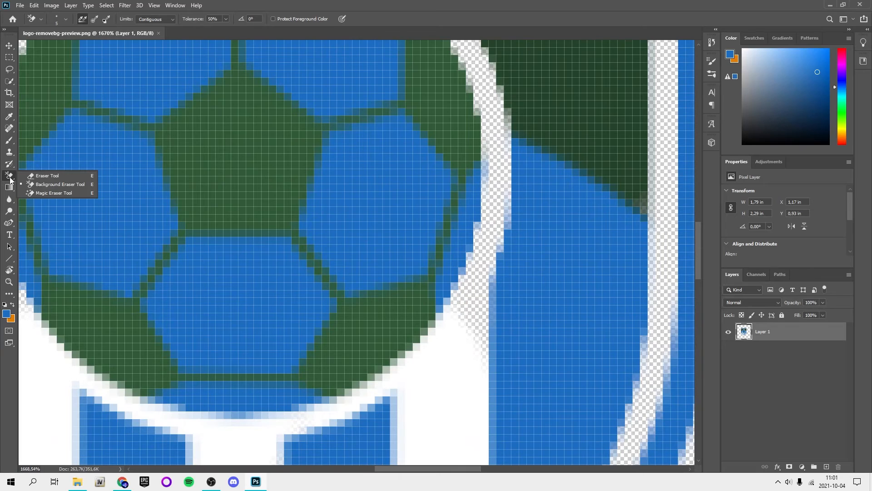
pyautogui.click(34, 184)
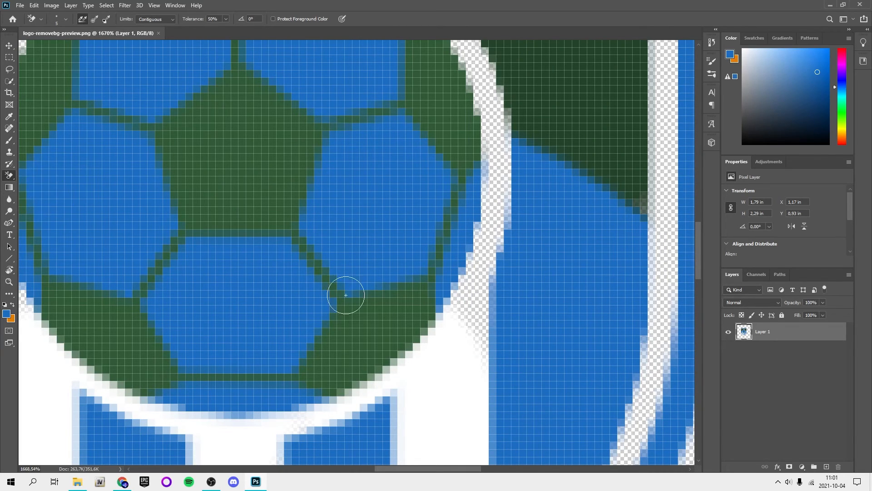
pyautogui.scroll(-2, 509, 294)
pyautogui.moveTo(452, 241)
pyautogui.mouseDown()
pyautogui.moveTo(429, 286)
pyautogui.moveTo(467, 285)
pyautogui.mouseUp()
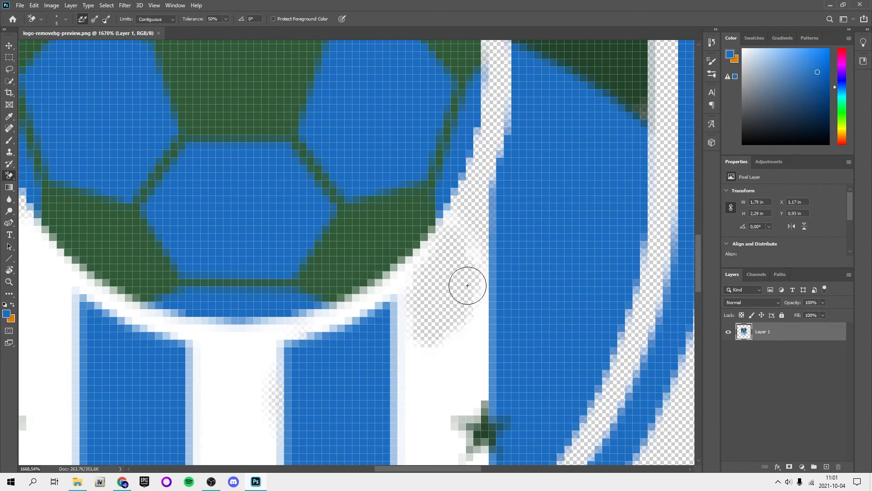
pyautogui.scroll(-8, 461, 272)
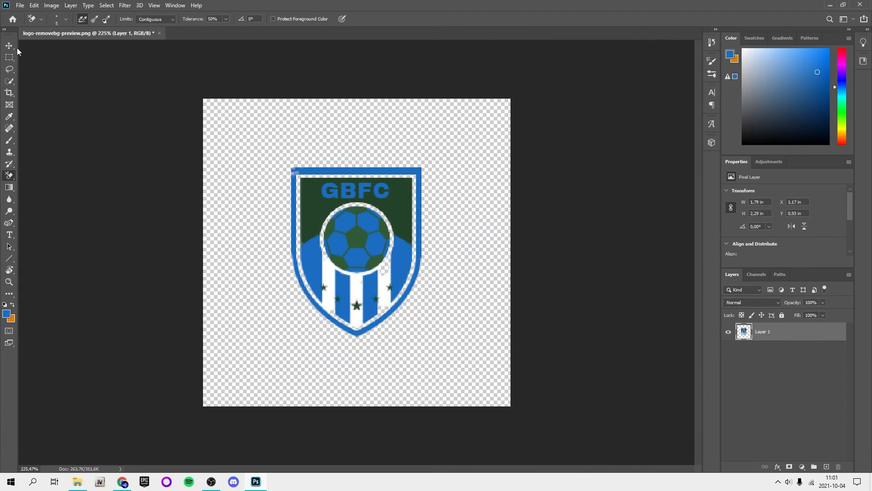
# - Paint over the faded patches on the upper-left corner of the badge's border with the Brush tool in blue
pyautogui.click(5, 47)
pyautogui.click(219, 123)
pyautogui.scroll(5, 410, 220)
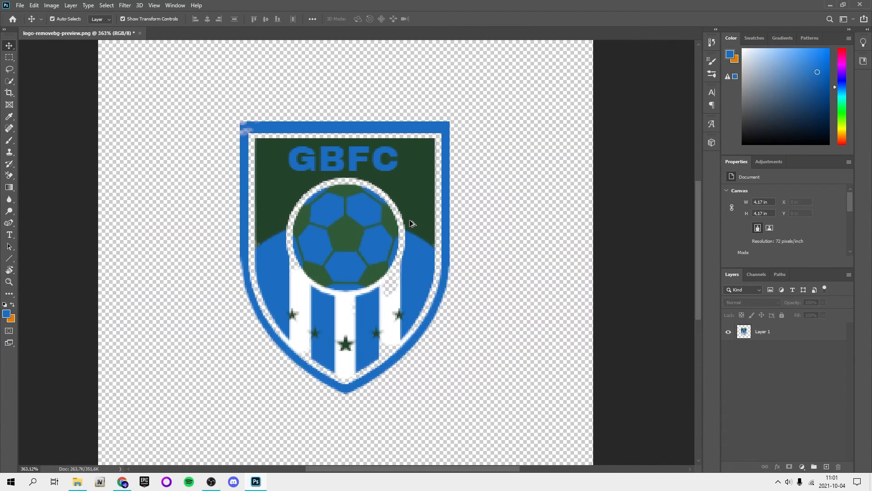
pyautogui.scroll(-3, 236, 181)
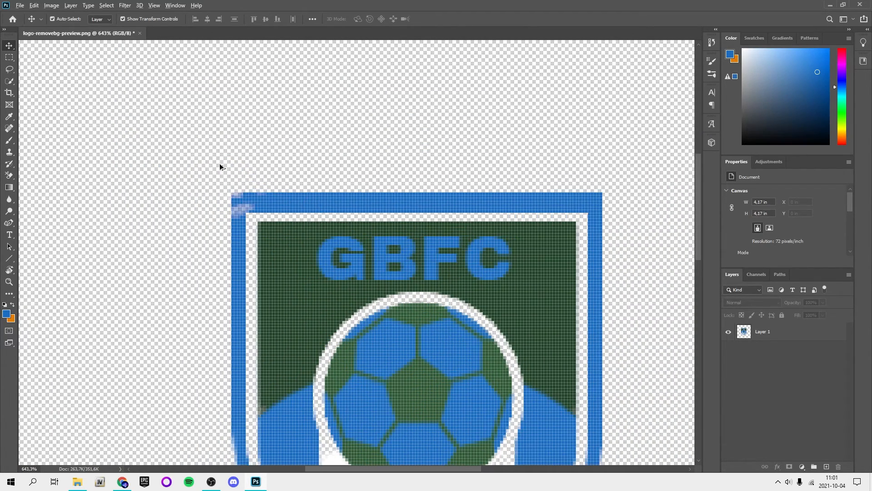
pyautogui.scroll(6, 237, 176)
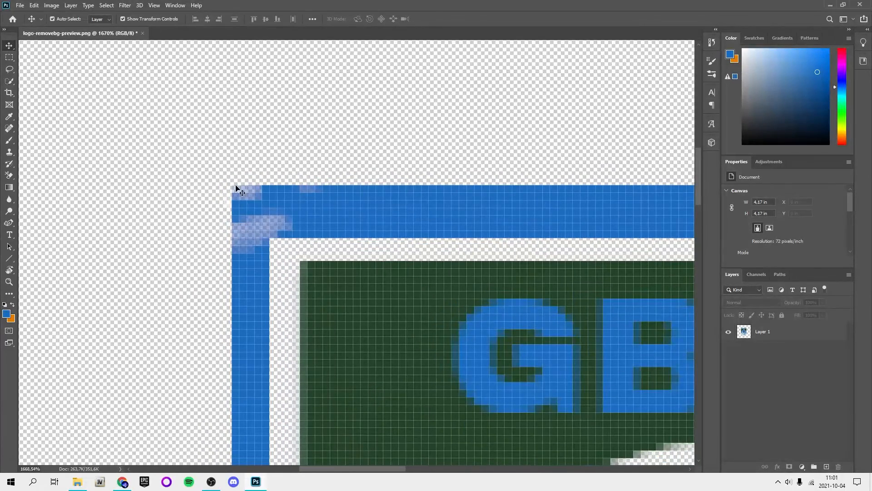
pyautogui.press('b')
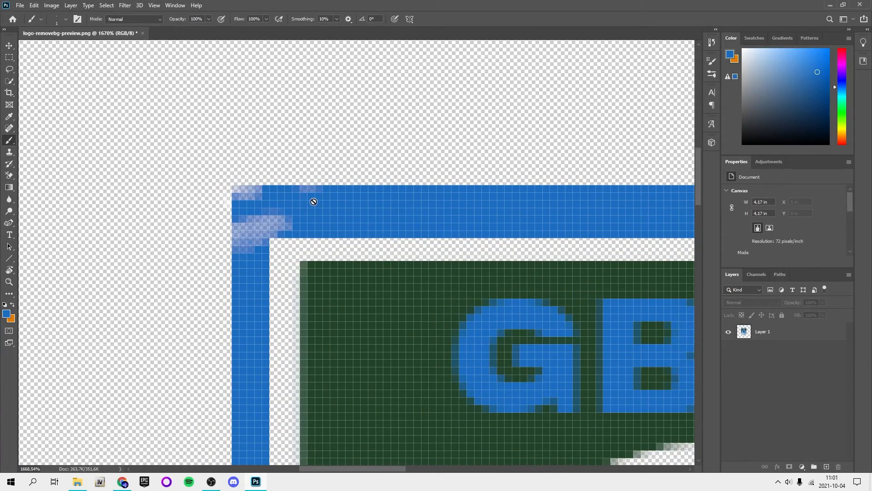
pyautogui.press('i')
pyautogui.click(784, 335)
pyautogui.press('b')
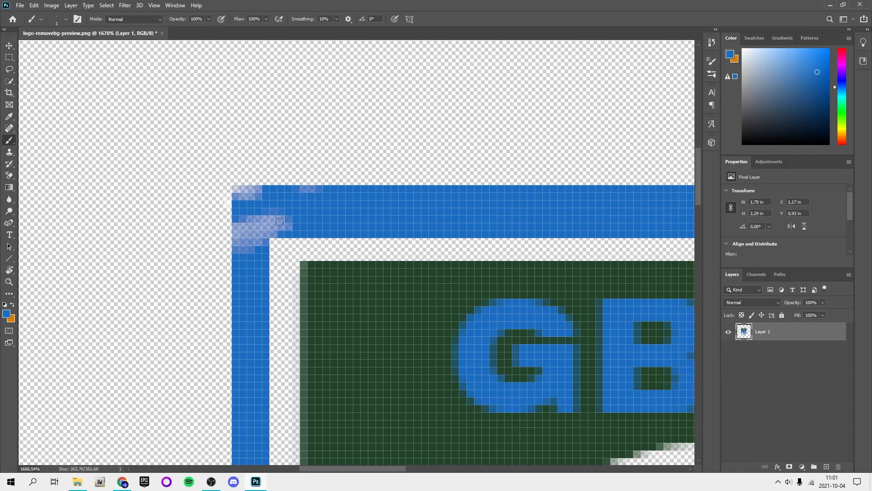
pyautogui.moveTo(253, 224); pyautogui.dragTo(238, 215)
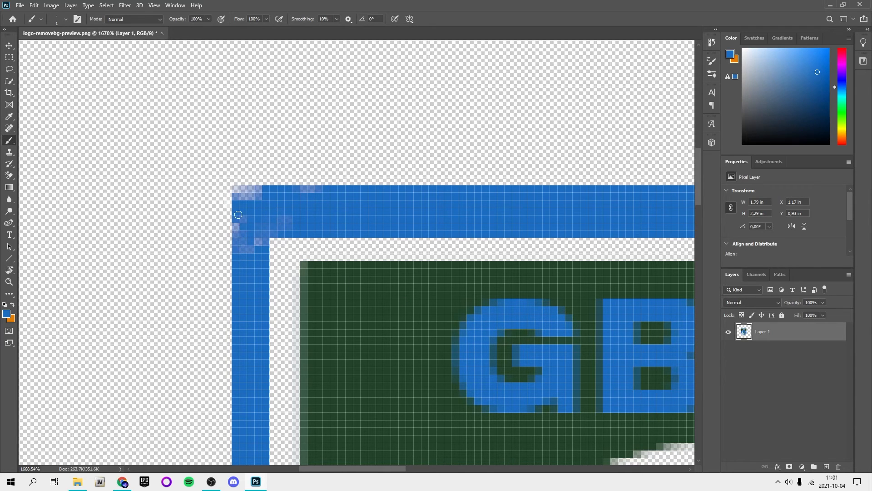
pyautogui.scroll(-10, 245, 184)
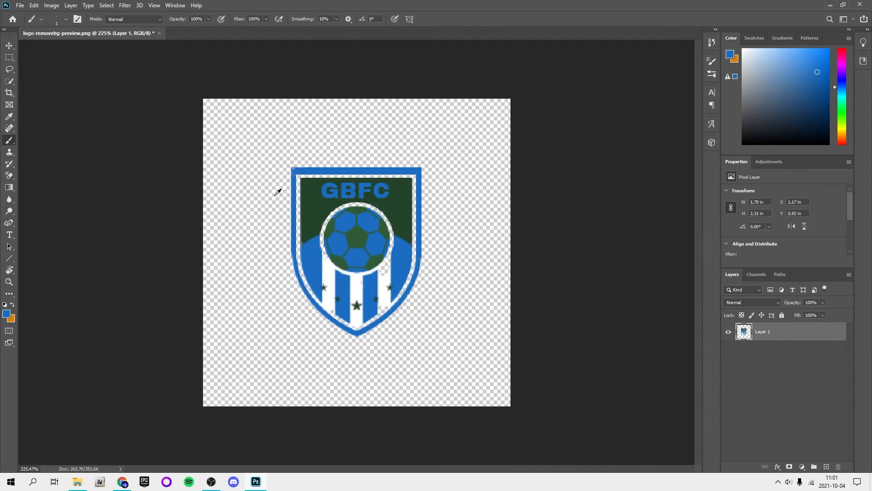
# - Quit Photoshop without saving the changes to logo-removebg-preview.png and select 50x50.png in the New Badges Etc folder
pyautogui.click(9, 45)
pyautogui.moveTo(359, 196)
pyautogui.mouseDown()
pyautogui.moveTo(348, 146)
pyautogui.moveTo(348, 189)
pyautogui.mouseUp()
pyautogui.click(861, 4)
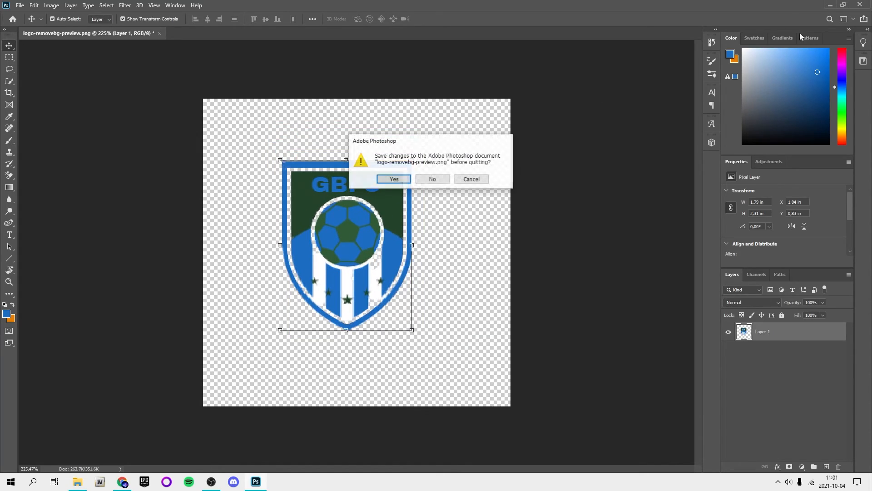
pyautogui.click(443, 178)
pyautogui.moveTo(736, 7); pyautogui.dragTo(532, 62)
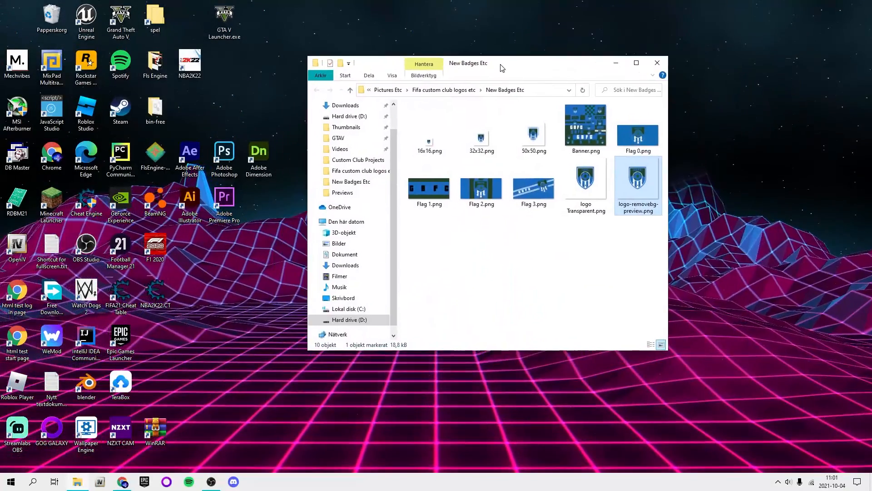
pyautogui.moveTo(525, 132); pyautogui.dragTo(531, 141)
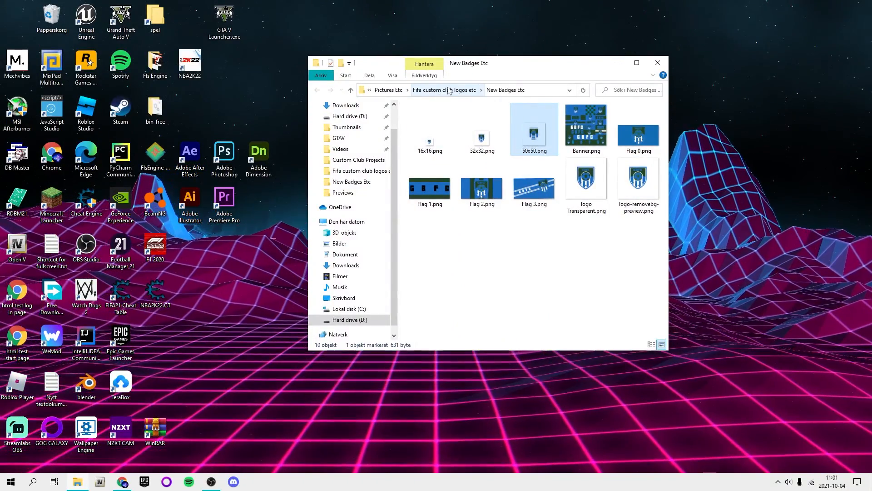
# - Find Paint with the Windows search and launch it with a blank canvas
pyautogui.press('super')
pyautogui.write('poai')
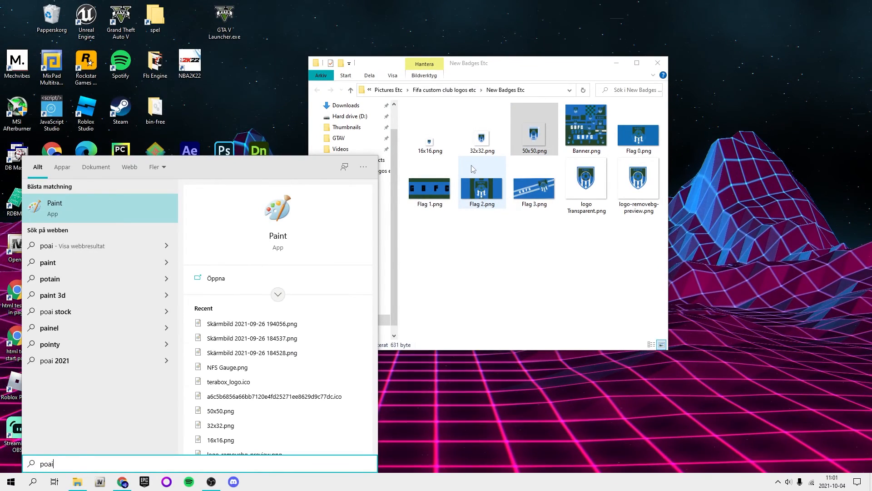
pyautogui.press('Return')
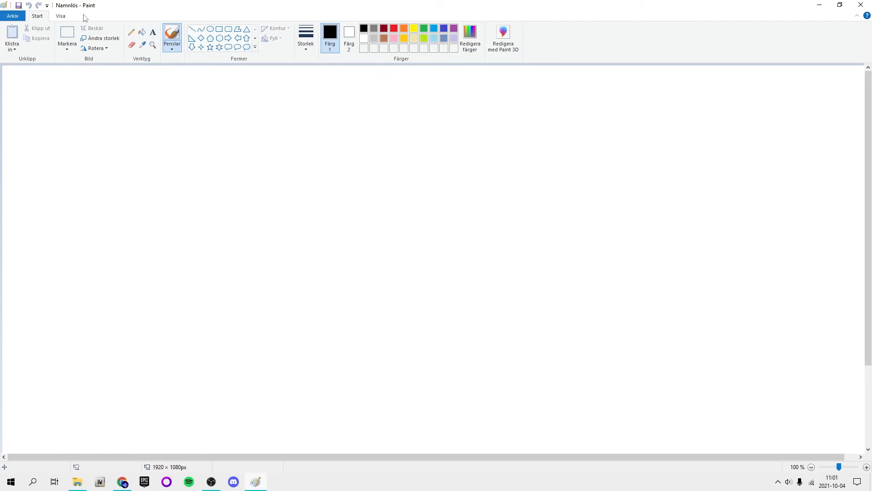
pyautogui.click(15, 17)
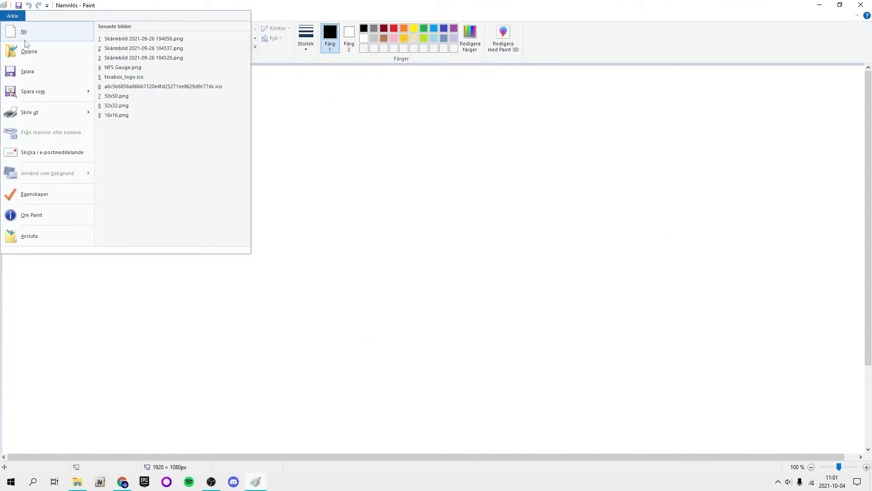
pyautogui.click(623, 151)
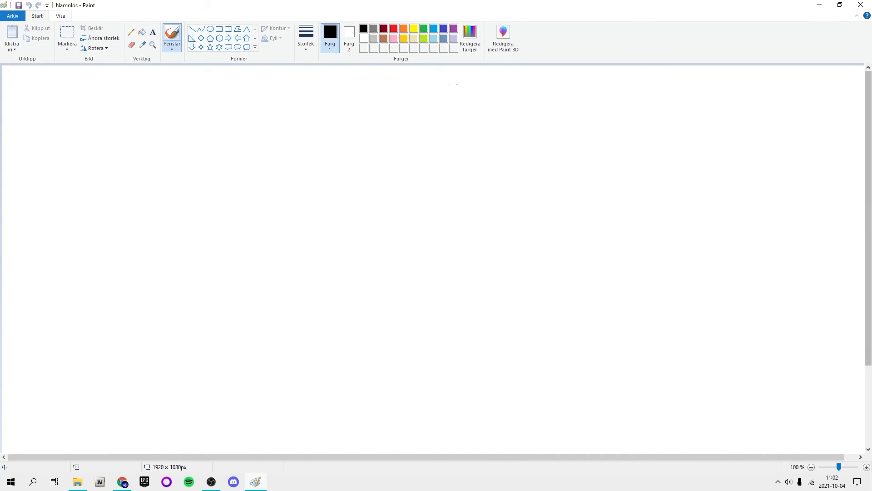
# - Open logo-removebg-preview.png from the New Badges Etc folder inside Fifa custom club logos etc in Paint
pyautogui.click(12, 15)
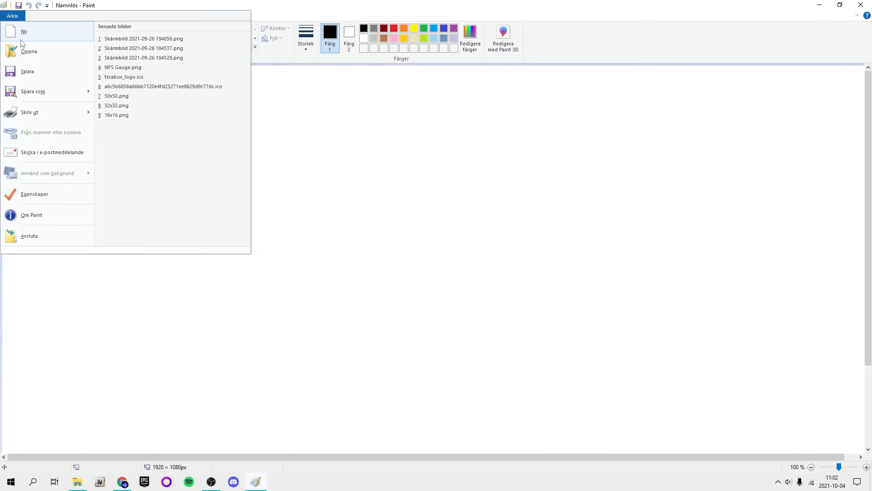
pyautogui.click(29, 54)
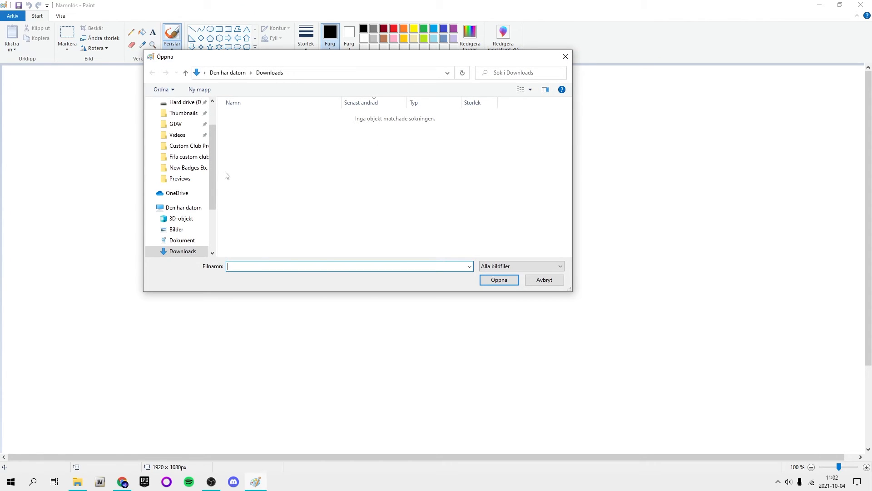
pyautogui.click(189, 146)
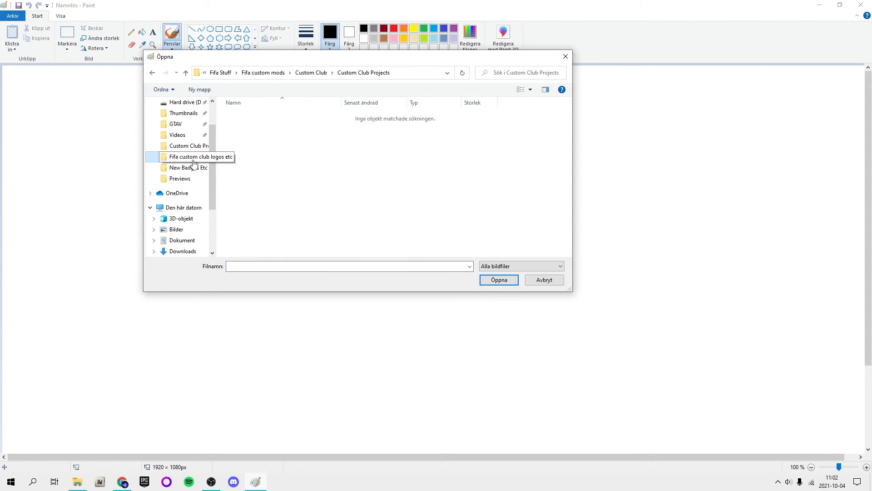
pyautogui.click(194, 160)
pyautogui.doubleClick(239, 117)
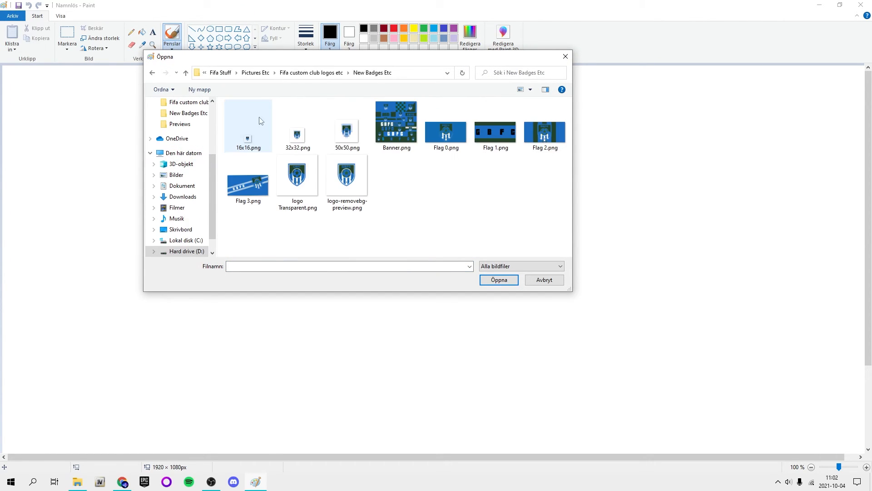
pyautogui.doubleClick(342, 177)
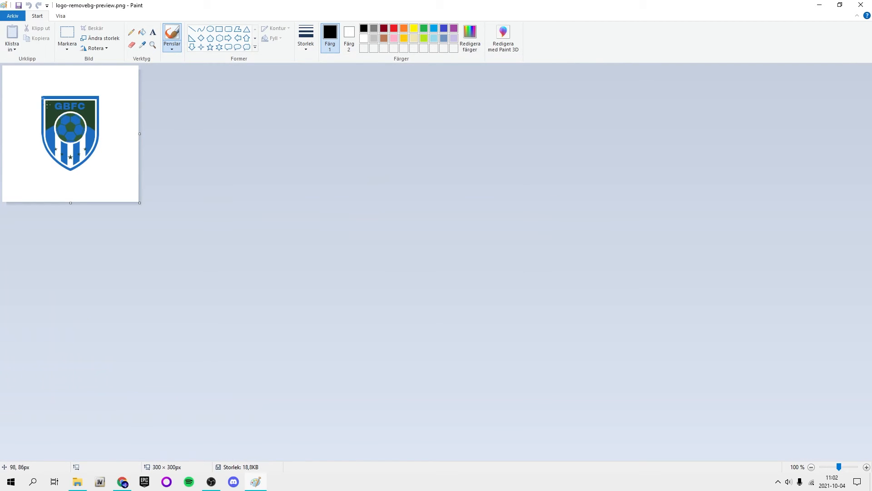
# - Resize the badge image to 50 pixels horizontally and 50 pixels vertically
pyautogui.click(98, 40)
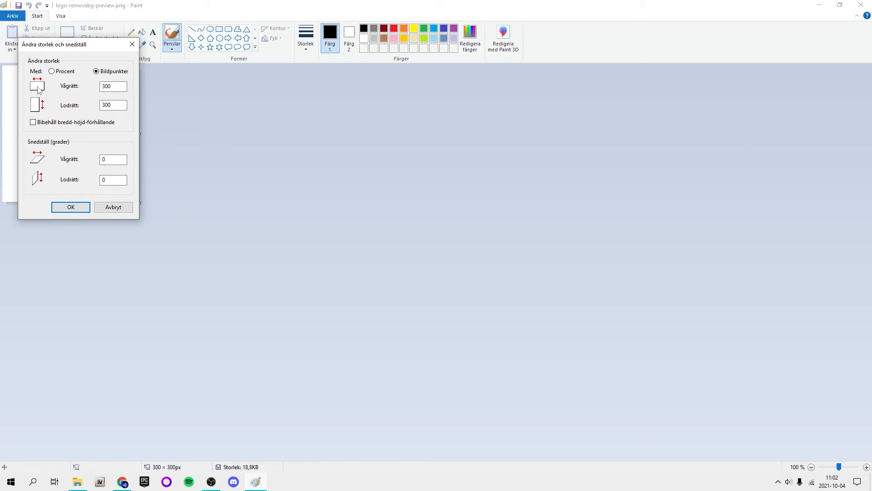
pyautogui.doubleClick(108, 87)
pyautogui.write('50')
pyautogui.press('Tab')
pyautogui.write('50')
pyautogui.moveTo(113, 86); pyautogui.dragTo(106, 86)
pyautogui.click(116, 86)
pyautogui.click(71, 207)
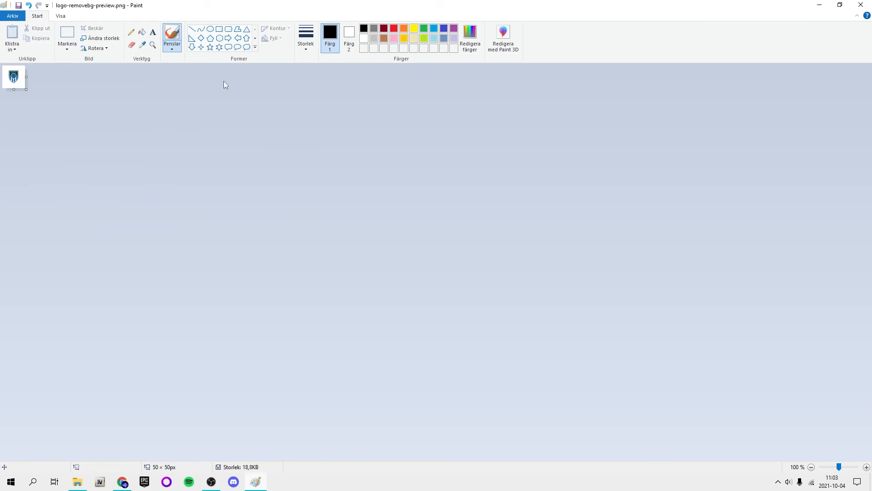
# - Close Paint without saving the changes to logo-removebg-preview.png
pyautogui.click(12, 16)
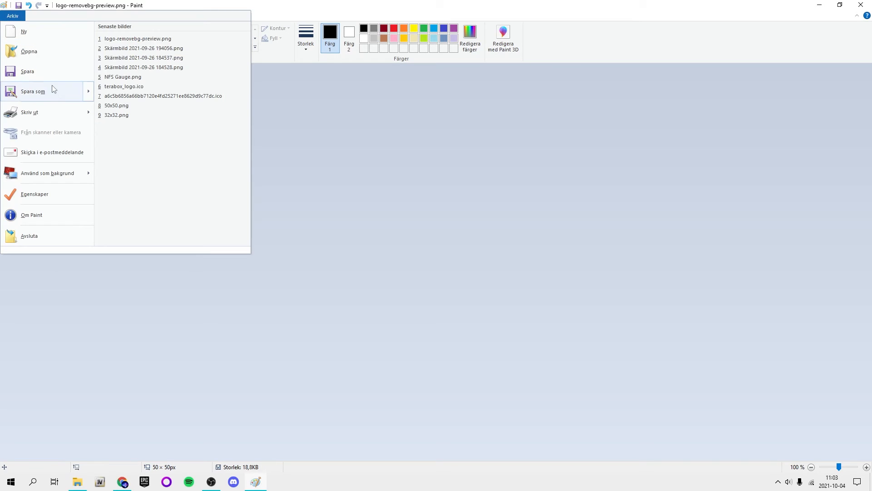
pyautogui.click(379, 160)
pyautogui.click(861, 4)
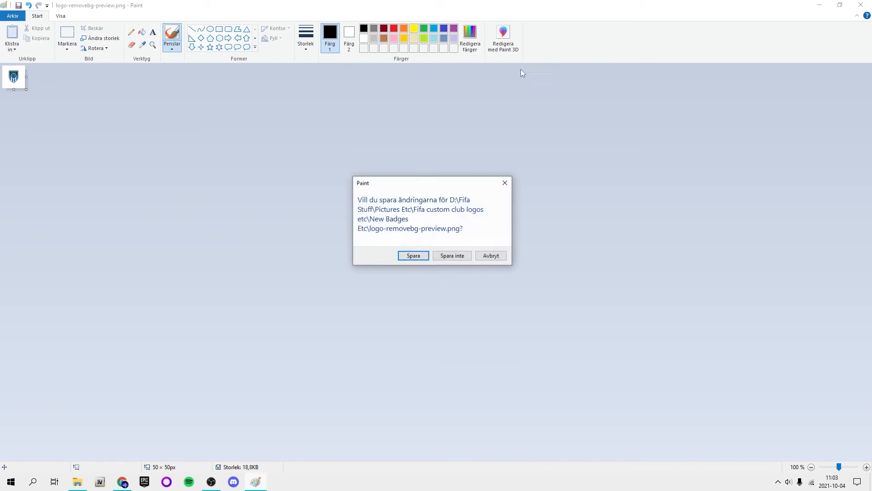
pyautogui.press('Tab')
pyautogui.press('Return')
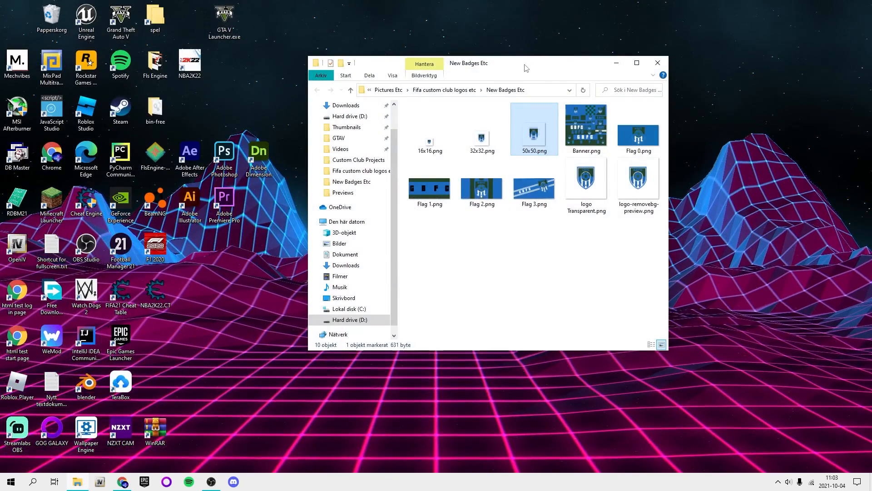
# - Review logo-removebg-preview.png and the 50x50, 32x32 and 16x16 badge files, finishing with all images in the folder selected
pyautogui.moveTo(526, 68); pyautogui.dragTo(583, 42)
pyautogui.click(694, 170)
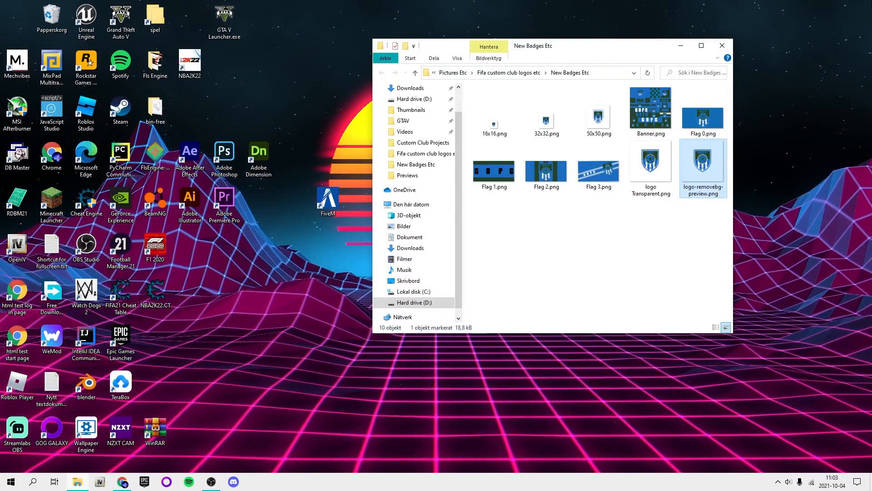
pyautogui.moveTo(513, 105); pyautogui.dragTo(550, 107)
pyautogui.click(545, 84)
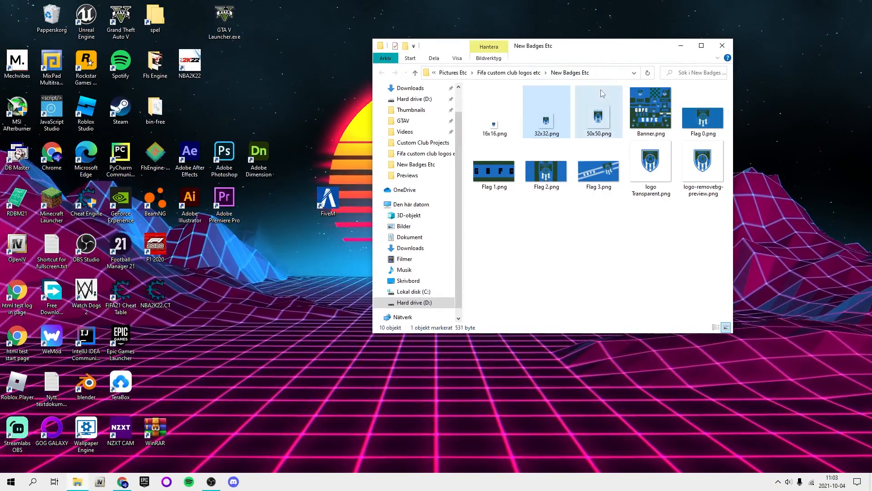
pyautogui.moveTo(534, 112); pyautogui.dragTo(544, 117)
pyautogui.moveTo(547, 119); pyautogui.dragTo(555, 117)
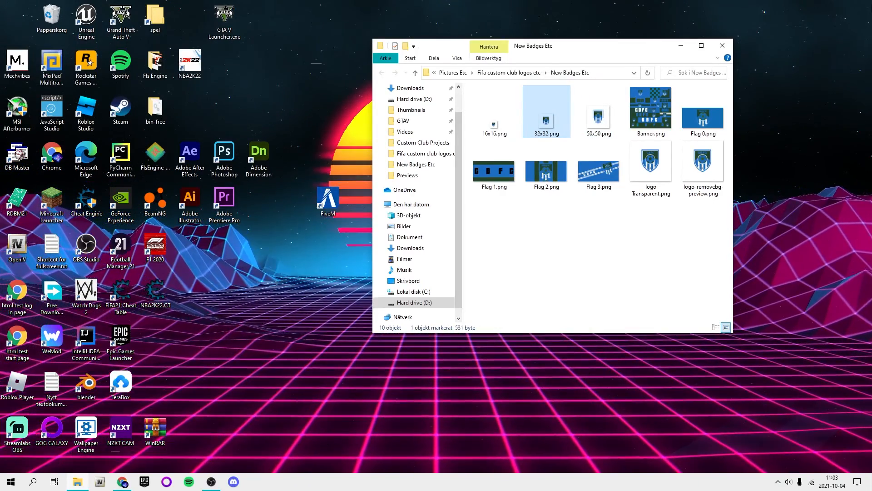
pyautogui.moveTo(495, 130)
pyautogui.mouseDown()
pyautogui.moveTo(513, 106)
pyautogui.moveTo(497, 117)
pyautogui.mouseUp()
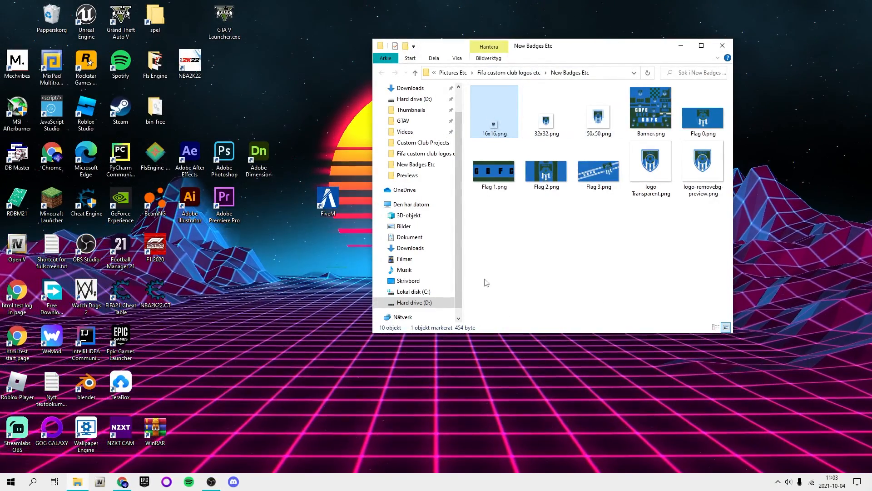
pyautogui.moveTo(718, 256); pyautogui.dragTo(582, 252)
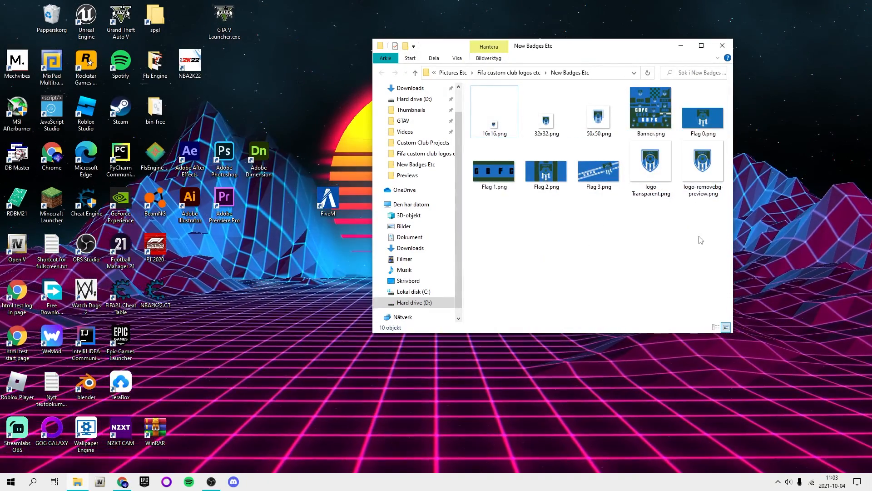
pyautogui.hotkey('ctrl', 'a')
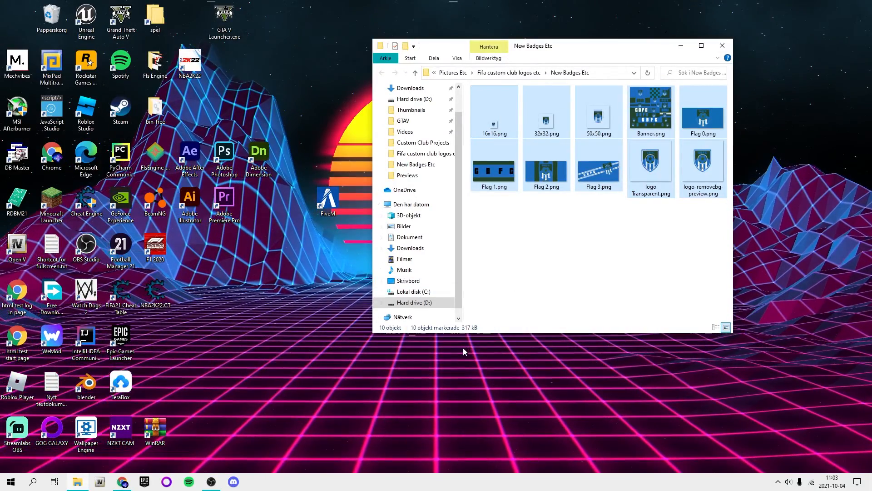
# - Launch FIFA Editor Tool 21 from the desktop and minimise the New Badges Etc folder window
pyautogui.click(123, 482)
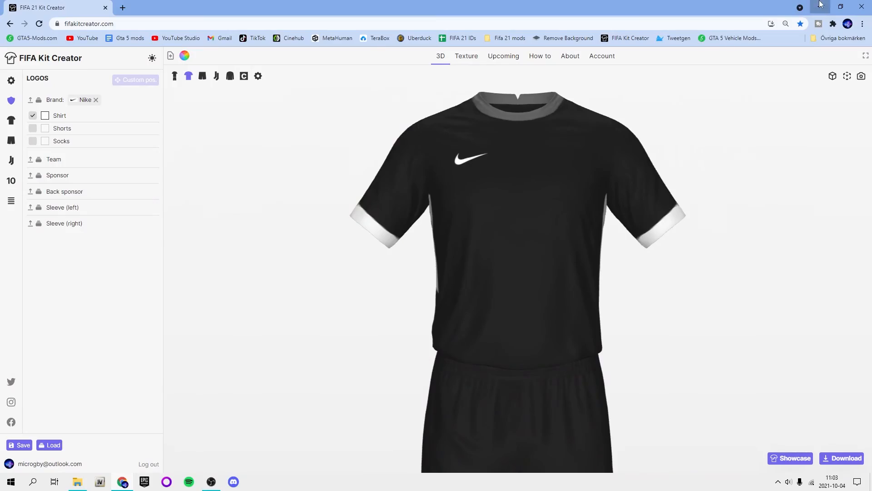
pyautogui.click(818, 6)
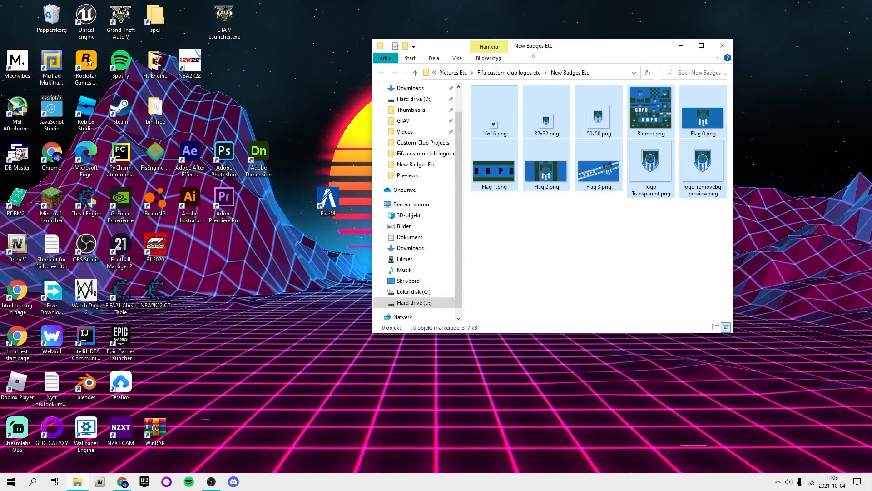
pyautogui.moveTo(537, 42); pyautogui.dragTo(164, 4)
pyautogui.click(478, 214)
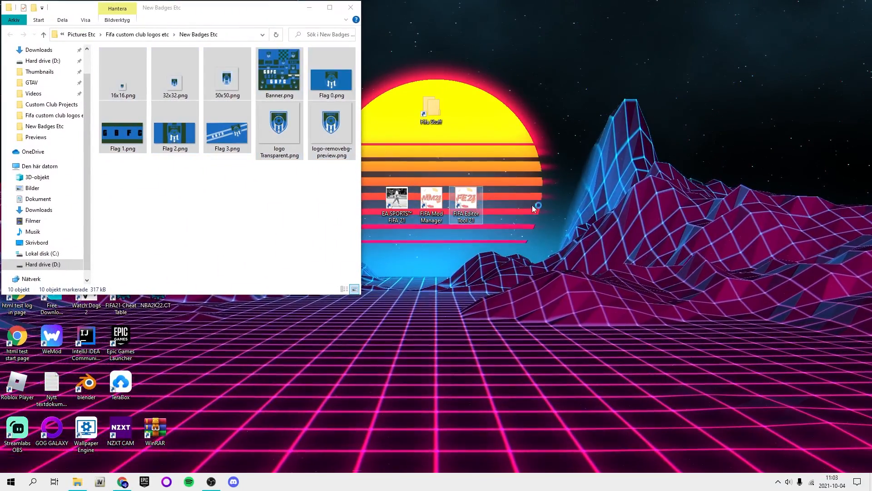
pyautogui.click(602, 206)
pyautogui.click(237, 234)
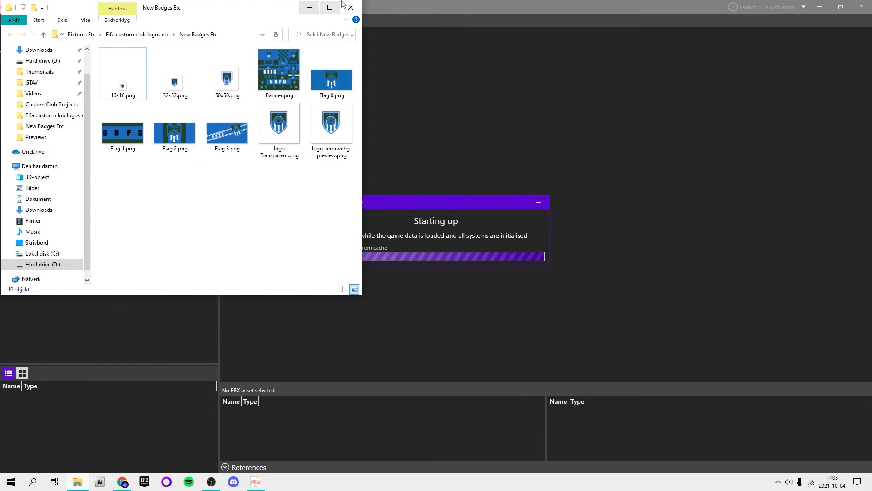
pyautogui.click(310, 8)
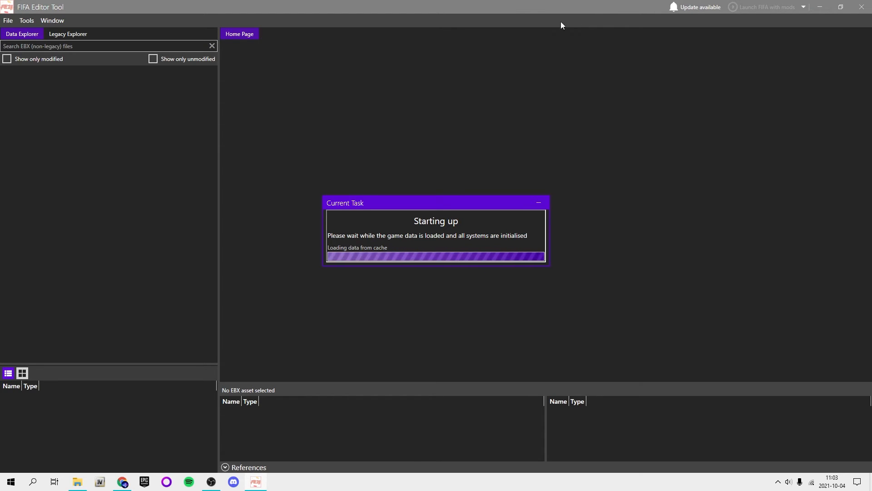
# - Once the game data has loaded, search the EBX files in the Data Explorer for 112791
pyautogui.moveTo(413, 202)
pyautogui.mouseDown()
pyautogui.moveTo(408, 196)
pyautogui.moveTo(415, 200)
pyautogui.mouseUp()
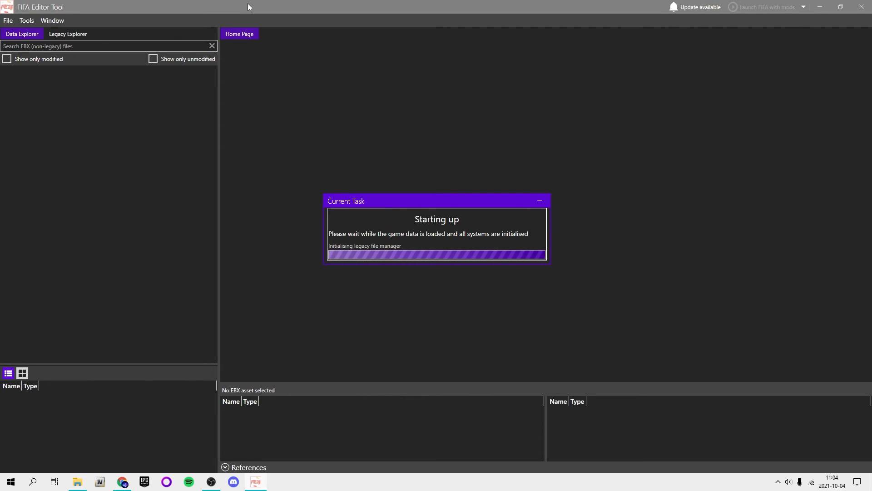
pyautogui.click(40, 46)
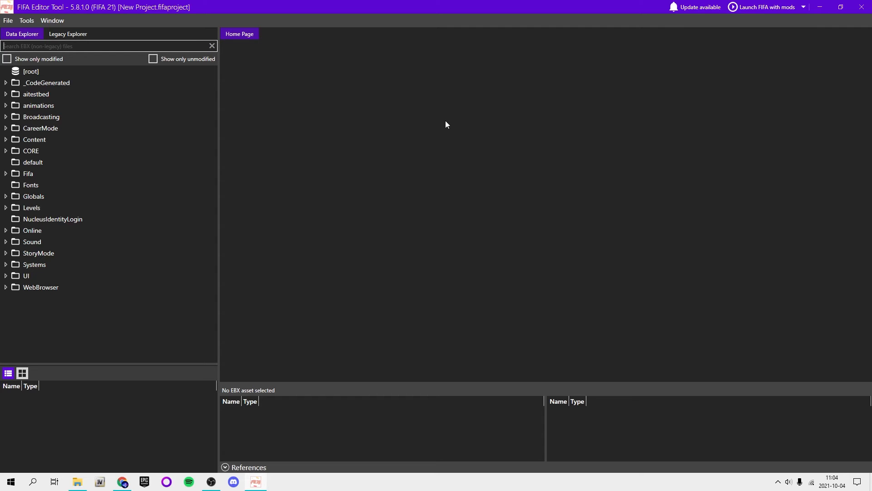
pyautogui.click(59, 34)
pyautogui.click(43, 35)
pyautogui.click(54, 34)
pyautogui.click(30, 35)
pyautogui.click(3, 21)
pyautogui.click(9, 22)
pyautogui.write('112791')
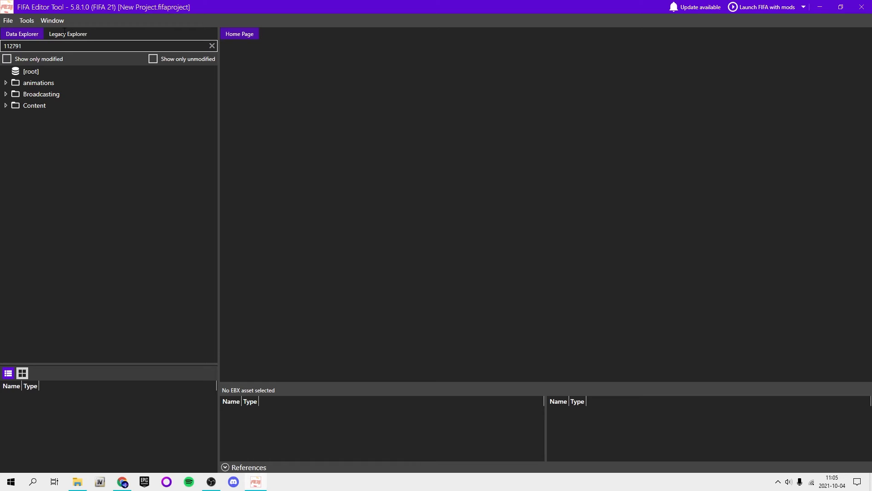
# - Search the legacy files for eng_us and open the loc folder under data
pyautogui.click(65, 34)
pyautogui.click(42, 46)
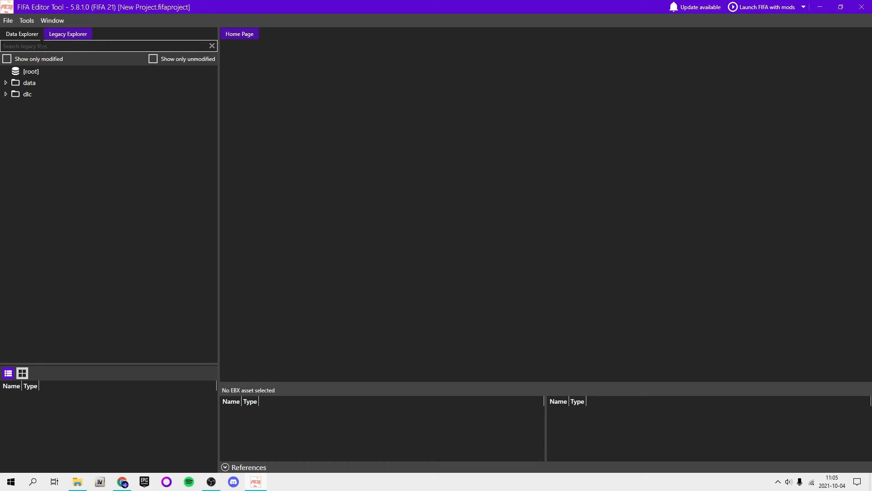
pyautogui.write('eng_us')
pyautogui.doubleClick(46, 83)
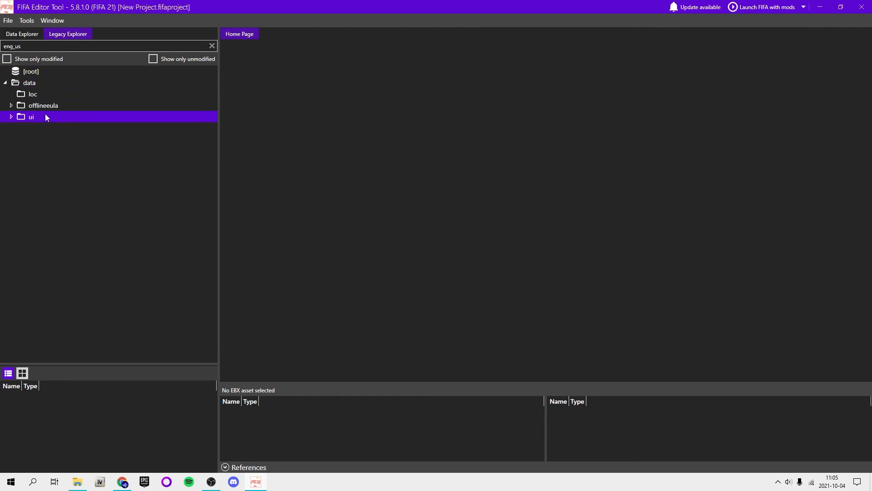
pyautogui.click(47, 97)
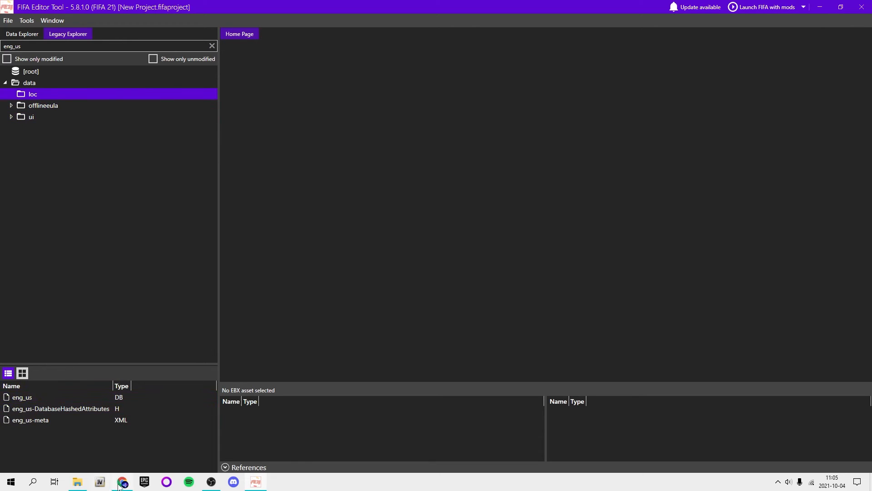
# - Switch to Chrome and search Google for "db master" in a new tab
pyautogui.moveTo(120, 485)
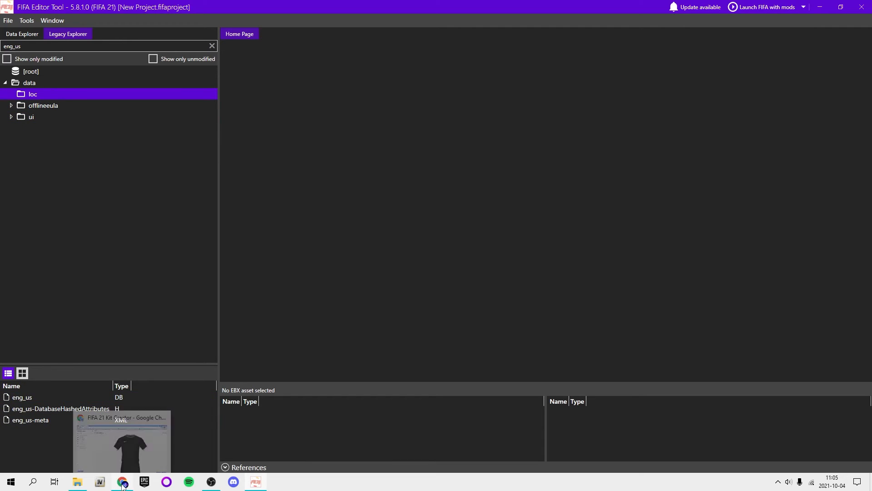
pyautogui.click(121, 437)
pyautogui.hotkey('ctrl', 't')
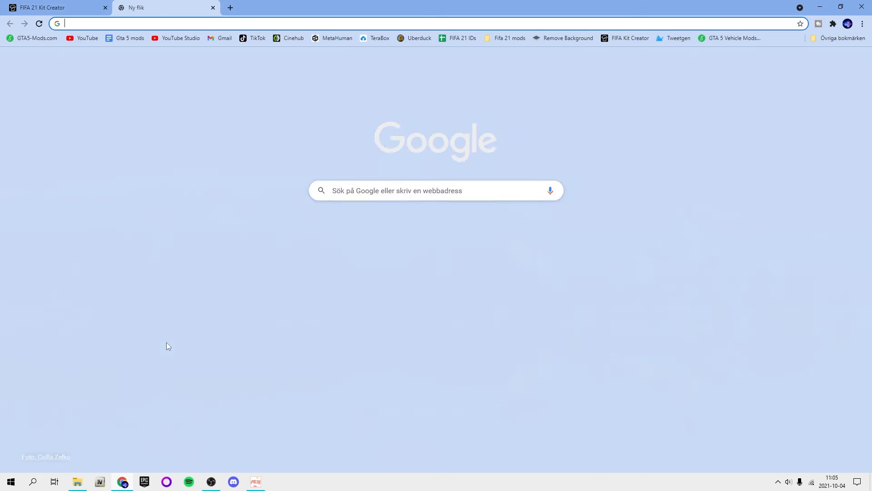
pyautogui.write('db')
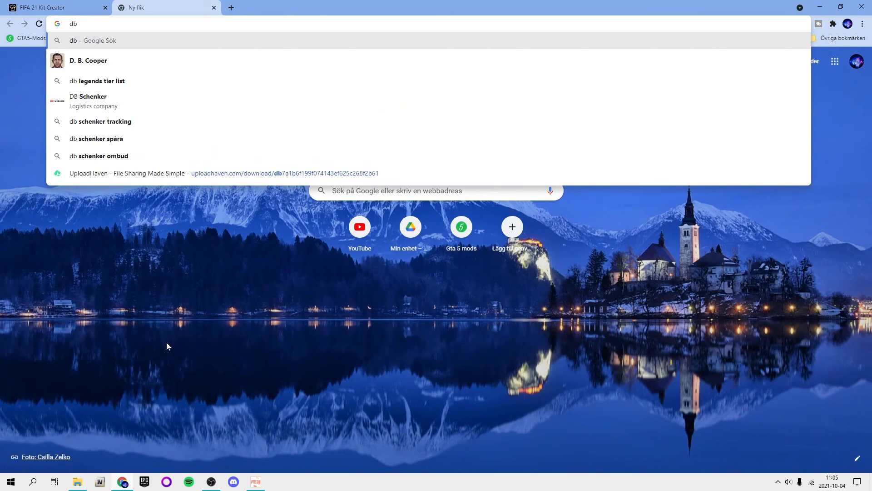
pyautogui.write(' master')
pyautogui.press('Return')
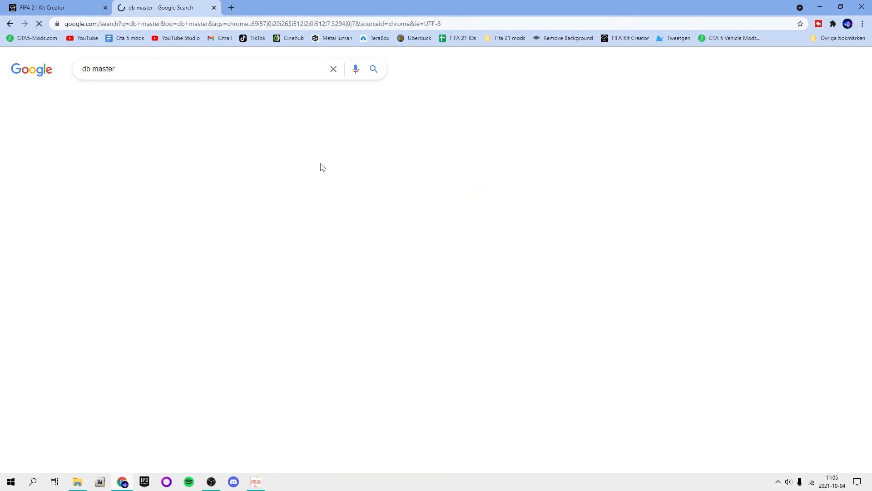
# - Find the Database Master 15 page on ModdingWay in the search results, open it and accept the recommended cookies
pyautogui.scroll(-5, 214, 226)
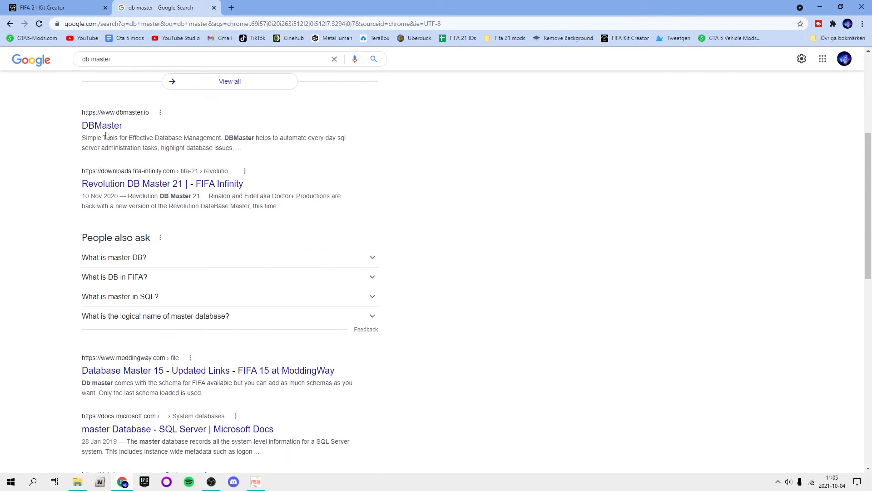
pyautogui.click(98, 132)
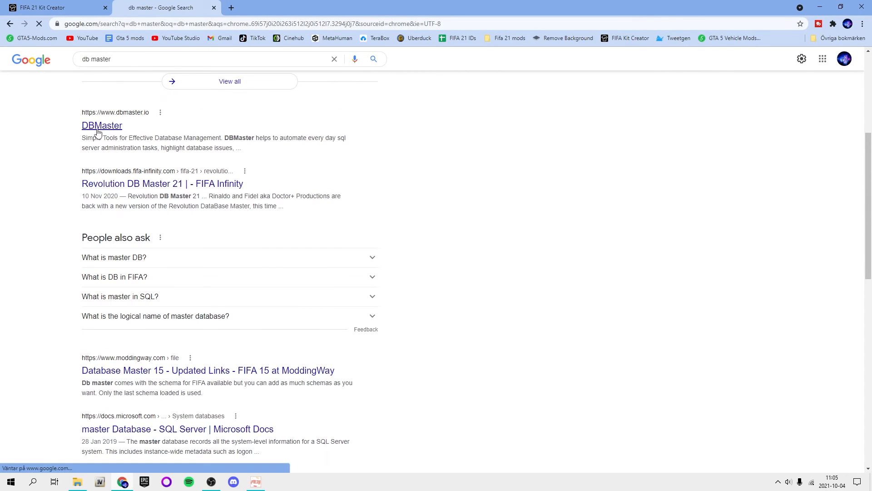
pyautogui.hotkey('alt', 'Left')
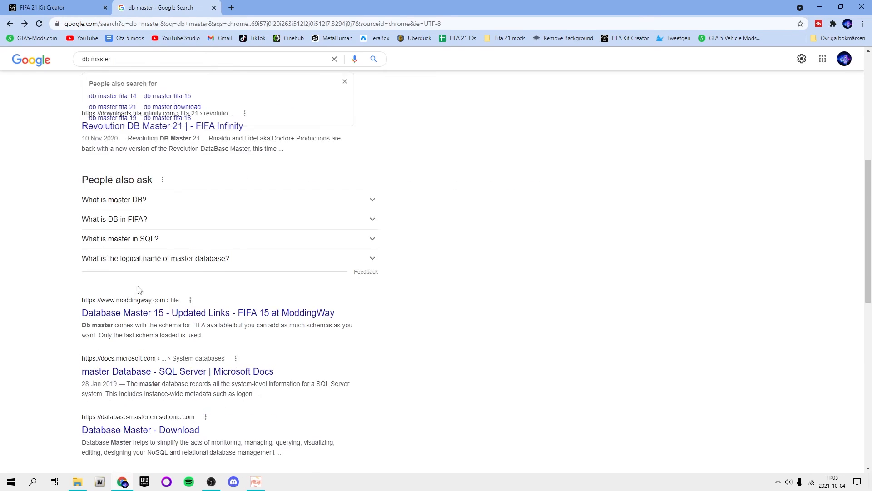
pyautogui.scroll(-2, 139, 290)
pyautogui.click(182, 202)
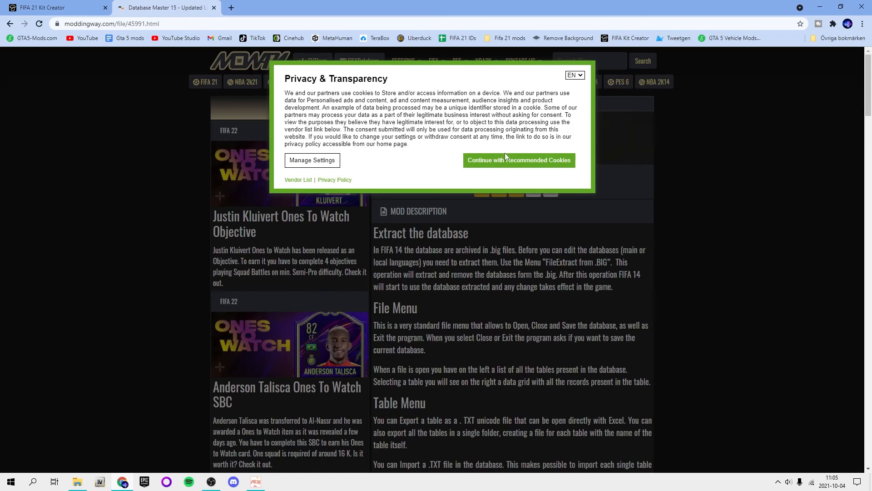
pyautogui.click(505, 158)
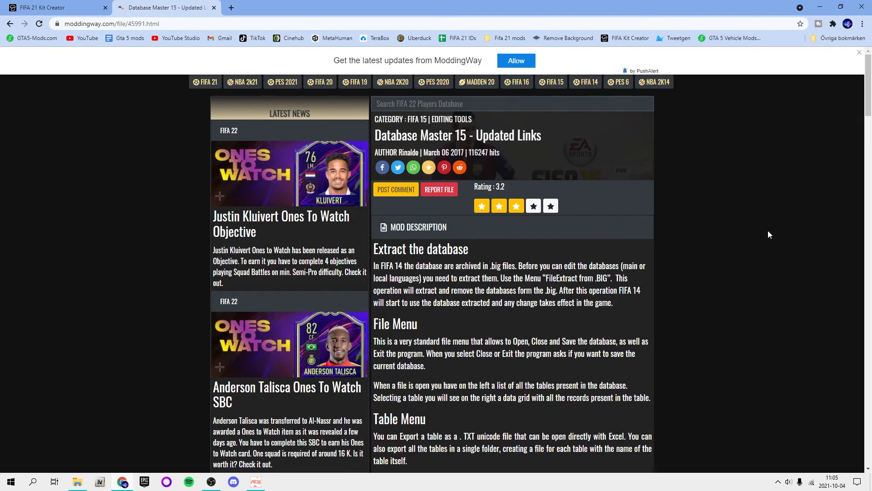
# - Download DBMaster_15.rar from the MediaFire mirror and close the ModdingWay and MediaFire pages
pyautogui.scroll(-20, 445, 207)
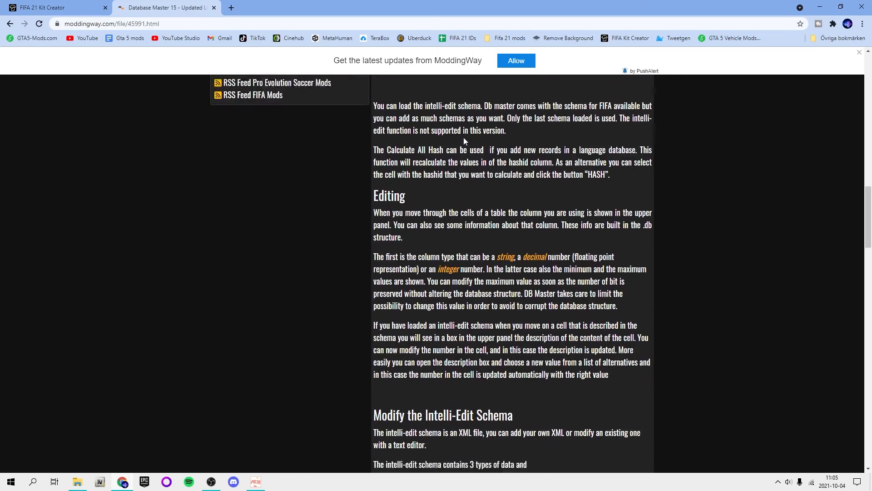
pyautogui.scroll(-12, 314, 95)
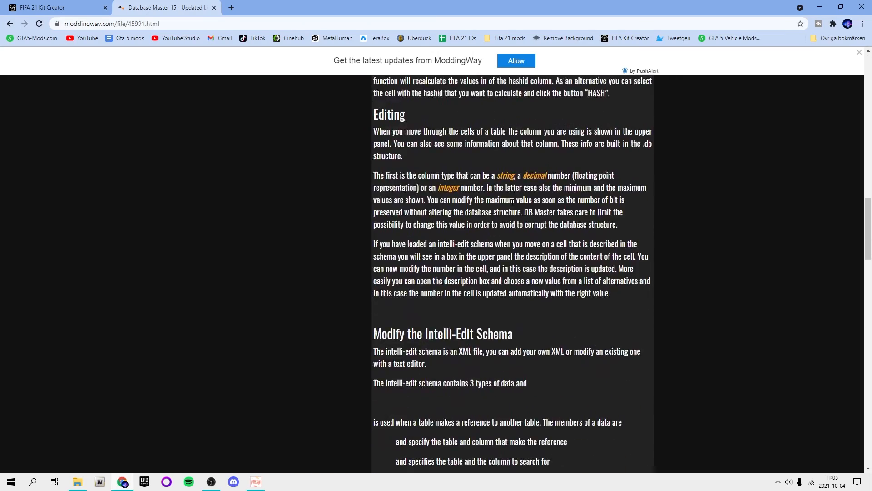
pyautogui.scroll(-15, 315, 95)
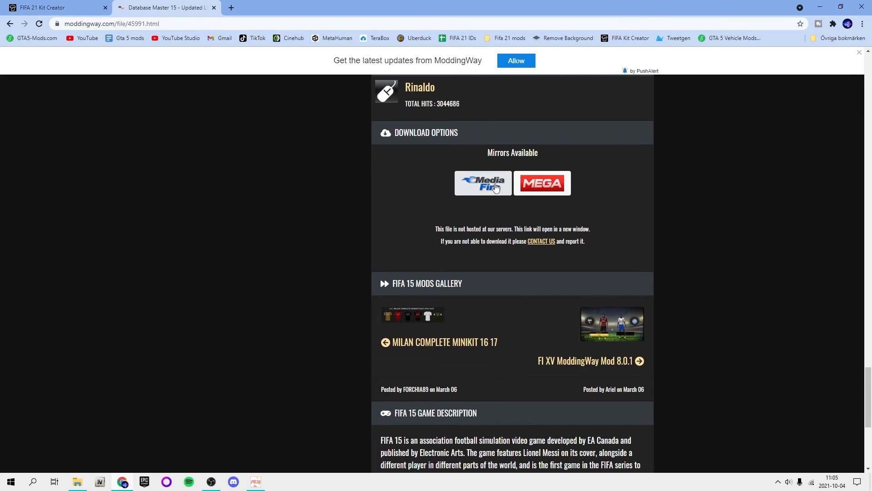
pyautogui.click(491, 186)
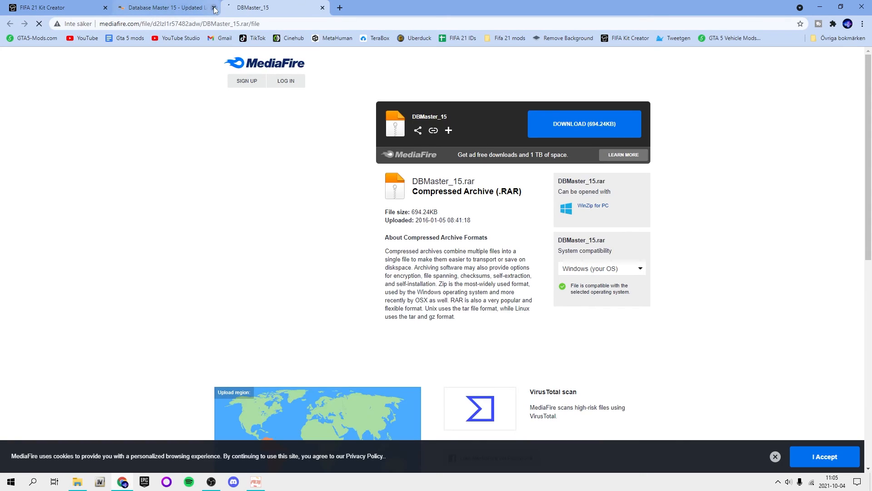
pyautogui.click(217, 8)
pyautogui.click(224, 8)
pyautogui.click(214, 7)
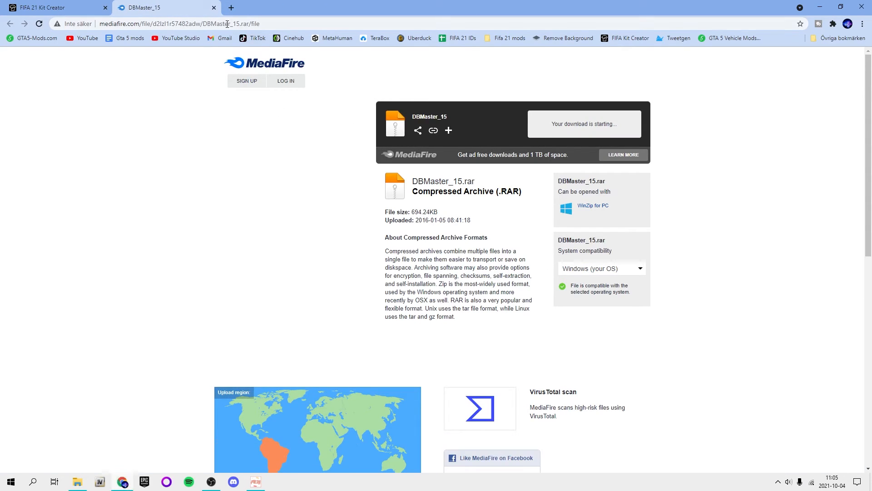
pyautogui.click(214, 8)
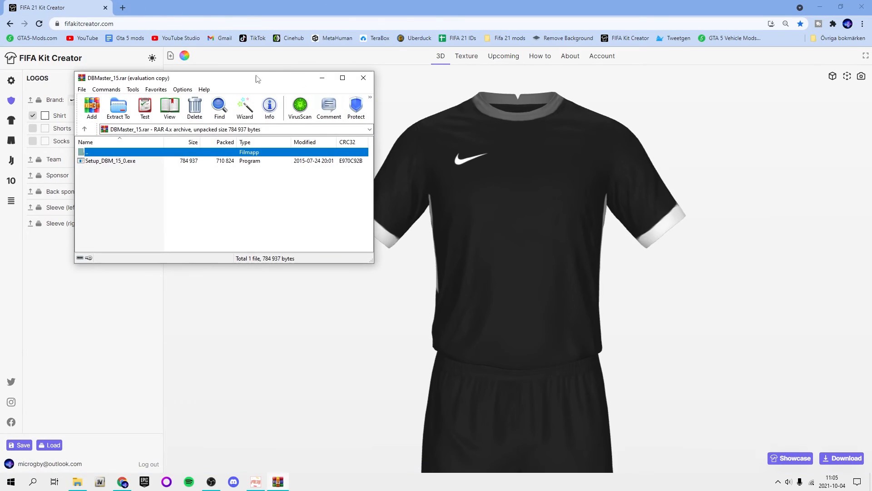
# - Select Setup_DBM_15_0.exe in the DBMaster_15.rar archive, then close the archive
pyautogui.doubleClick(154, 161)
pyautogui.click(275, 178)
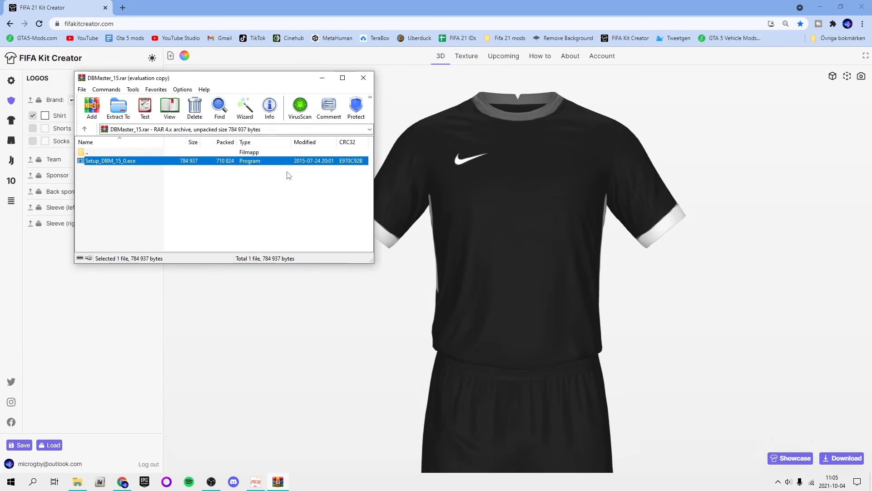
pyautogui.click(363, 77)
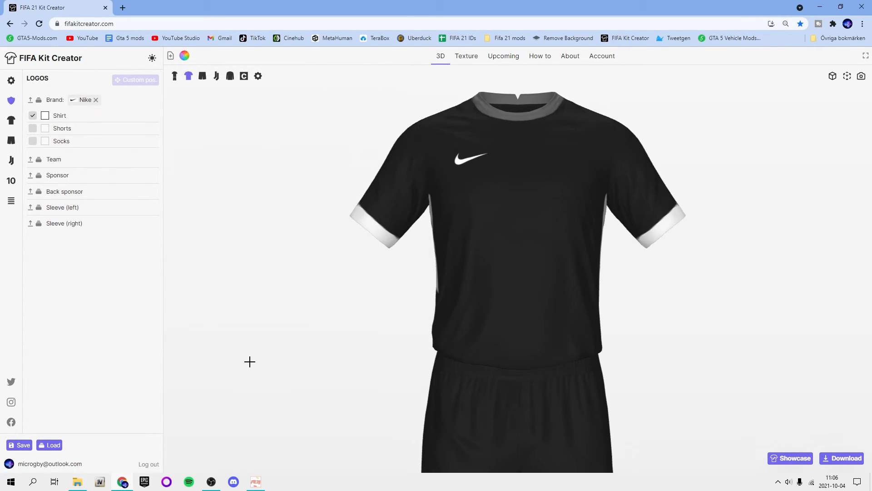
# - Launch DB Master from the desktop and switch back to FIFA Editor Tool
pyautogui.press('super+d')
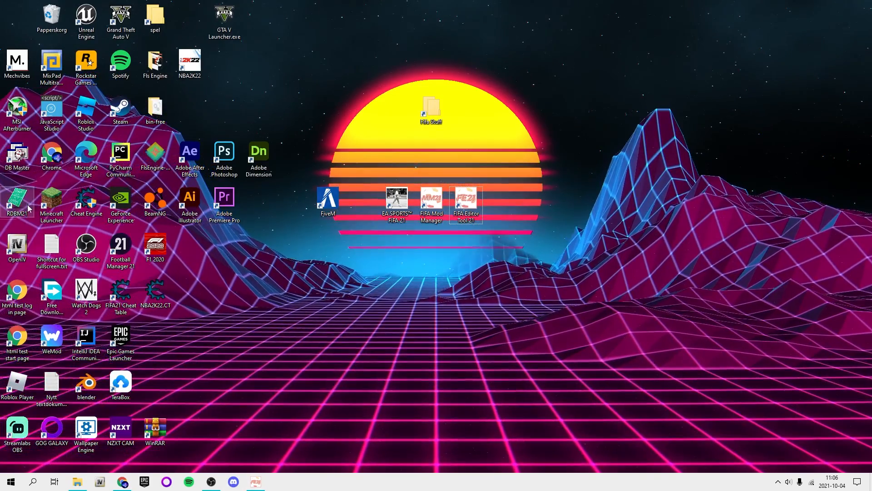
pyautogui.doubleClick(19, 156)
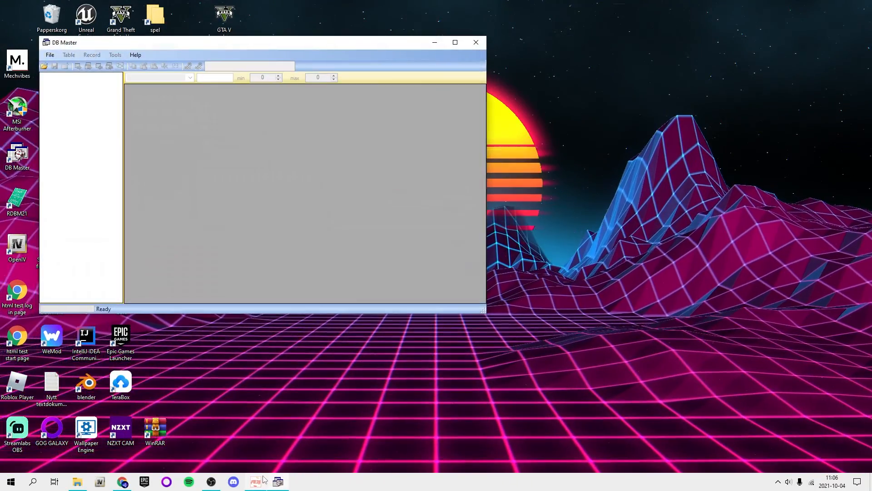
pyautogui.click(256, 482)
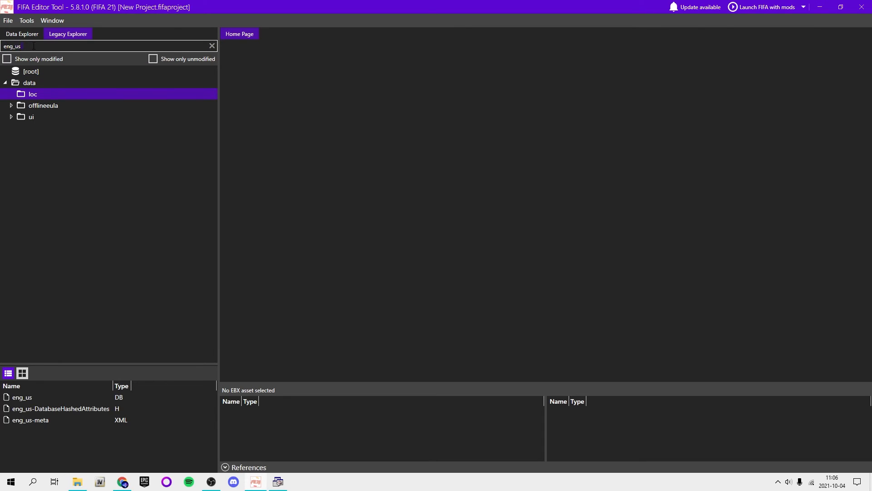
# - Search the legacy files for the language codes swe and jap, then clear the search
pyautogui.moveTo(35, 46); pyautogui.dragTo(1, 50)
pyautogui.write('swe')
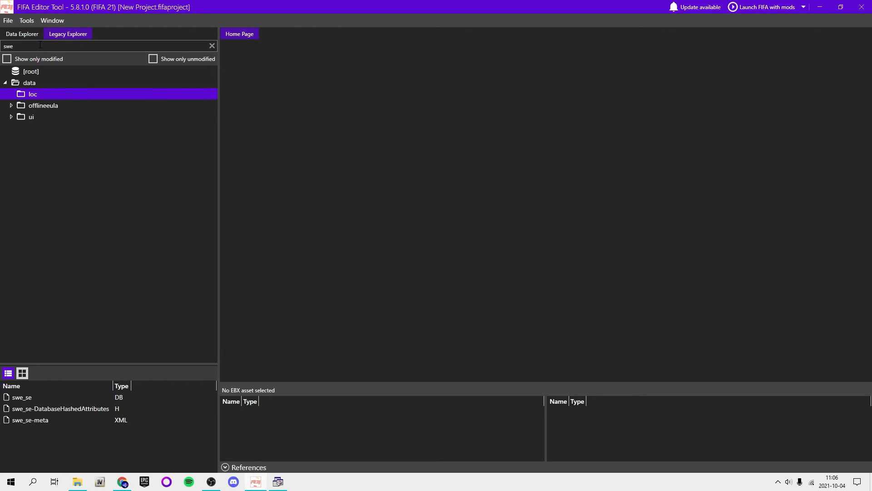
pyautogui.doubleClick(15, 46)
pyautogui.write('jap')
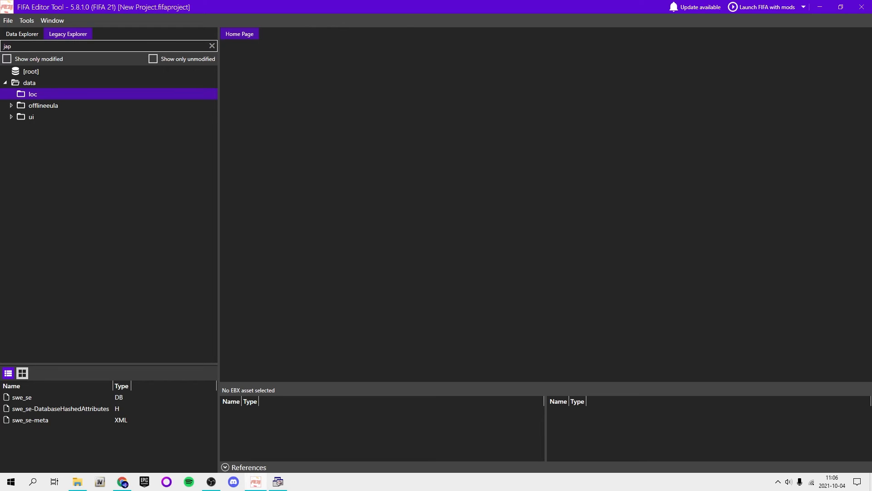
pyautogui.press('Return')
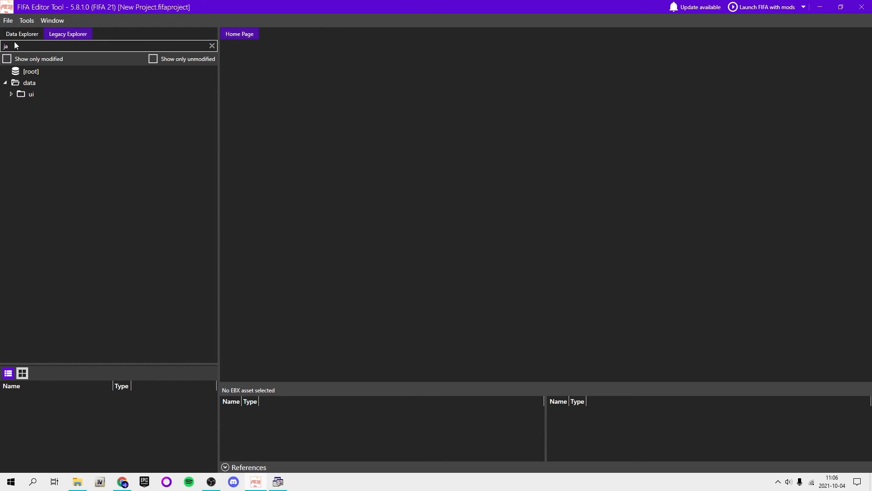
pyautogui.press('BackSpace')
pyautogui.press('BackSpace')
pyautogui.press('Return')
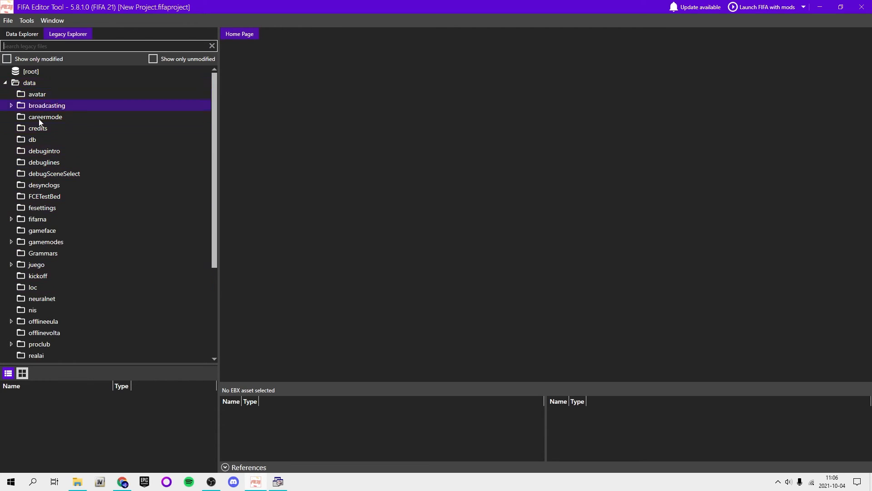
# - Open the loc folder under data and look through its language database files
pyautogui.scroll(-4, 66, 186)
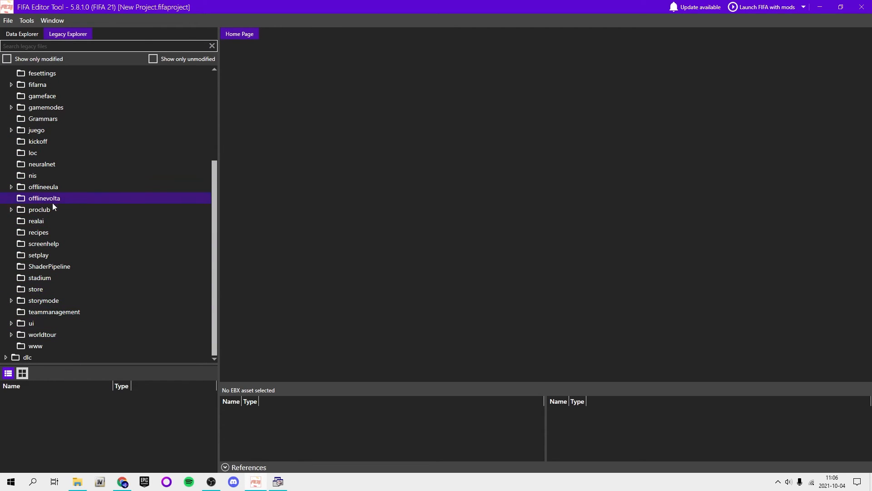
pyautogui.click(43, 152)
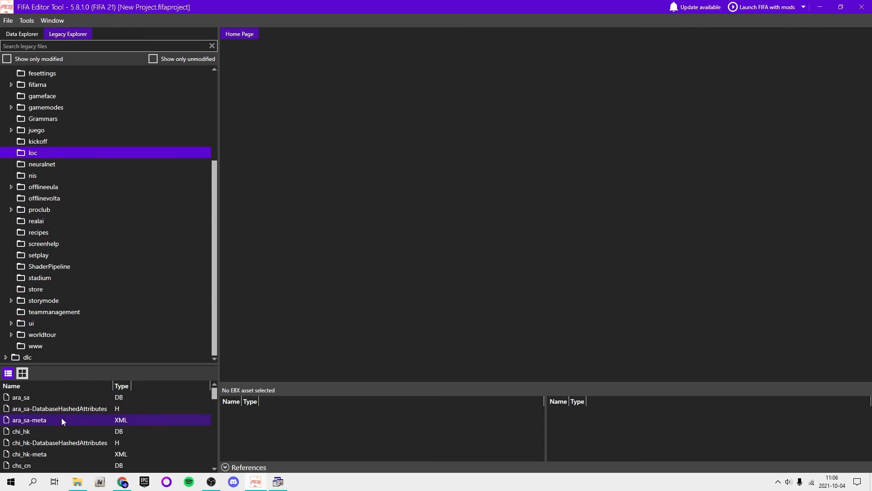
pyautogui.scroll(-6, 62, 418)
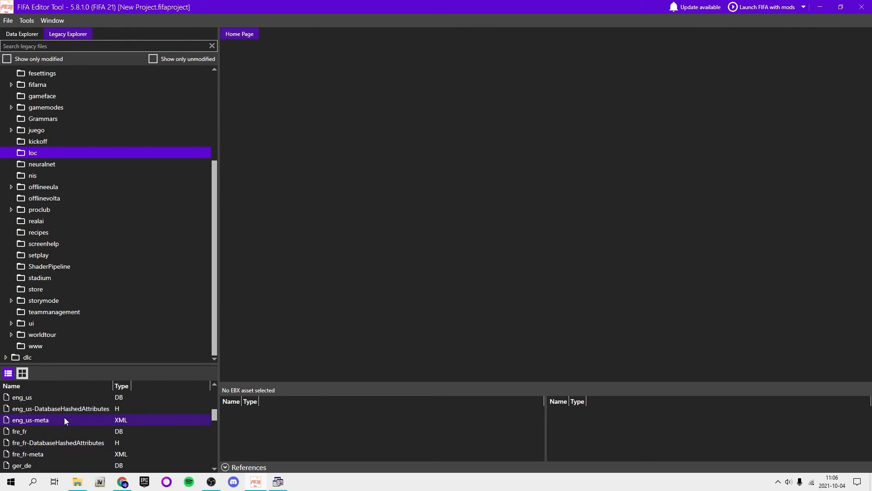
pyautogui.click(64, 420)
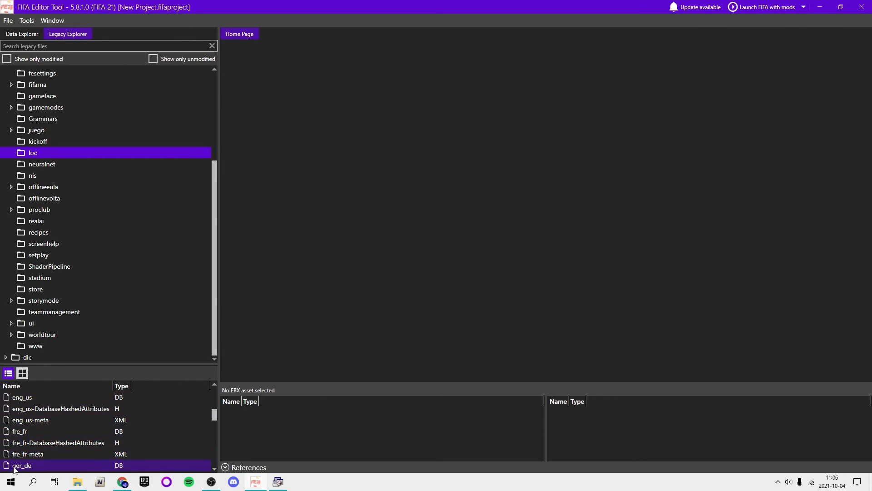
pyautogui.scroll(6, 55, 436)
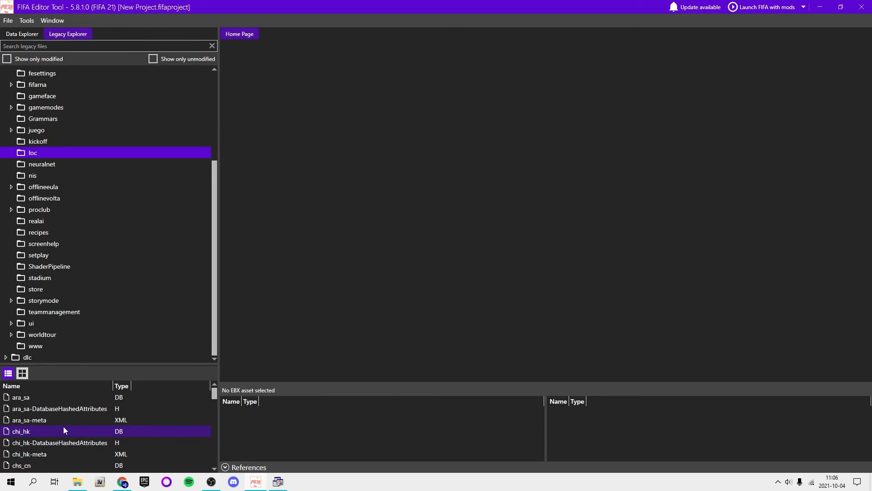
# - Look through the loc folder's language files and search the legacy files for the language code por
pyautogui.click(47, 47)
pyautogui.scroll(-15, 50, 429)
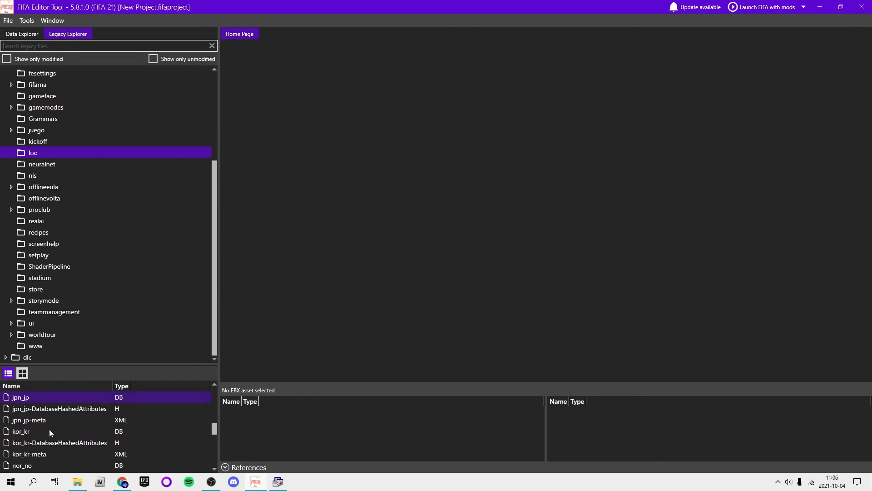
pyautogui.scroll(4, 53, 440)
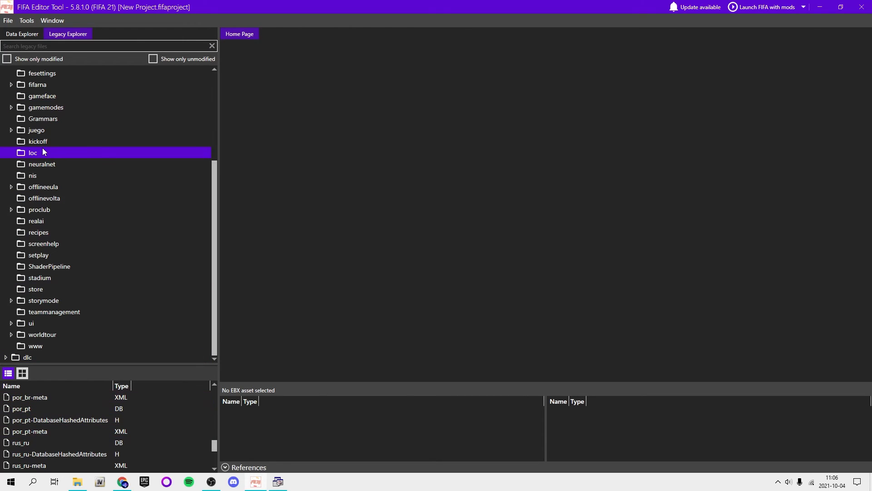
pyautogui.write('por')
pyautogui.press('Return')
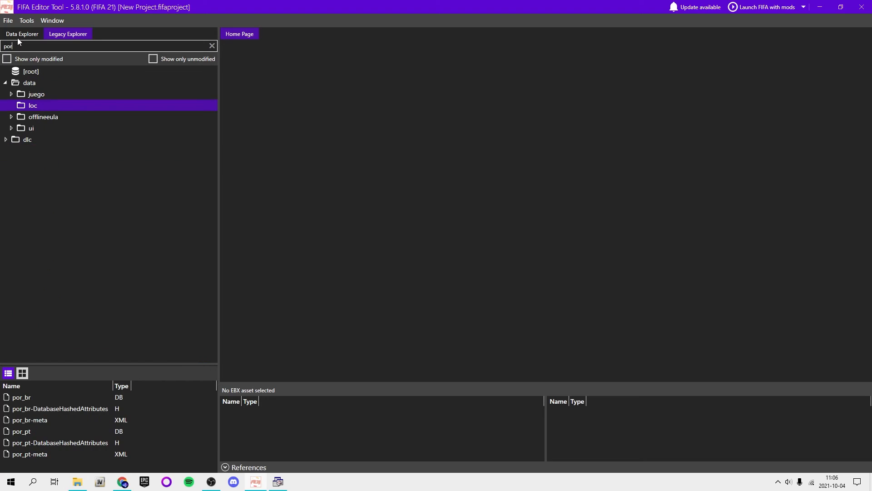
# - Filter the legacy files by eng and open the eng_us-meta XML file and the eng_us database
pyautogui.press('BackSpace')
pyautogui.write('eng')
pyautogui.press('Return')
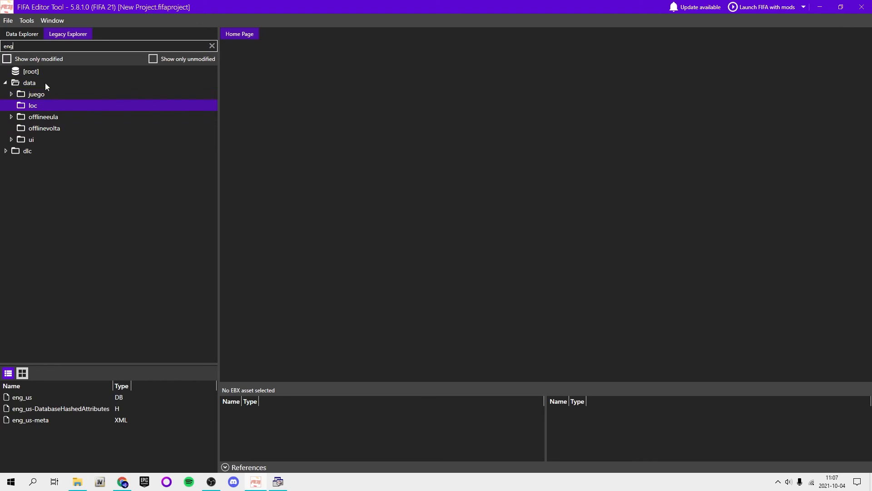
pyautogui.click(80, 411)
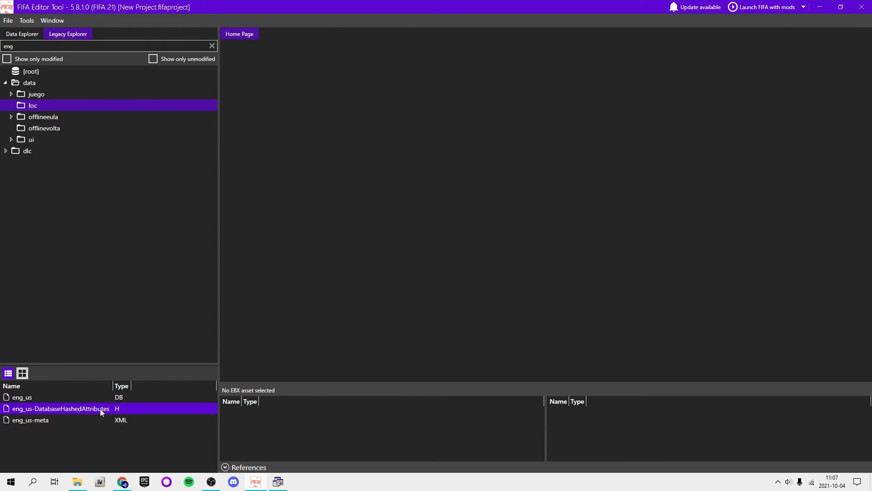
pyautogui.rightClick(64, 418)
pyautogui.click(40, 427)
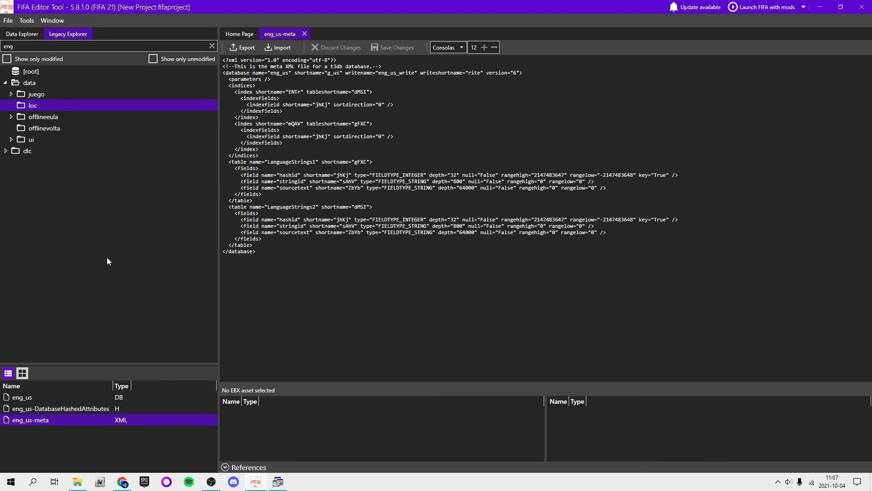
pyautogui.doubleClick(54, 396)
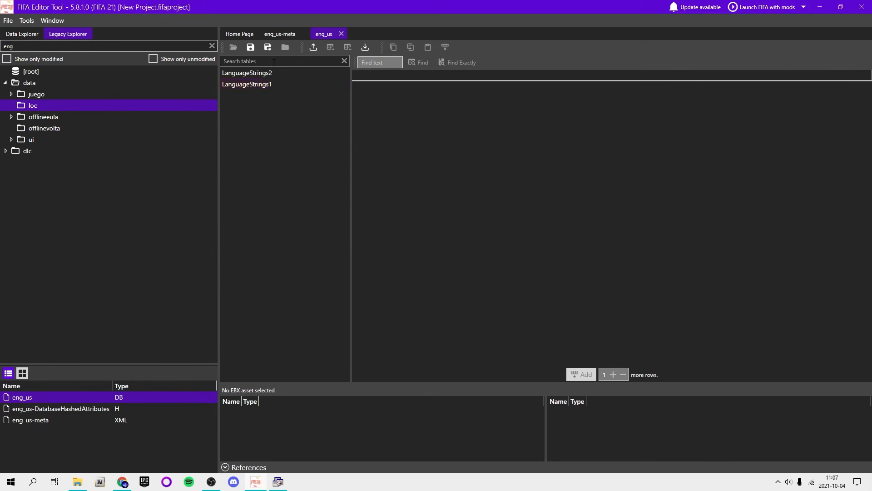
# - Export the eng_us-meta file to the Downloads folder as data_loc_eng_us-meta.xml
pyautogui.click(281, 37)
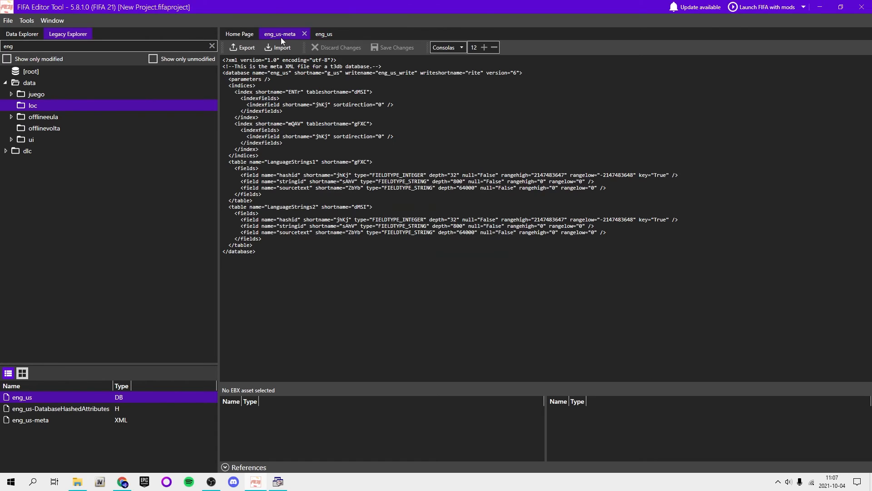
pyautogui.click(242, 46)
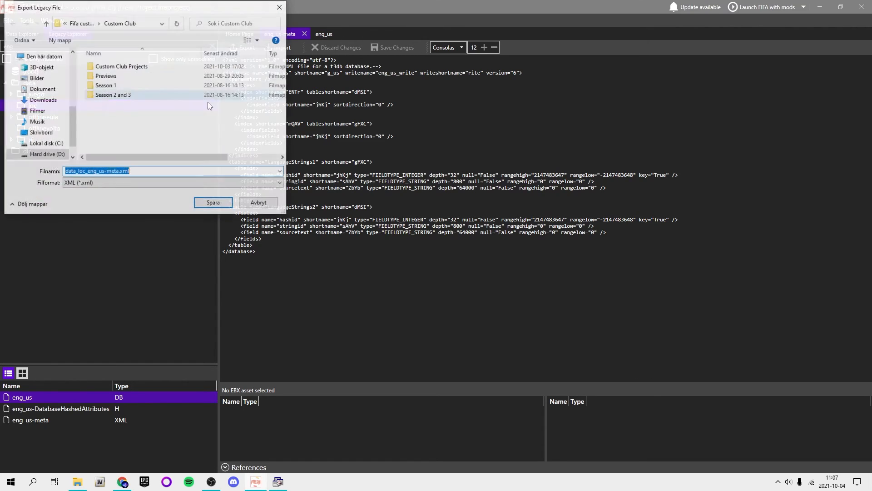
pyautogui.click(38, 99)
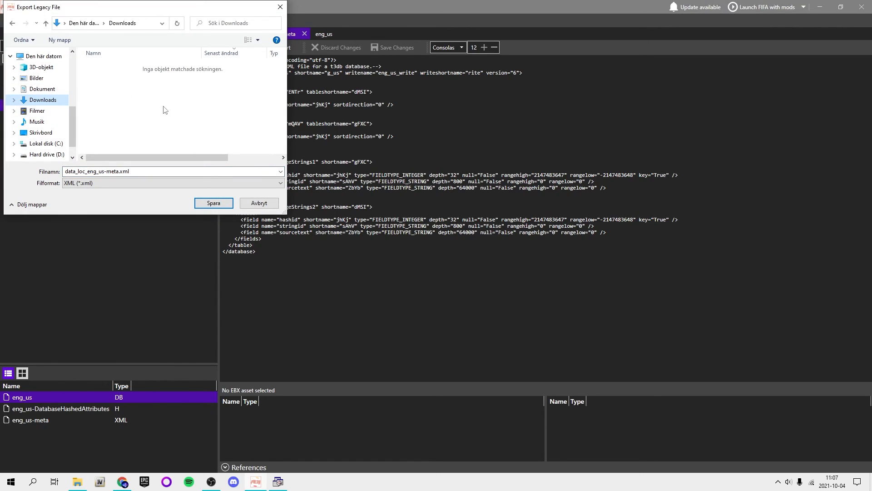
pyautogui.click(214, 203)
# - Close the opened eng_us database and export its DB file from the legacy file list
pyautogui.click(325, 37)
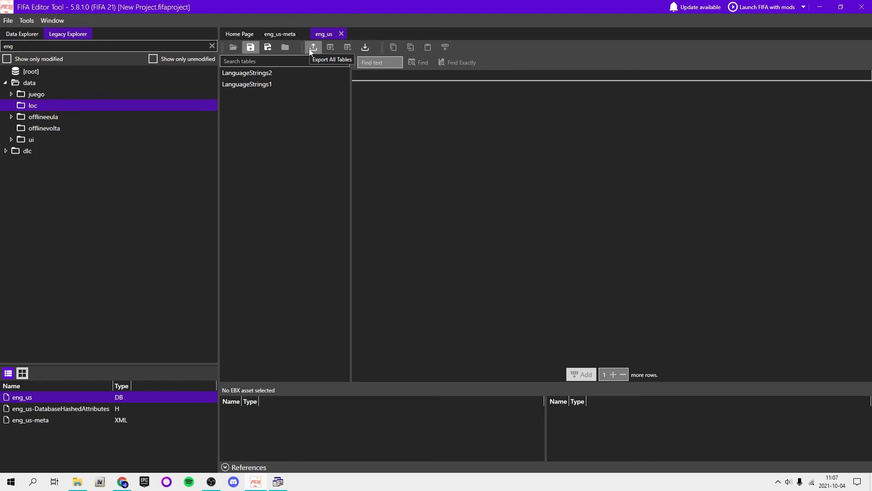
pyautogui.click(341, 34)
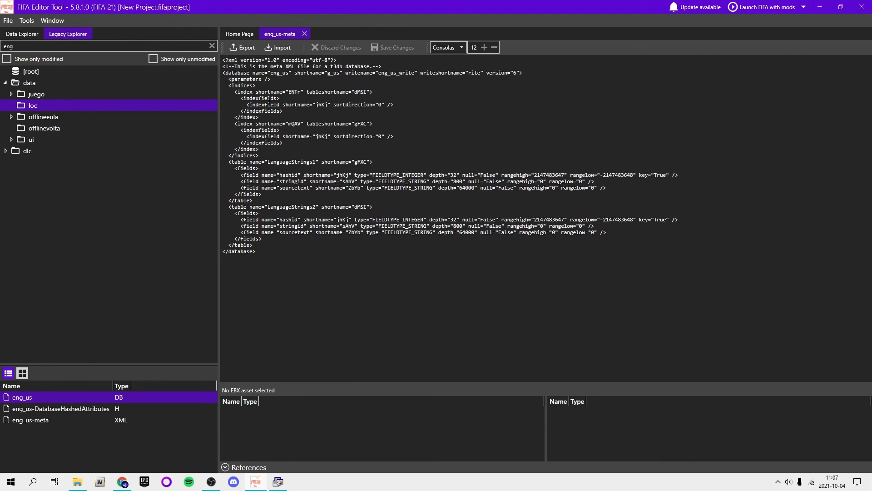
pyautogui.rightClick(115, 400)
pyautogui.click(127, 348)
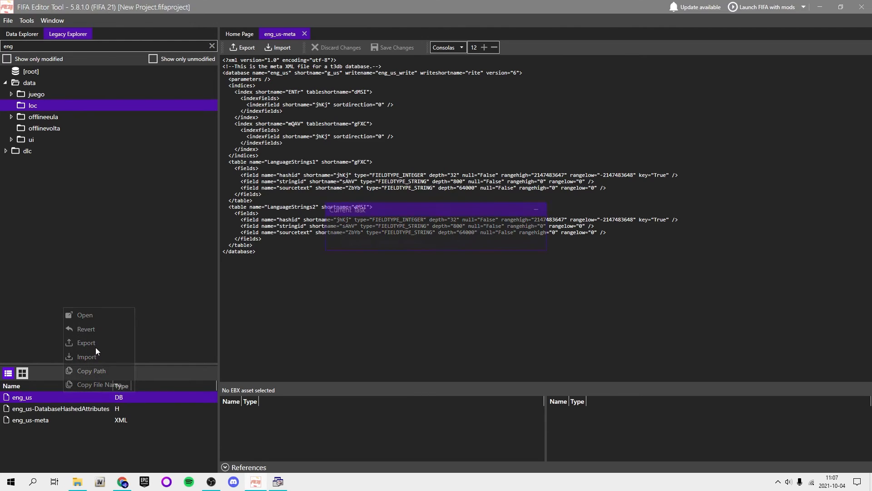
pyautogui.click(518, 406)
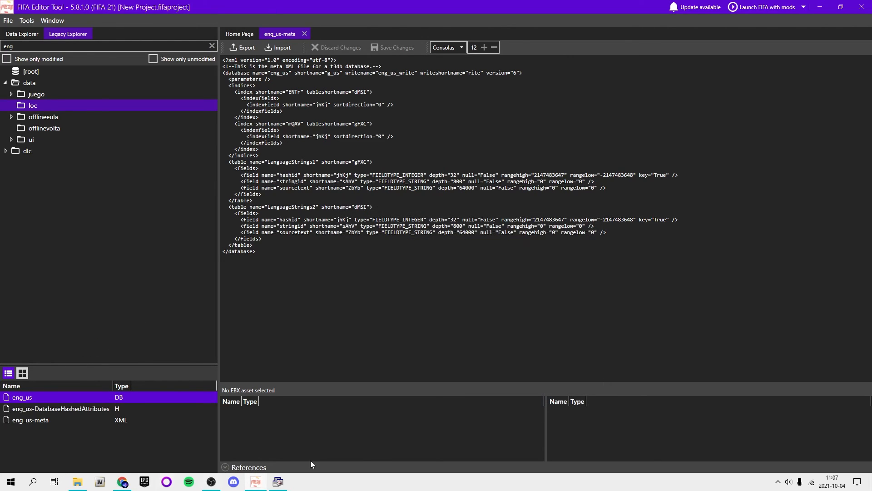
# - Switch to DB Master and maximize its window
pyautogui.moveTo(272, 486)
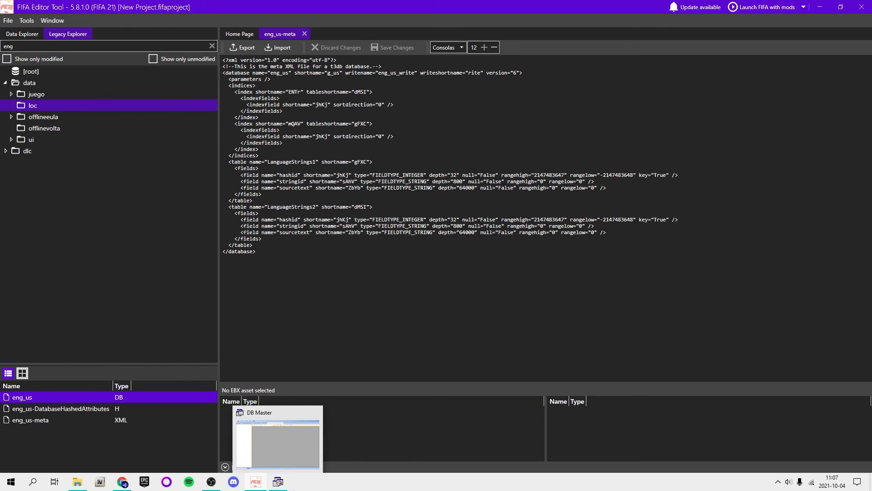
pyautogui.click(279, 482)
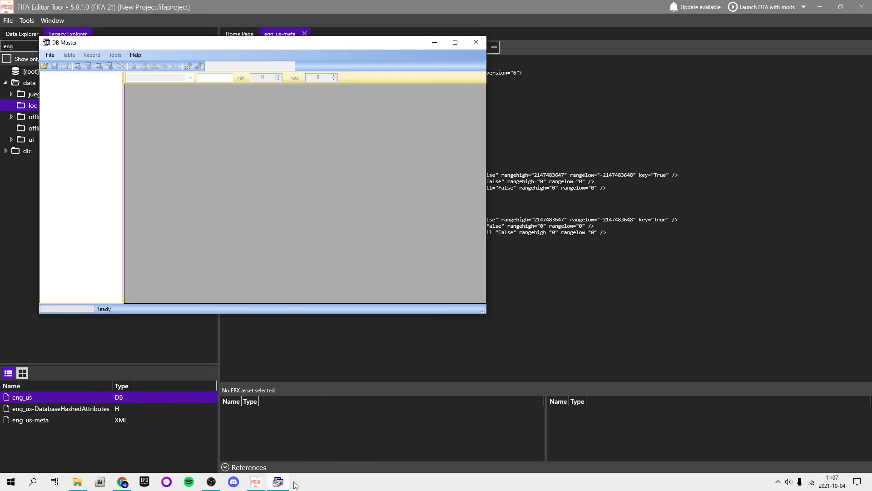
pyautogui.click(455, 43)
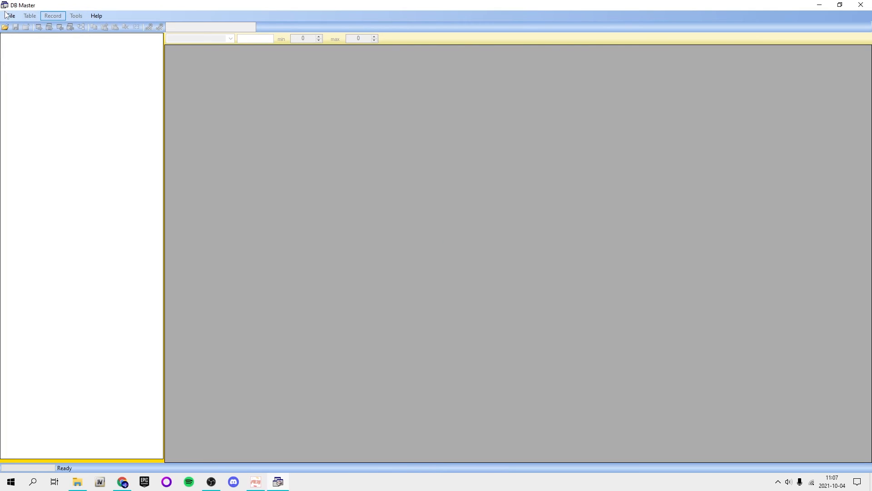
# - Open the exported eng_us database with data_loc_eng_us-meta.xml from Downloads as its XML descriptor
pyautogui.click(11, 15)
pyautogui.click(28, 26)
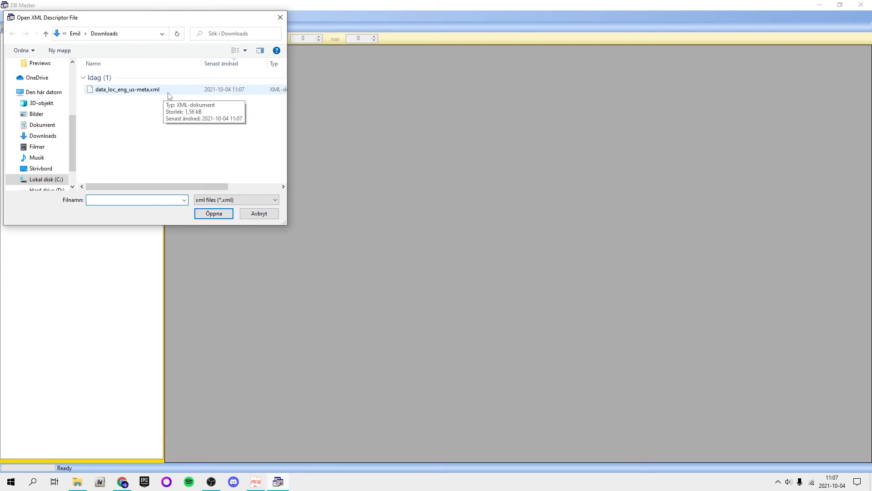
pyautogui.click(139, 90)
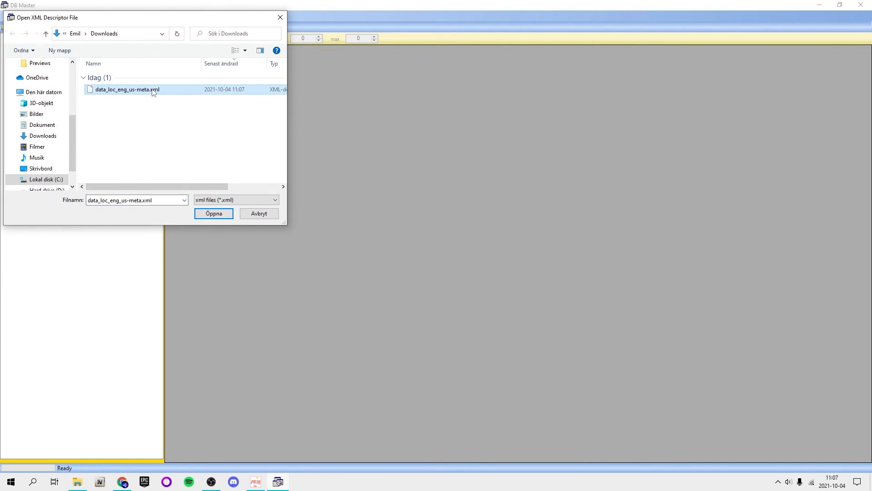
pyautogui.click(154, 91)
pyautogui.moveTo(229, 21); pyautogui.dragTo(271, 38)
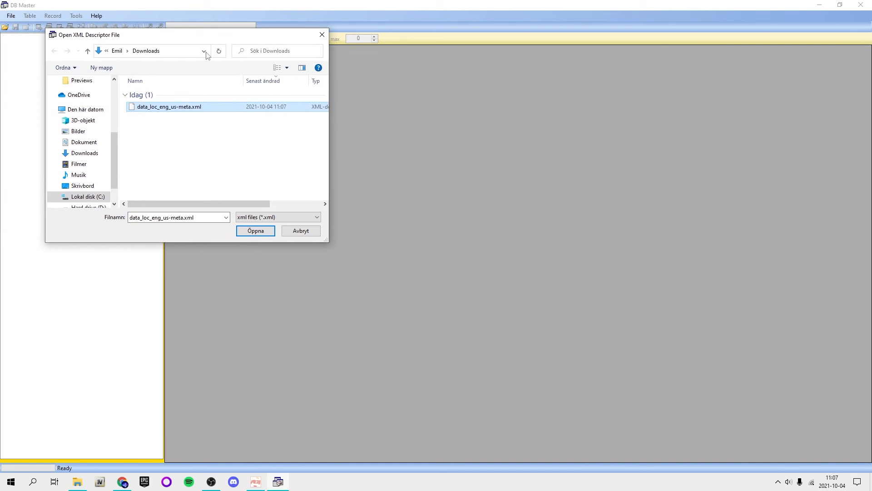
pyautogui.doubleClick(158, 108)
pyautogui.doubleClick(168, 110)
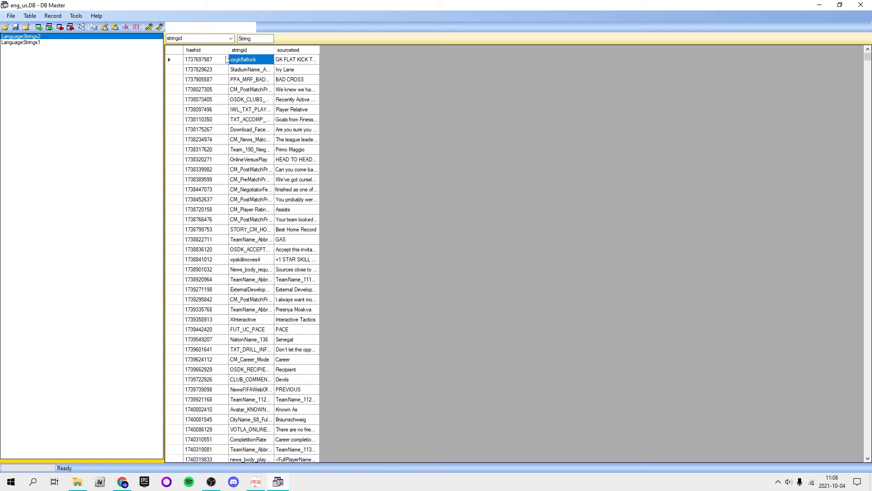
# - Search the stringid column of the LanguageStrings1 table for the team ID 112791
pyautogui.click(181, 28)
pyautogui.click(201, 39)
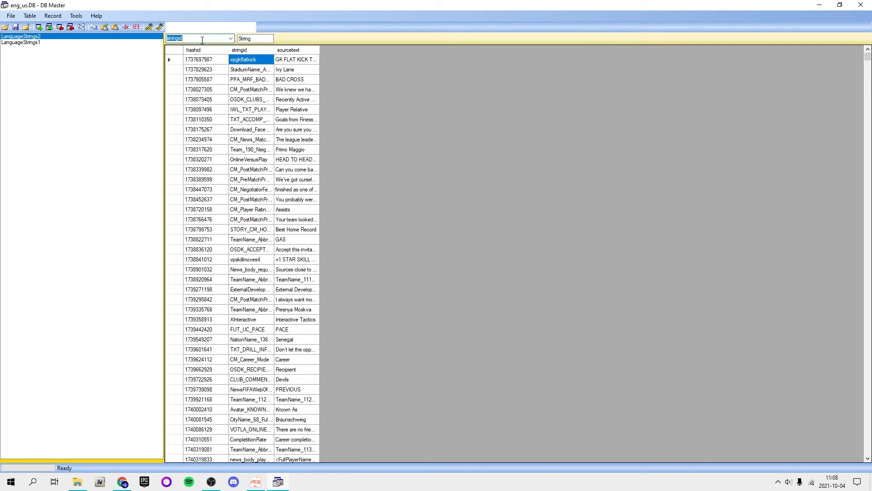
pyautogui.click(231, 39)
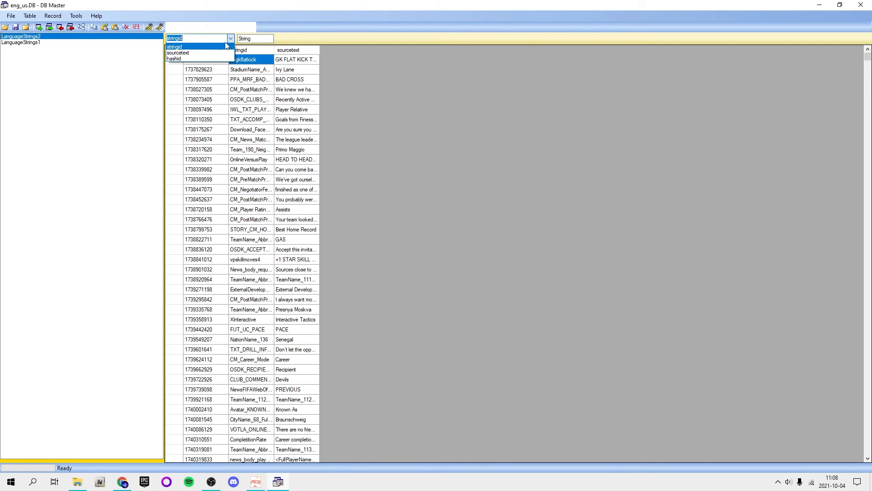
pyautogui.click(231, 39)
pyautogui.click(209, 28)
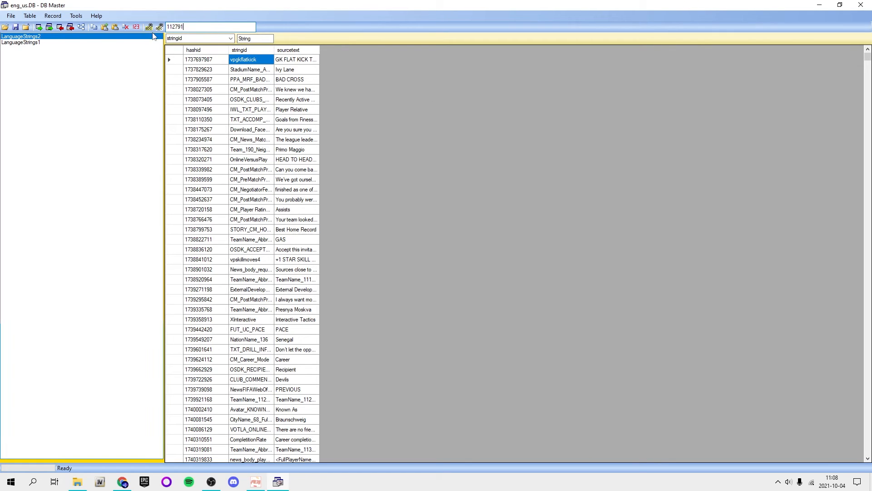
pyautogui.click(135, 42)
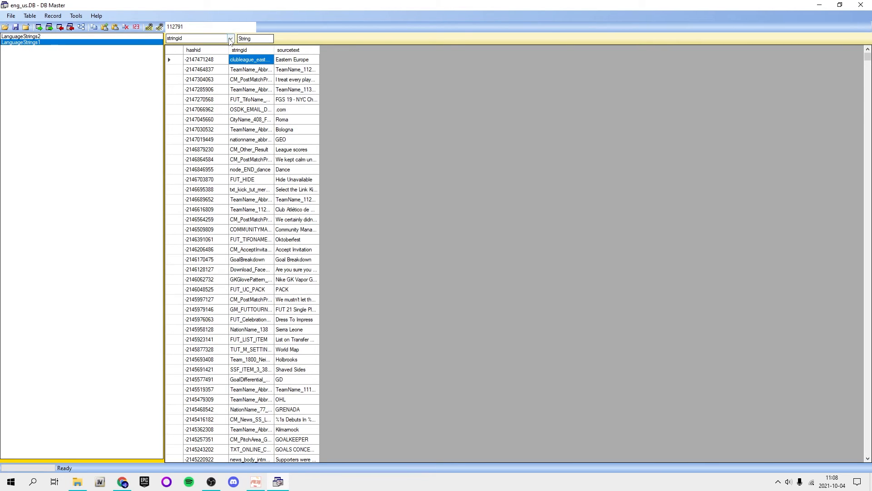
pyautogui.click(159, 28)
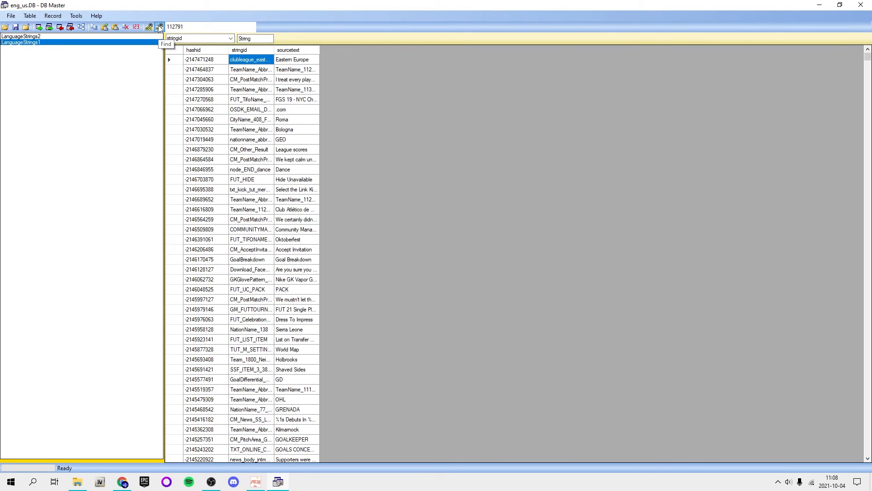
# - Select the source text of the found CM_BIO_FACT record and widen the sourcetext column to show the full sentences
pyautogui.scroll(-3, 318, 339)
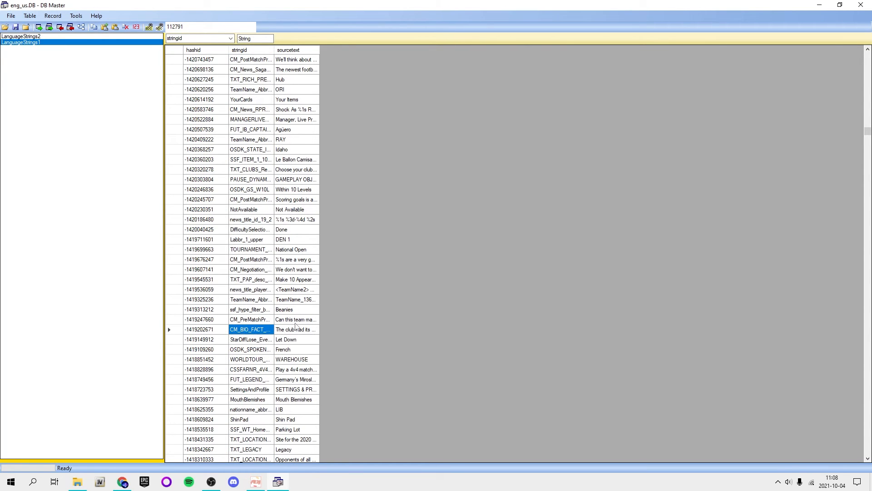
pyautogui.click(289, 330)
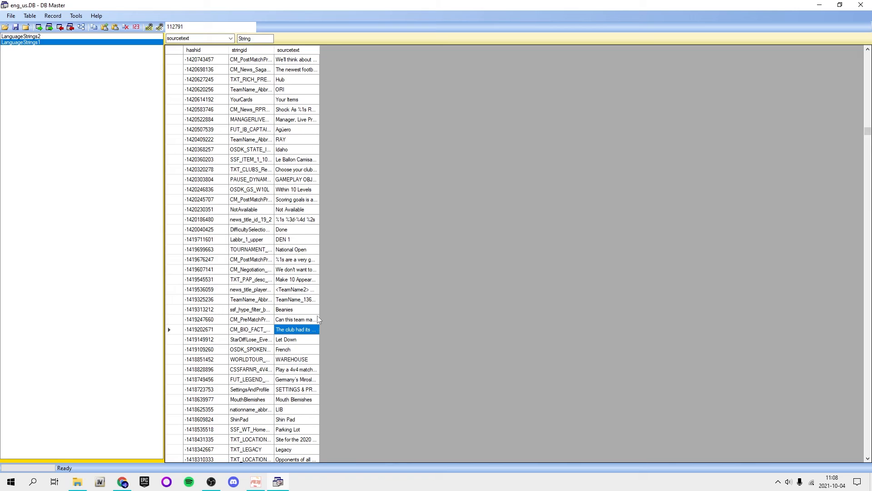
pyautogui.moveTo(319, 50); pyautogui.dragTo(620, 50)
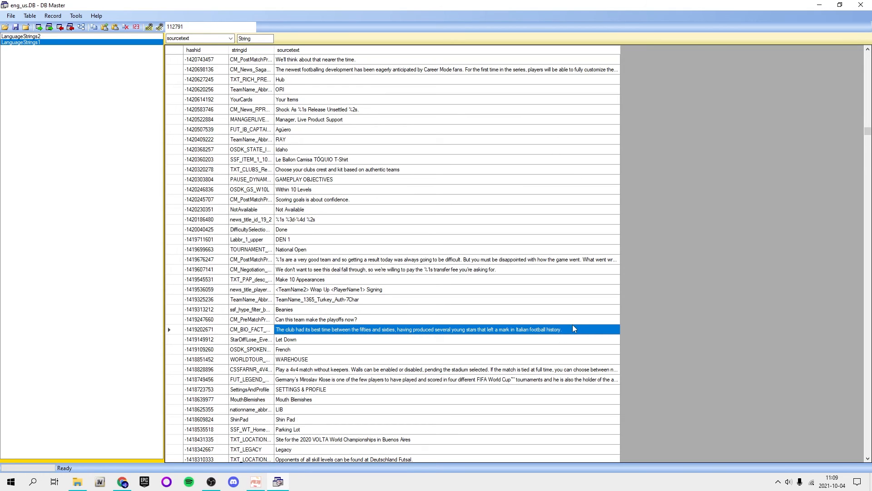
# - Replace the CM_BIO_FACT record's source text with "This club was founded in 2021"
pyautogui.click(558, 332)
pyautogui.moveTo(572, 328); pyautogui.dragTo(275, 330)
pyautogui.write('This club was founded in 202')
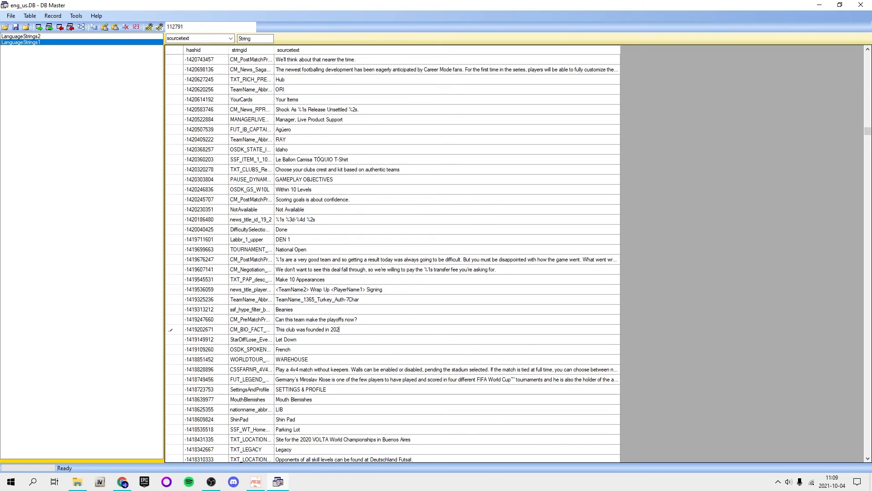
pyautogui.write('1')
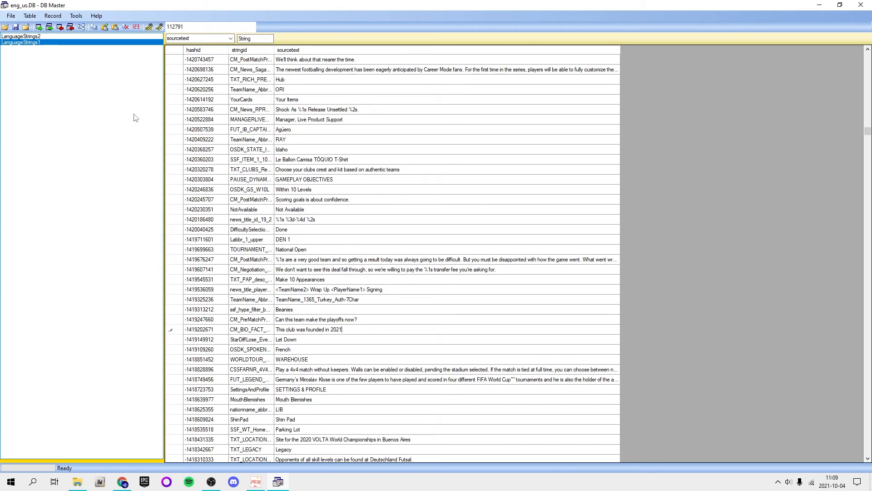
# - Set the search column back to stringid and find the next record containing 112791
pyautogui.click(200, 38)
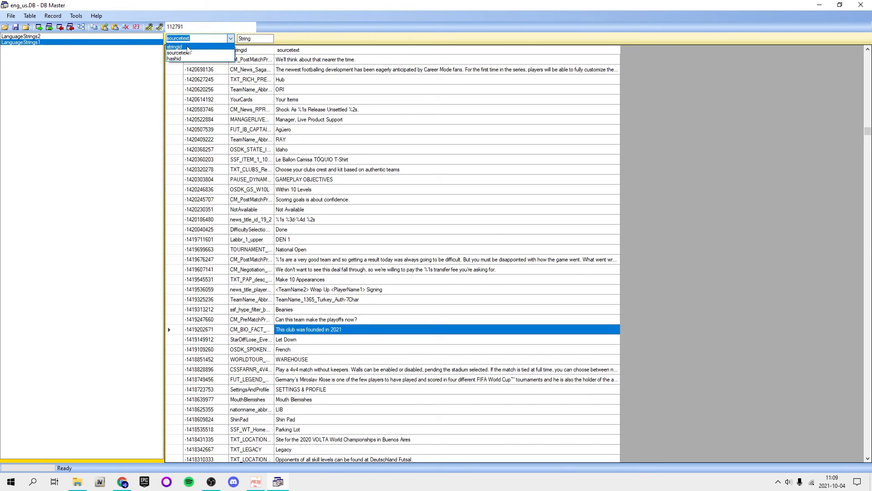
pyautogui.click(187, 47)
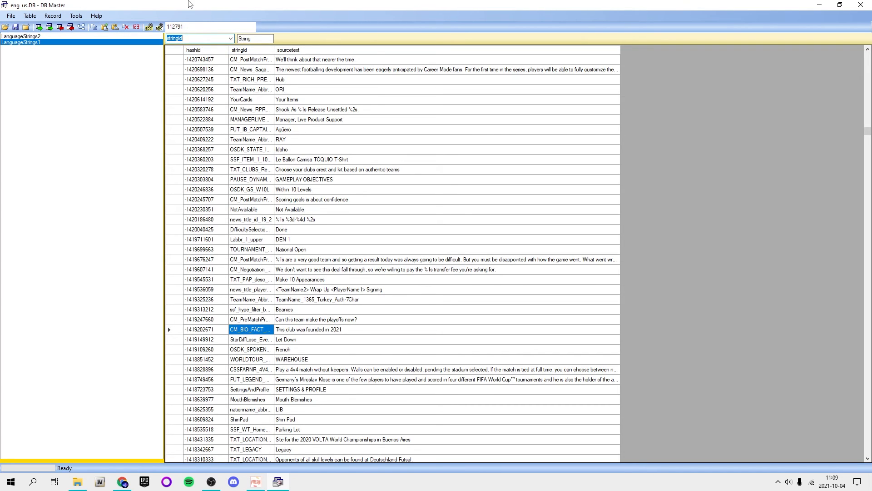
pyautogui.click(159, 26)
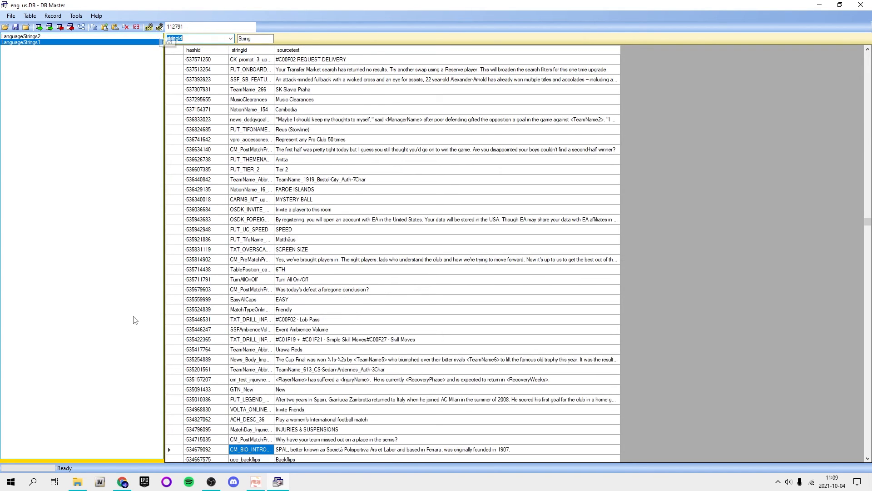
pyautogui.scroll(-5, 254, 302)
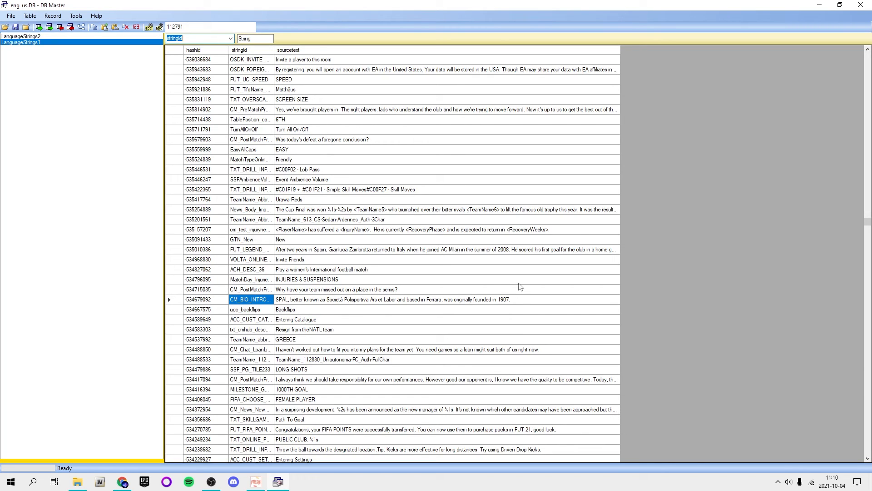
# - Replace the found CM_BIO_INTRO record's source text with "This club was made for a tutorial"
pyautogui.click(521, 299)
pyautogui.click(538, 300)
pyautogui.moveTo(546, 299); pyautogui.dragTo(278, 306)
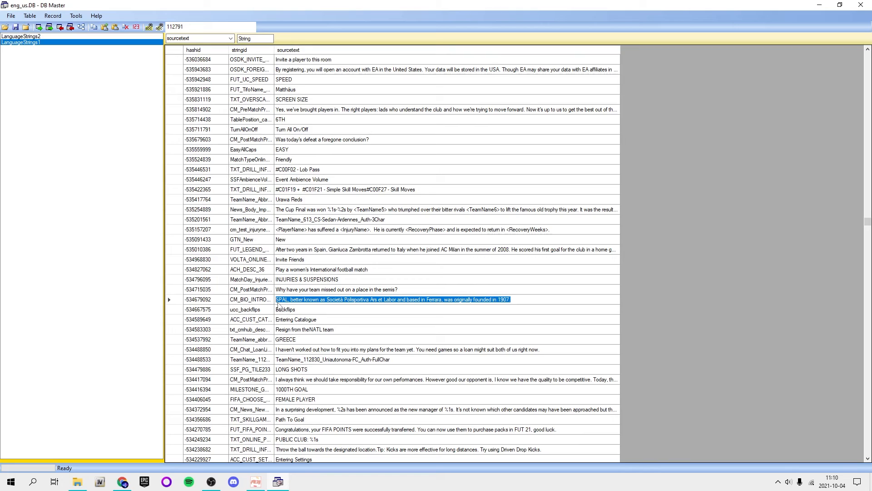
pyautogui.write('GBFC')
pyautogui.press('Return')
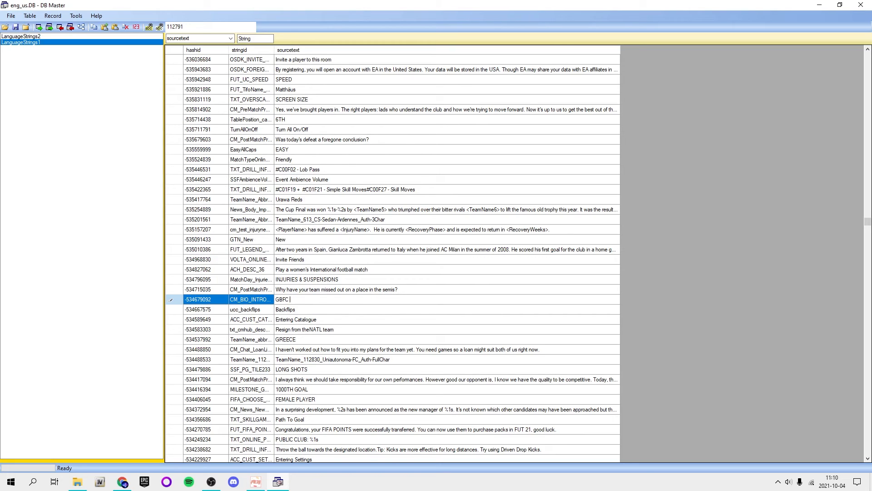
pyautogui.press('BackSpace')
pyautogui.press('BackSpace')
pyautogui.press('BackSpace')
pyautogui.press('BackSpace')
pyautogui.press('BackSpace')
pyautogui.write('lub was made for a tutorial')
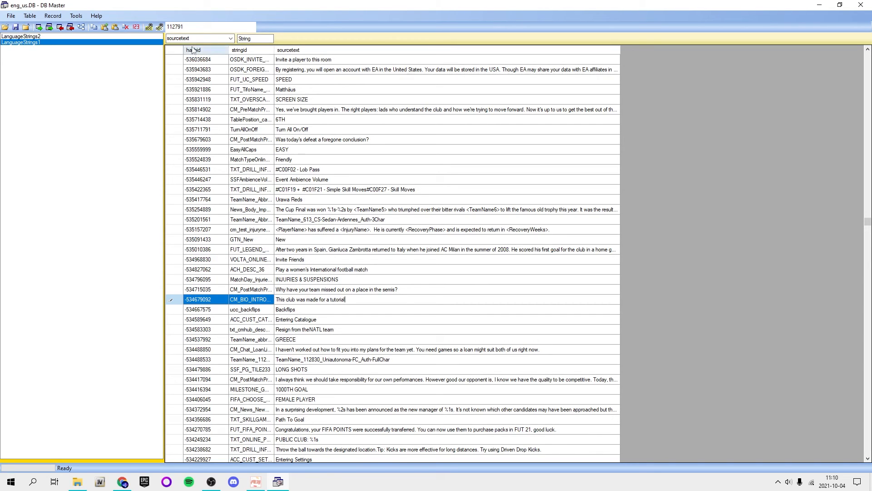
# - Set the search column back to stringid and find the next record containing 112791
pyautogui.click(231, 38)
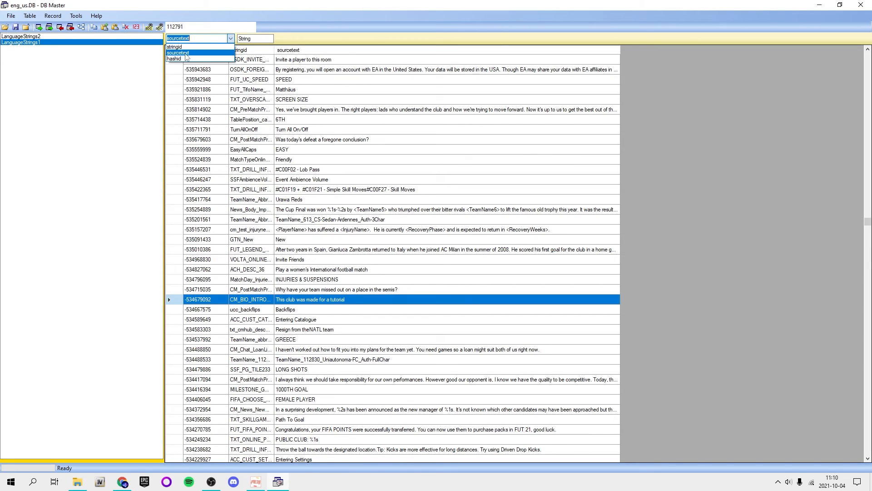
pyautogui.click(174, 47)
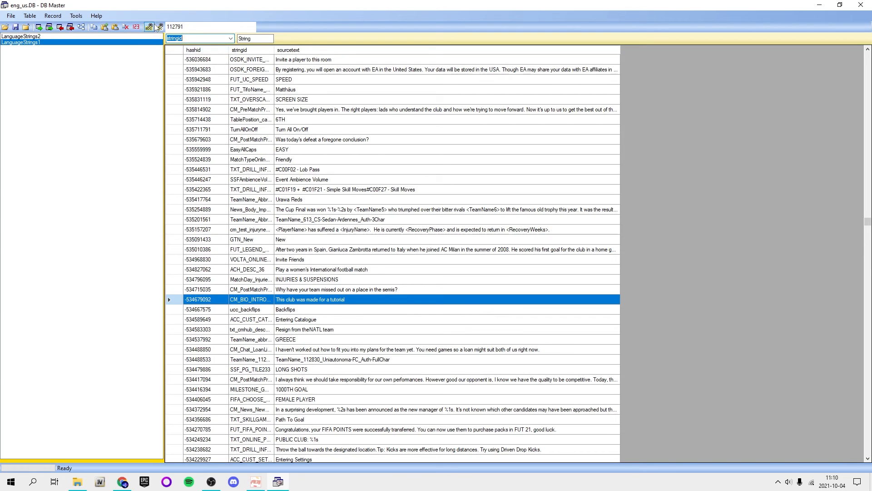
pyautogui.scroll(-4, 255, 336)
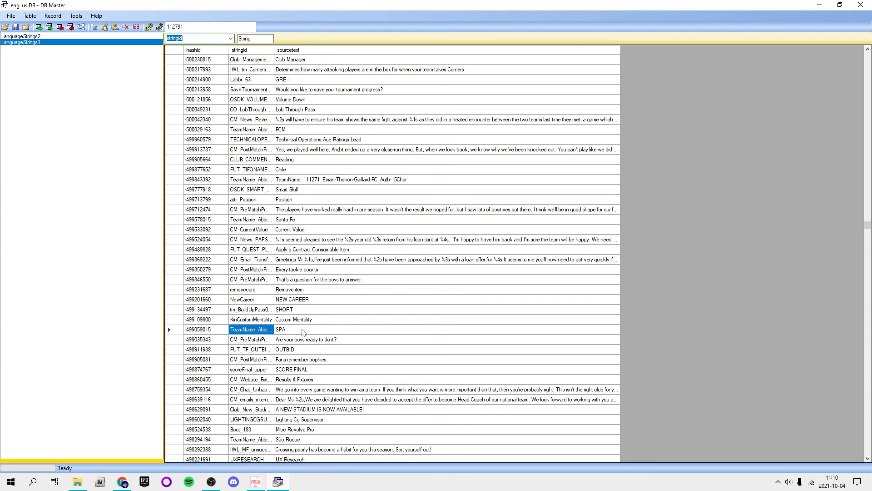
# - Replace the source text of the found three-letter team abbreviation record with "GFC"
pyautogui.click(302, 330)
pyautogui.click(255, 330)
pyautogui.click(294, 330)
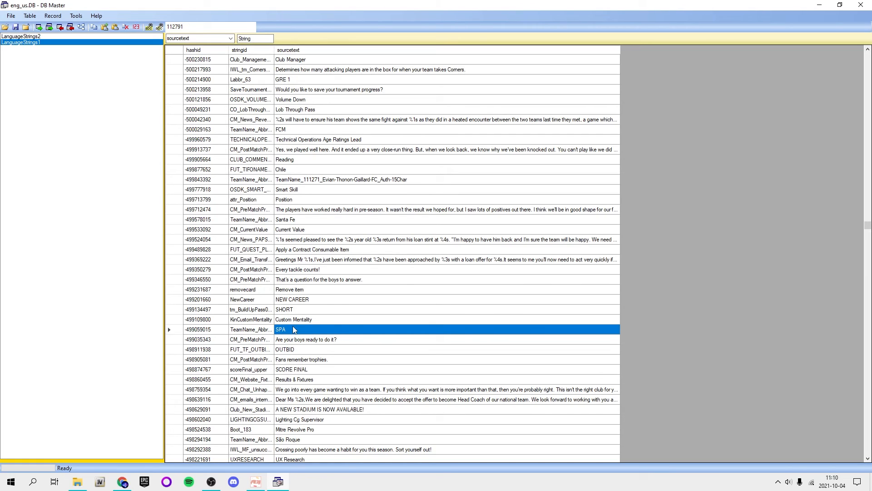
pyautogui.click(293, 331)
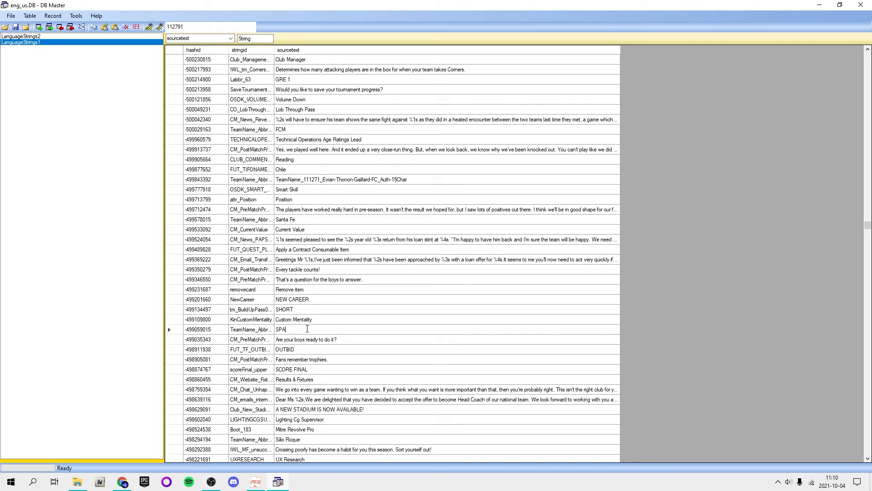
pyautogui.moveTo(305, 328); pyautogui.dragTo(277, 328)
pyautogui.write('GFC')
pyautogui.press('pagedown')
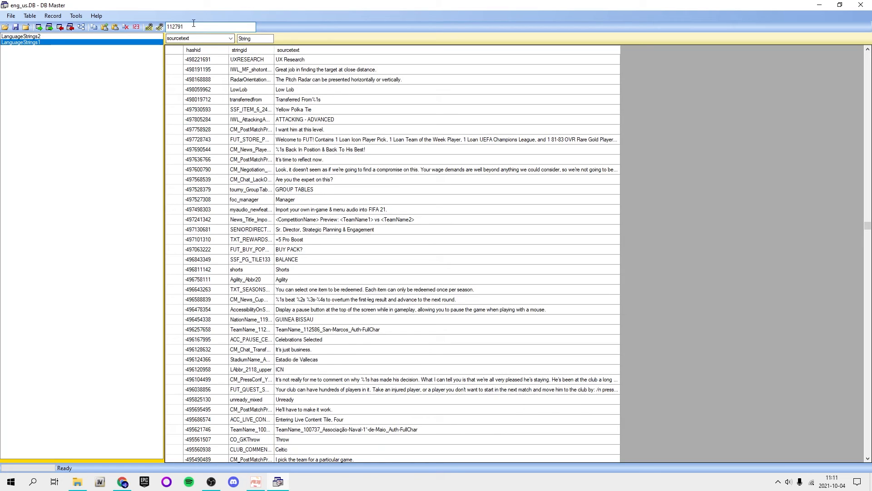
# - Search the stringid column for the next 112791 record and select the source text of the TeamName_Abbr10_112791 record
pyautogui.click(232, 38)
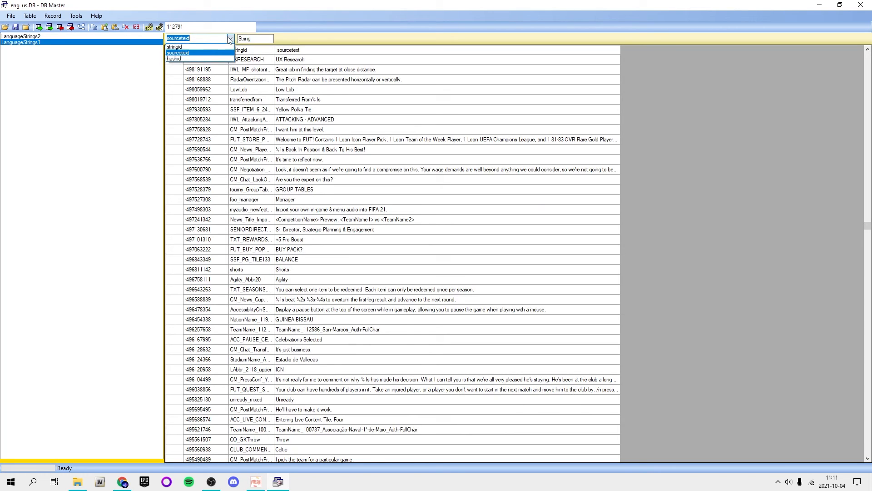
pyautogui.click(179, 47)
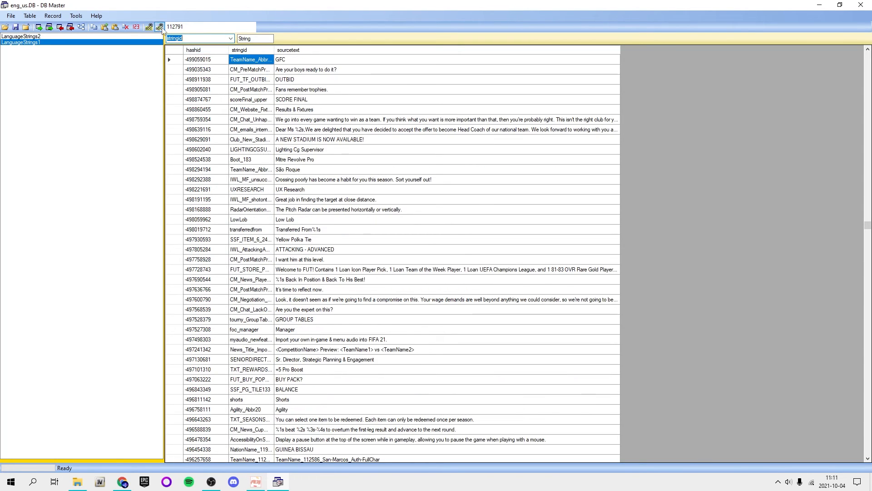
pyautogui.click(162, 29)
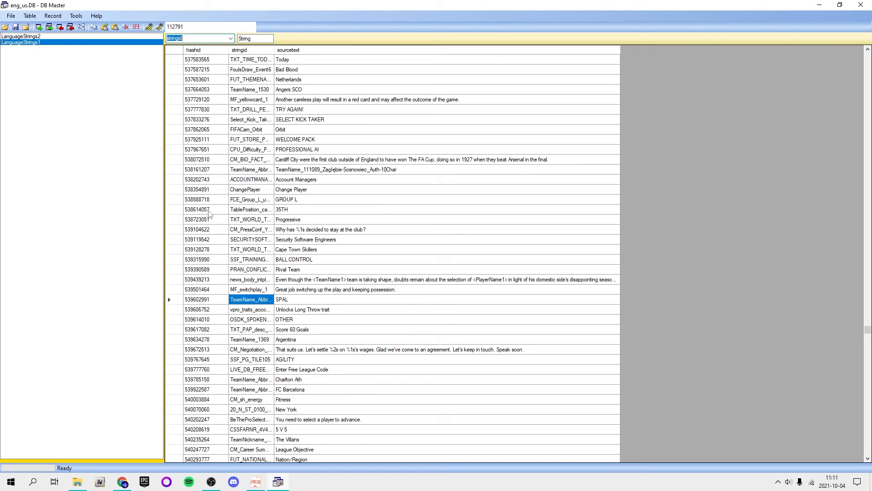
pyautogui.click(301, 301)
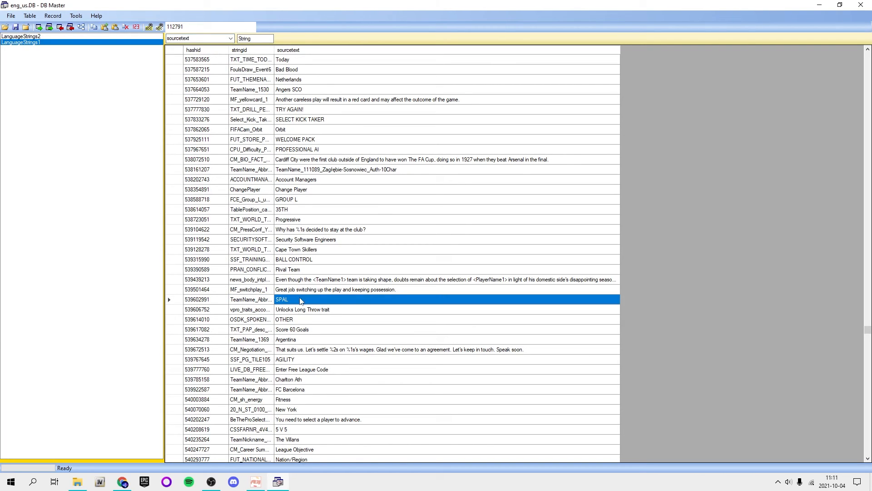
pyautogui.click(301, 300)
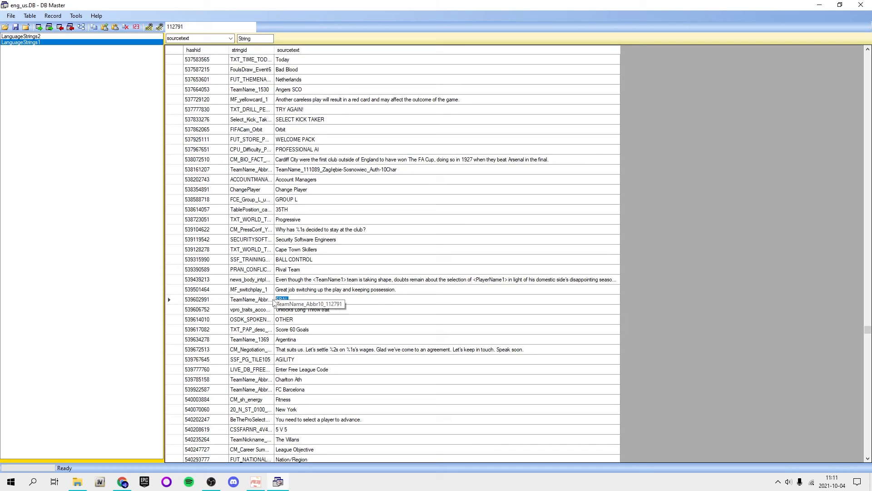
# - Switch to Chrome, look up team ID 112791 in the Teams sheet of the FIFA 21 IDs spreadsheet, and close the spreadsheet
pyautogui.click(122, 482)
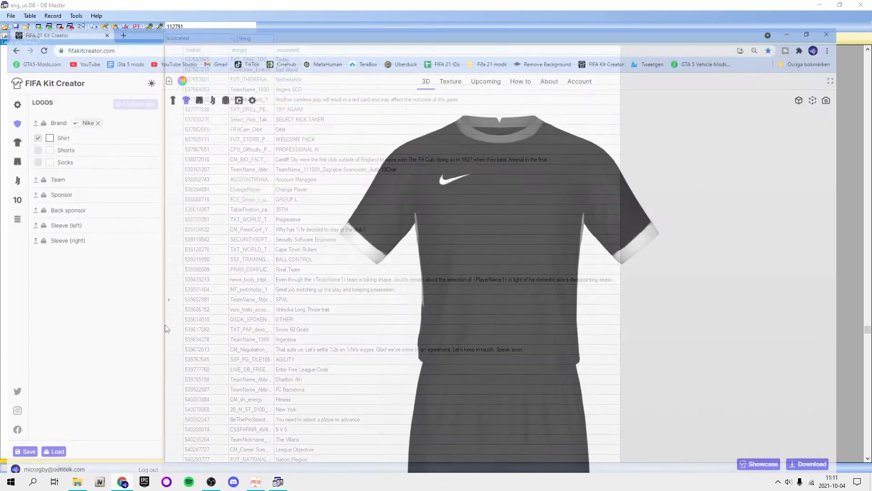
pyautogui.click(122, 7)
pyautogui.click(459, 37)
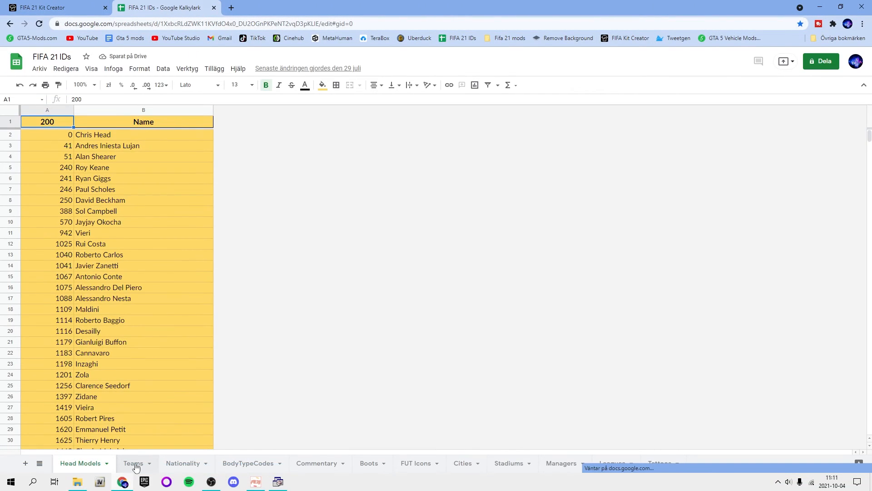
pyautogui.click(137, 463)
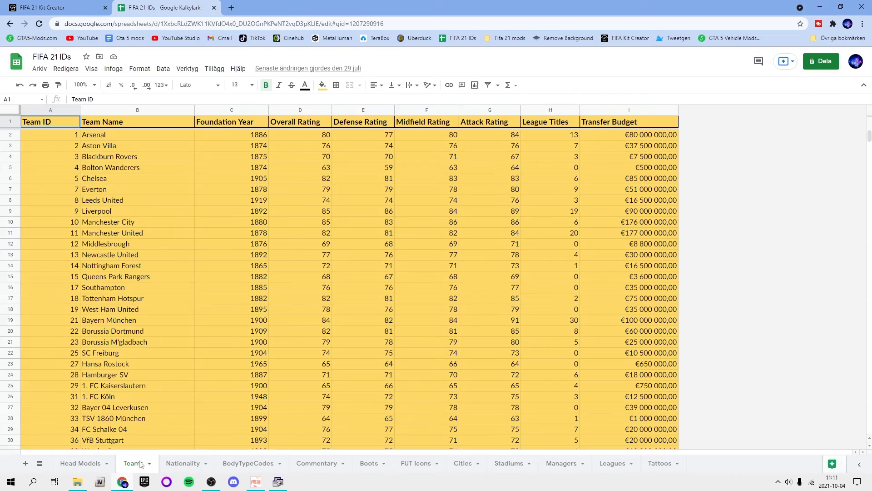
pyautogui.scroll(-5, 296, 342)
pyautogui.scroll(-20, 295, 342)
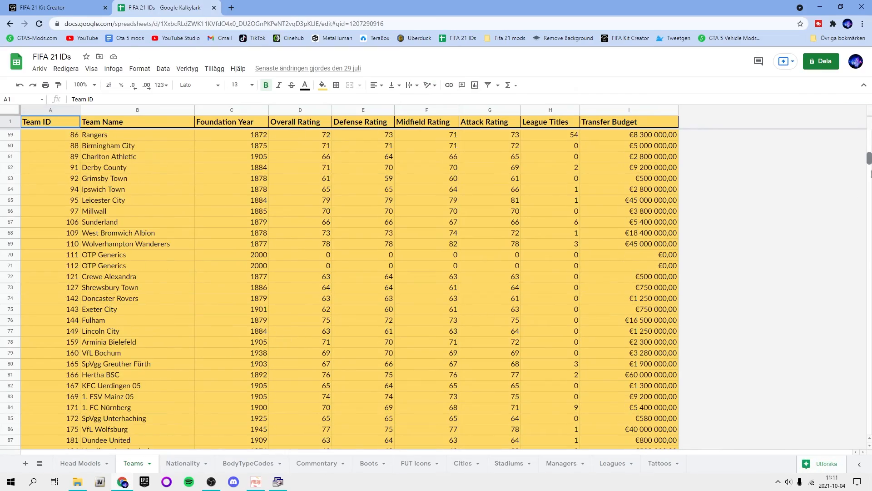
pyautogui.moveTo(869, 158); pyautogui.dragTo(871, 420)
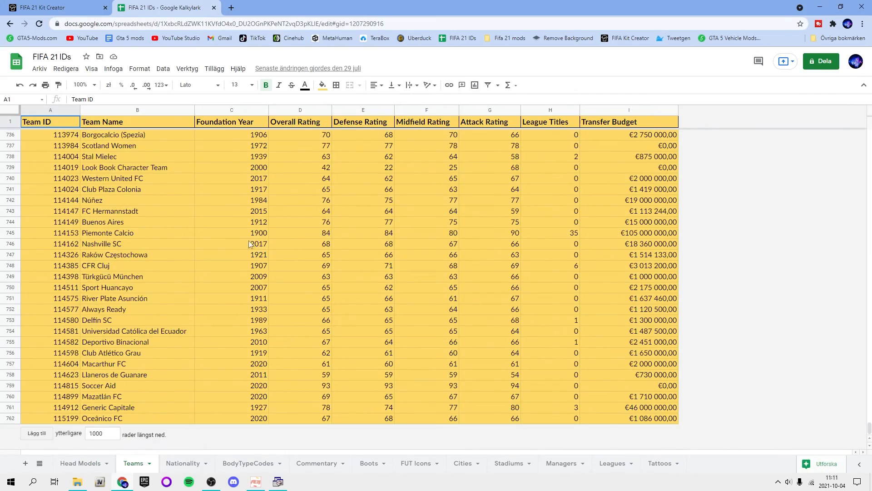
pyautogui.scroll(7, 249, 240)
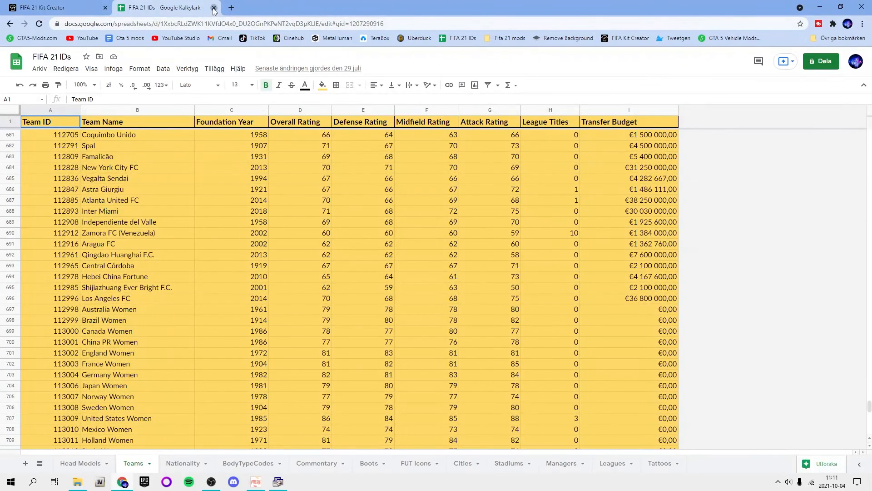
pyautogui.click(214, 7)
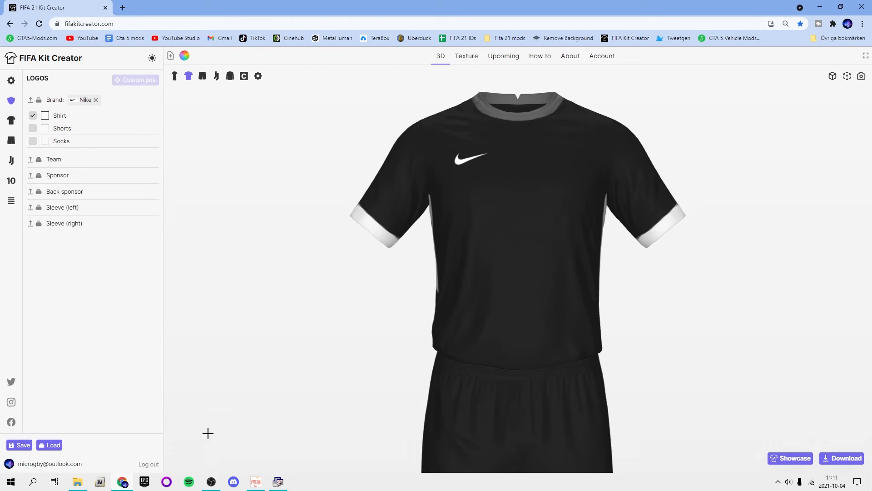
# - Switch back to DB Master, set the TeamName_Abbr10_112791 source text to "GBFC", and try searching for the next match
pyautogui.click(277, 482)
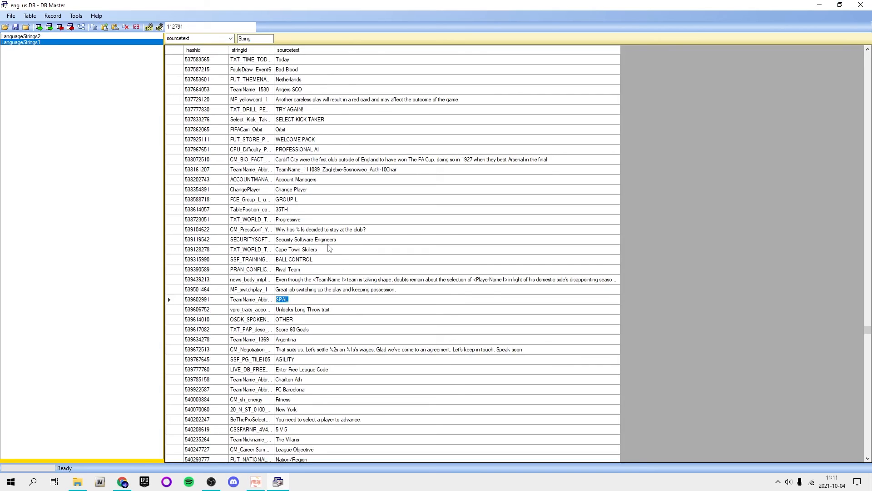
pyautogui.write('GBFC')
pyautogui.click(160, 27)
pyautogui.click(122, 128)
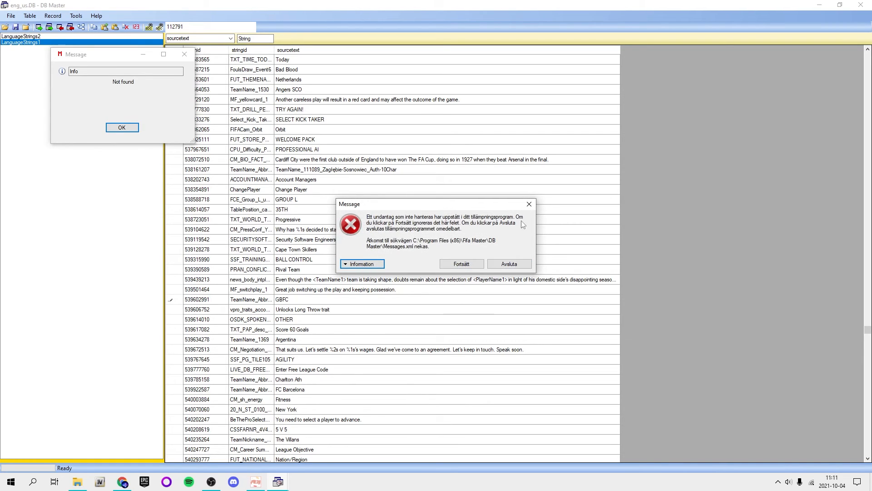
pyautogui.click(461, 264)
# - Save the edited eng_us language database
pyautogui.scroll(-9, 403, 344)
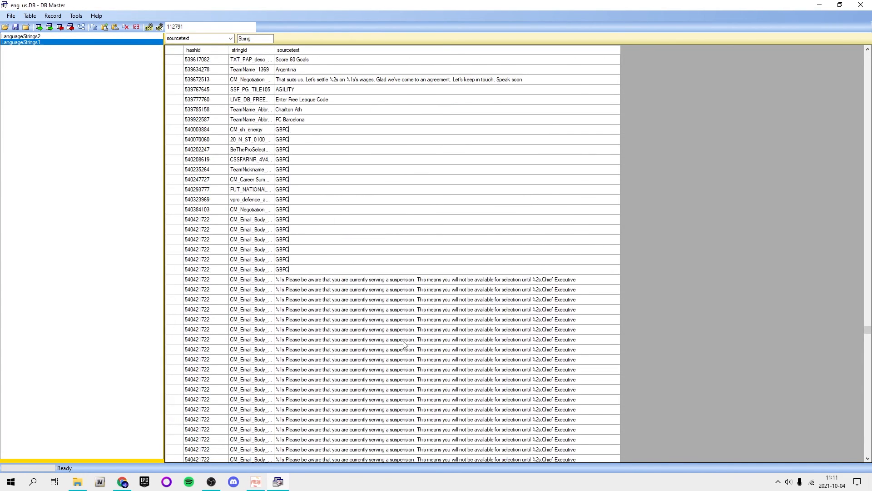
pyautogui.click(11, 15)
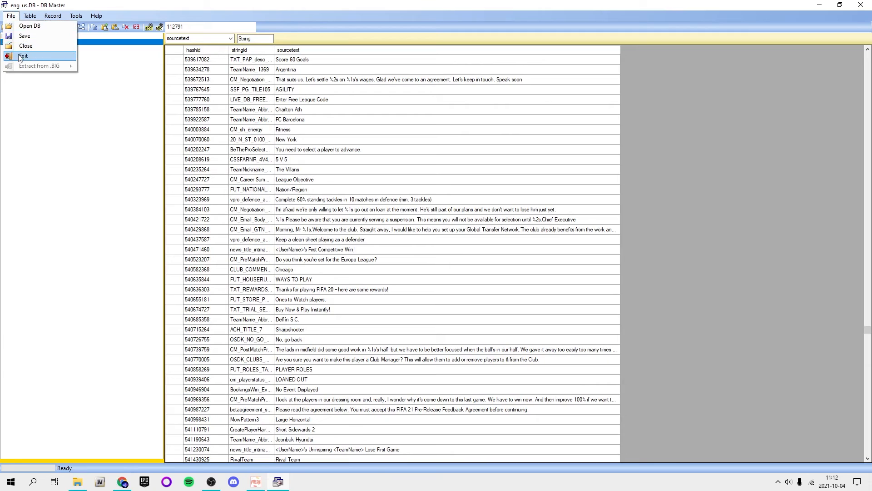
pyautogui.click(27, 39)
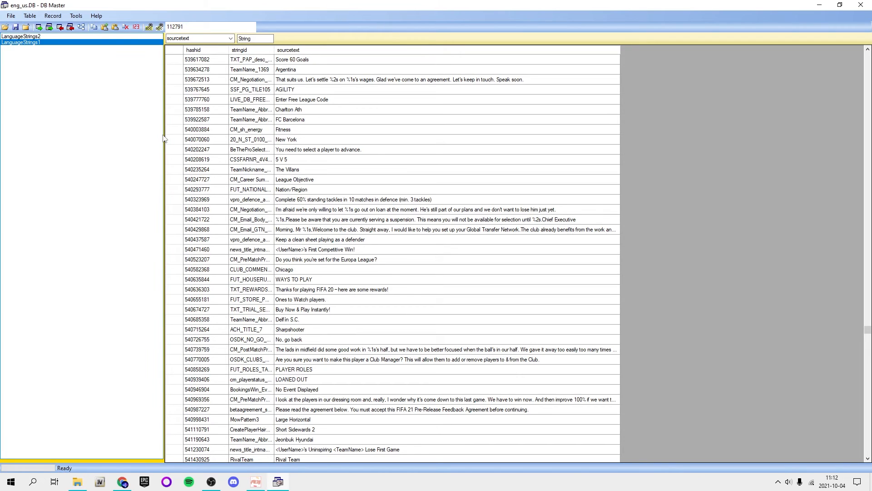
# - Open the LanguageStrings2 table and search its stringid column for 112791
pyautogui.click(42, 36)
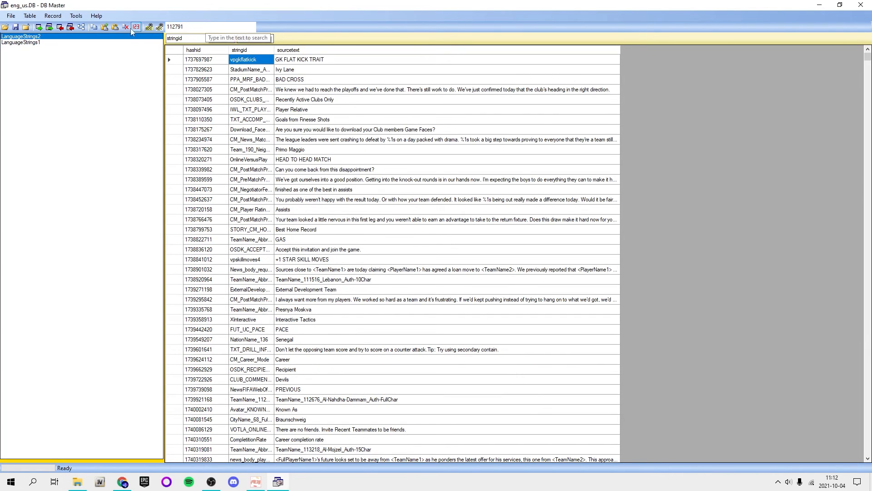
pyautogui.click(162, 27)
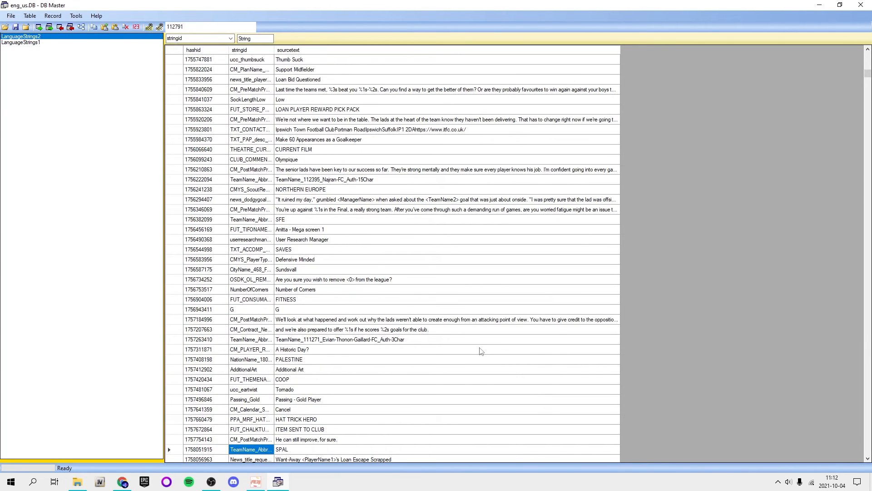
pyautogui.scroll(-7, 356, 375)
pyautogui.scroll(-1, 357, 374)
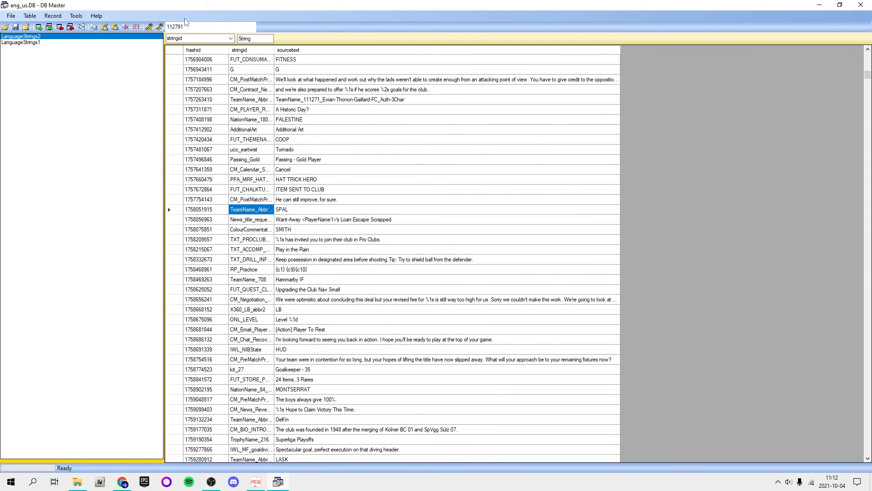
# - Check the edited team abbreviation record in LanguageStrings1 and return to the 112791 record in LanguageStrings2
pyautogui.click(87, 42)
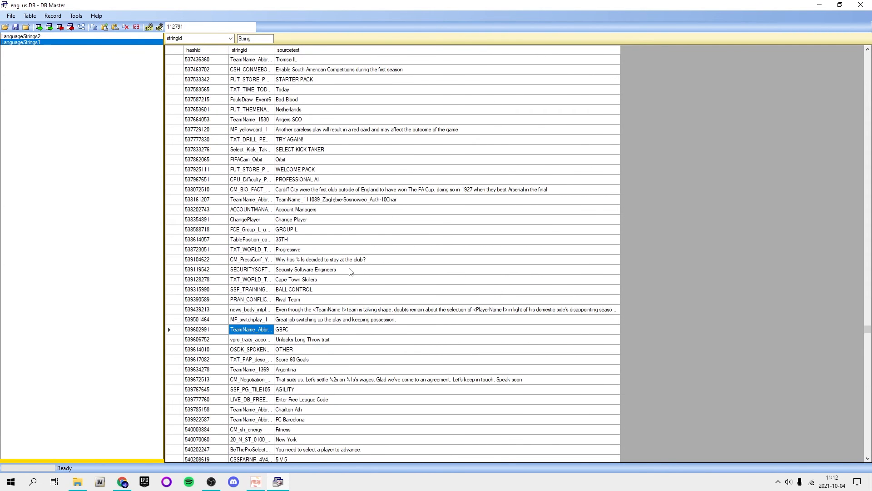
pyautogui.click(69, 38)
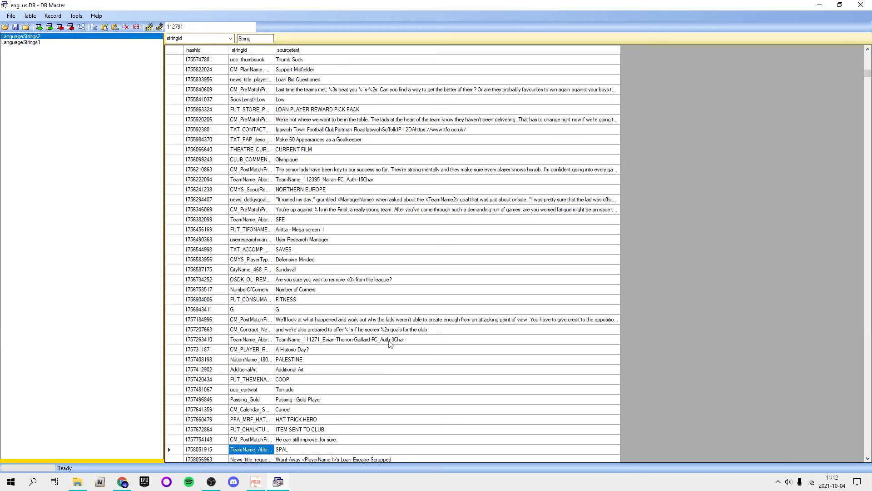
pyautogui.scroll(-7, 366, 344)
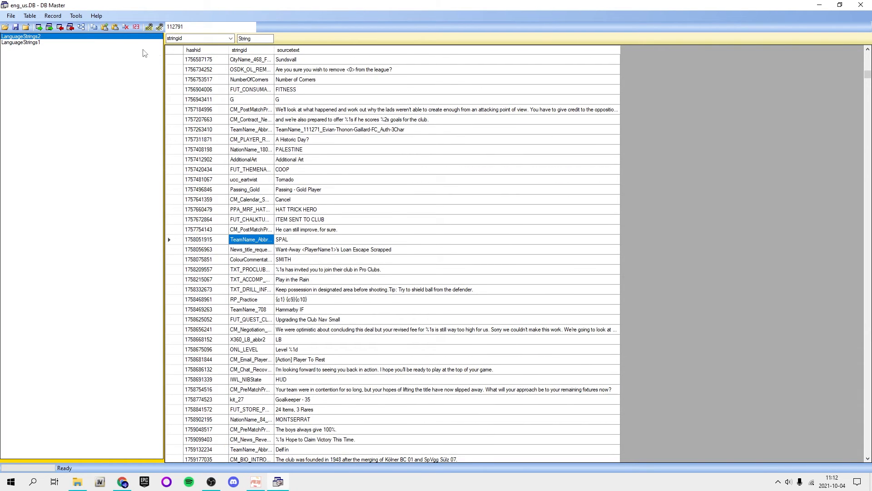
# - Replace the source text of the TeamName_Abbr record found in LanguageStrings2 with "GBFC" and try searching for another match
pyautogui.click(283, 239)
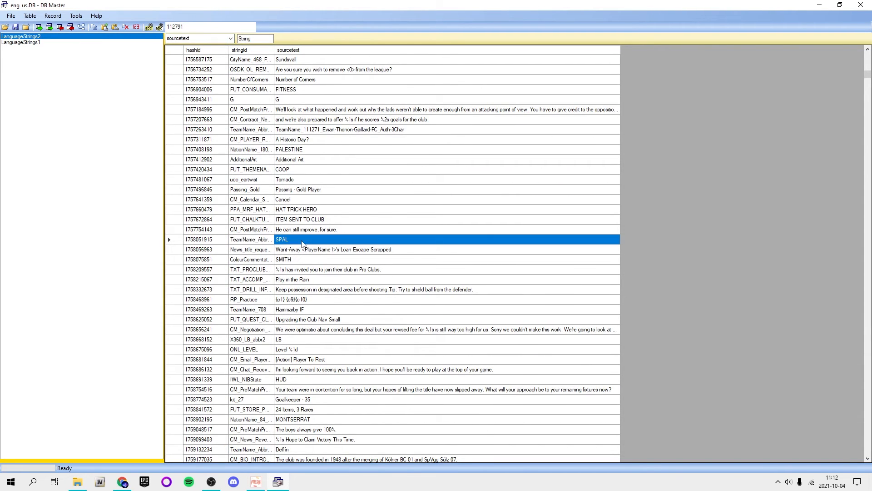
pyautogui.click(278, 239)
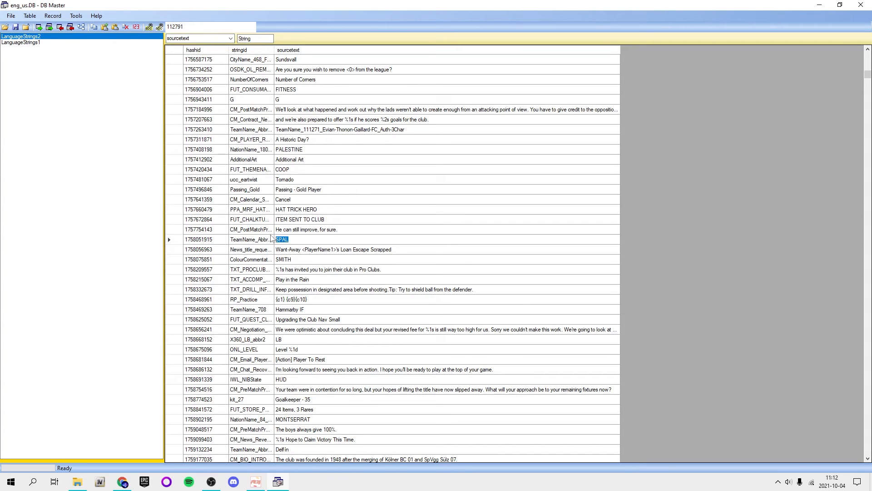
pyautogui.write('GBFC')
pyautogui.click(149, 27)
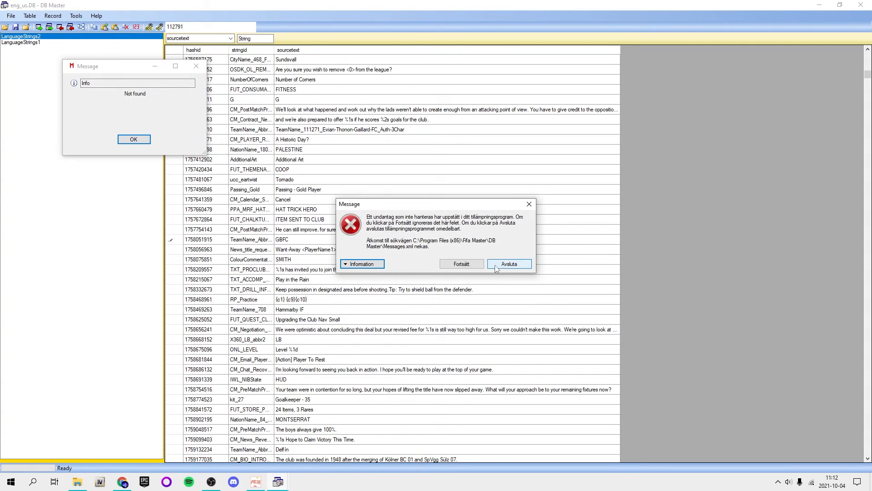
# - Quit the DB Master session showing the error, then relaunch DB Master from the desktop and start opening a database
pyautogui.click(527, 264)
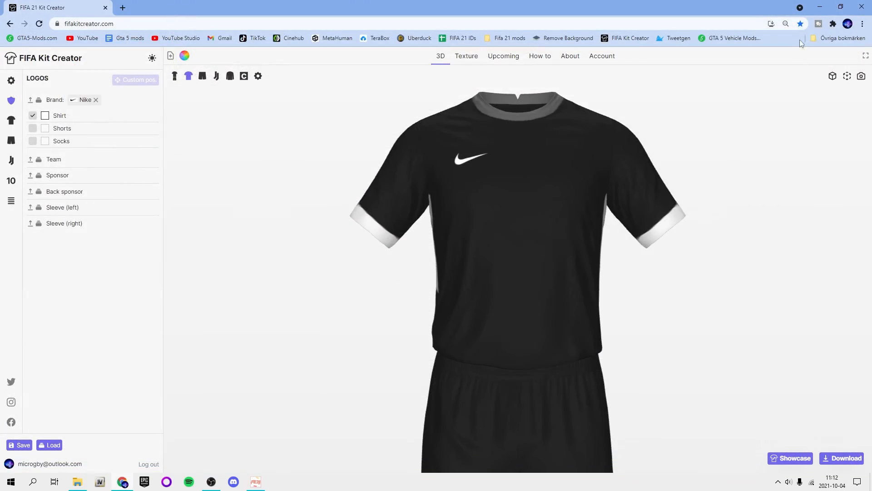
pyautogui.click(820, 7)
pyautogui.doubleClick(10, 157)
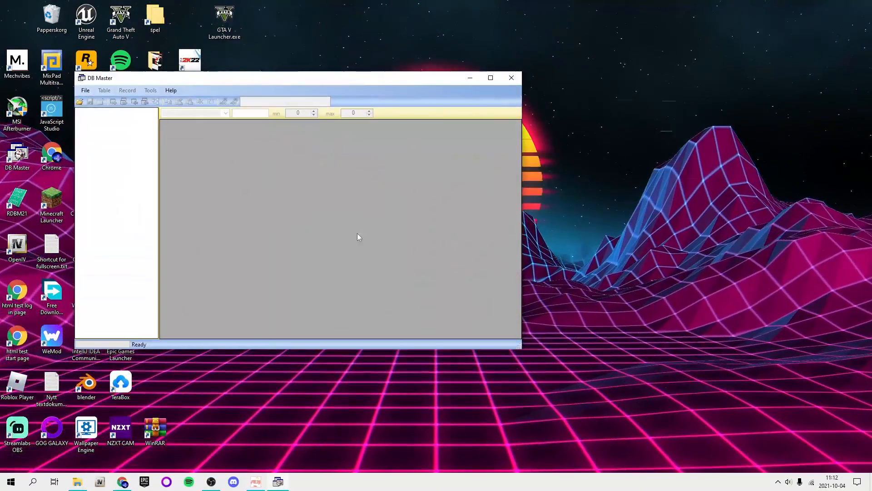
pyautogui.click(85, 91)
pyautogui.click(85, 92)
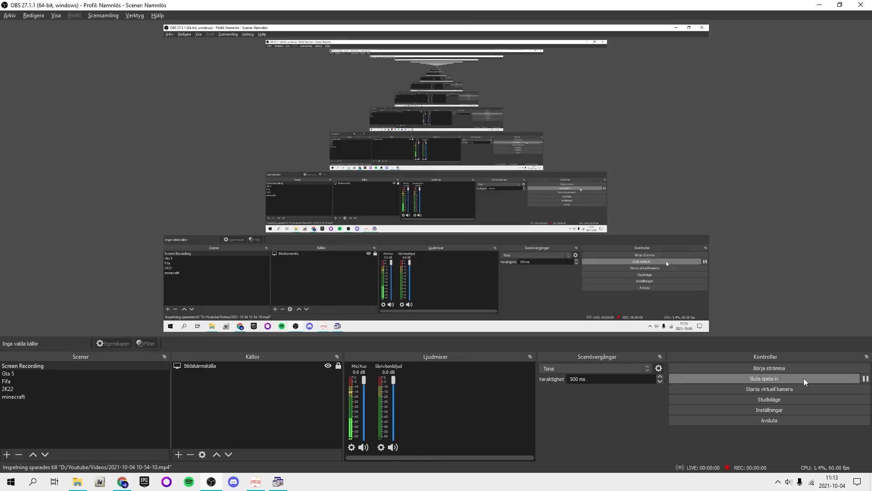
# - Save the edited eng_us language database in DB Master and close the program
pyautogui.hotkey('alt', 'Tab')
pyautogui.scroll(20, 211, 128)
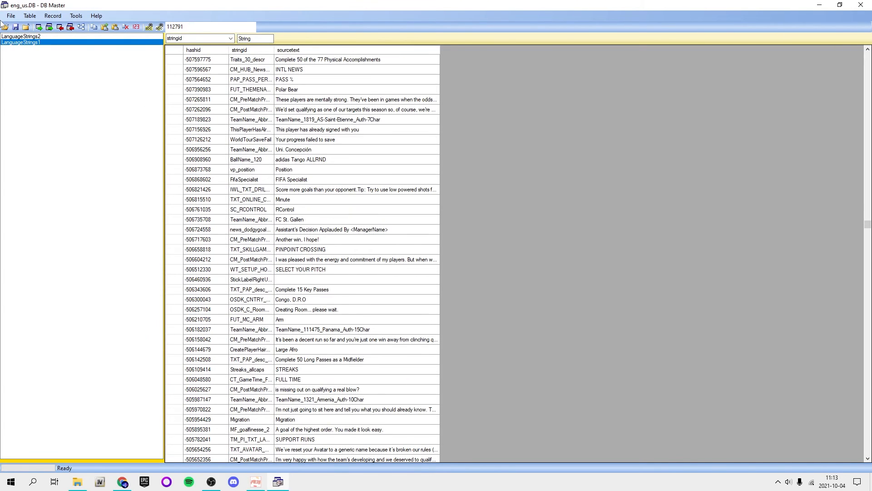
pyautogui.click(29, 16)
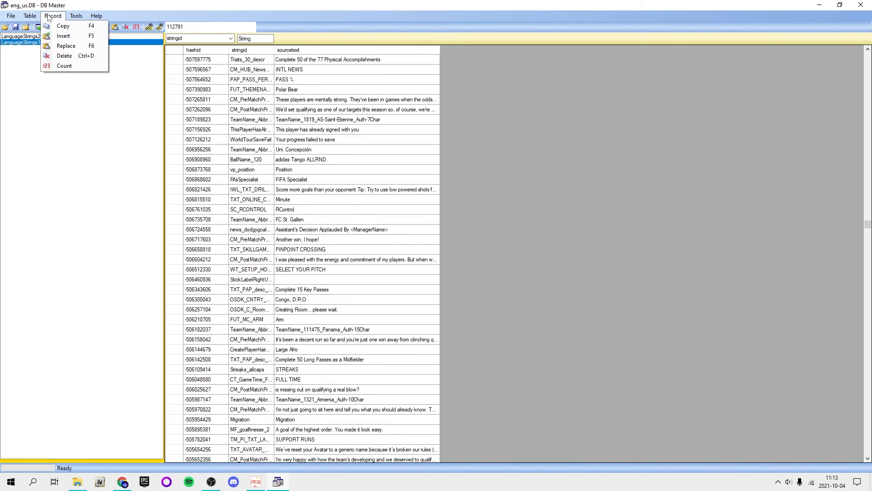
pyautogui.moveTo(10, 17)
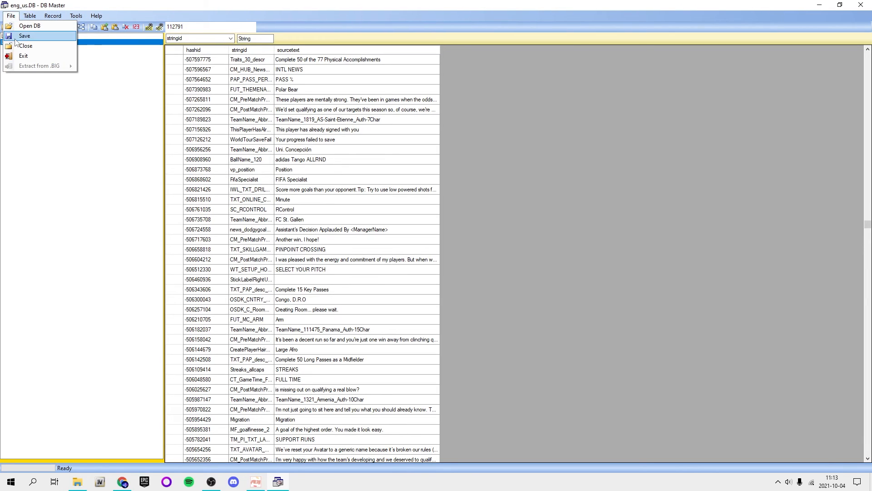
pyautogui.click(15, 37)
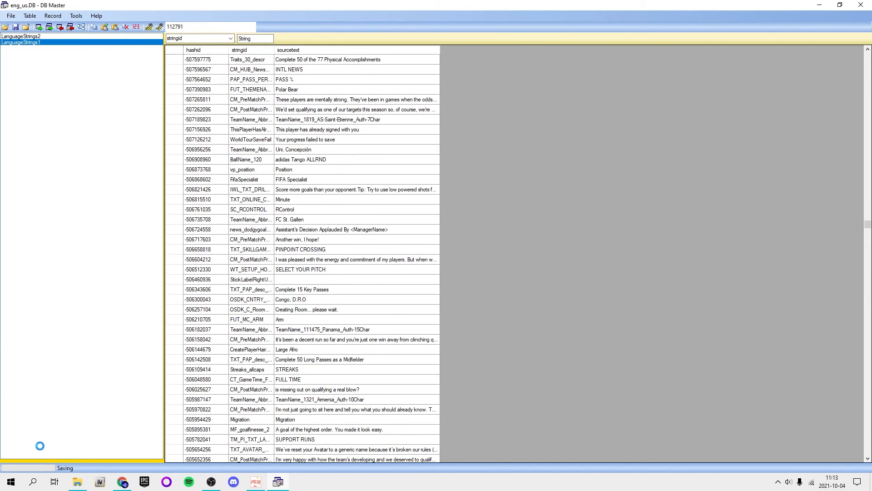
pyautogui.click(861, 5)
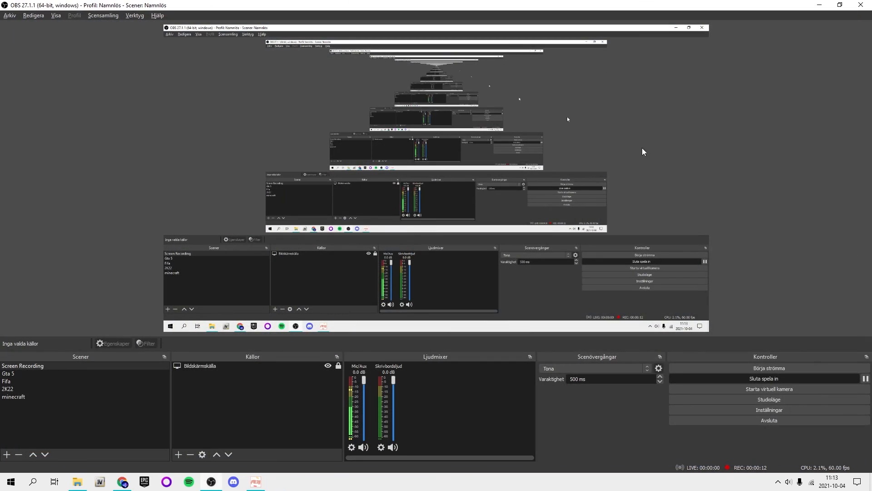
# - Switch to FIFA Editor Tool, close the eng_us-meta file, and import eng_us.DB from Downloads into the eng_us DB asset
pyautogui.click(256, 482)
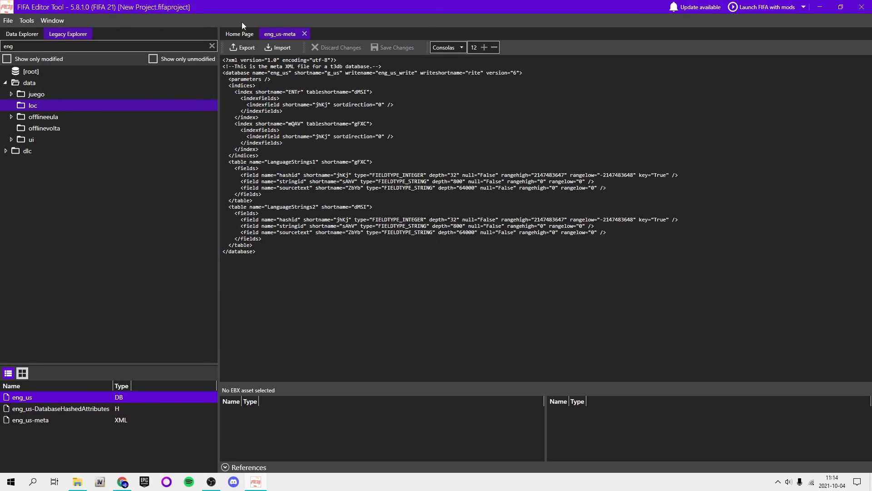
pyautogui.click(305, 34)
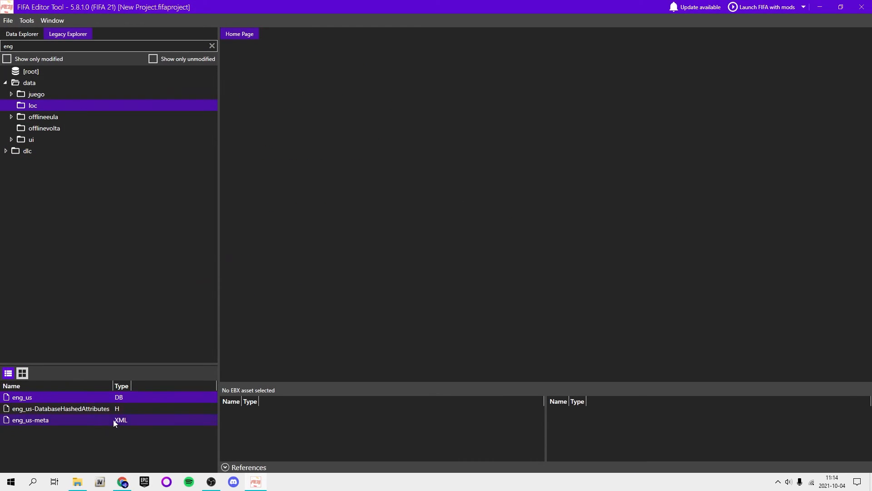
pyautogui.rightClick(61, 397)
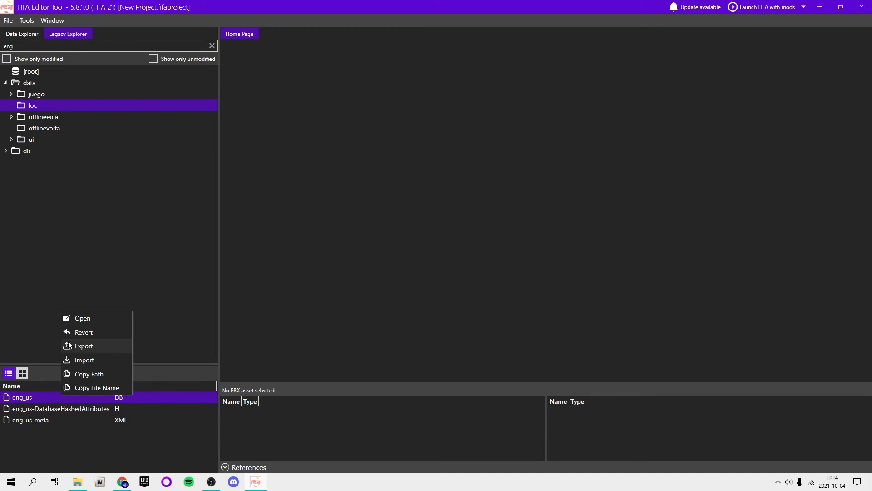
pyautogui.click(68, 359)
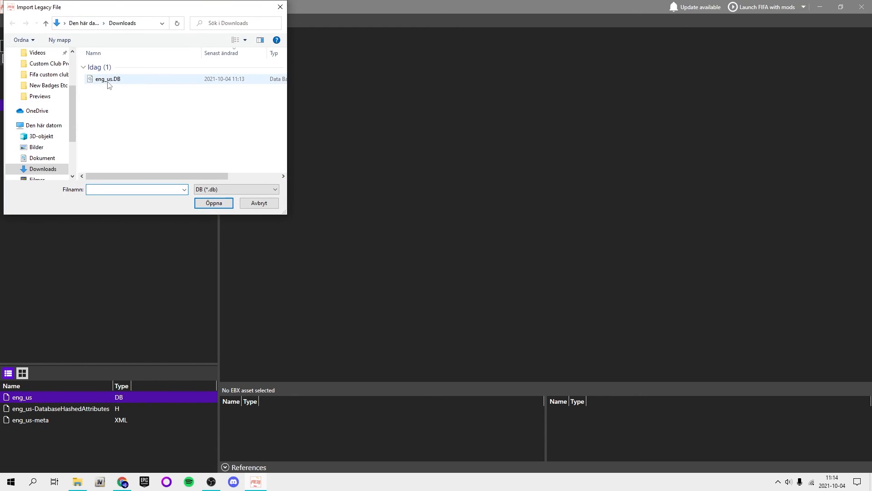
pyautogui.click(109, 82)
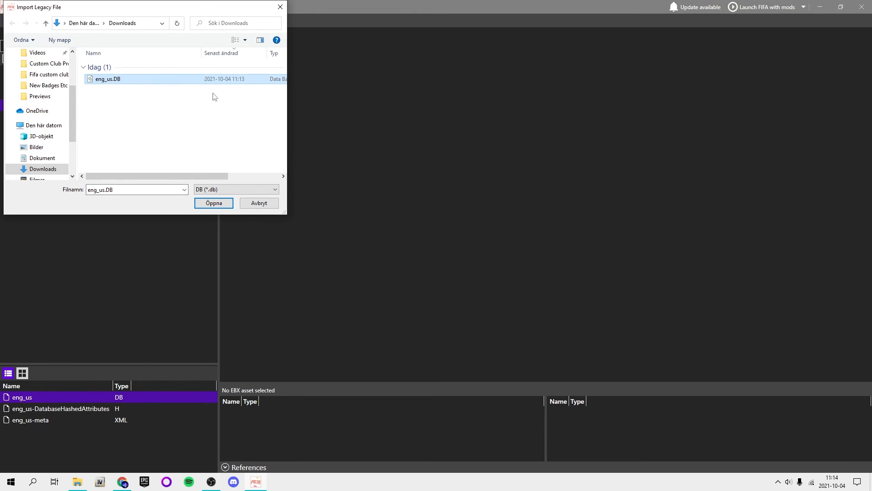
pyautogui.click(217, 207)
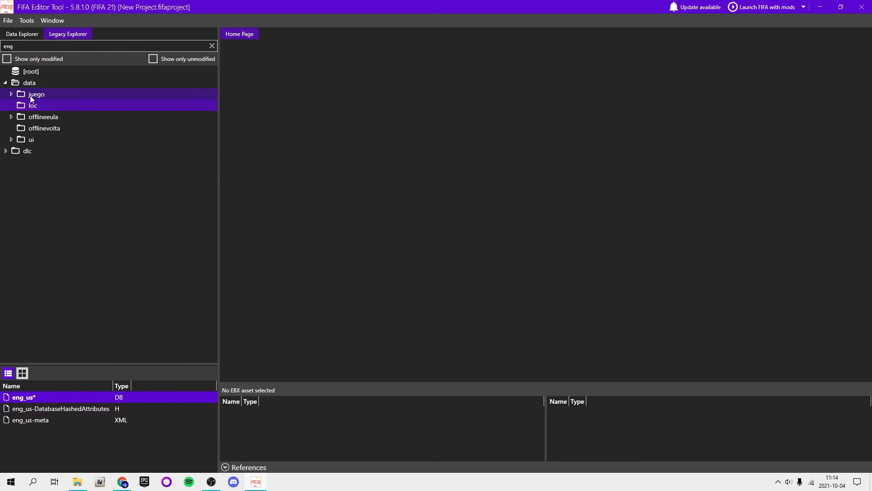
# - Save the project under the name "Tutorial" in the Skrivbord folder
pyautogui.hotkey('ctrl', 'shift', 's')
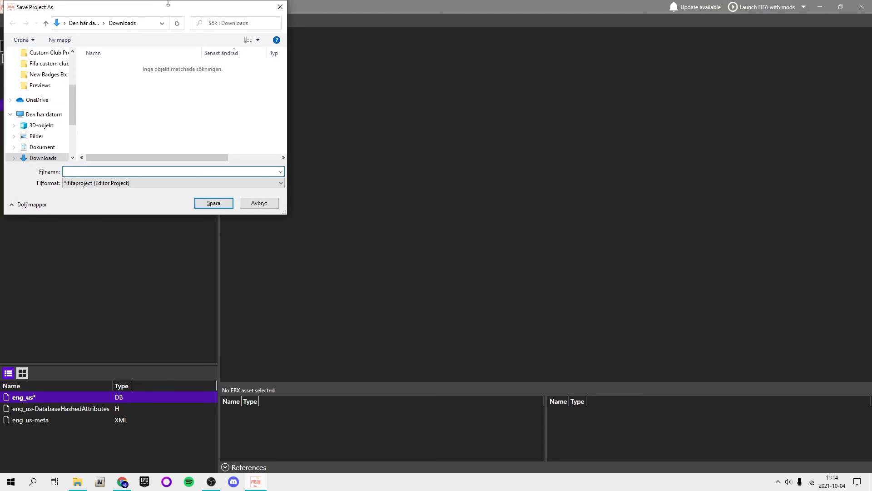
pyautogui.moveTo(169, 4); pyautogui.dragTo(291, 64)
pyautogui.click(166, 175)
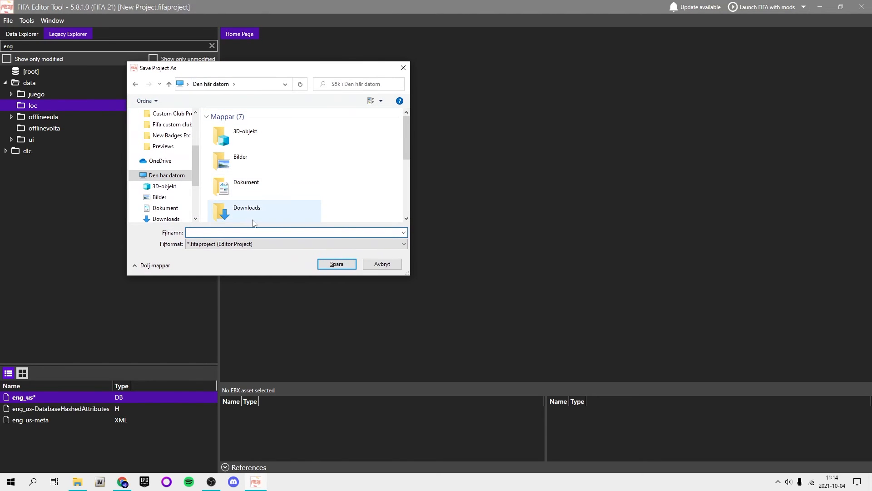
pyautogui.scroll(-3, 248, 218)
pyautogui.scroll(2, 241, 215)
pyautogui.click(234, 214)
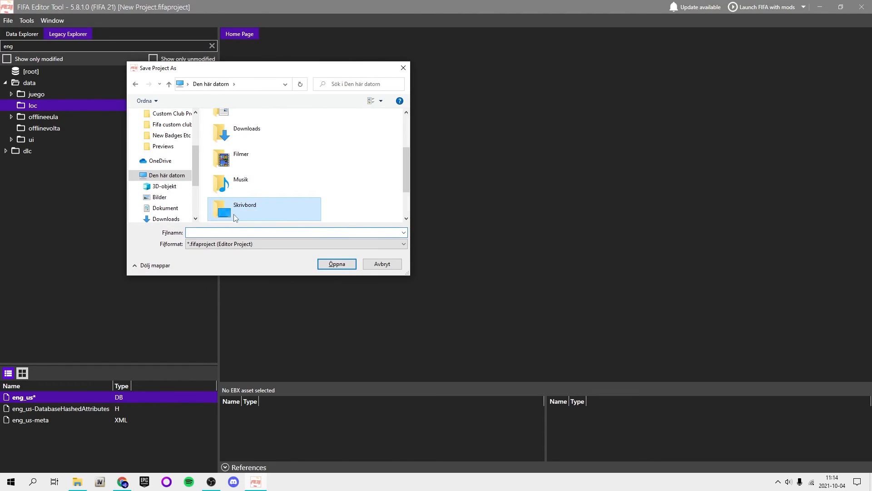
pyautogui.doubleClick(233, 214)
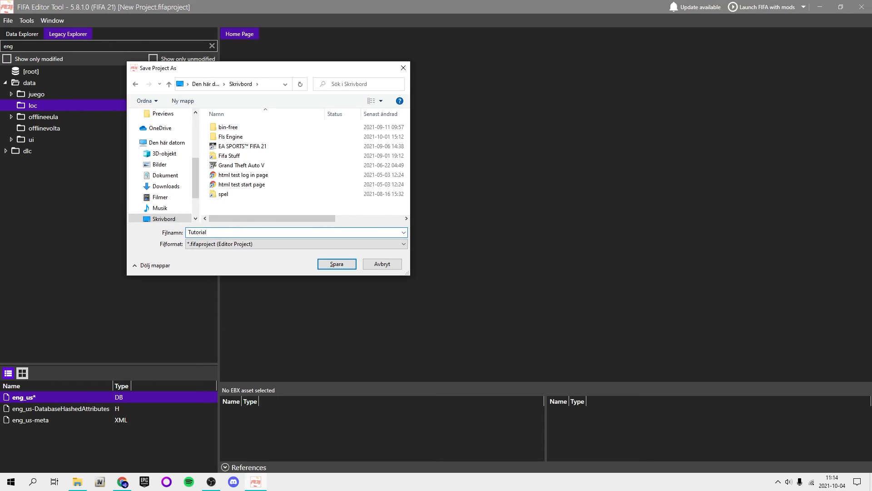
pyautogui.press('Return')
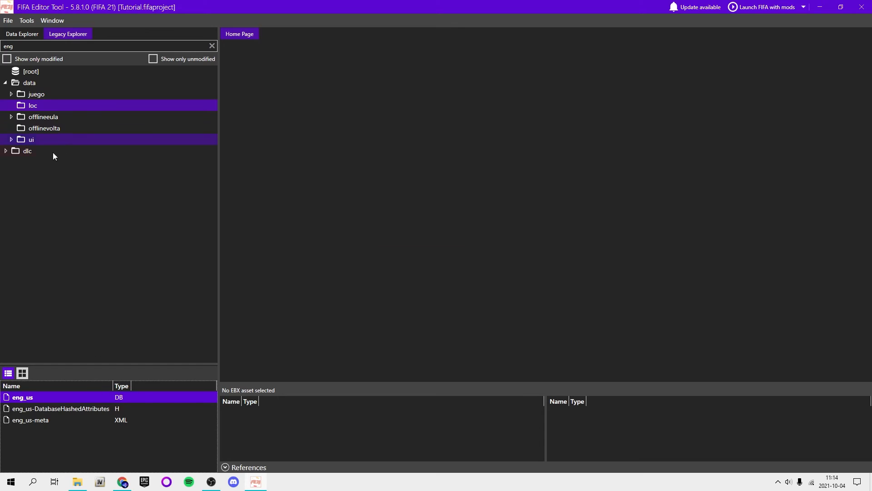
pyautogui.click(26, 411)
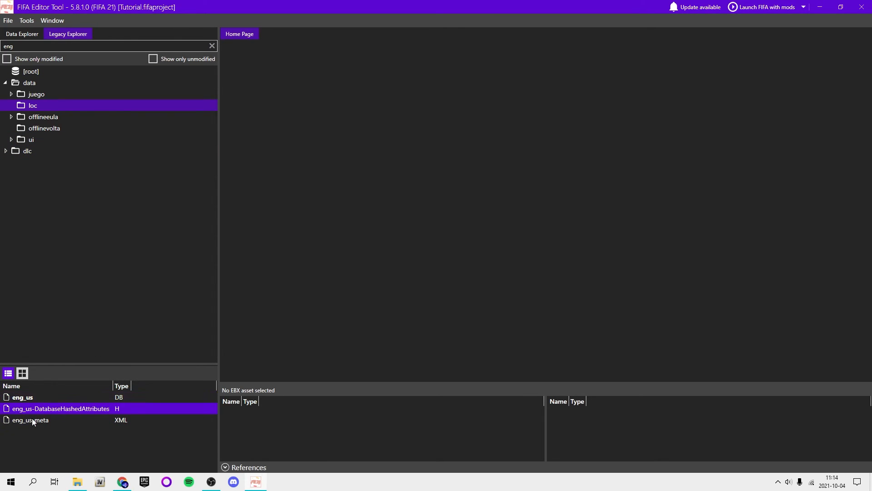
pyautogui.click(33, 420)
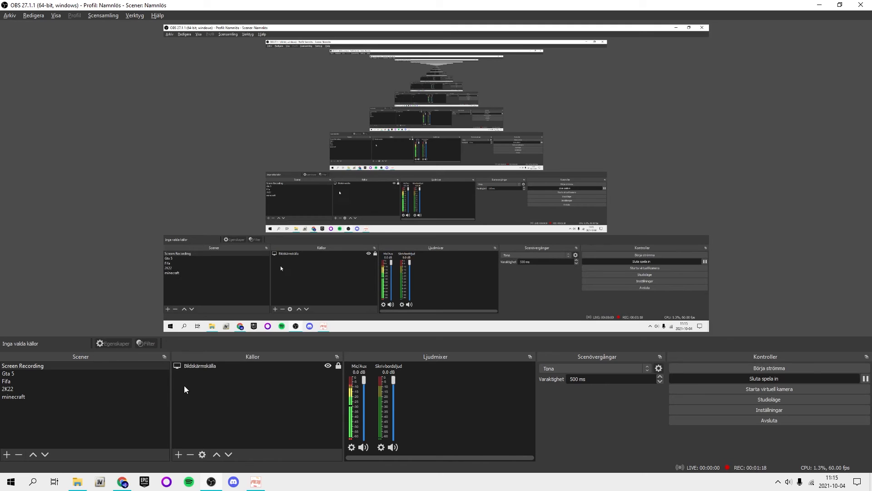
# - Filter the Data Explorer by 112791, expand the Character and Worlds folders down to the banner, flag and tifo textures, and select banner_112791
pyautogui.click(253, 481)
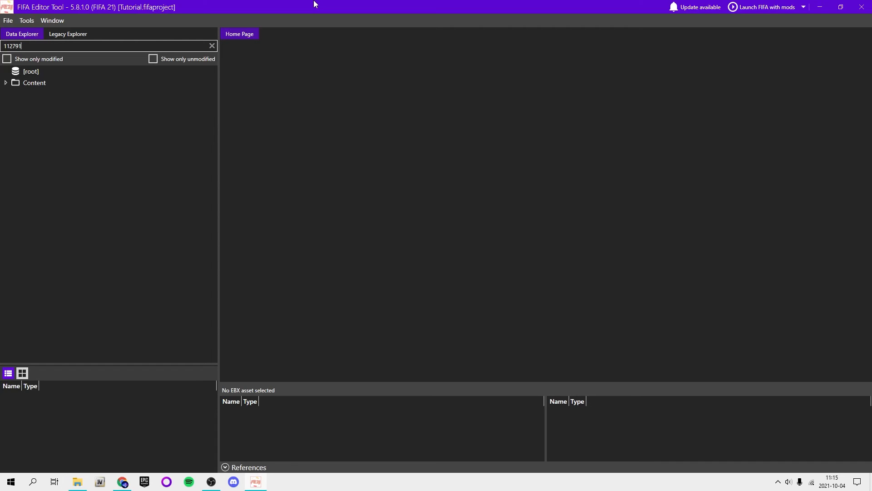
pyautogui.doubleClick(43, 84)
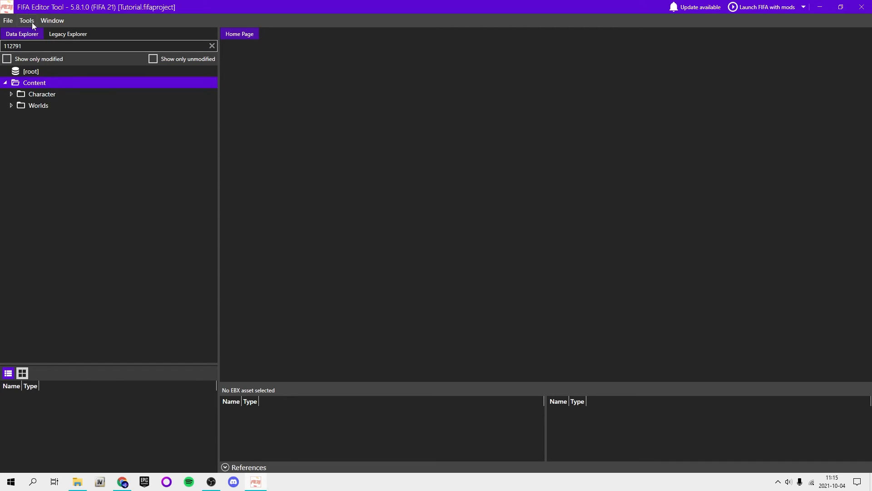
pyautogui.doubleClick(51, 96)
pyautogui.doubleClick(45, 128)
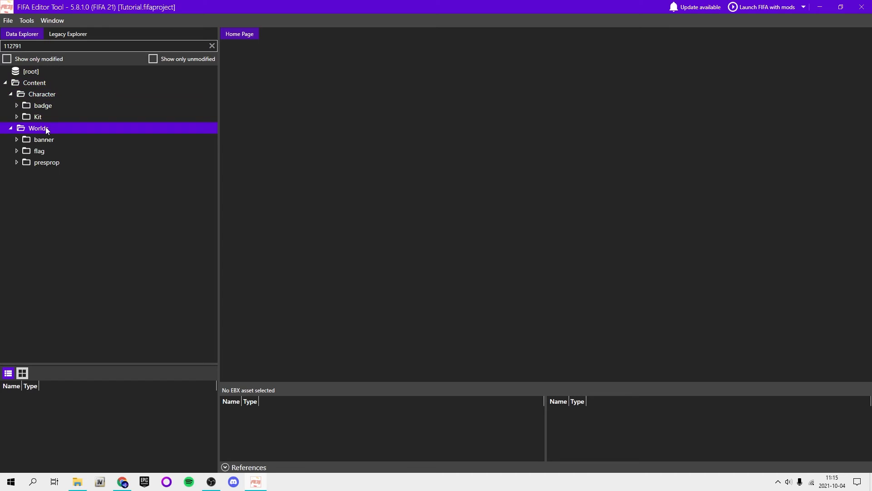
pyautogui.doubleClick(47, 141)
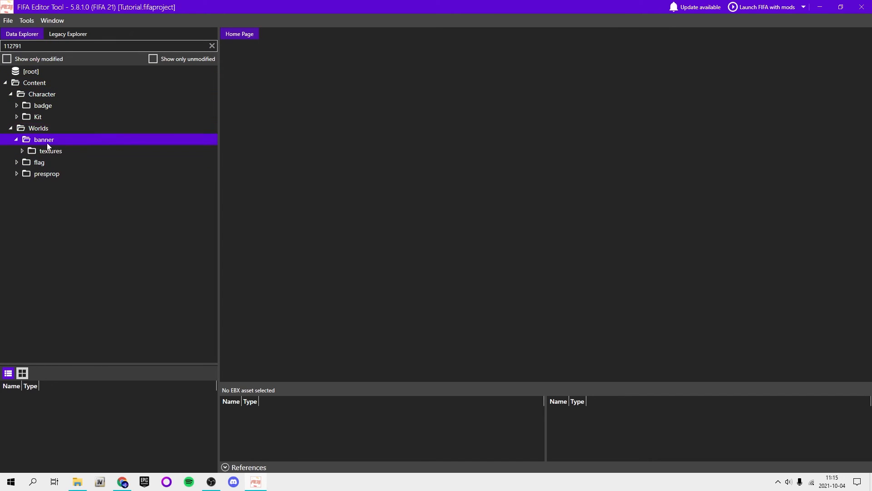
pyautogui.doubleClick(53, 152)
pyautogui.doubleClick(53, 172)
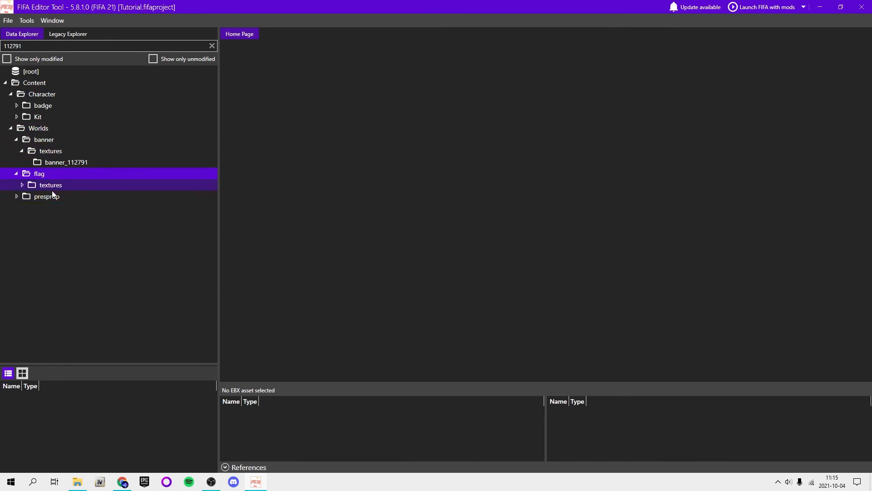
pyautogui.doubleClick(44, 197)
pyautogui.doubleClick(45, 209)
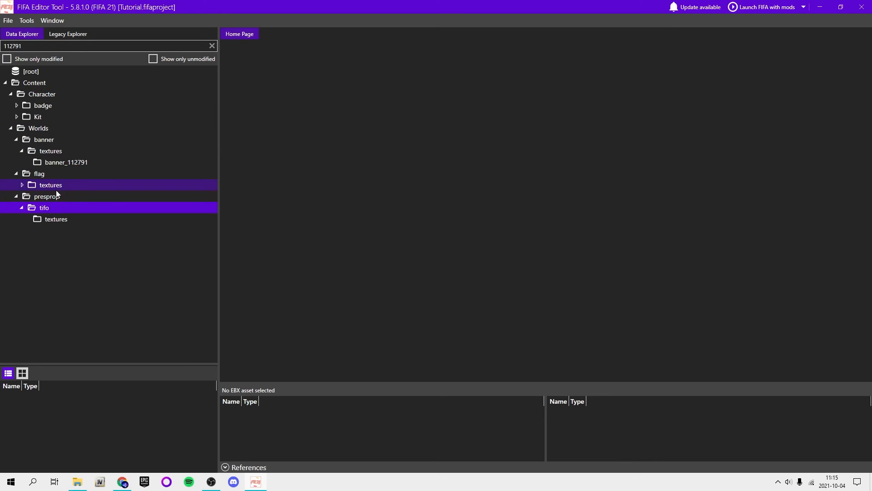
pyautogui.doubleClick(56, 190)
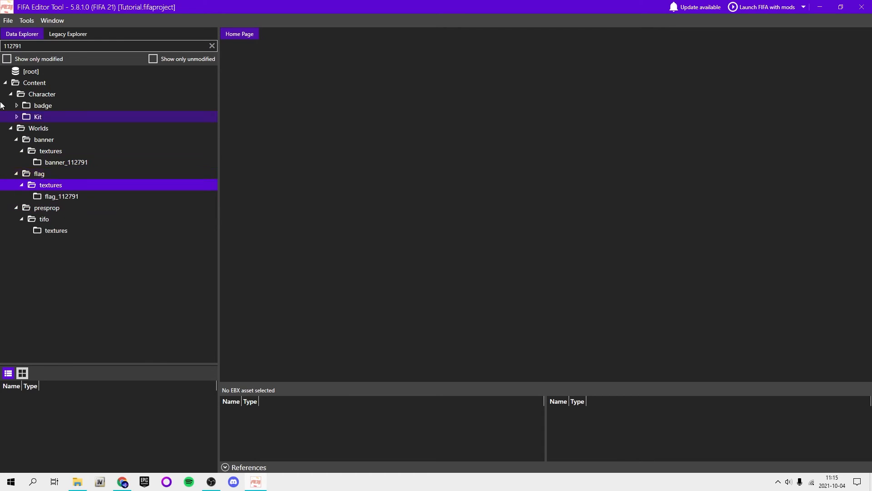
pyautogui.click(59, 166)
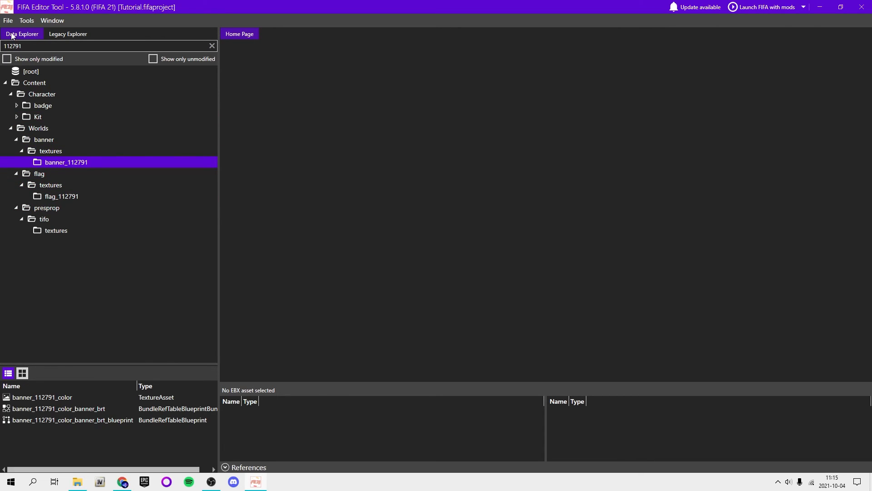
pyautogui.click(2, 93)
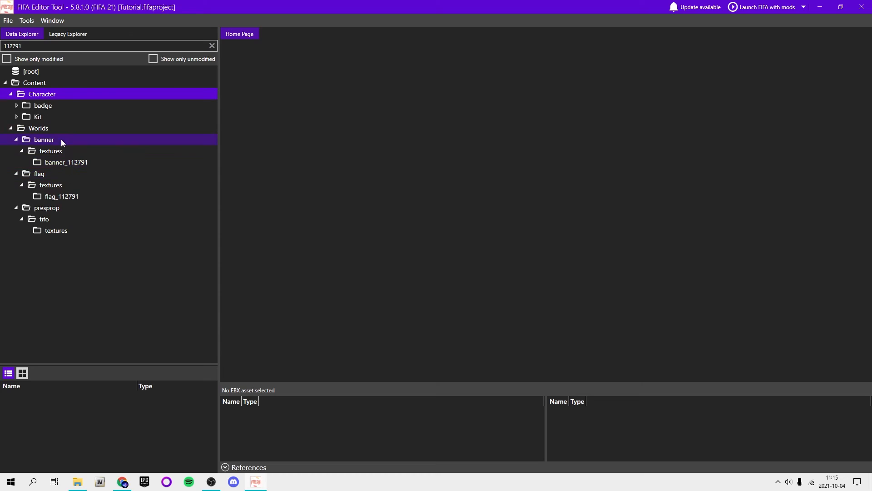
pyautogui.click(10, 94)
pyautogui.click(10, 94)
pyautogui.click(10, 94)
pyautogui.click(11, 95)
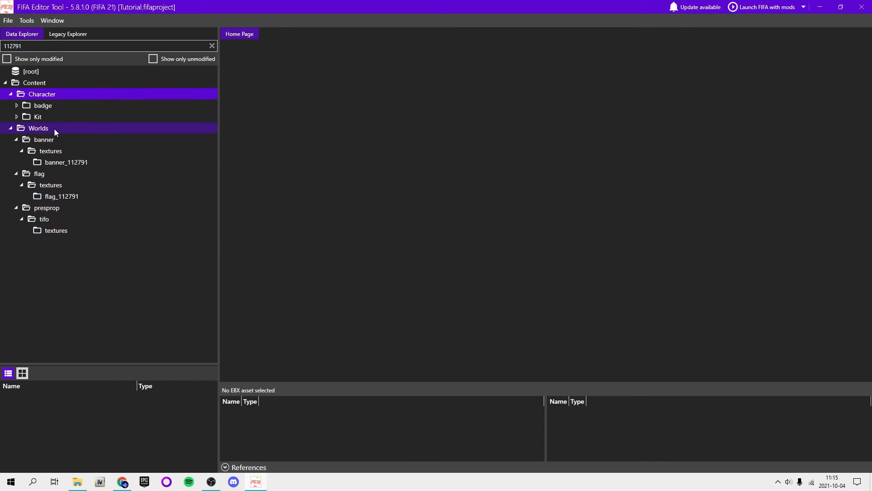
# - Open the tifo_2_7112791_0_color texture from the tifo textures folder
pyautogui.click(54, 231)
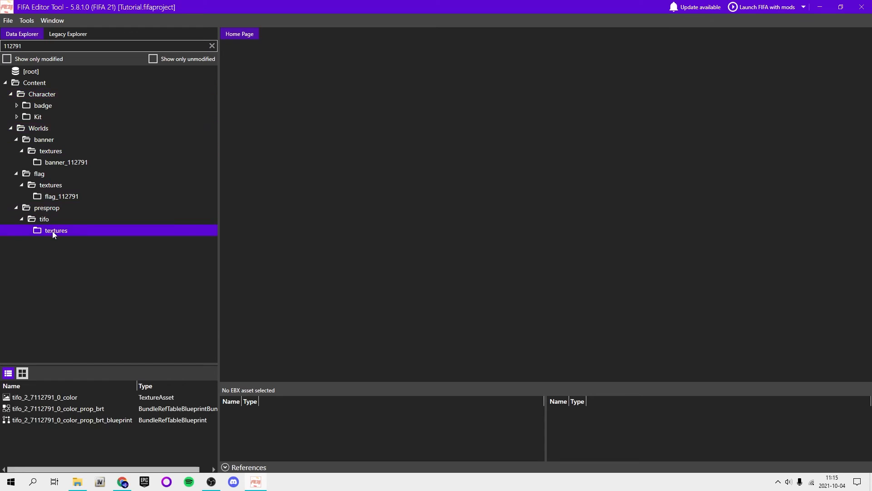
pyautogui.click(75, 398)
pyautogui.doubleClick(75, 398)
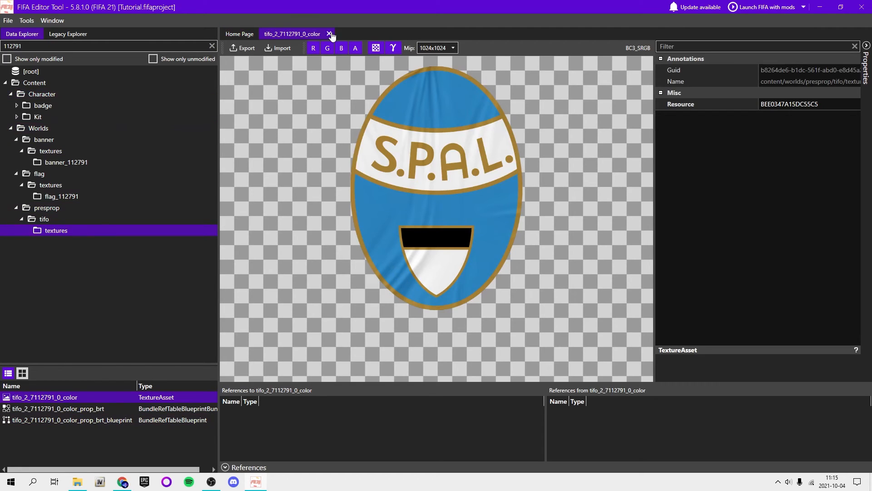
# - Import logo-removebg-preview.png from the New Badges Etc folder into the tifo texture, then save and close it
pyautogui.click(271, 51)
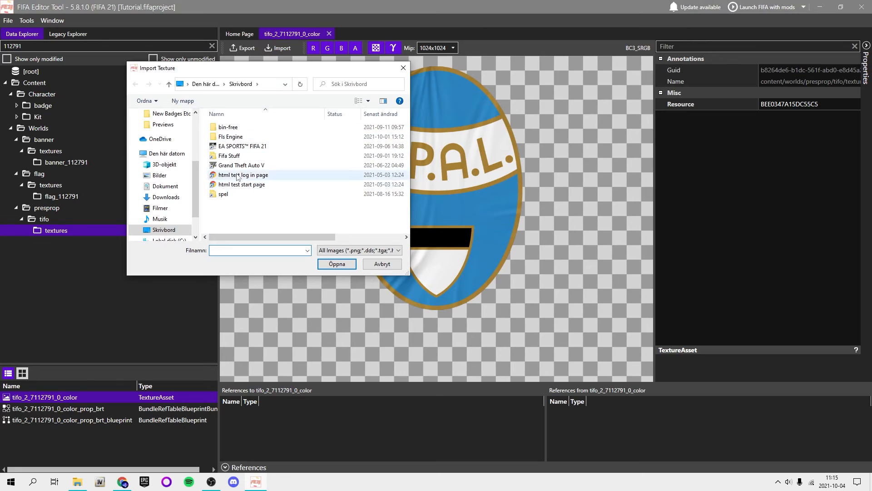
pyautogui.click(234, 165)
pyautogui.doubleClick(233, 155)
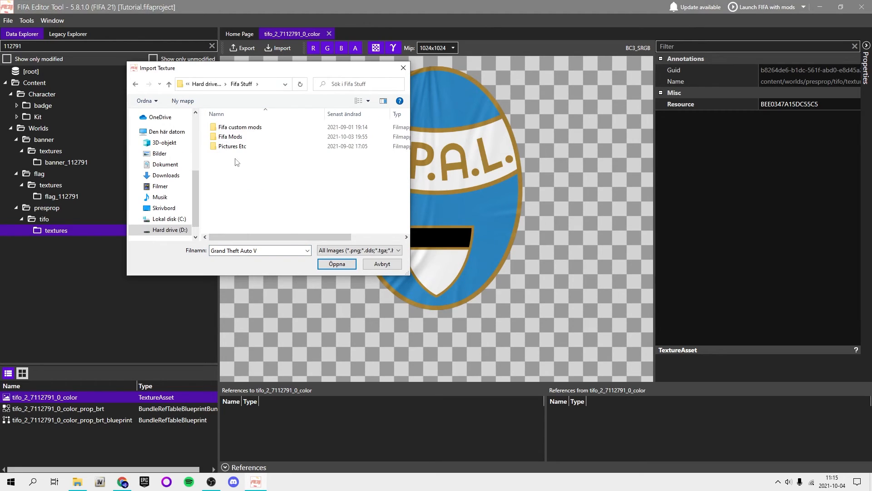
pyautogui.doubleClick(235, 129)
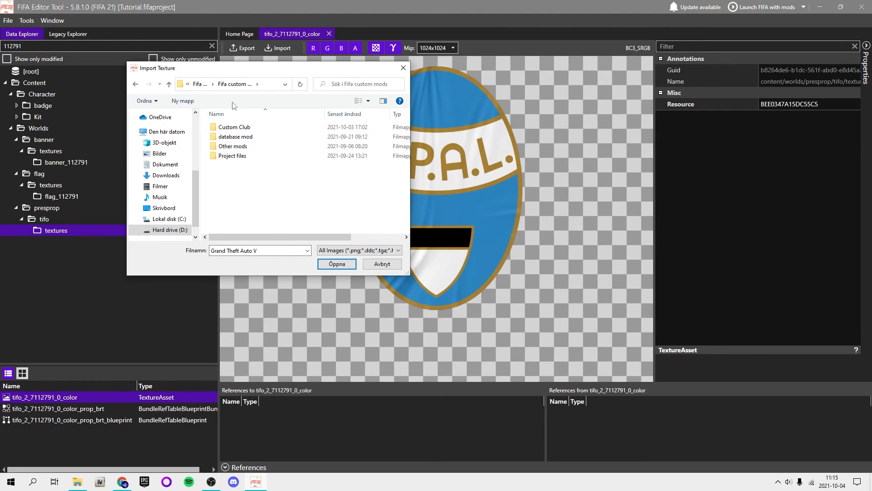
pyautogui.click(205, 85)
pyautogui.doubleClick(233, 146)
pyautogui.doubleClick(233, 148)
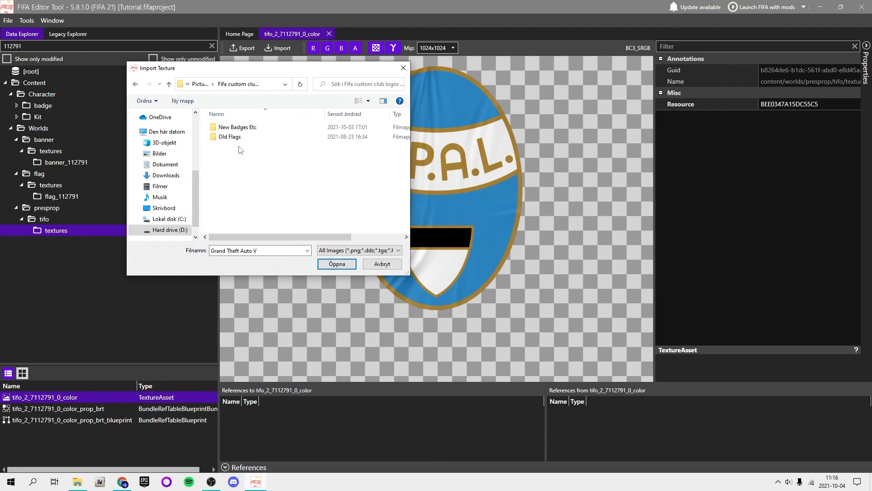
pyautogui.doubleClick(242, 131)
pyautogui.scroll(-1, 297, 204)
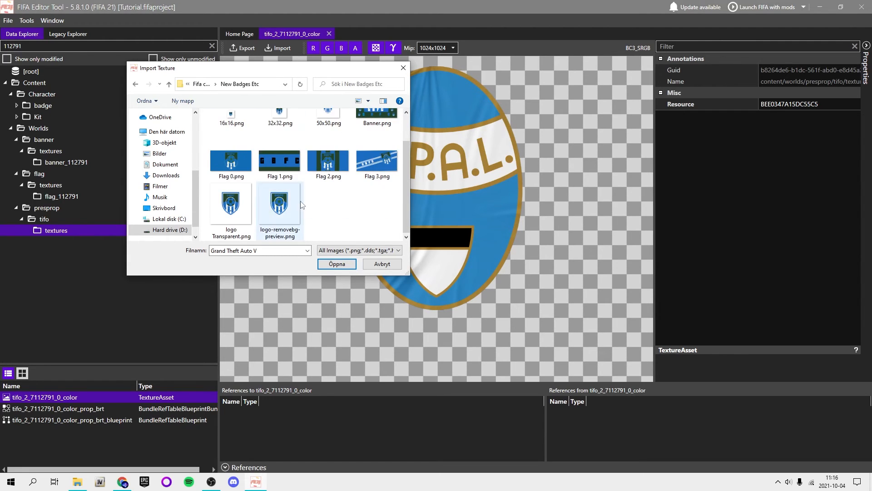
pyautogui.doubleClick(298, 204)
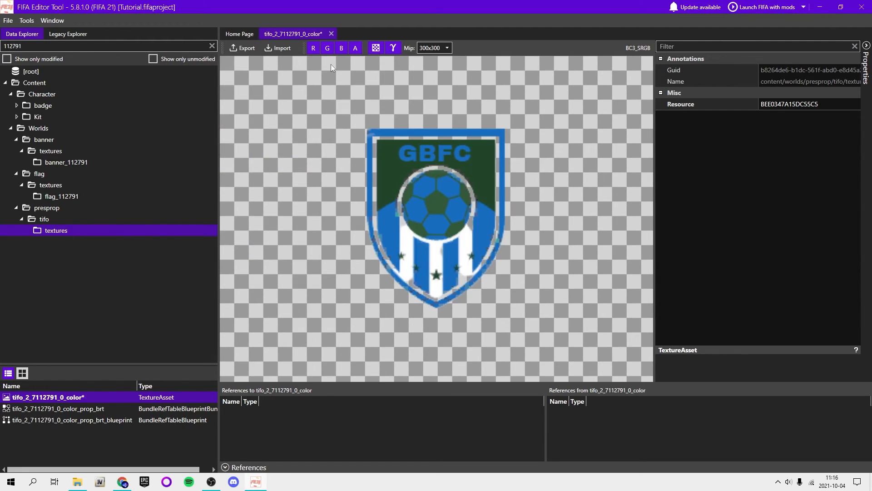
pyautogui.hotkey('ctrl', 's')
pyautogui.click(329, 34)
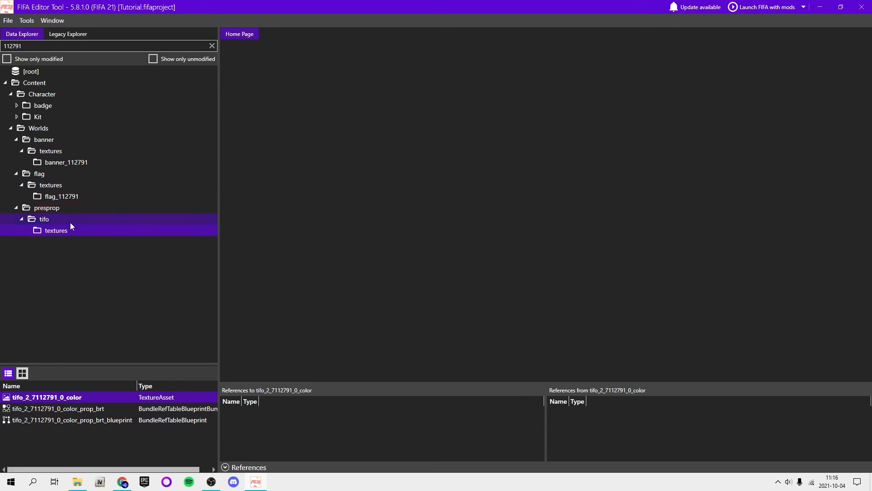
# - Open the flag_112791_0_color, flag_112791_1_color, flag_112791_2_color and flag_112791_3_color textures from the flag_112791 folder
pyautogui.click(69, 197)
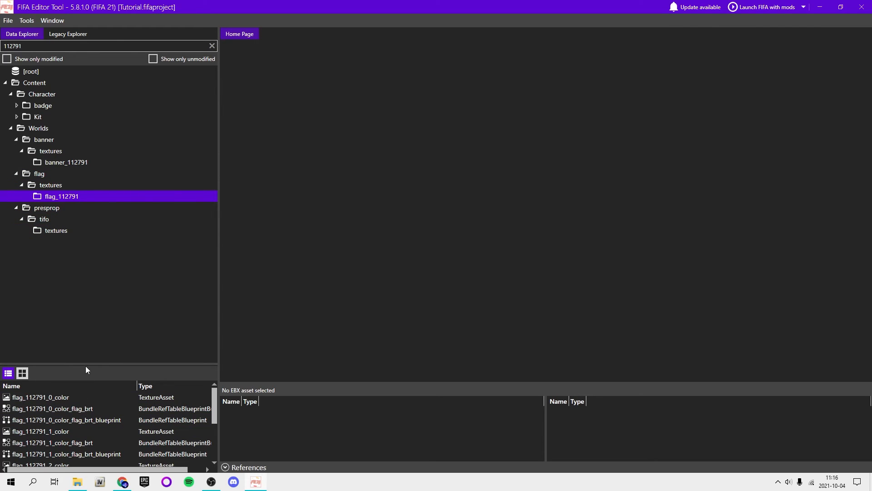
pyautogui.moveTo(85, 364); pyautogui.dragTo(87, 246)
pyautogui.doubleClick(34, 279)
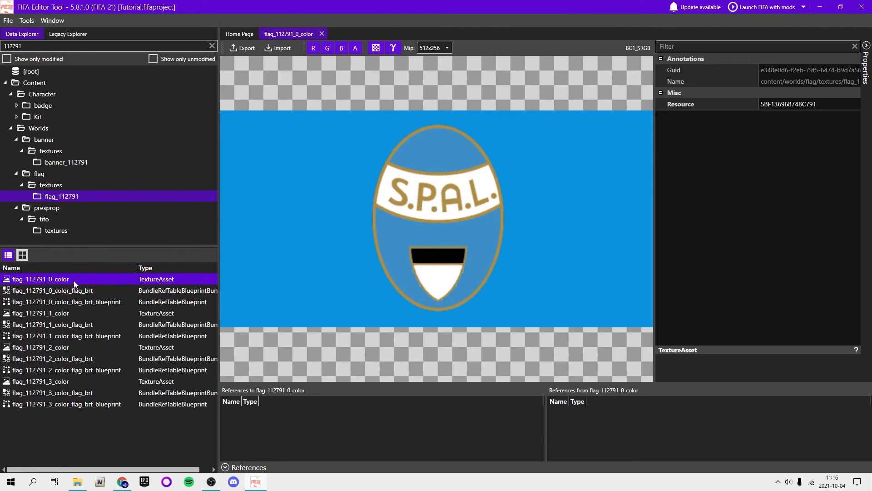
pyautogui.doubleClick(49, 313)
pyautogui.doubleClick(53, 346)
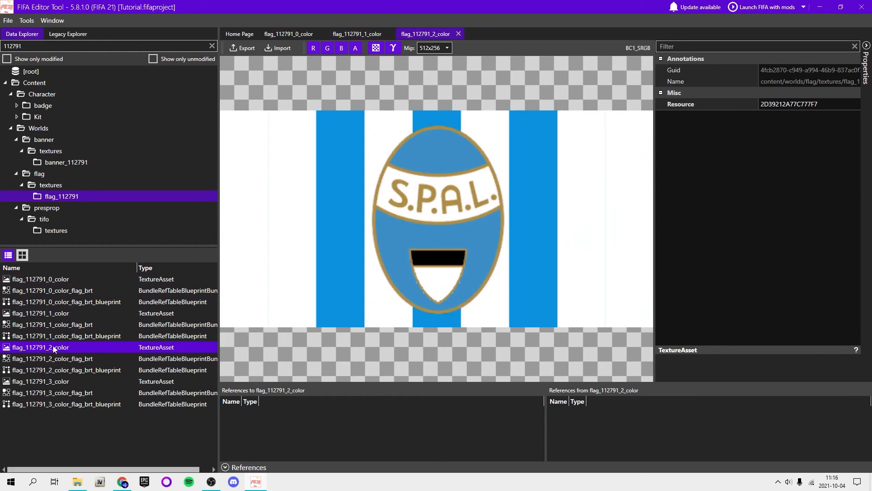
pyautogui.doubleClick(54, 382)
pyautogui.moveTo(86, 246); pyautogui.dragTo(86, 346)
pyautogui.click(285, 31)
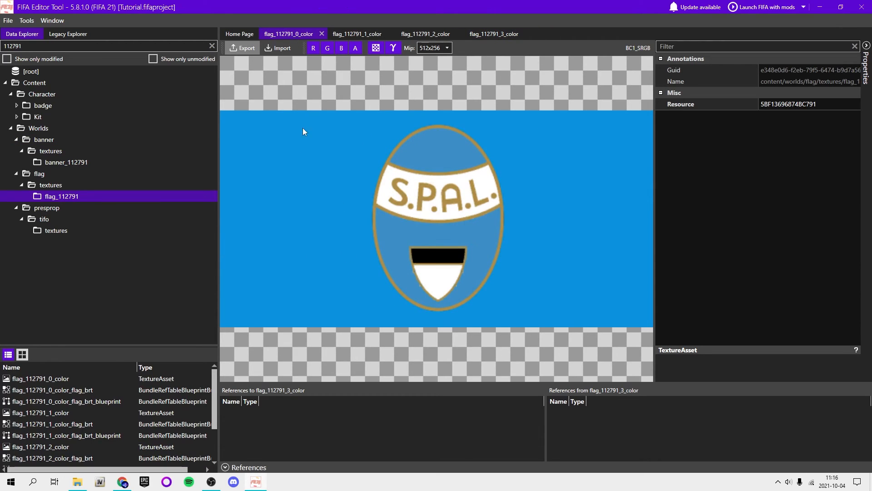
pyautogui.click(254, 48)
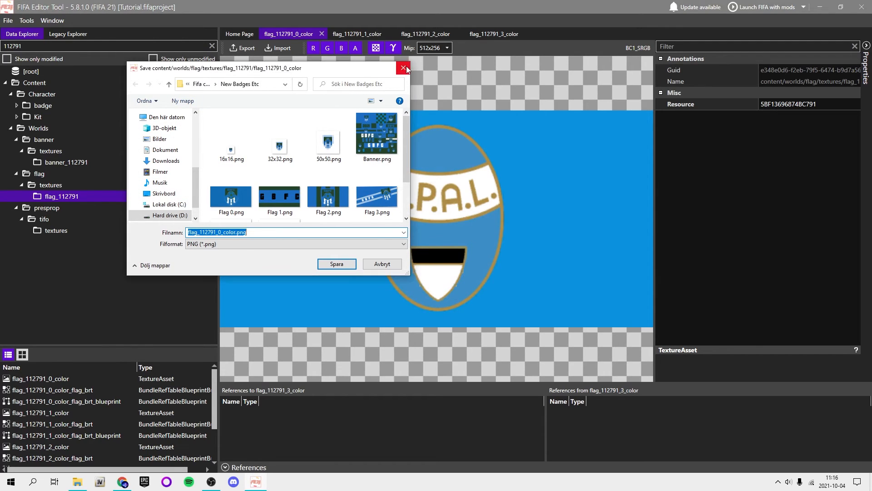
pyautogui.press('Return')
# - Show the desktop and launch Adobe Illustrator
pyautogui.press('super+d')
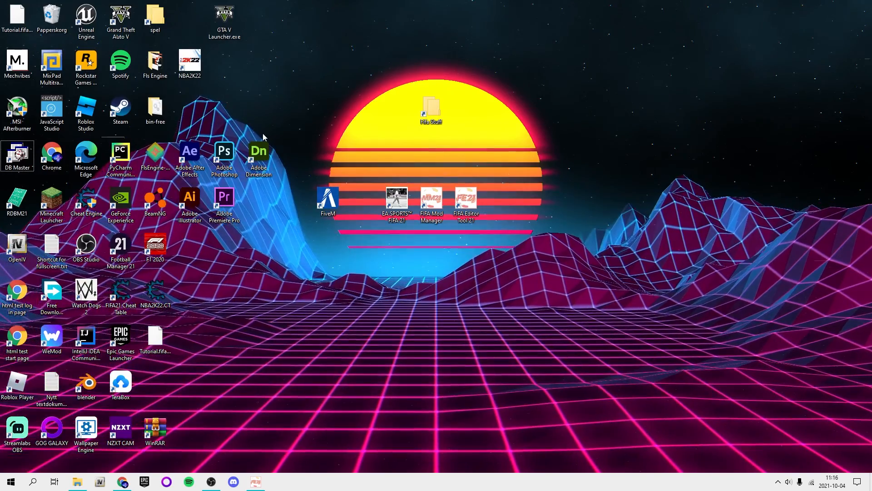
pyautogui.click(204, 200)
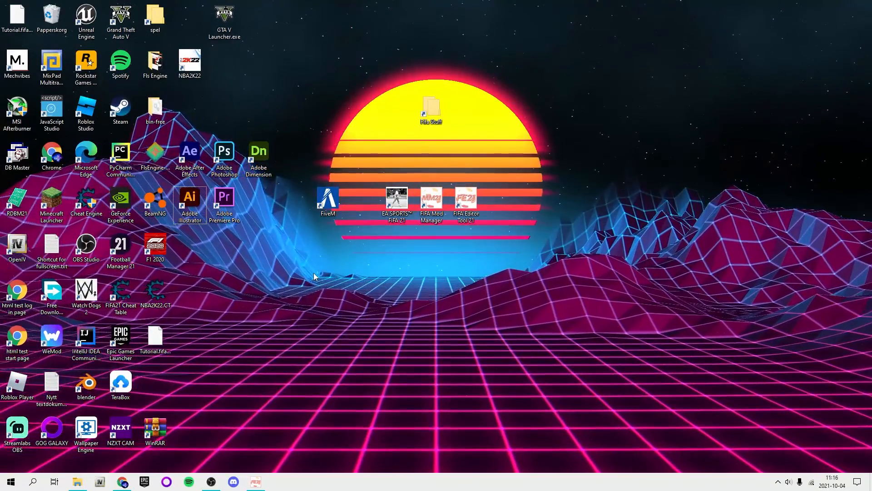
pyautogui.press('Return')
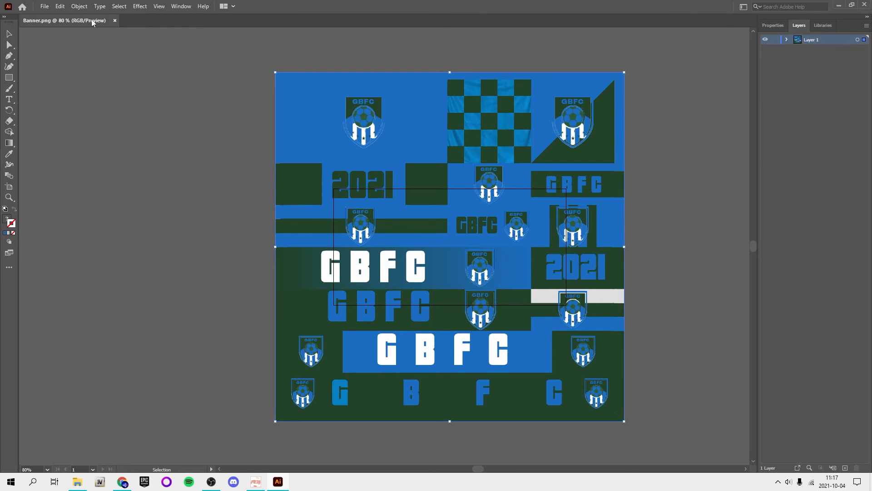
# - Open Flag 0.png, Flag 1.png, Flag 2.png and Flag 3.png together from the New Badges Etc folder and display Flag 0
pyautogui.click(45, 7)
pyautogui.click(48, 36)
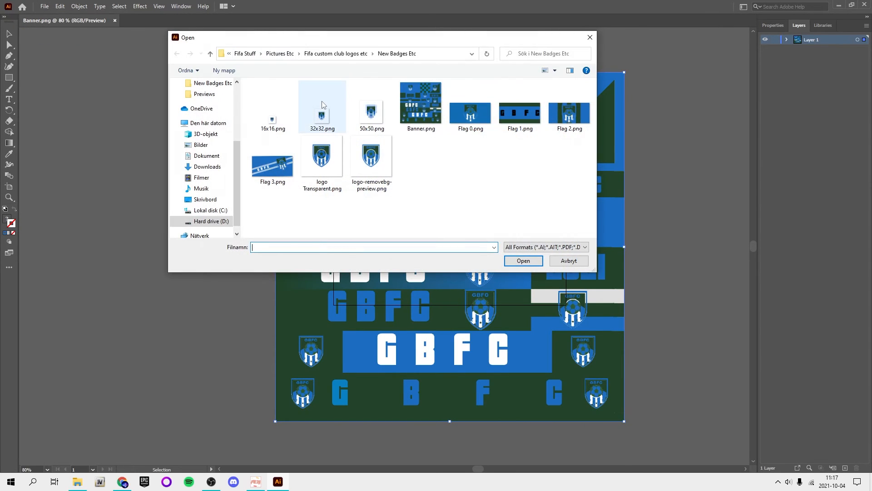
pyautogui.moveTo(571, 155); pyautogui.dragTo(450, 95)
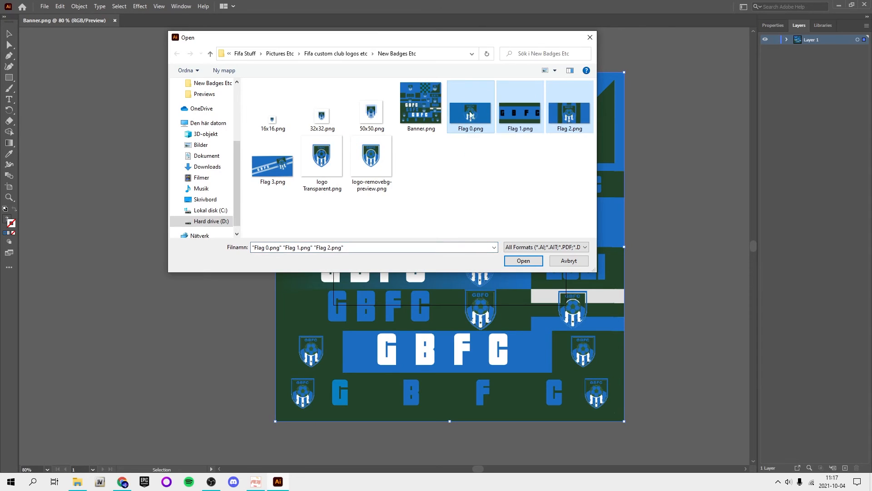
pyautogui.keyDown('ctrl'); pyautogui.click(273, 166); pyautogui.keyUp('ctrl')
pyautogui.press('Return')
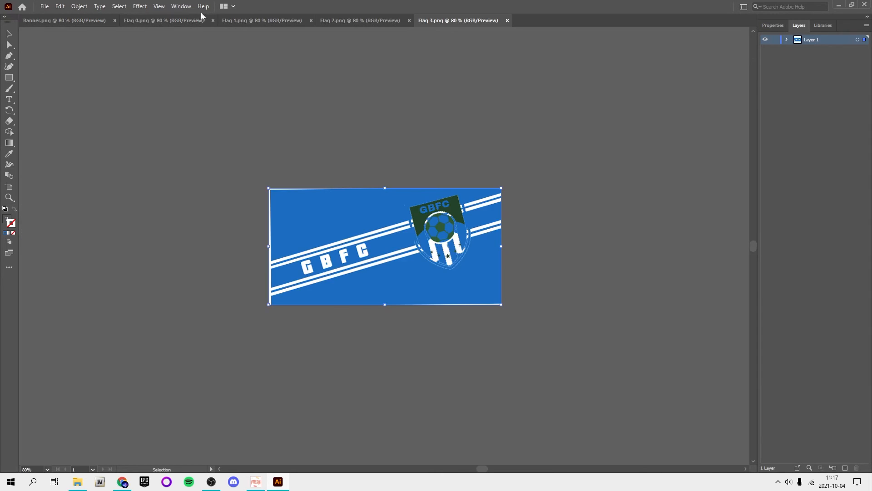
pyautogui.click(184, 21)
# - Switch to FIFA Editor Tool, cancel the pending flag export, and look through the four original flag textures
pyautogui.hotkey('alt', 'Tab')
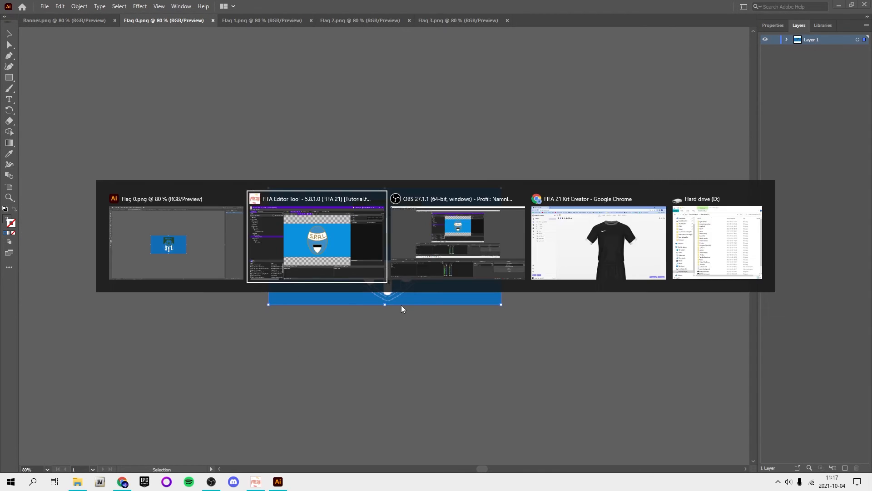
pyautogui.click(226, 49)
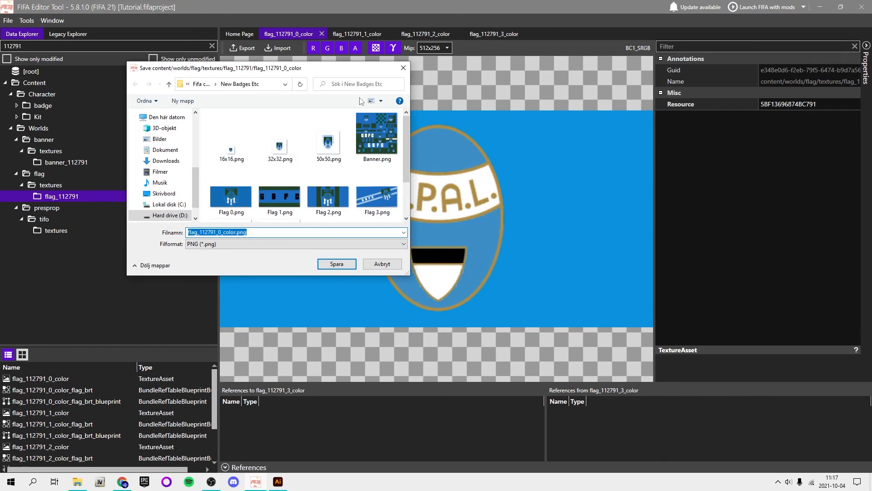
pyautogui.click(403, 68)
pyautogui.click(355, 33)
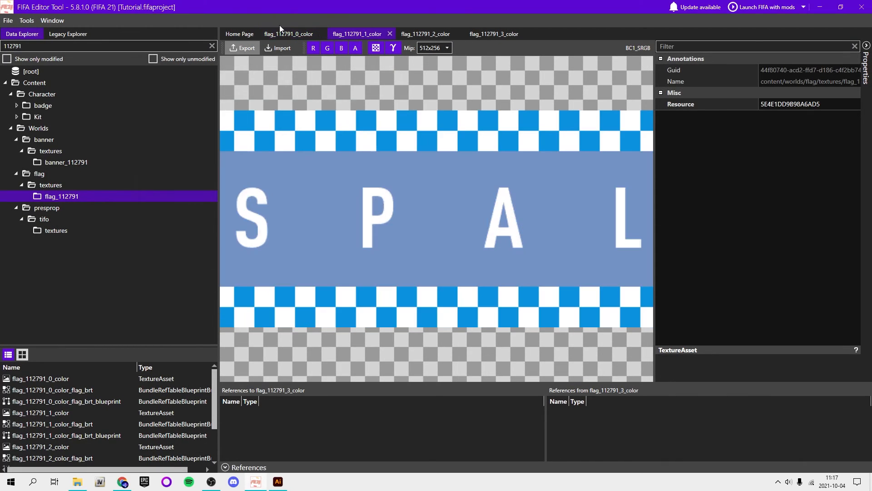
pyautogui.click(427, 34)
pyautogui.click(476, 36)
pyautogui.click(285, 34)
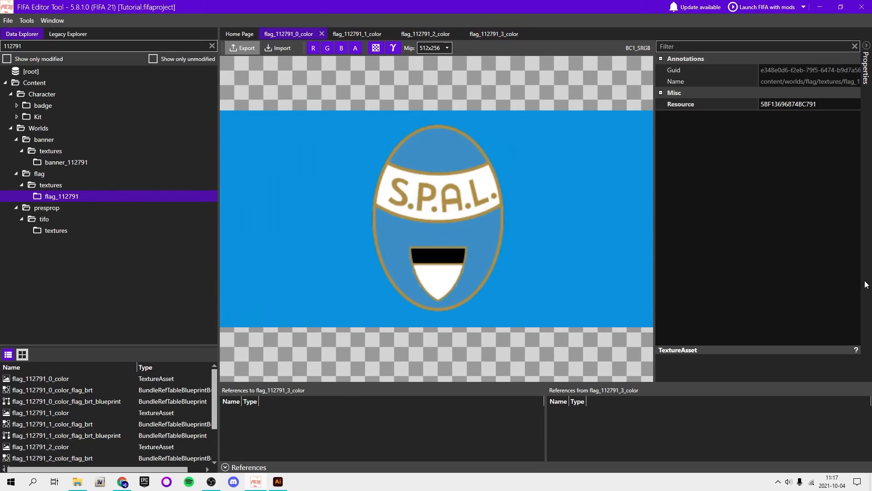
# - Switch to Adobe Illustrator and draw a Pen path about 256 px long down the left edge of Flag 0, from corner to corner
pyautogui.hotkey('alt', 'Tab')
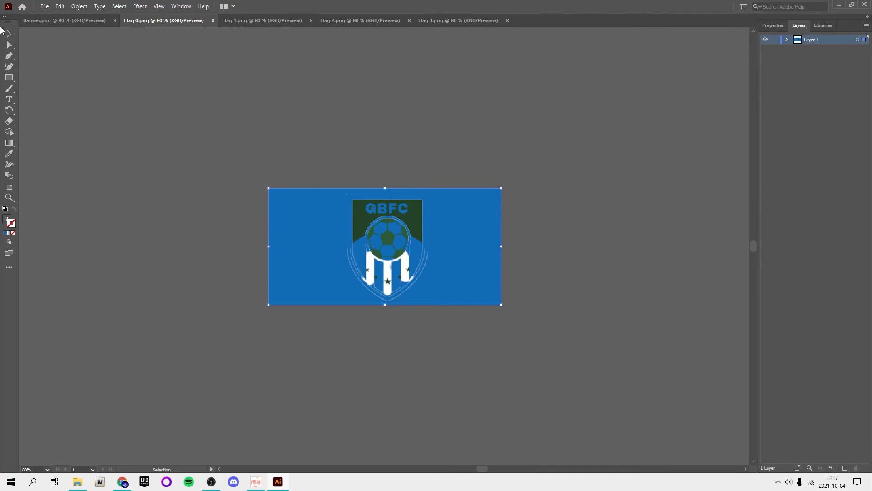
pyautogui.click(8, 56)
pyautogui.scroll(5, 277, 207)
pyautogui.scroll(5, 268, 187)
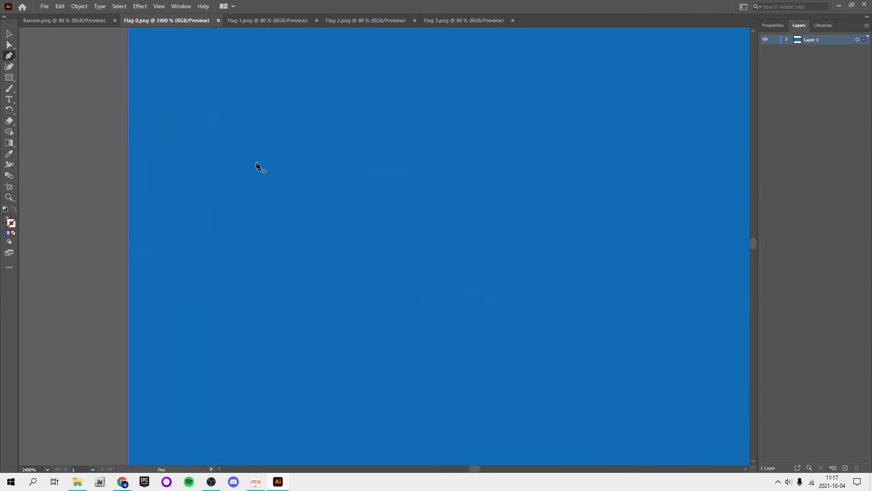
pyautogui.scroll(3, 259, 166)
pyautogui.scroll(-5, 146, 120)
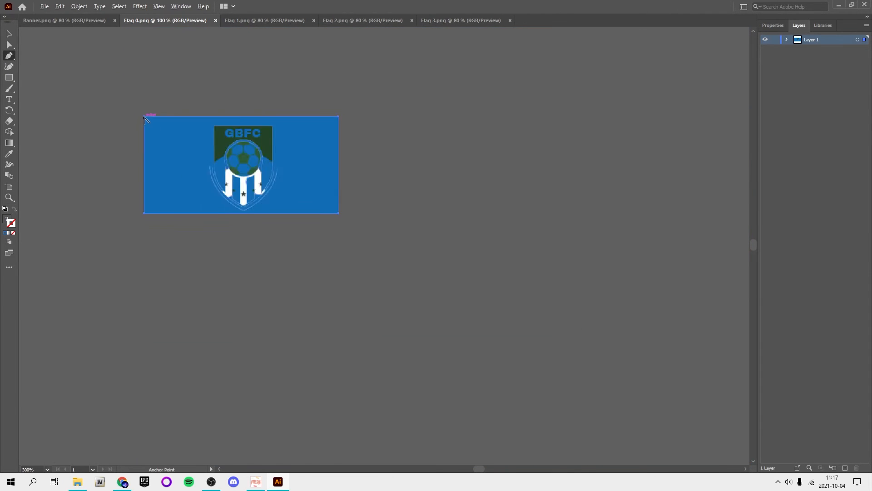
pyautogui.scroll(8, 144, 119)
pyautogui.scroll(-3, 127, 105)
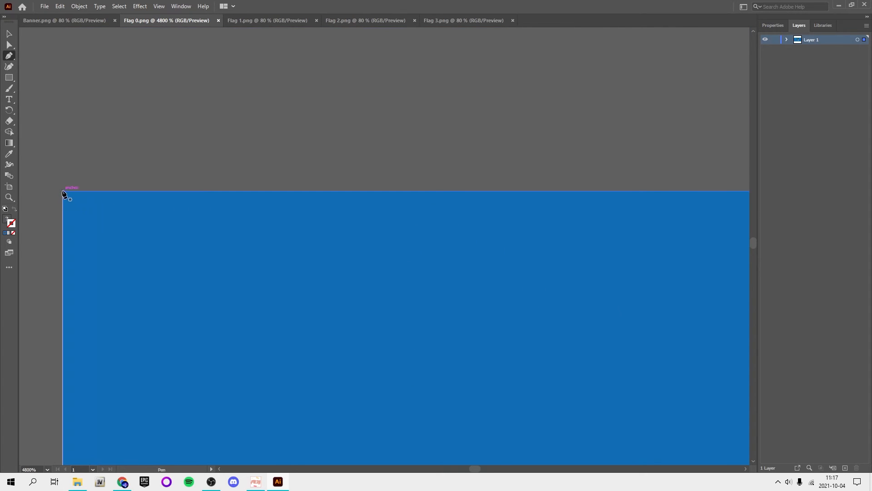
pyautogui.click(67, 191)
pyautogui.scroll(-4, 114, 233)
pyautogui.scroll(4, 101, 288)
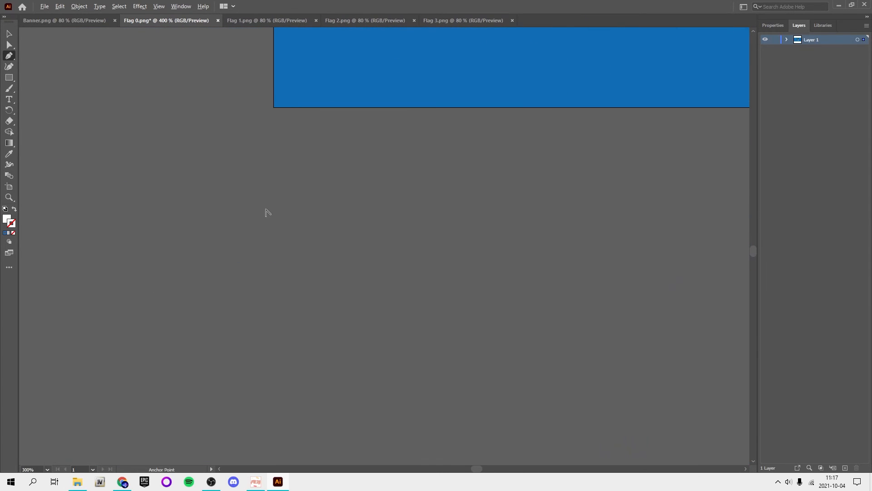
pyautogui.scroll(2, 322, 145)
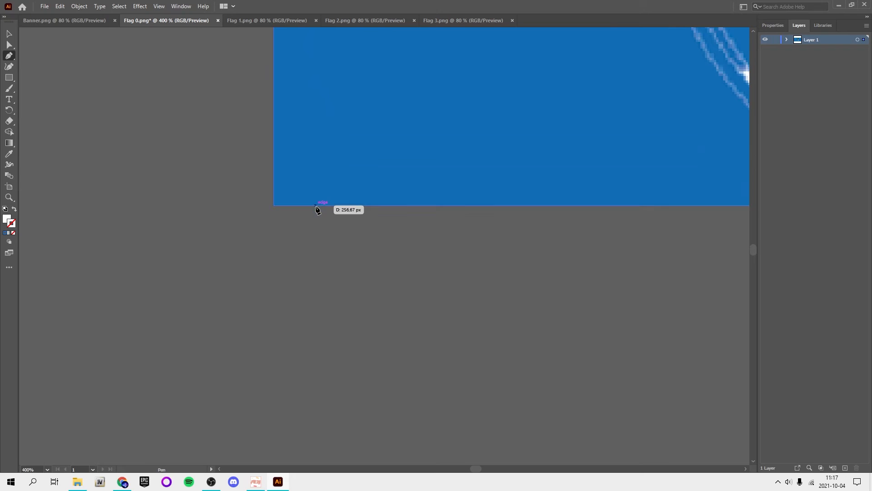
pyautogui.keyDown('shift'); pyautogui.click(317, 207); pyautogui.keyUp('shift')
pyautogui.scroll(-3, 377, 198)
pyautogui.scroll(3, 391, 193)
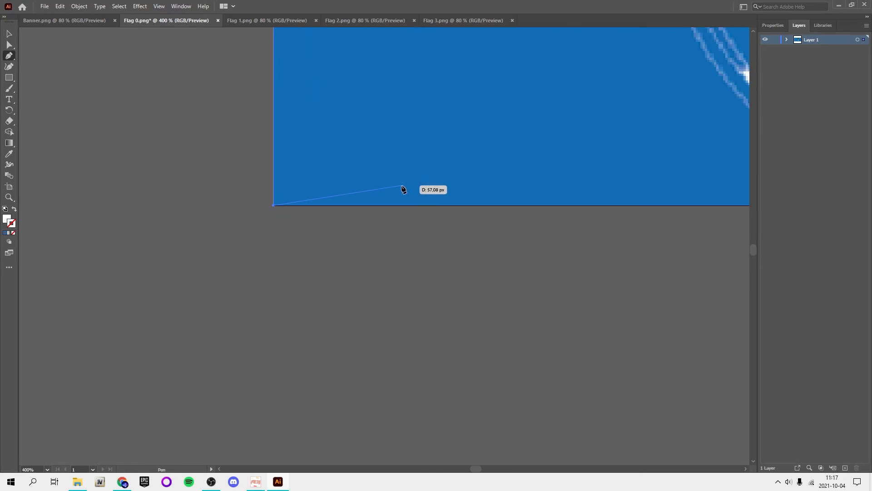
# - Continue the Pen path along the flag's bottom edge and up its right edge so the white shape covers the flag
pyautogui.hscroll(12, 432, 172)
pyautogui.hscroll(12, 472, 161)
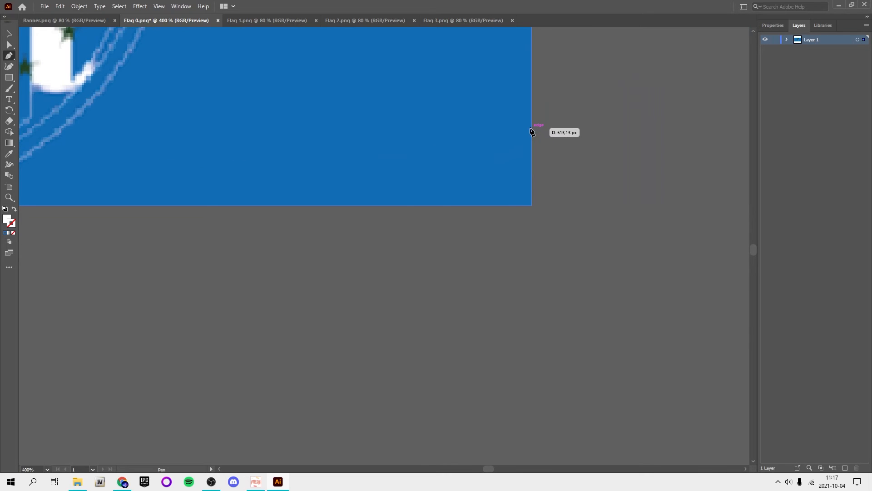
pyautogui.keyDown('shift'); pyautogui.click(532, 132); pyautogui.keyUp('shift')
pyautogui.scroll(7, 517, 146)
pyautogui.scroll(-5, 517, 148)
pyautogui.scroll(12, 516, 148)
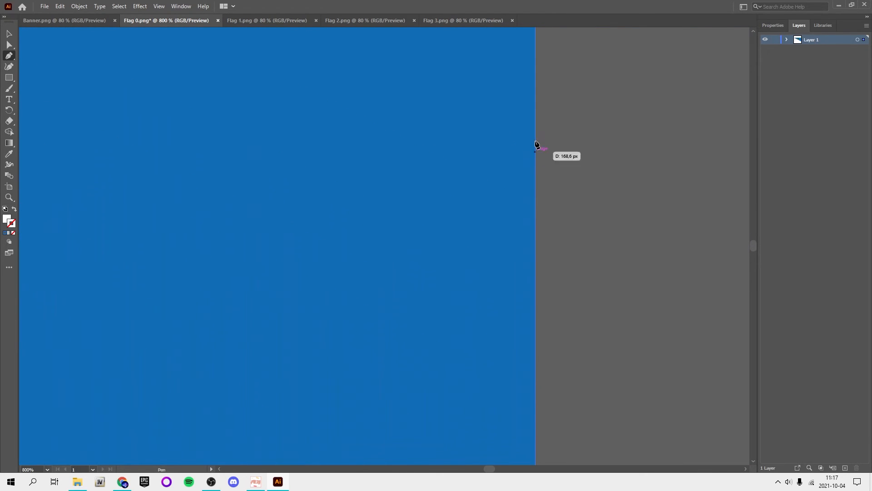
pyautogui.scroll(-4, 539, 139)
pyautogui.click(529, 98)
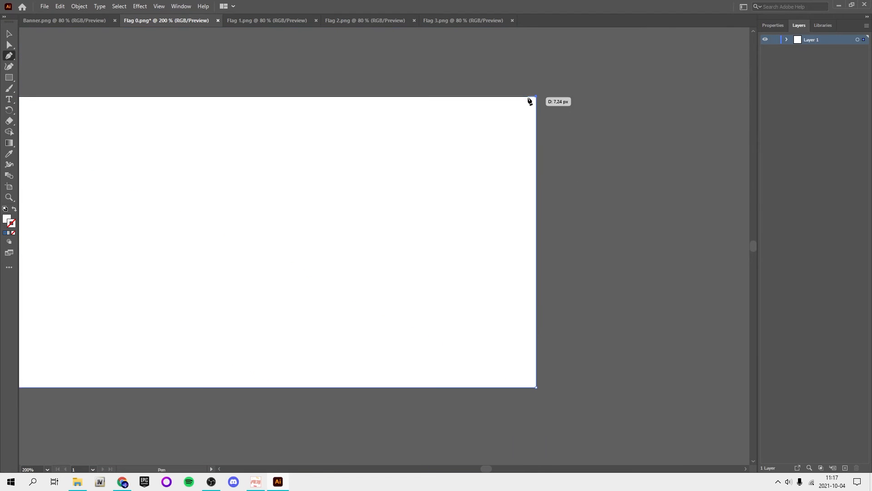
# - Fill the Flag 0 rectangle with a light blue picked from the CMYK spectrum
pyautogui.click(7, 37)
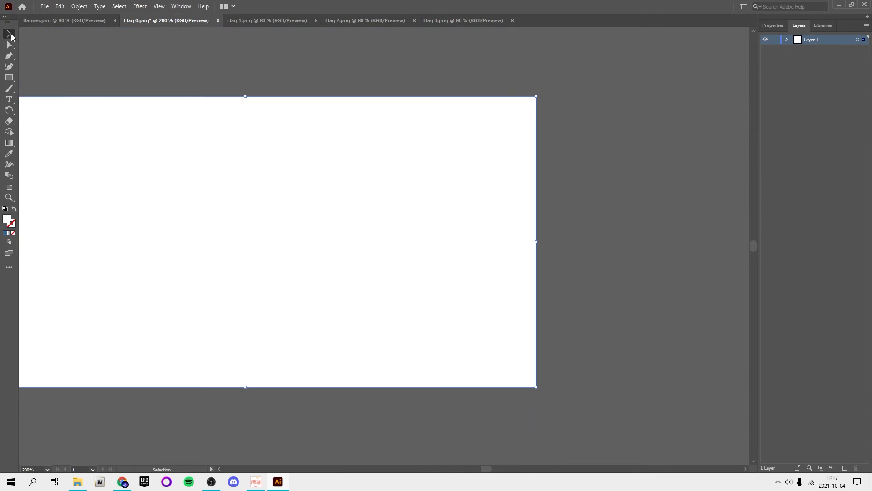
pyautogui.click(142, 84)
pyautogui.scroll(-2, 332, 178)
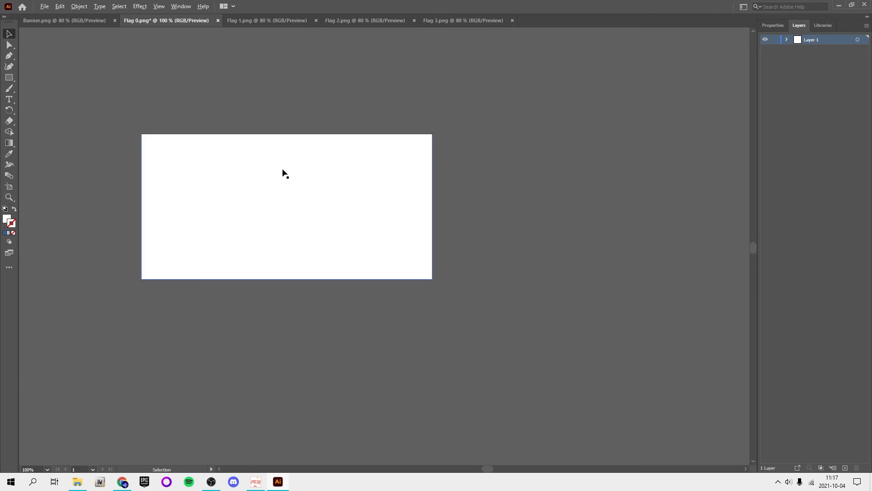
pyautogui.click(8, 220)
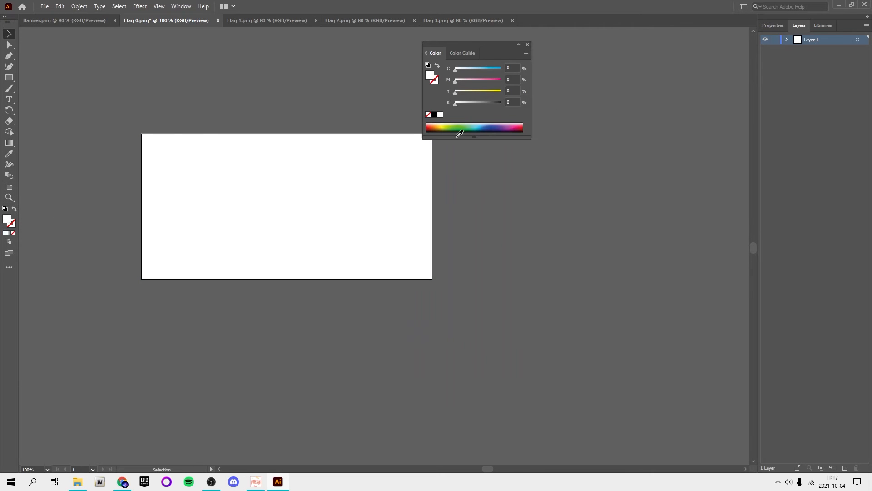
pyautogui.click(307, 172)
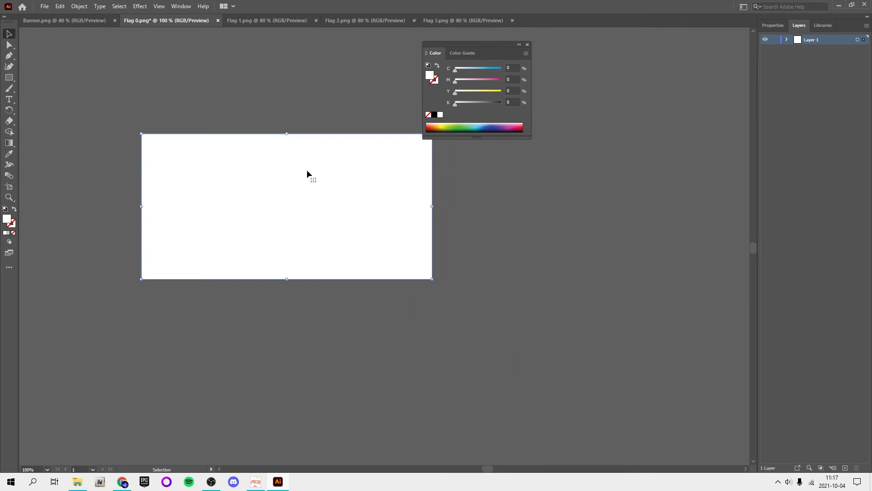
pyautogui.click(485, 124)
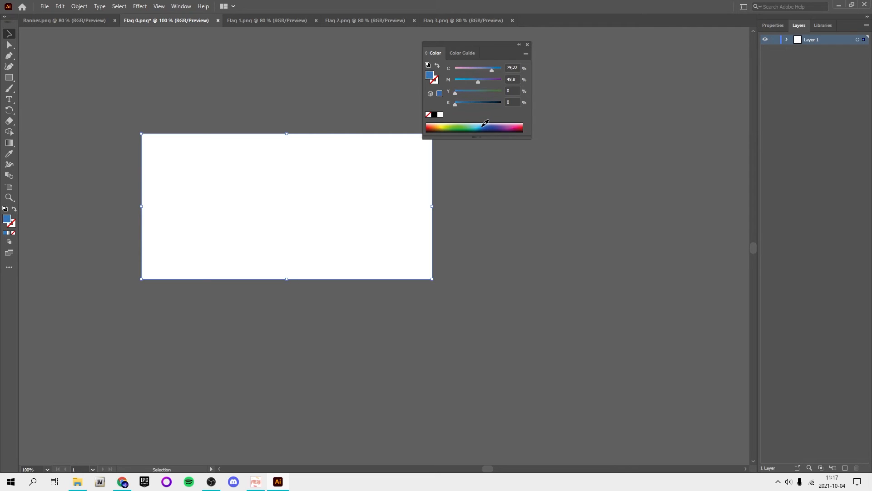
pyautogui.moveTo(485, 125); pyautogui.dragTo(485, 123)
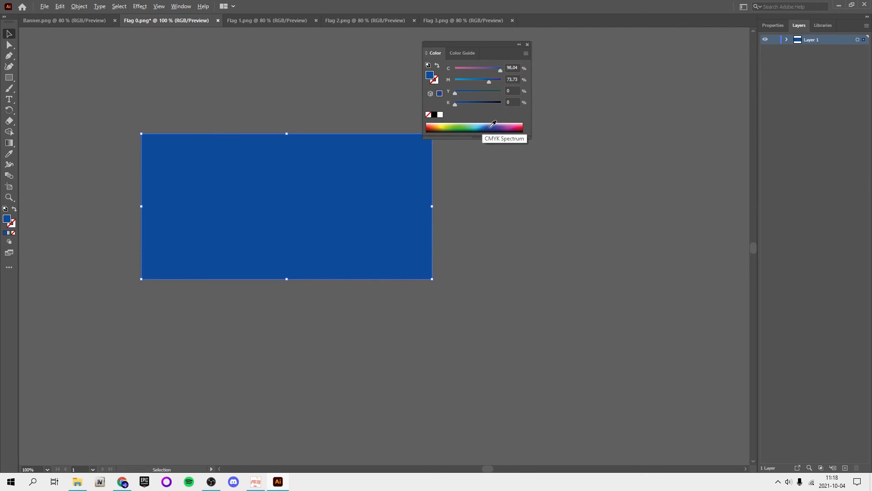
pyautogui.moveTo(493, 124); pyautogui.dragTo(484, 124)
pyautogui.click(520, 45)
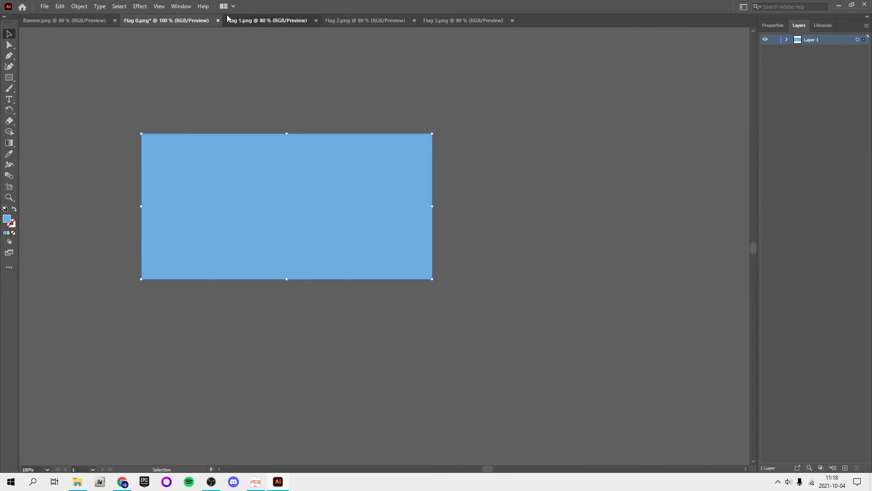
# - Sample the blue band in Flag 1.png with the Eyedropper and copy the hex code of that fill
pyautogui.click(266, 20)
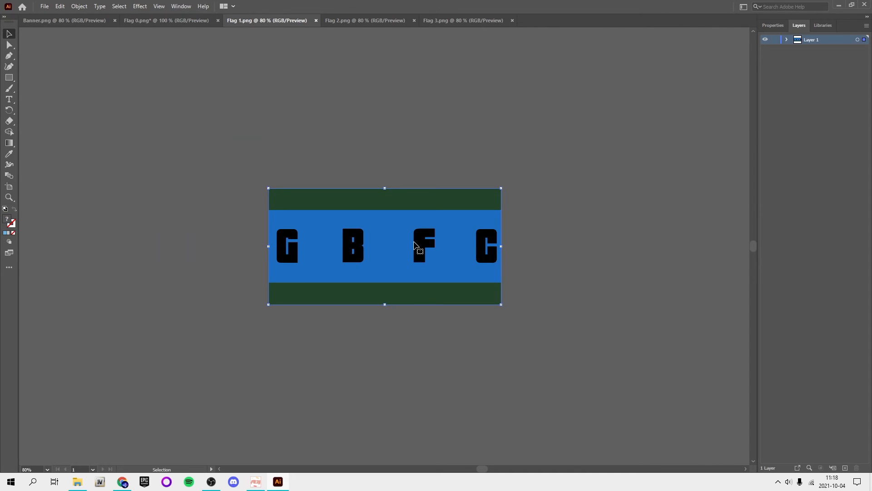
pyautogui.press('i')
pyautogui.click(383, 232)
pyautogui.click(178, 23)
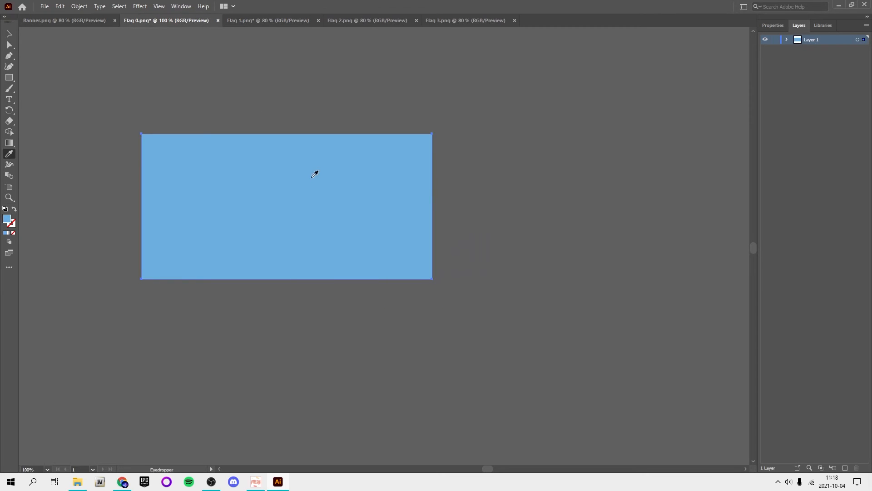
pyautogui.click(266, 20)
pyautogui.doubleClick(4, 220)
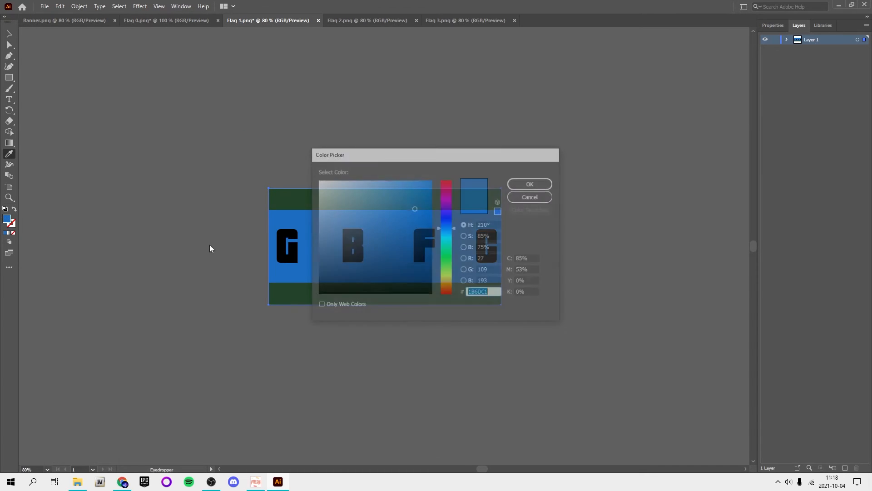
pyautogui.click(533, 181)
# - Set the Flag 0 rectangle's fill to hex 1B6DC1 and deselect the rectangle
pyautogui.click(173, 20)
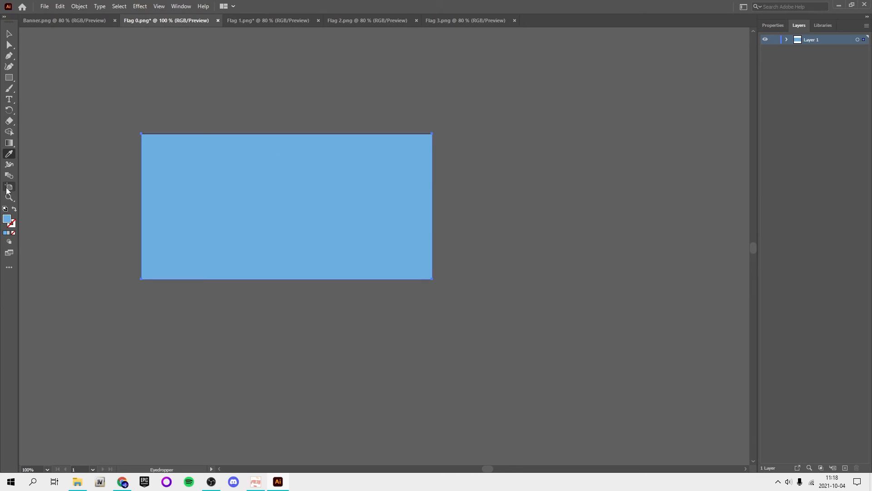
pyautogui.doubleClick(6, 220)
pyautogui.write('1B6DC1')
pyautogui.click(532, 184)
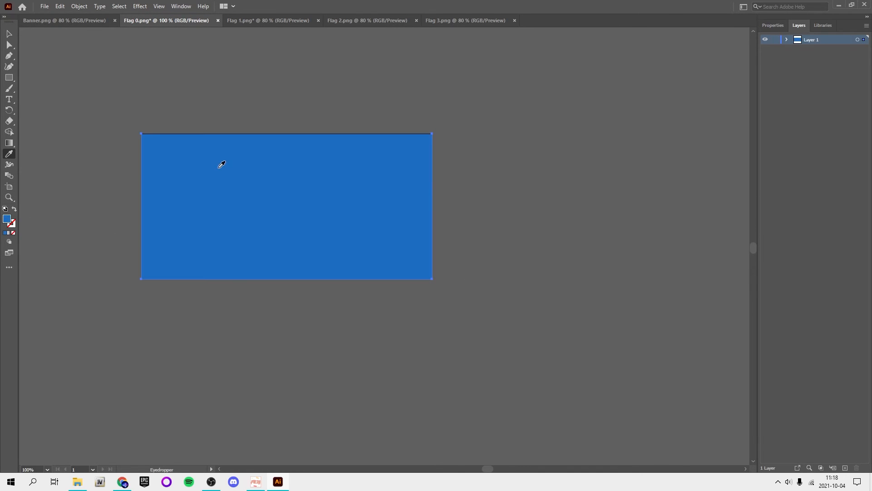
pyautogui.press('v')
pyautogui.click(62, 62)
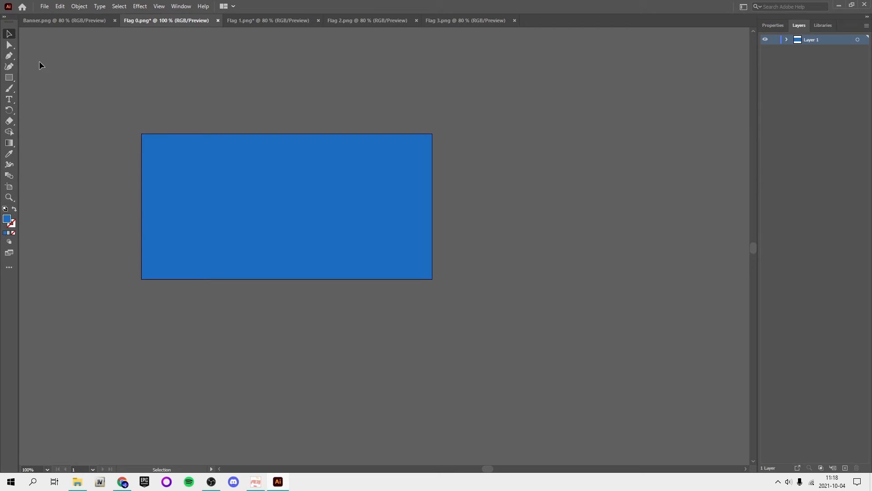
# - Check the Banner.png design, return to Flag 0, and place logo-removebg-preview.png from the New Badges Etc folder on the blue rectangle
pyautogui.click(58, 20)
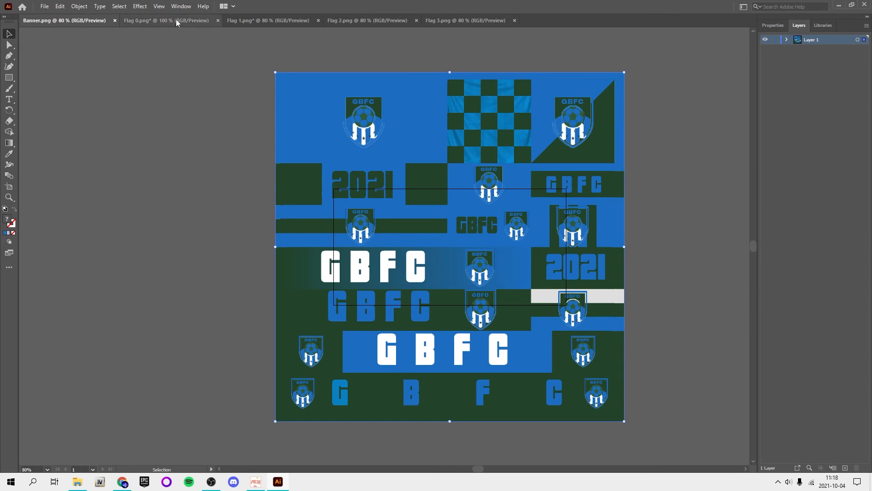
pyautogui.click(154, 20)
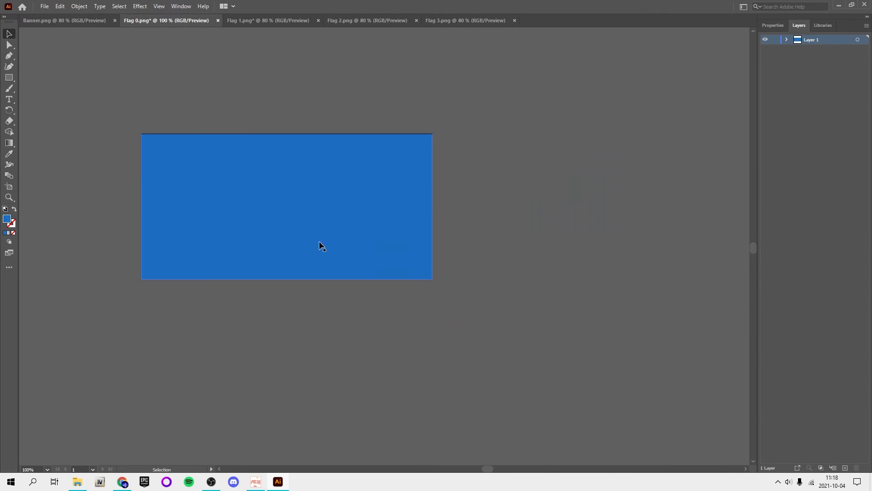
pyautogui.hscroll(-5, 355, 241)
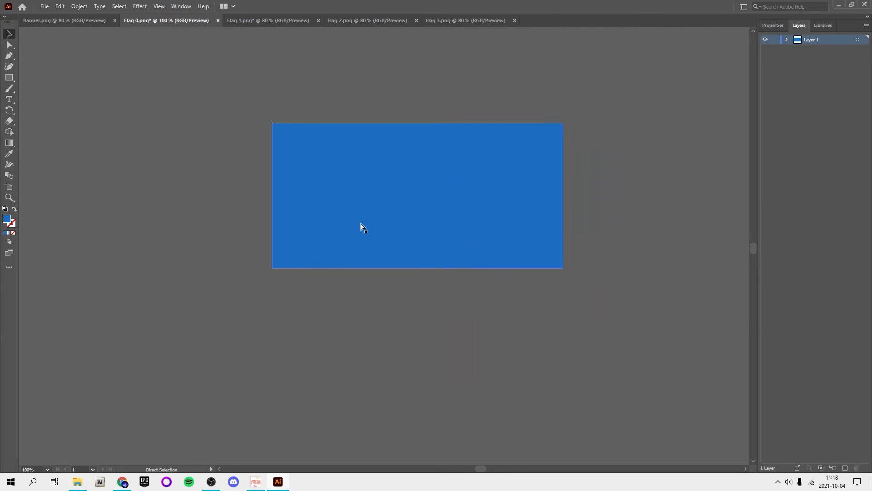
pyautogui.hscroll(1, 363, 227)
pyautogui.click(45, 7)
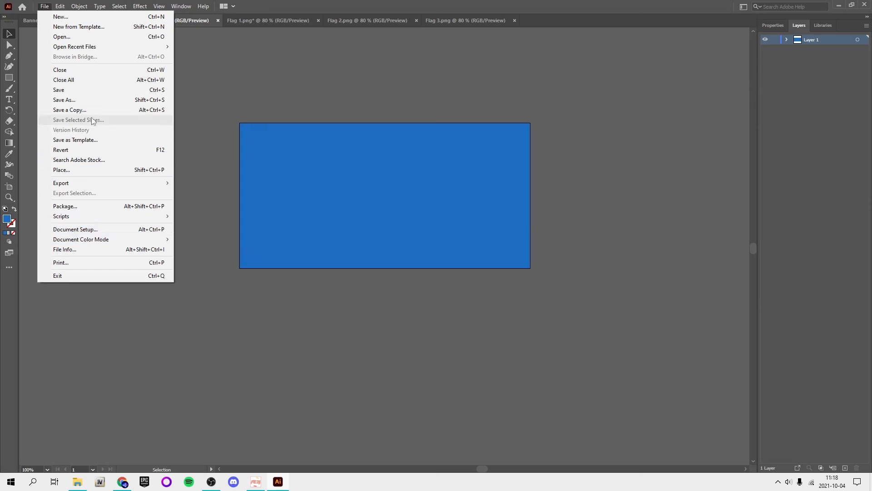
pyautogui.click(68, 170)
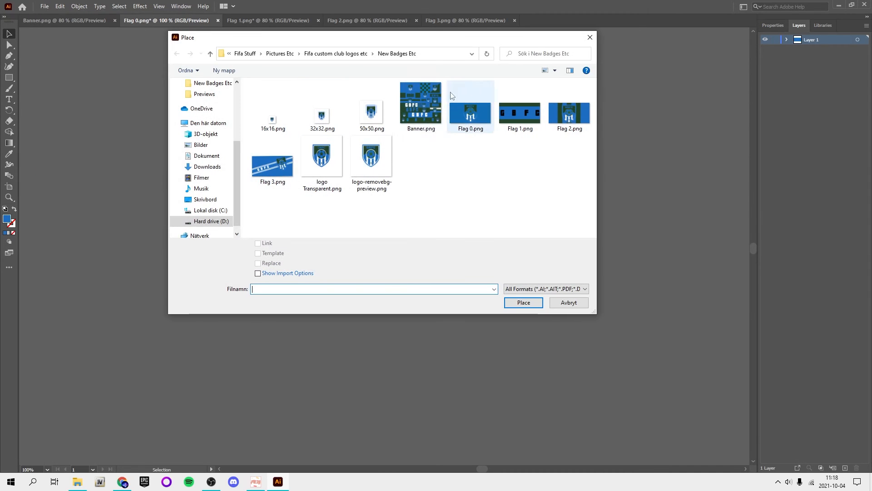
pyautogui.doubleClick(388, 159)
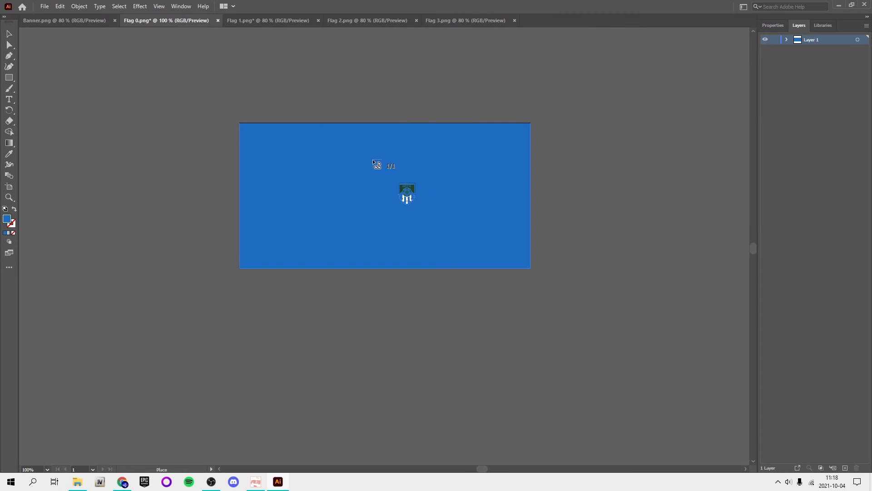
pyautogui.click(326, 137)
# - Move the placed club badge to roughly the centre of the blue flag
pyautogui.moveTo(449, 187); pyautogui.dragTo(421, 173)
pyautogui.scroll(7, 447, 222)
pyautogui.scroll(-9, 447, 223)
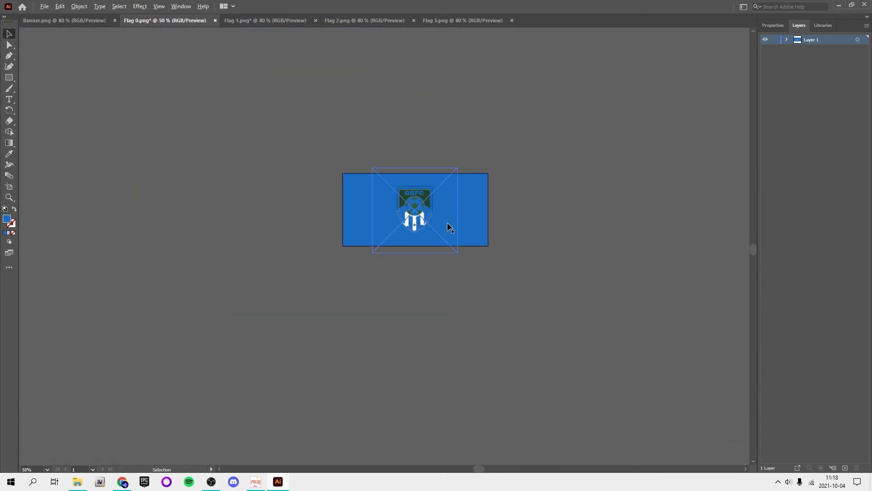
# - Close Flag 0.png without saving its changes
pyautogui.scroll(4, 447, 222)
pyautogui.scroll(-1, 447, 222)
pyautogui.click(44, 6)
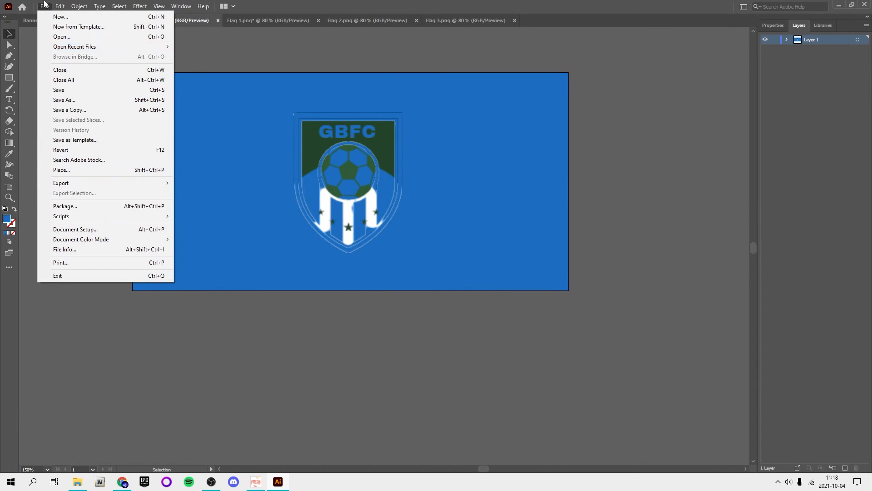
pyautogui.click(44, 6)
pyautogui.click(217, 20)
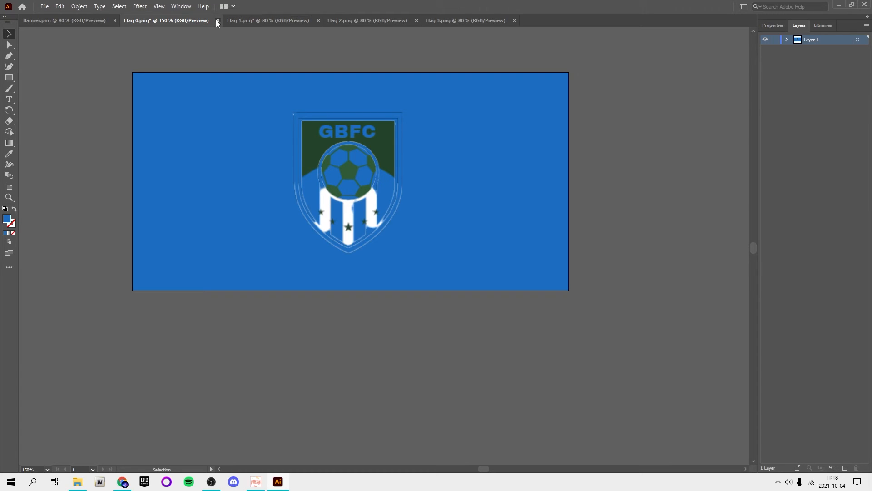
pyautogui.click(493, 253)
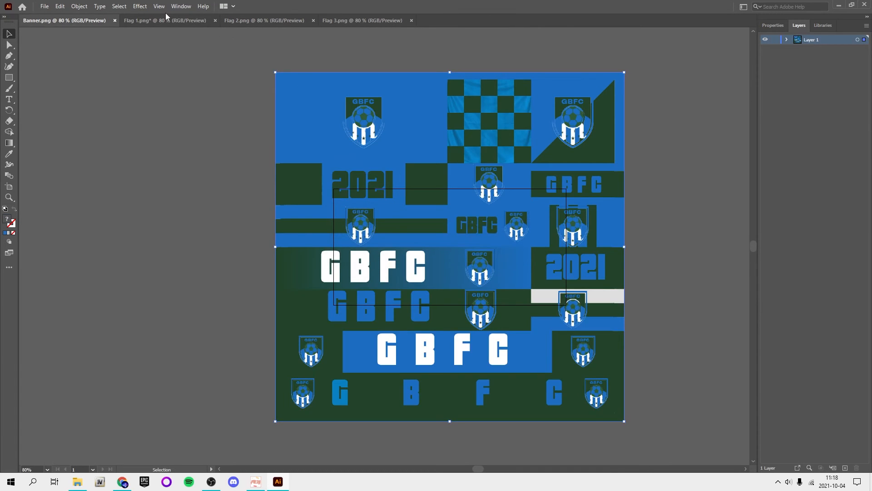
# - Examine the Flag 1.png design up close, checking the green bands, blue centre and G B F C lettering
pyautogui.click(166, 18)
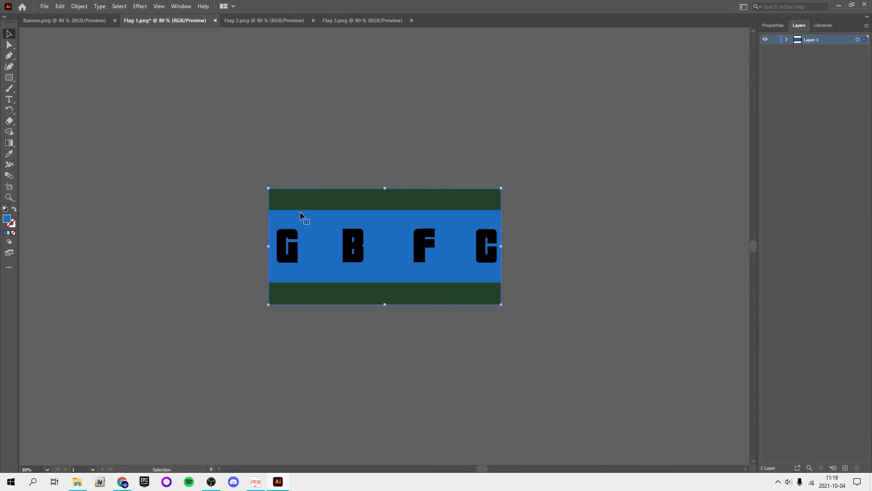
pyautogui.scroll(5, 292, 221)
pyautogui.scroll(-5, 199, 212)
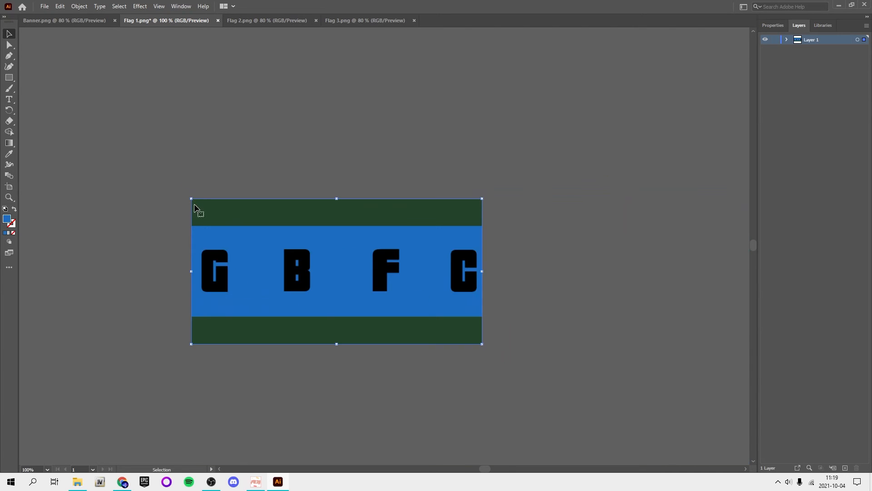
pyautogui.scroll(5, 196, 207)
pyautogui.scroll(-4, 567, 249)
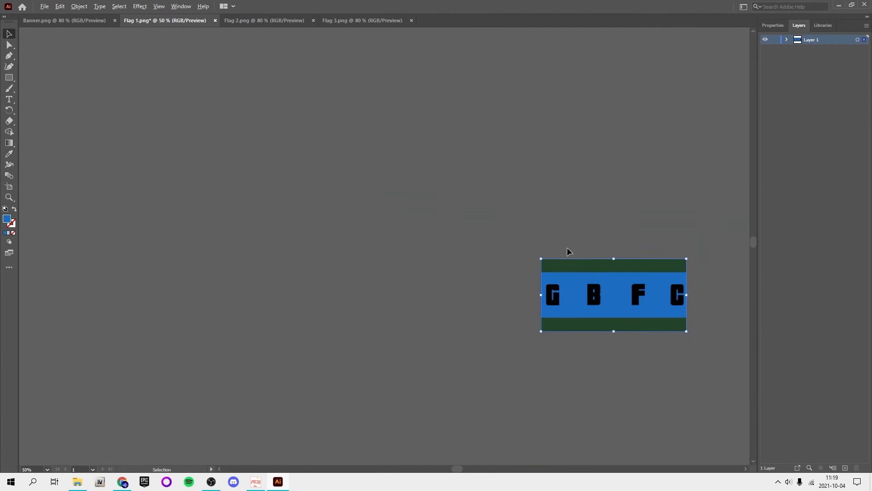
pyautogui.scroll(3, 537, 261)
pyautogui.scroll(-1, 496, 251)
pyautogui.scroll(-4, 496, 249)
pyautogui.hscroll(12, 484, 221)
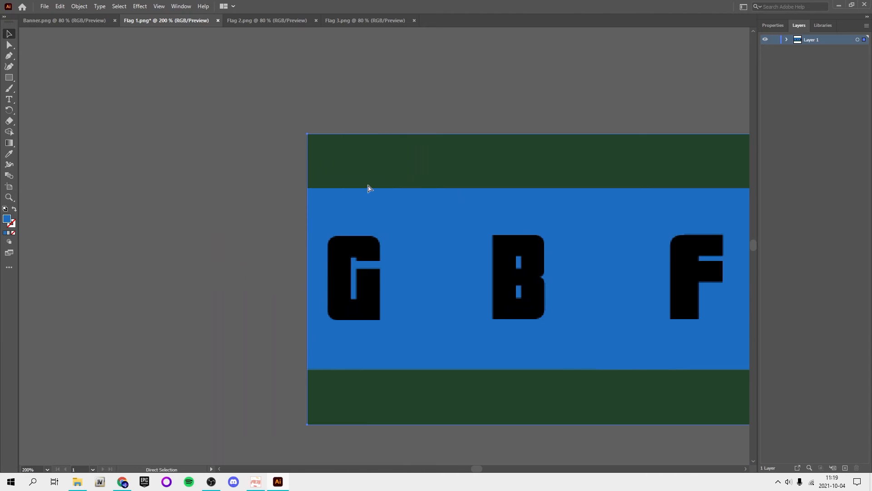
pyautogui.hscroll(9, 386, 248)
pyautogui.hscroll(7, 406, 251)
pyautogui.press('v')
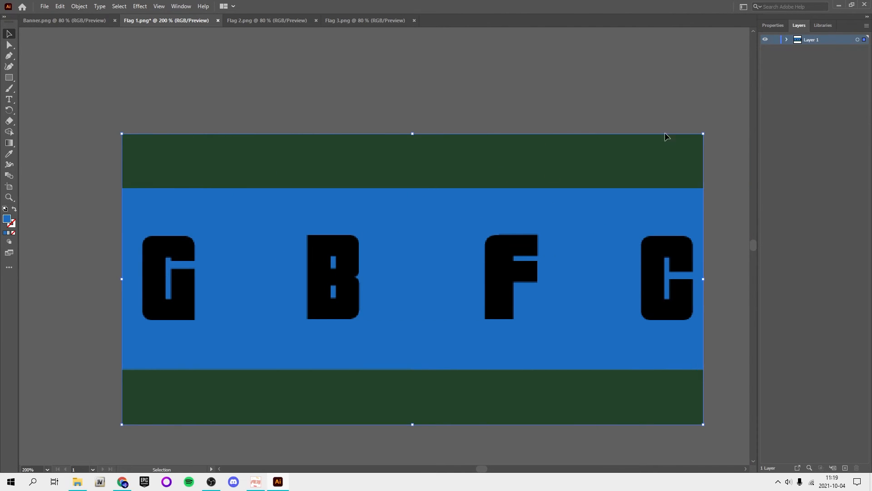
pyautogui.scroll(-2, 160, 255)
pyautogui.hscroll(3, 164, 258)
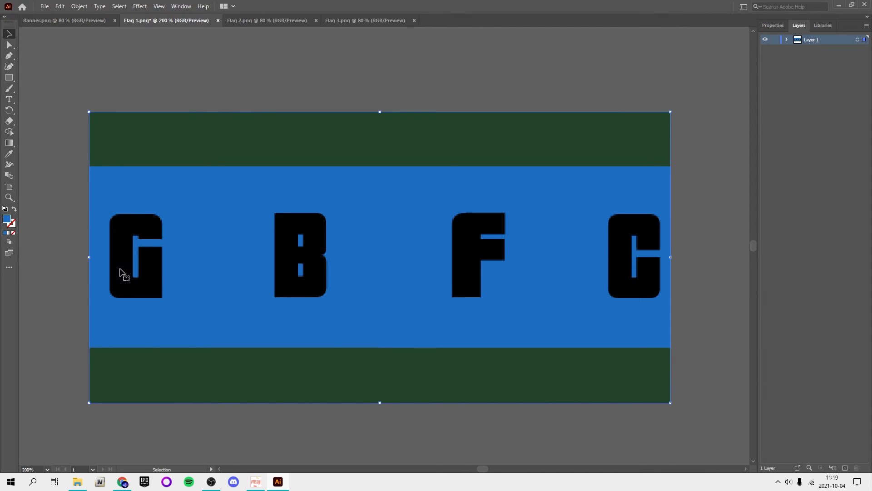
# - Add separate text objects "G" and "B" over the first two letters on the flag
pyautogui.press('t')
pyautogui.click(124, 244)
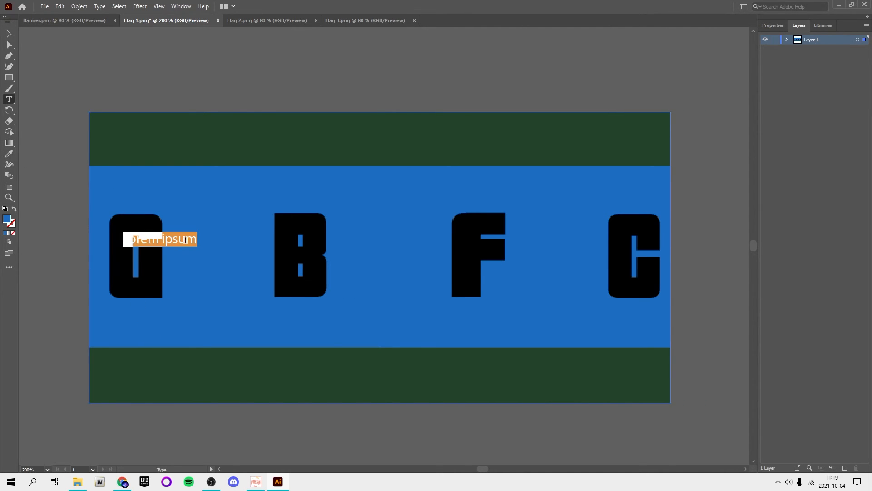
pyautogui.write('G')
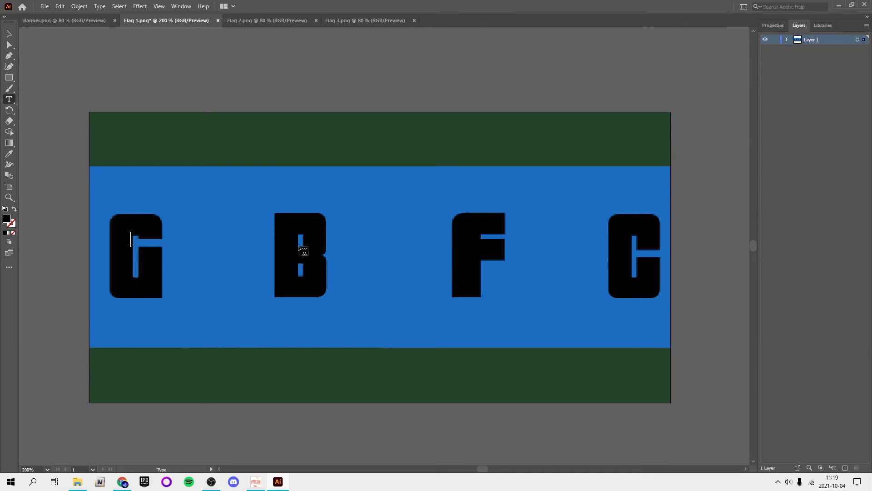
pyautogui.keyDown('shift'); pyautogui.click(298, 246); pyautogui.keyUp('shift')
pyautogui.write('B')
pyautogui.press('Escape')
pyautogui.click(159, 99)
pyautogui.scroll(-5, 506, 237)
pyautogui.scroll(1, 100, 259)
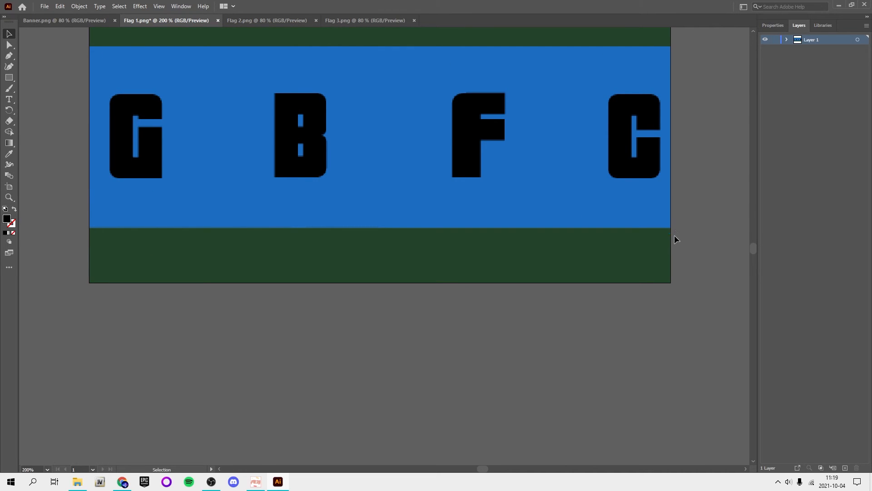
pyautogui.scroll(3, 680, 258)
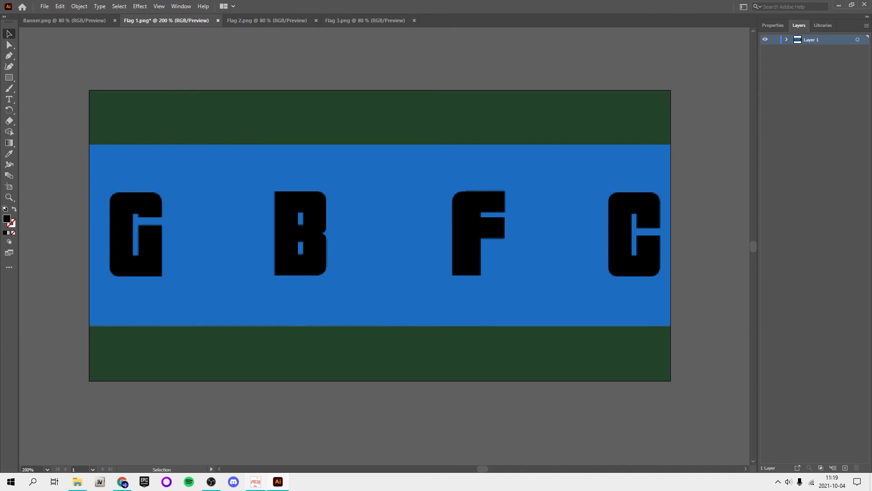
# - Switch to FIFA Editor Tool, view the flag_112791_1_color texture, enlarge the asset list and return to Illustrator
pyautogui.click(256, 483)
pyautogui.click(357, 34)
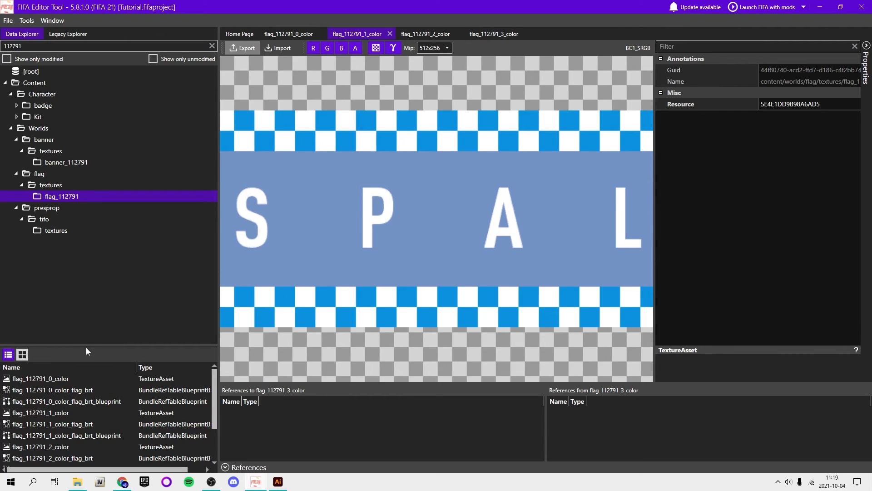
pyautogui.moveTo(85, 346); pyautogui.dragTo(91, 290)
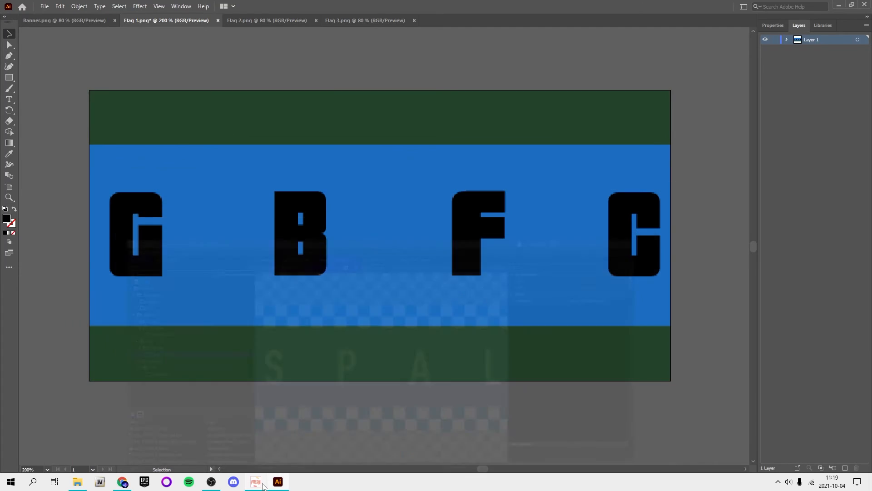
pyautogui.click(278, 482)
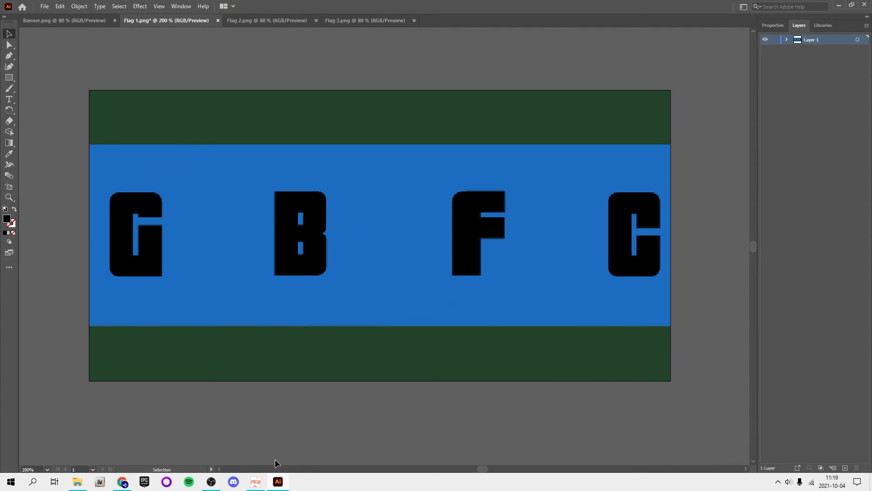
# - Look over the Banner.png design, and close Flag 1.png without saving its changes
pyautogui.click(87, 21)
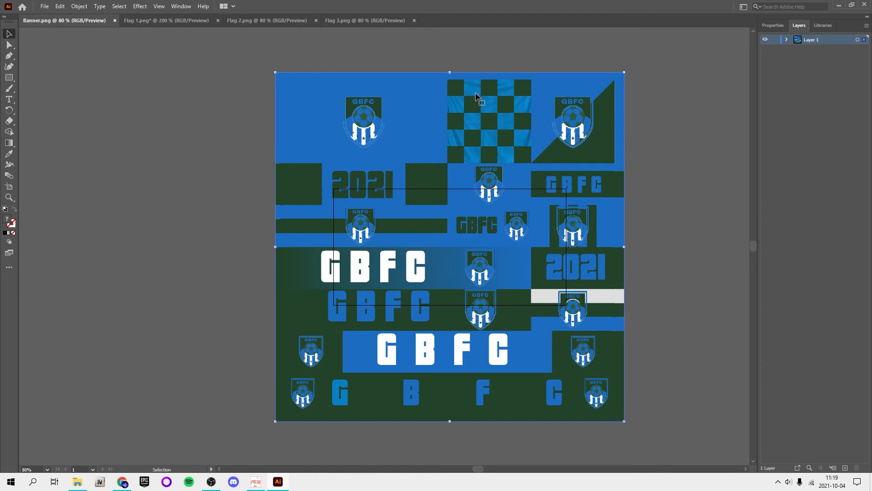
pyautogui.click(182, 20)
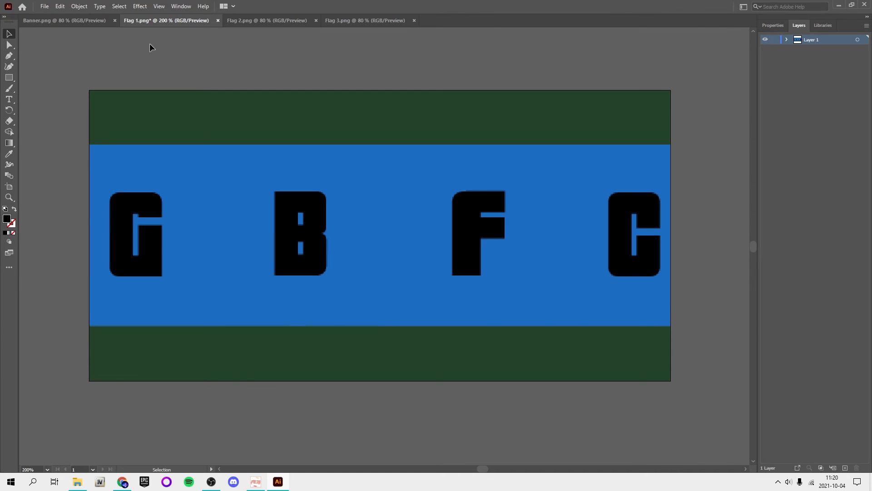
pyautogui.click(217, 21)
pyautogui.click(486, 255)
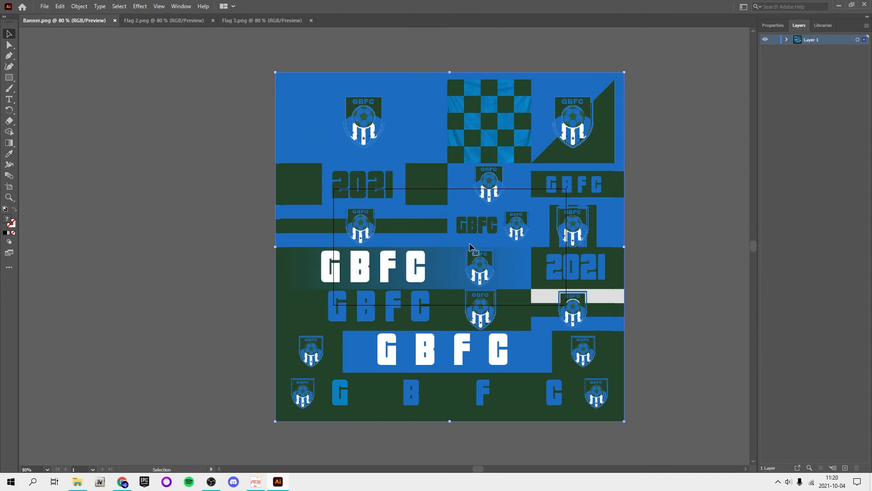
# - Examine the Flag 2.png design up close, checking the vertical stripes and the central GBFC crest
pyautogui.click(164, 23)
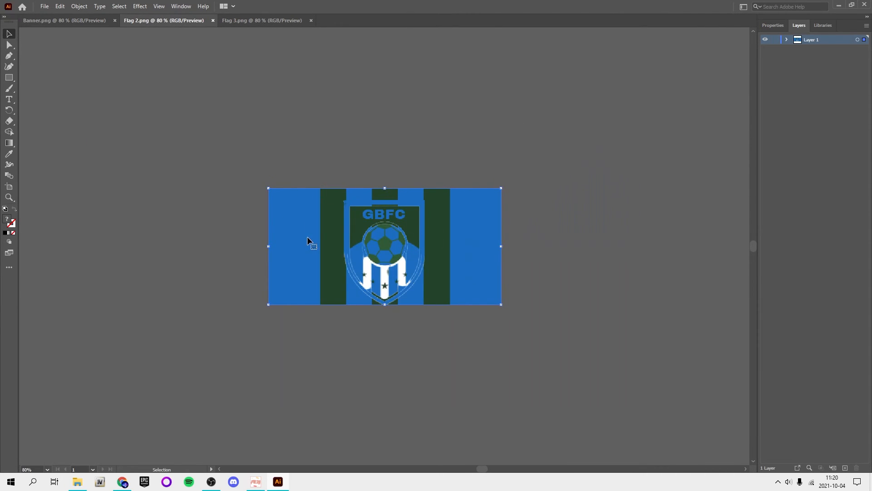
pyautogui.scroll(6, 306, 227)
pyautogui.scroll(-6, 305, 227)
pyautogui.scroll(2, 303, 226)
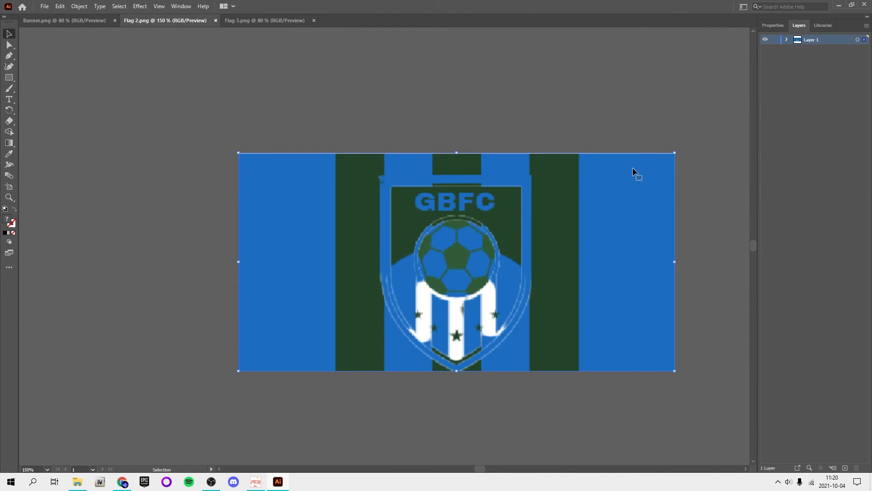
pyautogui.scroll(2, 461, 166)
pyautogui.scroll(-4, 277, 177)
pyautogui.scroll(2, 276, 177)
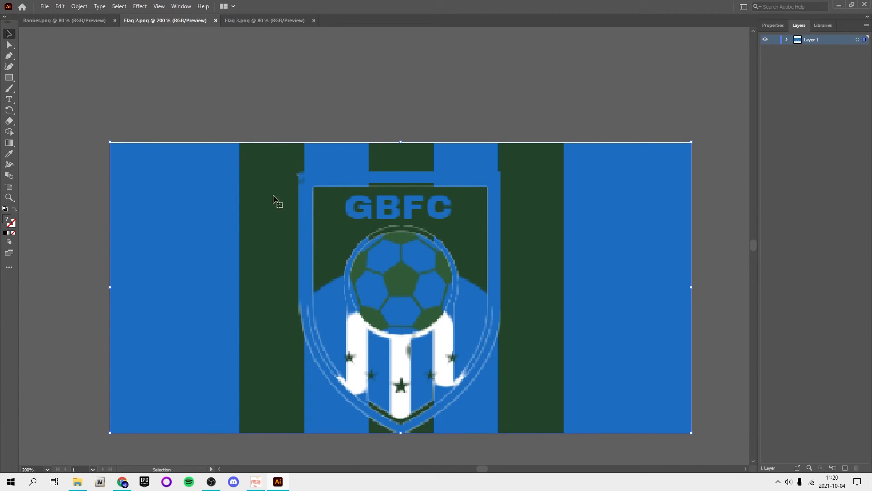
# - Compare Flag 2.png with the original flag_112791_2_color texture in FIFA Editor Tool
pyautogui.hotkey('alt', 'Tab')
pyautogui.click(444, 34)
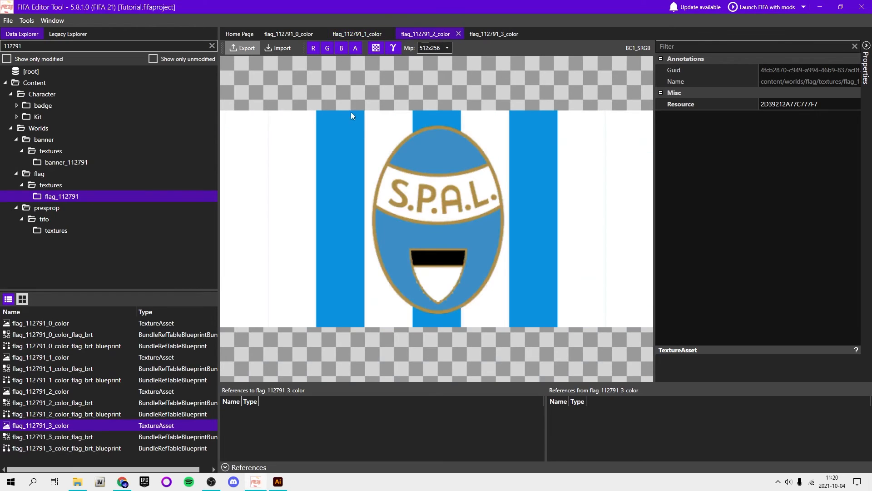
pyautogui.hotkey('alt', 'Tab')
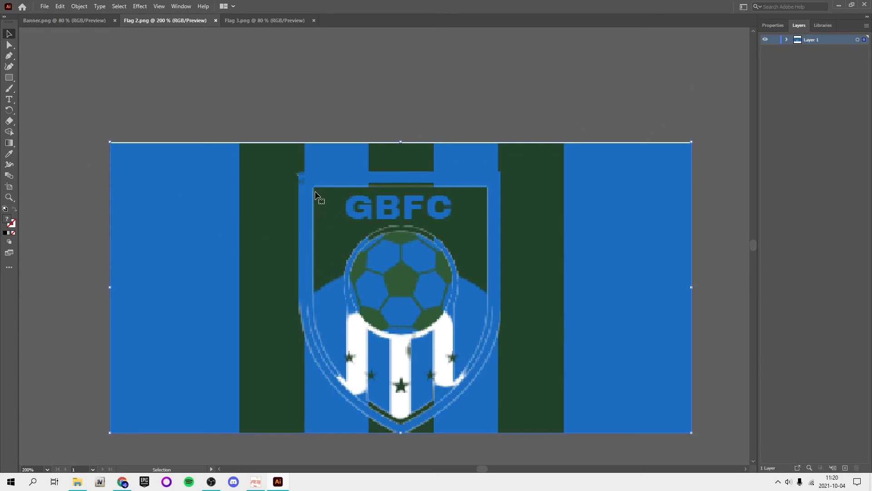
pyautogui.hotkey('alt', 'Tab')
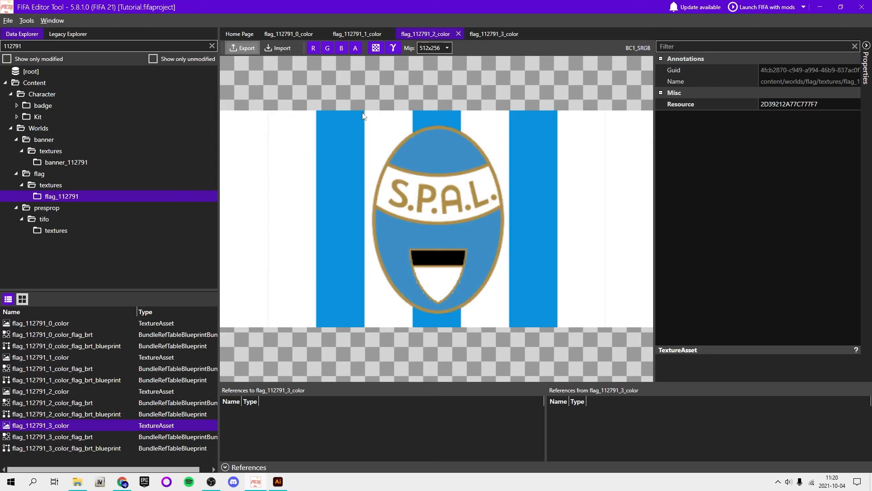
pyautogui.hotkey('alt', 'Tab')
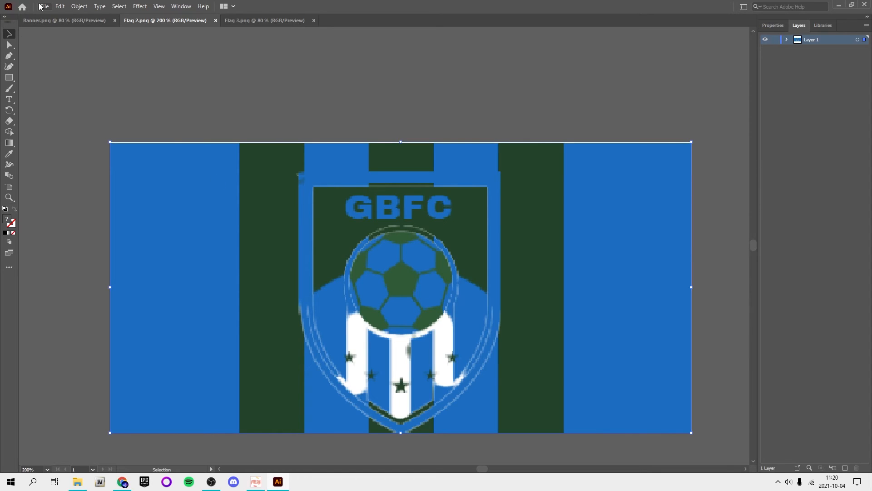
# - Close the Flag 2.png document and bring up Flag 3.png
pyautogui.hotkey('alt', 'f')
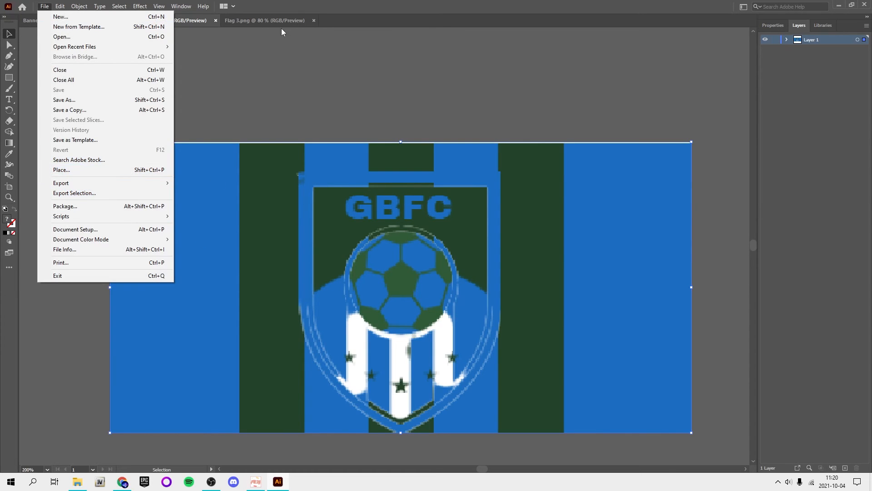
pyautogui.click(274, 15)
pyautogui.click(273, 17)
pyautogui.click(216, 21)
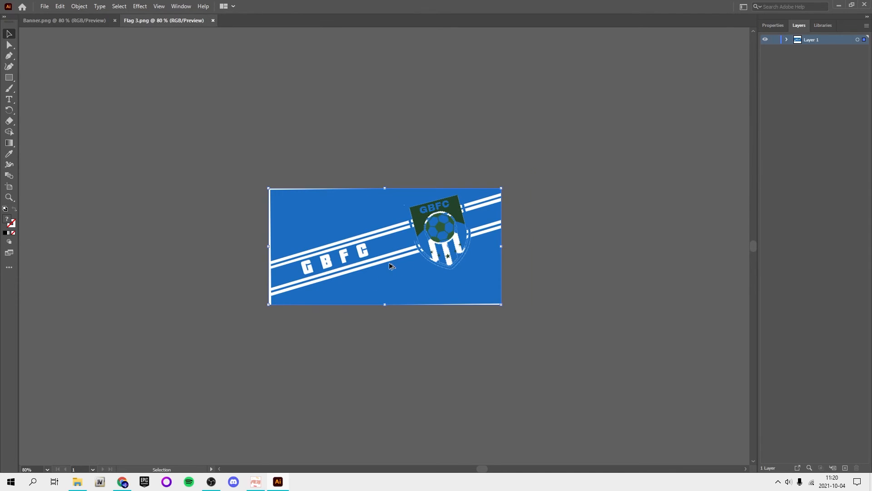
# - Examine the Flag 3.png design up close, switching briefly to FIFA Editor Tool and back
pyautogui.scroll(5, 384, 265)
pyautogui.scroll(-3, 385, 265)
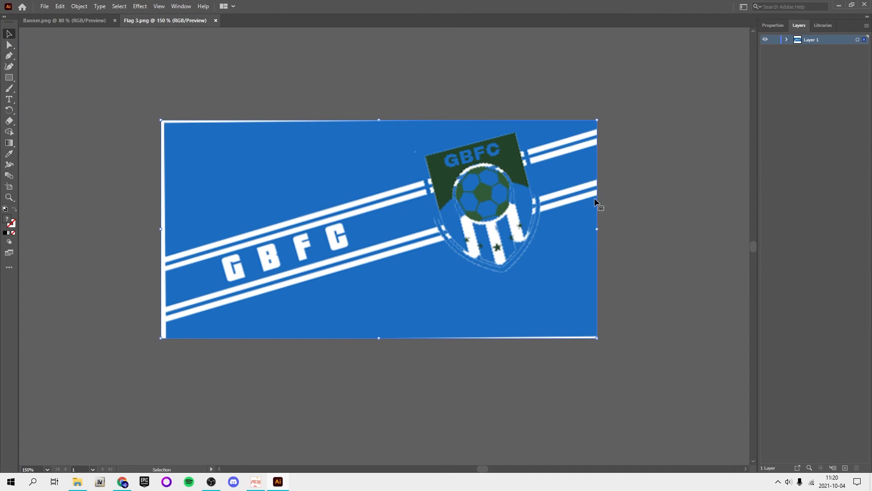
pyautogui.hotkey('alt', 'Tab')
pyautogui.hotkey('alt', 'Tab')
# - Draw a thin white diagonal stripe with the Pen tool along the flag's uppermost diagonal line, across the full width
pyautogui.click(10, 56)
pyautogui.click(164, 255)
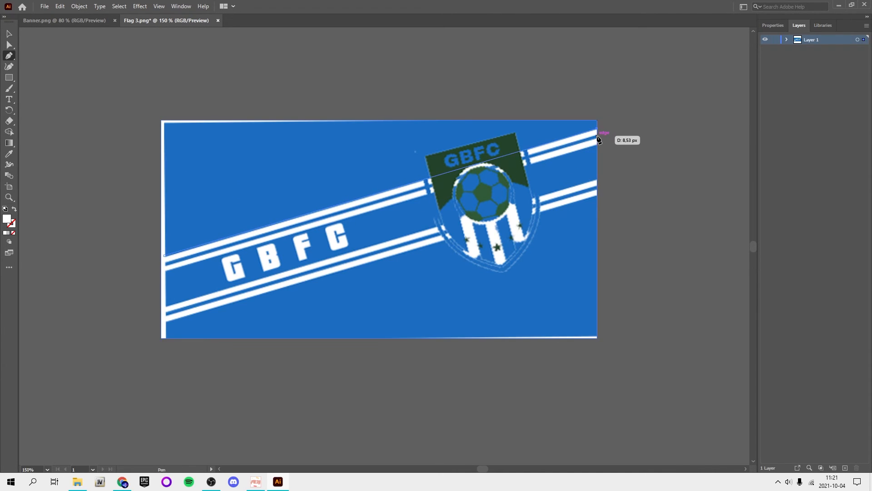
pyautogui.click(598, 131)
pyautogui.click(164, 262)
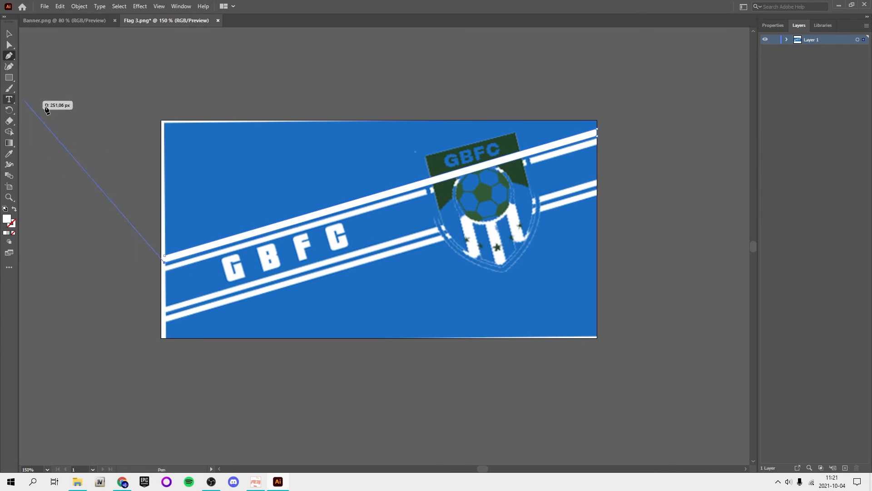
pyautogui.click(164, 256)
pyautogui.press('v')
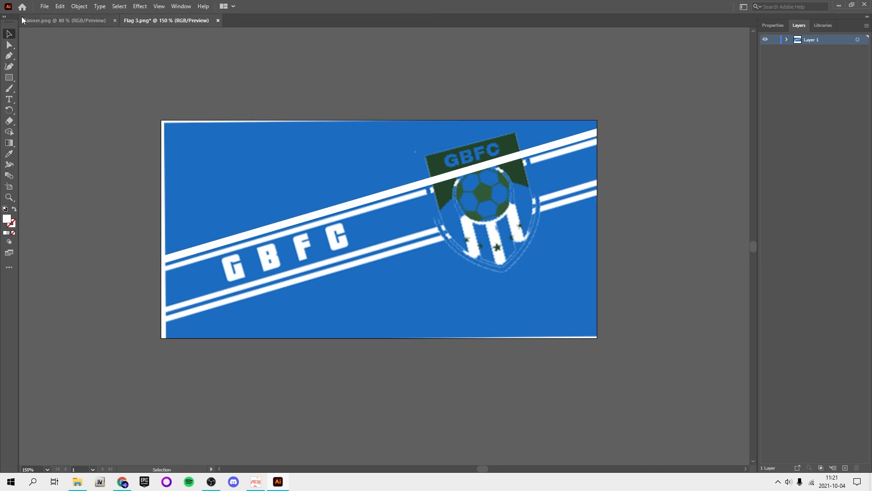
# - Close Flag 3.png without saving its changes and switch to FIFA Editor Tool
pyautogui.click(44, 6)
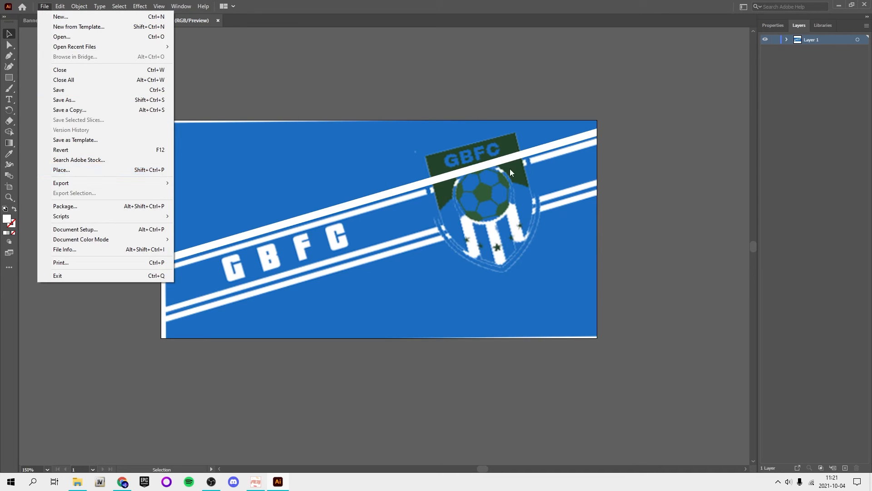
pyautogui.click(217, 21)
pyautogui.click(217, 21)
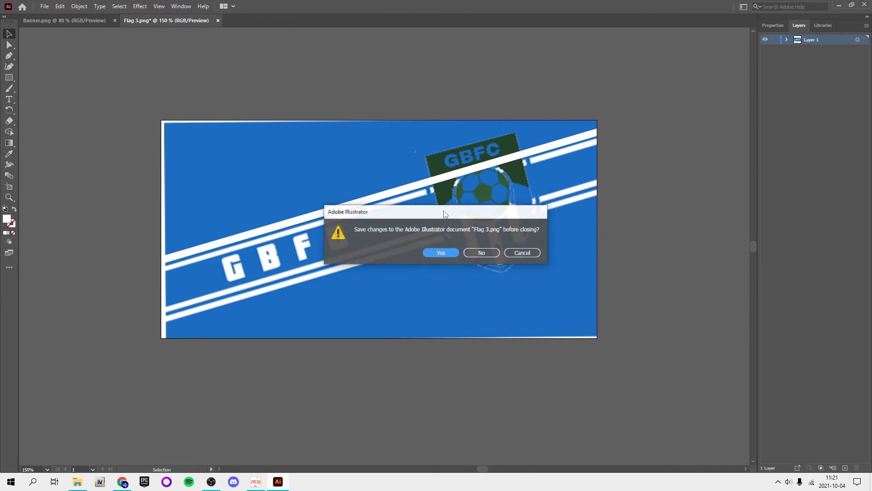
pyautogui.click(476, 254)
pyautogui.hotkey('alt', 'Tab')
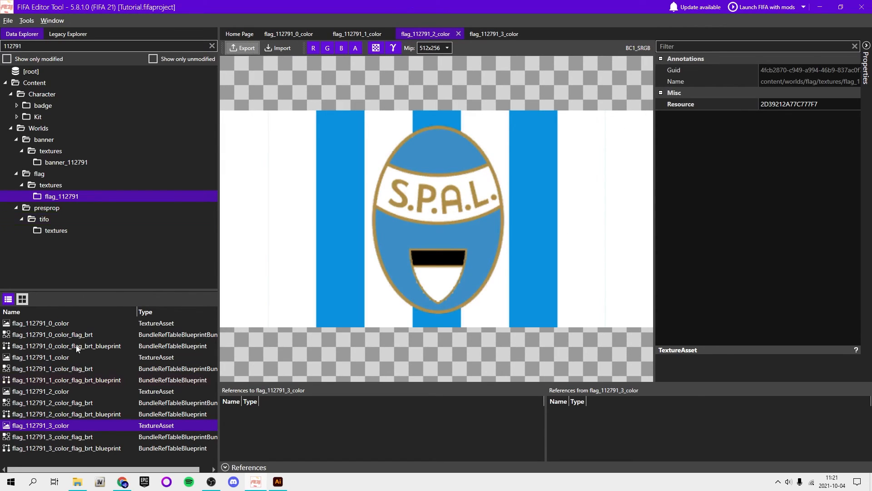
# - Open the banner_112791_color texture from the banner_112791 folder
pyautogui.click(64, 162)
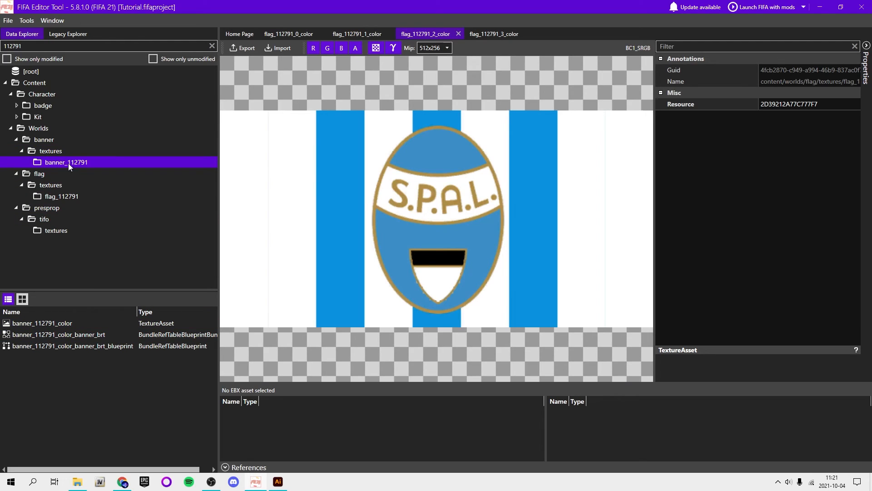
pyautogui.click(43, 143)
pyautogui.click(44, 154)
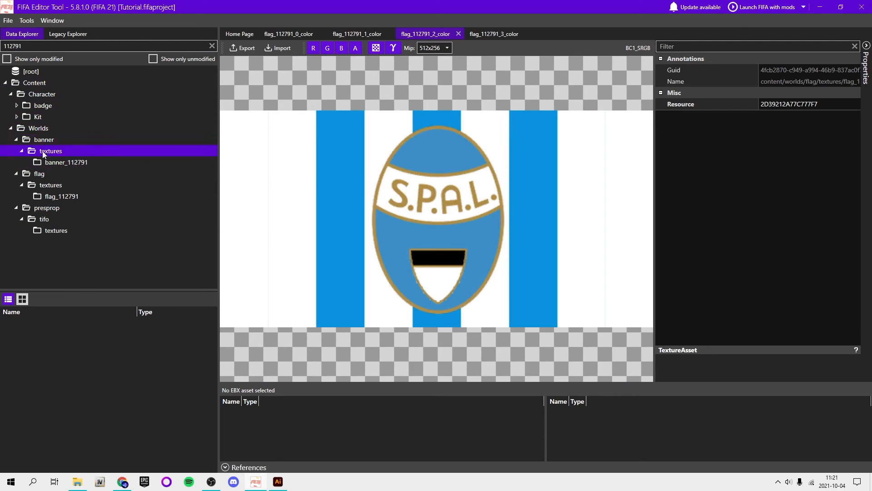
pyautogui.click(61, 165)
pyautogui.doubleClick(66, 326)
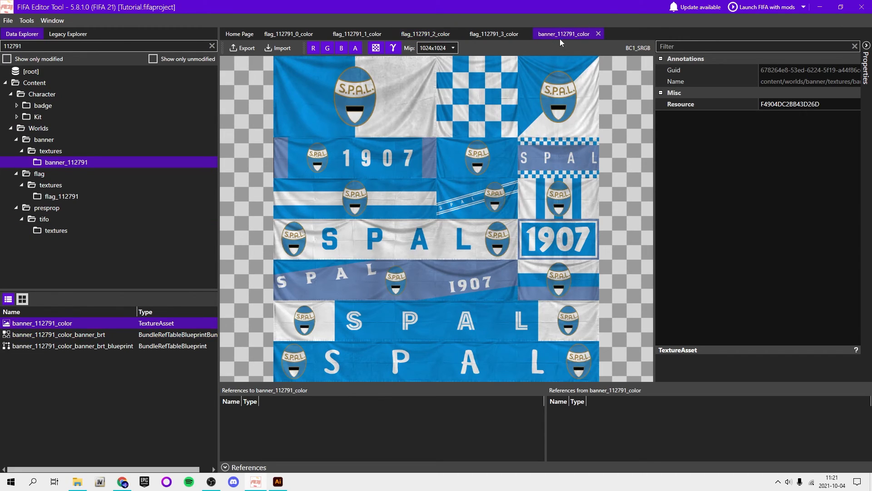
# - Inspect the banner texture's individual color channels, then restore the full-color view
pyautogui.click(332, 50)
pyautogui.click(341, 50)
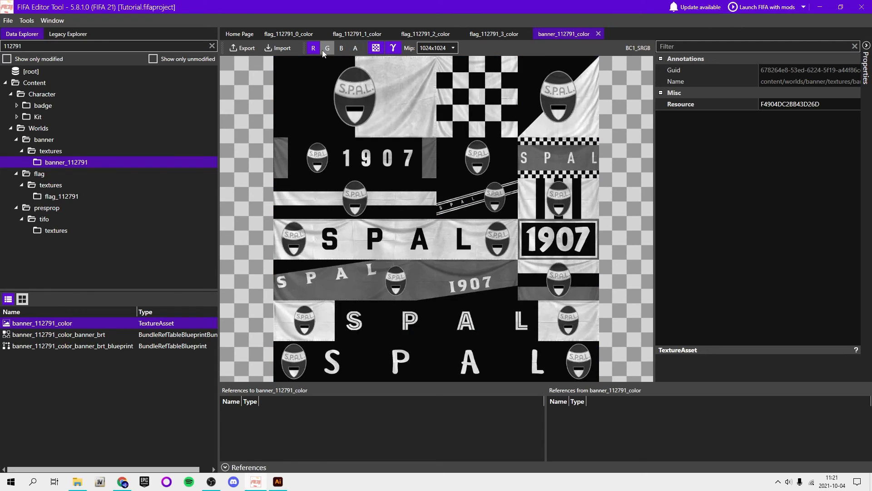
pyautogui.click(328, 49)
pyautogui.click(342, 50)
pyautogui.click(356, 51)
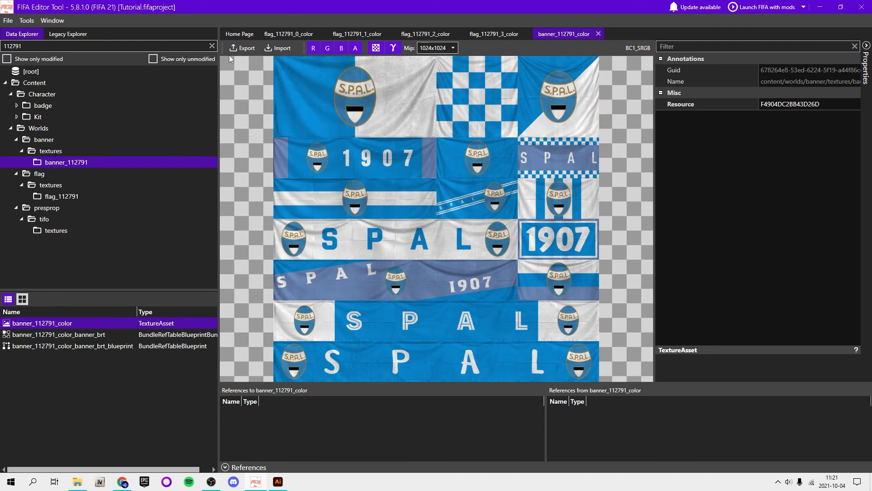
# - Switch to Illustrator, look over the Banner.png design with nothing selected, and return to FIFA Editor Tool
pyautogui.click(286, 482)
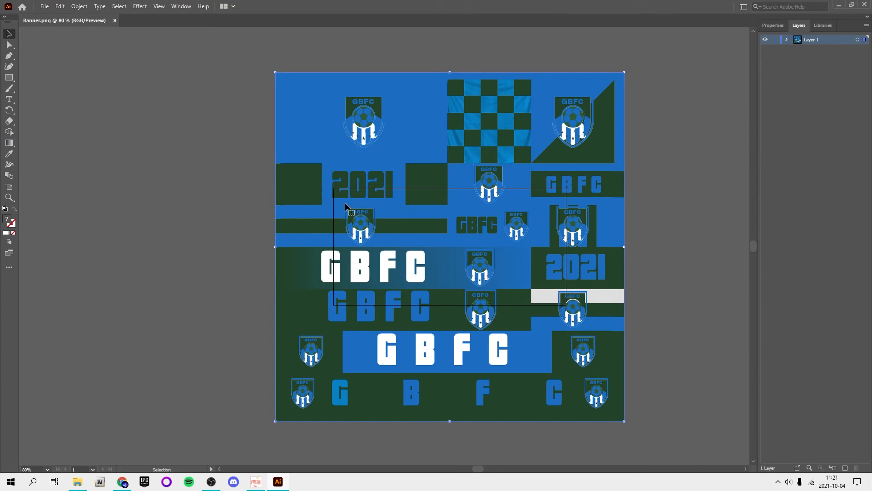
pyautogui.scroll(3, 447, 141)
pyautogui.scroll(-3, 393, 196)
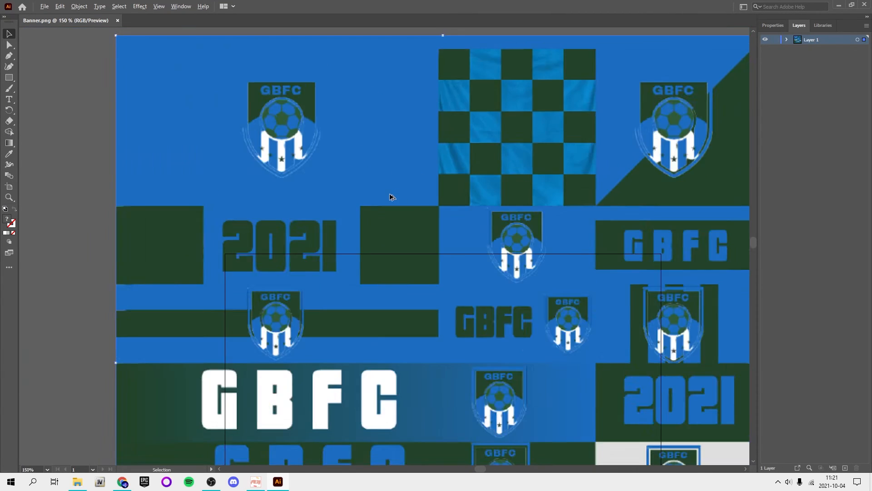
pyautogui.click(204, 70)
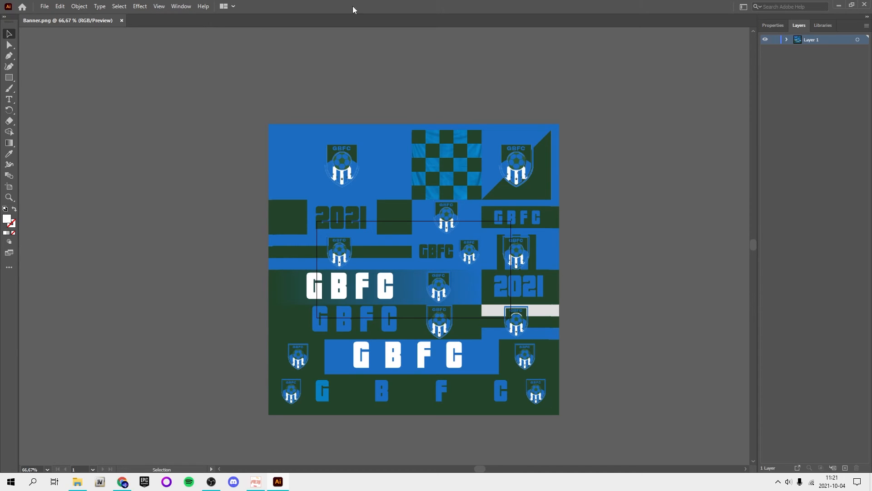
pyautogui.hotkey('alt', 'Tab')
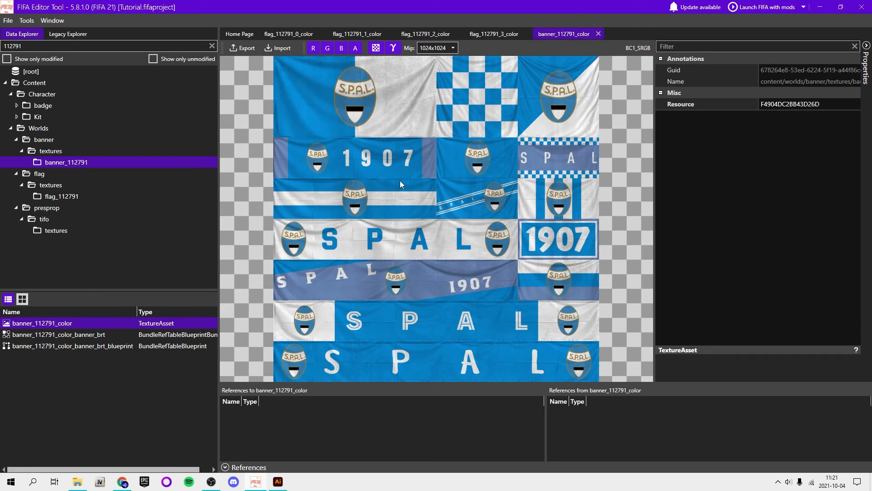
pyautogui.click(279, 48)
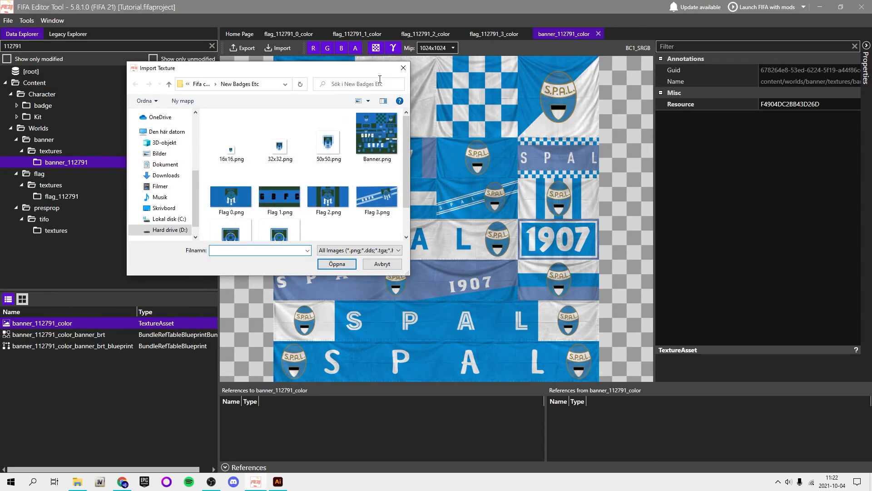
pyautogui.click(397, 142)
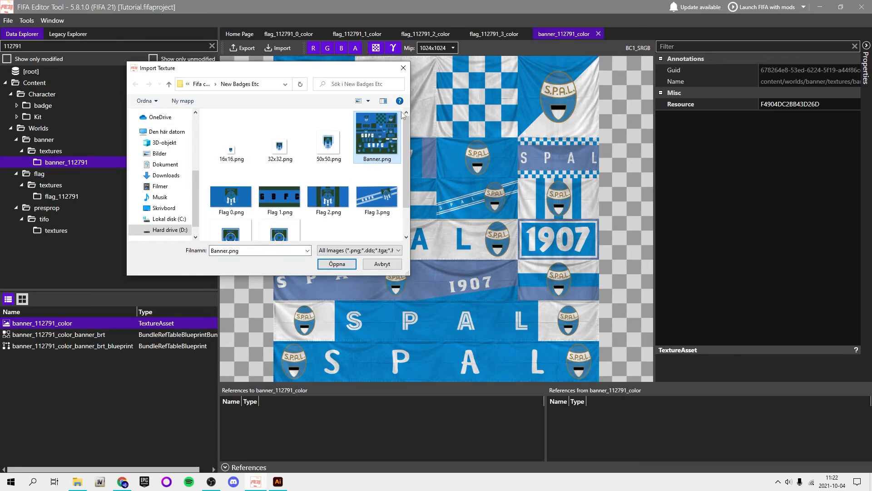
pyautogui.scroll(-1, 358, 159)
pyautogui.press('Return')
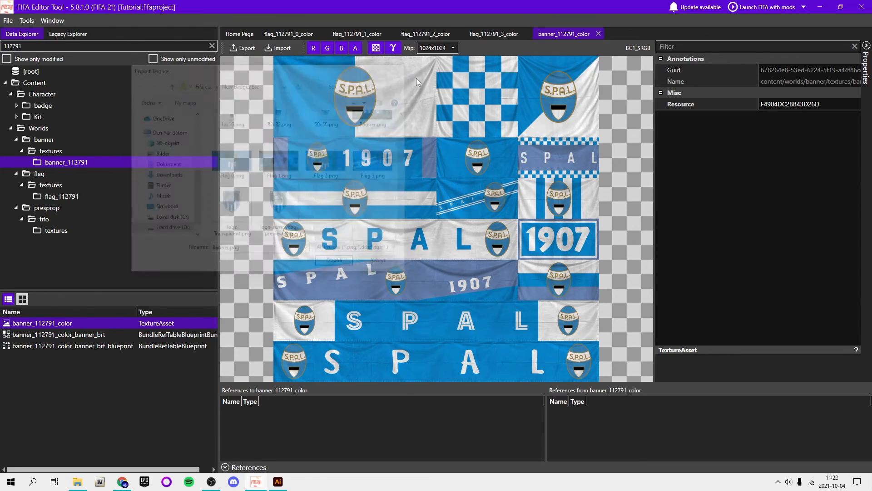
# - Switch to Illustrator and examine the diagonally split badge panel in the upper-right corner of Banner.png
pyautogui.hotkey('alt', 'Tab')
pyautogui.scroll(6, 620, 130)
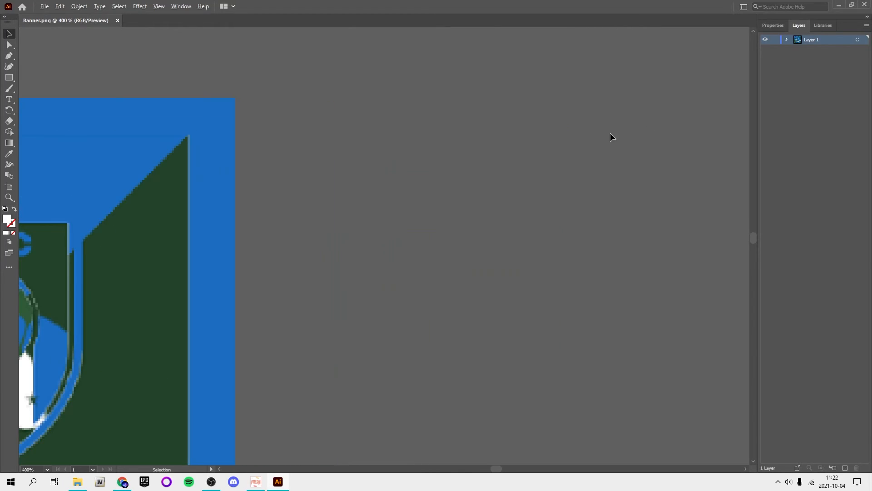
pyautogui.scroll(-3, 232, 249)
pyautogui.hscroll(-3, 273, 264)
pyautogui.hscroll(2, 306, 307)
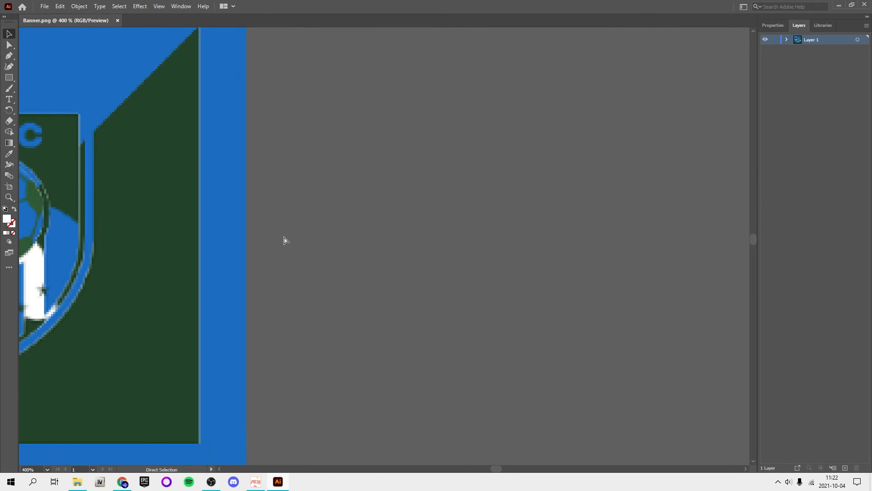
pyautogui.hscroll(-5, 290, 209)
pyautogui.scroll(-4, 377, 155)
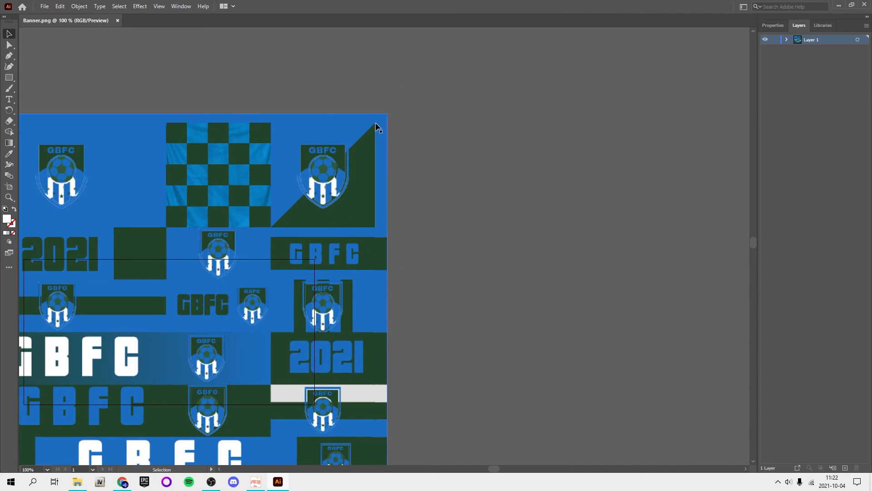
pyautogui.scroll(6, 381, 182)
pyautogui.scroll(-2, 344, 253)
pyautogui.scroll(-2, 347, 201)
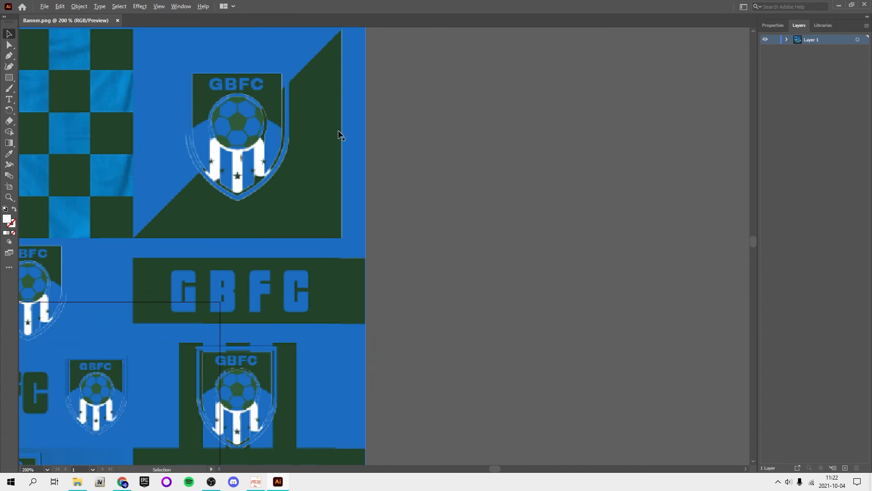
pyautogui.scroll(3, 347, 132)
pyautogui.scroll(-6, 347, 132)
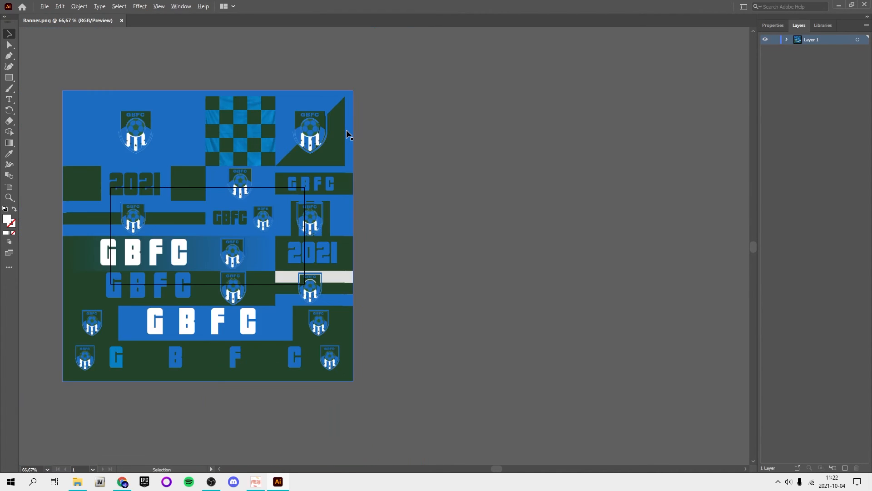
# - Examine the panels along the banner's right edge, including the 2021 panel and the white-striped badge panel
pyautogui.scroll(4, 346, 177)
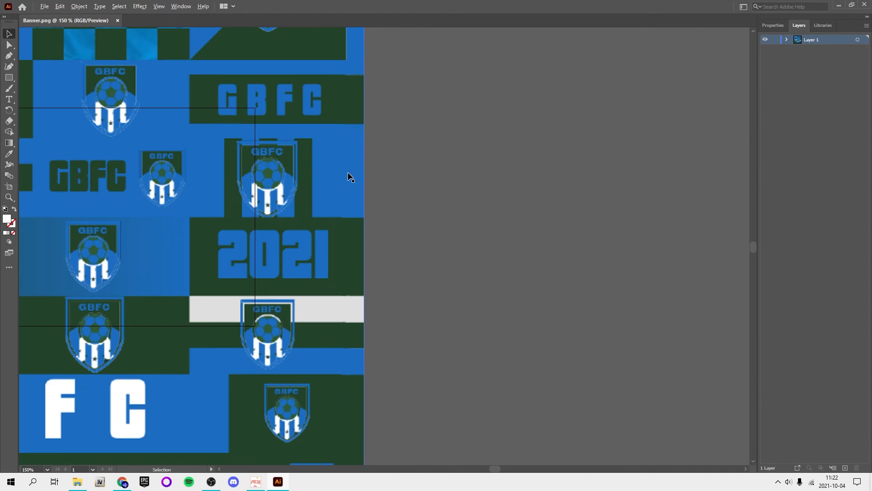
pyautogui.scroll(-3, 348, 177)
pyautogui.scroll(1, 357, 97)
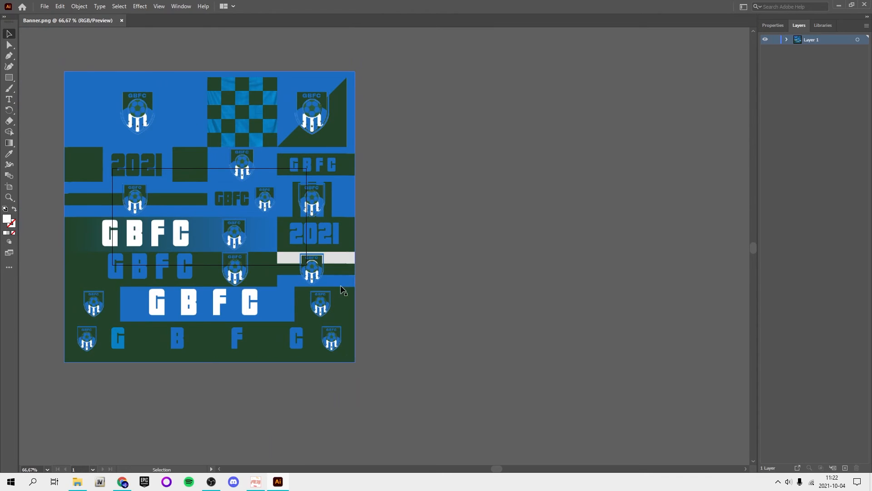
pyautogui.scroll(1, 344, 291)
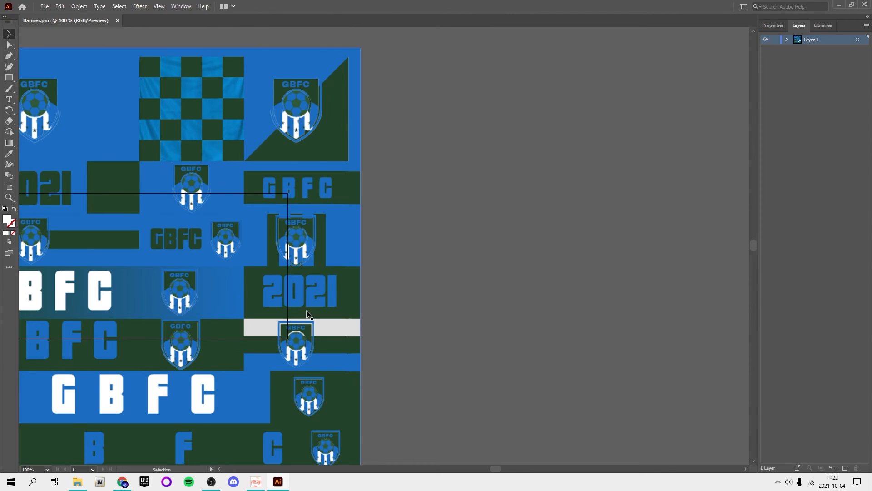
pyautogui.scroll(3, 364, 330)
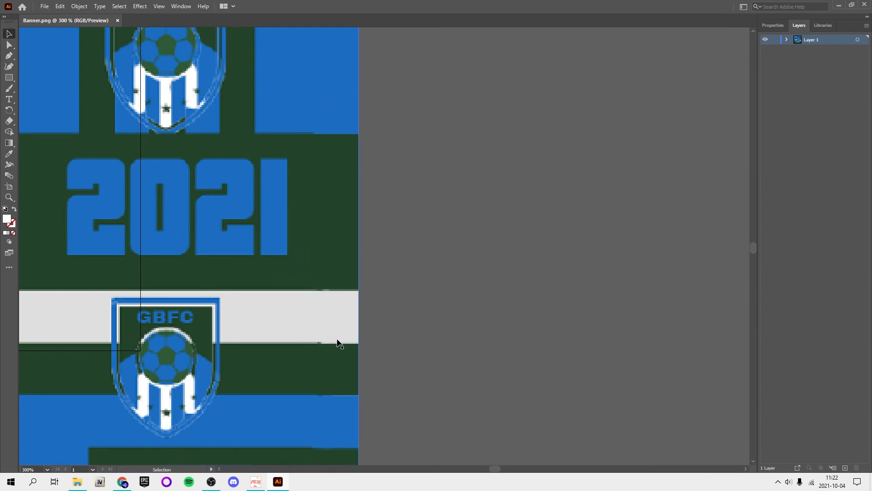
pyautogui.scroll(-5, 337, 343)
pyautogui.scroll(-2, 253, 288)
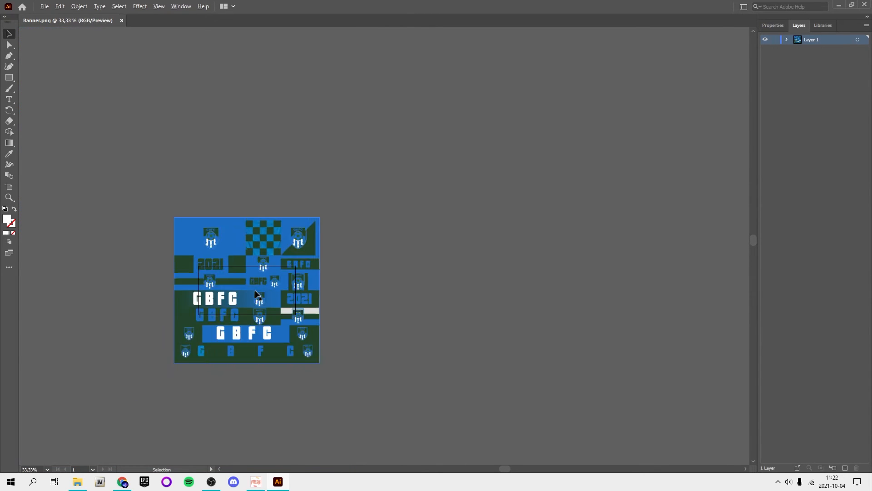
# - Review the layout of the whole Banner.png design
pyautogui.scroll(4, 255, 291)
pyautogui.hscroll(-2, 255, 292)
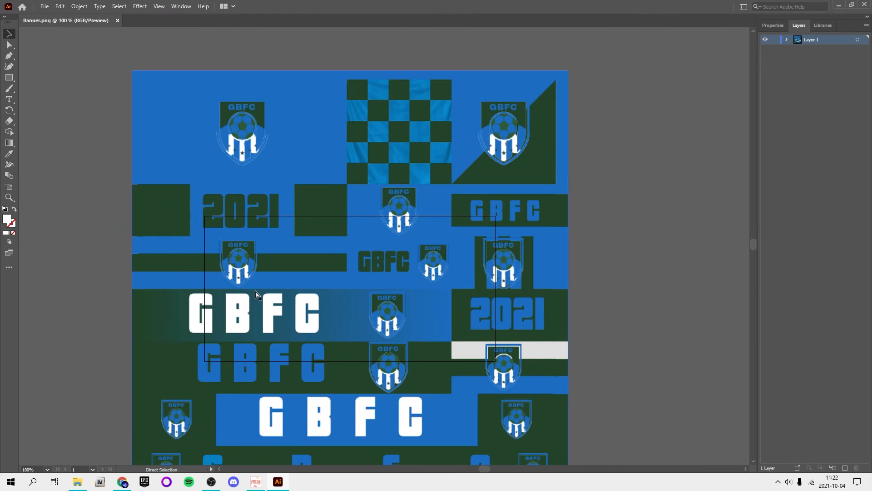
pyautogui.scroll(-2, 256, 291)
pyautogui.scroll(-3, 294, 349)
pyautogui.hscroll(-2, 293, 347)
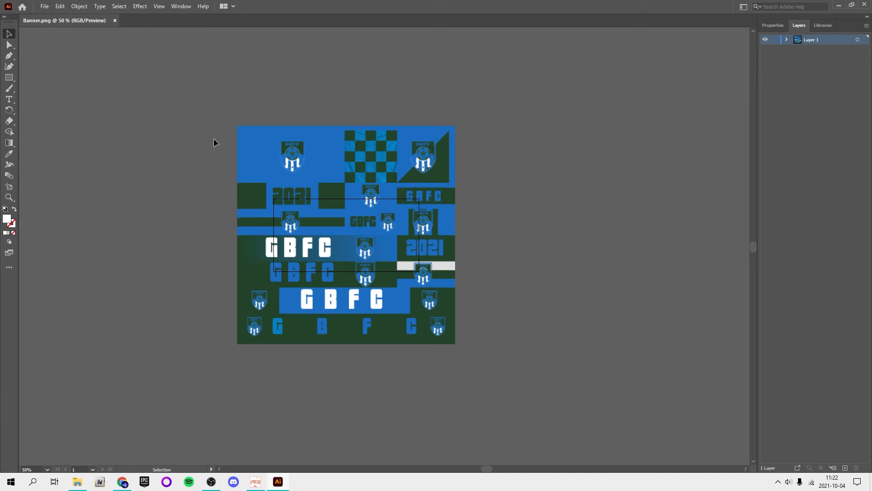
pyautogui.scroll(2, 364, 240)
# - Compare the upper panels of Banner.png with the original banner texture in FIFA Editor Tool
pyautogui.hotkey('alt', 'Tab')
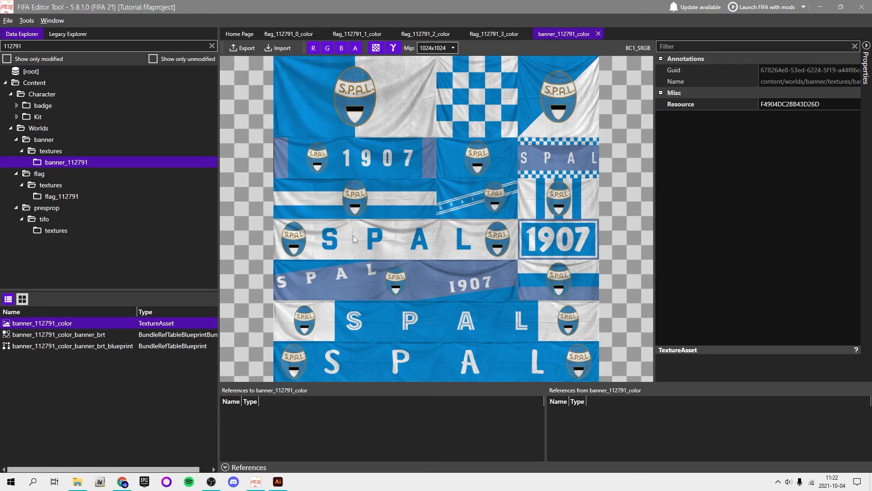
pyautogui.hotkey('alt', 'Tab')
pyautogui.hotkey('alt', 'Tab')
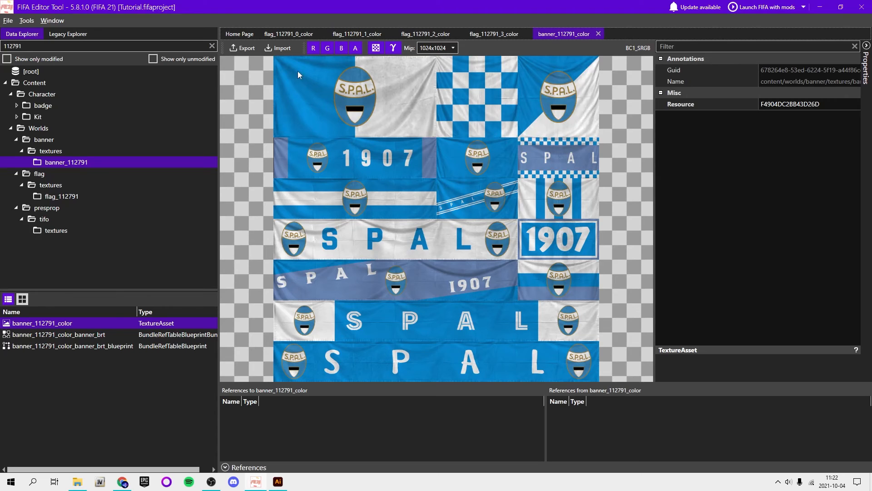
pyautogui.hotkey('alt', 'Tab')
pyautogui.scroll(3, 171, 116)
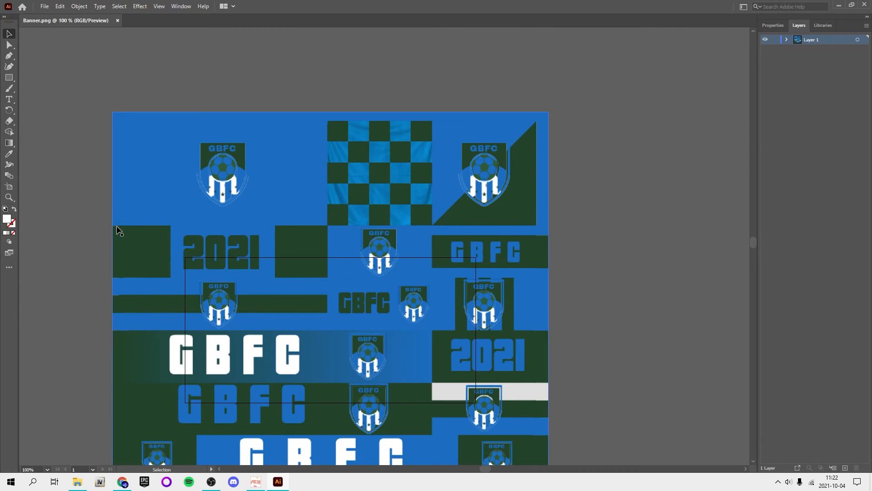
pyautogui.hotkey('alt', 'Tab')
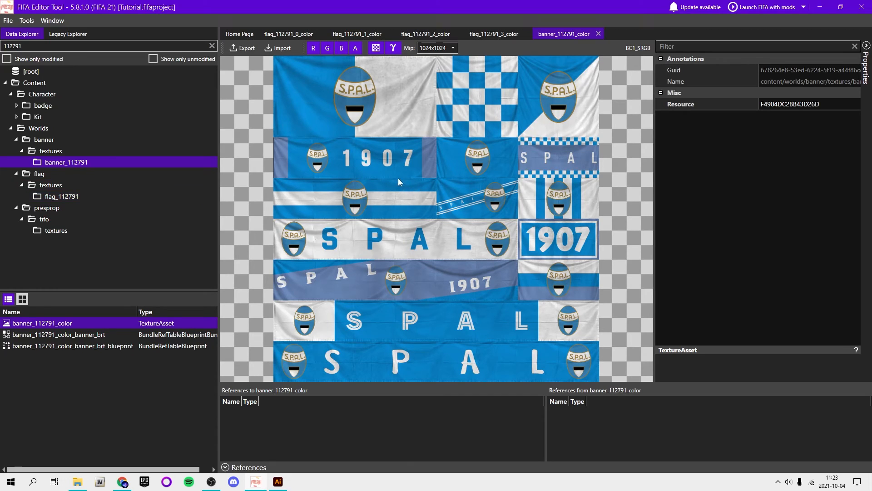
pyautogui.hotkey('alt', 'Tab')
pyautogui.hotkey('alt', 'Tab')
pyautogui.hotkey('alt', 'Tab')
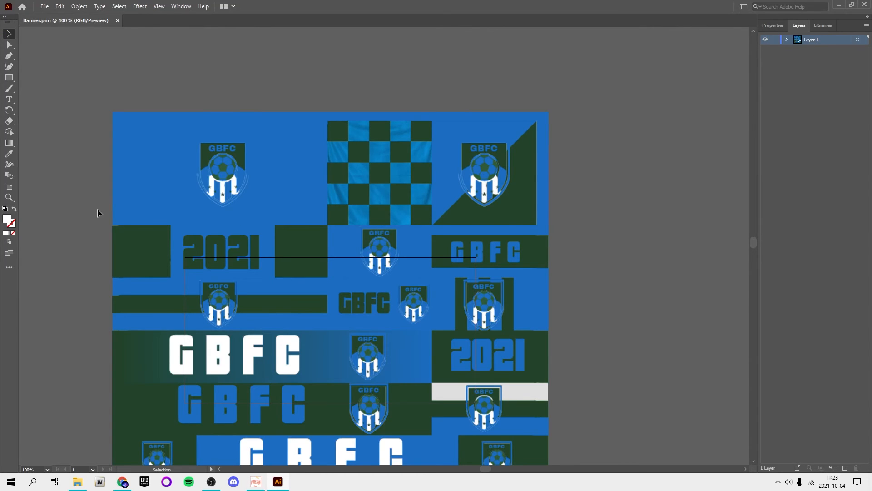
# - Compare the lower and right-edge panels of Banner.png with the original banner texture, ending in Illustrator
pyautogui.scroll(-3, 294, 189)
pyautogui.scroll(-1, 532, 254)
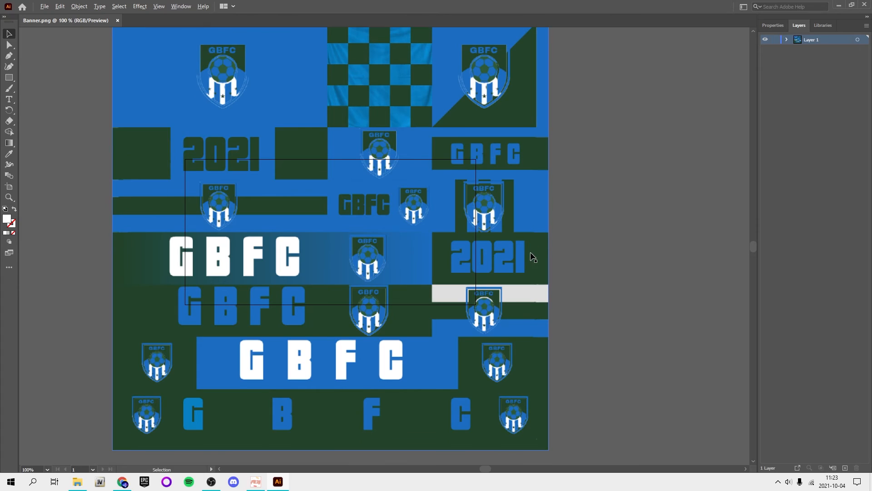
pyautogui.hotkey('alt', 'Tab')
pyautogui.hotkey('alt', 'Tab')
pyautogui.scroll(-1, 712, 183)
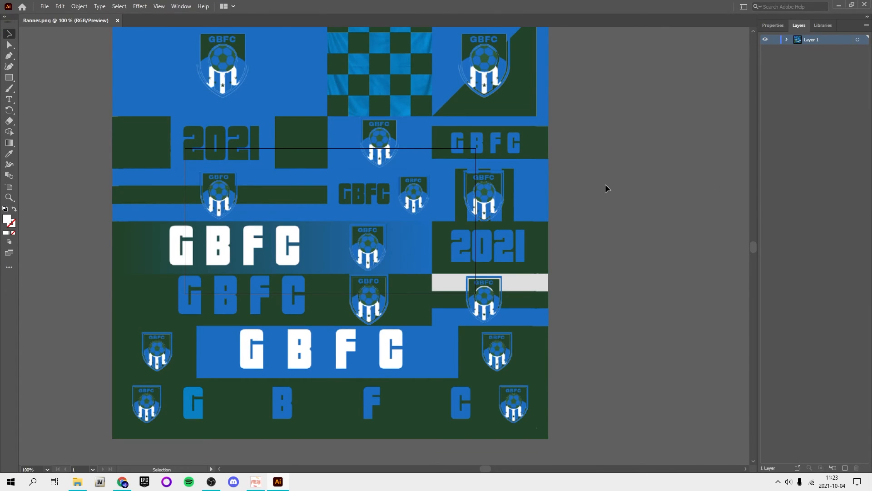
pyautogui.hotkey('alt', 'Tab')
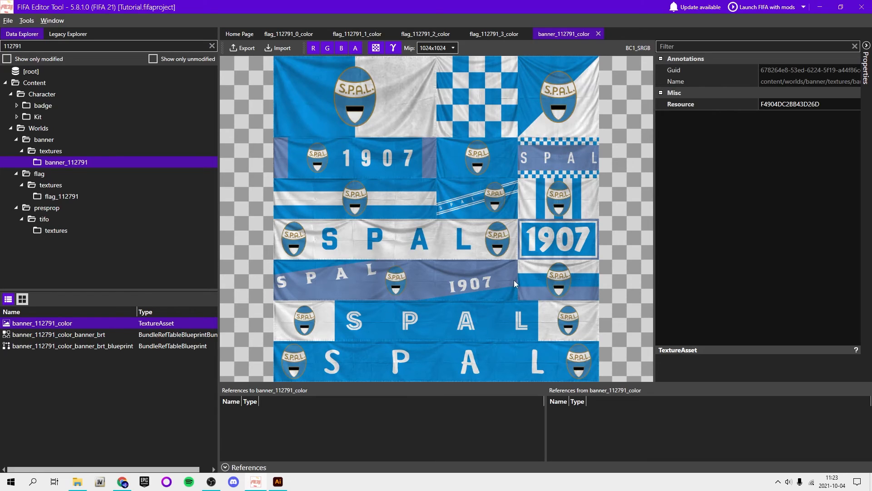
pyautogui.hotkey('alt', 'Tab')
pyautogui.scroll(1, 418, 247)
pyautogui.scroll(-2, 533, 124)
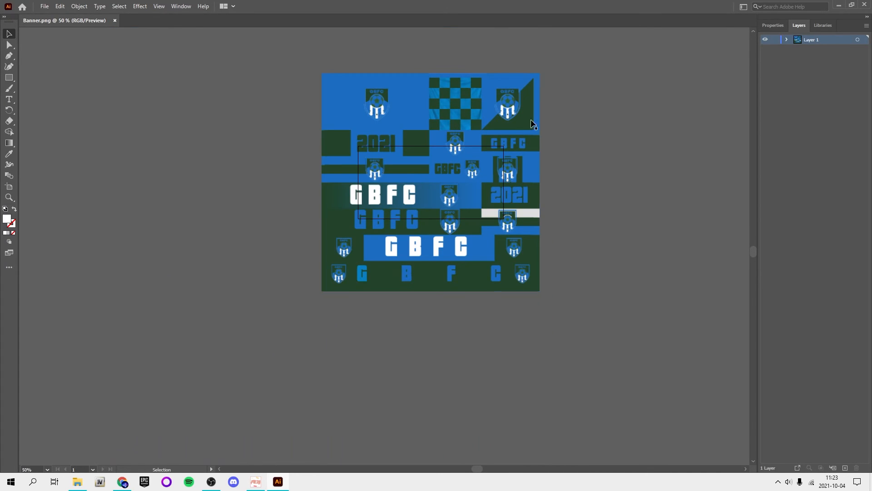
pyautogui.scroll(2, 533, 123)
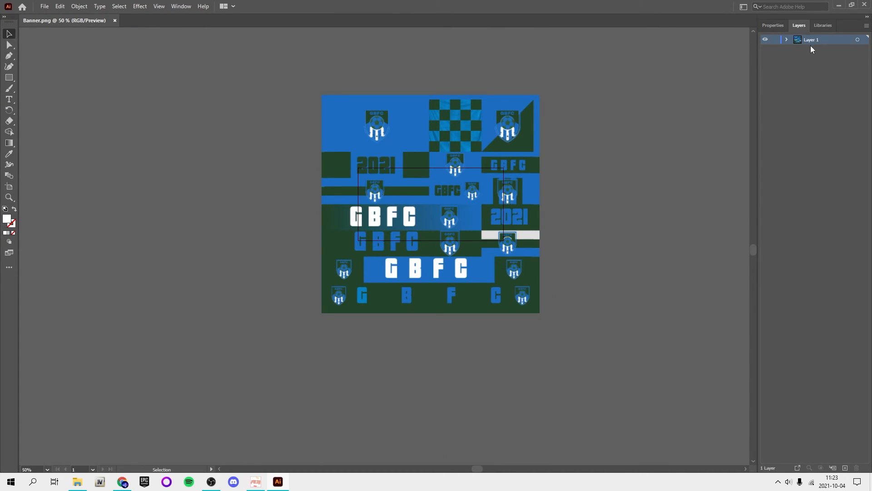
# - Expand Layer 1 of Banner.png and open Banner.ai from the Fifa custom club logos etc folder
pyautogui.click(789, 42)
pyautogui.click(45, 6)
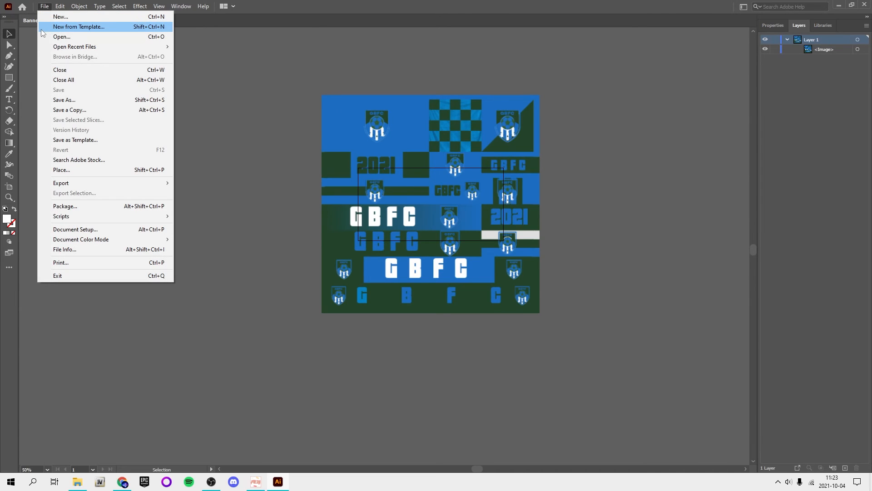
pyautogui.click(49, 40)
pyautogui.click(347, 53)
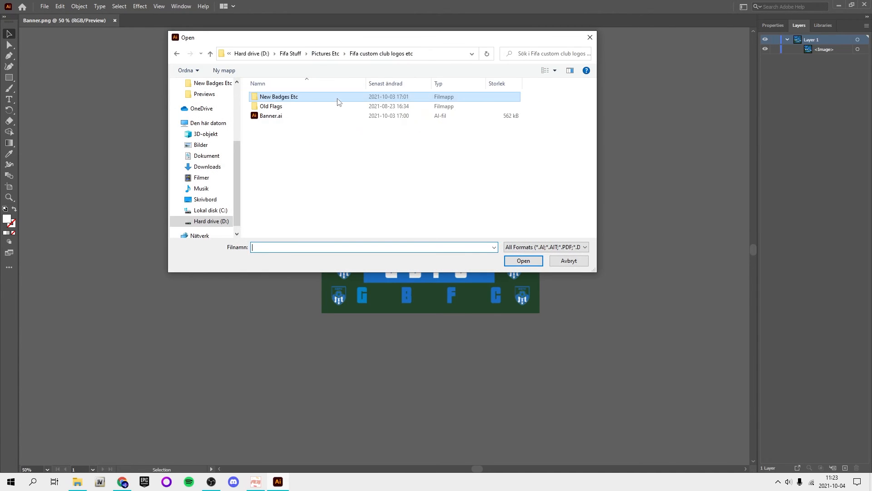
pyautogui.doubleClick(305, 115)
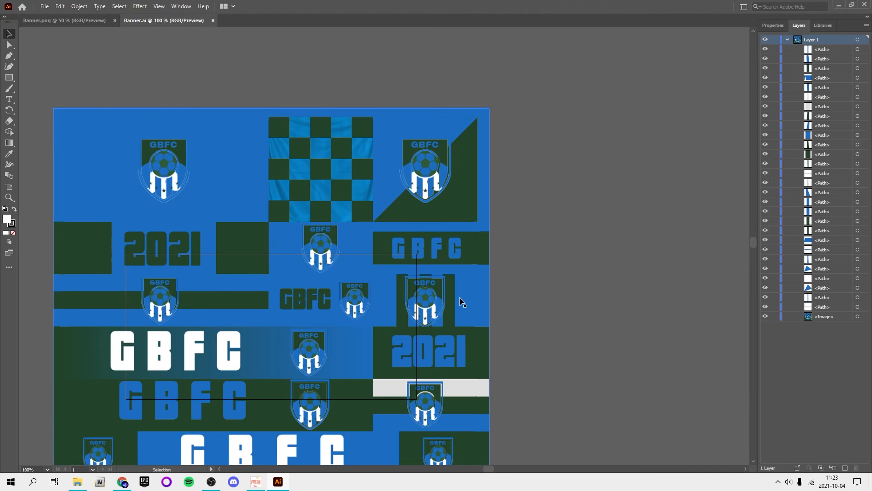
# - Examine the Banner.ai artwork, from the upper badge panels down to the GBFC lettering rows
pyautogui.scroll(-5, 460, 299)
pyautogui.scroll(-2, 443, 299)
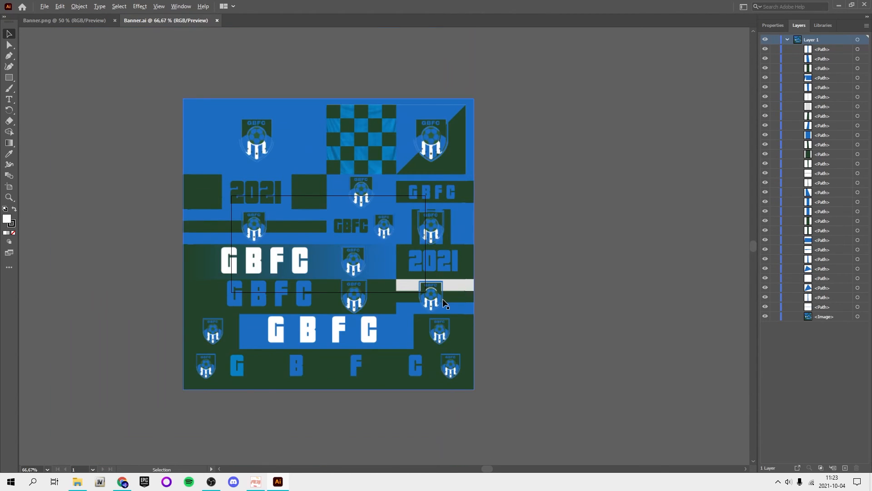
pyautogui.scroll(2, 443, 299)
pyautogui.scroll(-2, 443, 299)
pyautogui.scroll(2, 443, 298)
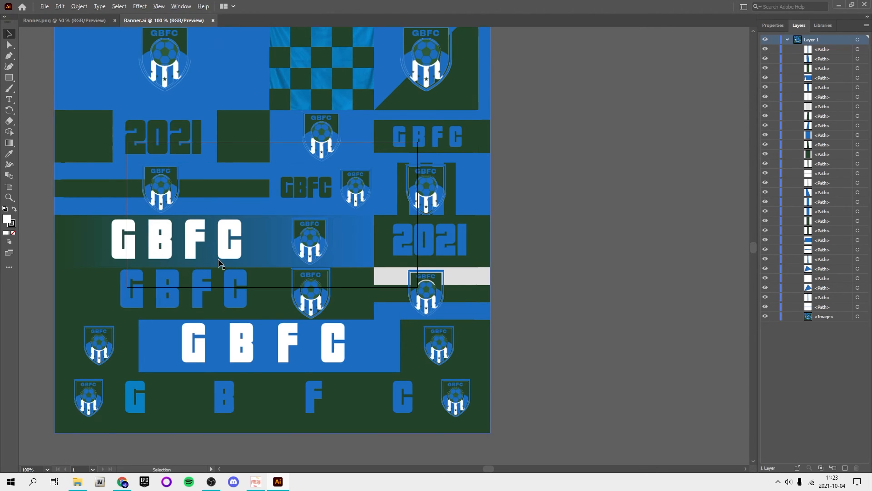
pyautogui.scroll(-2, 218, 265)
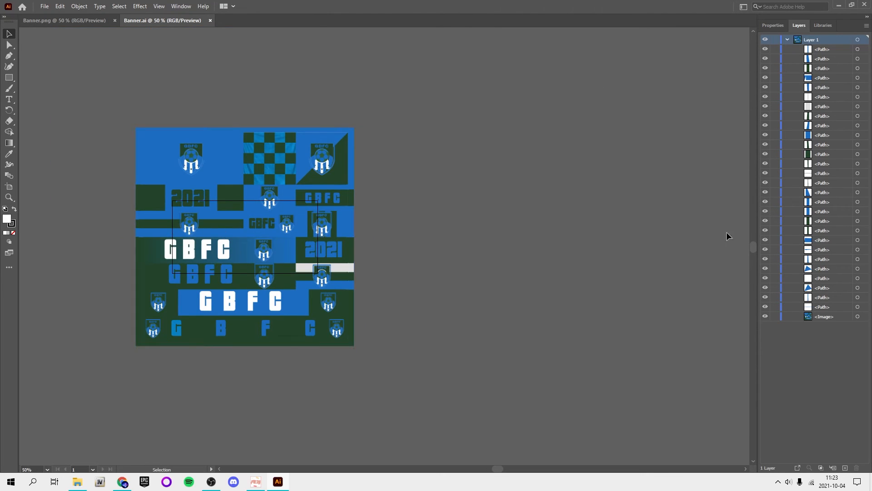
# - Review the whole Banner.ai design against the separate paths in Layer 1, and close the document
pyautogui.hscroll(-1, 291, 187)
pyautogui.hscroll(-5, 291, 187)
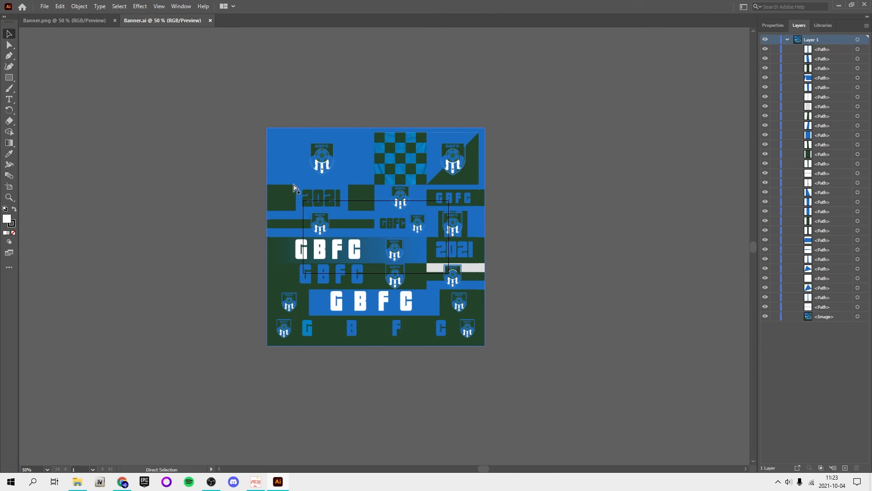
pyautogui.scroll(-1, 318, 188)
pyautogui.scroll(2, 368, 198)
pyautogui.scroll(-1, 369, 199)
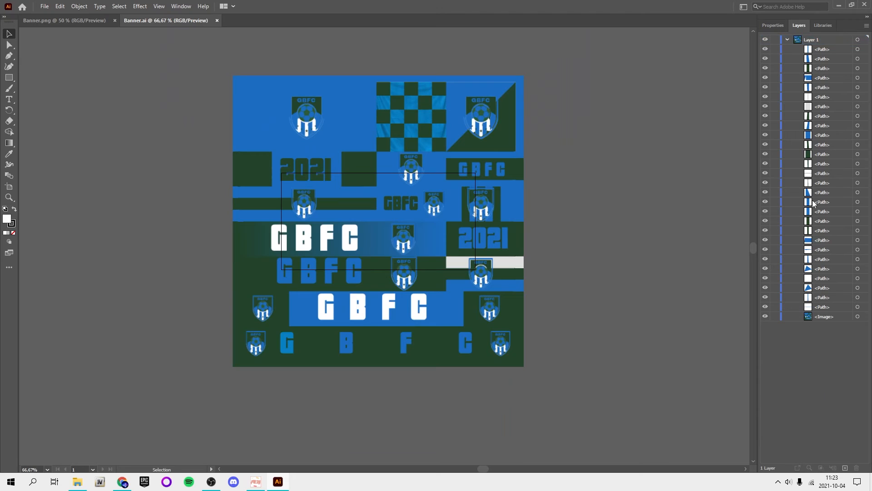
pyautogui.click(822, 49)
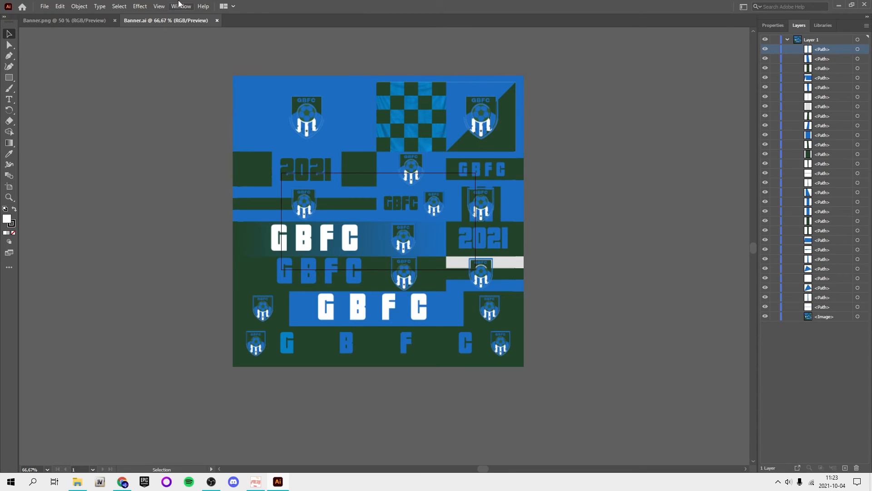
pyautogui.click(217, 22)
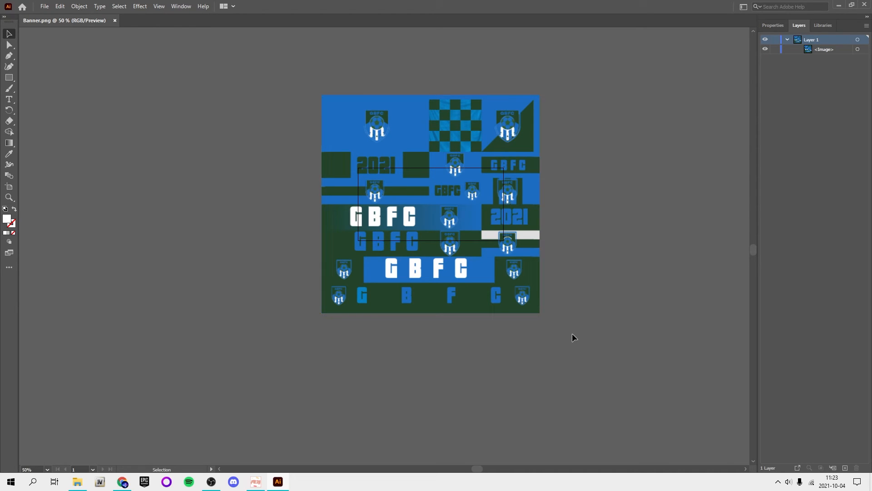
# - Inspect the edges of the flattened Banner.png image around the bottom-row letters B and F
pyautogui.hotkey('ctrl', 'a')
pyautogui.click(239, 64)
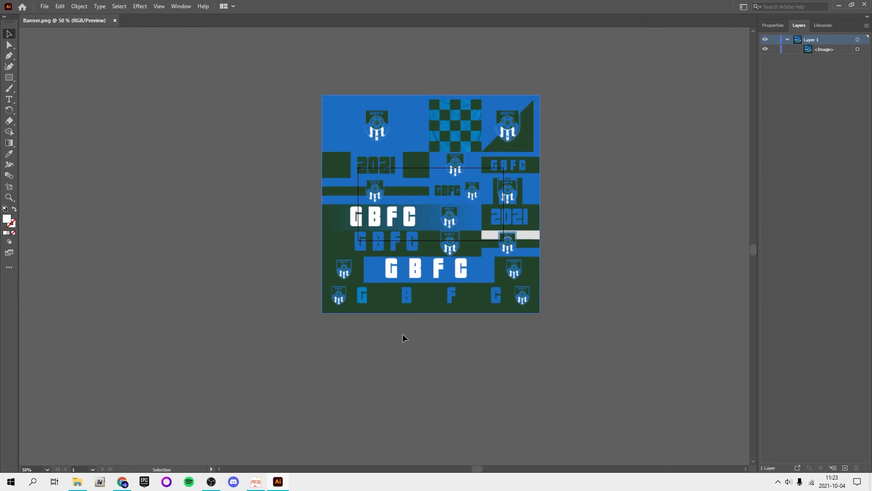
pyautogui.keyDown('alt'); pyautogui.scroll(5, 427, 309); pyautogui.keyUp('alt')
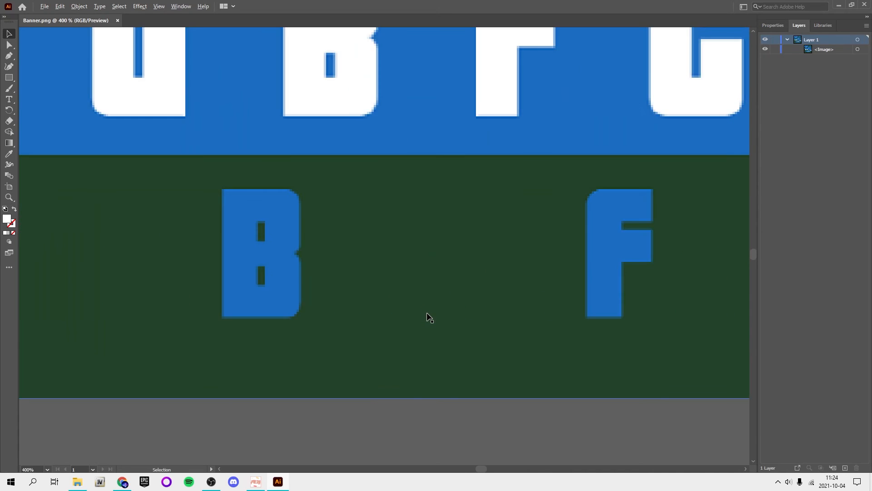
pyautogui.keyDown('alt'); pyautogui.scroll(-4, 430, 316); pyautogui.keyUp('alt')
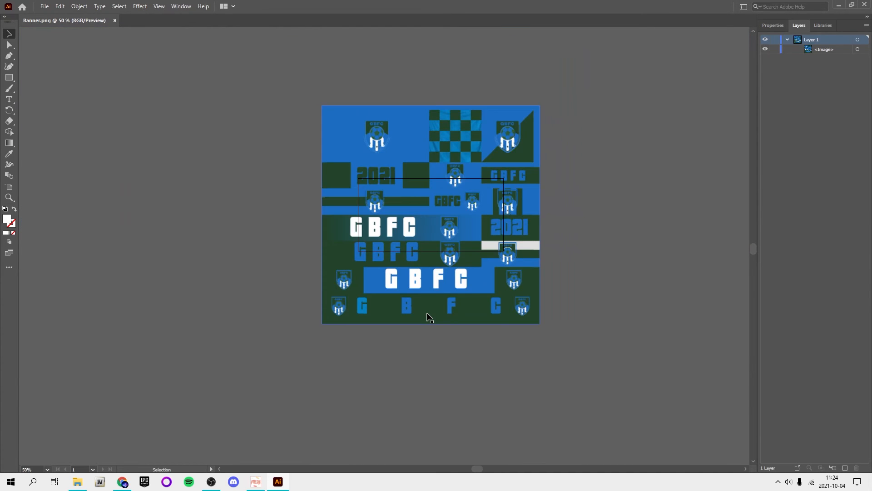
pyautogui.keyDown('alt'); pyautogui.scroll(5, 401, 225); pyautogui.keyUp('alt')
pyautogui.keyDown('alt'); pyautogui.scroll(-4, 409, 228); pyautogui.keyUp('alt')
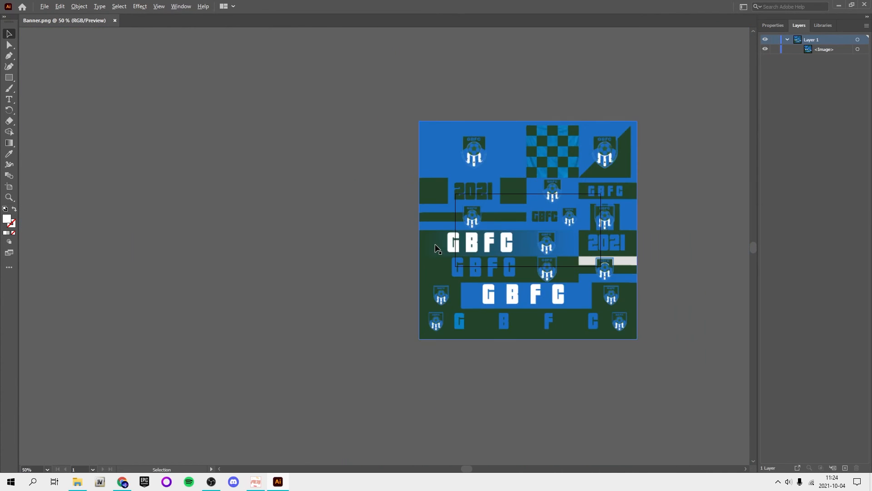
# - Examine the middle panels of Banner.png, including the gradient GBFC panel and the surrounding badges
pyautogui.keyDown('alt'); pyautogui.scroll(3, 420, 232); pyautogui.keyUp('alt')
pyautogui.scroll(-1, 423, 232)
pyautogui.keyDown('ctrl'); pyautogui.hscroll(8, 421, 230); pyautogui.keyUp('ctrl')
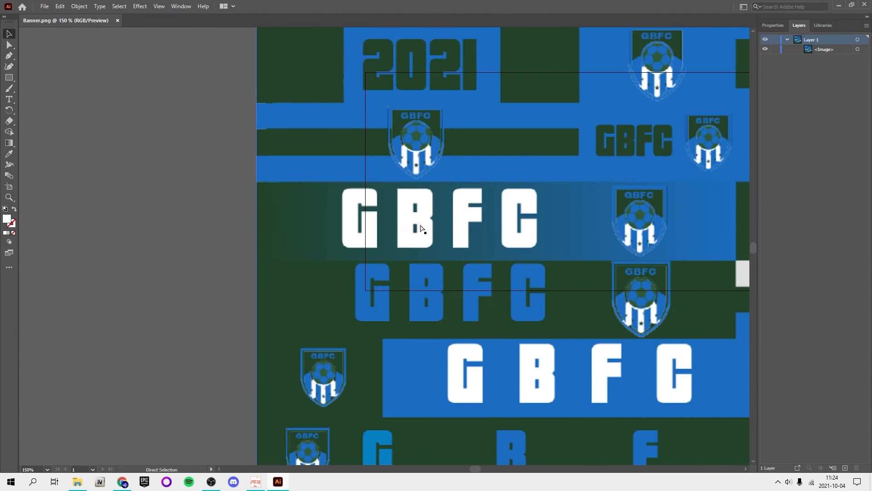
pyautogui.keyDown('ctrl'); pyautogui.hscroll(3, 420, 227); pyautogui.keyUp('ctrl')
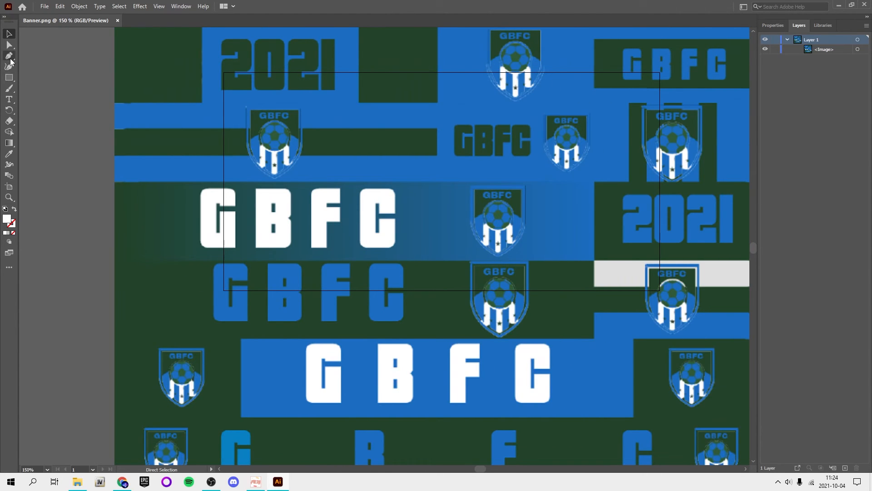
pyautogui.click(4, 58)
pyautogui.click(9, 35)
pyautogui.click(175, 219)
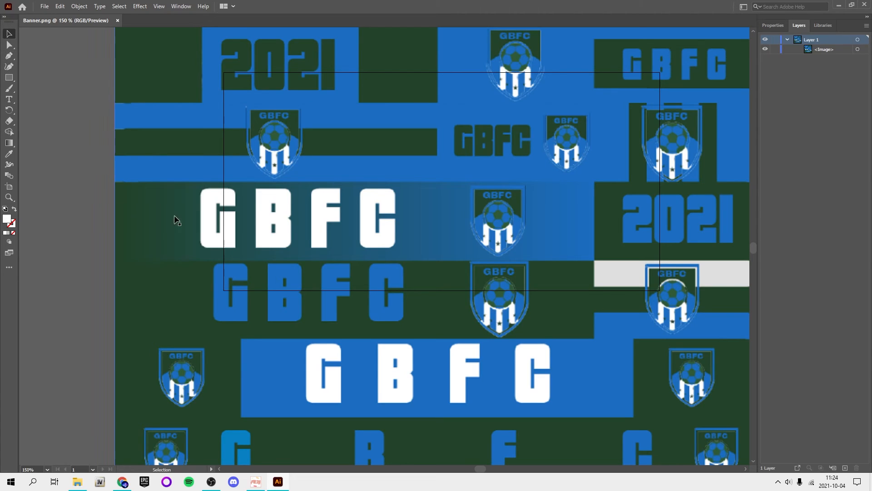
pyautogui.click(75, 189)
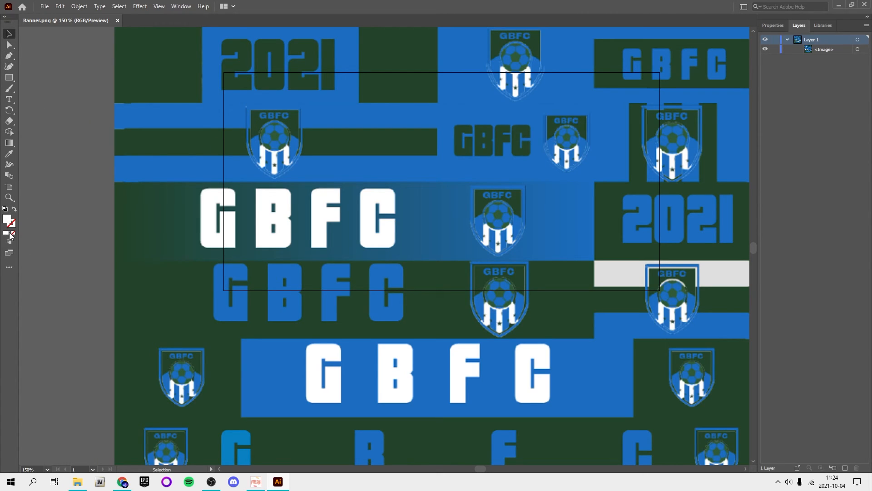
pyautogui.click(9, 233)
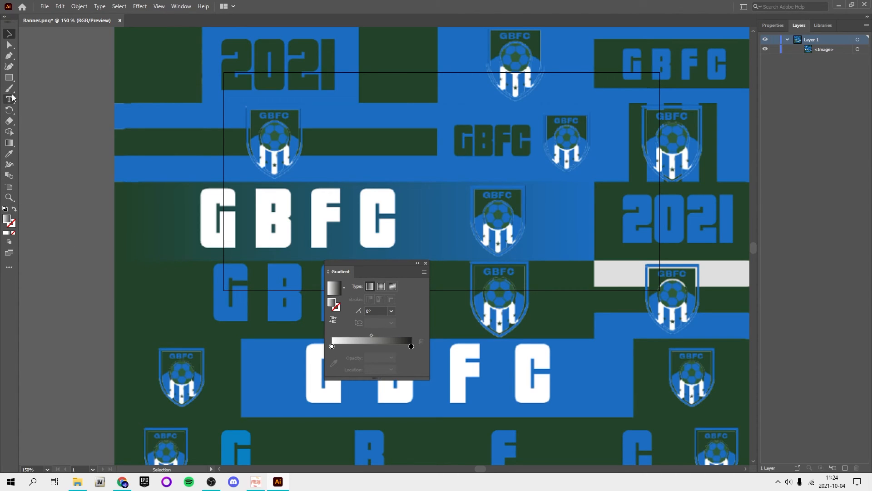
pyautogui.click(425, 263)
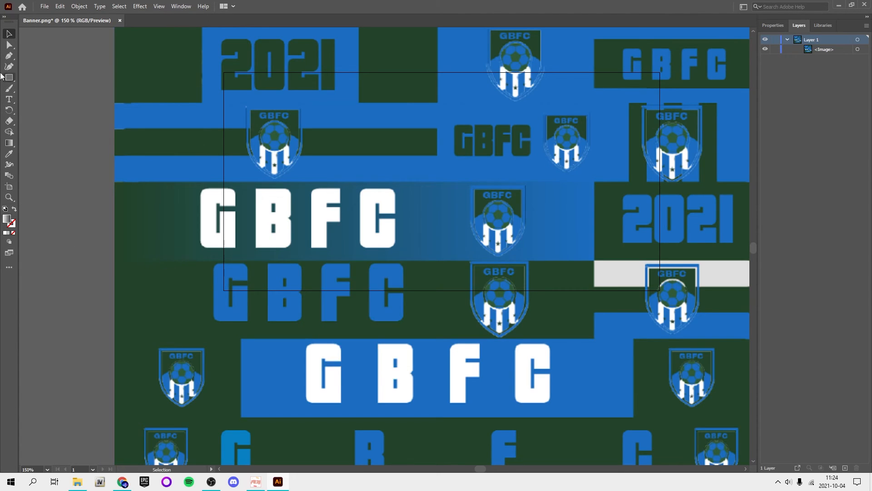
# - Close Illustrator without saving Banner.png and show the flag_112791_0_color texture in FIFA Editor Tool
pyautogui.click(862, 5)
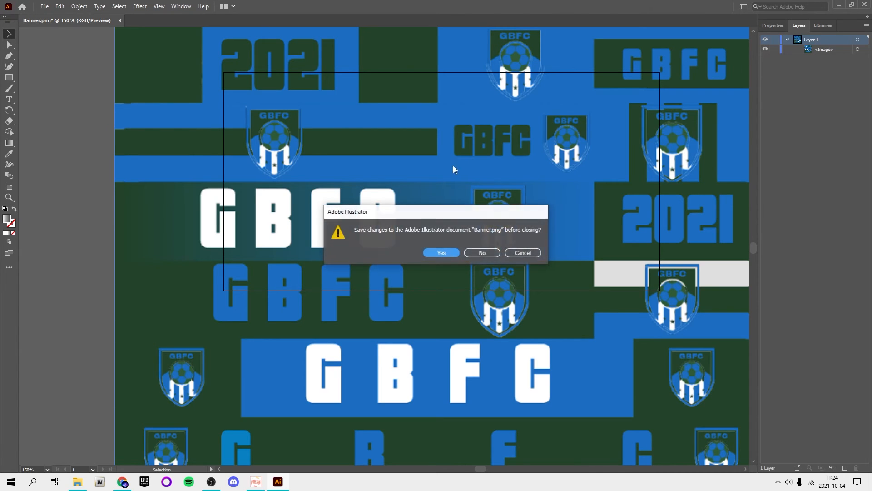
pyautogui.click(488, 256)
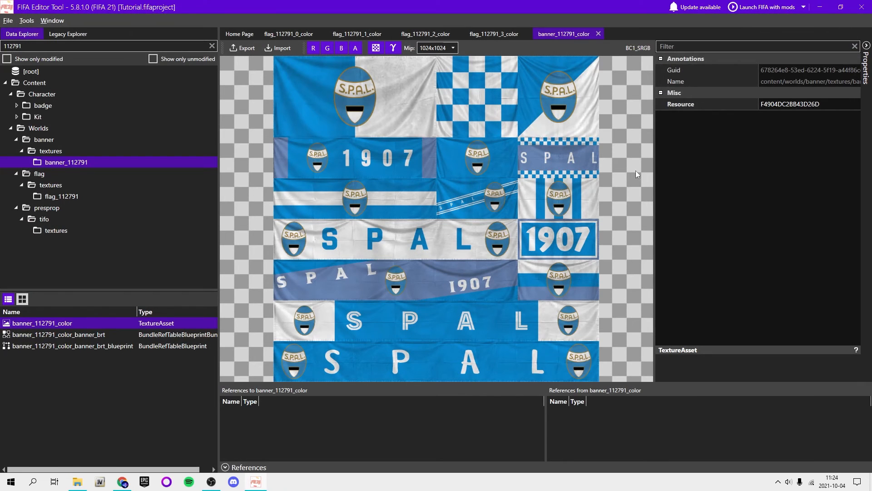
pyautogui.click(291, 35)
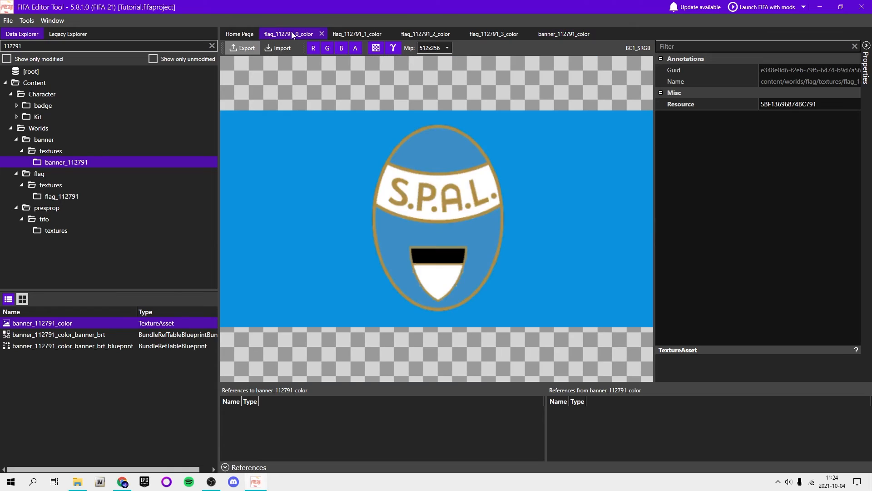
# - Switch to FIFA Kit Creator in Chrome and close the Hard drive (D:) File Explorer window
pyautogui.hotkey('alt', 'Tab')
pyautogui.hotkey('alt', 'Tab')
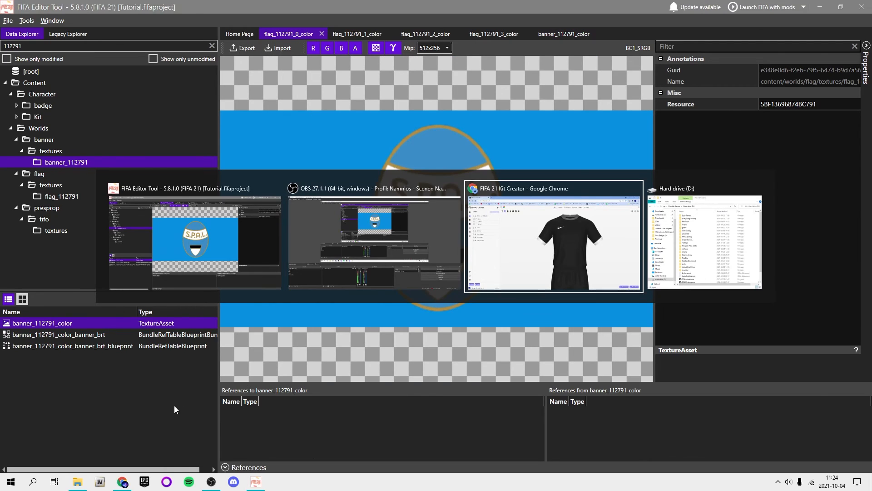
pyautogui.moveTo(85, 485)
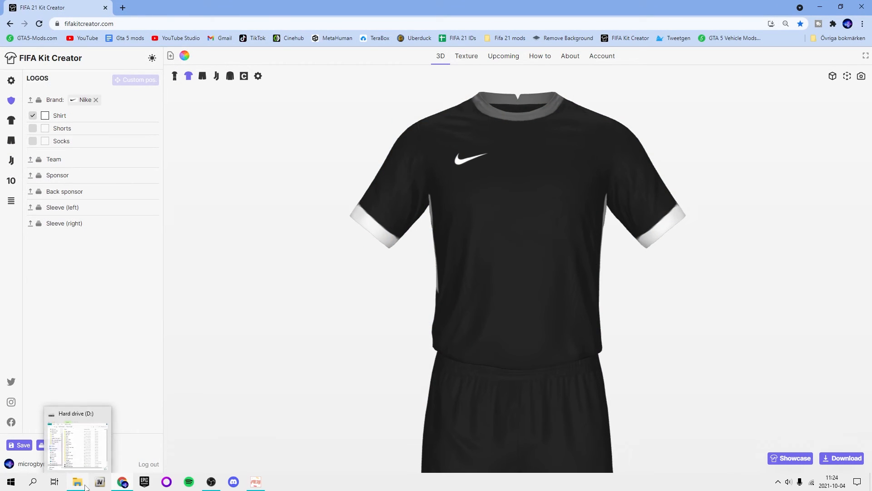
pyautogui.click(105, 414)
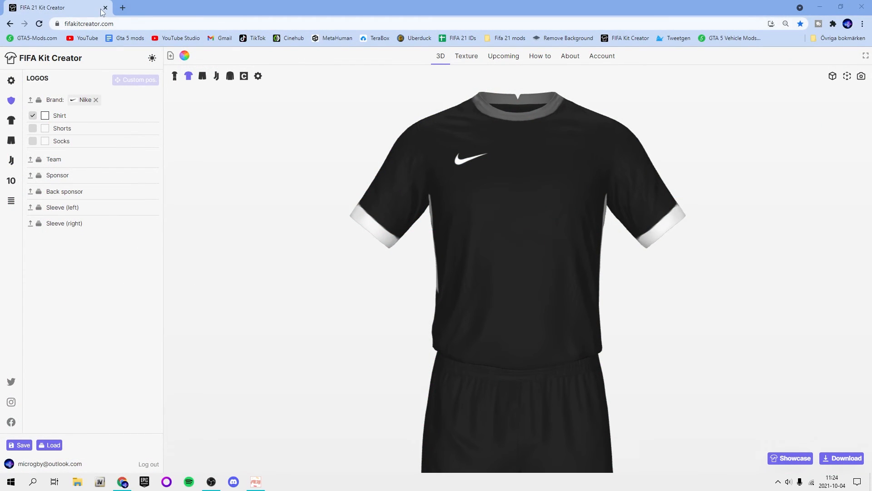
pyautogui.moveTo(75, 6); pyautogui.dragTo(90, 0)
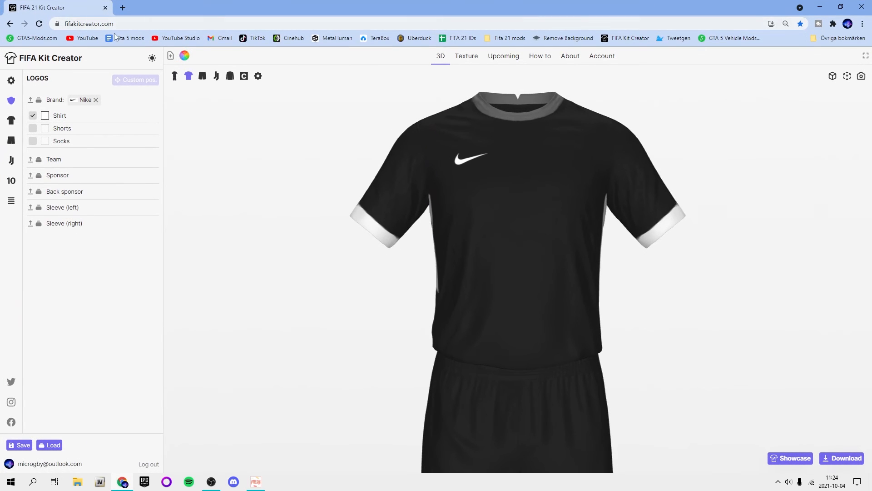
# - Show the kit's general settings and open the kit template selection
pyautogui.click(10, 82)
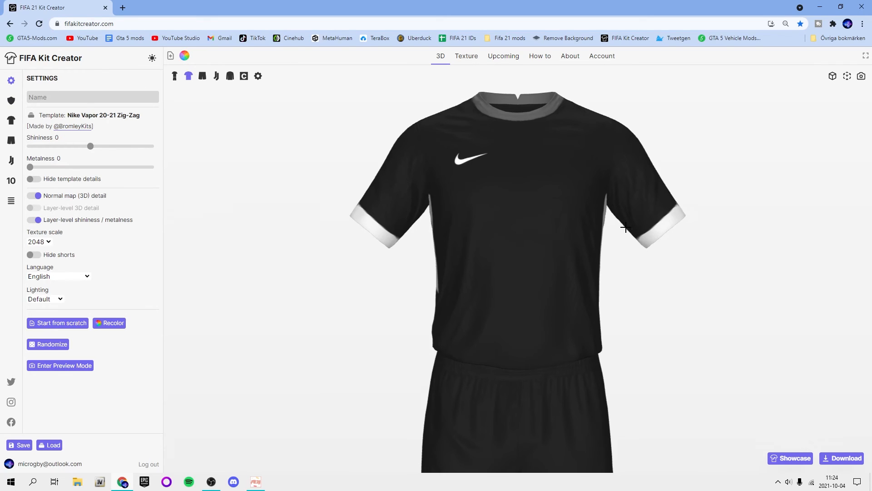
pyautogui.moveTo(626, 227)
pyautogui.mouseDown()
pyautogui.moveTo(536, 227)
pyautogui.moveTo(627, 227)
pyautogui.mouseUp()
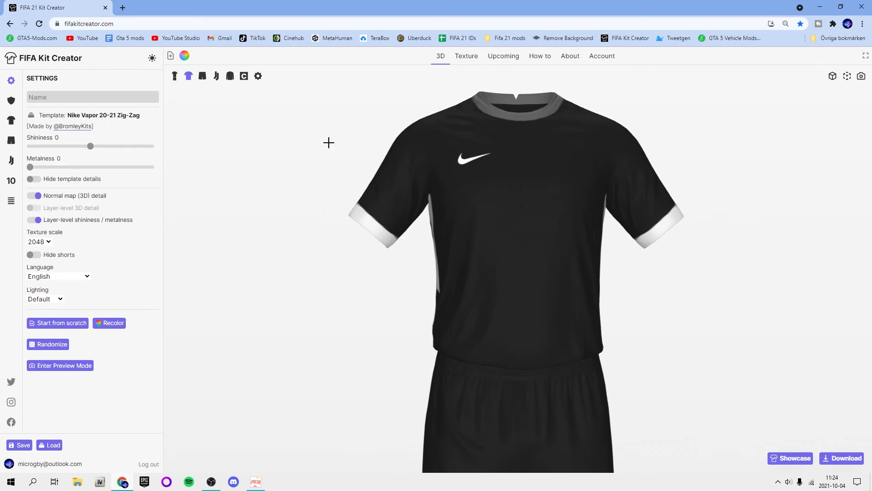
pyautogui.click(168, 56)
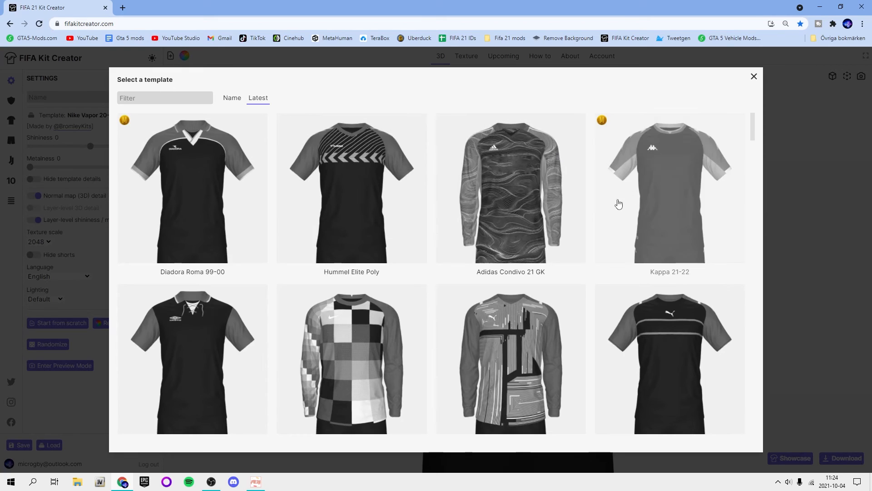
# - Browse the whole kit template list, sorted by latest, through to the Basic raglan designs and return to its beginning
pyautogui.scroll(-5, 579, 180)
pyautogui.scroll(-10, 575, 185)
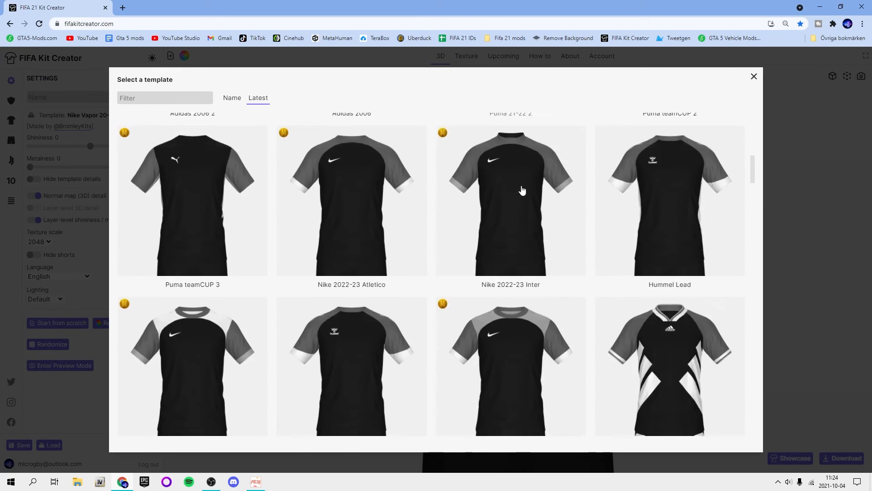
pyautogui.moveTo(602, 140)
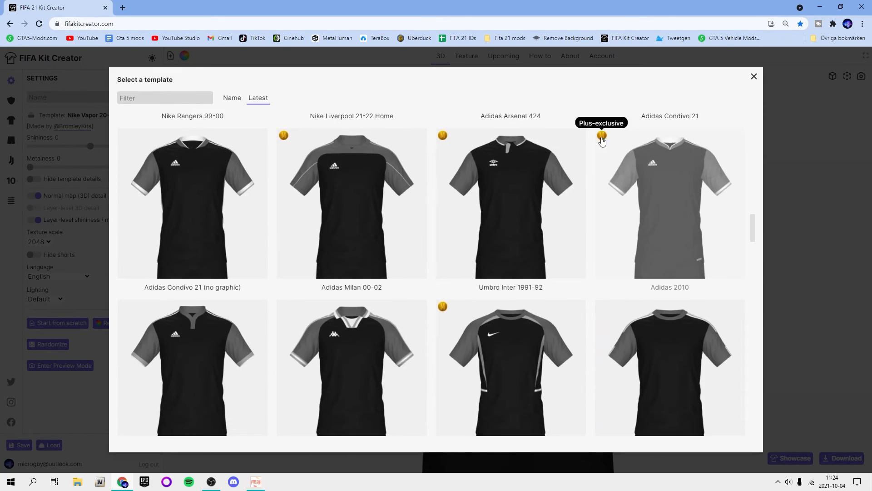
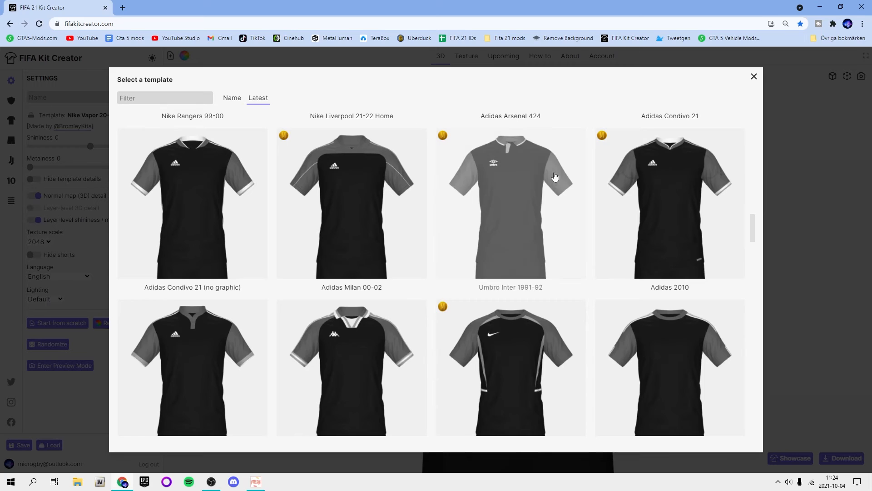
pyautogui.scroll(-5, 562, 243)
pyautogui.scroll(-6, 562, 243)
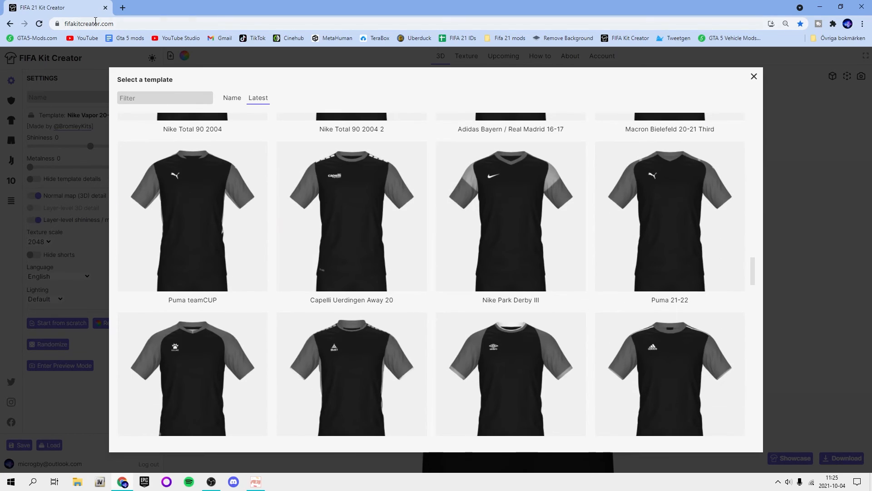
pyautogui.scroll(-3, 500, 204)
pyautogui.scroll(-4, 499, 204)
pyautogui.scroll(4, 500, 204)
pyautogui.scroll(-10, 500, 250)
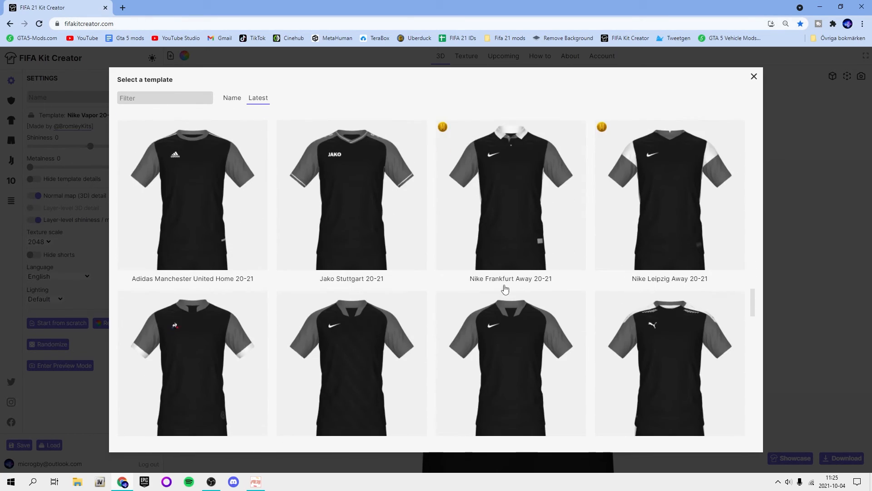
pyautogui.scroll(-11, 490, 286)
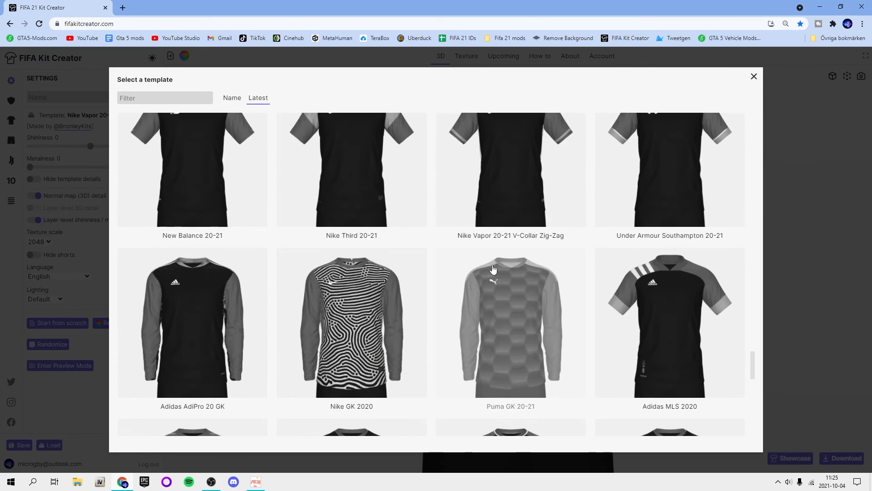
pyautogui.scroll(-11, 509, 259)
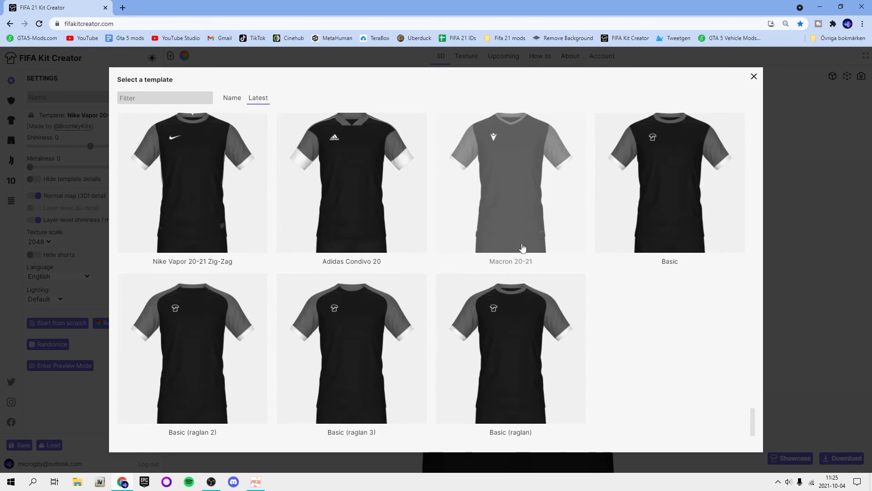
pyautogui.scroll(20, 500, 264)
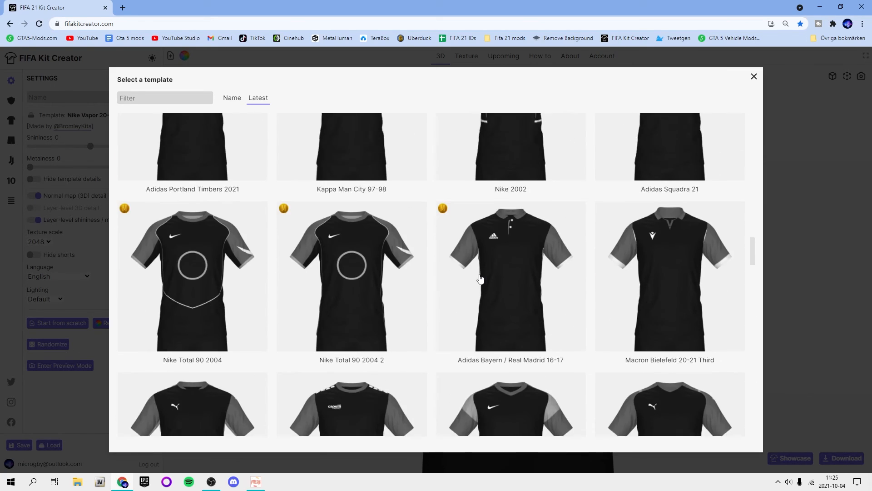
pyautogui.scroll(20, 481, 279)
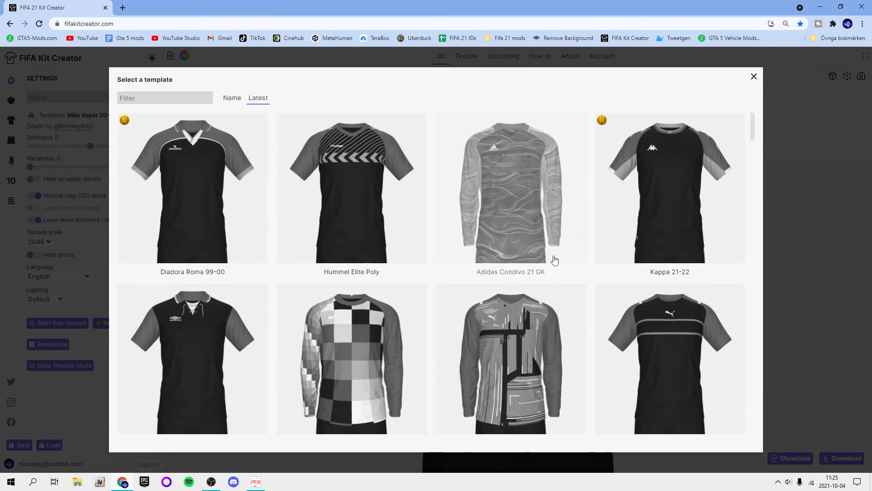
# - Examine the newest shirt templates from Umbro Manchester United 93-95 Home to Adidas 2010, and leave the template selection without choosing one
pyautogui.scroll(-4, 376, 260)
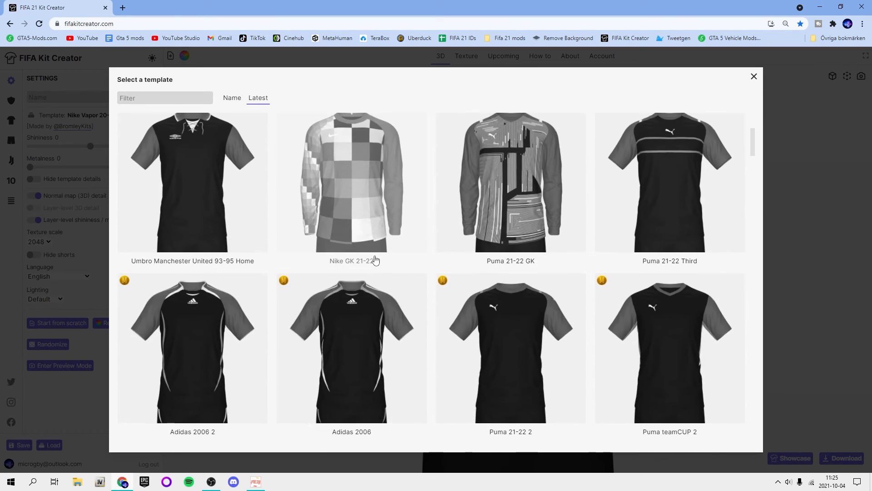
pyautogui.scroll(-3, 525, 196)
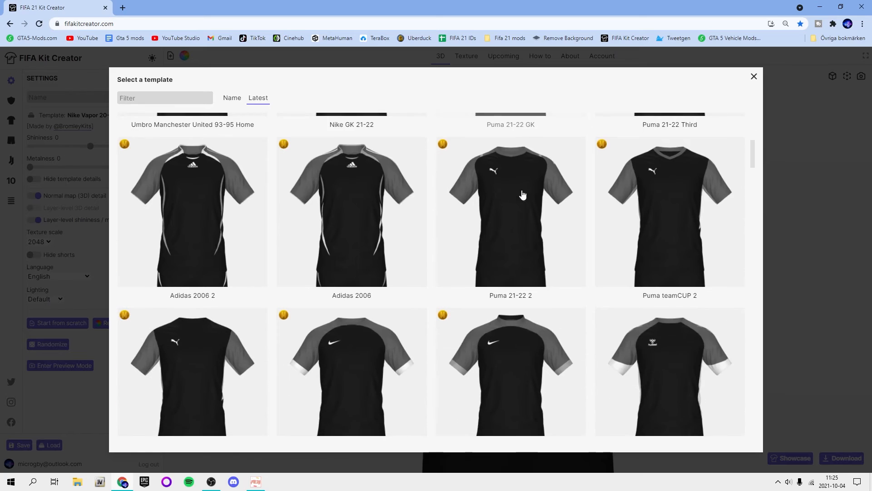
pyautogui.scroll(-7, 432, 207)
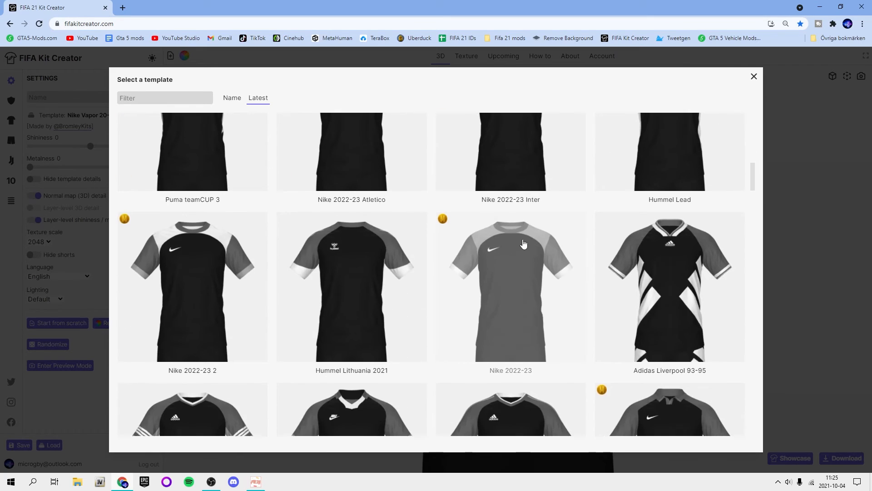
pyautogui.scroll(2, 500, 237)
pyautogui.scroll(-6, 522, 248)
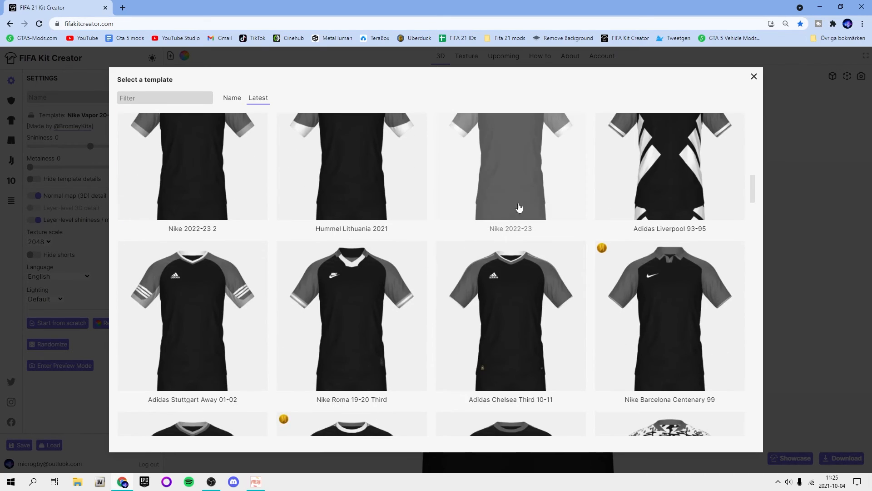
pyautogui.scroll(-1, 526, 266)
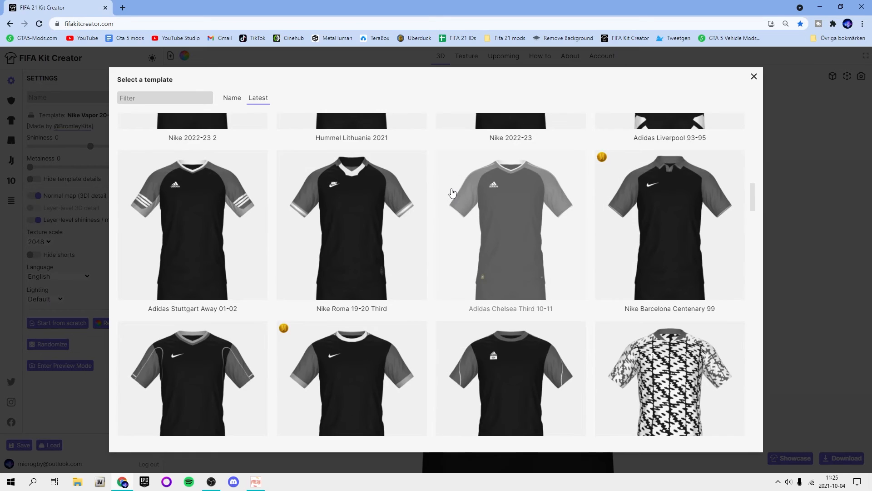
pyautogui.scroll(2, 523, 218)
pyautogui.scroll(-5, 609, 249)
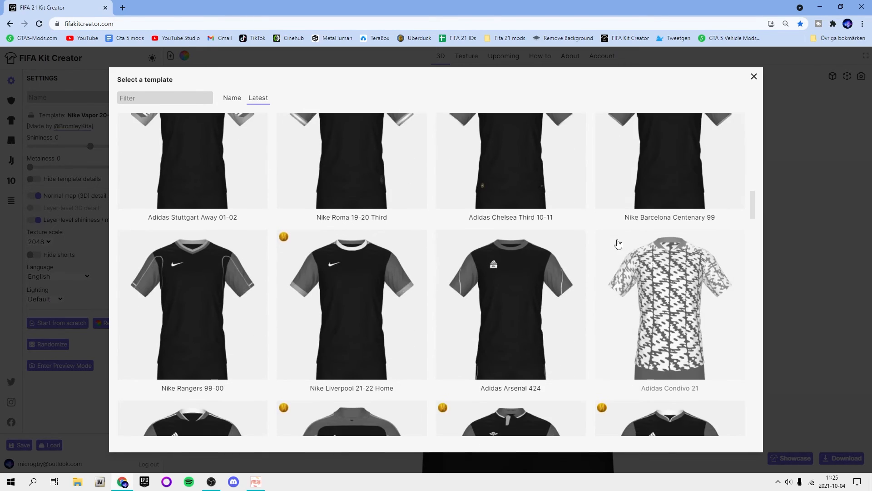
pyautogui.scroll(-5, 590, 237)
pyautogui.scroll(1, 479, 203)
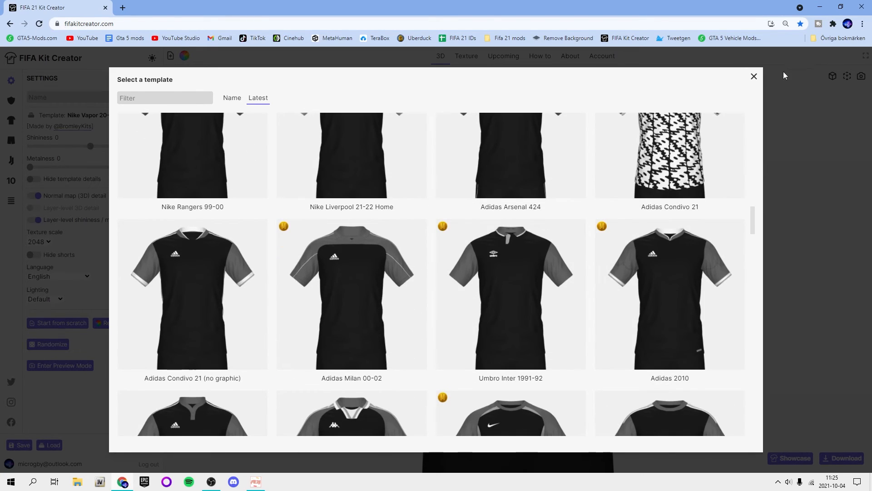
pyautogui.click(753, 76)
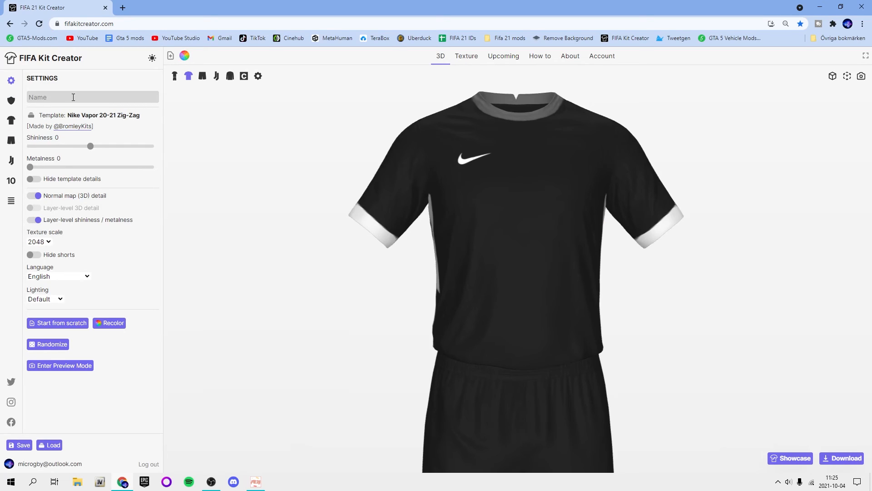
# - Filter the kit templates by "vapor" and apply the Nike Vapor 20-21 Straight template
pyautogui.moveTo(688, 217); pyautogui.dragTo(550, 241)
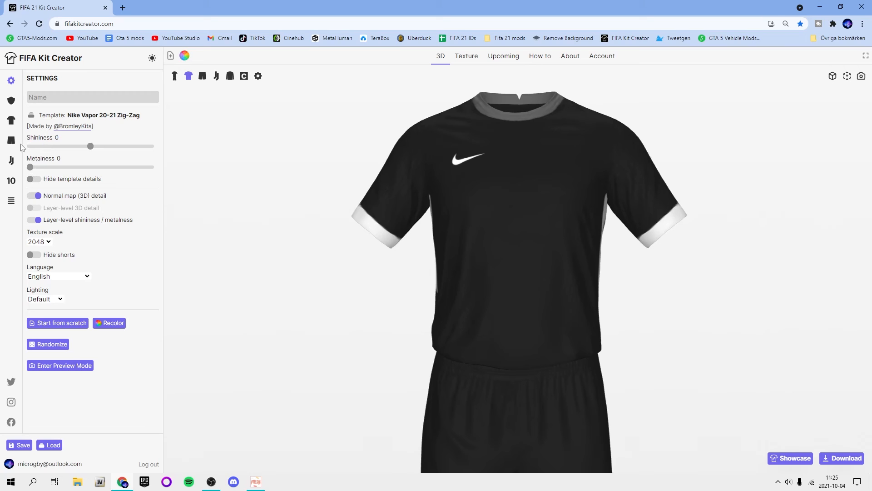
pyautogui.click(9, 119)
pyautogui.click(170, 87)
pyautogui.write('va')
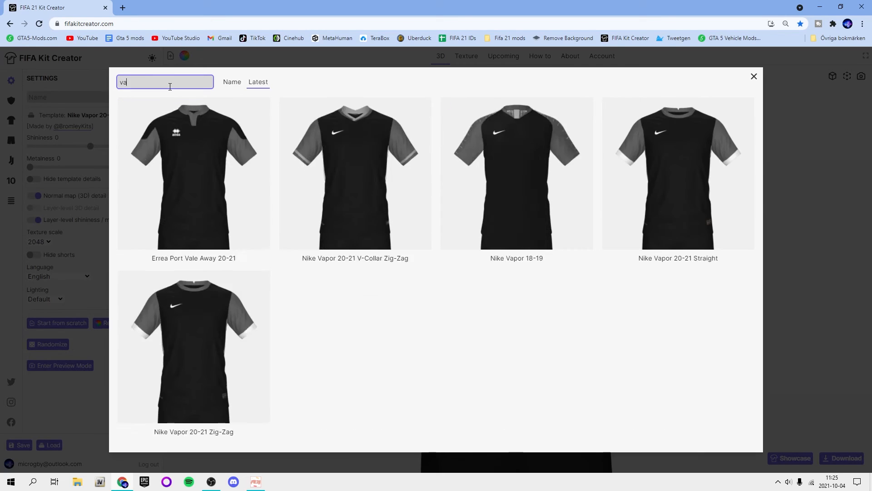
pyautogui.write('por')
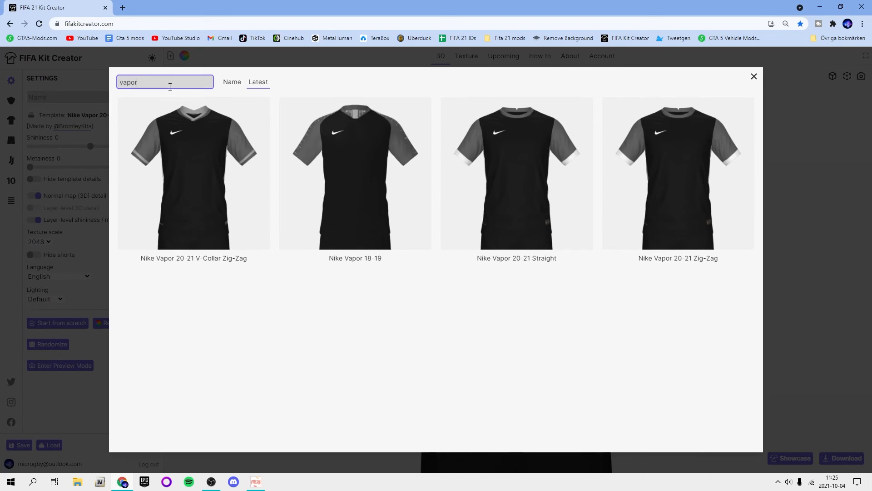
pyautogui.click(540, 177)
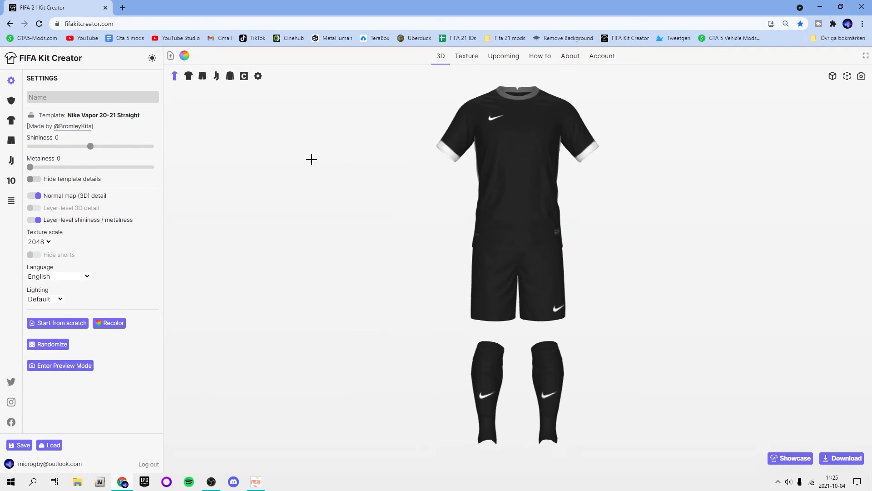
# - Try the Nike Vapor 20-21 Zig-Zag template for comparison and switch back to Nike Vapor 20-21 Straight
pyautogui.click(45, 116)
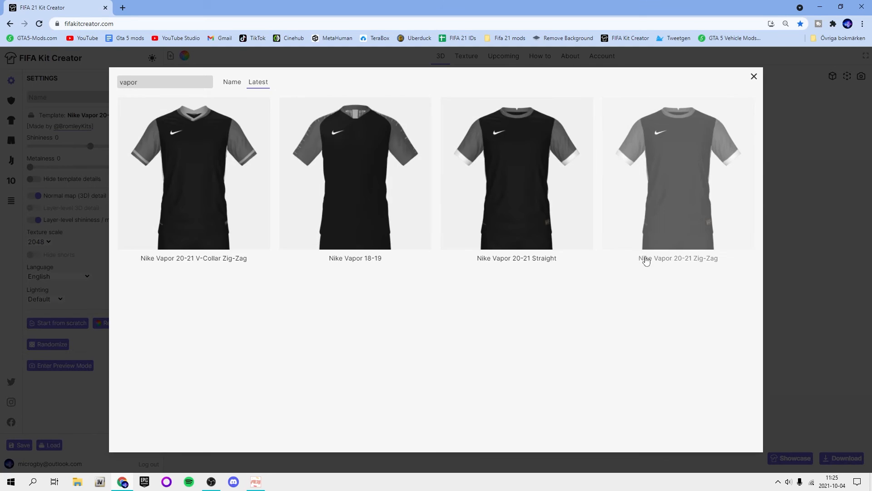
pyautogui.click(745, 128)
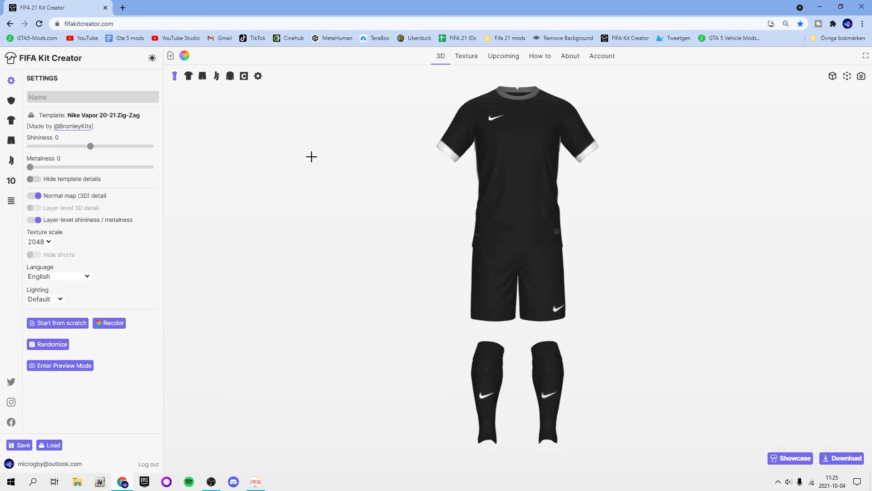
pyautogui.click(31, 116)
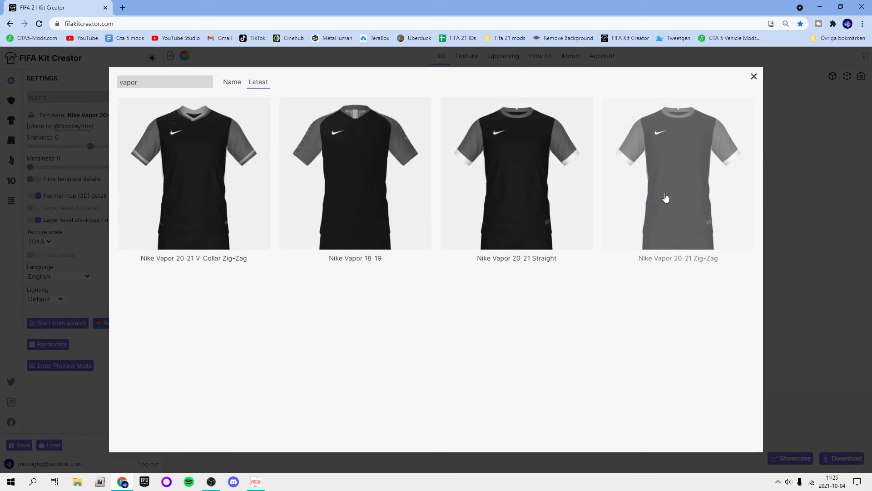
pyautogui.click(518, 182)
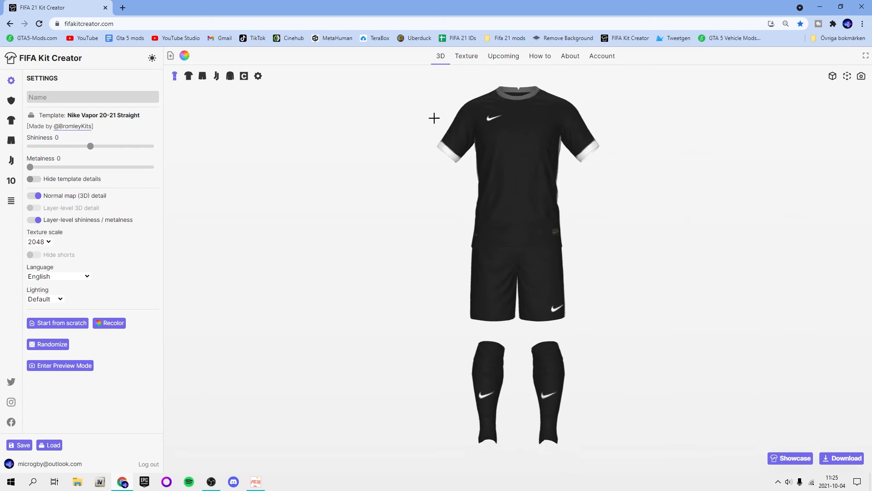
# - Show only the shirt in 3D and examine its side stripe and the small Nike label near the hem
pyautogui.click(188, 76)
pyautogui.moveTo(384, 176); pyautogui.dragTo(406, 178)
pyautogui.moveTo(543, 224)
pyautogui.mouseDown()
pyautogui.moveTo(529, 228)
pyautogui.moveTo(546, 232)
pyautogui.mouseUp()
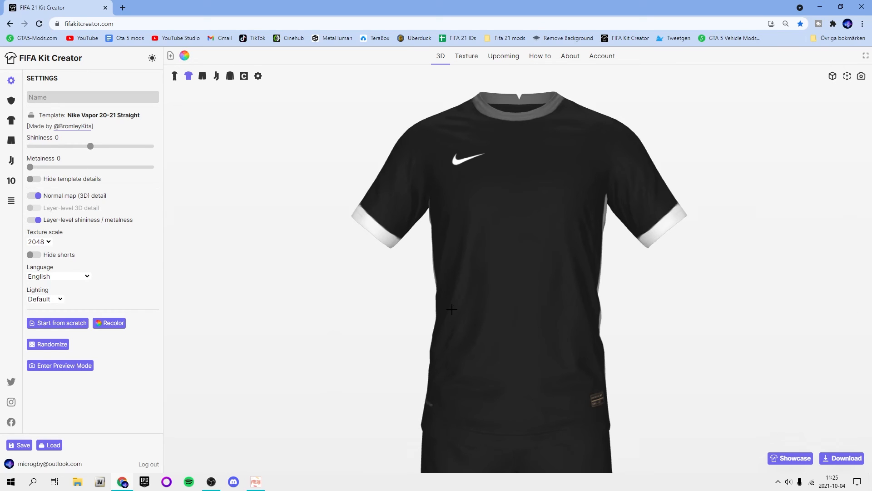
pyautogui.moveTo(452, 310); pyautogui.dragTo(427, 310)
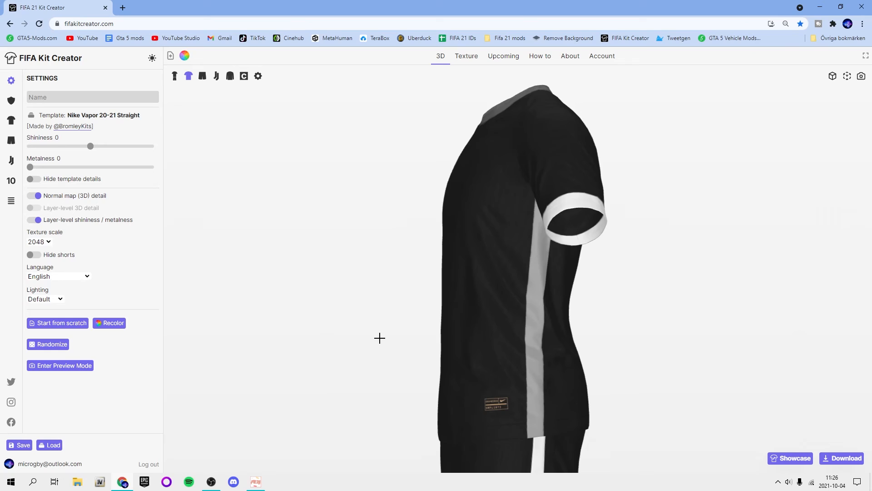
pyautogui.moveTo(531, 299); pyautogui.dragTo(540, 299)
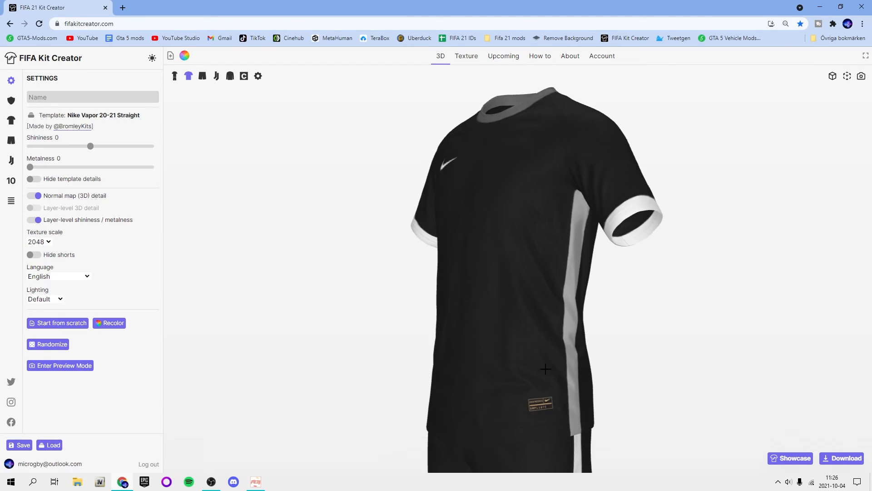
pyautogui.moveTo(546, 368)
pyautogui.mouseDown()
pyautogui.moveTo(555, 356)
pyautogui.moveTo(540, 358)
pyautogui.mouseUp()
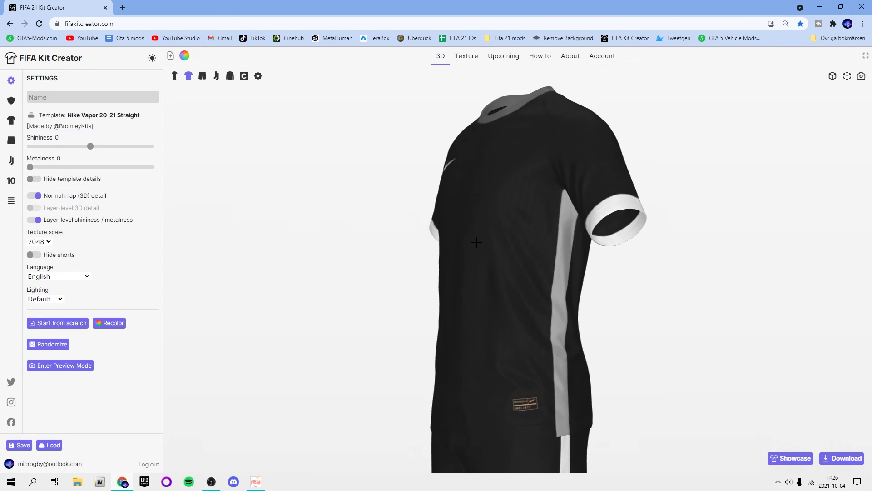
pyautogui.moveTo(476, 243); pyautogui.dragTo(441, 250)
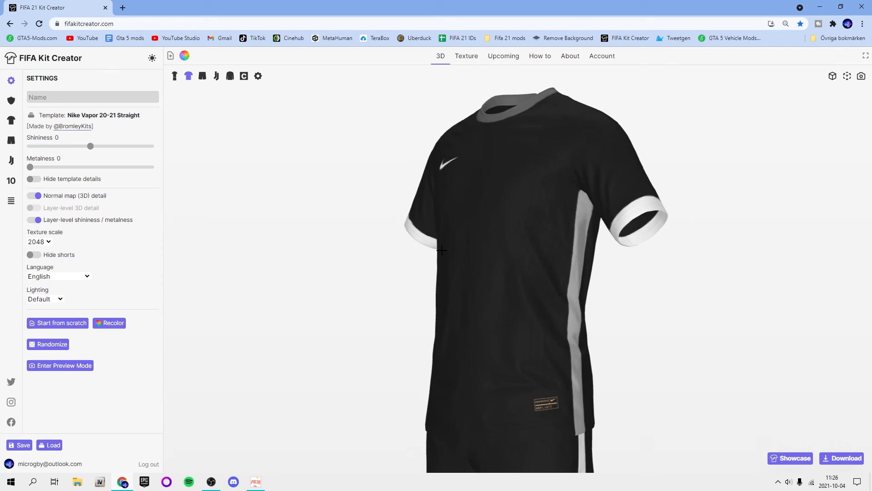
# - Hide the template details, check the shirt's hem without the label, and return to the full kit view
pyautogui.click(30, 180)
pyautogui.moveTo(439, 229); pyautogui.dragTo(587, 244)
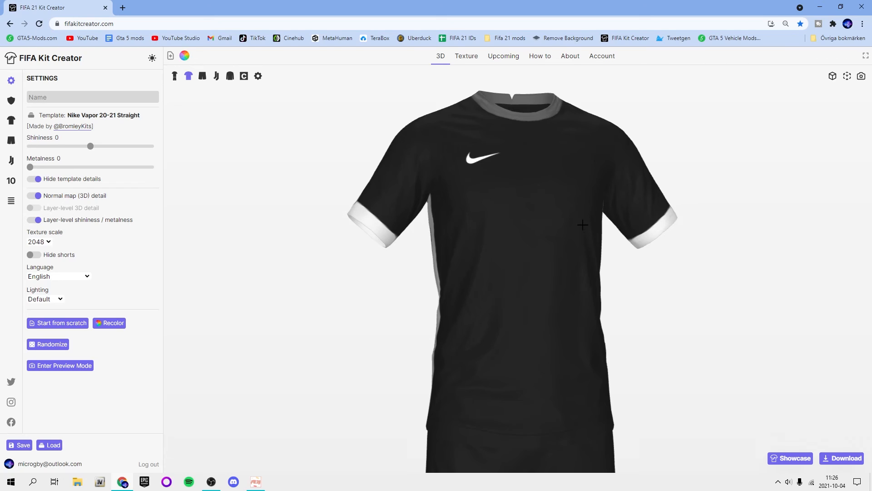
pyautogui.click(175, 76)
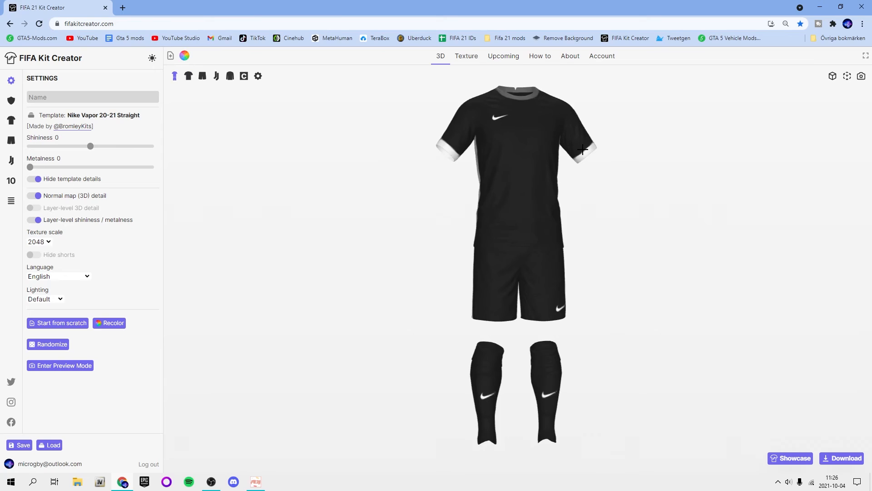
# - Try the other interface colour theme and restore the original one
pyautogui.click(153, 58)
pyautogui.click(152, 58)
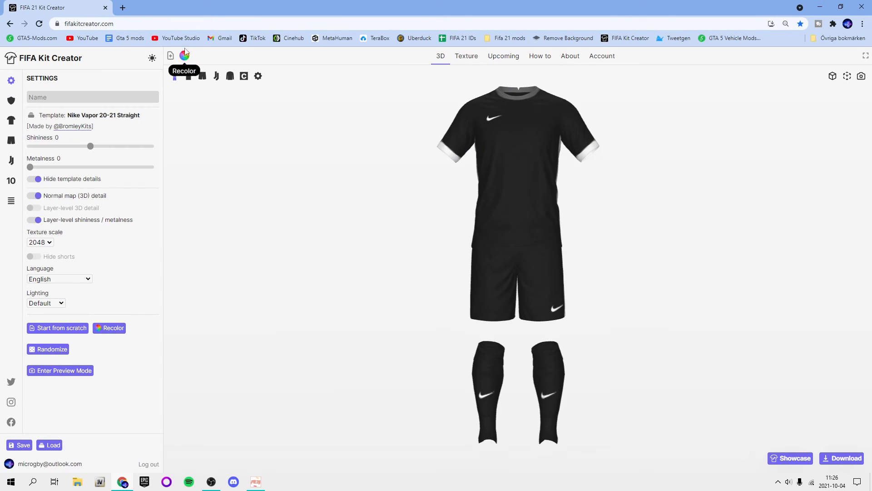
# - In the 3D display settings, try the tucked-in shirt, turn it back off, and enable the undershirt
pyautogui.click(259, 79)
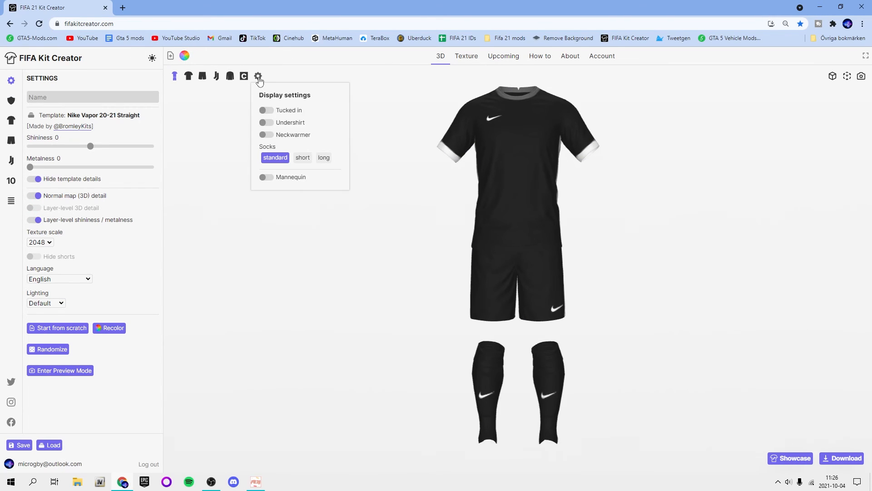
pyautogui.click(258, 79)
pyautogui.click(260, 83)
pyautogui.click(264, 111)
pyautogui.click(264, 111)
pyautogui.click(268, 123)
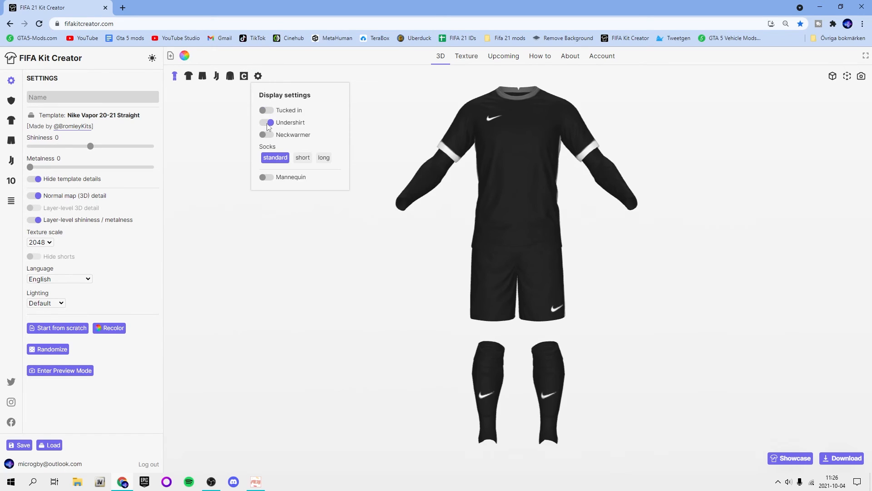
# - Turn off the undershirt, and try the neckwarmer before switching it back off
pyautogui.click(268, 124)
pyautogui.click(268, 123)
pyautogui.click(268, 123)
pyautogui.click(270, 136)
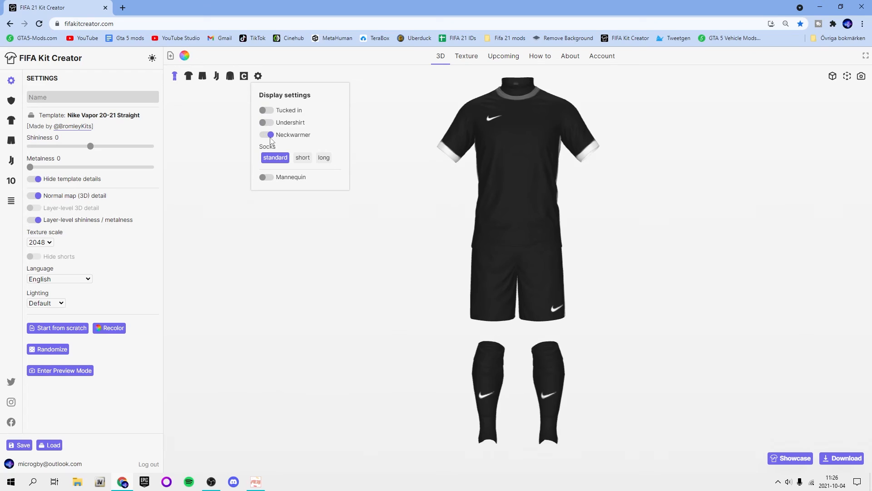
pyautogui.click(272, 135)
# - Preview the short and long sock lengths and restore the standard socks
pyautogui.click(302, 158)
pyautogui.click(324, 159)
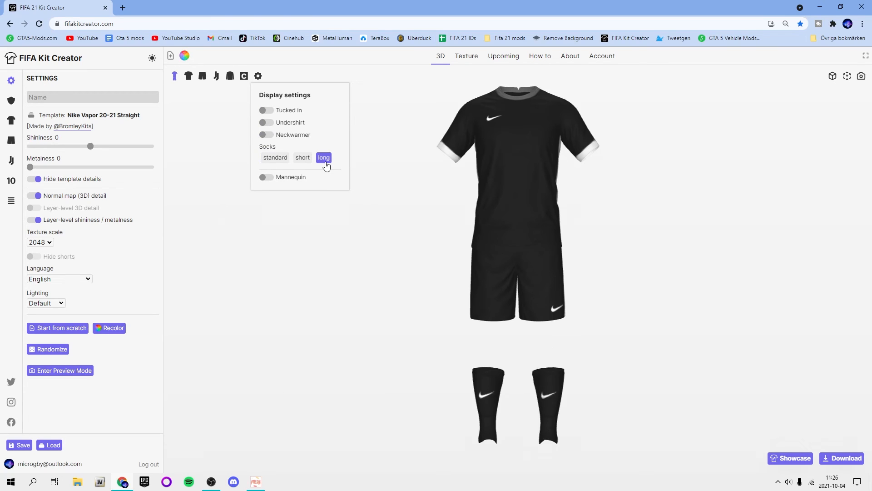
pyautogui.click(273, 159)
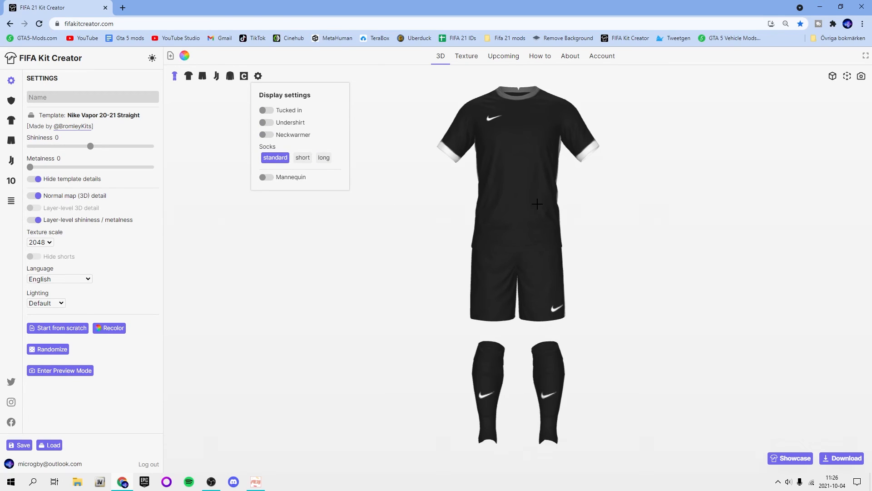
# - Preview the kit on the mannequin with Skin color 1 and hide the mannequin again
pyautogui.click(262, 176)
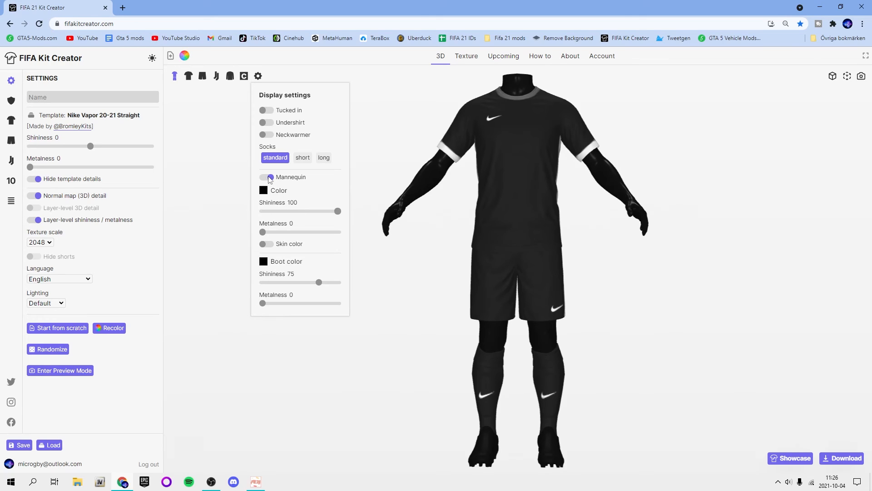
pyautogui.click(264, 191)
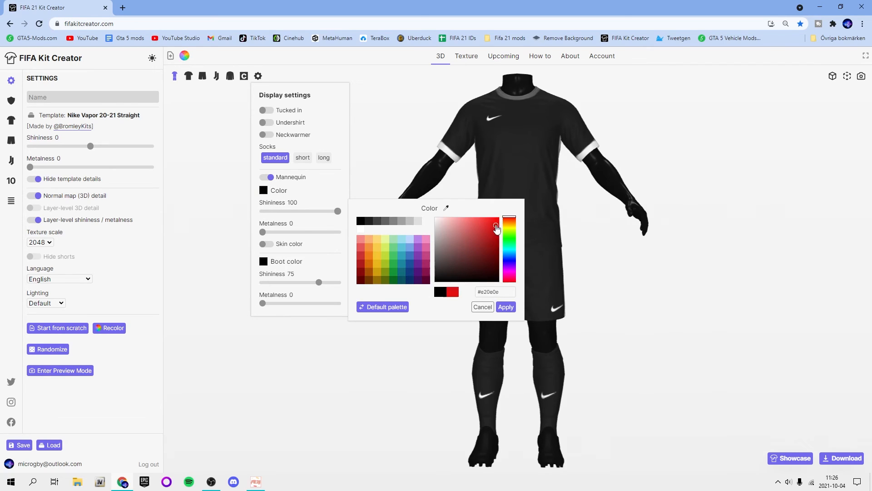
pyautogui.click(483, 307)
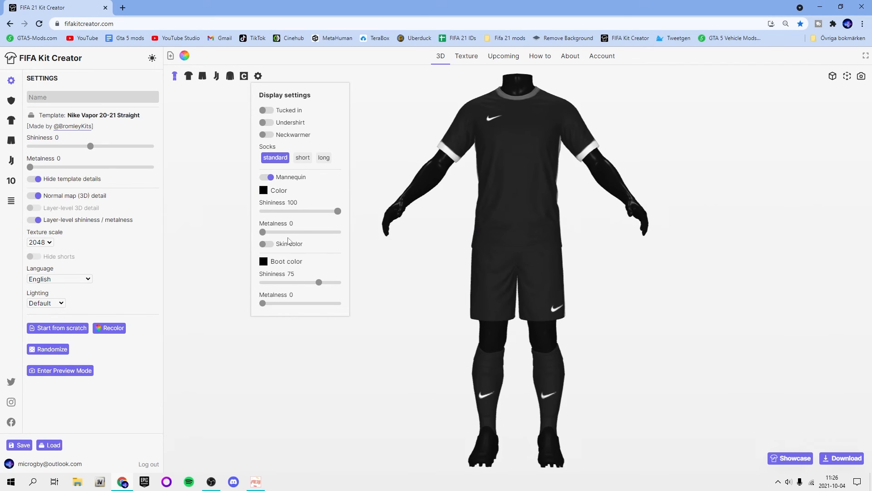
pyautogui.click(271, 243)
pyautogui.moveTo(610, 279); pyautogui.dragTo(462, 290)
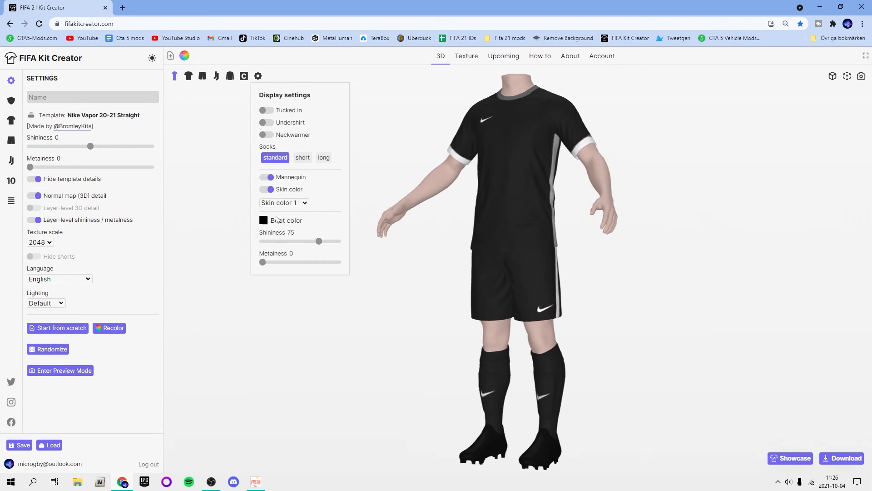
pyautogui.click(267, 177)
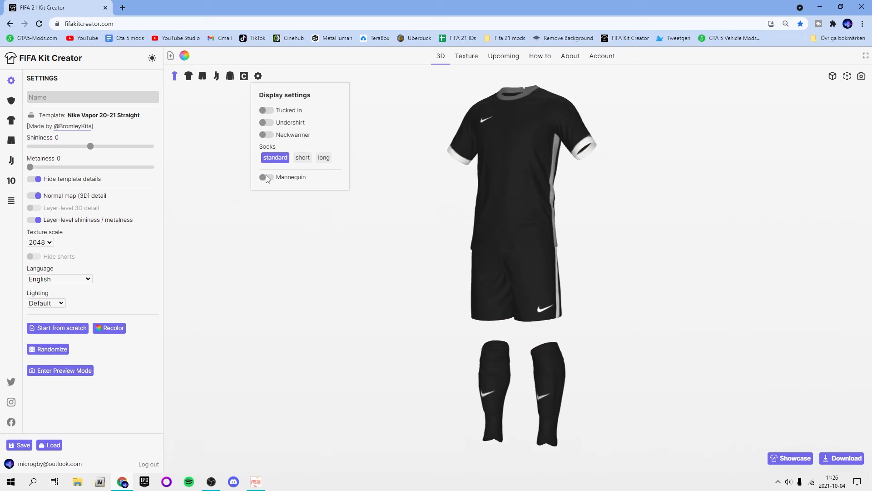
# - Show the captain's armband and switch the 3D display to the shirt only
pyautogui.click(244, 76)
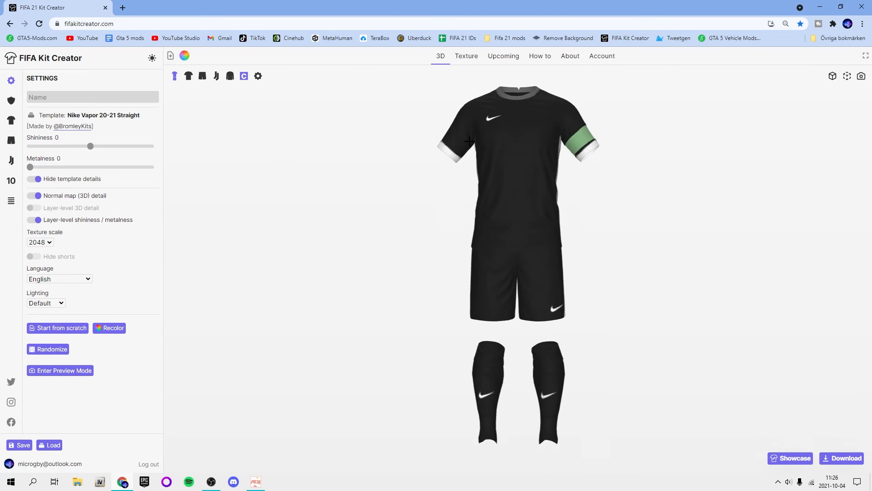
pyautogui.click(188, 76)
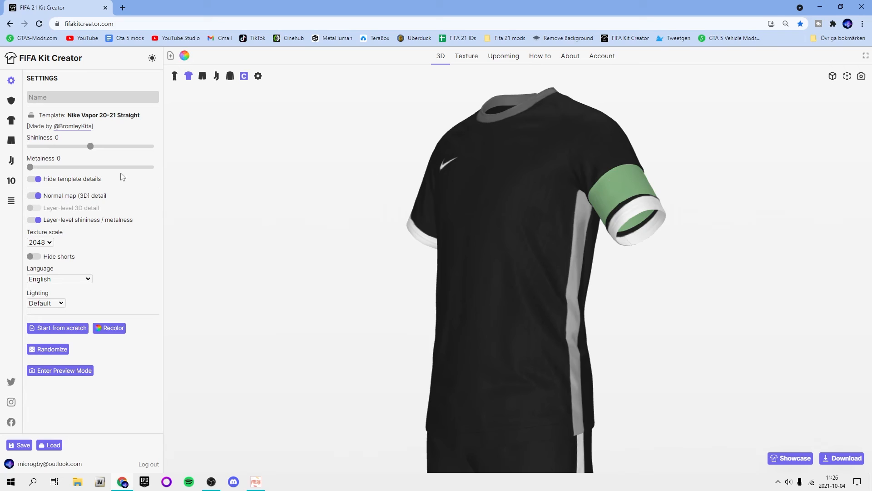
# - Set the shirt's Base layer colour to #1b6dc1
pyautogui.click(11, 120)
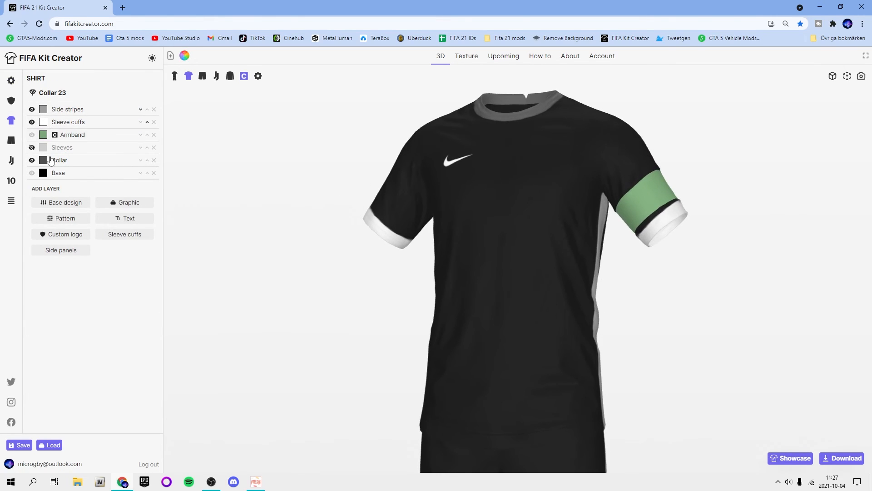
pyautogui.click(43, 174)
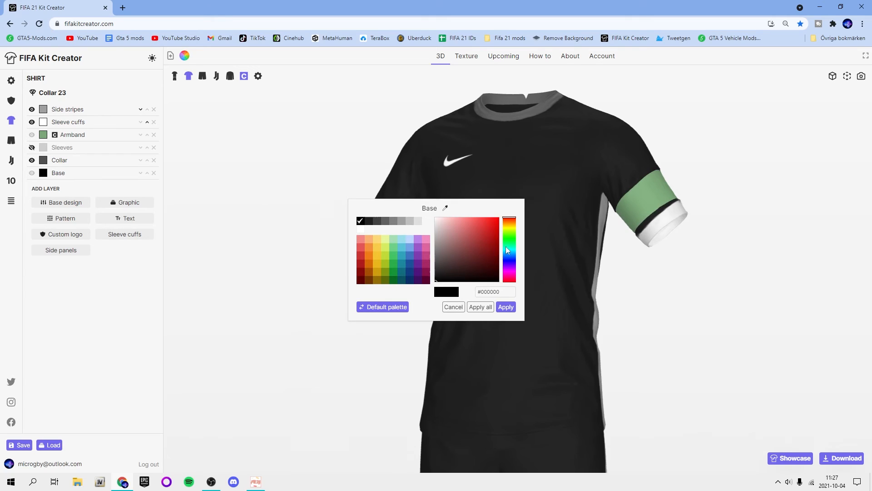
pyautogui.moveTo(508, 250)
pyautogui.mouseDown()
pyautogui.moveTo(503, 294)
pyautogui.moveTo(457, 299)
pyautogui.mouseUp()
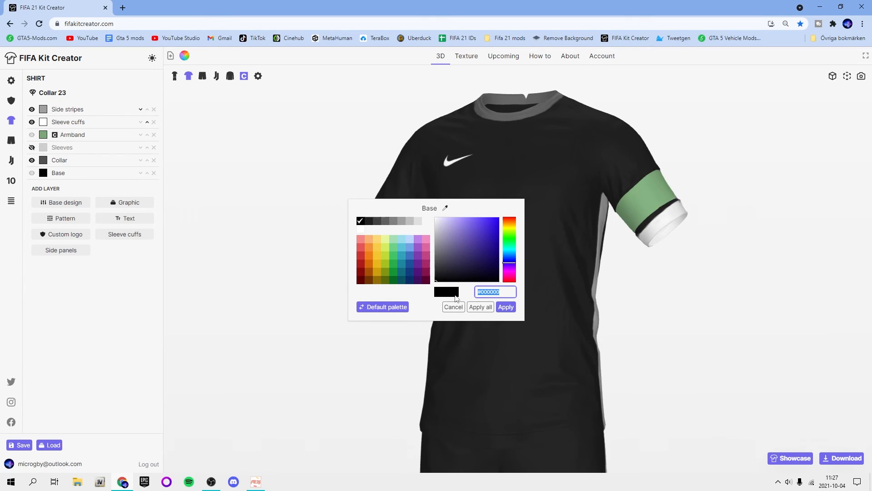
pyautogui.write('#1b6dc1')
pyautogui.click(506, 307)
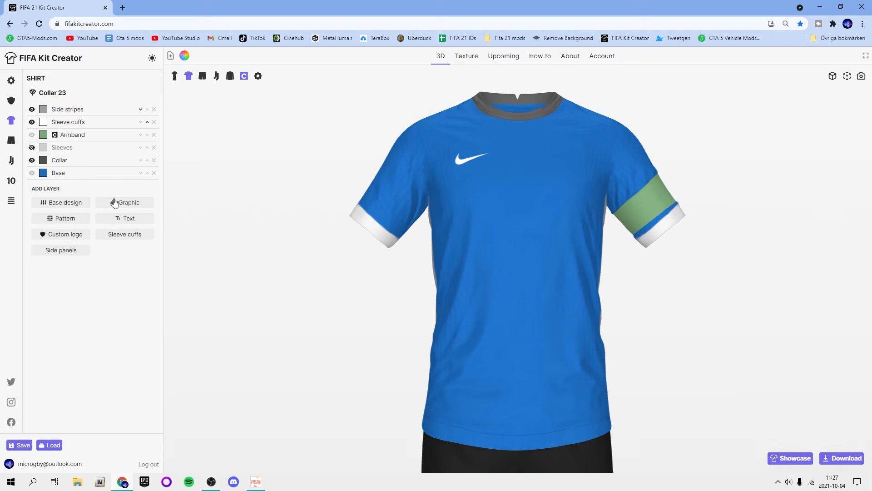
# - Leave the collar colour as it is and preview the shirt with the Collar layer hidden and shown again
pyautogui.click(44, 160)
pyautogui.click(253, 154)
pyautogui.click(31, 161)
pyautogui.click(31, 161)
pyautogui.click(31, 161)
pyautogui.click(31, 161)
# - Look through the available collar styles and keep Collar 23
pyautogui.click(46, 93)
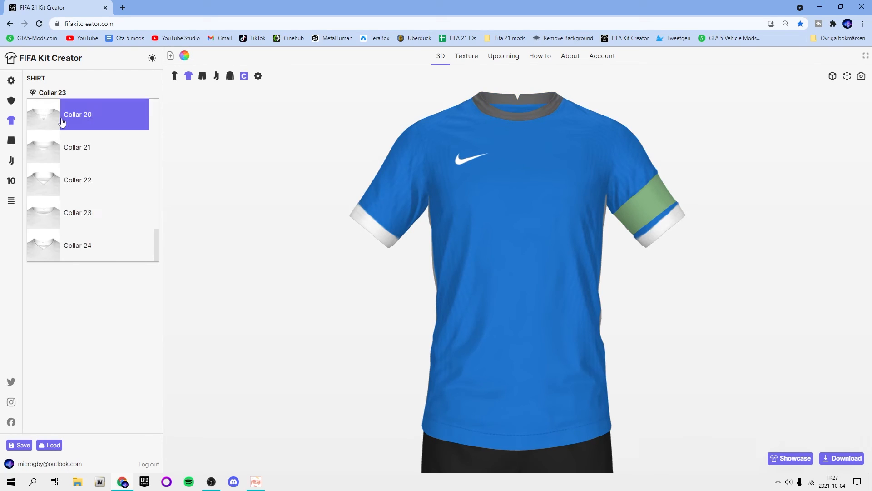
pyautogui.scroll(3, 93, 232)
pyautogui.scroll(7, 93, 233)
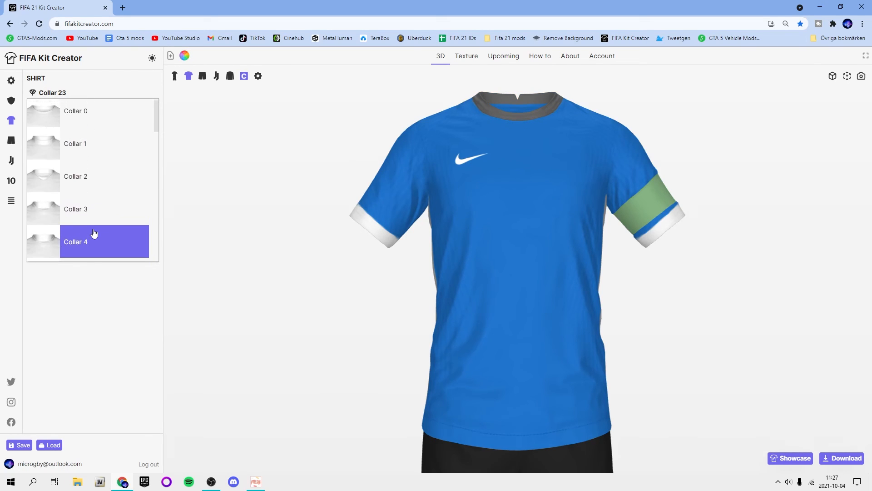
pyautogui.scroll(-10, 89, 210)
pyautogui.click(64, 92)
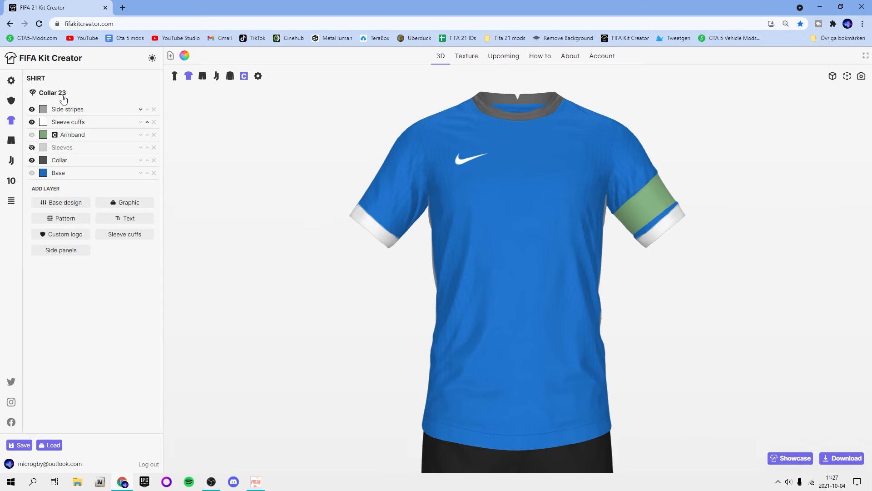
# - Hide the shirt's Collar layer, and try the Sleeves layer before hiding it again
pyautogui.click(32, 161)
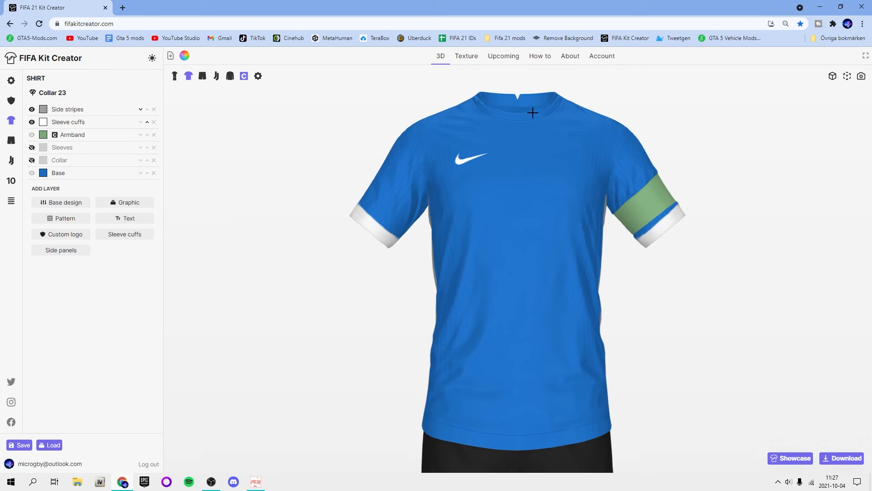
pyautogui.click(31, 148)
pyautogui.click(31, 147)
# - Preview the shirt without its sleeve cuffs and restore the Sleeve cuffs layer
pyautogui.click(31, 122)
pyautogui.click(32, 122)
pyautogui.click(31, 122)
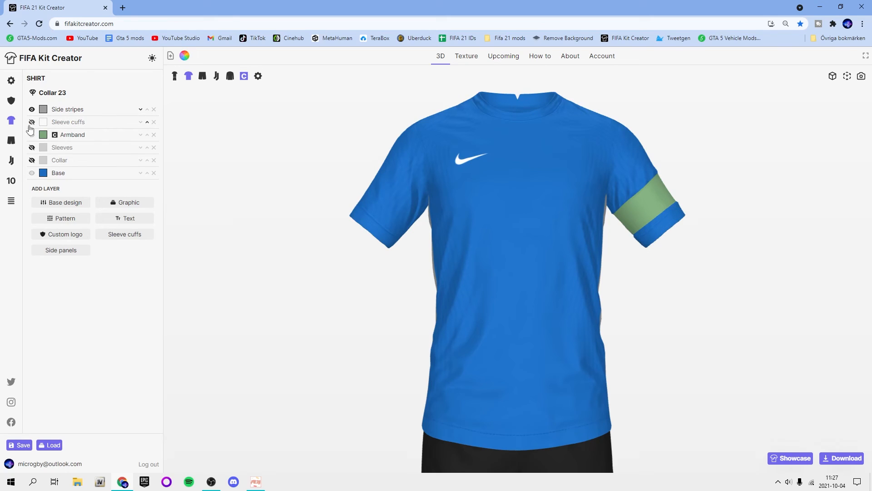
pyautogui.click(31, 122)
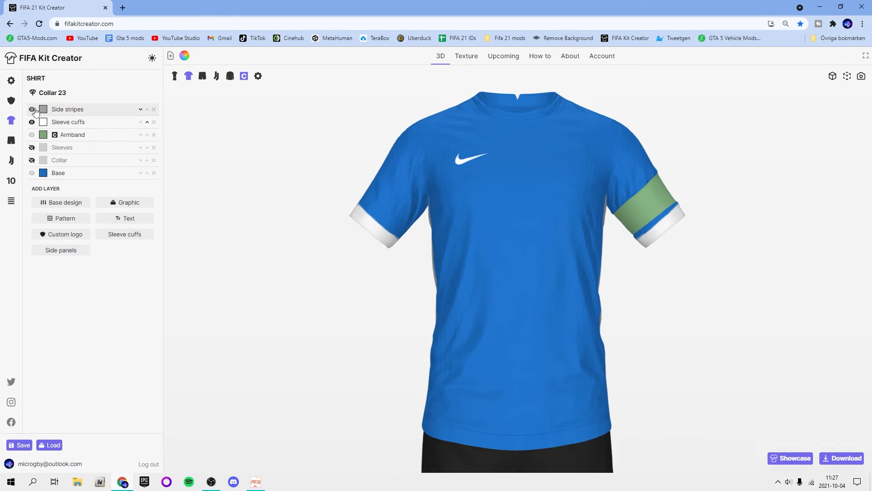
# - Hide the shirt's Side stripes layer and inspect both sides of the shirt without them
pyautogui.click(31, 109)
pyautogui.click(31, 109)
pyautogui.click(31, 109)
pyautogui.moveTo(469, 178); pyautogui.dragTo(487, 181)
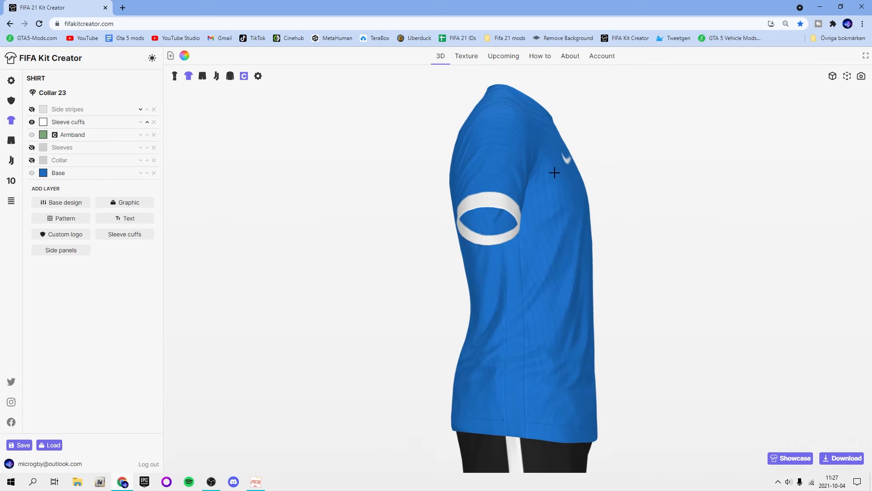
pyautogui.moveTo(555, 172); pyautogui.dragTo(520, 178)
pyautogui.moveTo(652, 167); pyautogui.dragTo(512, 187)
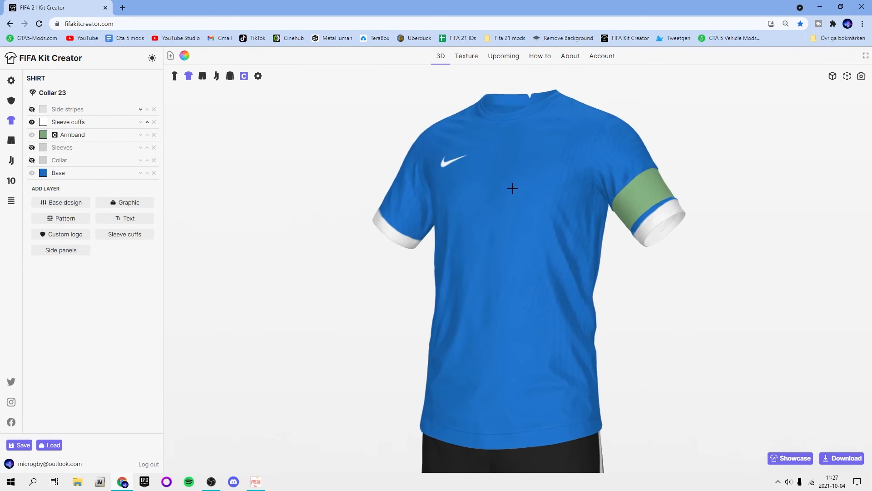
# - Set the Armband layer's colour to white (#ffffff)
pyautogui.click(43, 135)
pyautogui.moveTo(452, 241); pyautogui.dragTo(430, 208)
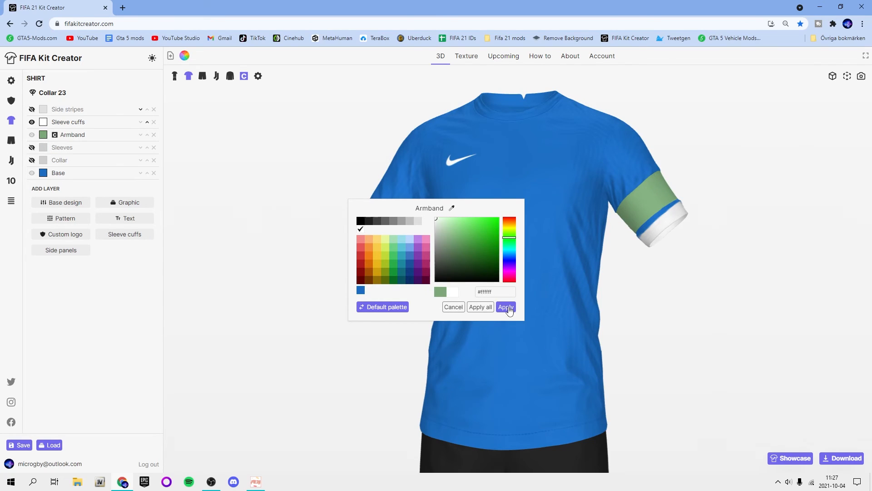
pyautogui.click(507, 308)
# - Hide the captain's armband, and preview the long-sleeved shirt before returning to short sleeves
pyautogui.click(246, 76)
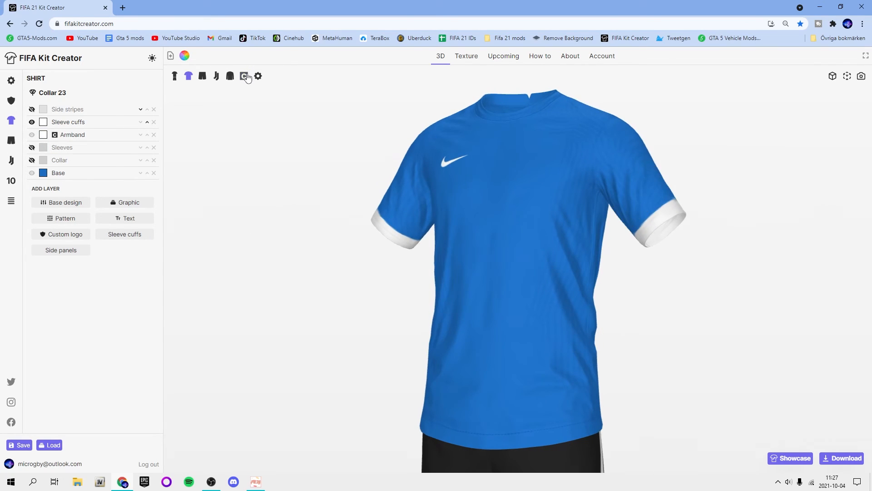
pyautogui.click(230, 78)
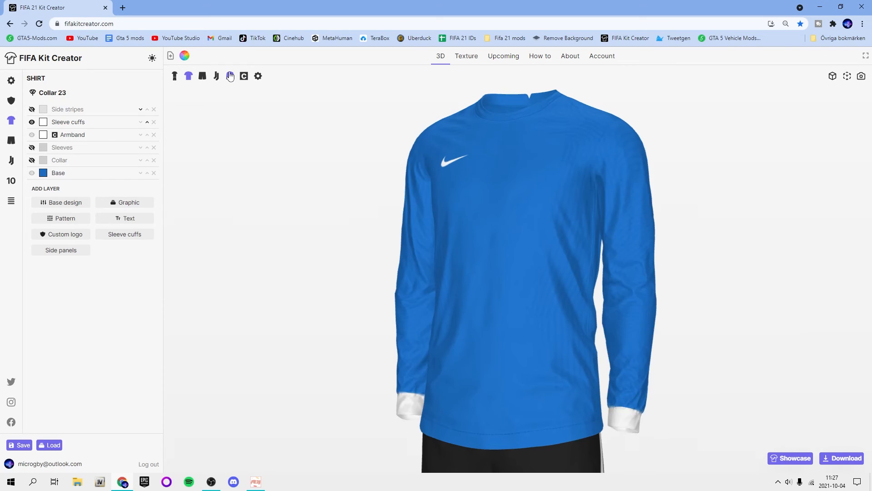
pyautogui.click(231, 78)
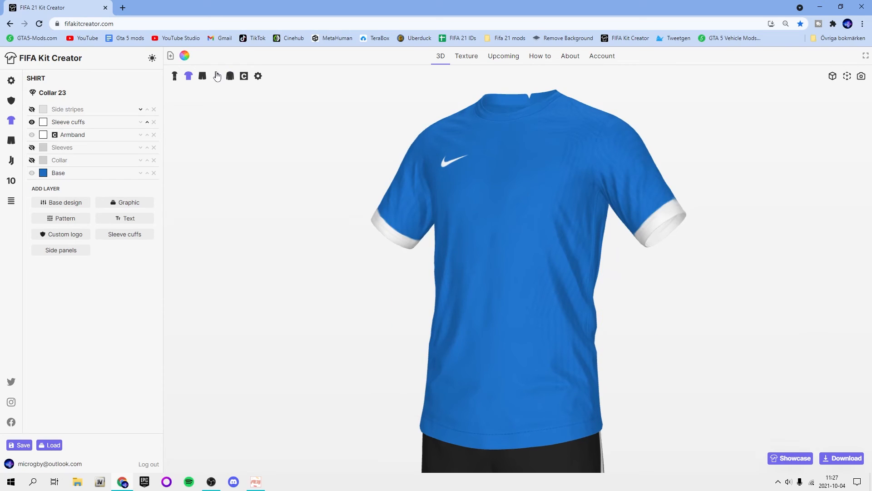
# - Open the logo presets for the kit's brand logo
pyautogui.click(9, 104)
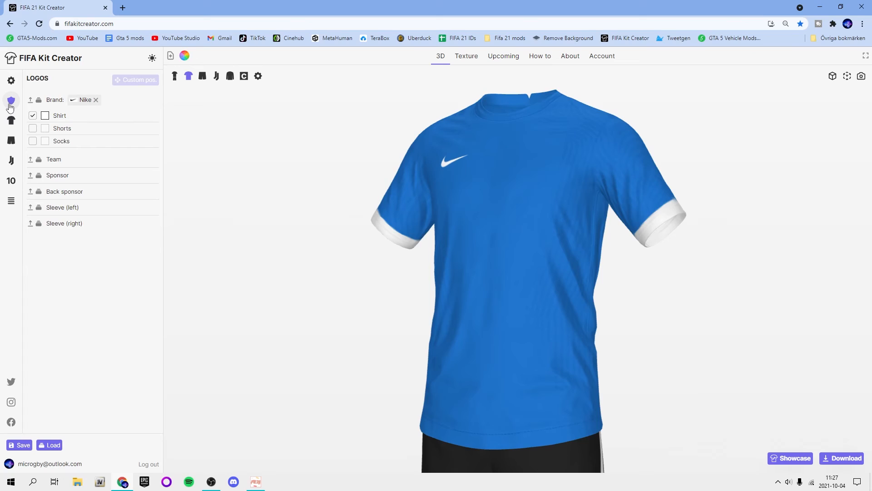
pyautogui.click(39, 99)
pyautogui.rightClick(39, 99)
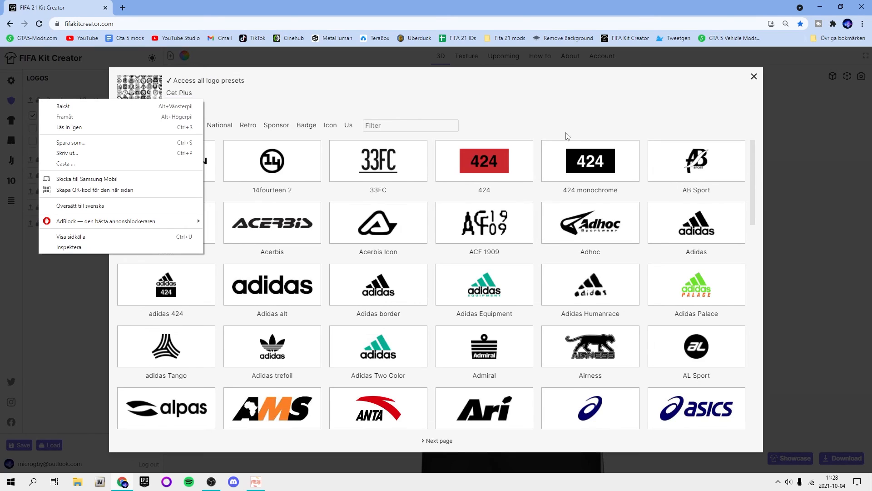
pyautogui.click(444, 102)
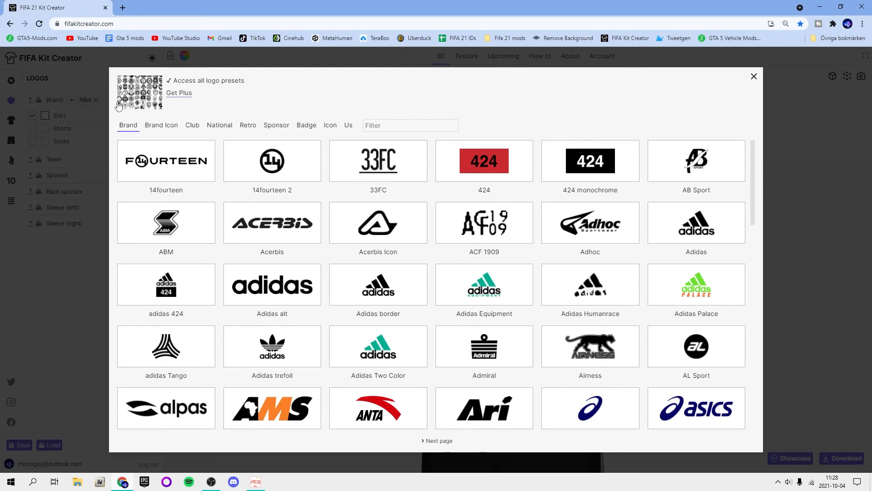
# - Look through the Brand Icon and Brand logo presets
pyautogui.click(162, 125)
pyautogui.click(136, 125)
pyautogui.scroll(-5, 497, 307)
pyautogui.scroll(-8, 496, 306)
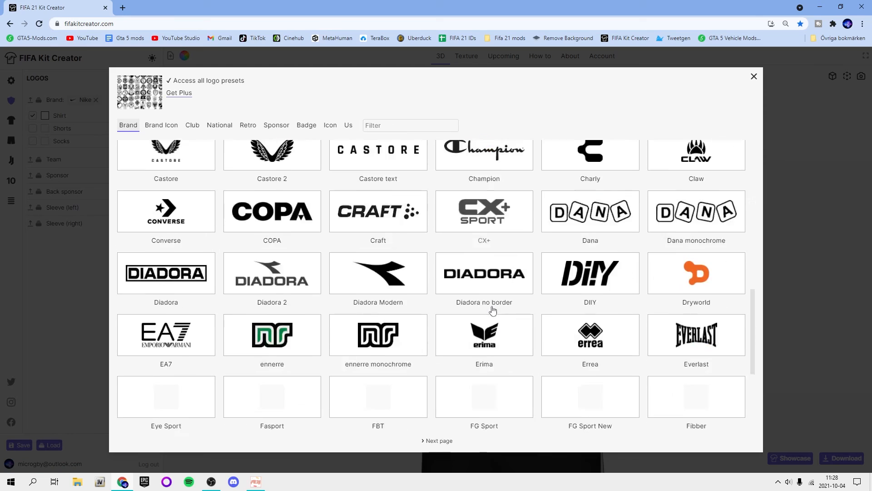
pyautogui.scroll(13, 490, 308)
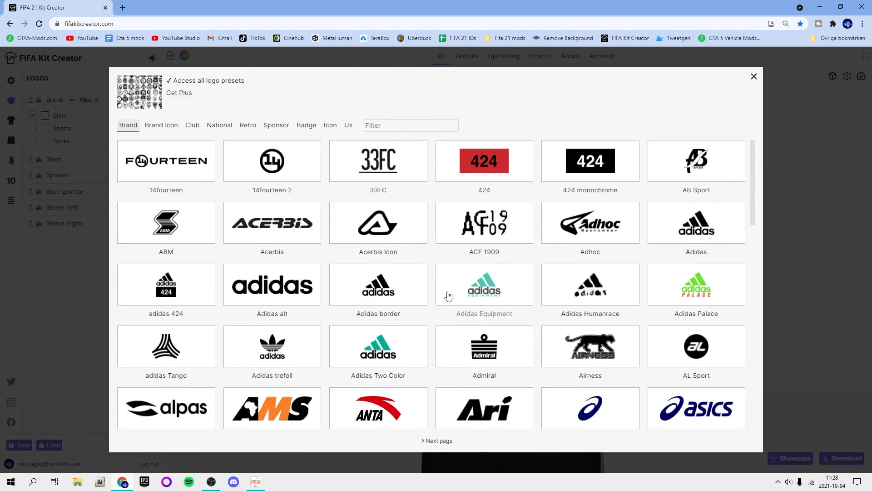
# - Check the Club, Badge and Icon logo preset categories
pyautogui.click(193, 126)
pyautogui.click(307, 125)
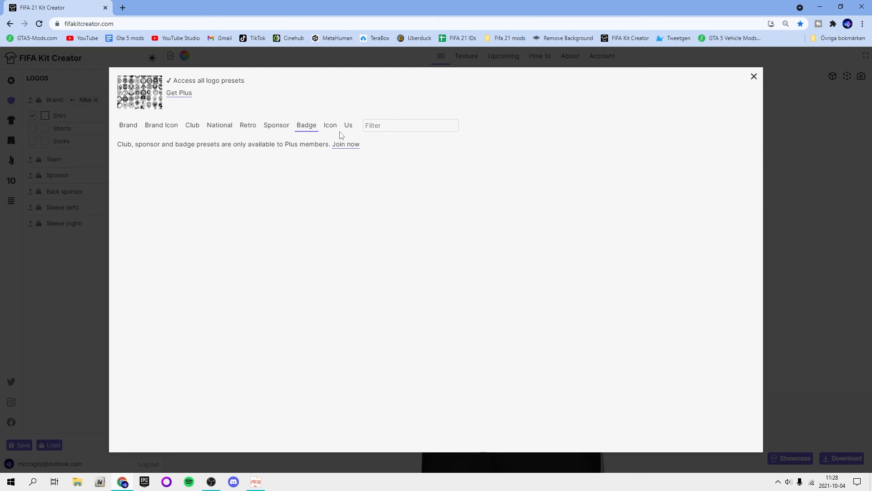
pyautogui.click(331, 128)
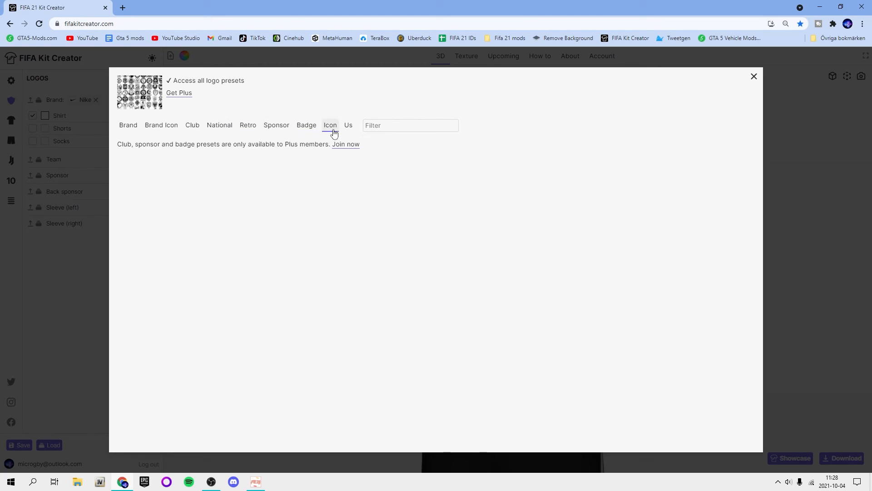
# - Filter the Brand logo presets for "adidas", and clear the filter to show all brands again
pyautogui.click(135, 129)
pyautogui.scroll(-10, 577, 233)
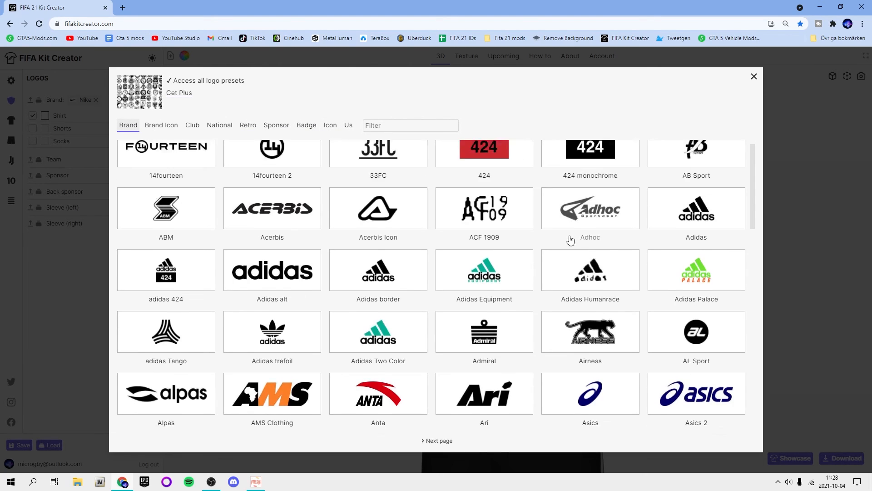
pyautogui.scroll(10, 452, 409)
pyautogui.click(413, 126)
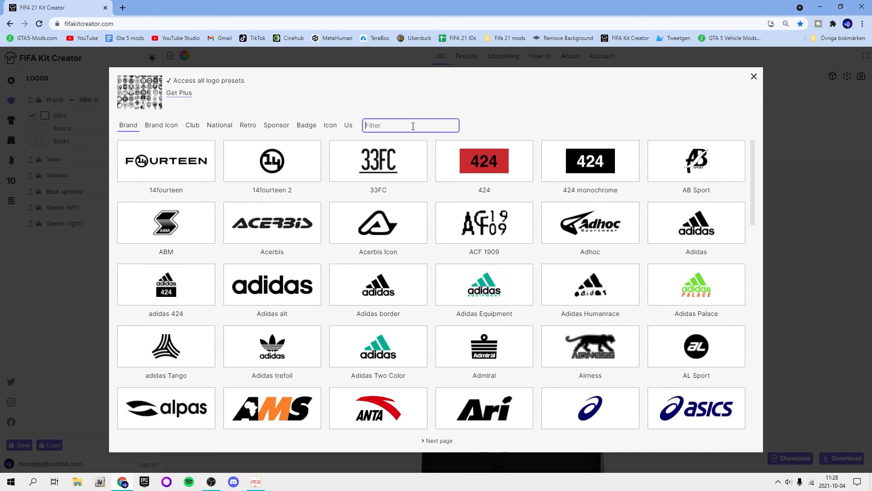
pyautogui.write('adidas')
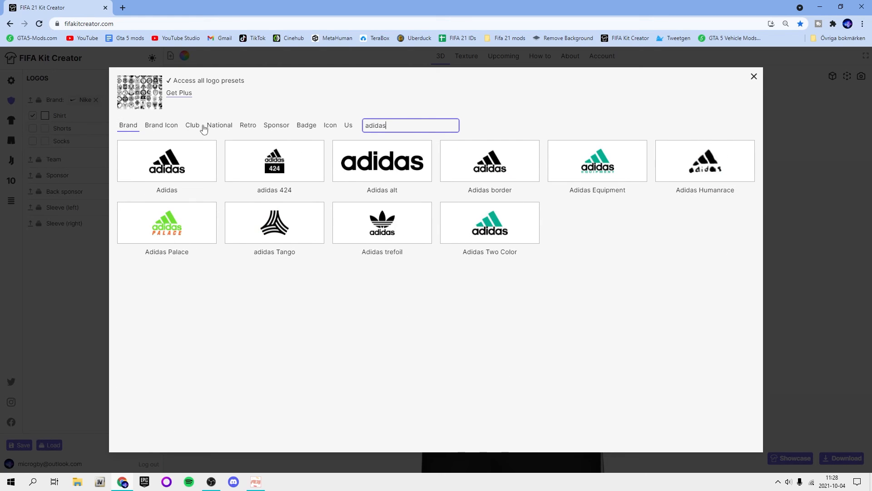
pyautogui.press('BackSpace')
pyautogui.press('BackSpace')
pyautogui.press('BackSpace')
pyautogui.press('BackSpace')
pyautogui.press('BackSpace')
pyautogui.press('BackSpace')
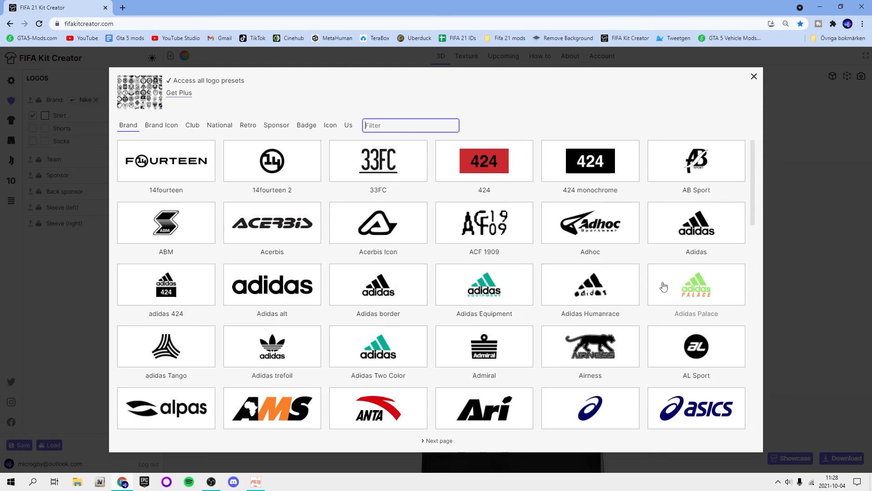
# - Look through all pages of the Brand logo presets, and close the presets without choosing one
pyautogui.scroll(-6, 665, 291)
pyautogui.scroll(-5, 665, 298)
pyautogui.click(439, 441)
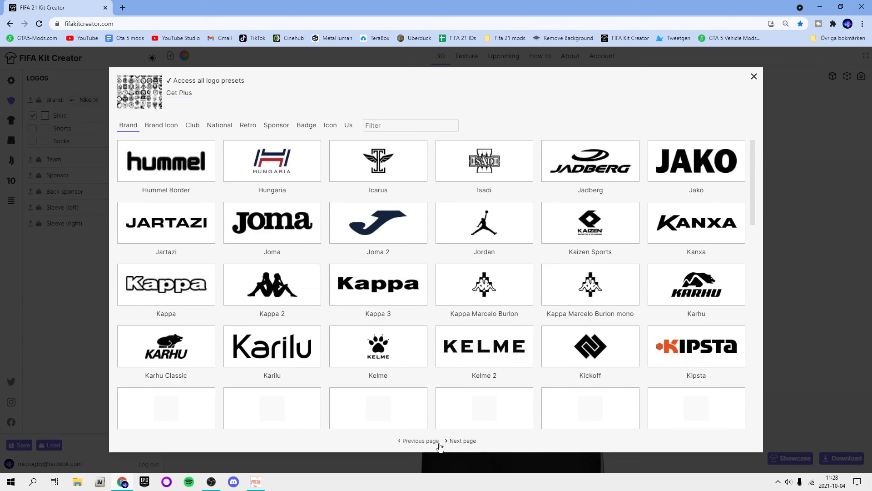
pyautogui.scroll(-10, 555, 218)
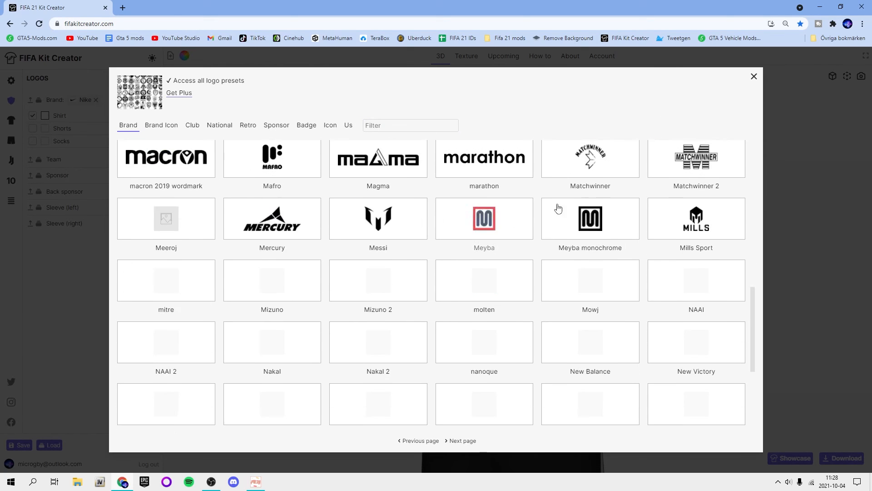
pyautogui.scroll(-3, 454, 236)
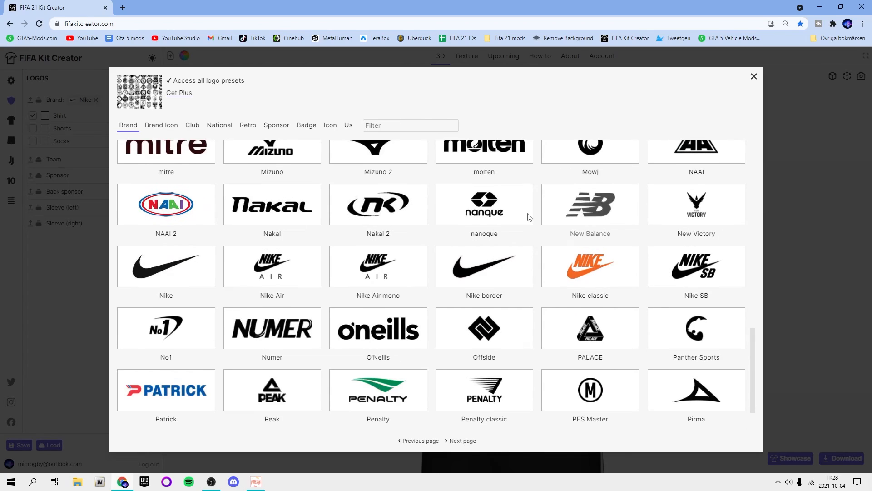
pyautogui.scroll(-1, 449, 253)
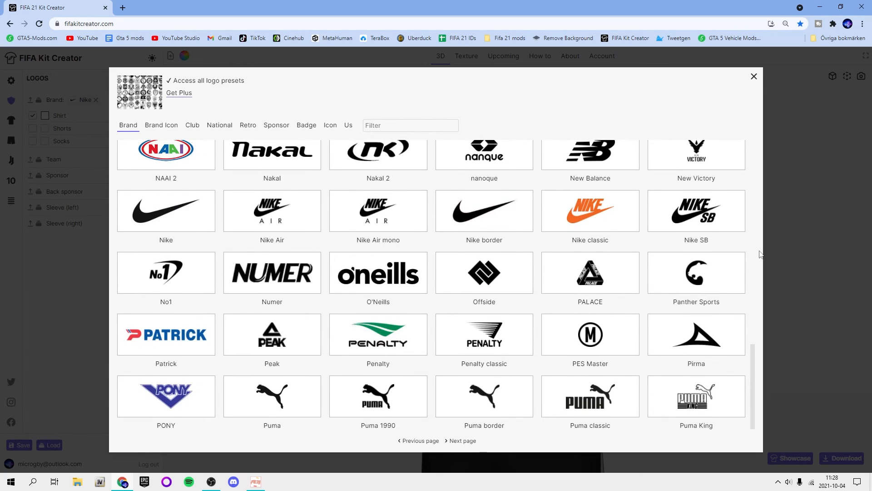
pyautogui.click(464, 441)
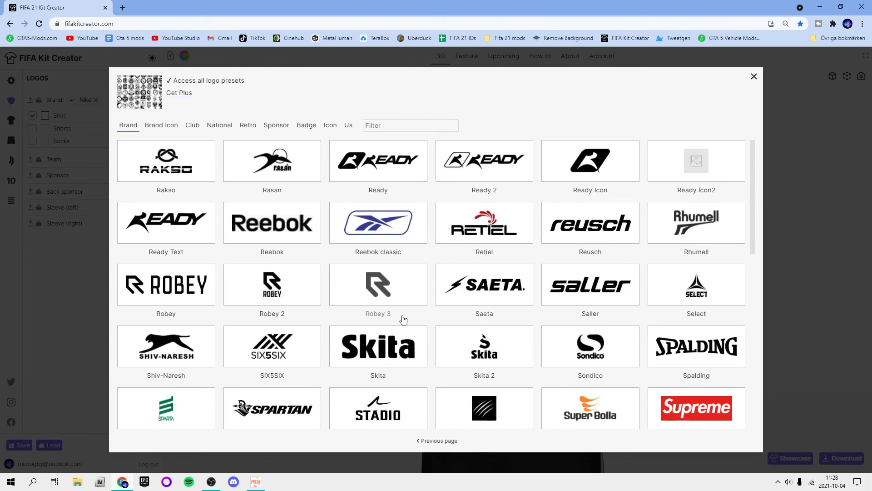
pyautogui.scroll(-8, 677, 339)
pyautogui.scroll(-2, 677, 339)
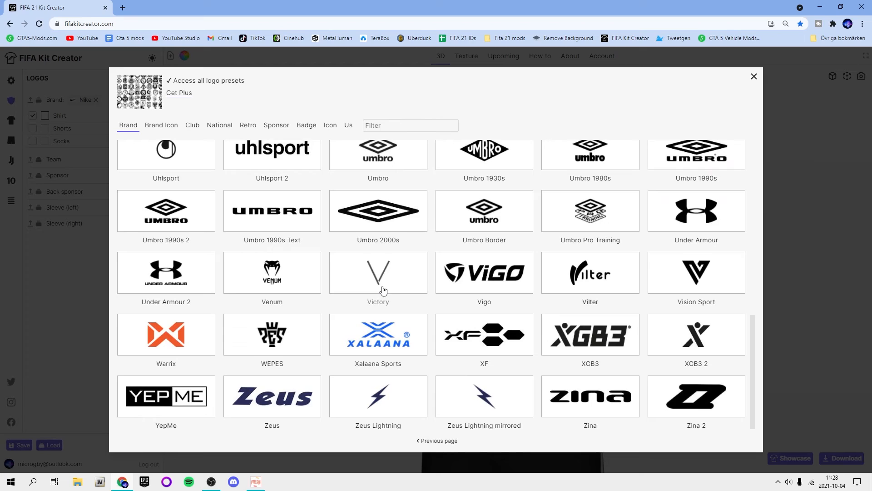
pyautogui.scroll(10, 332, 304)
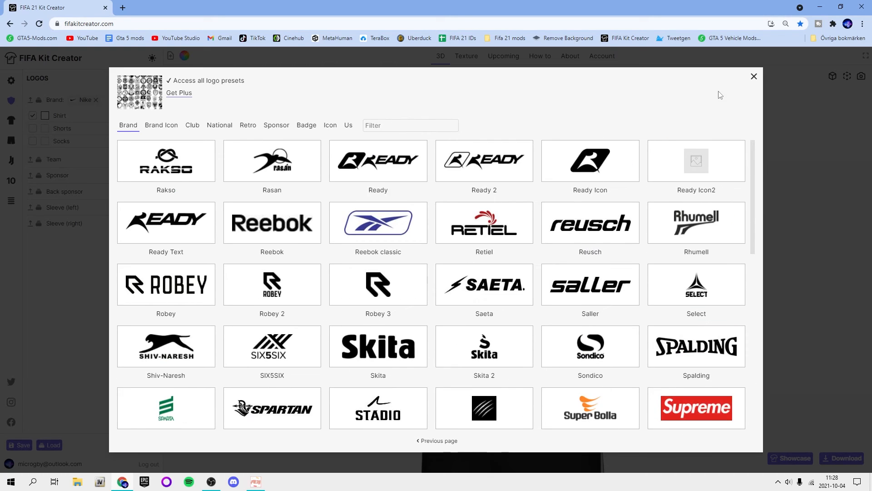
pyautogui.click(753, 78)
# - Upload logo-removebg-preview.png from the New Badges Etc folder as the team logo
pyautogui.moveTo(309, 161); pyautogui.dragTo(431, 140)
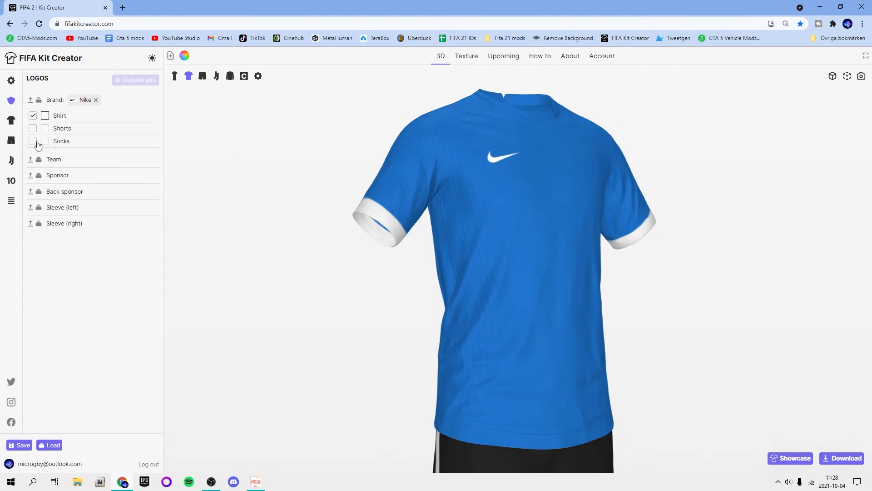
pyautogui.moveTo(452, 117); pyautogui.dragTo(411, 143)
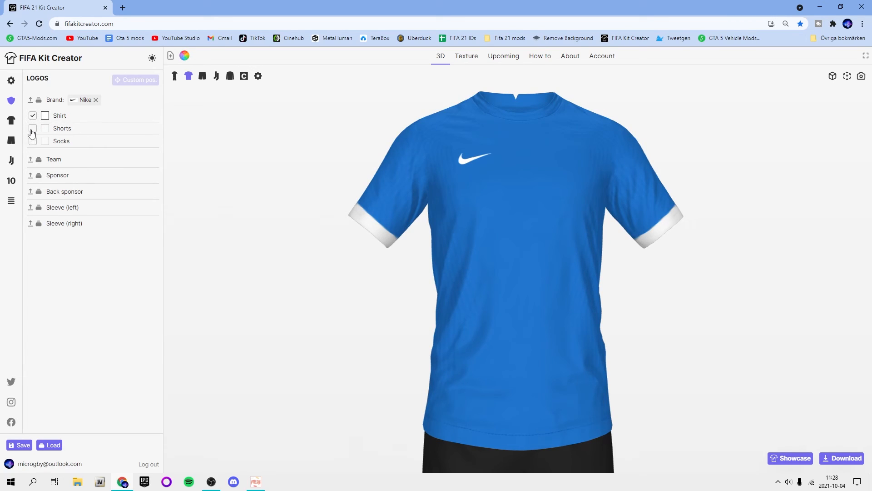
pyautogui.click(30, 160)
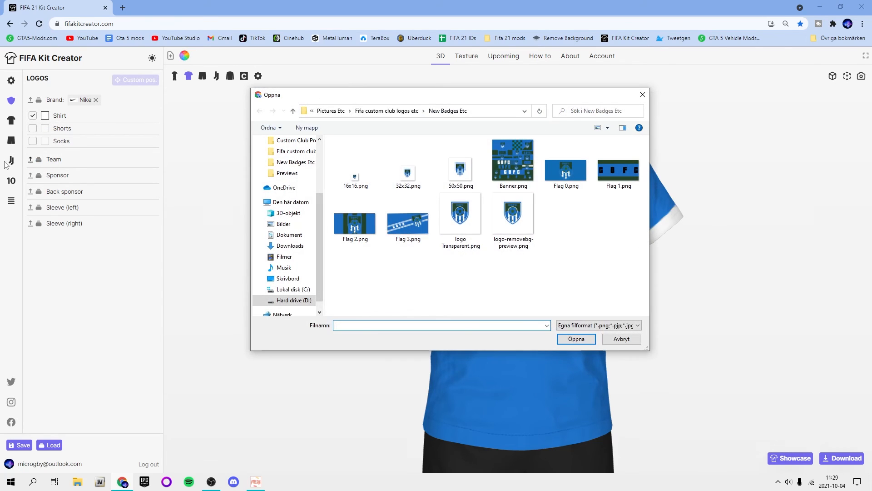
pyautogui.doubleClick(517, 230)
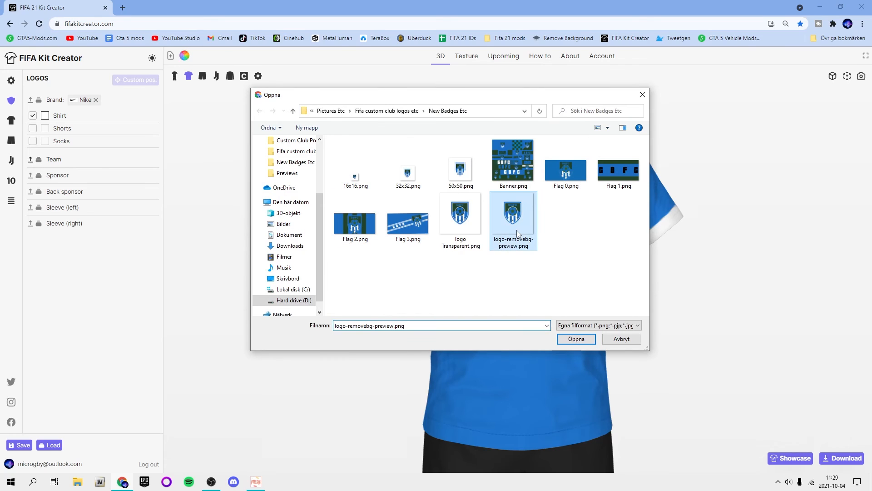
pyautogui.moveTo(569, 198); pyautogui.dragTo(561, 166)
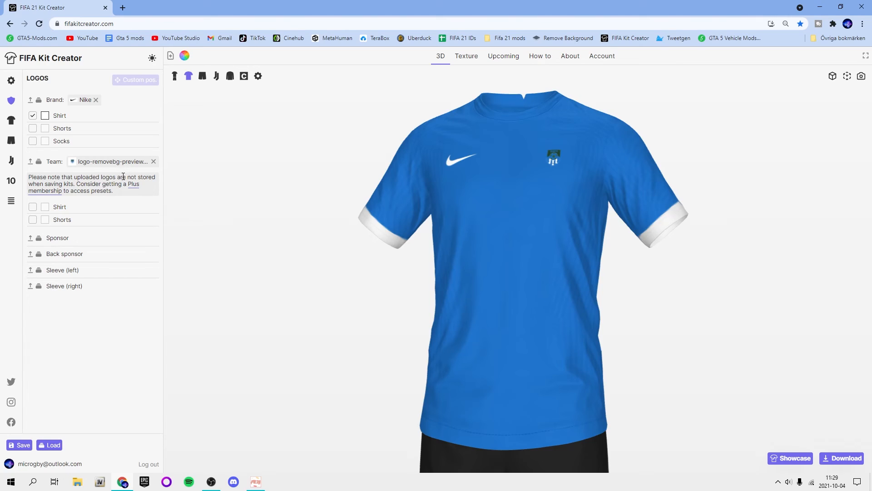
# - Look through the saved kits, including the Dortmund Concept GK Kit, and close the list without loading one
pyautogui.moveTo(117, 197)
pyautogui.mouseDown()
pyautogui.moveTo(29, 177)
pyautogui.moveTo(109, 199)
pyautogui.mouseUp()
pyautogui.click(50, 445)
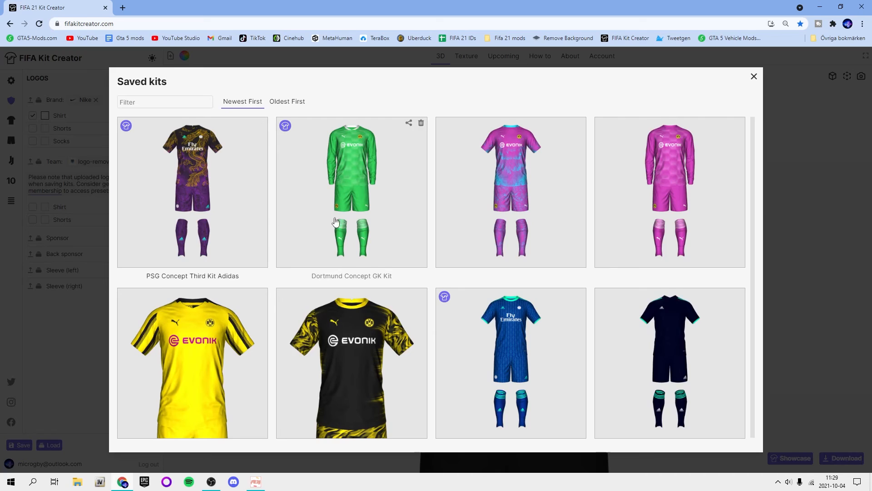
pyautogui.scroll(1, 586, 268)
pyautogui.scroll(-1, 459, 291)
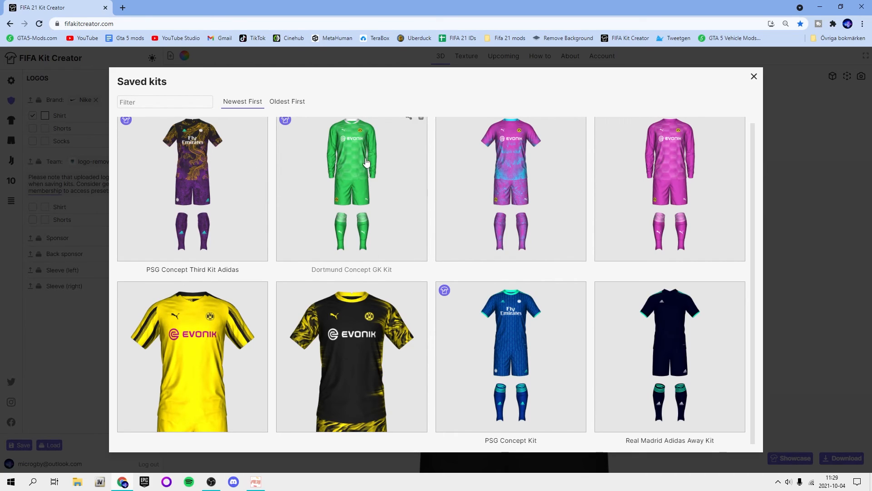
pyautogui.scroll(1, 363, 144)
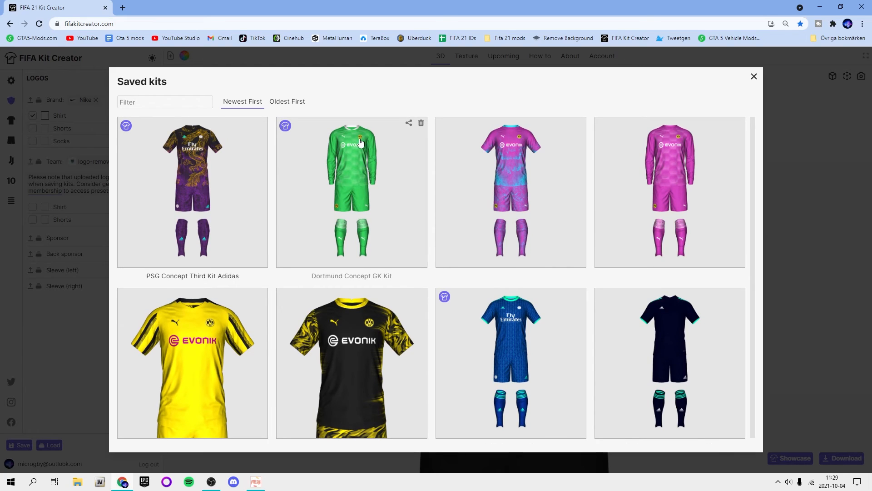
pyautogui.click(753, 78)
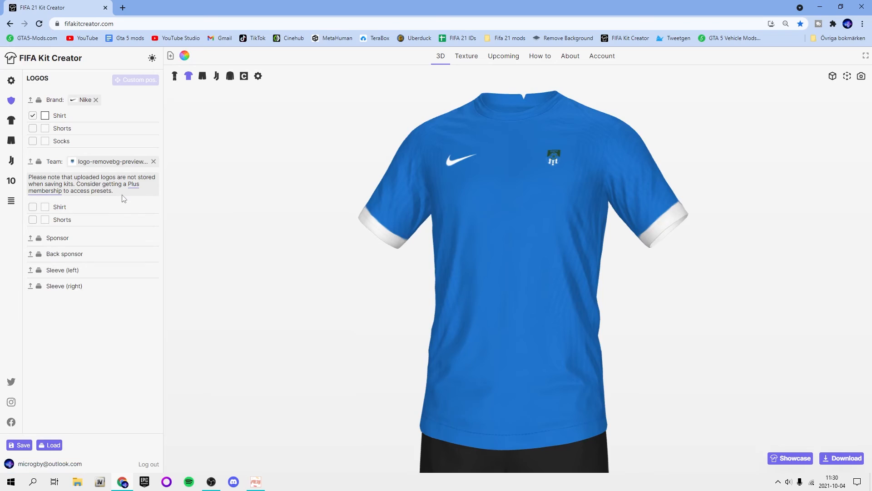
# - Try the white colour override on the shirt's team logo, and restore its original colours
pyautogui.click(31, 209)
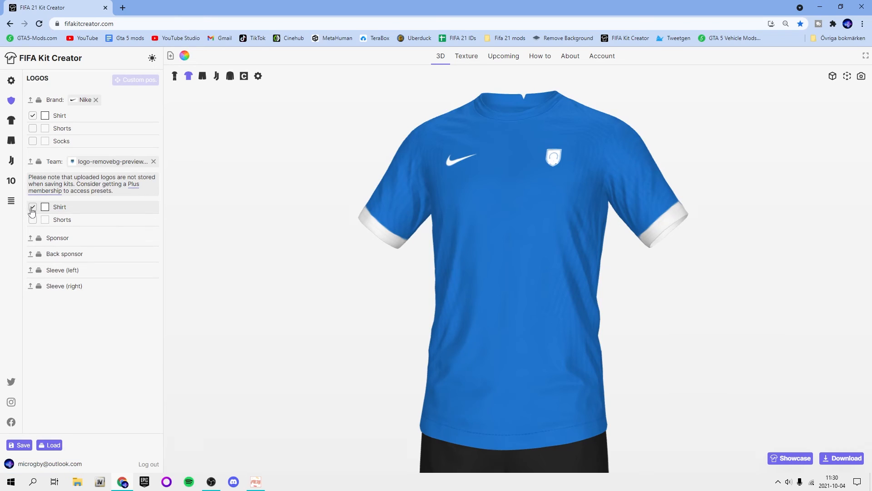
pyautogui.click(31, 209)
pyautogui.click(32, 209)
pyautogui.click(32, 209)
# - Upload nvidia.png from the Sponsors folder inside For kit creating as the shirt's main sponsor
pyautogui.click(30, 238)
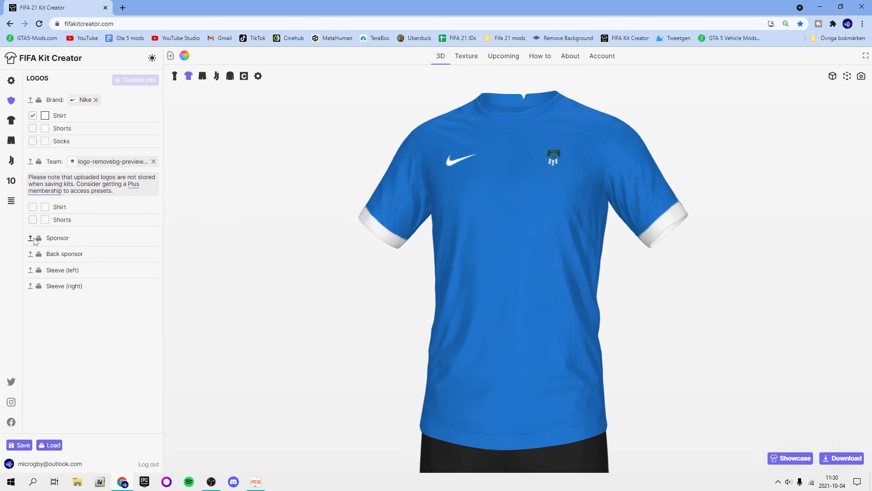
pyautogui.click(331, 111)
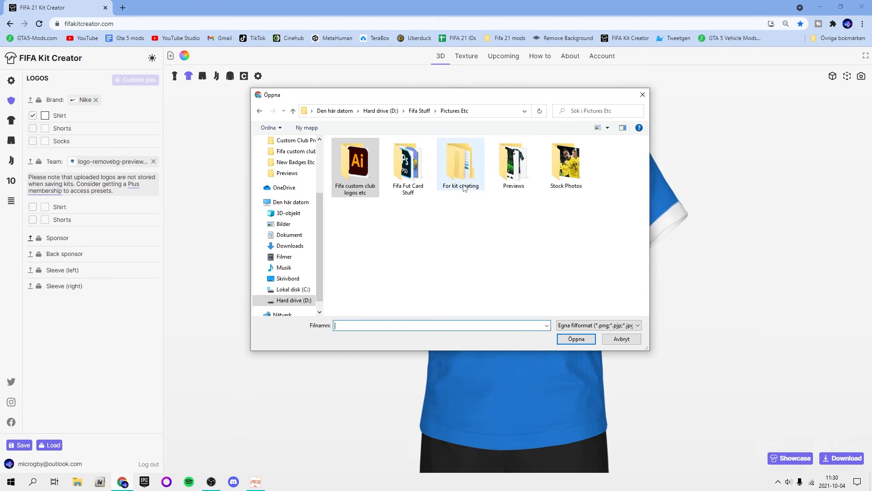
pyautogui.click(409, 166)
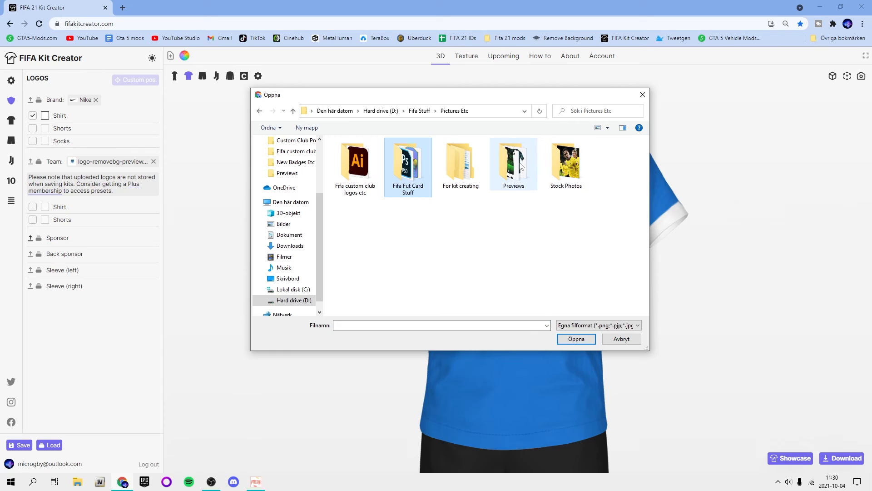
pyautogui.click(566, 168)
pyautogui.doubleClick(565, 168)
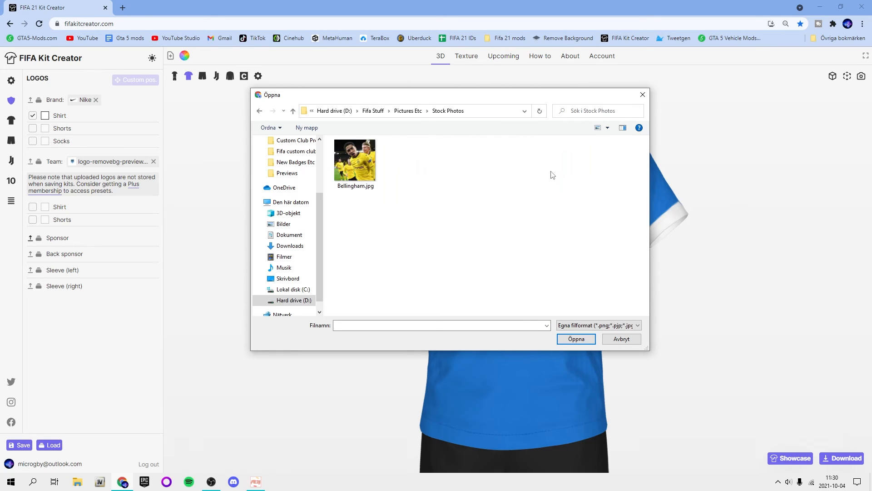
pyautogui.press('BackSpace')
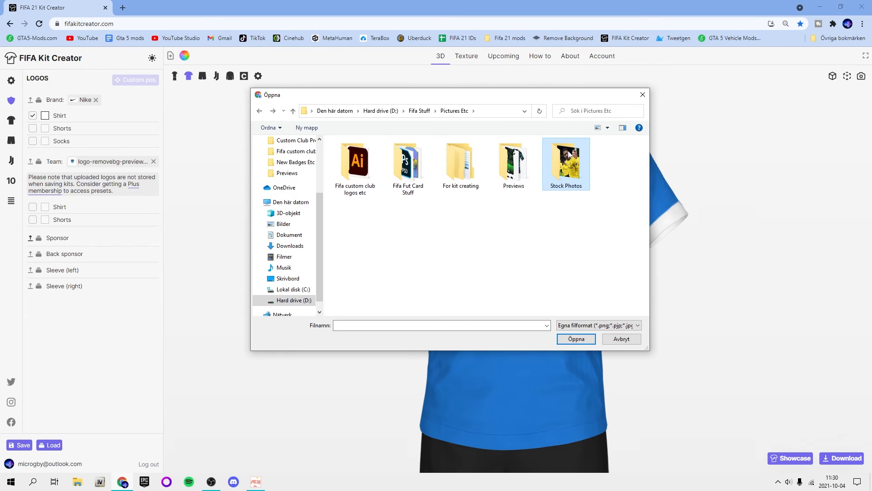
pyautogui.doubleClick(466, 170)
pyautogui.doubleClick(370, 158)
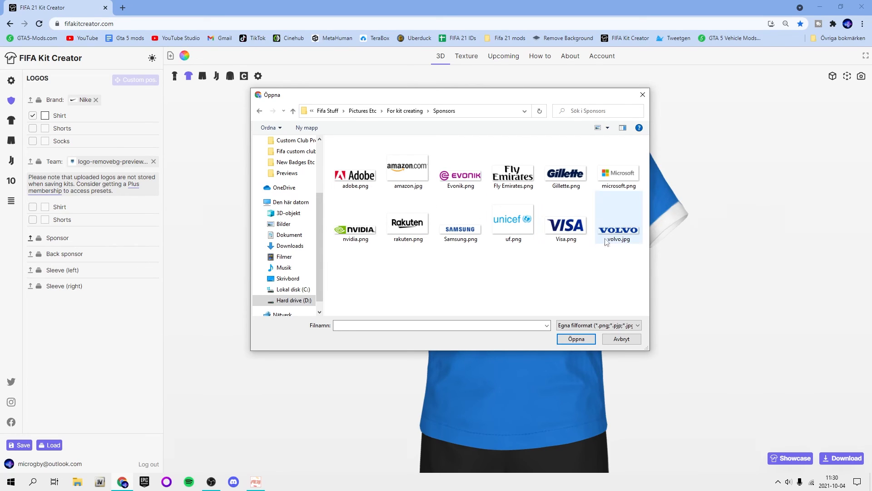
pyautogui.click(622, 240)
pyautogui.click(343, 234)
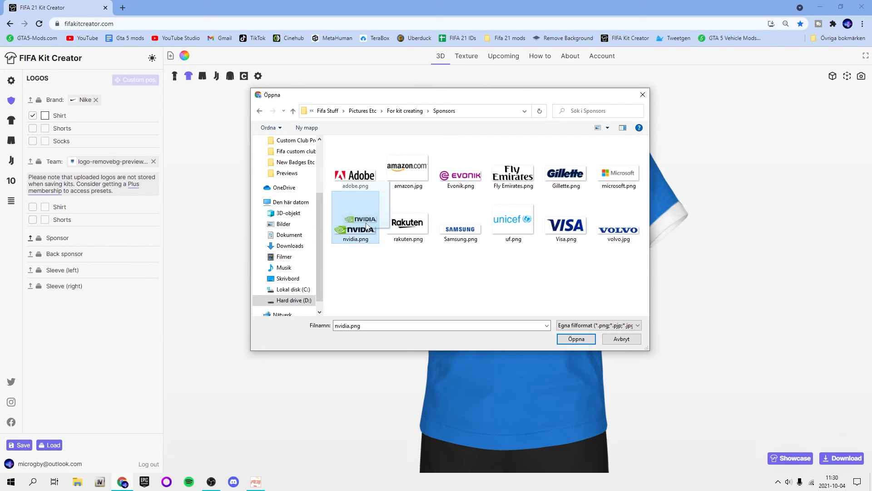
pyautogui.doubleClick(362, 226)
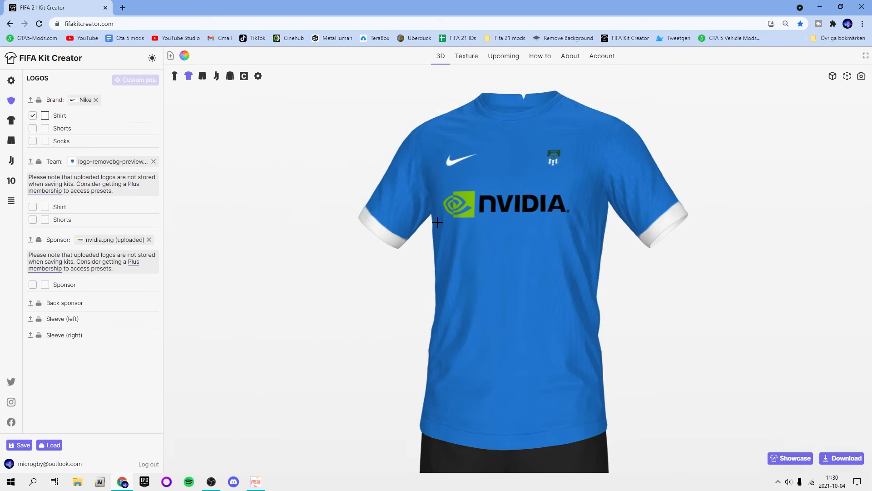
# - Upload volvo.jpg as the back sponsor and enable its white colour override
pyautogui.click(35, 301)
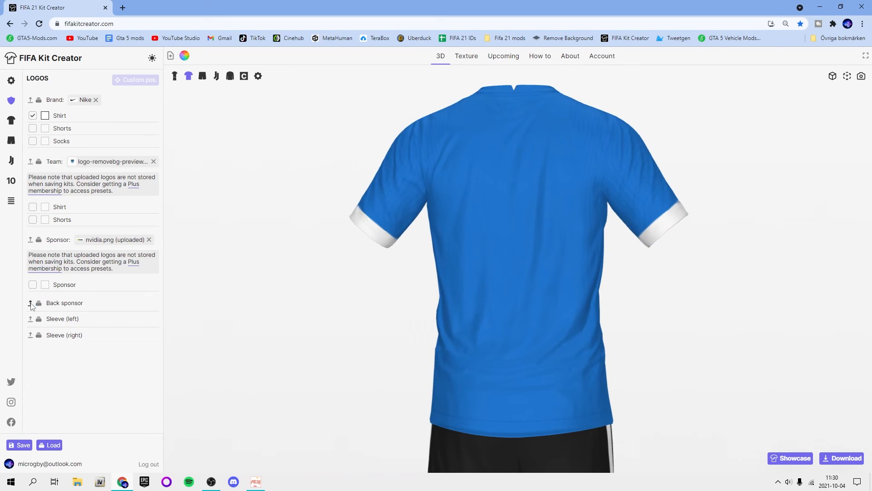
pyautogui.doubleClick(618, 236)
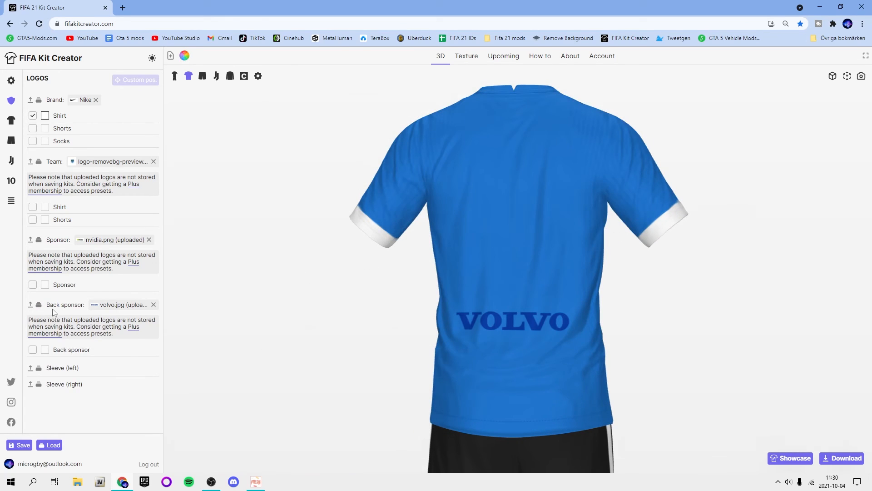
pyautogui.click(32, 349)
# - Open the shirt's layer settings
pyautogui.moveTo(478, 284); pyautogui.dragTo(475, 302)
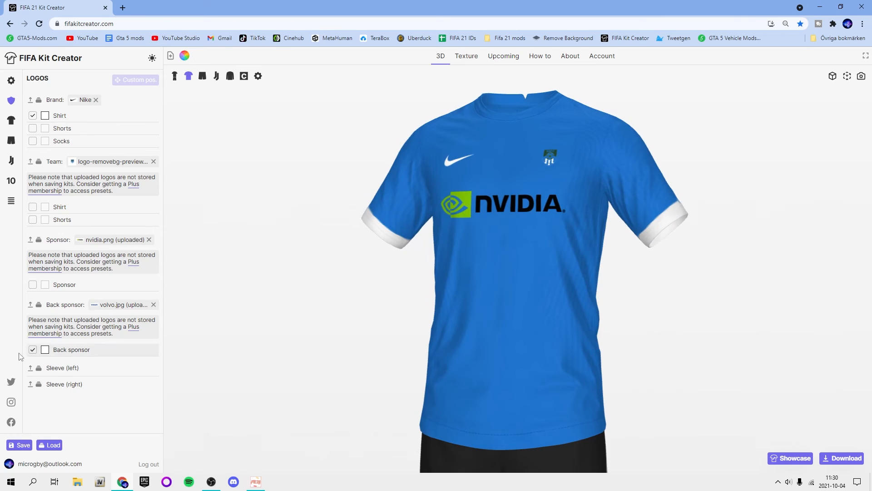
pyautogui.moveTo(644, 128); pyautogui.dragTo(472, 200)
pyautogui.moveTo(406, 182); pyautogui.dragTo(559, 276)
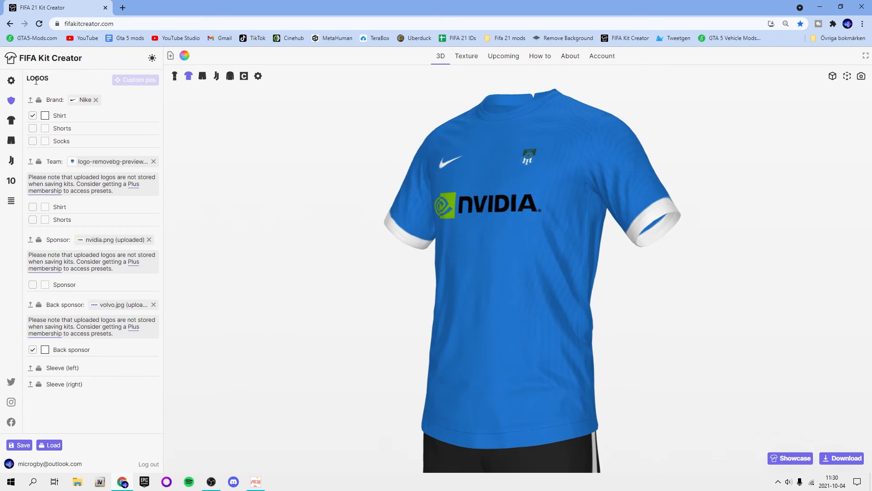
pyautogui.doubleClick(695, 250)
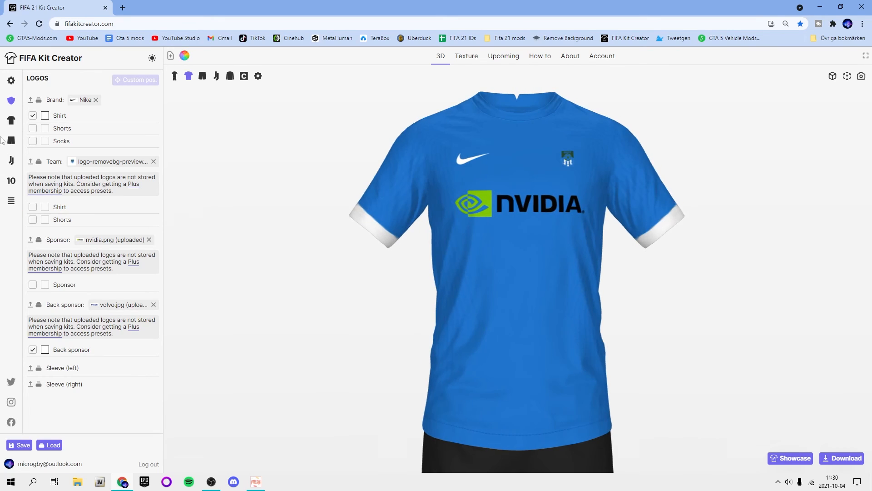
pyautogui.click(11, 129)
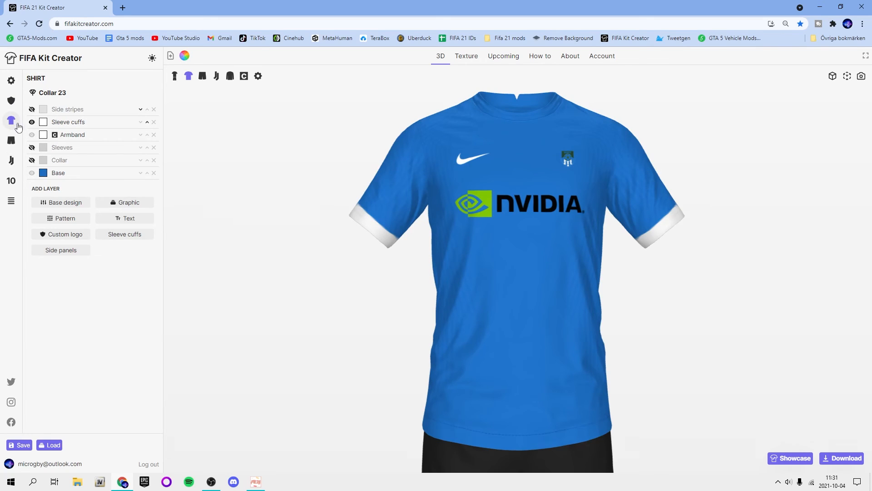
# - Browse the graphics and patterns available for the shirt's layers
pyautogui.click(132, 205)
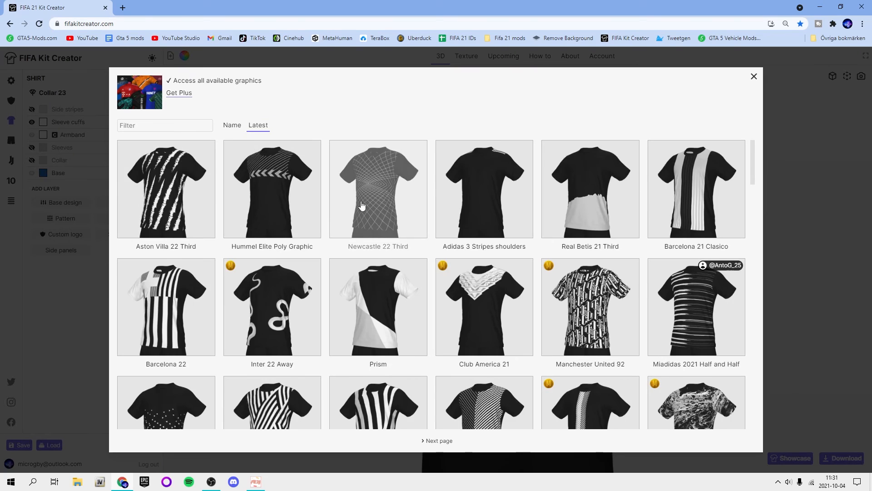
pyautogui.scroll(-20, 555, 194)
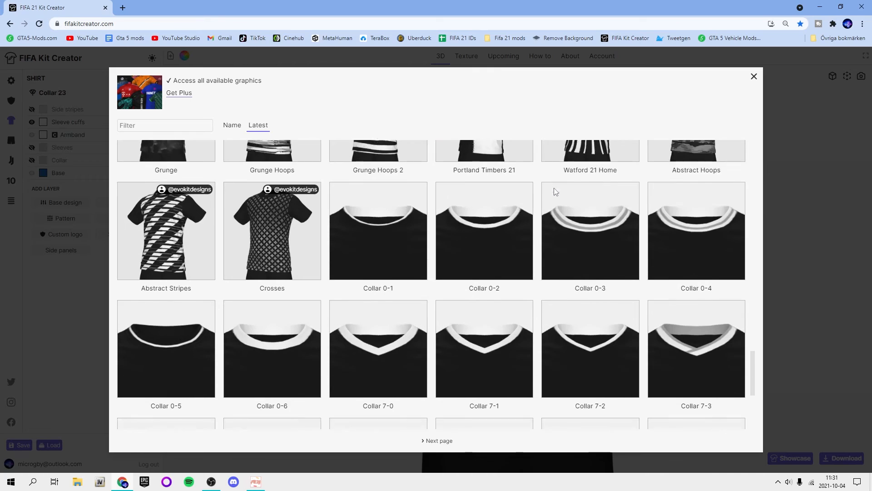
pyautogui.scroll(20, 559, 204)
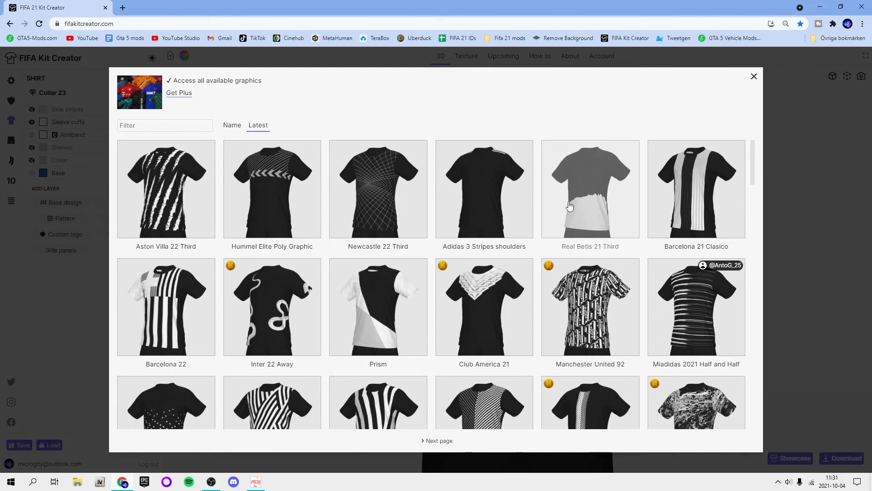
pyautogui.click(845, 76)
pyautogui.click(61, 218)
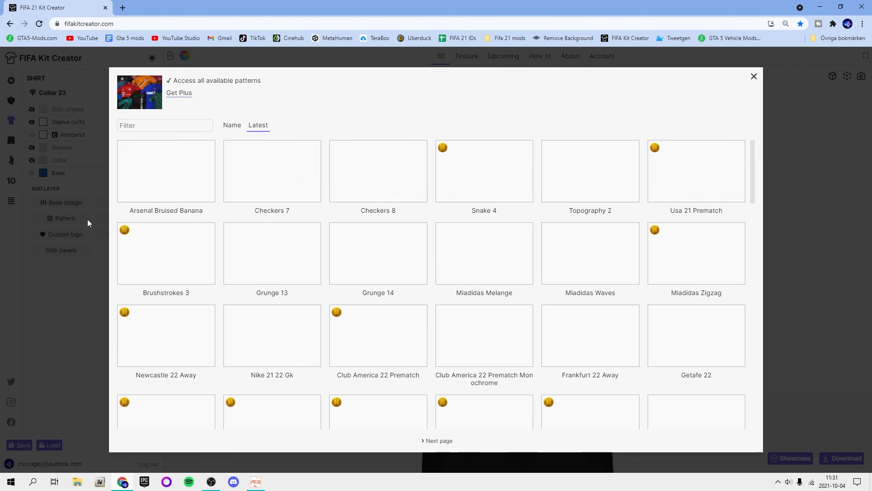
pyautogui.scroll(-1, 349, 215)
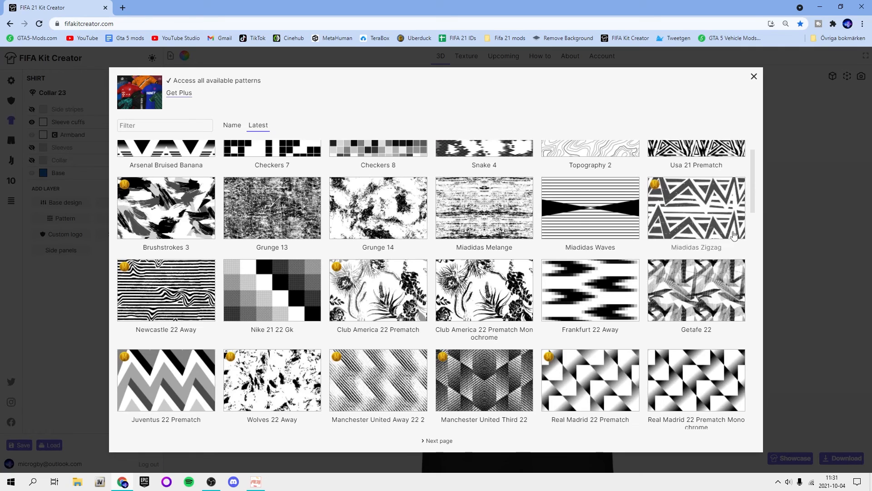
pyautogui.click(782, 219)
# - Try the Newcastle 22 Third graphic on the shirt, and remove its layer
pyautogui.click(124, 203)
pyautogui.scroll(-3, 125, 204)
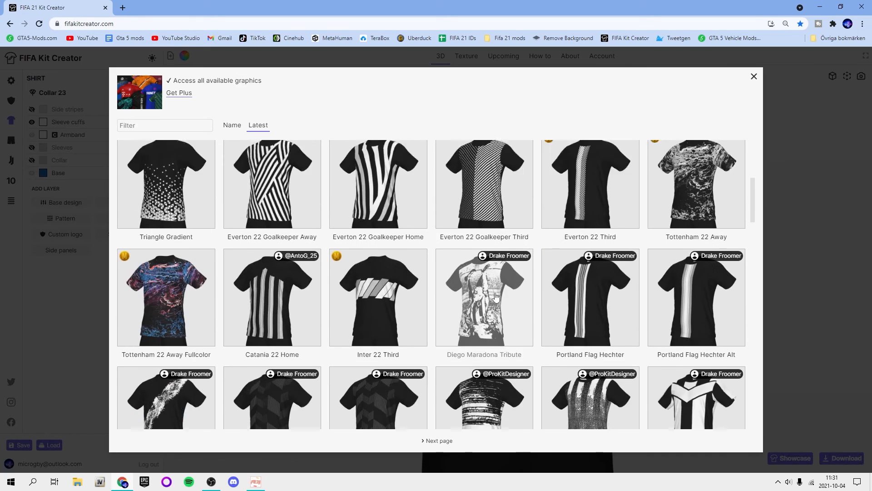
pyautogui.scroll(4, 172, 253)
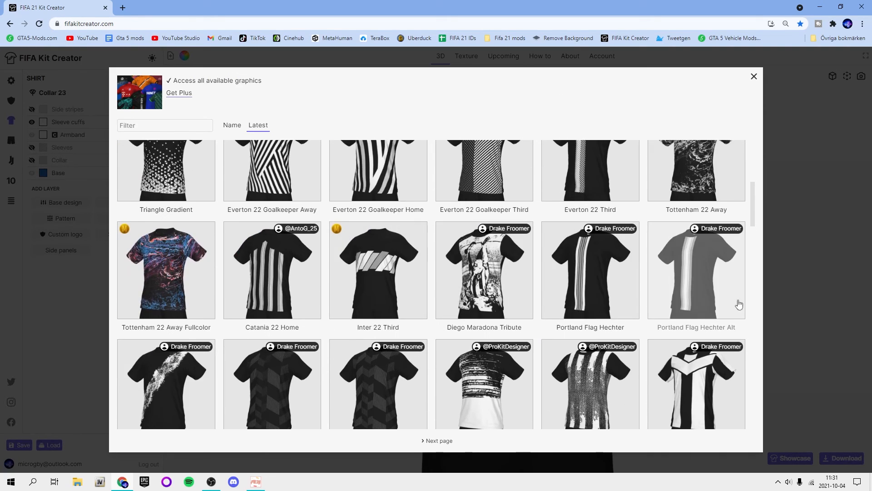
pyautogui.scroll(3, 376, 283)
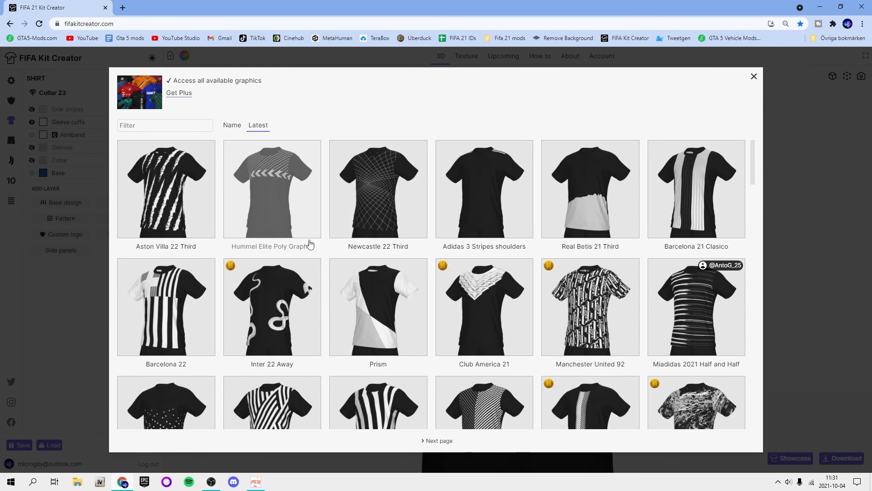
pyautogui.click(378, 196)
pyautogui.moveTo(684, 172); pyautogui.dragTo(300, 161)
pyautogui.moveTo(488, 222); pyautogui.dragTo(483, 223)
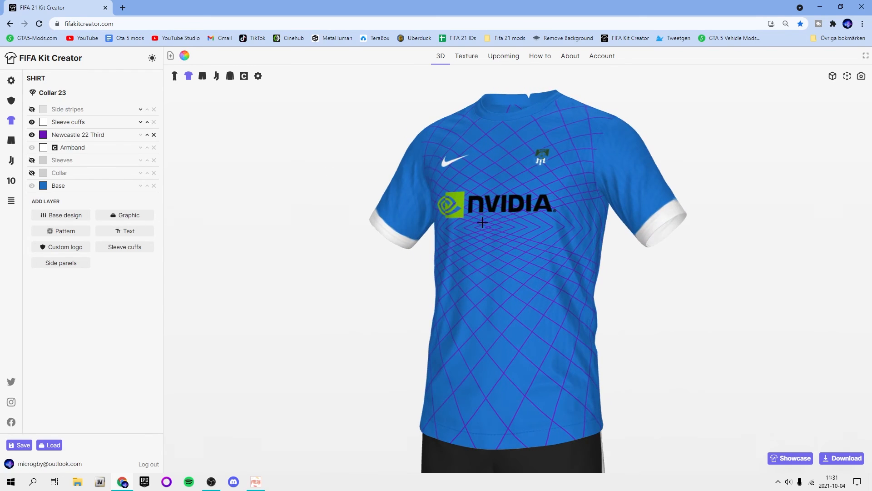
pyautogui.click(153, 134)
# - Add the Halftone Checkers 3 pattern as a layer on the shirt
pyautogui.click(65, 218)
pyautogui.scroll(-6, 387, 335)
pyautogui.scroll(-4, 388, 336)
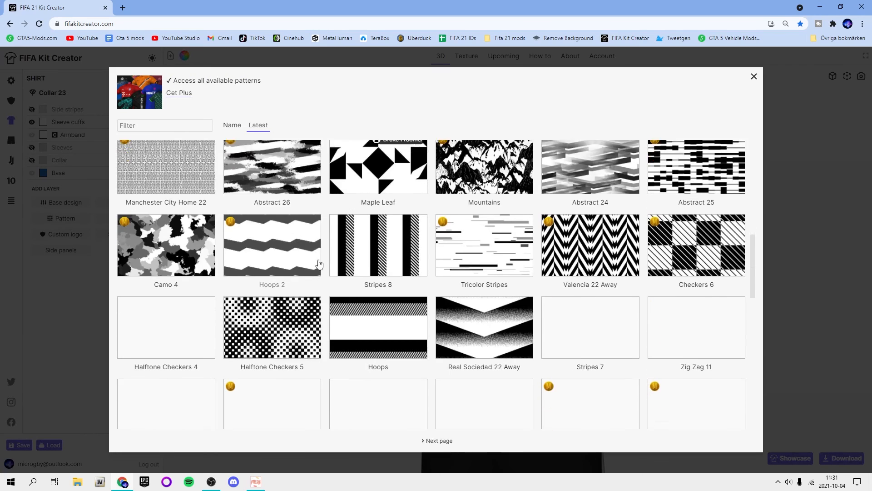
pyautogui.scroll(-4, 315, 295)
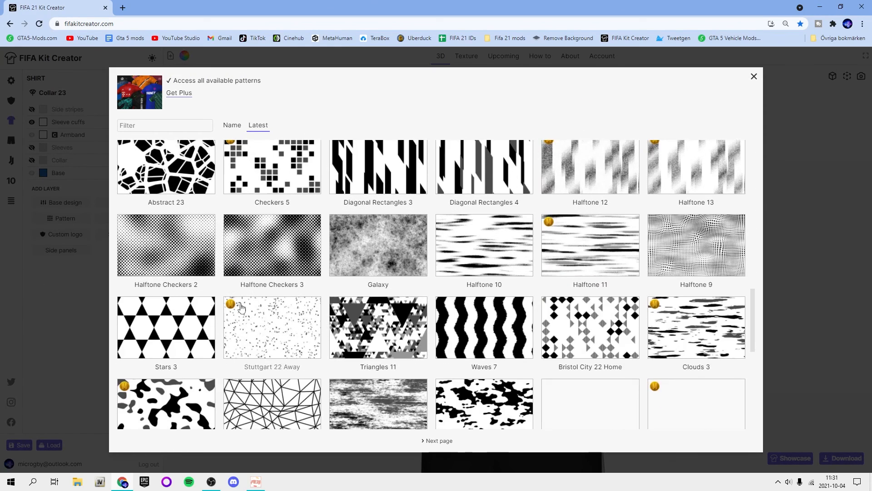
pyautogui.click(273, 250)
pyautogui.moveTo(343, 174); pyautogui.dragTo(384, 178)
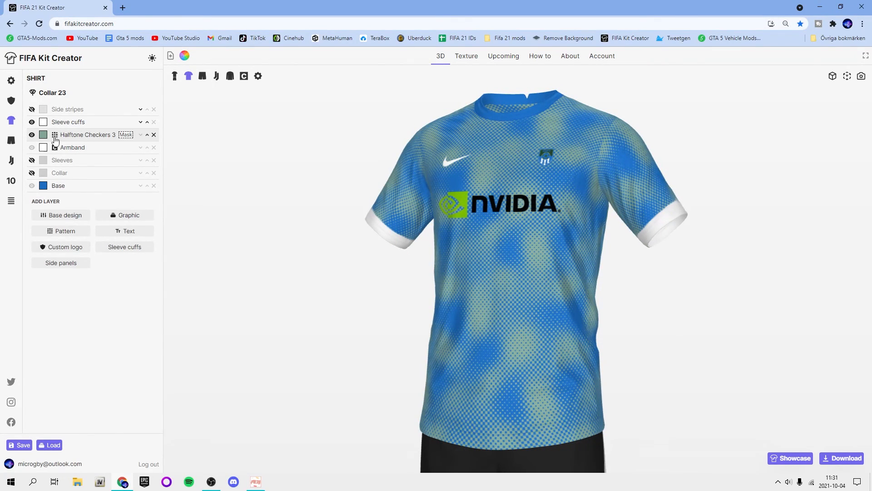
# - Colour the shirt's Halftone Checkers 3 pattern white and set its size to 136
pyautogui.click(44, 135)
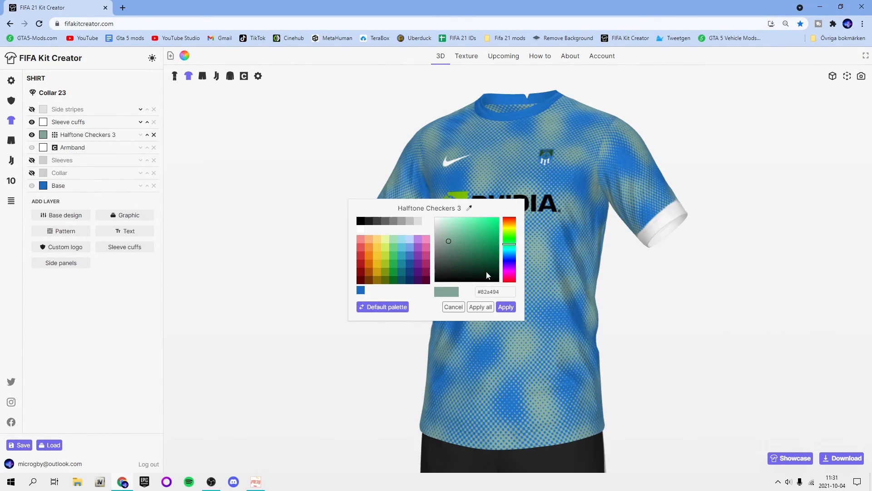
pyautogui.click(506, 308)
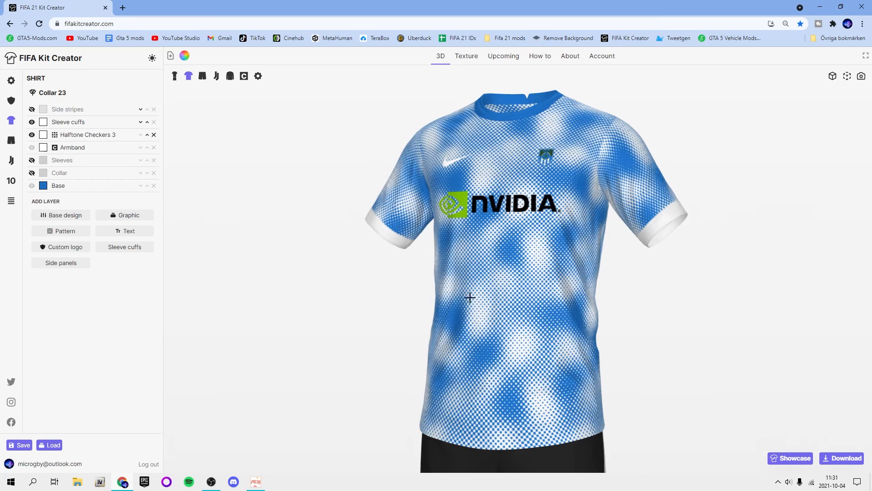
pyautogui.click(56, 136)
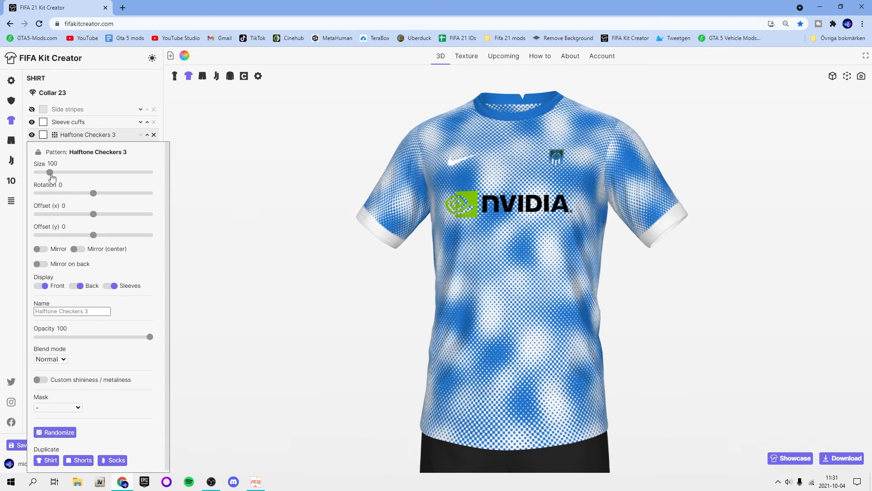
pyautogui.moveTo(46, 177)
pyautogui.mouseDown()
pyautogui.moveTo(67, 175)
pyautogui.moveTo(55, 174)
pyautogui.mouseUp()
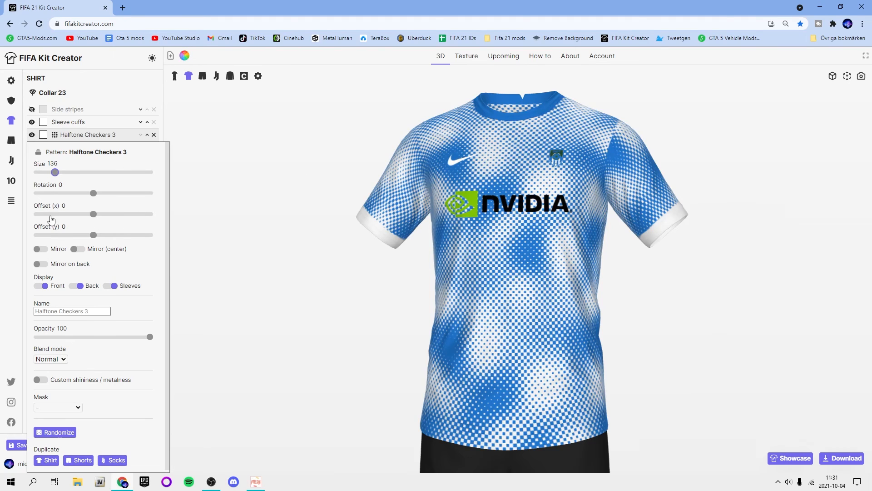
# - Try the Mirror, Mirror (center) and Mirror on back options on the shirt pattern, and switch them off again
pyautogui.click(42, 248)
pyautogui.click(41, 248)
pyautogui.click(78, 249)
pyautogui.click(80, 248)
pyautogui.click(41, 262)
pyautogui.moveTo(418, 278); pyautogui.dragTo(212, 282)
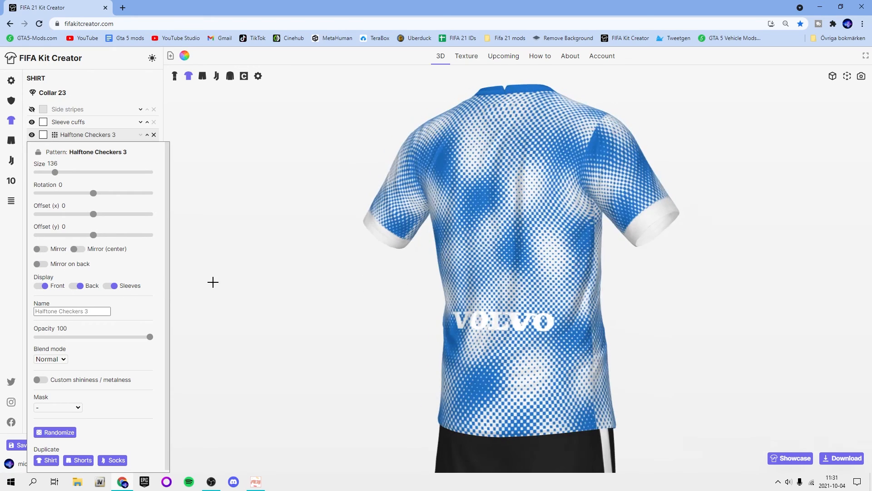
# - Try hiding the pattern on the shirt's back and sleeves, and restore its display on both
pyautogui.click(79, 287)
pyautogui.click(80, 287)
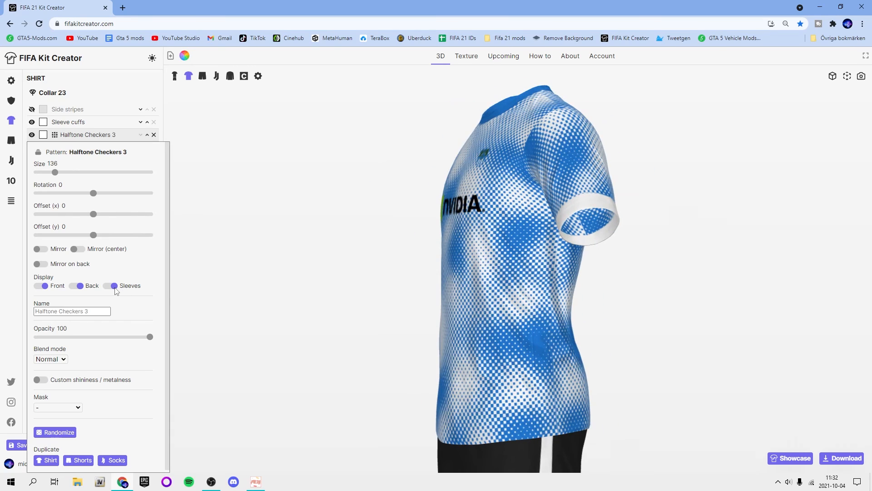
pyautogui.click(114, 287)
pyautogui.click(114, 287)
pyautogui.moveTo(379, 238); pyautogui.dragTo(477, 241)
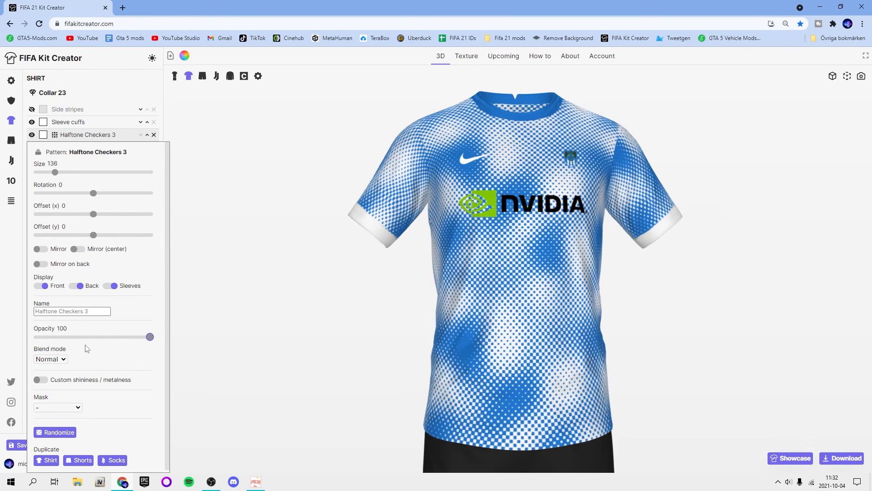
# - Try the Overlay blend mode and custom shininess / metalness on the shirt pattern, and restore Normal blending without custom shininess
pyautogui.click(56, 357)
pyautogui.click(46, 374)
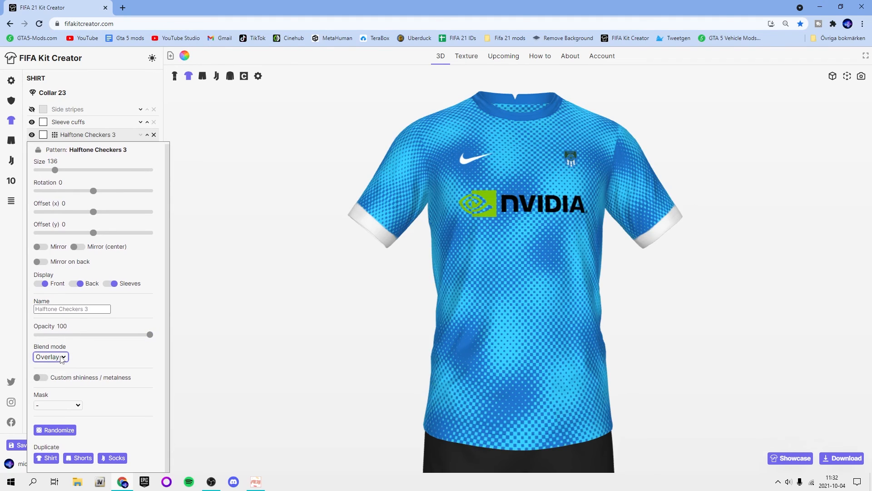
pyautogui.click(50, 357)
pyautogui.click(46, 366)
pyautogui.click(41, 378)
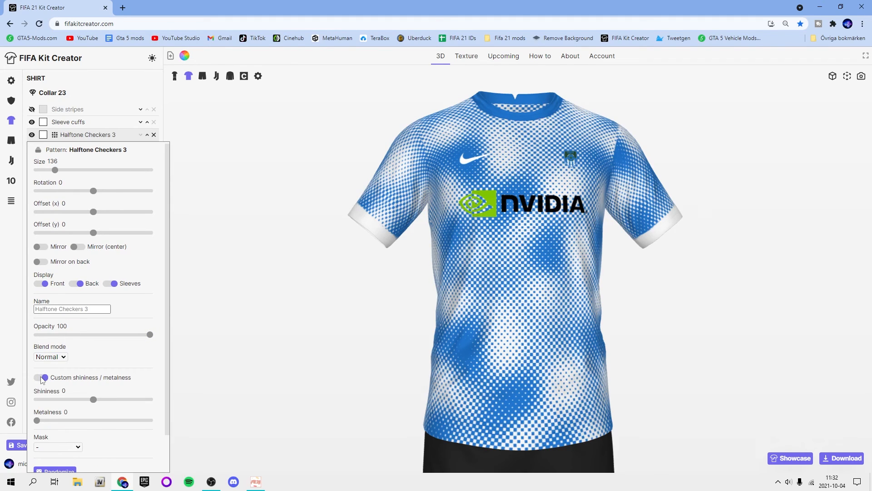
pyautogui.click(41, 377)
# - Try masking the shirt pattern to the Collar, and clear the mask
pyautogui.click(69, 406)
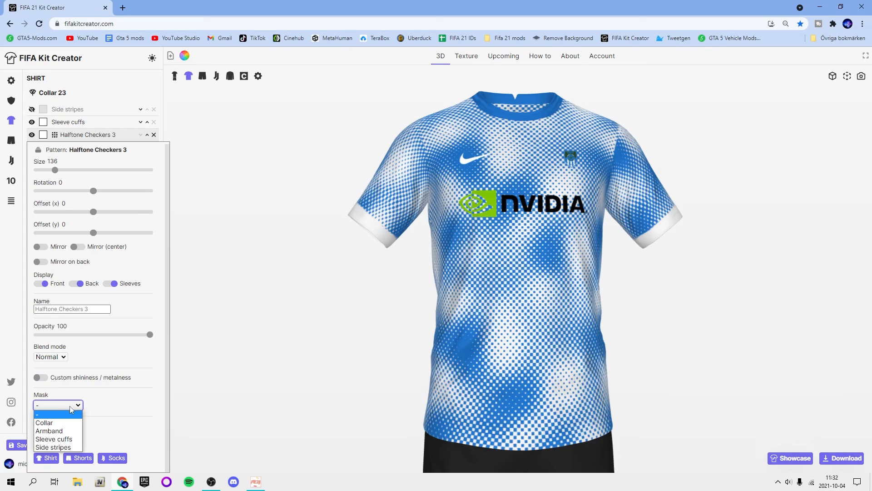
pyautogui.click(68, 414)
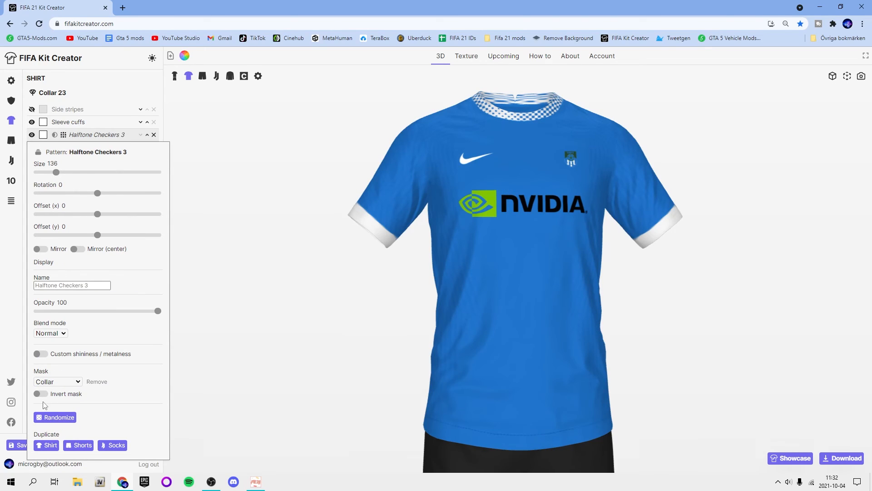
pyautogui.click(53, 383)
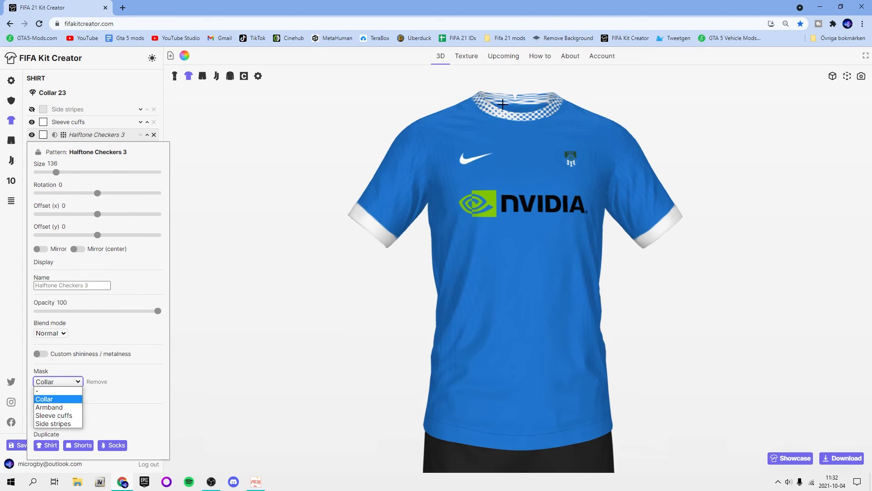
pyautogui.click(45, 391)
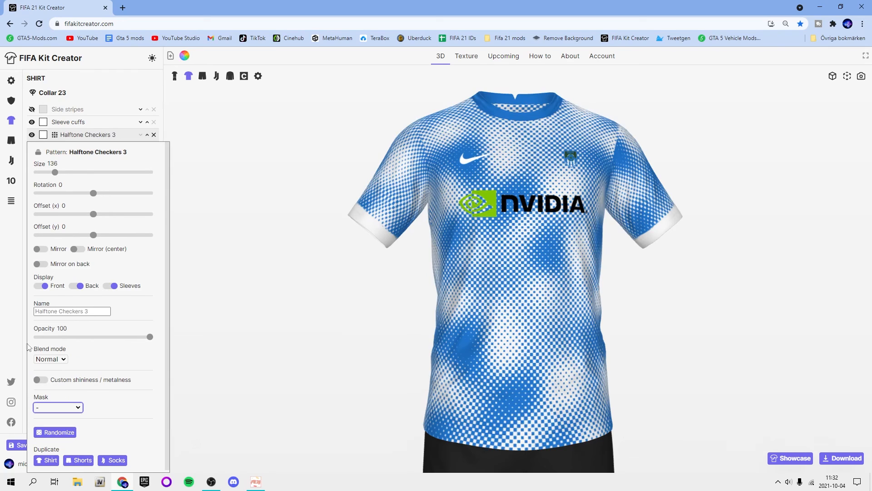
# - Duplicate the Halftone Checkers 3 pattern onto the shorts and view the full kit and the collar options
pyautogui.click(81, 458)
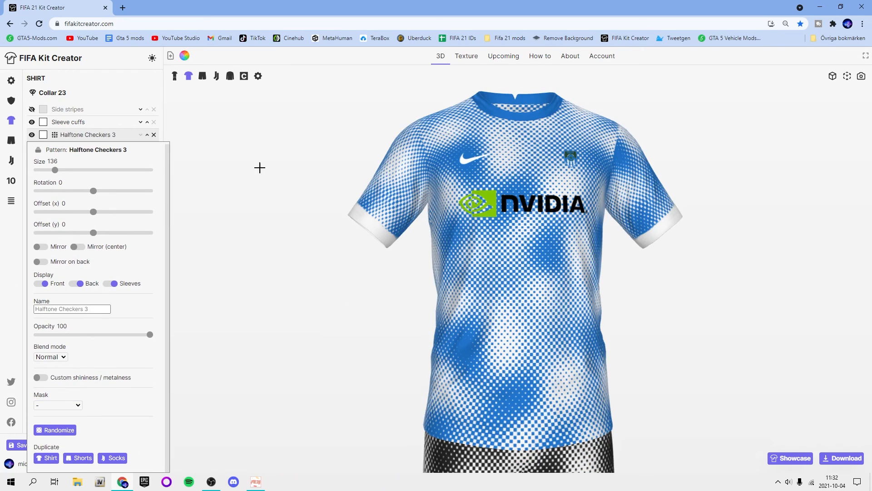
pyautogui.click(175, 76)
pyautogui.click(53, 92)
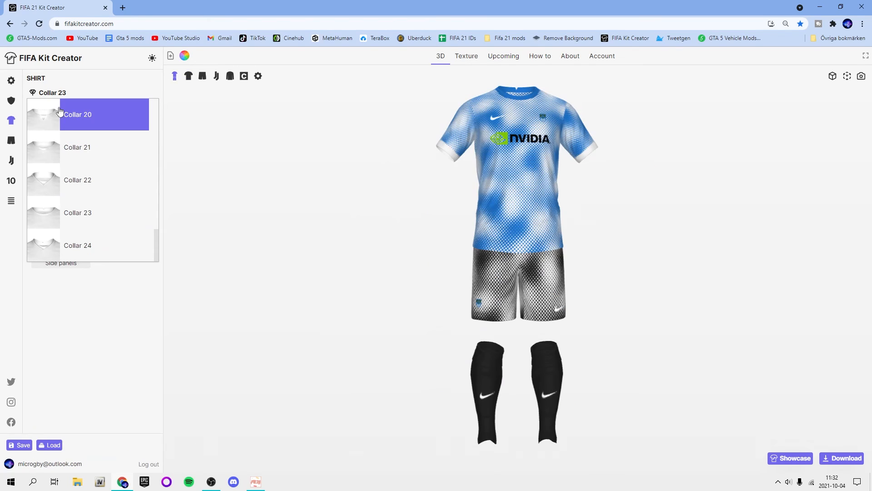
pyautogui.click(107, 83)
pyautogui.moveTo(788, 221); pyautogui.dragTo(660, 231)
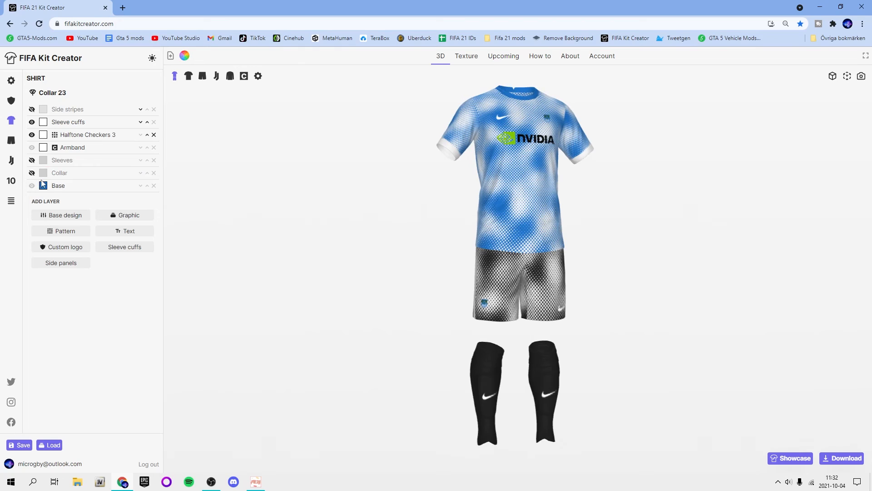
# - Set the base colour of the shorts to the club palette's blue, #1b6dc1
pyautogui.click(11, 140)
pyautogui.click(43, 144)
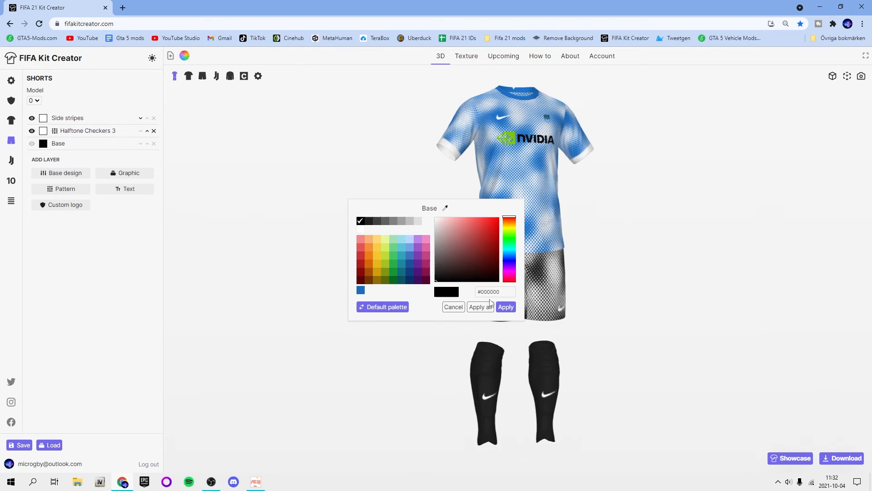
pyautogui.click(361, 290)
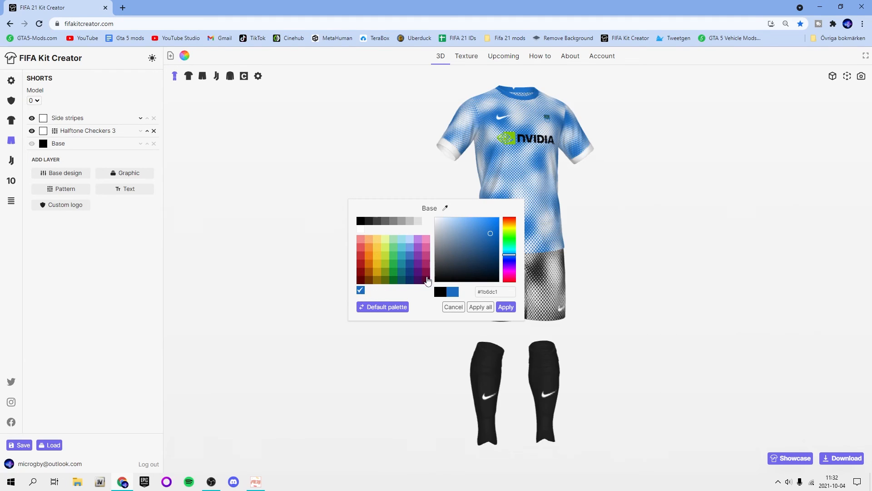
pyautogui.click(402, 313)
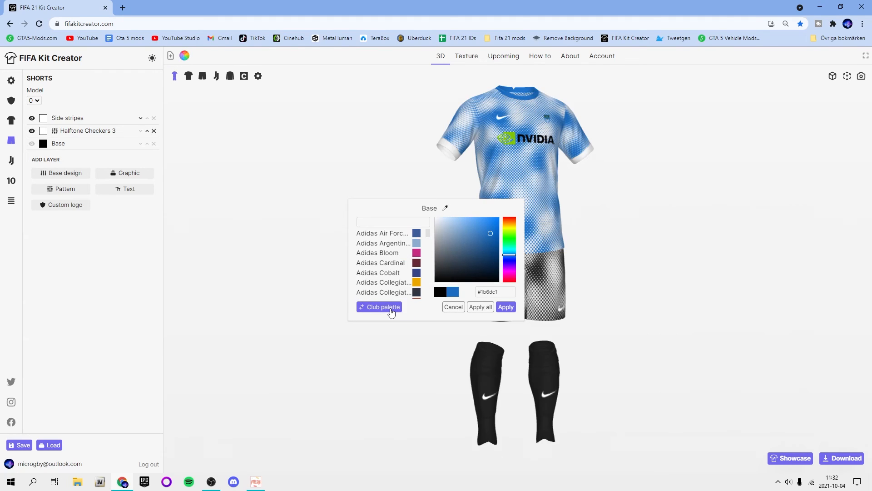
pyautogui.scroll(-15, 379, 260)
pyautogui.moveTo(428, 240)
pyautogui.mouseDown()
pyautogui.moveTo(429, 297)
pyautogui.moveTo(427, 229)
pyautogui.mouseUp()
pyautogui.click(373, 308)
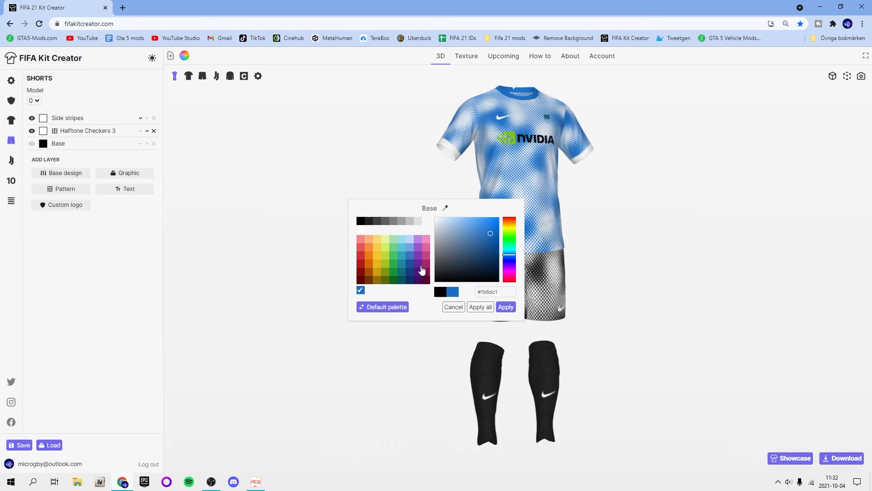
pyautogui.click(506, 307)
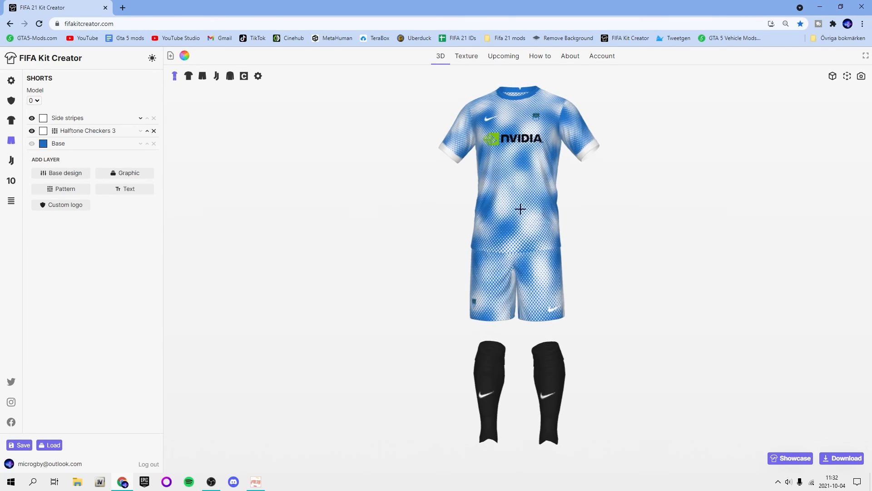
pyautogui.moveTo(521, 209); pyautogui.dragTo(431, 219)
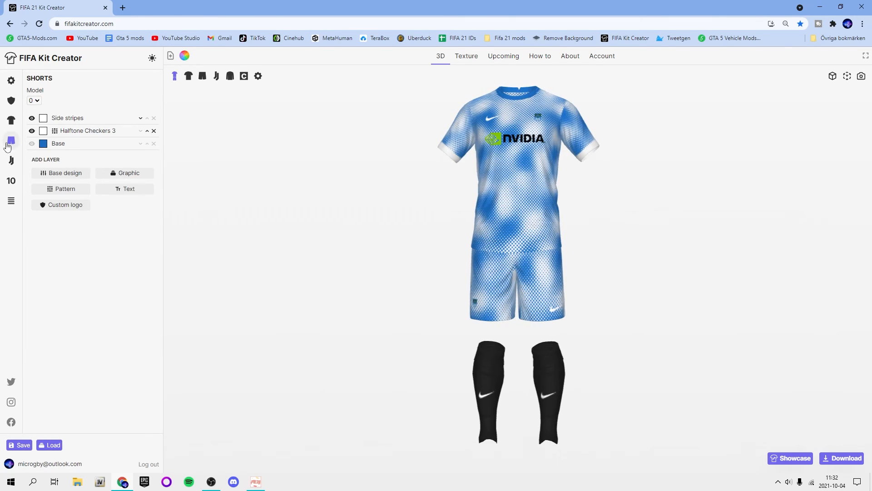
# - Change the shorts model to 3
pyautogui.click(34, 100)
pyautogui.click(33, 128)
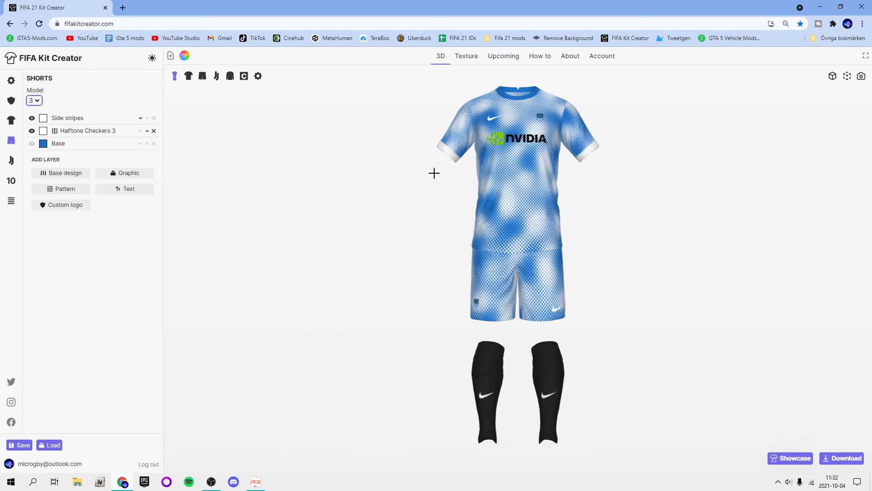
# - Hide the Side stripes layer on the shorts
pyautogui.moveTo(432, 171); pyautogui.dragTo(471, 172)
pyautogui.click(32, 144)
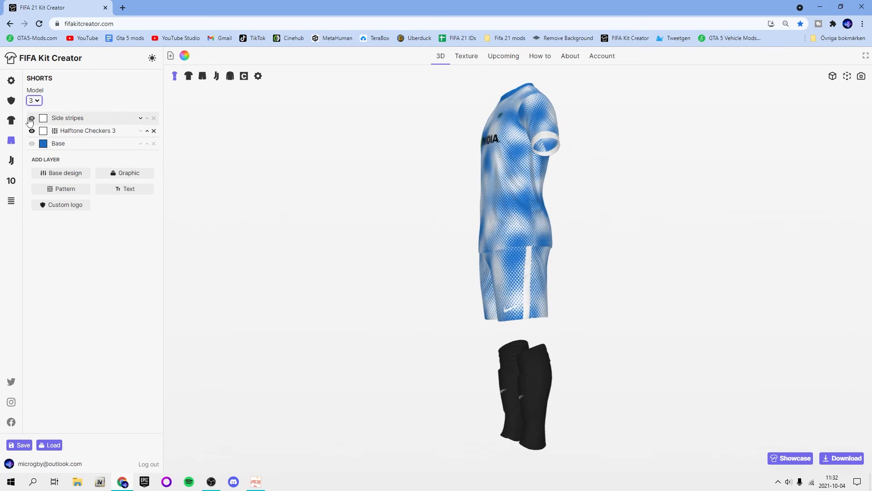
pyautogui.click(31, 118)
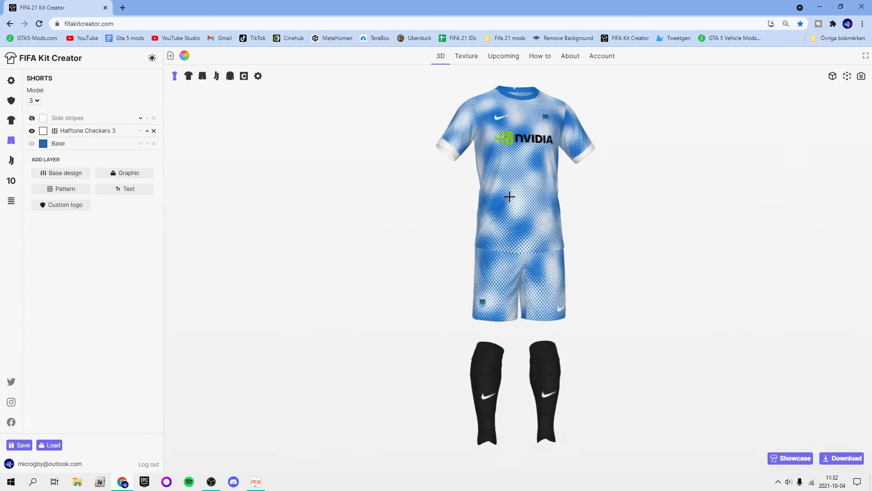
# - Duplicate the shorts' Halftone Checkers 3 pattern onto the socks
pyautogui.click(12, 162)
pyautogui.click(11, 140)
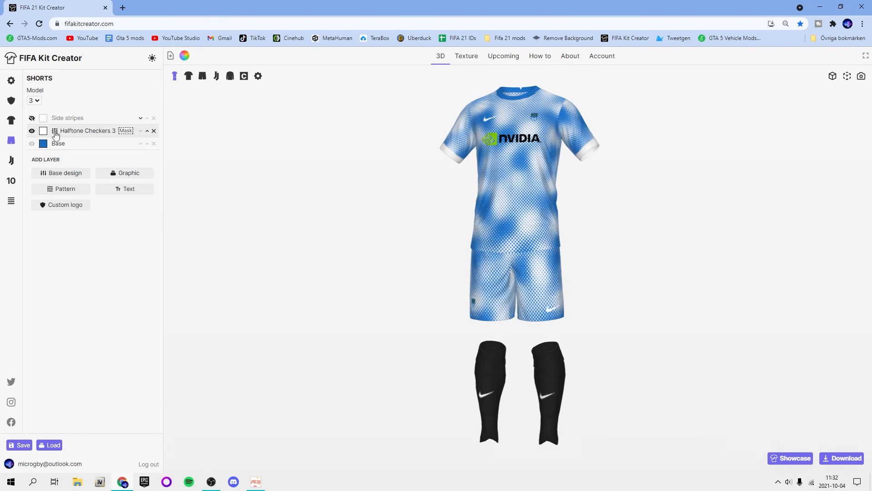
pyautogui.click(86, 131)
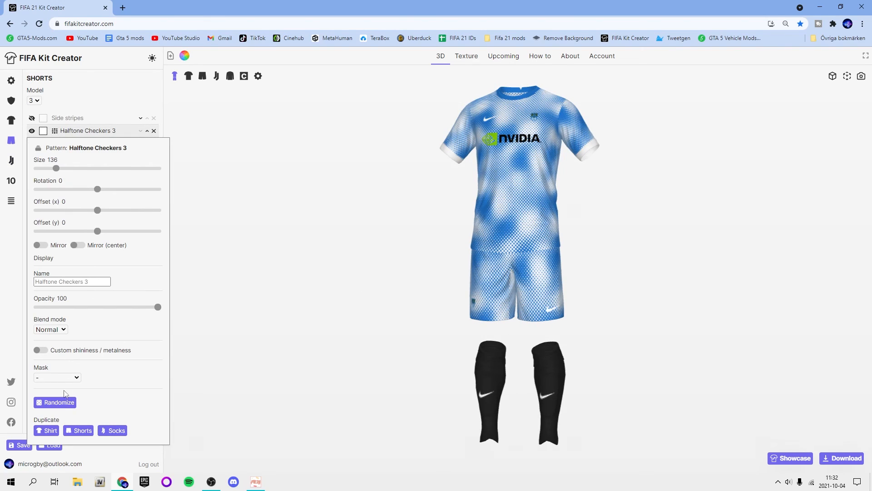
pyautogui.click(108, 431)
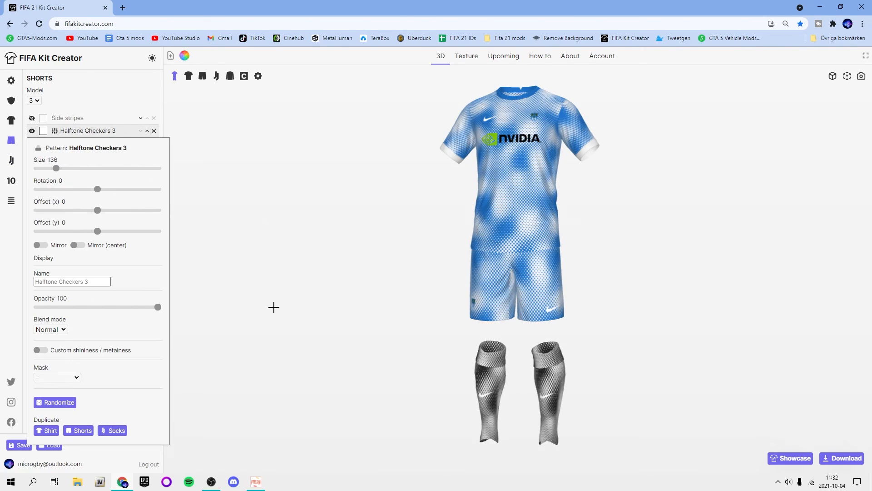
# - Set the base colour of the socks to the club palette's blue and return to the full kit view
pyautogui.click(12, 166)
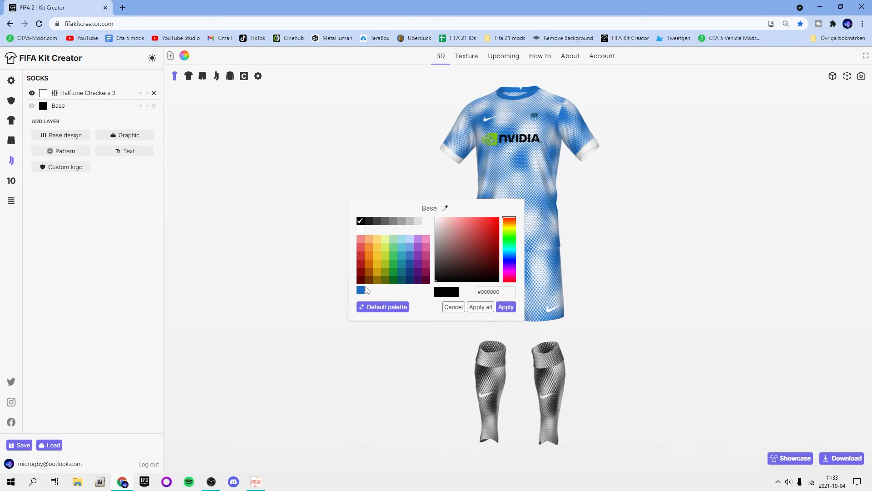
pyautogui.click(361, 290)
pyautogui.click(506, 307)
pyautogui.click(180, 83)
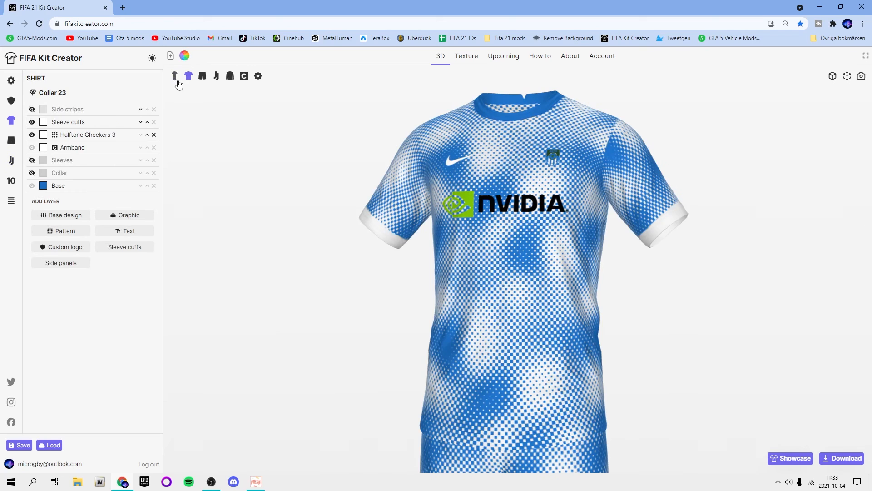
pyautogui.click(174, 76)
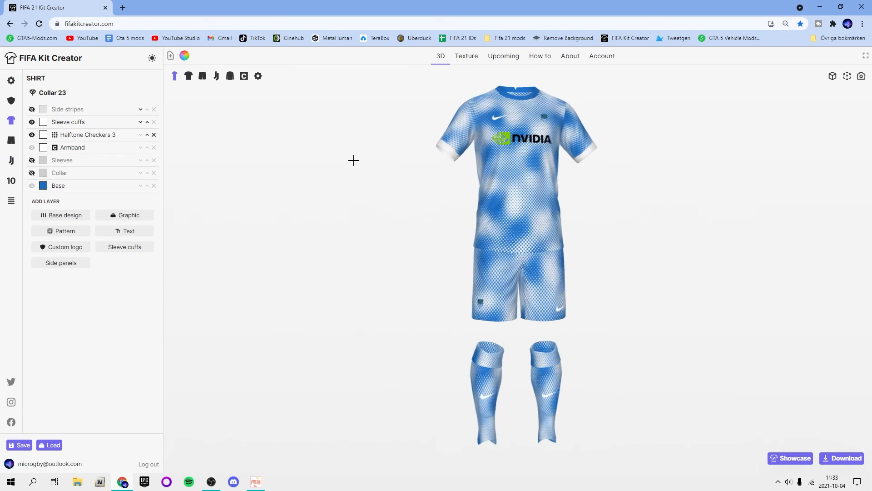
# - Check the full kit from all sides and its logo settings, and download the kit for FIFA
pyautogui.moveTo(660, 129); pyautogui.dragTo(2, 218)
pyautogui.click(11, 201)
pyautogui.click(11, 100)
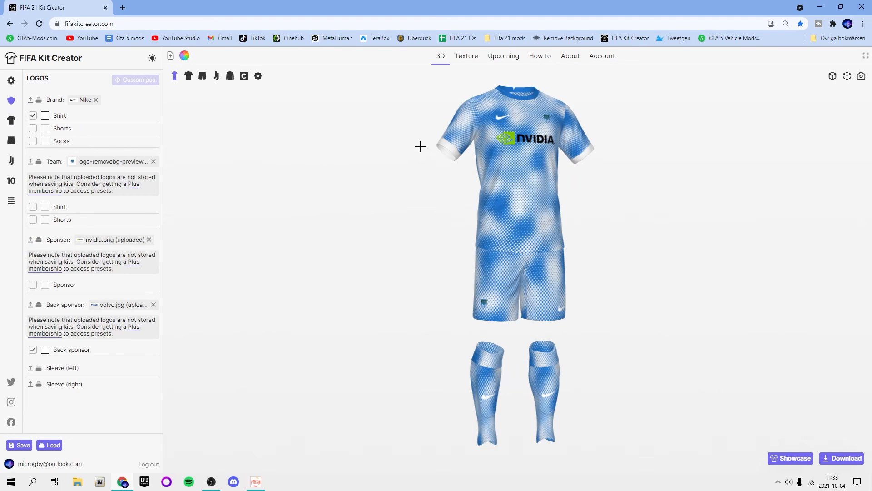
pyautogui.moveTo(421, 147); pyautogui.dragTo(410, 147)
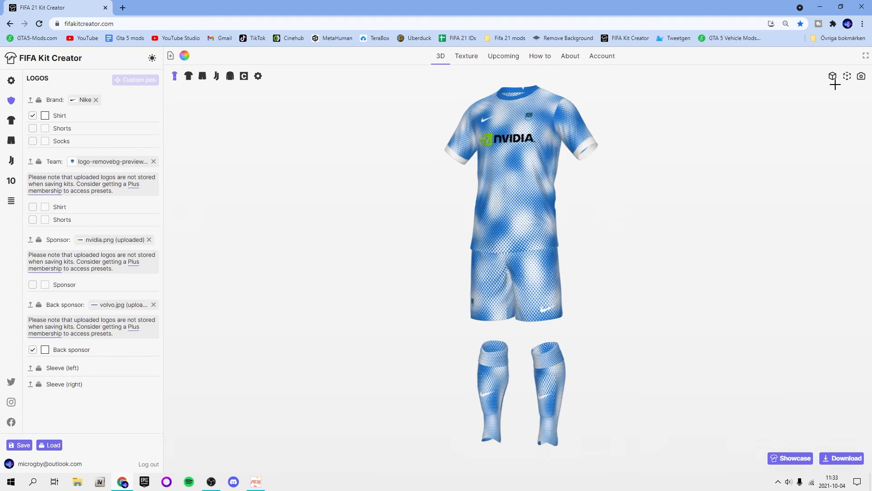
pyautogui.moveTo(524, 277); pyautogui.dragTo(530, 278)
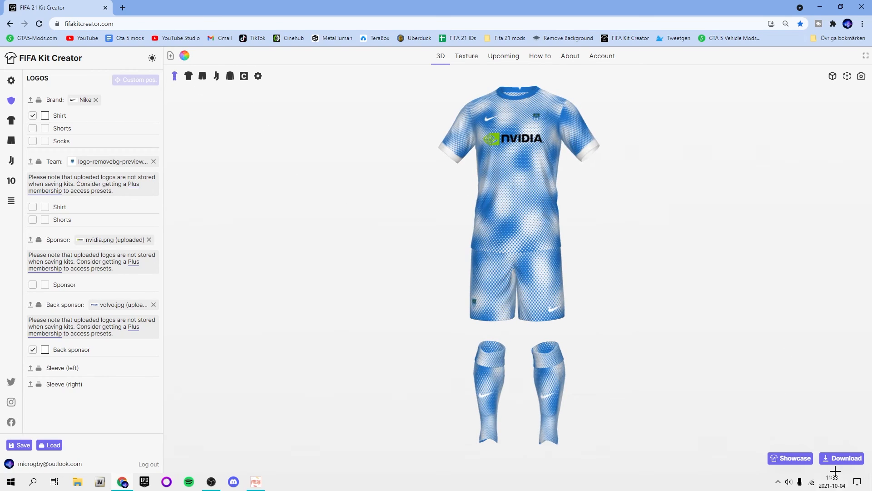
pyautogui.click(823, 459)
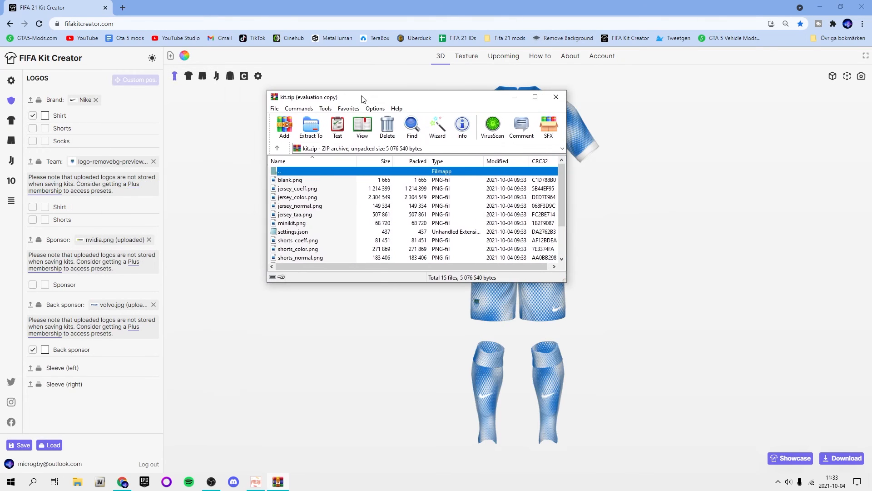
# - Bring the kit.zip archive up over the desktop and move the two Tutorial project files away from the desktop's corner
pyautogui.click(448, 193)
pyautogui.press('super+d')
pyautogui.click(277, 482)
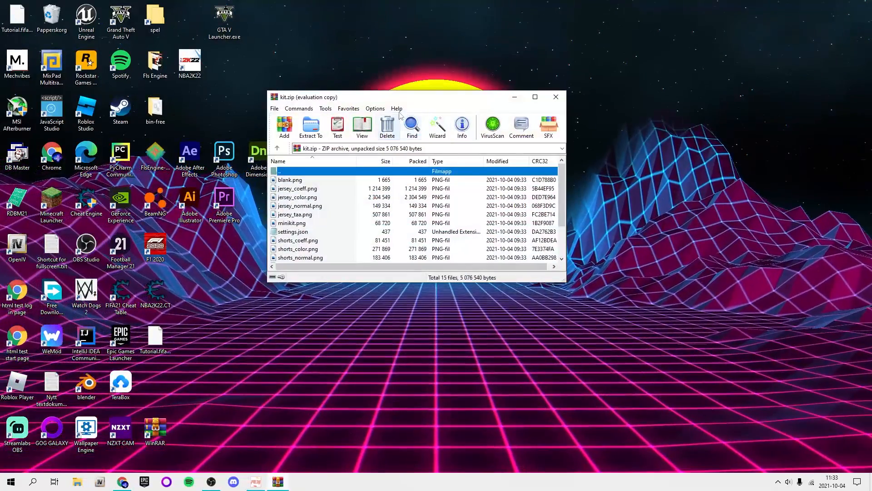
pyautogui.click(2, 10)
pyautogui.moveTo(2, 10); pyautogui.dragTo(221, 252)
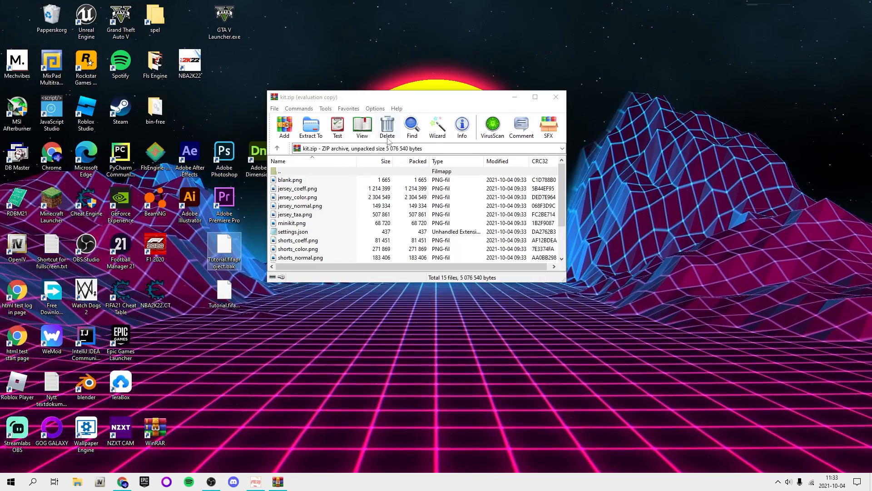
pyautogui.moveTo(374, 97); pyautogui.dragTo(588, 101)
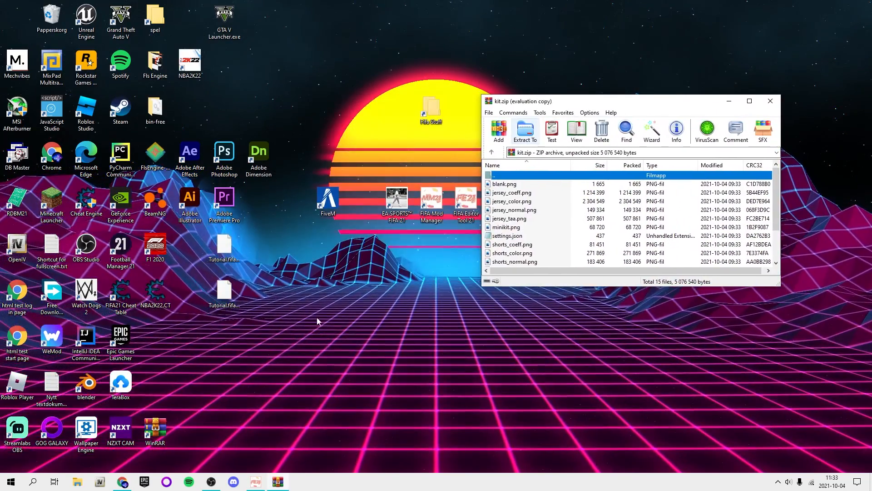
pyautogui.click(224, 248)
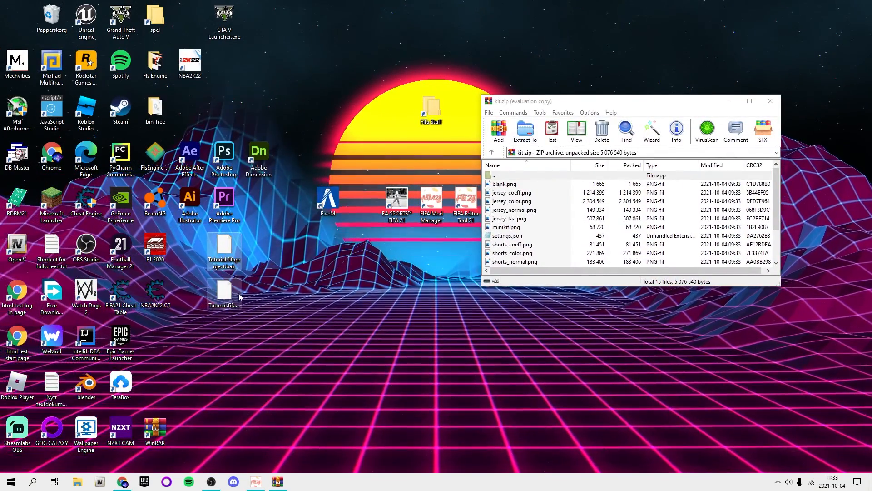
# - Extract the contents of kit.zip into a kit folder on the desktop
pyautogui.moveTo(512, 107); pyautogui.dragTo(397, 95)
pyautogui.click(224, 247)
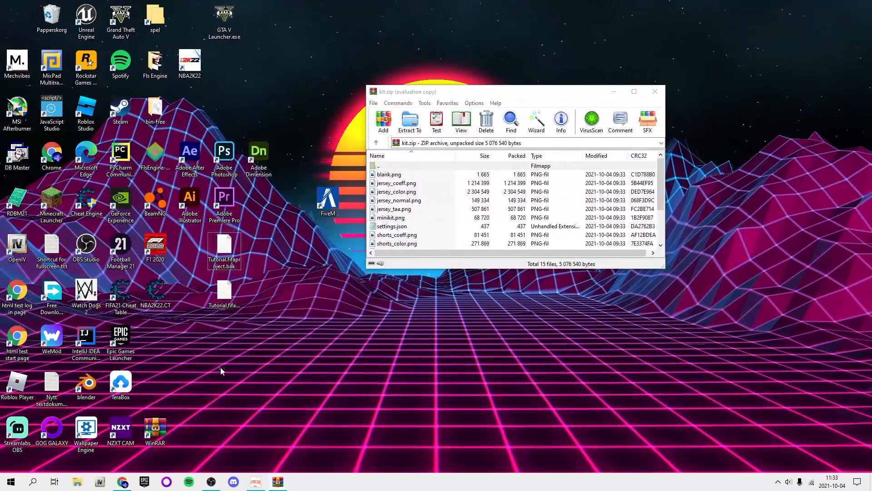
pyautogui.click(537, 120)
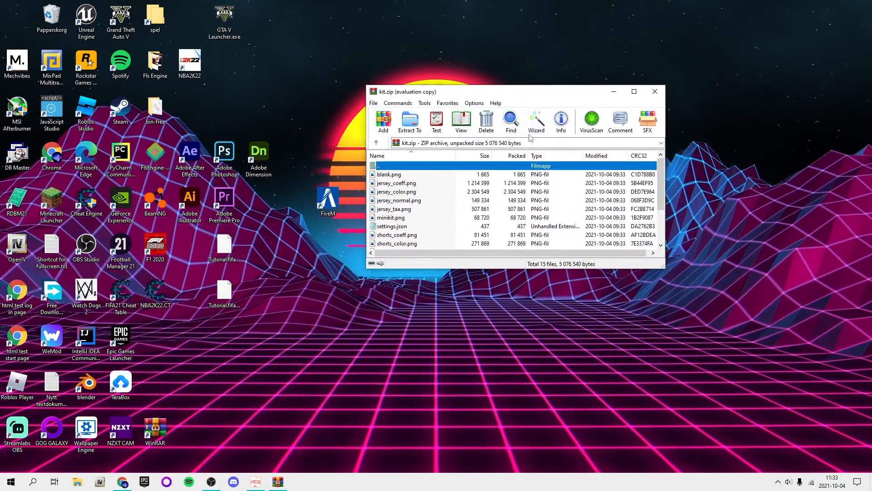
pyautogui.press('Return')
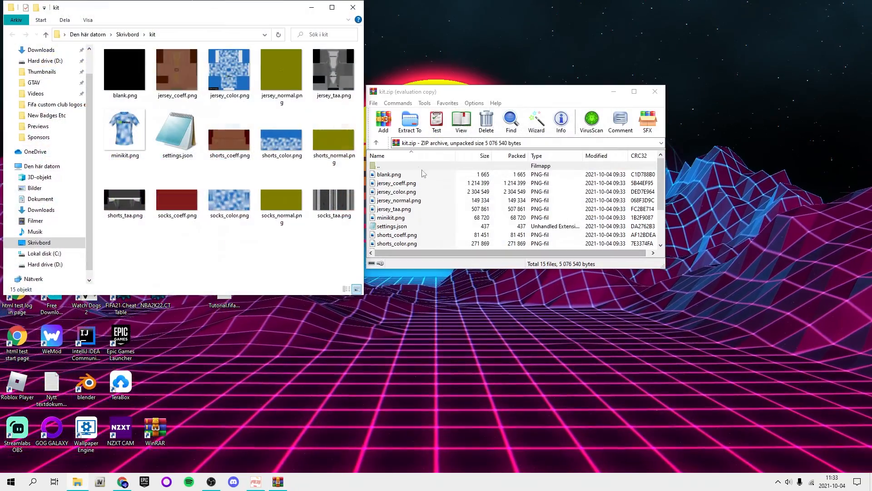
# - Delete kit.zip from the Downloads folder in WinRAR and close the archiver
pyautogui.click(421, 167)
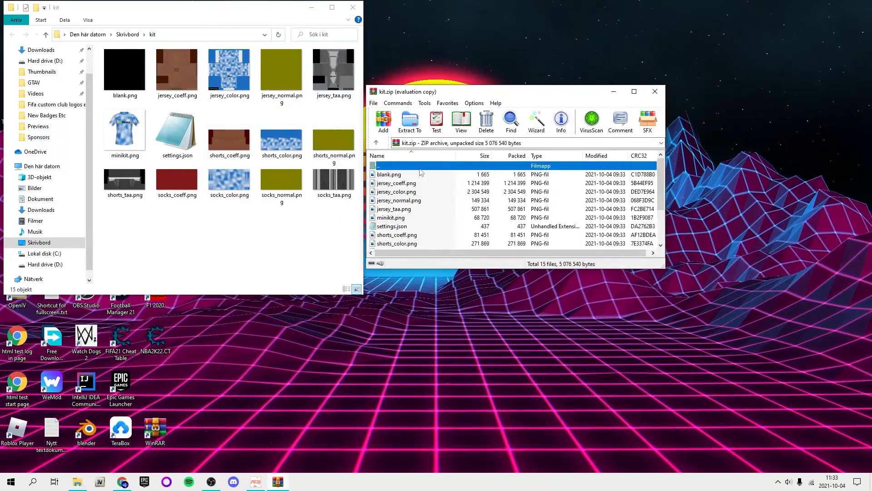
pyautogui.doubleClick(422, 167)
pyautogui.press('Delete')
pyautogui.press('Delete')
pyautogui.press('Delete')
pyautogui.press('Delete')
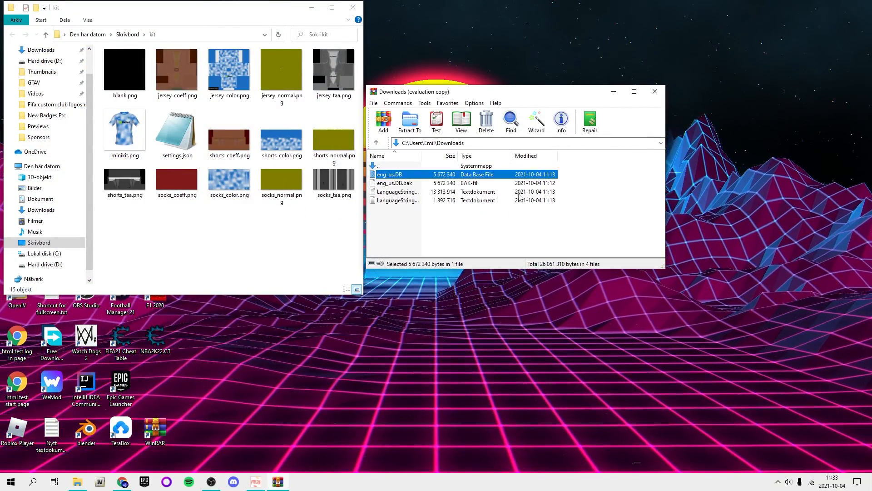
pyautogui.press('Delete')
pyautogui.click(655, 91)
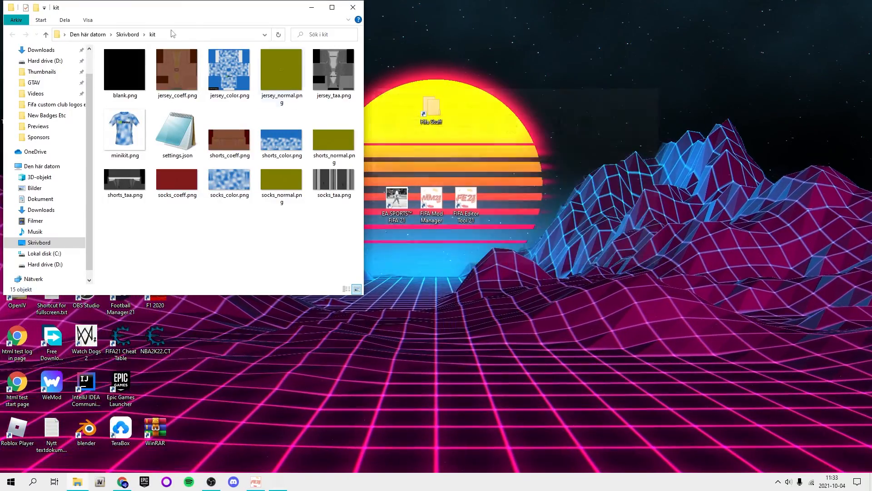
# - Move the open kit folder window aside and place the kit folder beside the Tutorial file on the desktop
pyautogui.moveTo(171, 12); pyautogui.dragTo(520, 52)
pyautogui.moveTo(10, 26); pyautogui.dragTo(184, 254)
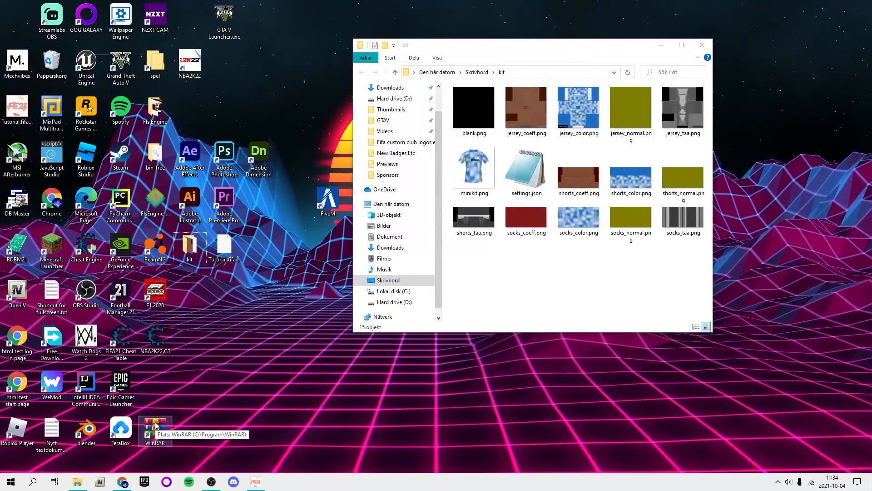
# - Switch to the browser to preview the kit with long sleeves, restore the short sleeves, and return to the desktop
pyautogui.hotkey('alt', 'Tab')
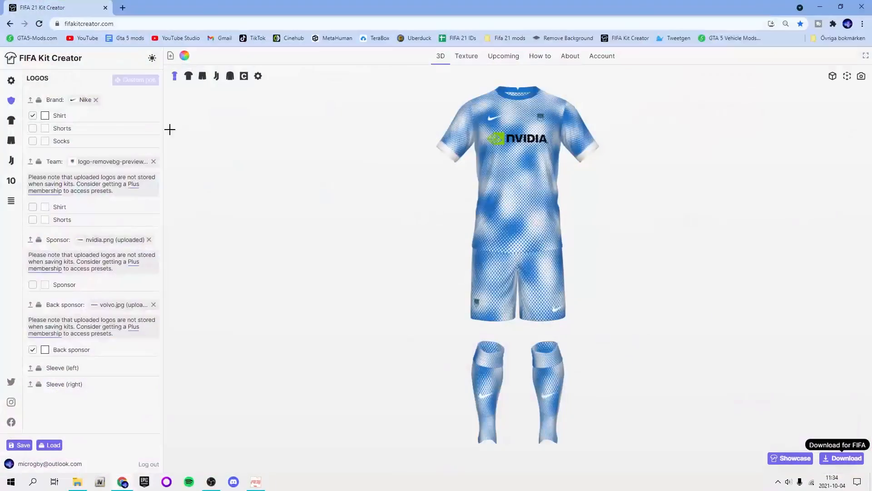
pyautogui.click(232, 76)
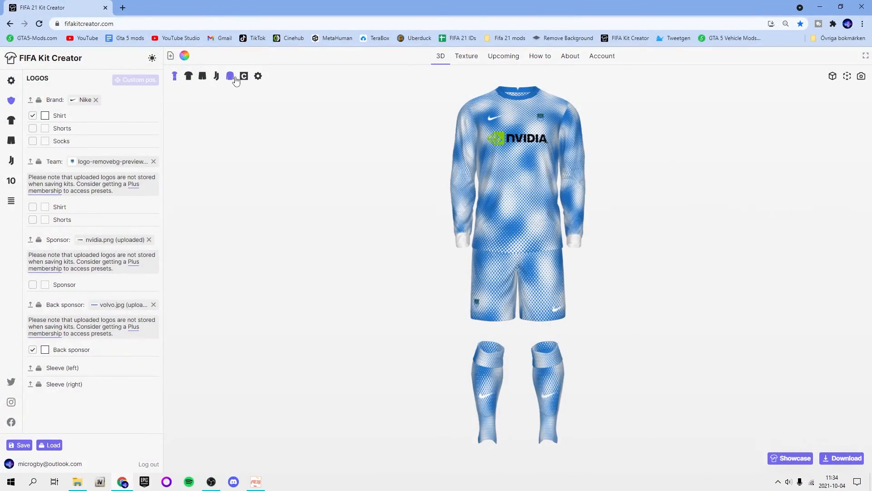
pyautogui.click(235, 79)
pyautogui.click(817, 7)
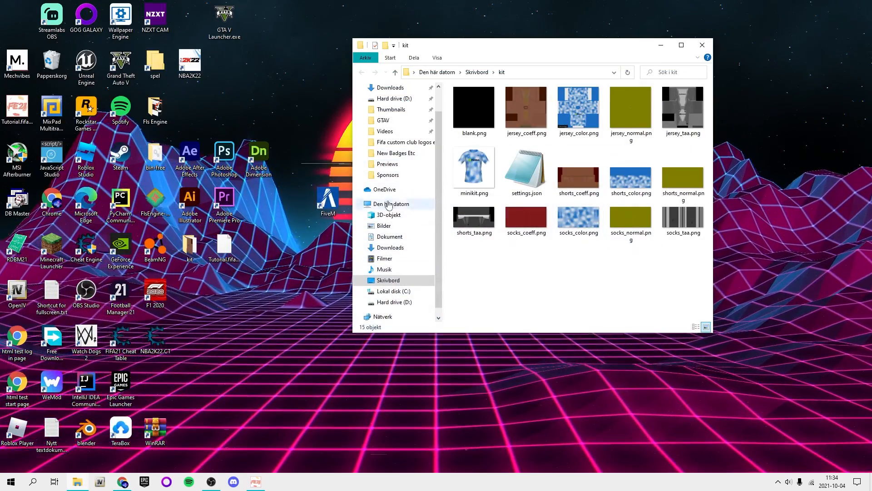
# - Rearrange the desktop icons, moving the recycle bin, Grand Theft Auto V, Wallpaper Engine, NZXT CAM and GOG Galaxy back into the grid
pyautogui.click(676, 126)
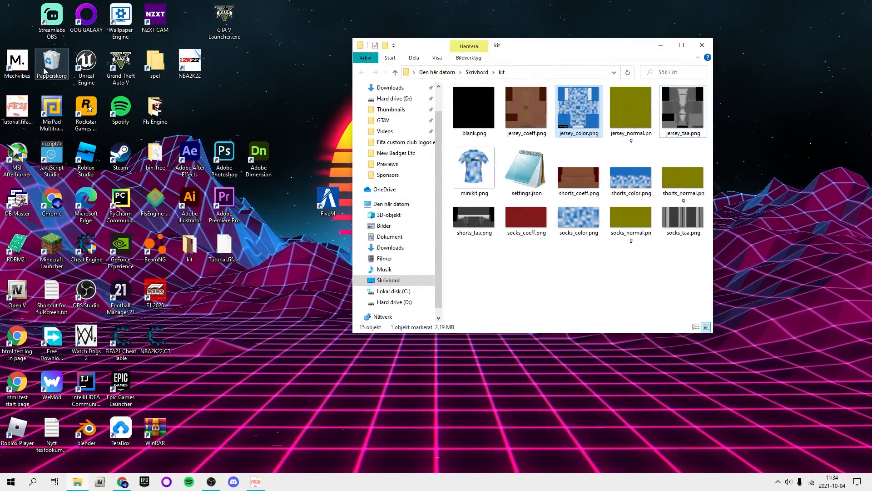
pyautogui.moveTo(42, 66); pyautogui.dragTo(51, 22)
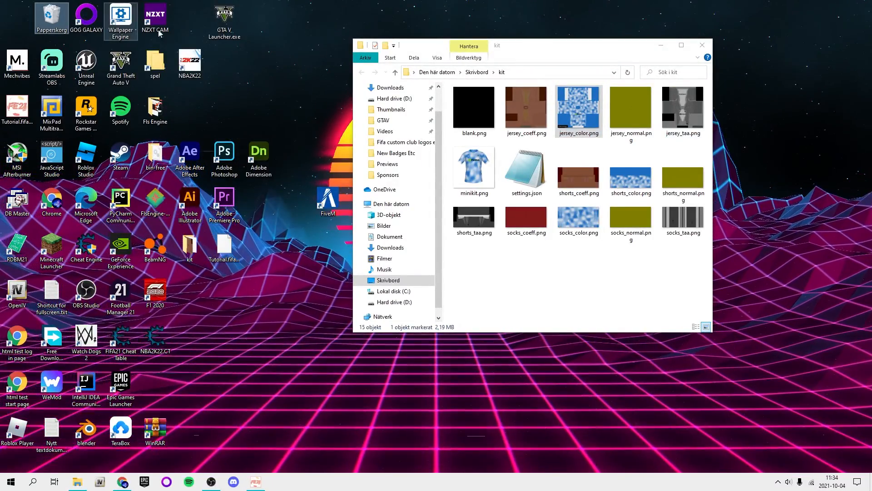
pyautogui.moveTo(121, 66); pyautogui.dragTo(122, 24)
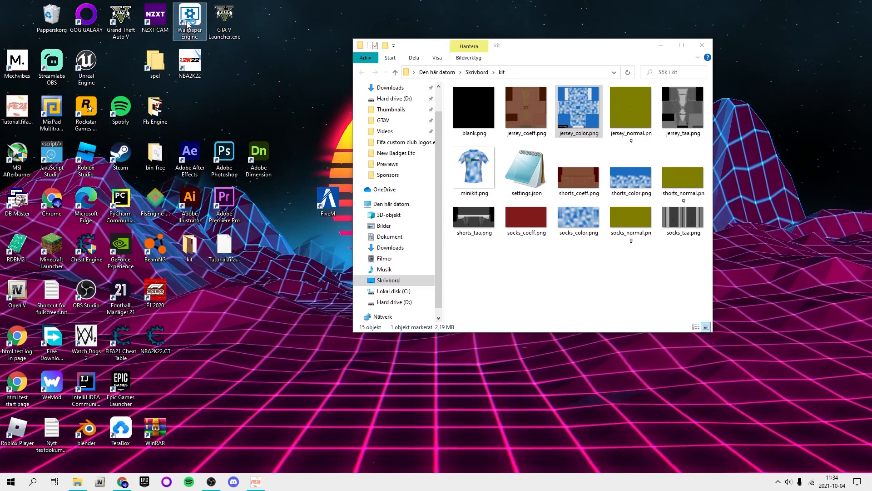
pyautogui.moveTo(190, 21); pyautogui.dragTo(116, 66)
pyautogui.moveTo(155, 19); pyautogui.dragTo(159, 382)
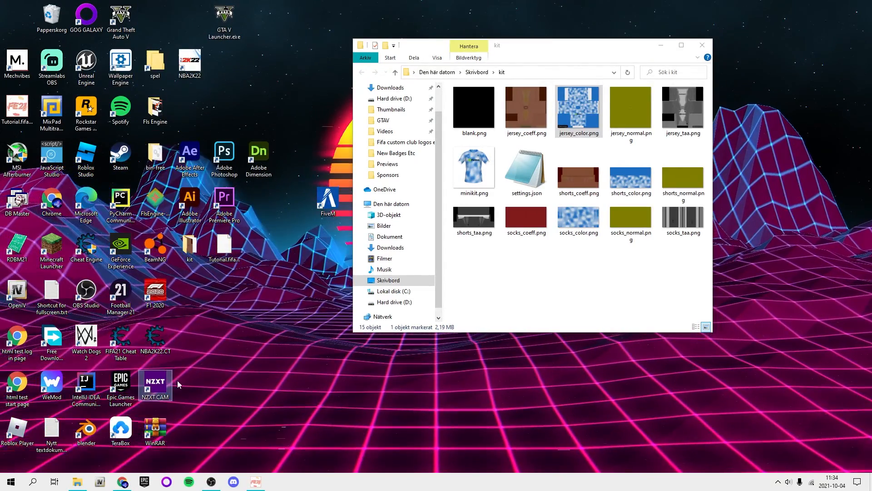
pyautogui.click(240, 379)
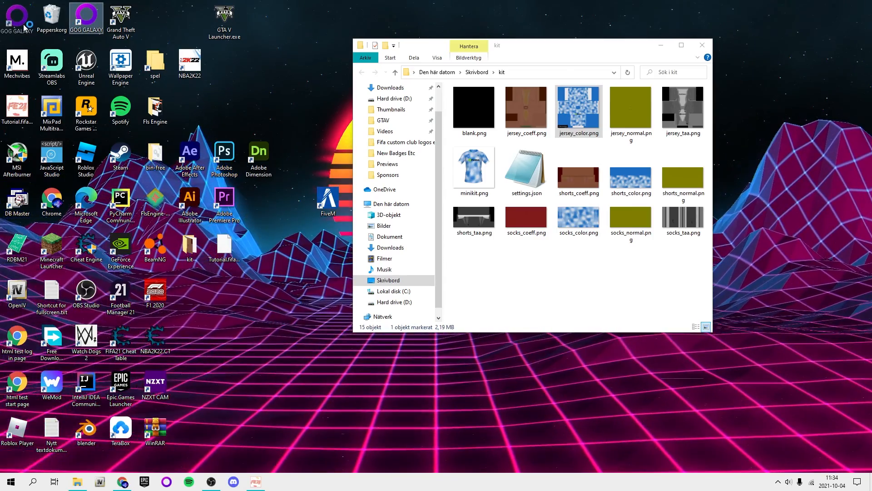
pyautogui.moveTo(92, 26)
pyautogui.mouseDown()
pyautogui.moveTo(27, 21)
pyautogui.moveTo(87, 18)
pyautogui.mouseUp()
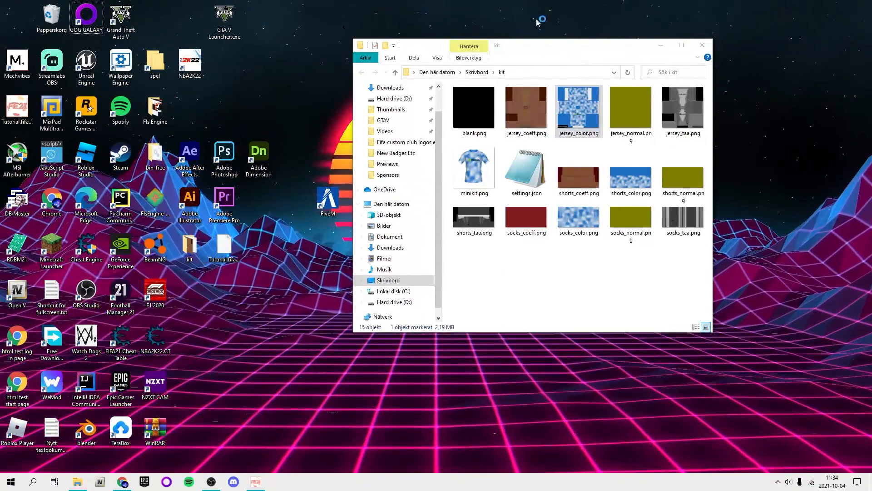
# - Move the kit folder window clear of the desktop shortcuts and switch to FIFA Editor Tool with the Tutorial project
pyautogui.moveTo(527, 49); pyautogui.dragTo(662, 28)
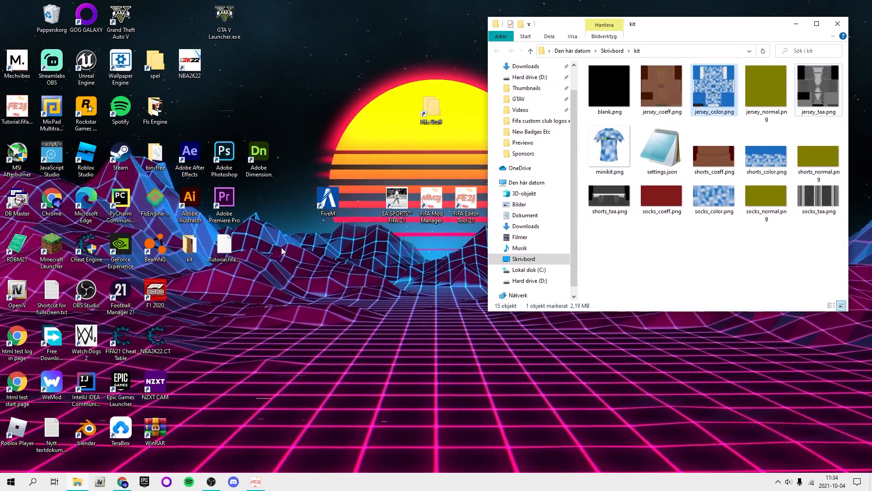
pyautogui.click(213, 483)
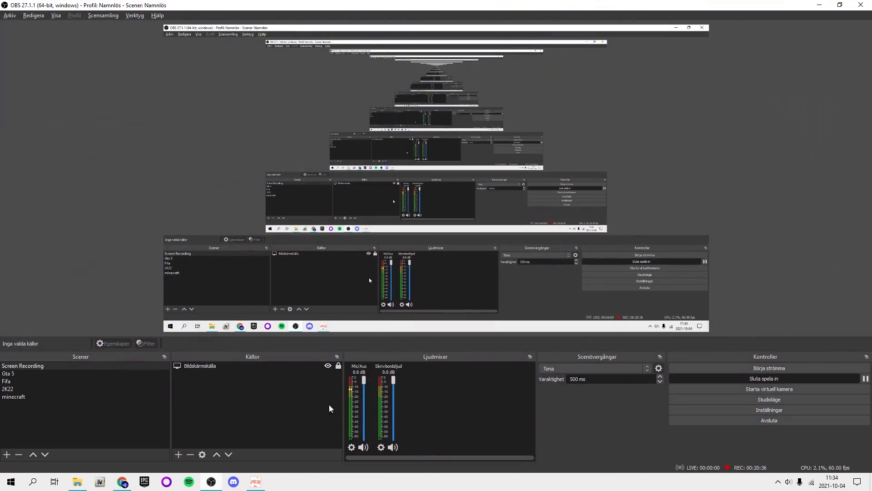
pyautogui.click(258, 483)
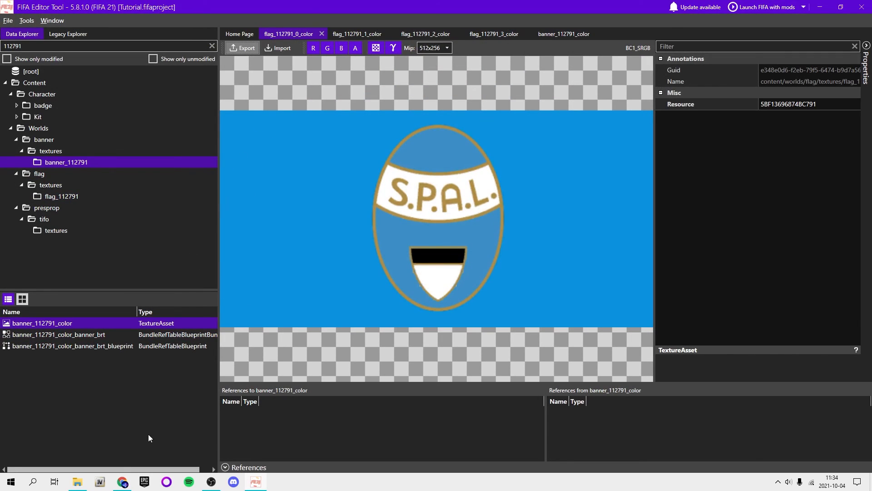
# - Filter the legacy files by fifa_ng and open the db folder under data
pyautogui.moveTo(124, 487)
pyautogui.click(58, 34)
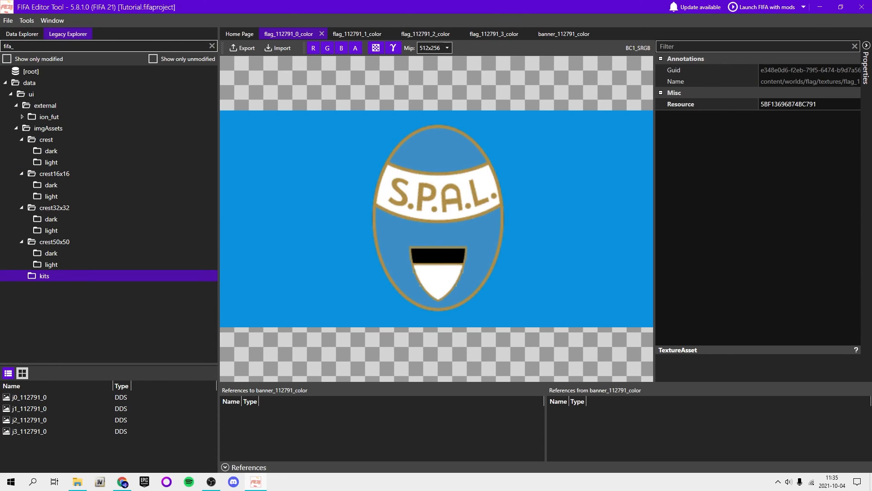
pyautogui.click(34, 82)
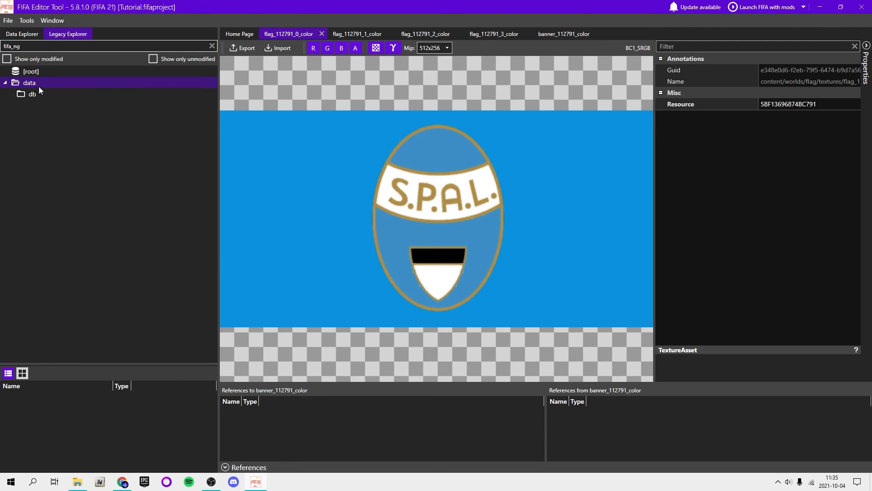
pyautogui.click(35, 94)
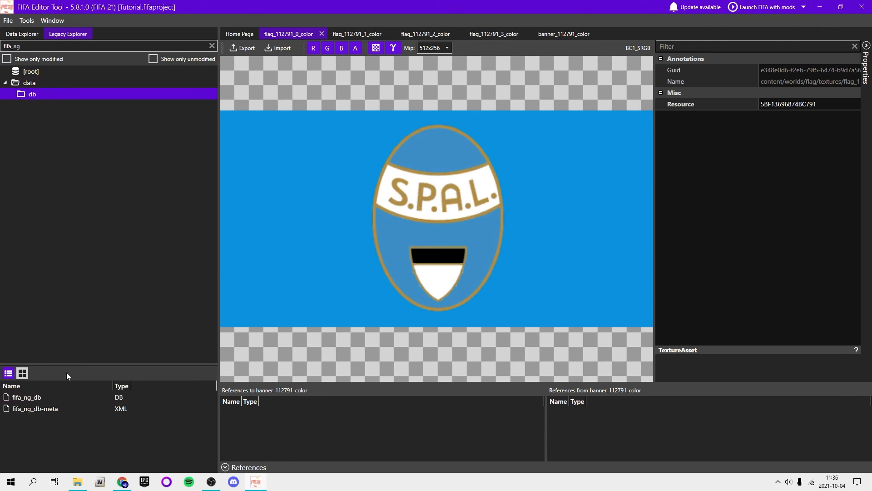
pyautogui.doubleClick(42, 396)
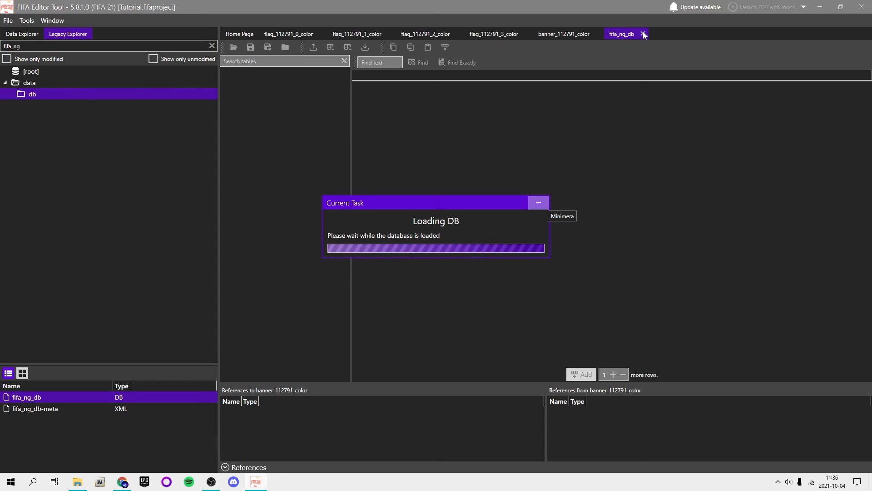
pyautogui.click(543, 208)
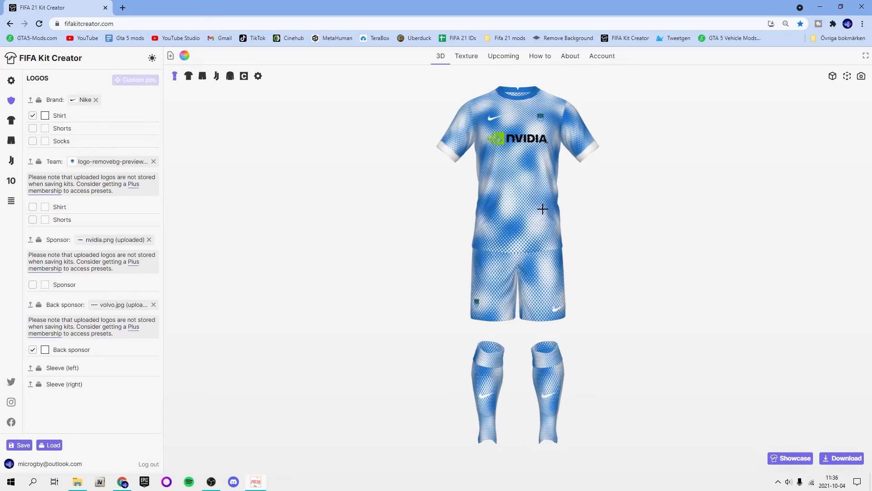
pyautogui.click(256, 482)
pyautogui.click(644, 34)
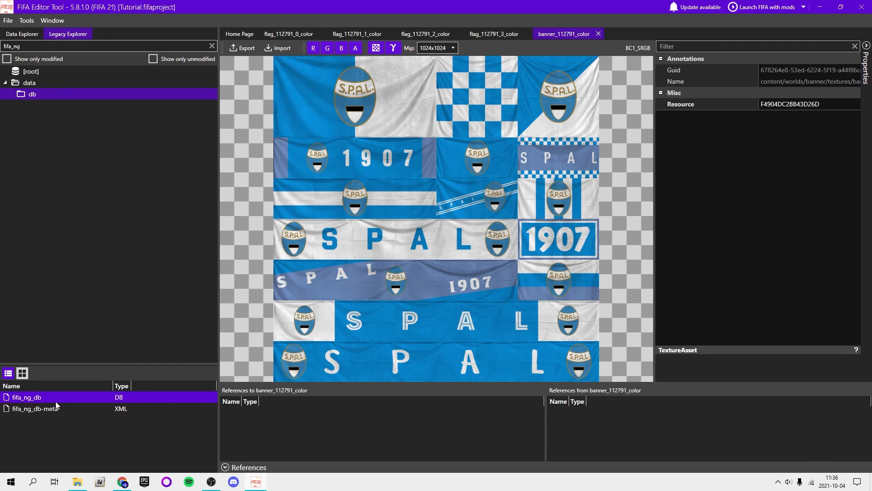
# - Export the fifa_ng_db database file to the Downloads folder as fifa_ng_db.DB
pyautogui.rightClick(67, 394)
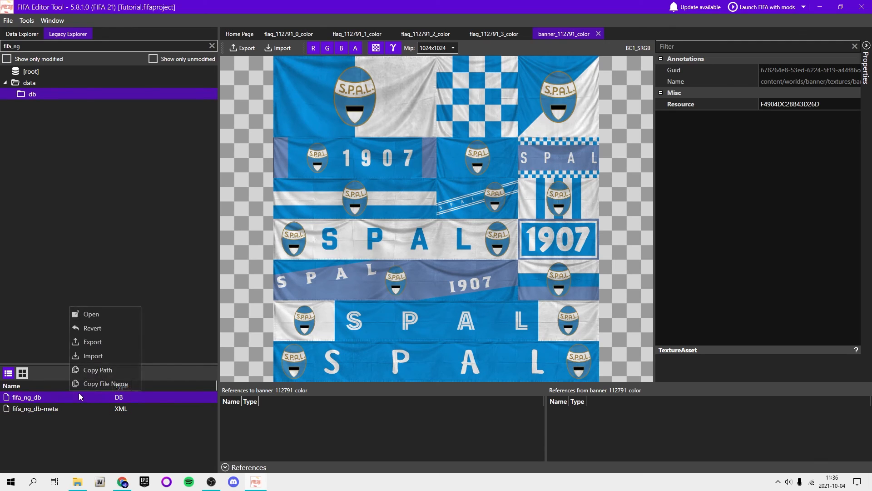
pyautogui.click(93, 341)
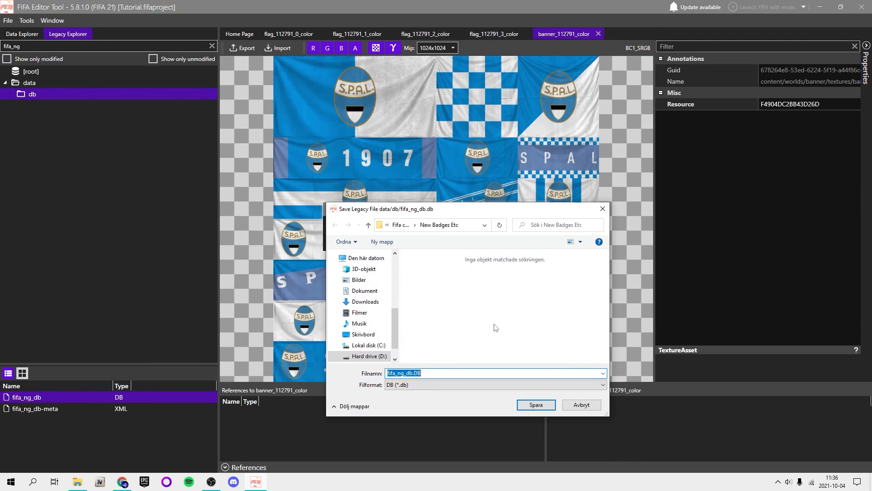
pyautogui.click(365, 302)
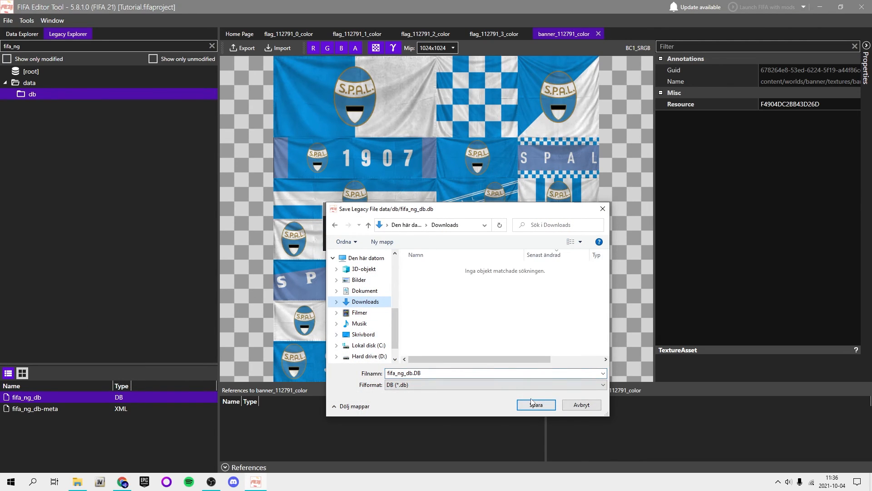
pyautogui.click(532, 404)
# - Export the fifa_ng_db-meta XML file to the Downloads folder
pyautogui.click(130, 408)
pyautogui.rightClick(130, 409)
pyautogui.click(159, 358)
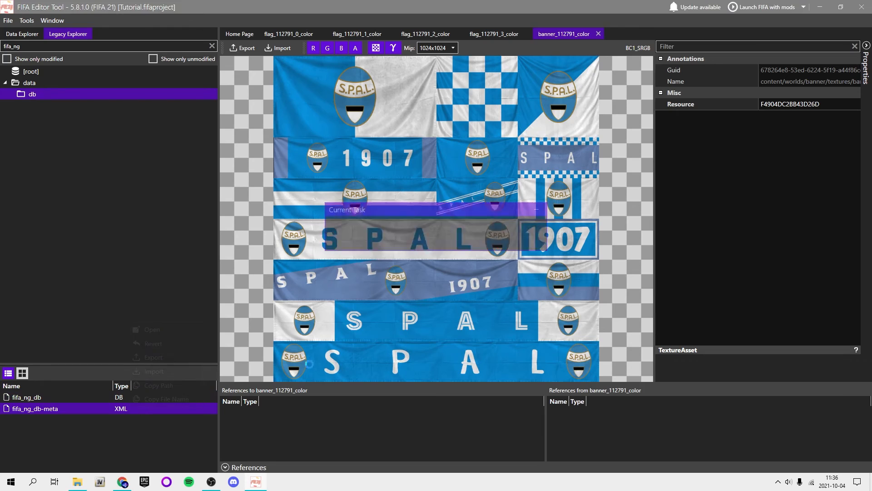
pyautogui.click(537, 406)
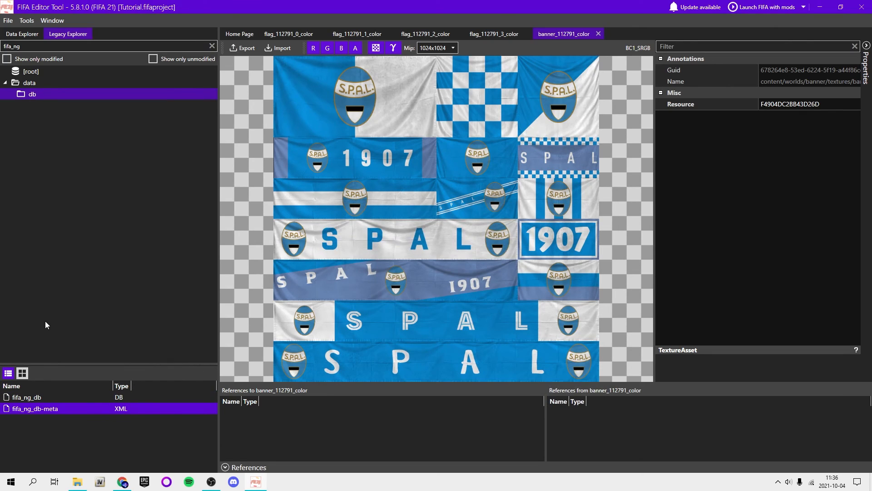
# - Launch DB Master from the desktop, open the exported fifa_ng_db.DB database, and move the window clear of the desktop shortcuts
pyautogui.press('super+d')
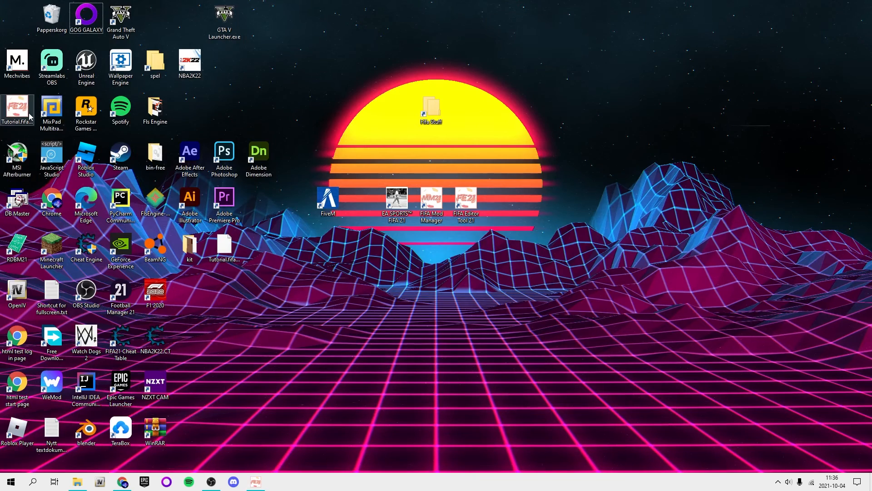
pyautogui.doubleClick(17, 200)
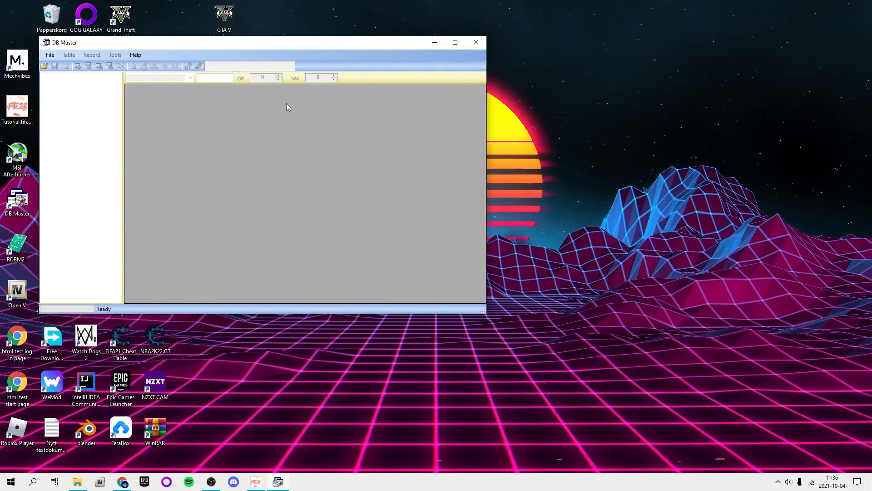
pyautogui.moveTo(267, 43); pyautogui.dragTo(285, 47)
pyautogui.click(68, 59)
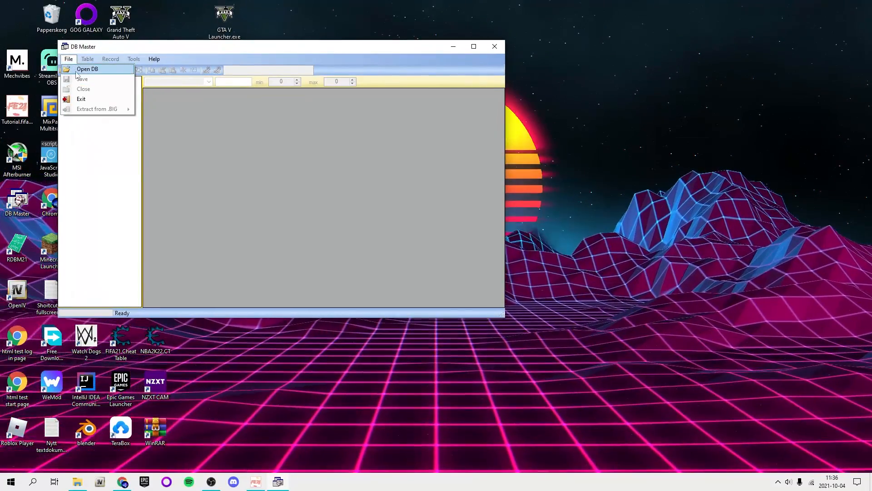
pyautogui.click(87, 68)
pyautogui.doubleClick(171, 133)
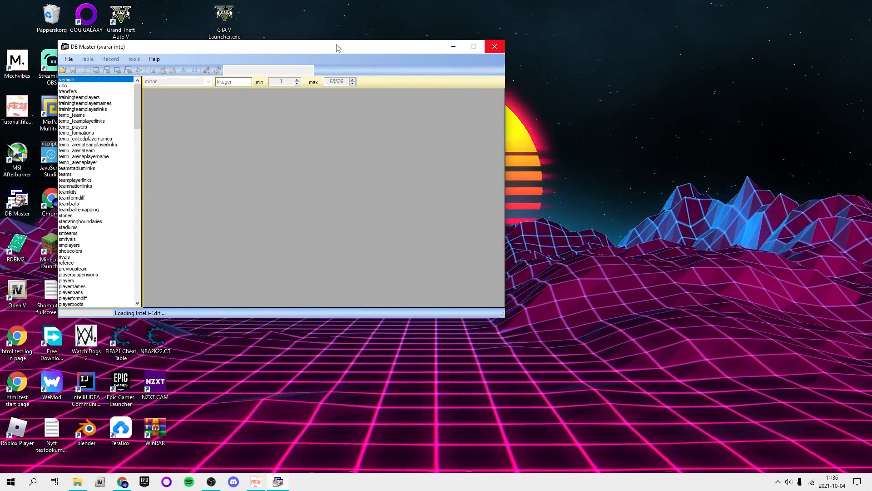
pyautogui.moveTo(335, 49); pyautogui.dragTo(497, 78)
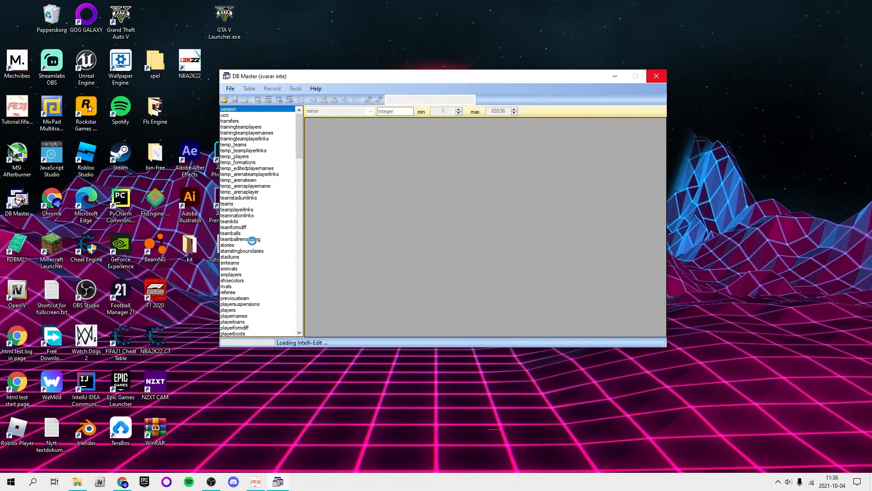
# - Switch to the browser, open the Teamkits editor from FIFA Kit Creator's tools in its own tab, and return to DB Master
pyautogui.click(123, 482)
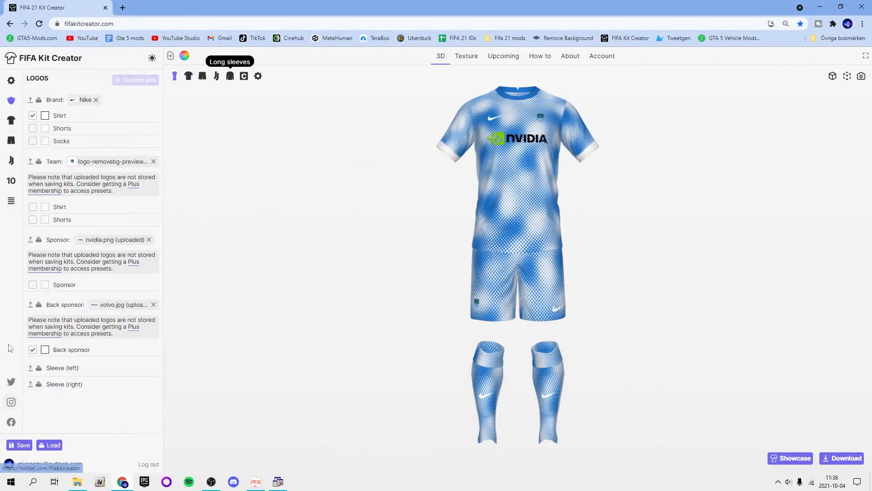
pyautogui.click(10, 201)
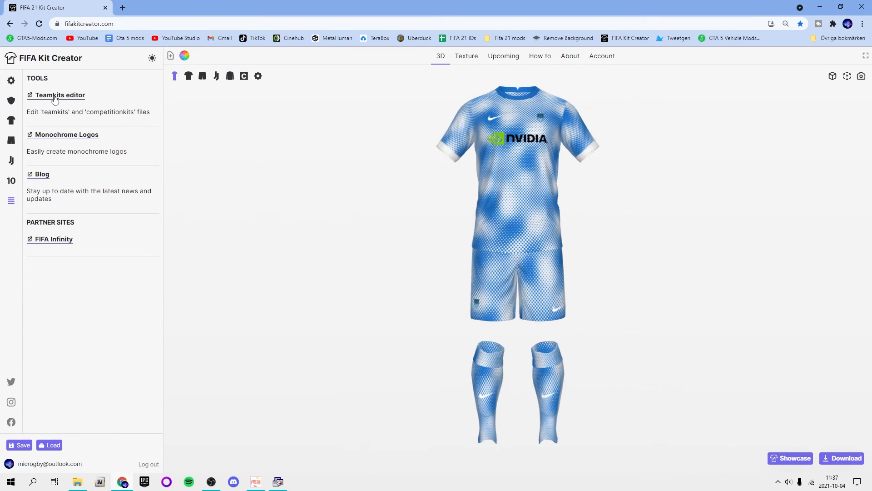
pyautogui.click(129, 9)
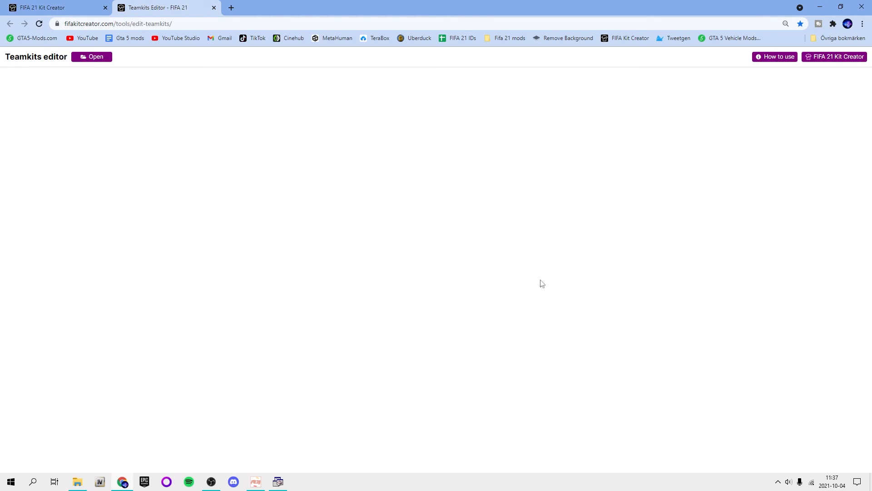
pyautogui.click(821, 6)
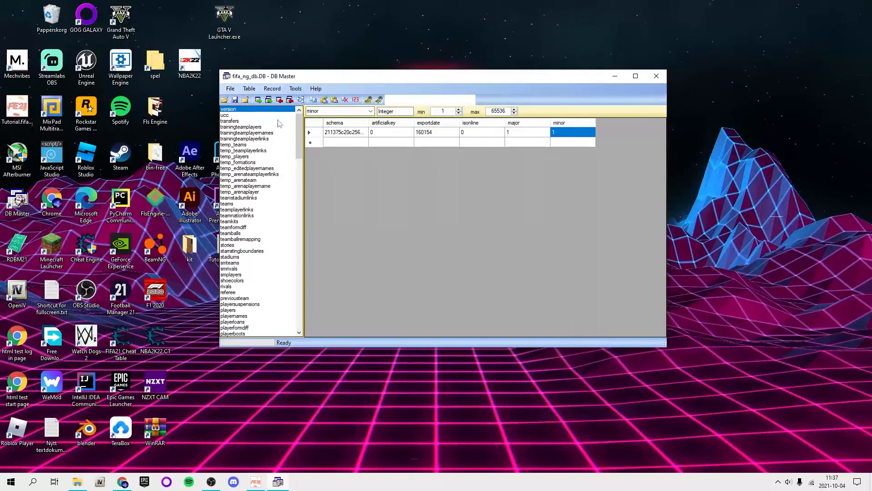
# - Look through the database's table list, viewing the youth player, scout, teamstadiumlinks and transfers tables
pyautogui.scroll(-11, 292, 223)
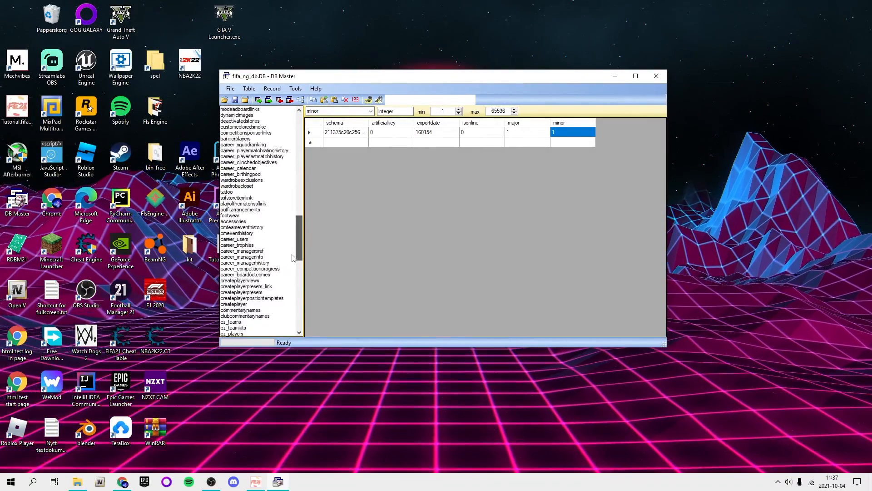
pyautogui.scroll(-20, 289, 322)
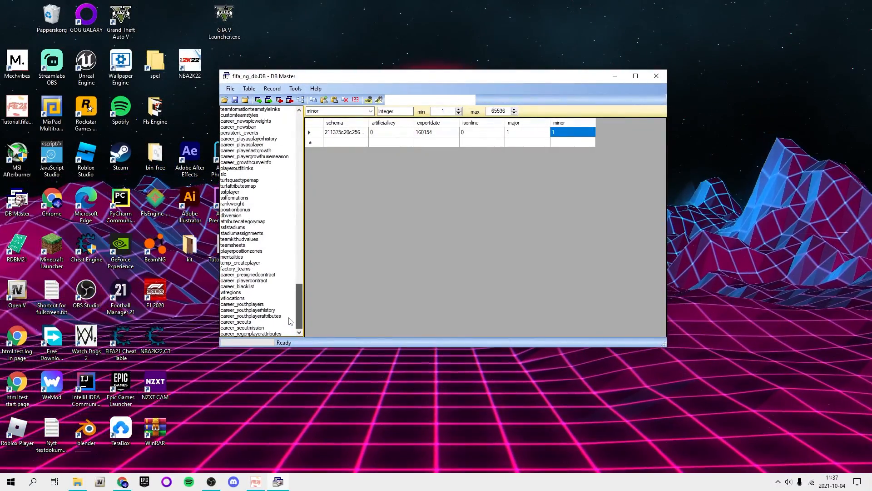
pyautogui.click(254, 304)
pyautogui.click(266, 311)
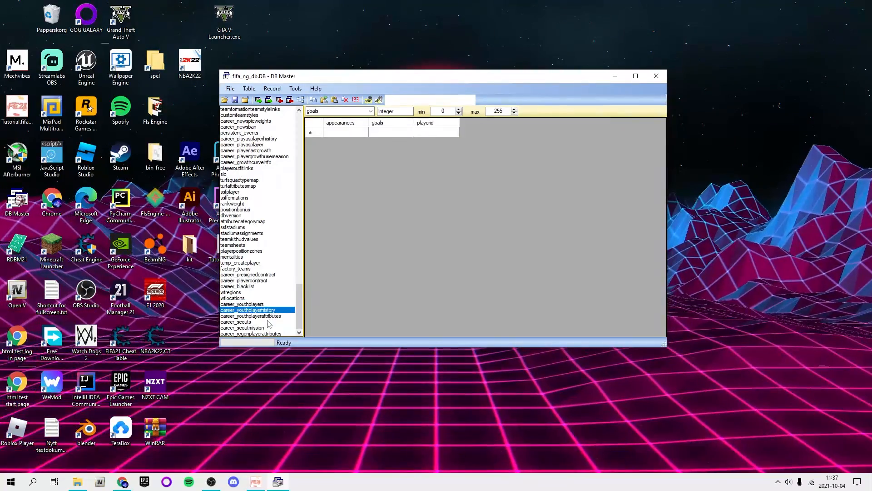
pyautogui.click(268, 321)
pyautogui.scroll(20, 297, 313)
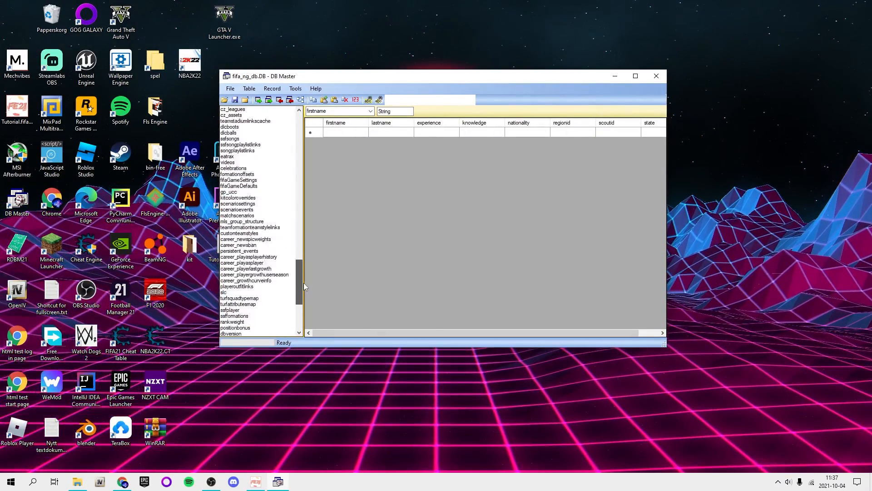
pyautogui.scroll(20, 255, 218)
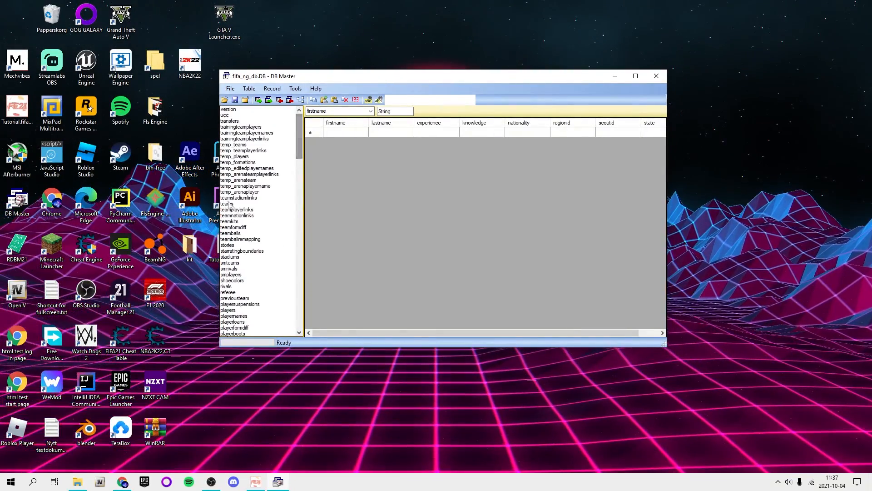
pyautogui.click(237, 198)
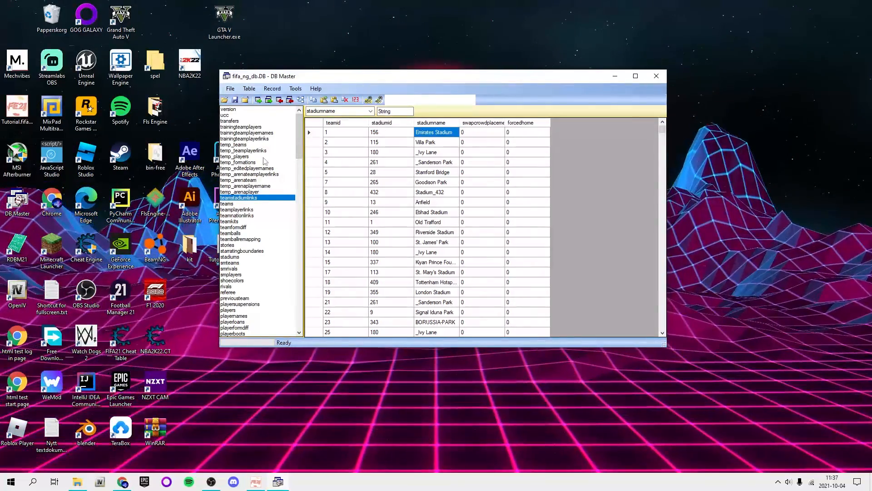
pyautogui.click(226, 121)
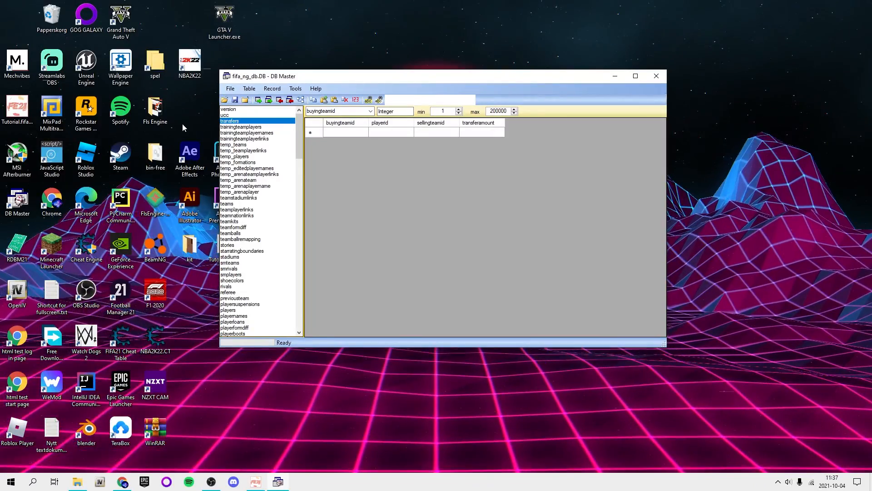
# - Examine the rivals table, sorting it by teamid1 and checking which teams the teamid1 and teamid2 values refer to
pyautogui.click(228, 286)
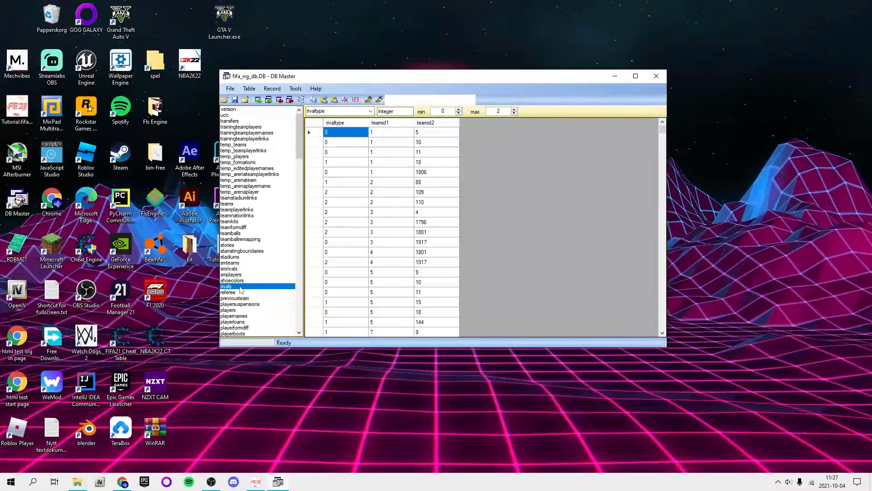
pyautogui.click(392, 132)
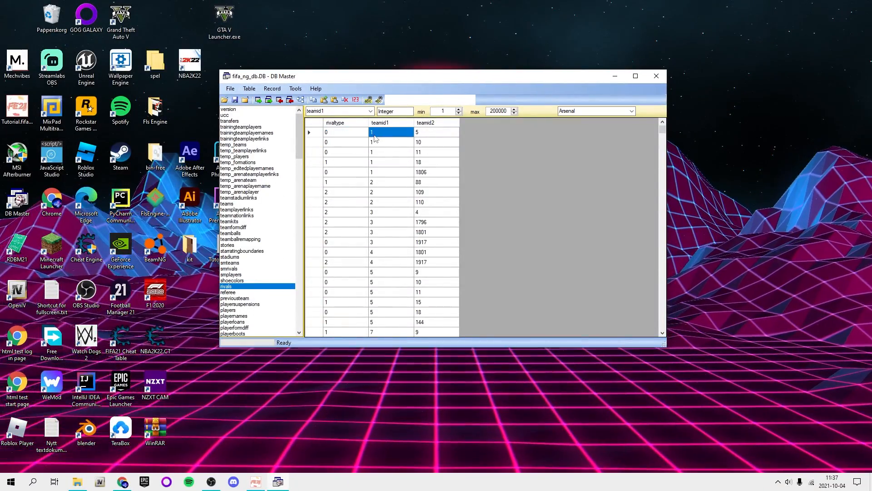
pyautogui.click(436, 132)
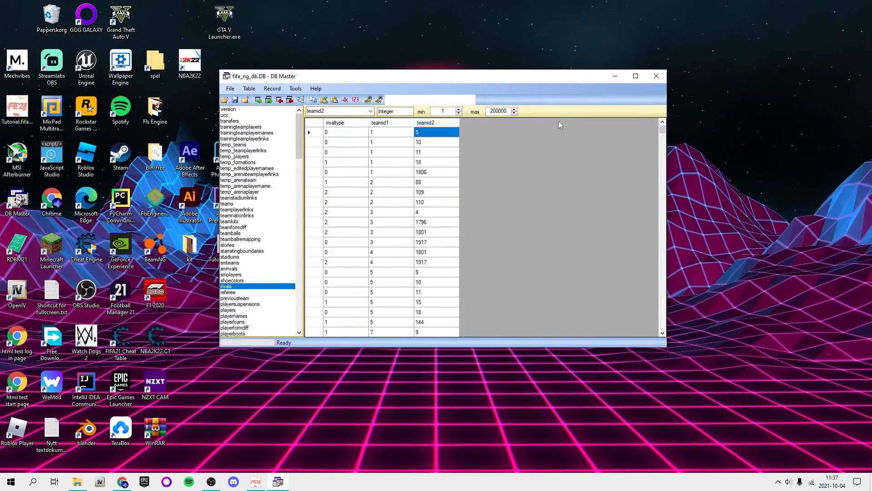
pyautogui.click(389, 124)
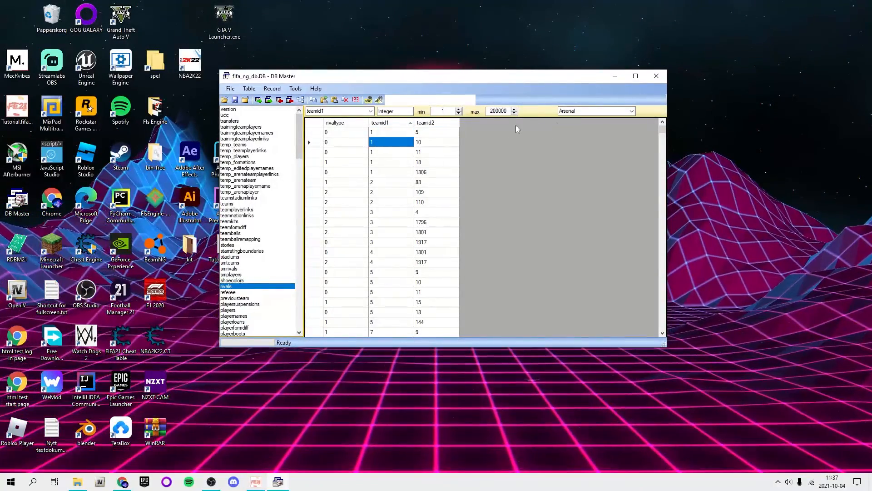
pyautogui.click(416, 151)
pyautogui.click(417, 141)
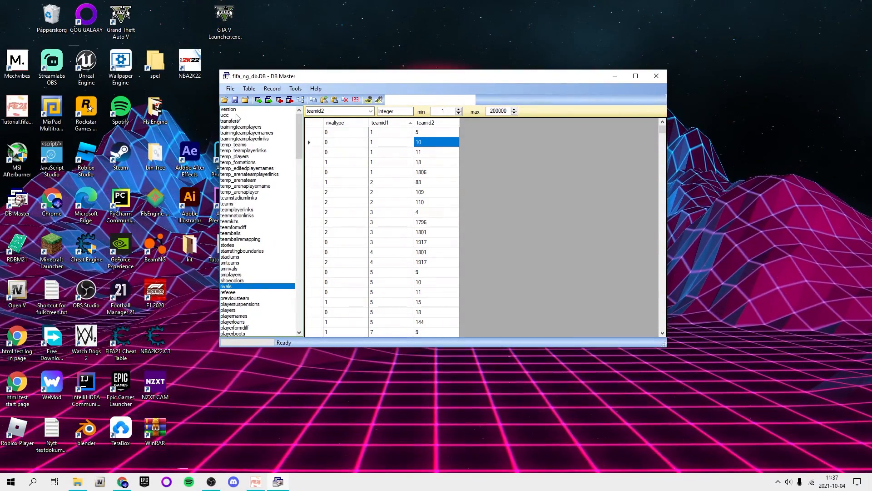
# - Export the teamkits table as teamkits.txt to the Downloads folder
pyautogui.click(229, 222)
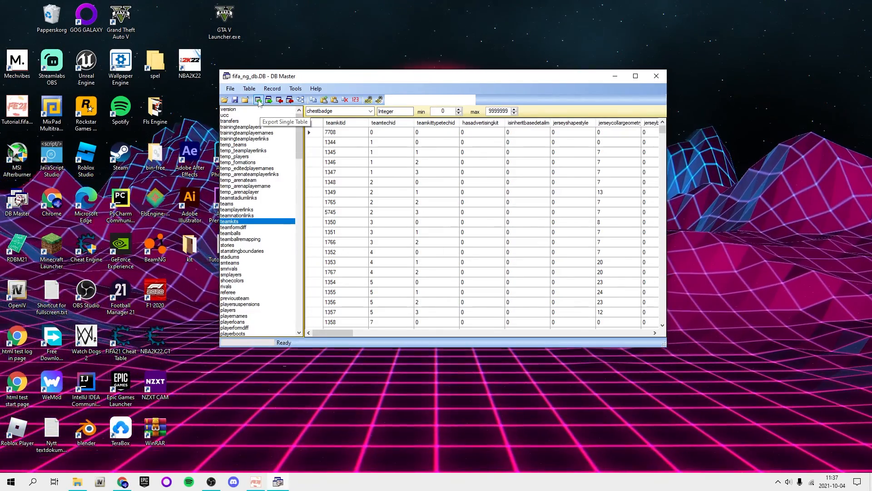
pyautogui.click(258, 100)
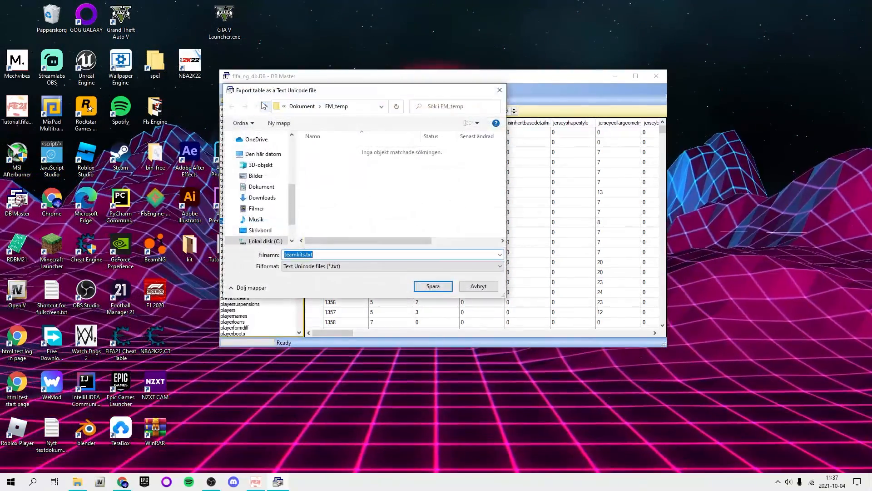
pyautogui.click(261, 198)
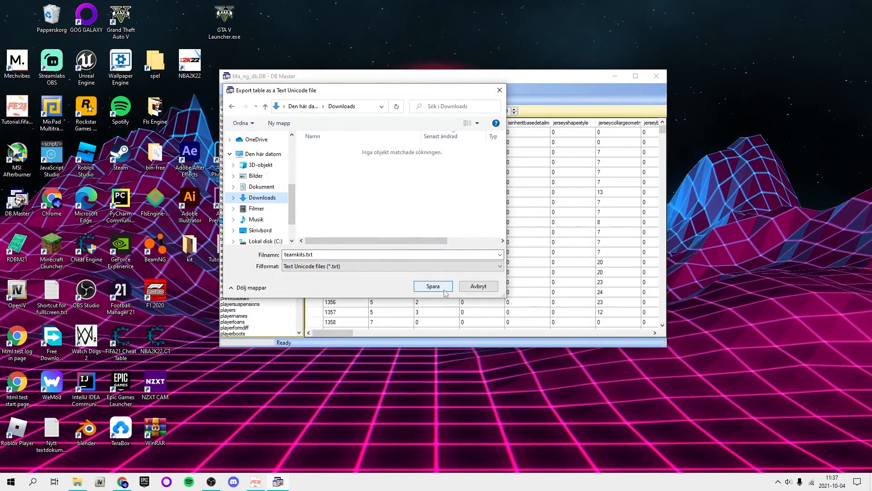
pyautogui.click(433, 286)
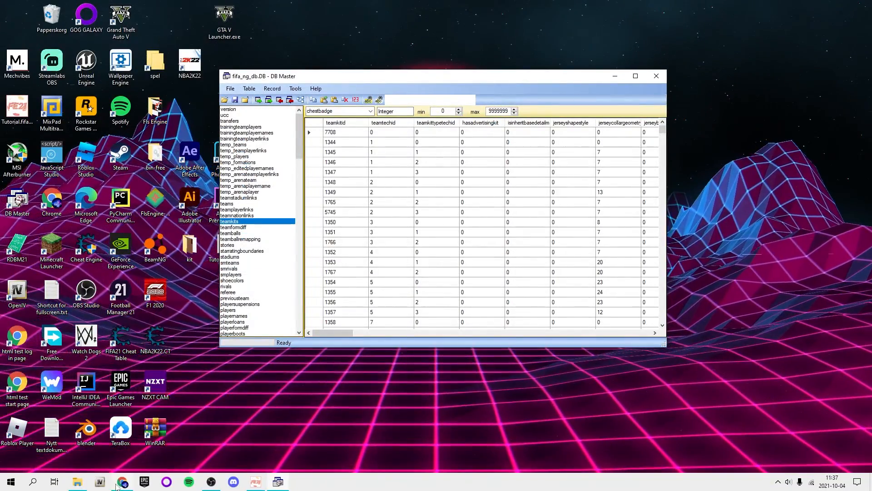
# - Switch to the browser and load teamkits.txt from Downloads into the Teamkits editor
pyautogui.click(119, 483)
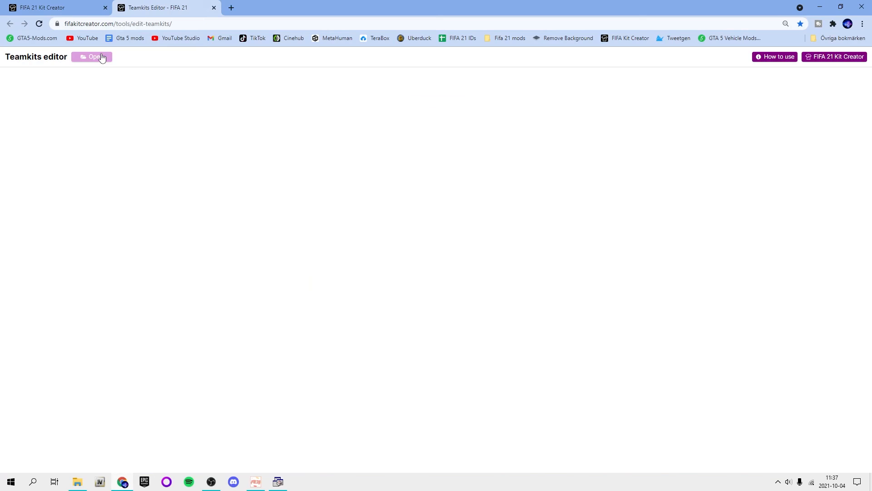
pyautogui.click(101, 57)
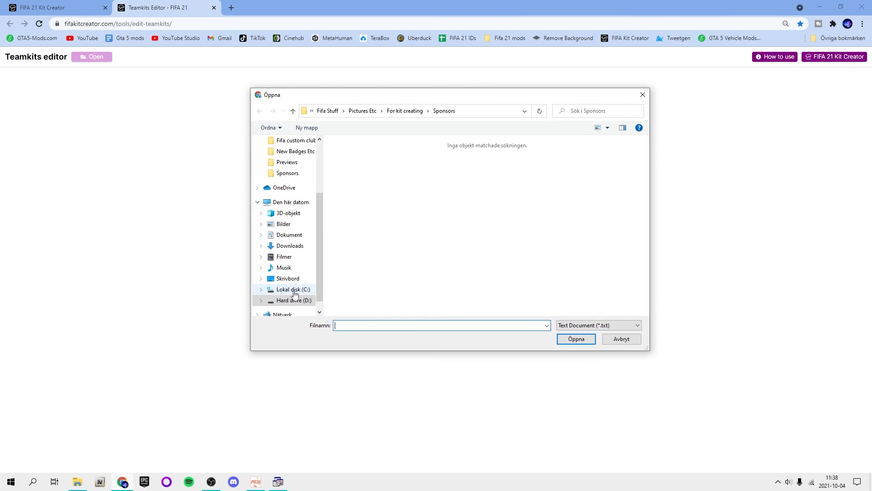
pyautogui.click(290, 246)
pyautogui.click(403, 171)
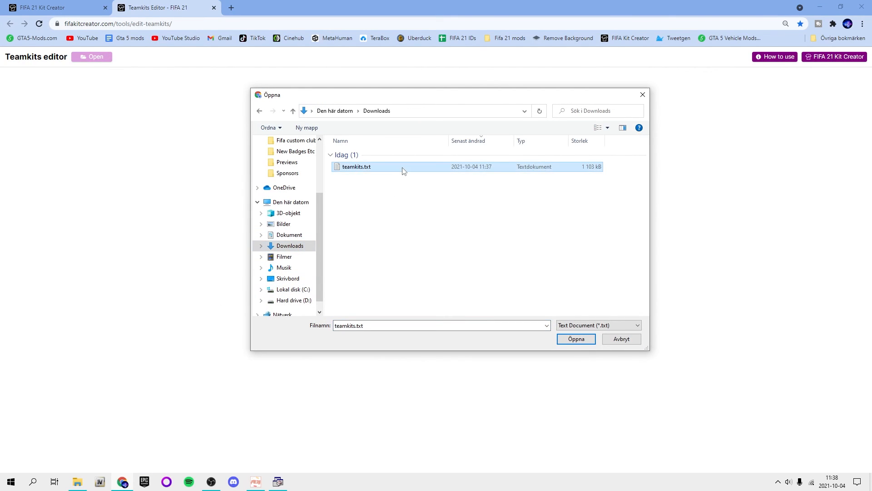
pyautogui.doubleClick(403, 171)
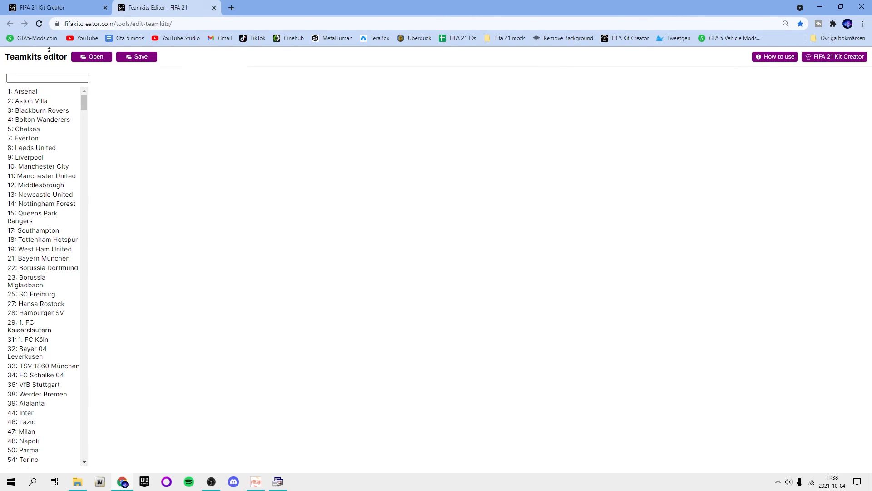
# - Open a second Teamkits editor tab from FIFA Kit Creator's tools and load the same teamkits.txt into it
pyautogui.click(48, 5)
pyautogui.click(67, 90)
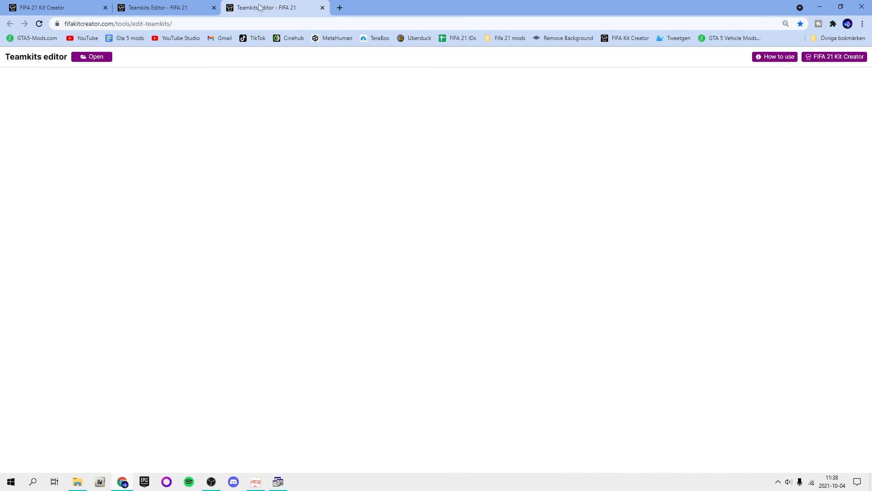
pyautogui.click(96, 58)
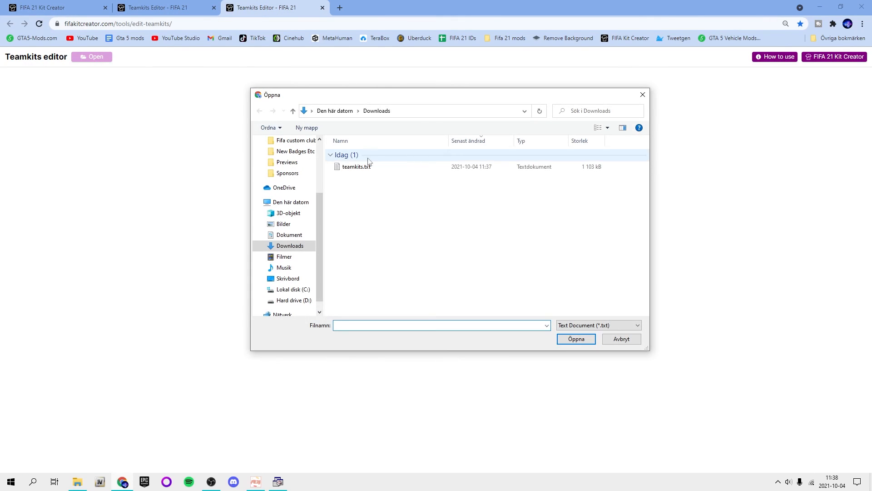
pyautogui.doubleClick(355, 165)
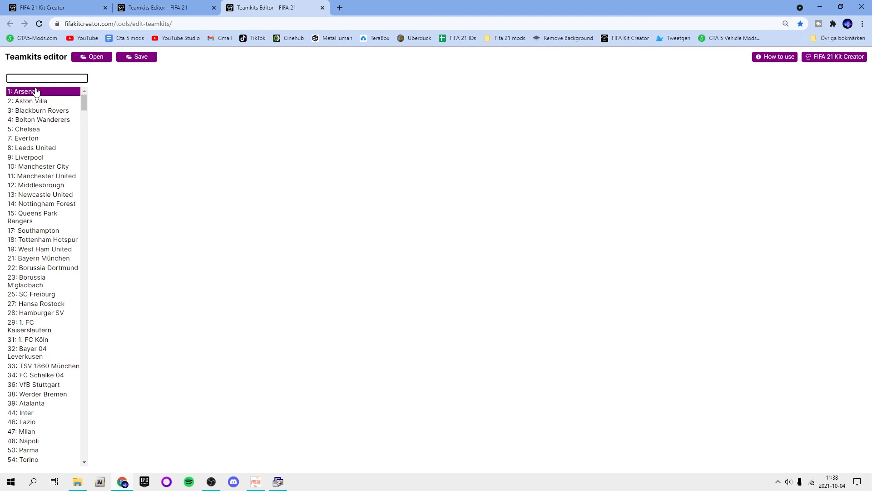
# - Display Arsenal's Home kit settings in both Teamkits editor tabs
pyautogui.click(115, 84)
pyautogui.click(172, 5)
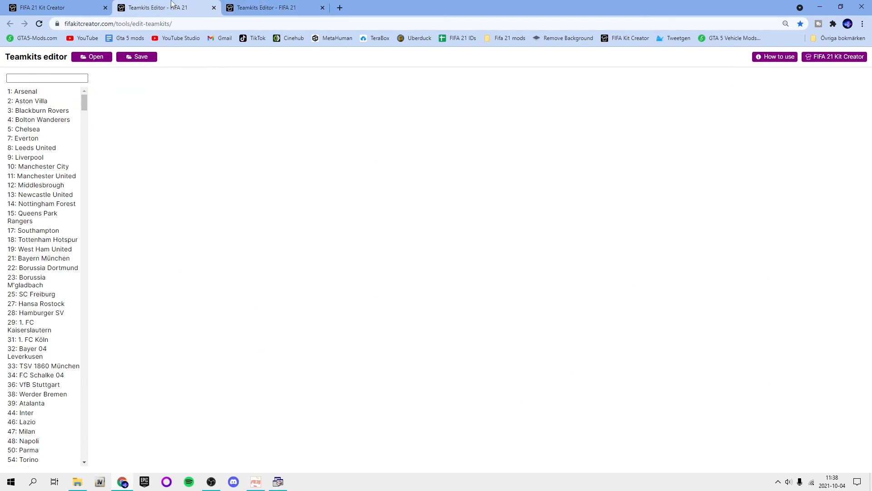
pyautogui.click(269, 6)
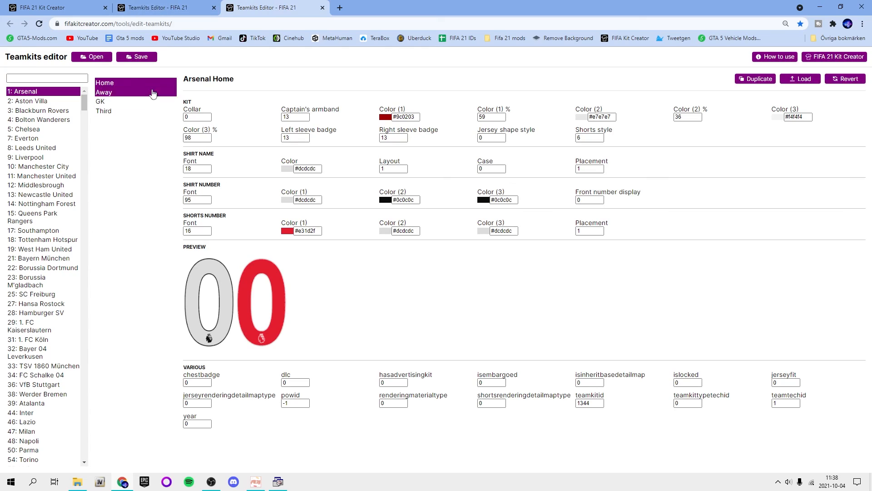
pyautogui.hotkey('ctrl', 'shift', 'Tab')
pyautogui.click(15, 93)
pyautogui.click(135, 84)
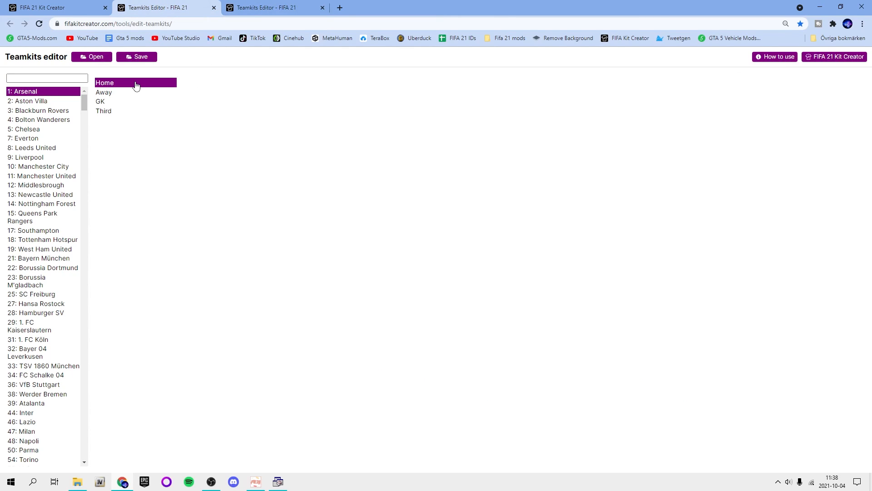
# - Search the first Teamkits editor's team list for "spal" and open Spal's Home kit
pyautogui.click(54, 77)
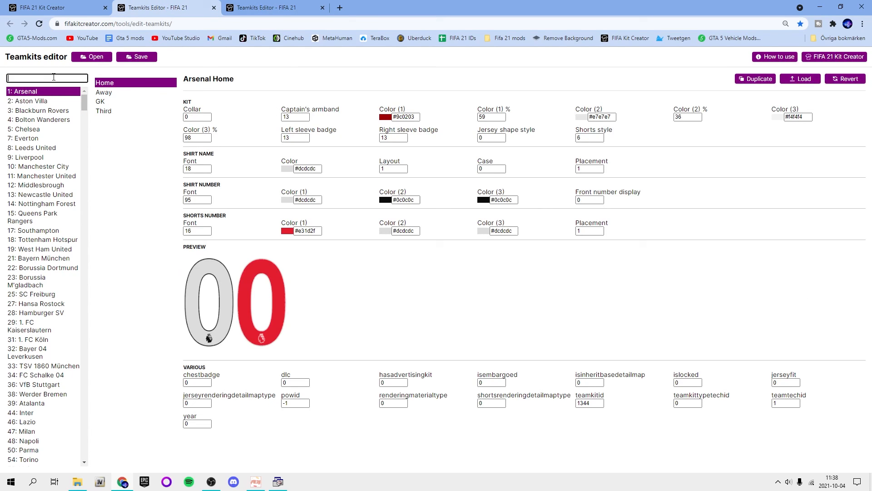
pyautogui.write('1127')
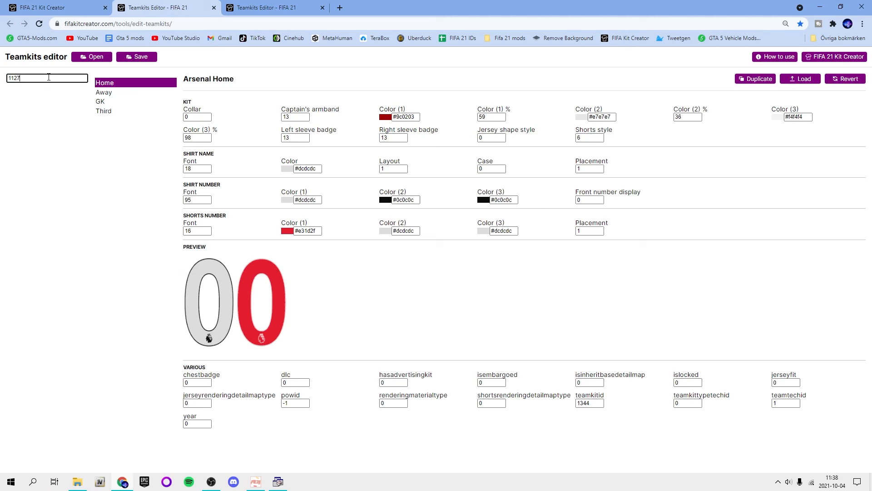
pyautogui.press('BackSpace')
pyautogui.press('BackSpace')
pyautogui.press('BackSpace')
pyautogui.press('BackSpace')
pyautogui.write('spal')
pyautogui.click(53, 93)
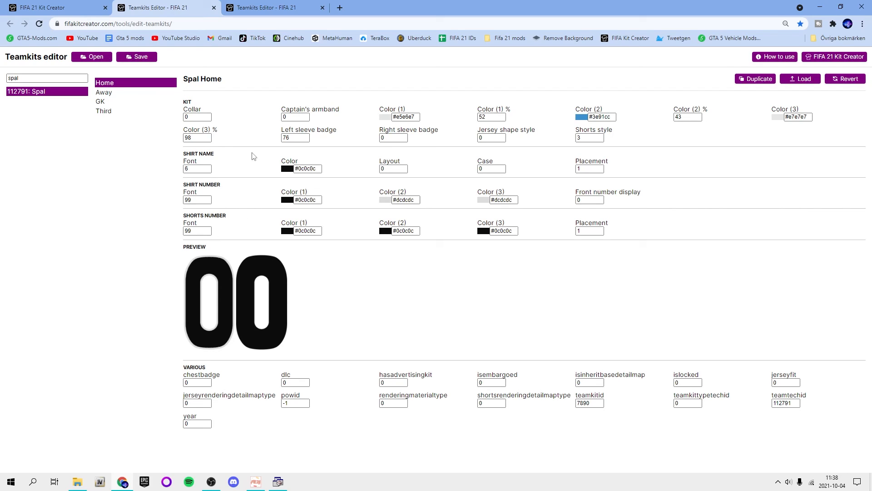
# - Return to the FIFA 21 Kit Creator tab and view the custom kit's shirt settings to check its collar number
pyautogui.click(63, 7)
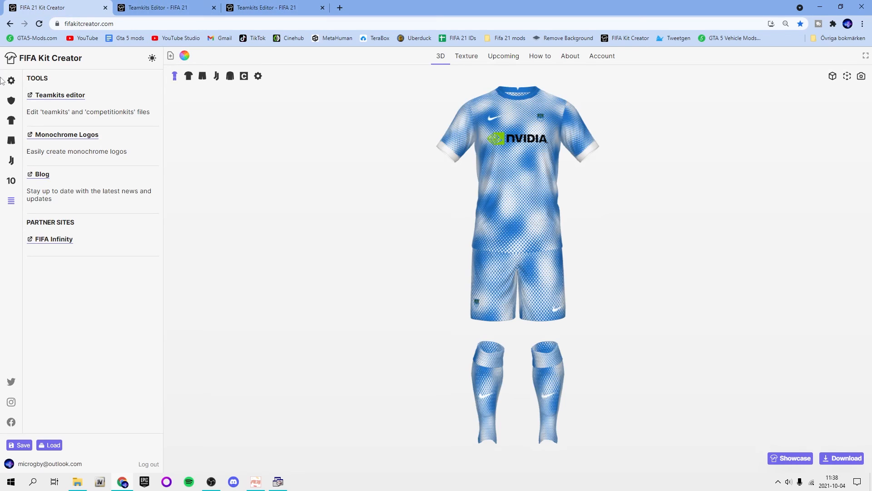
pyautogui.click(11, 100)
pyautogui.click(16, 127)
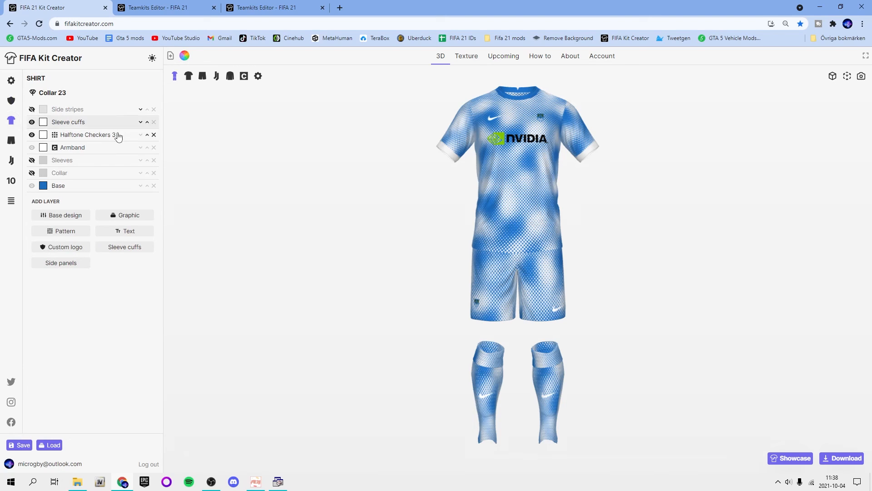
# - Set the Spal Home kit's Color (1) to the shirt's base colour #1b6dc1, copied from the kit creator
pyautogui.click(159, 8)
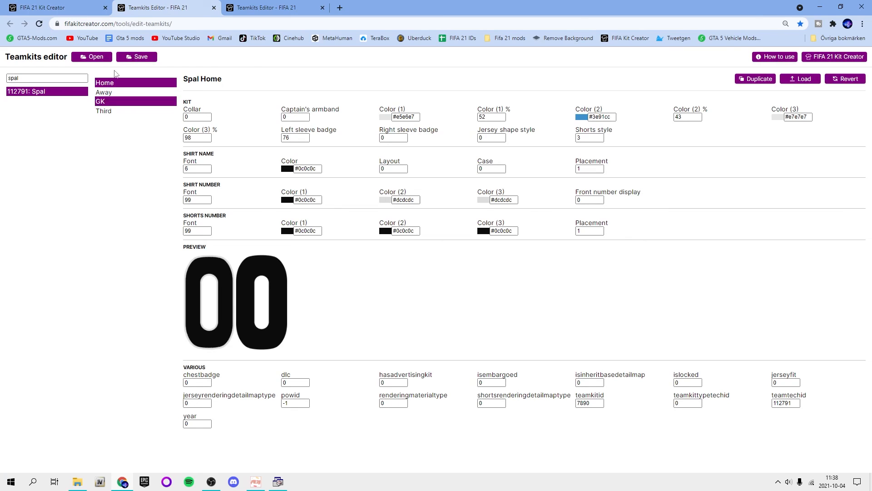
pyautogui.click(36, 6)
pyautogui.click(43, 186)
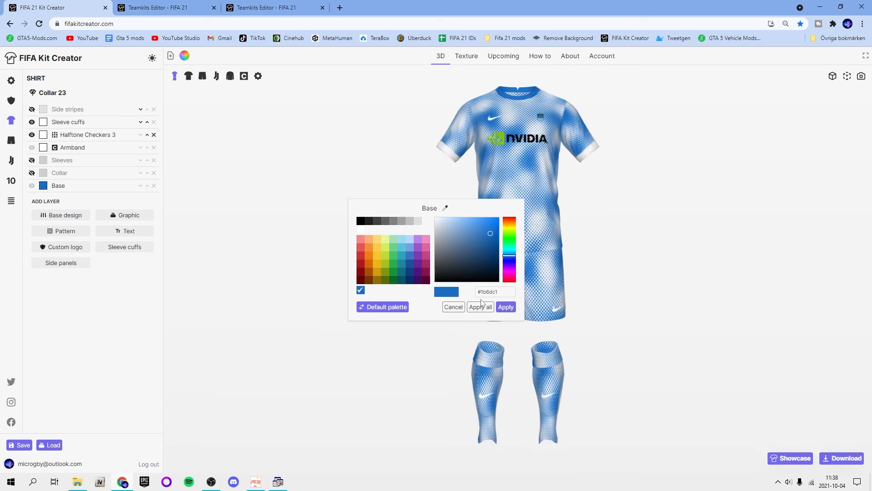
pyautogui.moveTo(497, 292); pyautogui.dragTo(462, 297)
pyautogui.hotkey('ctrl', 'c')
pyautogui.click(454, 308)
pyautogui.click(157, 8)
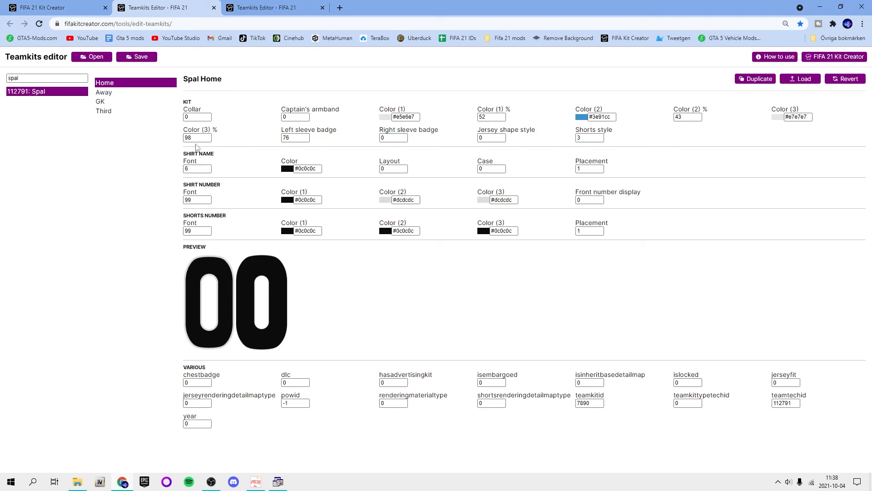
pyautogui.moveTo(419, 117); pyautogui.dragTo(385, 120)
pyautogui.hotkey('ctrl', 'v')
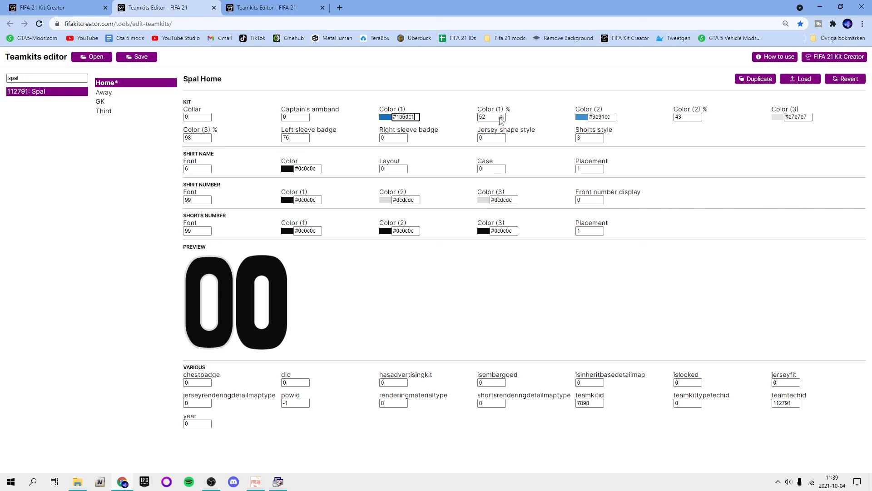
pyautogui.moveTo(492, 117); pyautogui.dragTo(505, 71)
pyautogui.click(369, 123)
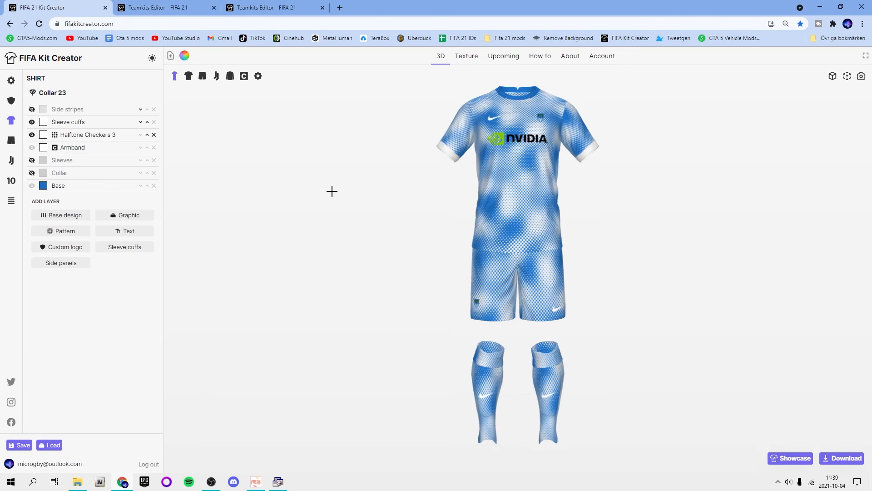
# - Set the Spal Home kit's Color (2) to the white #ffffff copied from the shirt's Halftone Checkers 3 layer
pyautogui.click(72, 8)
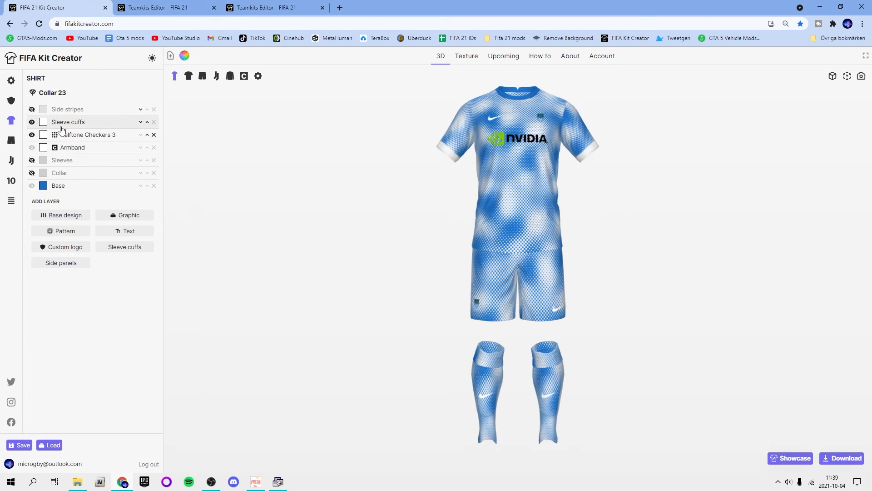
pyautogui.click(54, 138)
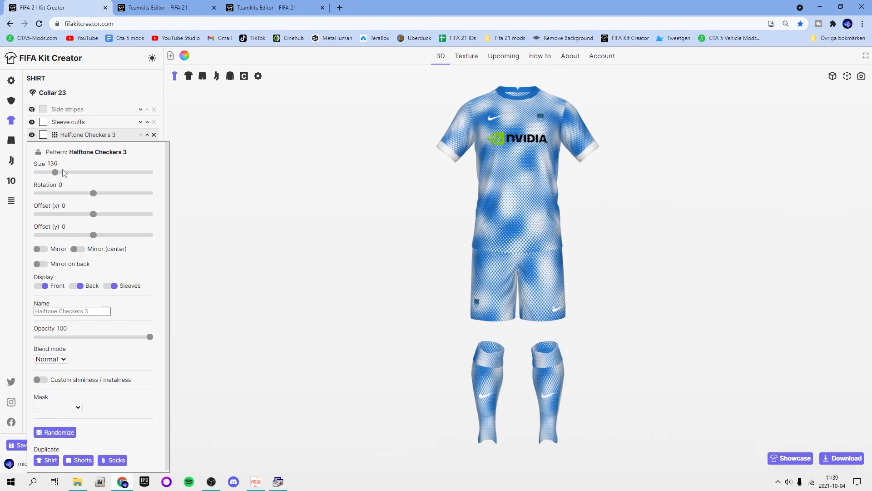
pyautogui.click(43, 135)
pyautogui.moveTo(500, 292); pyautogui.dragTo(439, 290)
pyautogui.hotkey('ctrl', 'c')
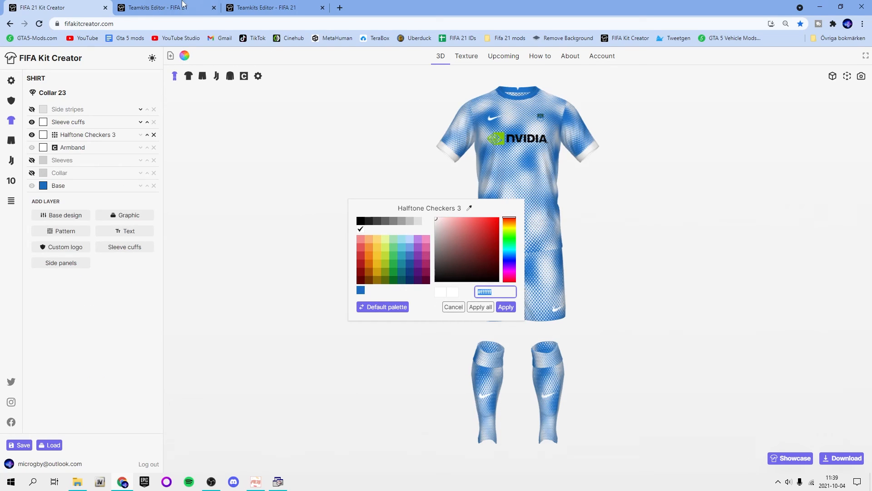
pyautogui.hotkey('ctrl', 'Tab')
pyautogui.moveTo(616, 117); pyautogui.dragTo(543, 120)
pyautogui.hotkey('ctrl', 'v')
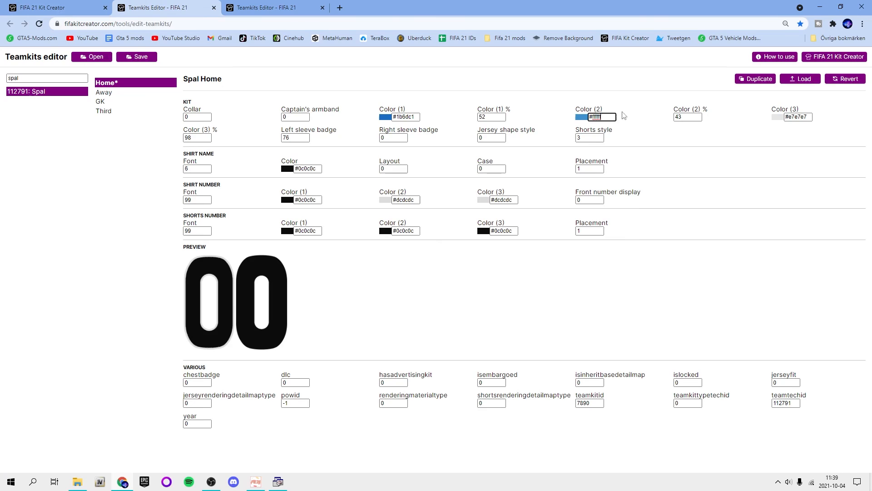
pyautogui.click(733, 141)
# - Set Spal Home's left and right sleeve badges to 13, using the Arsenal Home kit as reference
pyautogui.hotkey('ctrl', 'Tab')
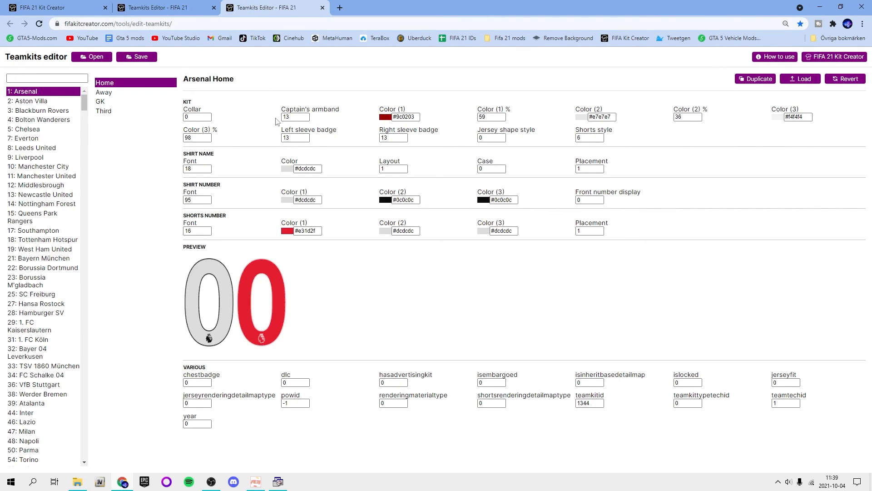
pyautogui.hotkey('ctrl', 'shift', 'Tab')
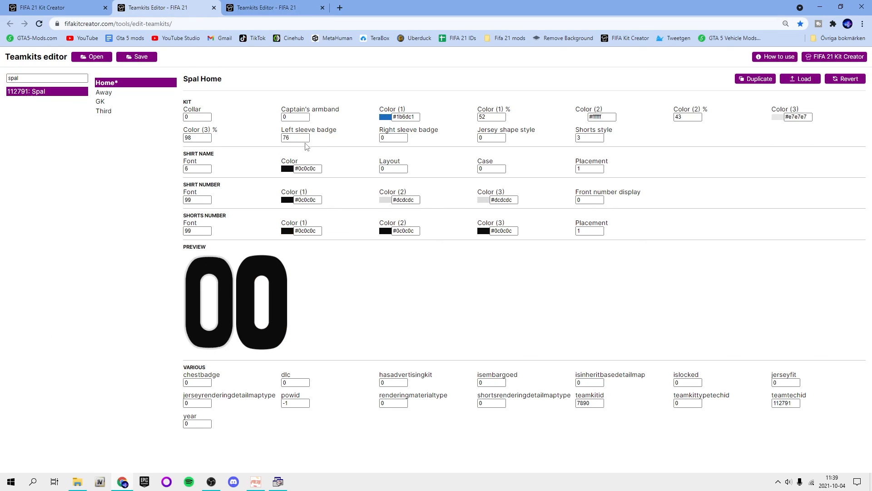
pyautogui.doubleClick(293, 138)
pyautogui.write('123')
pyautogui.click(292, 5)
pyautogui.click(183, 5)
pyautogui.doubleClick(388, 138)
pyautogui.write('13')
# - Look up the shirt's collar number in the kit creator and set the Spal Home collar to 23
pyautogui.click(66, 7)
pyautogui.click(136, 97)
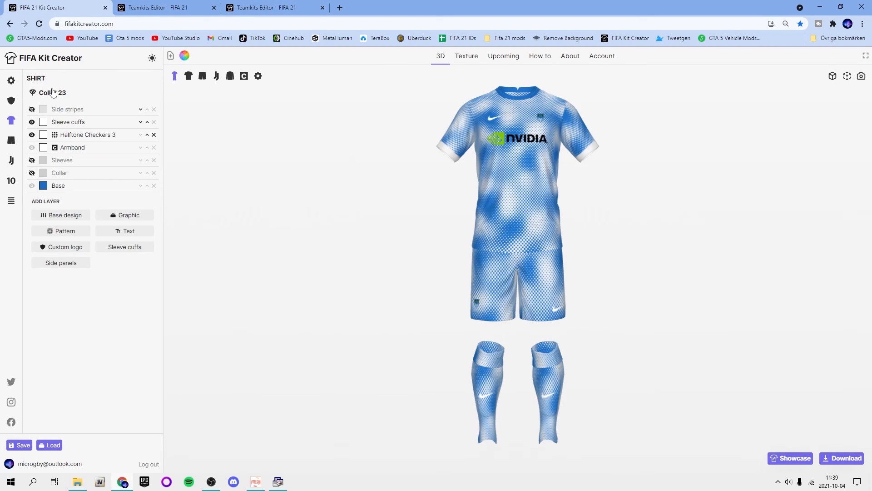
pyautogui.click(132, 11)
pyautogui.doubleClick(195, 117)
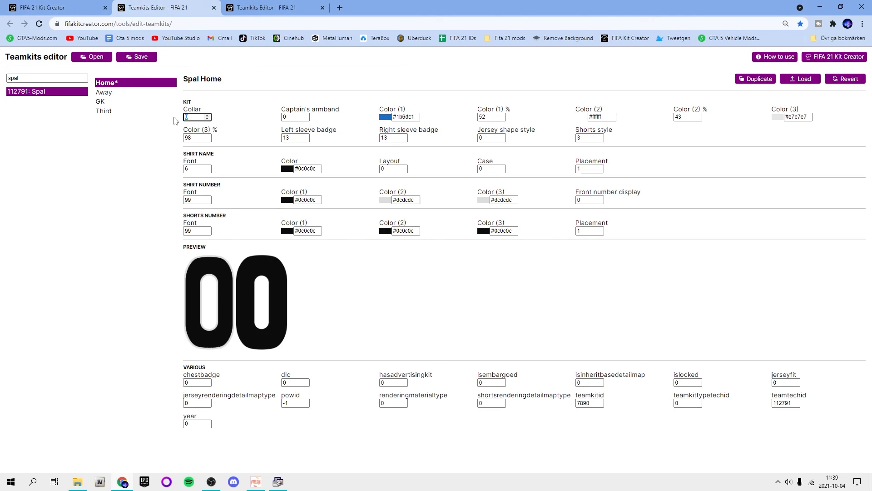
pyautogui.write('23')
pyautogui.click(243, 117)
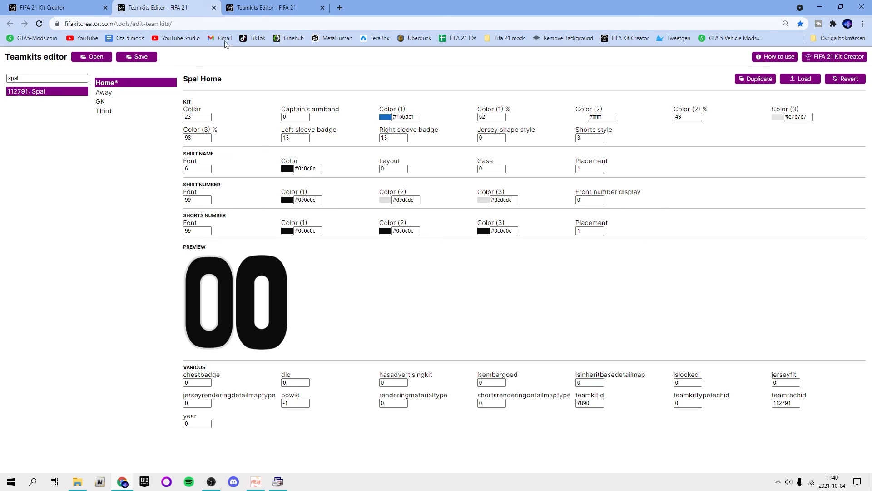
# - Set the Spal Home shirt name font to 18, matching the Arsenal Home kit
pyautogui.click(260, 7)
pyautogui.click(186, 7)
pyautogui.doubleClick(193, 168)
pyautogui.click(236, 6)
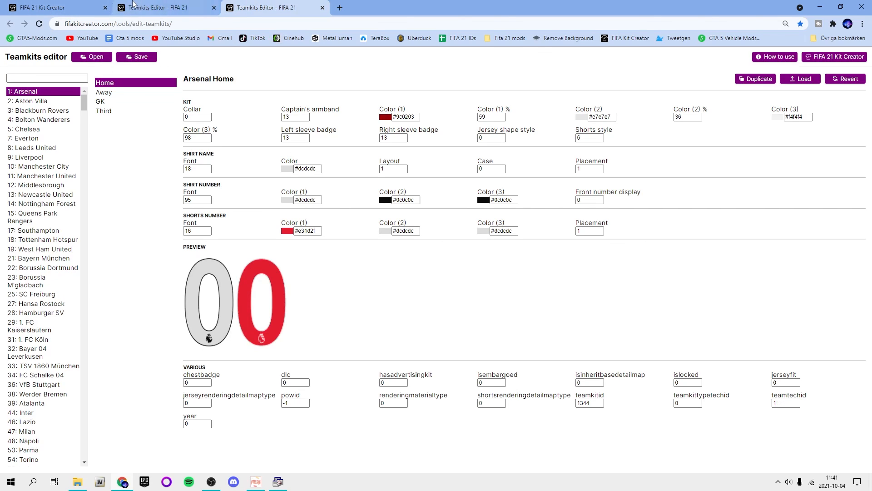
pyautogui.click(145, 6)
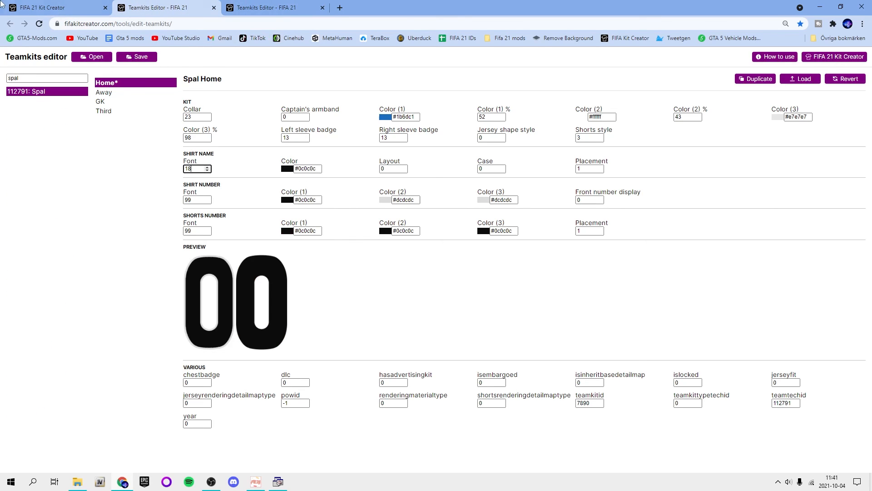
pyautogui.click(45, 6)
pyautogui.moveTo(373, 146); pyautogui.dragTo(423, 139)
pyautogui.click(177, 7)
pyautogui.click(599, 198)
pyautogui.click(600, 198)
pyautogui.click(600, 201)
pyautogui.click(600, 202)
pyautogui.click(618, 205)
# - Set Spal Home's shirt number font to 95 and shorts number font to 16, matching the Arsenal Home kit
pyautogui.doubleClick(198, 199)
pyautogui.click(273, 7)
pyautogui.click(202, 7)
pyautogui.write('95')
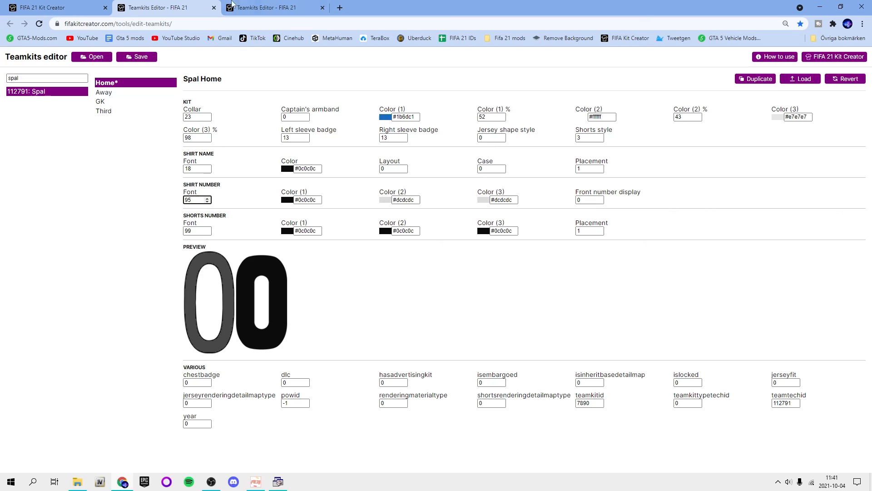
pyautogui.click(268, 7)
pyautogui.click(171, 4)
pyautogui.moveTo(200, 232); pyautogui.dragTo(175, 231)
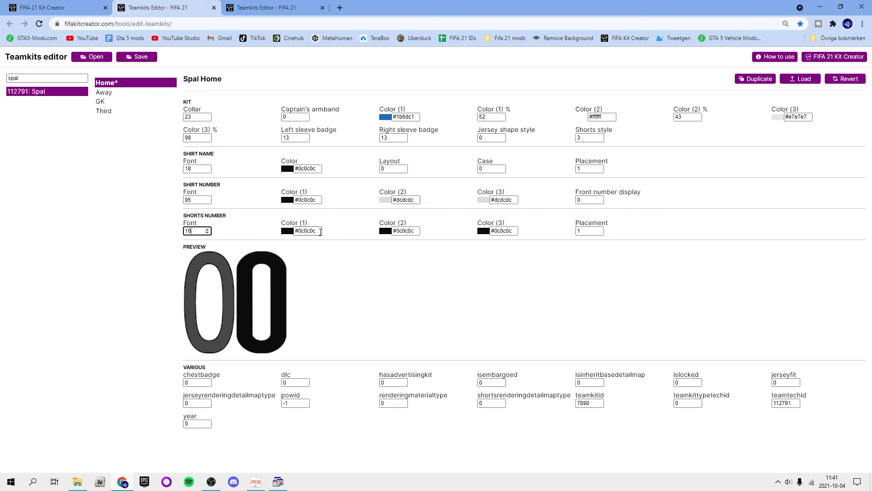
# - Set all three shorts number colours of the Spal Home kit to #ffffff
pyautogui.moveTo(318, 232); pyautogui.dragTo(282, 231)
pyautogui.write('#ffffff')
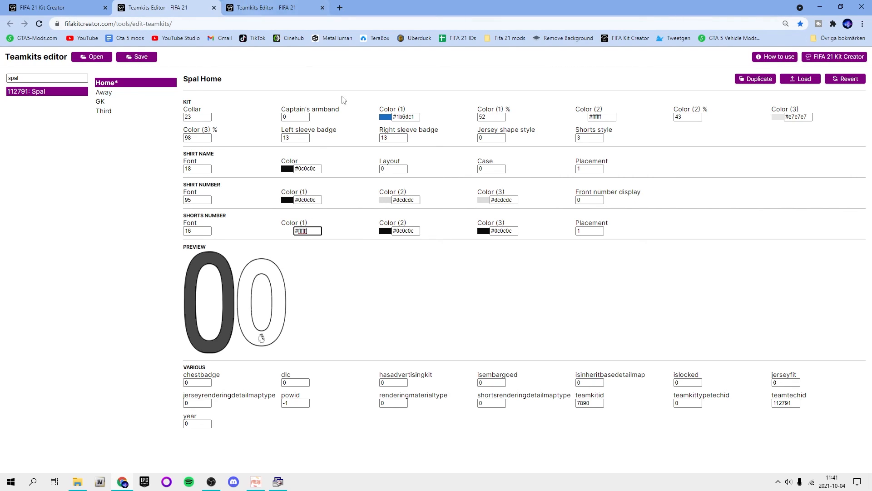
pyautogui.moveTo(414, 231); pyautogui.dragTo(376, 234)
pyautogui.write('#ffffff')
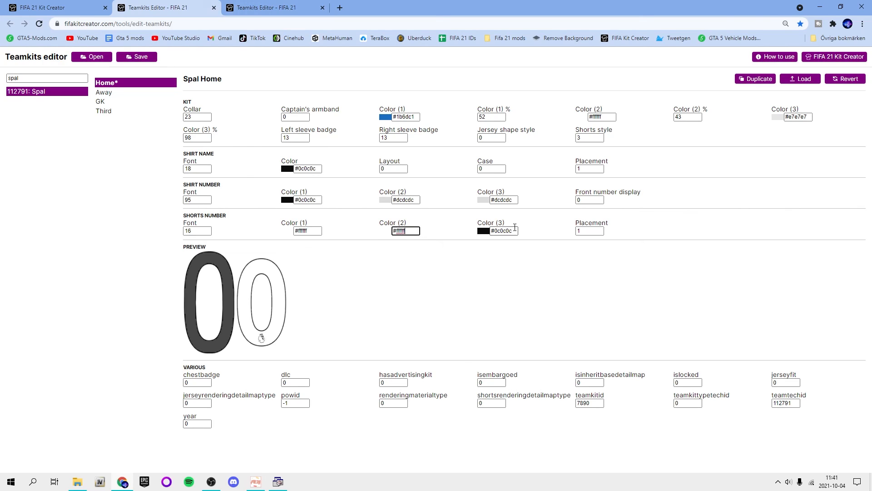
pyautogui.moveTo(516, 230); pyautogui.dragTo(472, 235)
pyautogui.write('#ffffff')
# - Copy the shirt number's black #0c0c0c into the shorts number's Color (1)
pyautogui.moveTo(318, 199); pyautogui.dragTo(268, 230)
pyautogui.hotkey('ctrl', 'c')
pyautogui.hotkey('ctrl', 'v')
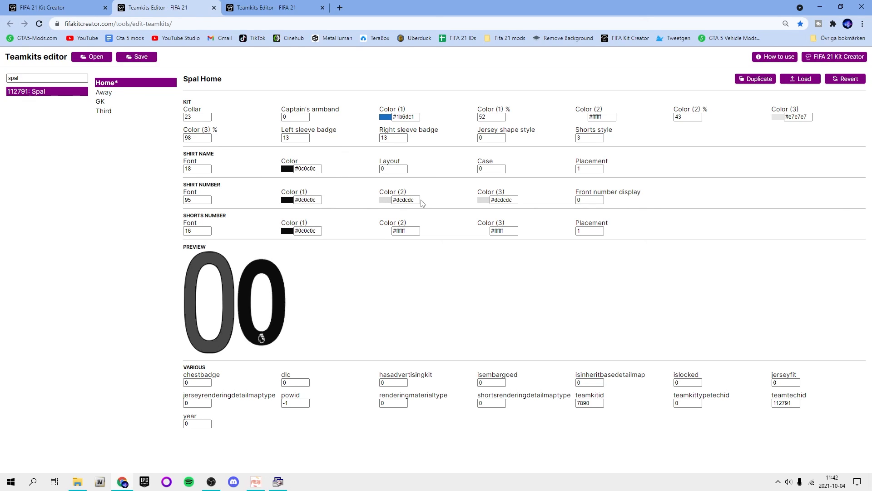
# - Set the shirt number's Color (2) and Color (3) to #0c0c0c and its Color (1) to #ffffff
pyautogui.hotkey('ctrl', 'v')
pyautogui.moveTo(515, 202); pyautogui.dragTo(489, 203)
pyautogui.hotkey('ctrl', 'v')
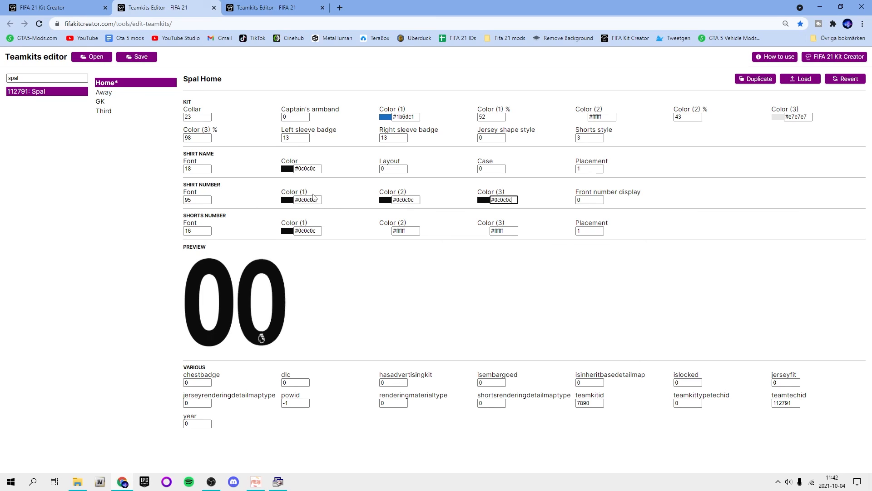
pyautogui.click(416, 232)
pyautogui.moveTo(320, 201); pyautogui.dragTo(294, 200)
pyautogui.hotkey('ctrl', 'v')
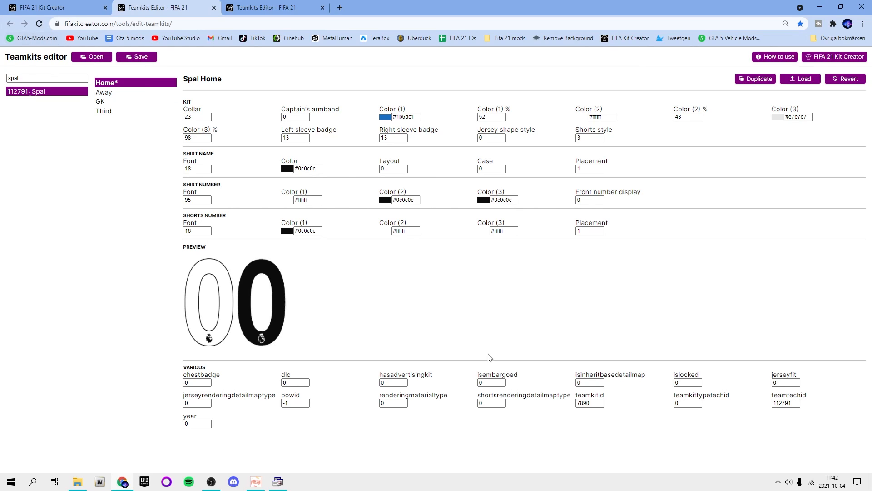
# - Set the shirt number's Color (1) to #0c0c0c and its Color (2) and Color (3) to #ffffff
pyautogui.moveTo(320, 234); pyautogui.dragTo(279, 233)
pyautogui.moveTo(321, 201); pyautogui.dragTo(285, 203)
pyautogui.moveTo(418, 231); pyautogui.dragTo(397, 234)
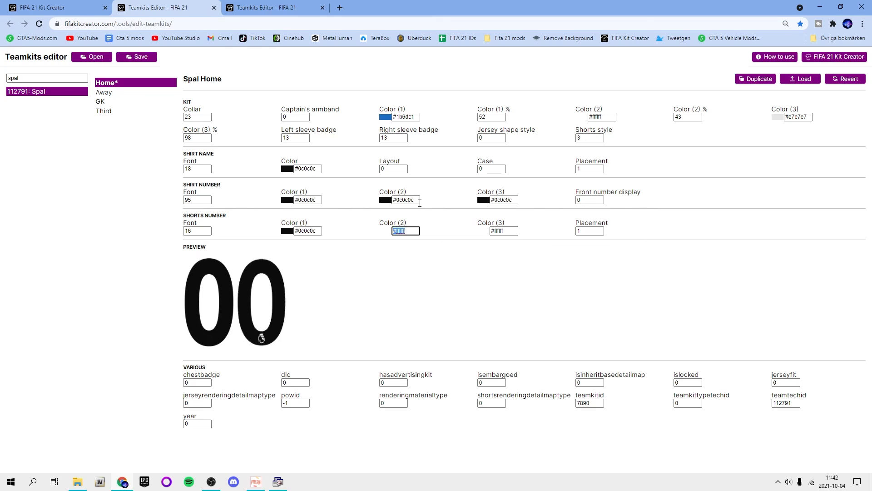
pyautogui.moveTo(420, 203); pyautogui.dragTo(393, 201)
pyautogui.hotkey('ctrl', 'v')
pyautogui.moveTo(517, 200); pyautogui.dragTo(508, 200)
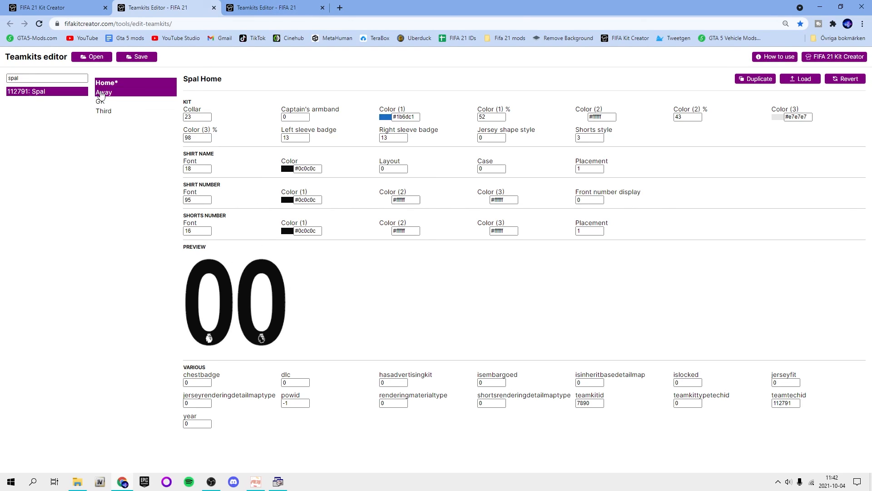
# - Check Spal's Away and GK kit entries, return to Home and save the edited team kits file
pyautogui.click(150, 92)
pyautogui.click(150, 84)
pyautogui.click(136, 102)
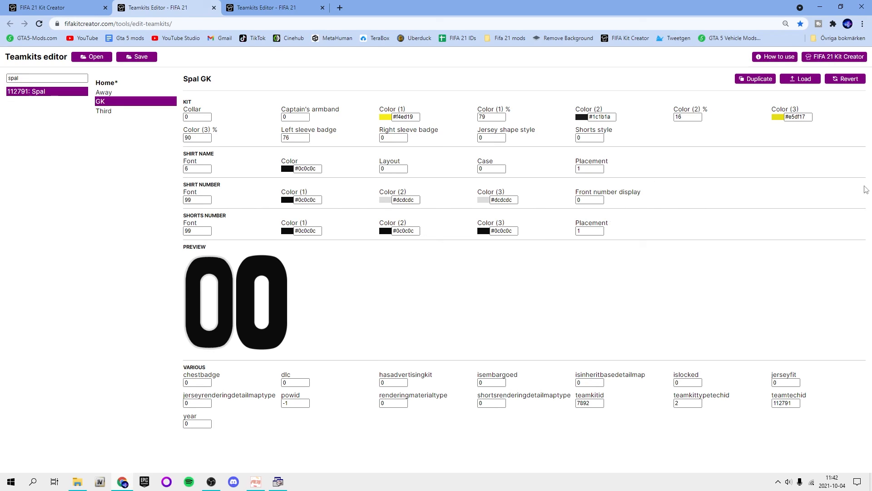
pyautogui.click(106, 82)
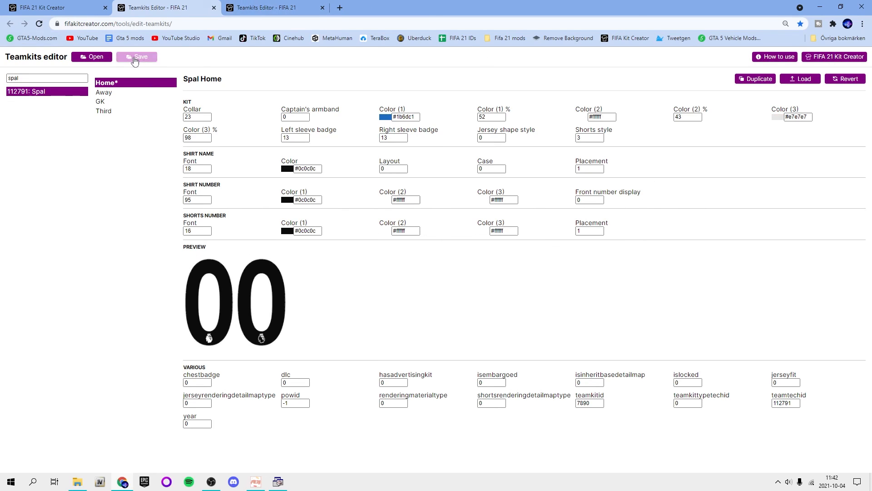
pyautogui.click(135, 58)
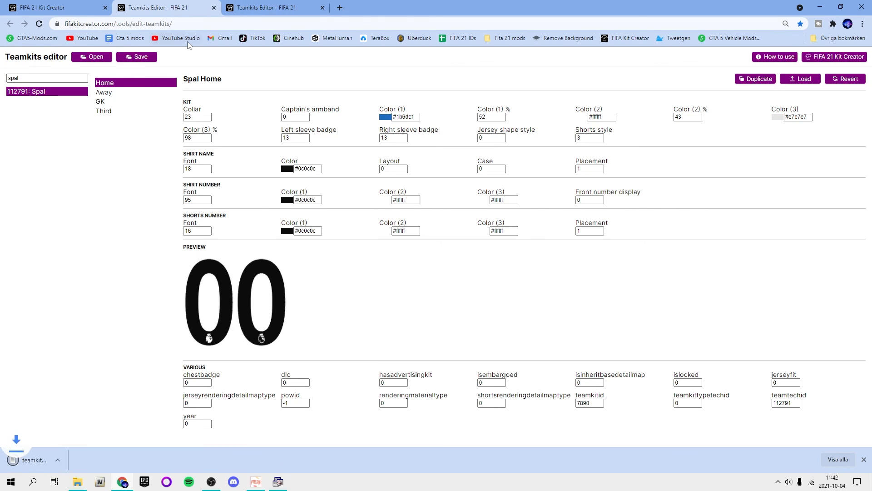
# - Close both team kits editor pages and the browser, leaving the kit creator without saving
pyautogui.click(250, 12)
pyautogui.click(214, 9)
pyautogui.middleClick(214, 8)
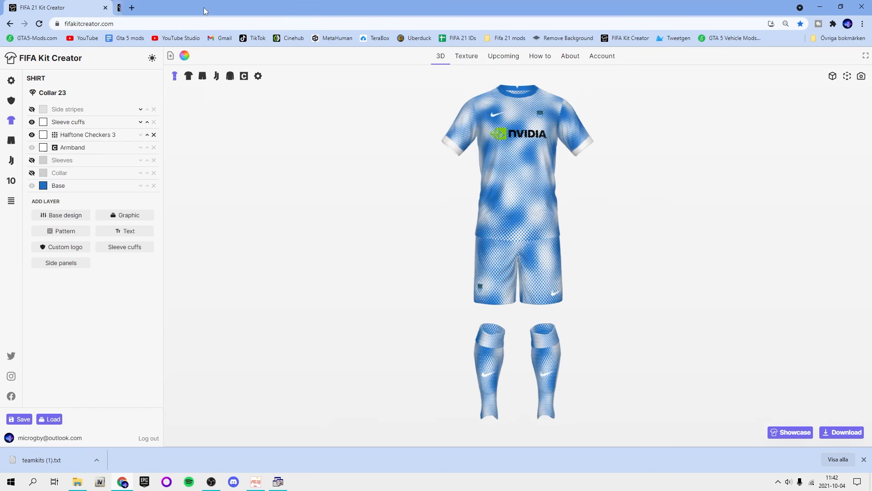
pyautogui.click(857, 7)
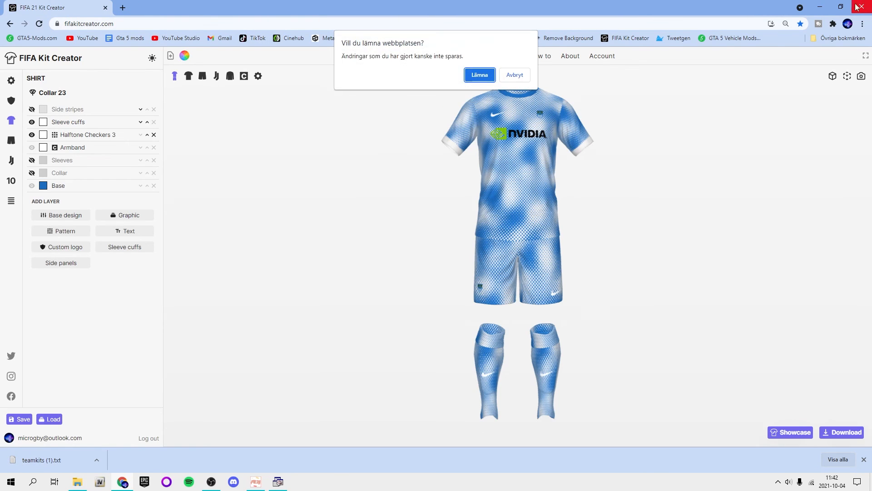
pyautogui.click(465, 78)
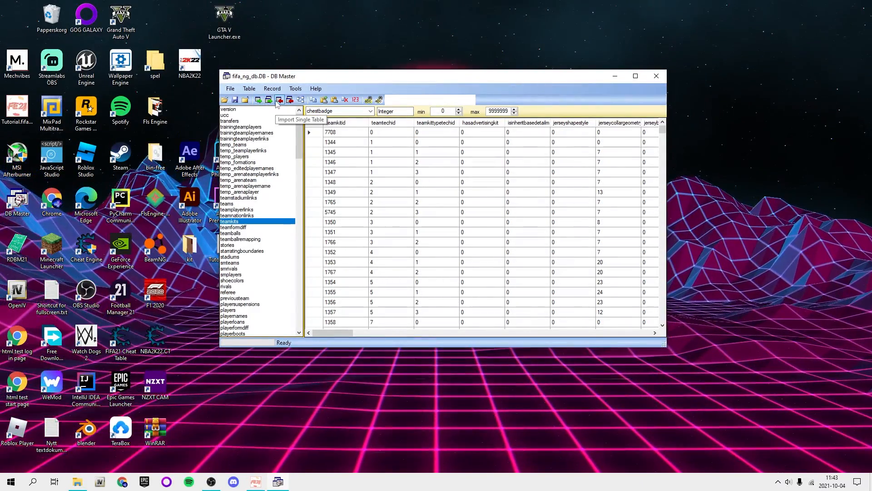
# - In DB Master, import the newest teamkits (1).txt from Downloads into the teamkits table
pyautogui.moveTo(285, 76); pyautogui.dragTo(284, 76)
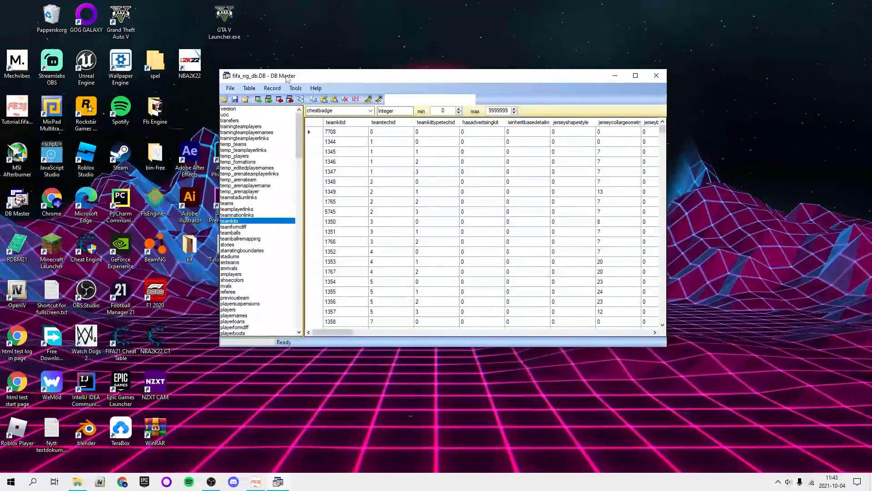
pyautogui.click(279, 100)
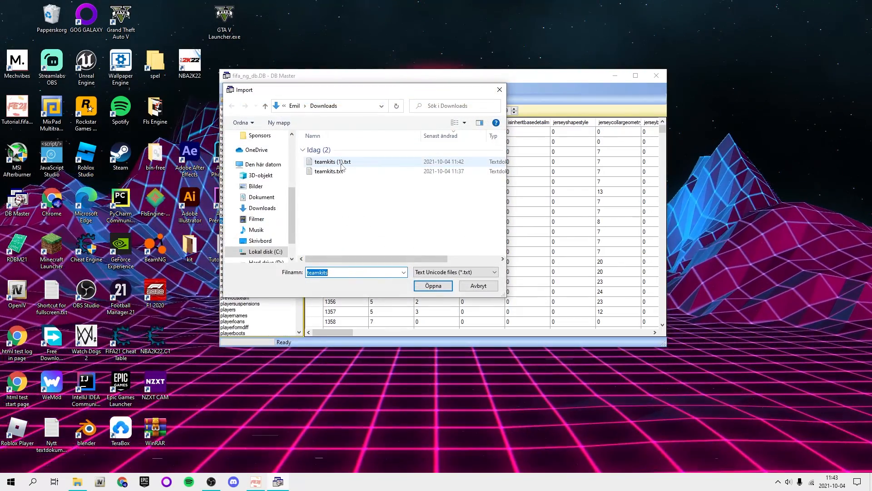
pyautogui.moveTo(341, 164)
pyautogui.mouseDown()
pyautogui.moveTo(359, 163)
pyautogui.moveTo(344, 164)
pyautogui.mouseUp()
pyautogui.moveTo(447, 163); pyautogui.dragTo(453, 163)
pyautogui.moveTo(468, 161); pyautogui.dragTo(473, 161)
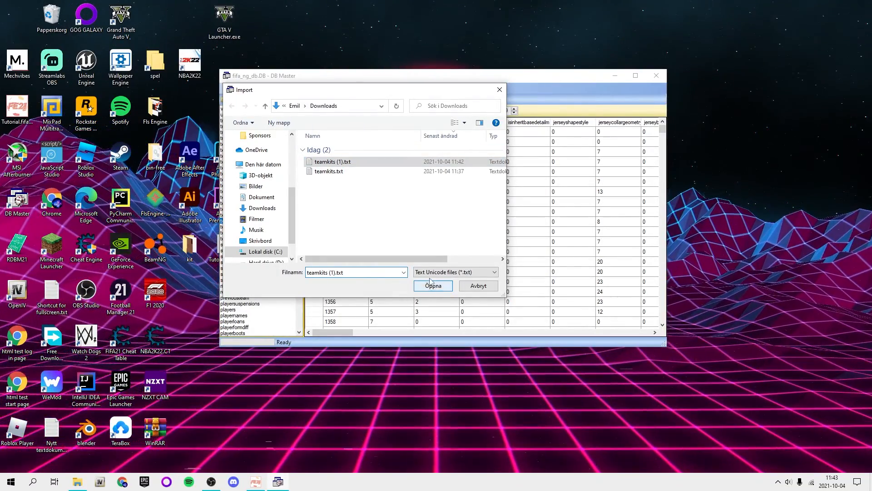
pyautogui.click(431, 282)
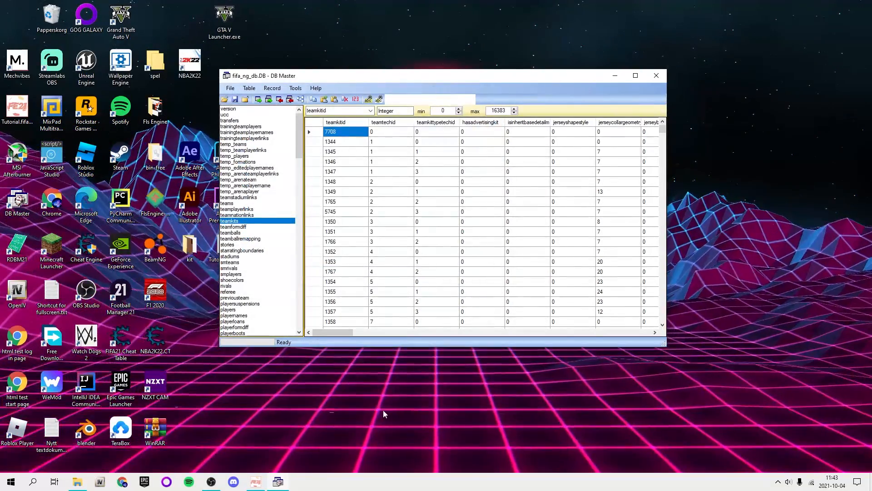
# - Save the fifa_ng_db database with the newly imported teamkits table
pyautogui.click(235, 100)
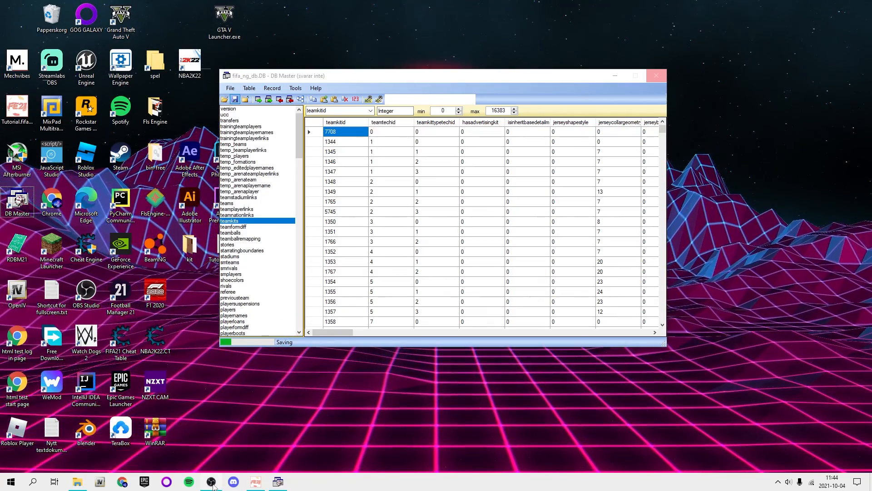
pyautogui.moveTo(248, 484)
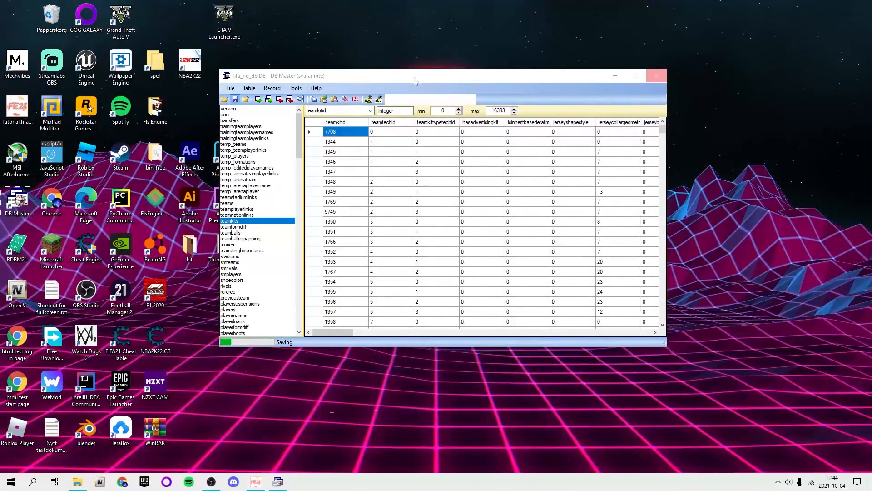
pyautogui.moveTo(413, 77); pyautogui.dragTo(432, 69)
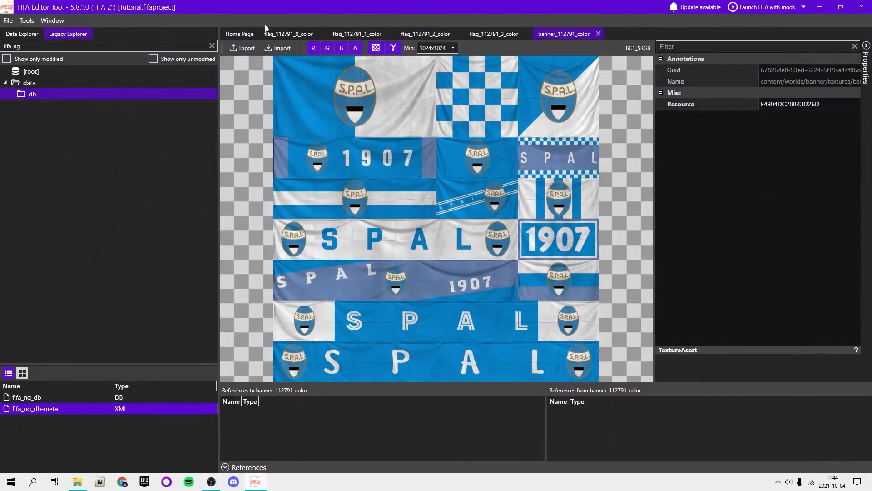
# - In FIFA Editor Tool, import fifa_ng_db.DB from Downloads over the legacy fifa_ng_db file
pyautogui.click(33, 399)
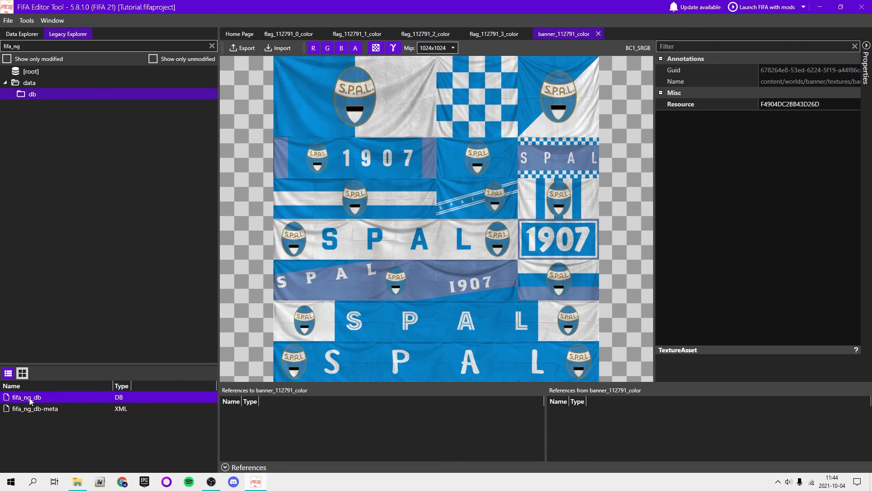
pyautogui.rightClick(31, 402)
pyautogui.click(40, 361)
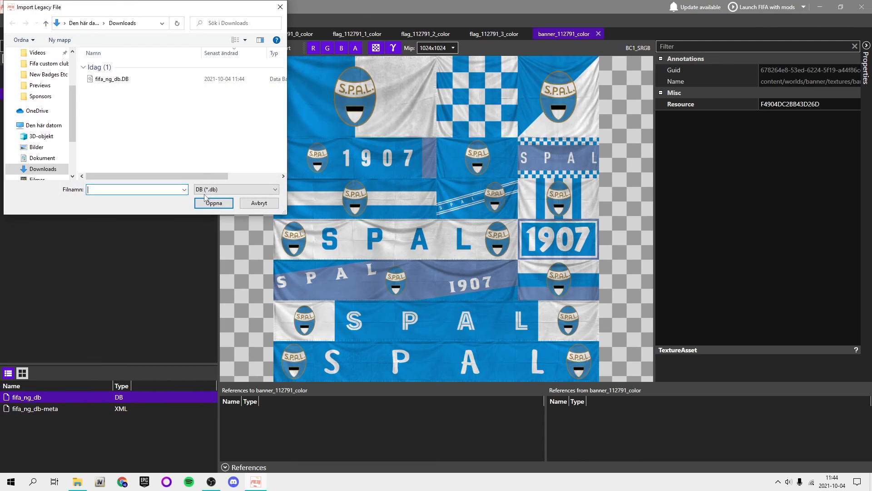
pyautogui.doubleClick(168, 78)
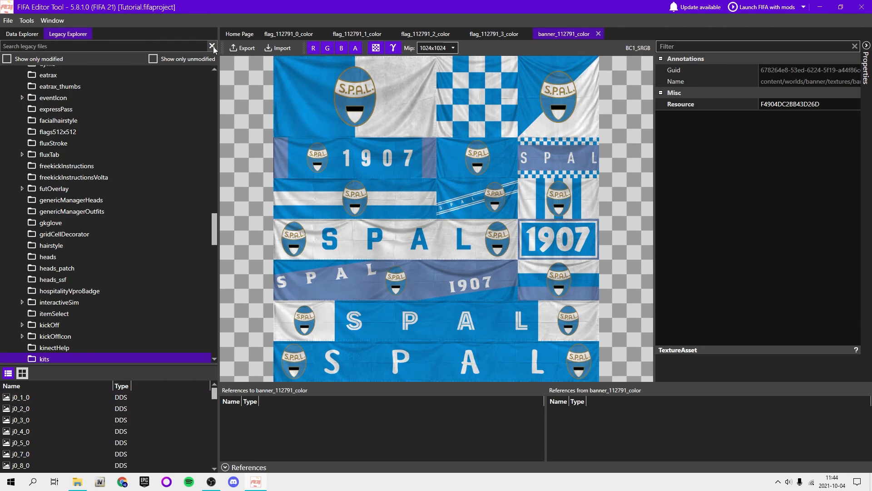
# - Filter the legacy files by the team ID 112791
pyautogui.click(31, 44)
pyautogui.write('1')
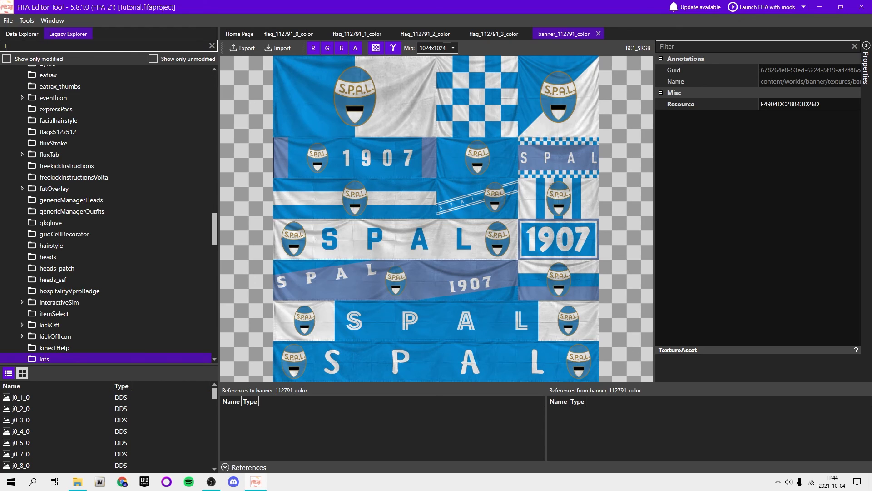
pyautogui.write('12791')
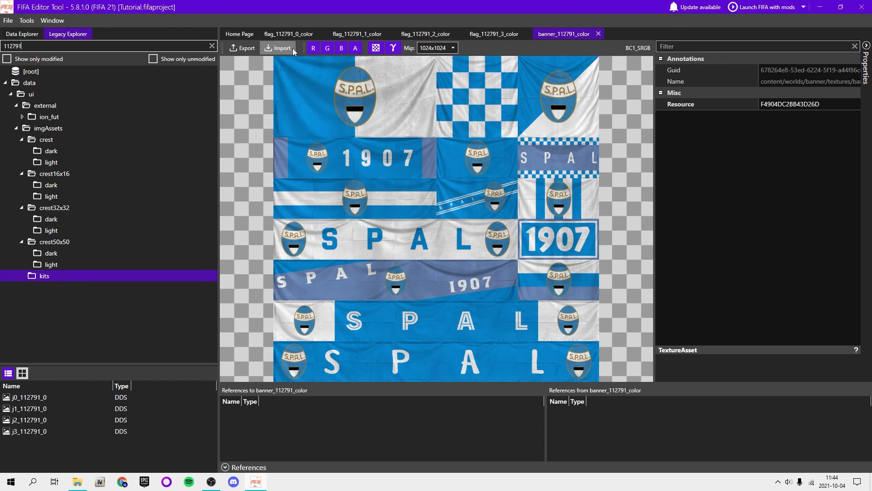
# - Among the data assets, view the tifo_2_7112791_0_color texture and close it again
pyautogui.click(285, 37)
pyautogui.click(15, 34)
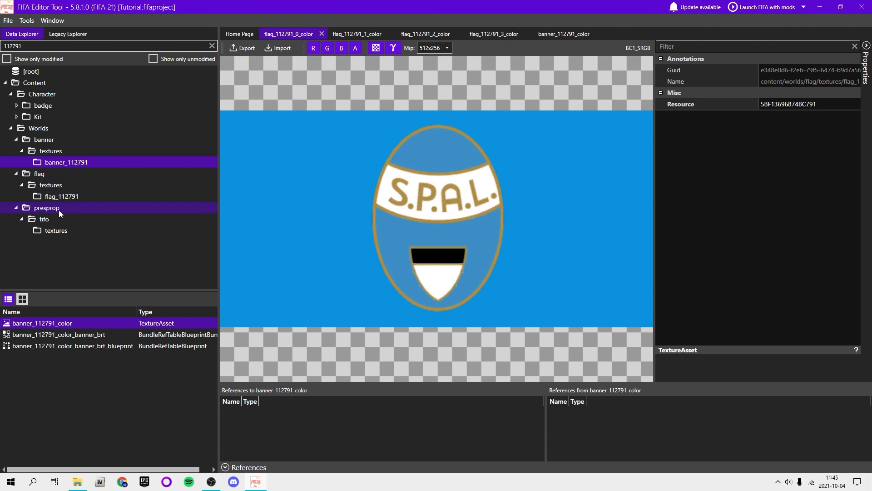
pyautogui.click(56, 231)
pyautogui.doubleClick(70, 323)
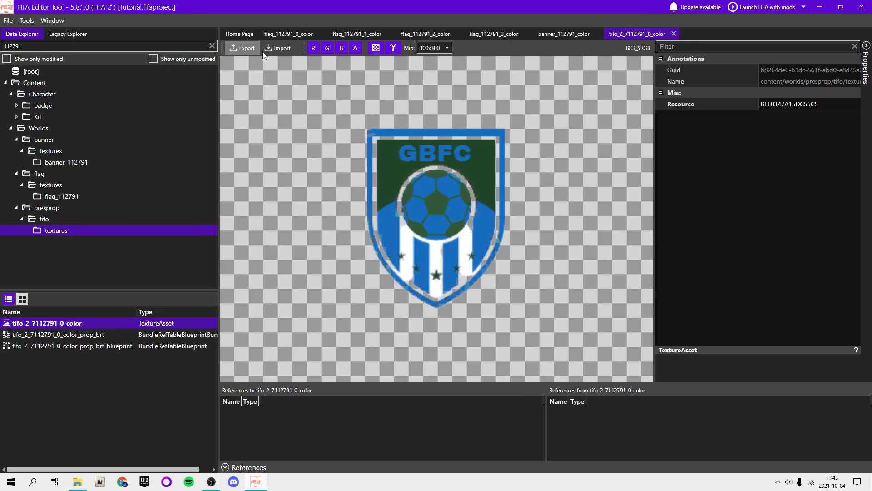
pyautogui.click(675, 34)
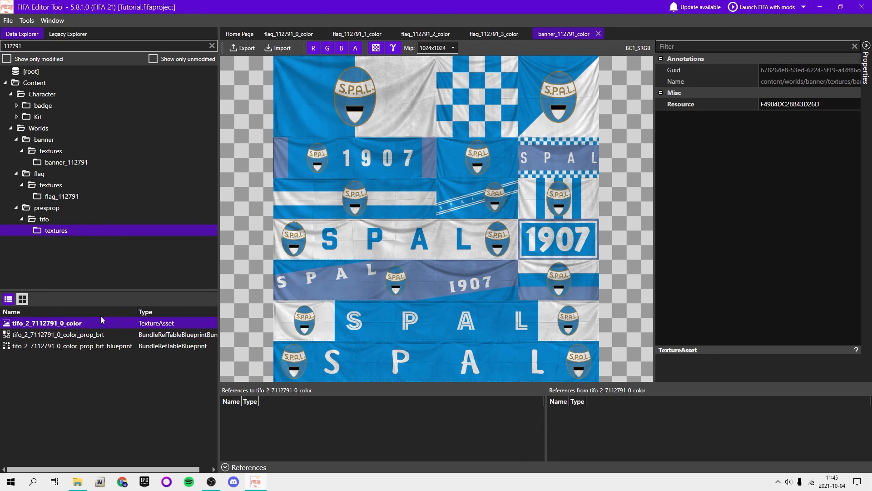
# - Import Flag 0.png from the New Badges Etc folder into the flag_112791_0_color texture
pyautogui.click(287, 36)
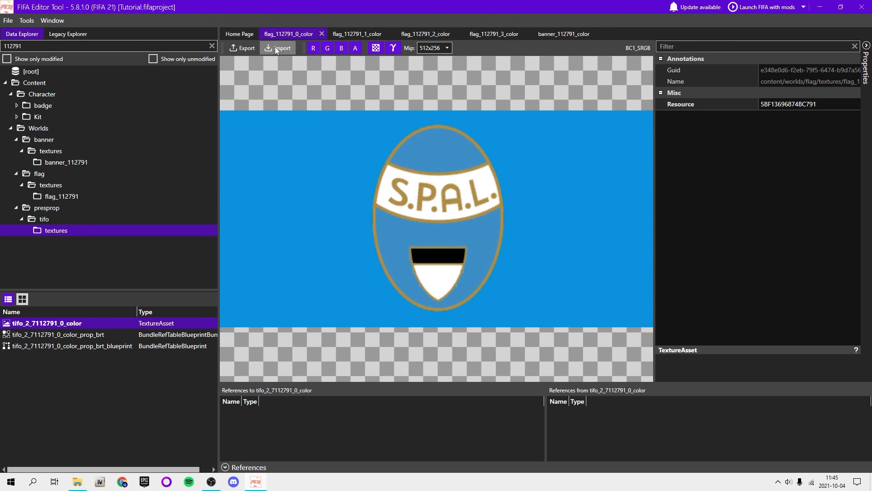
pyautogui.click(283, 47)
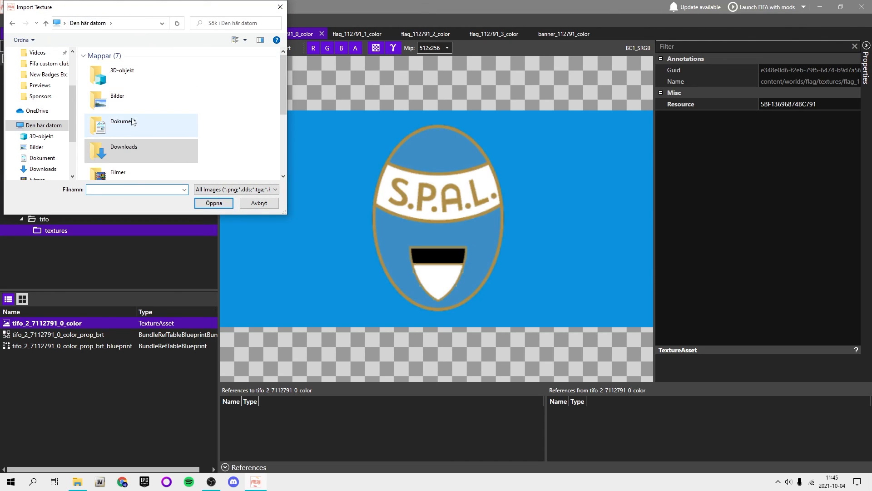
pyautogui.scroll(-3, 87, 137)
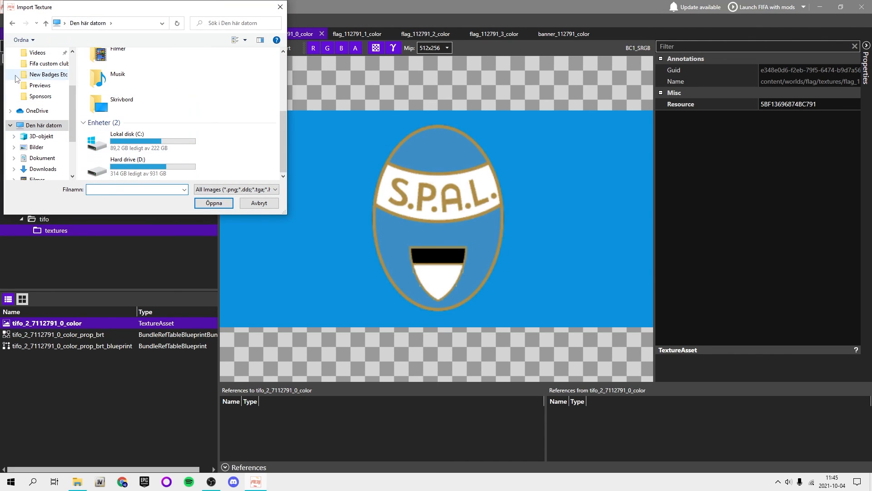
pyautogui.click(46, 63)
pyautogui.doubleClick(140, 70)
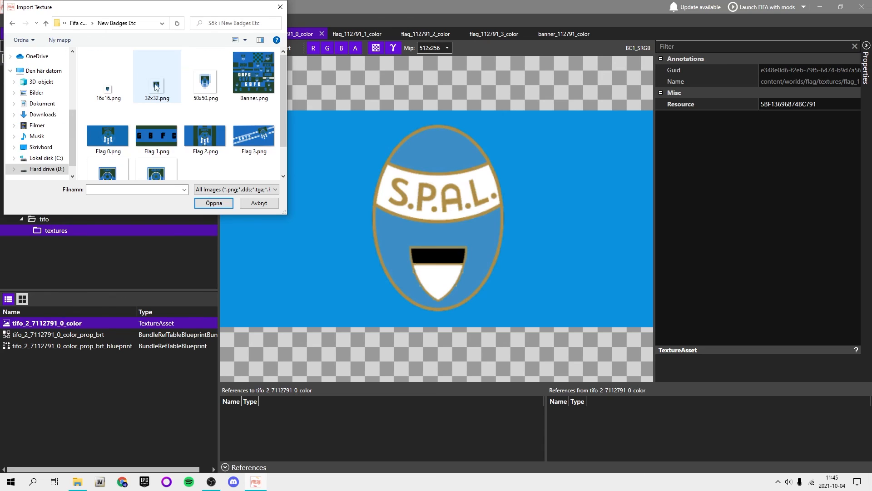
pyautogui.click(120, 139)
pyautogui.doubleClick(121, 139)
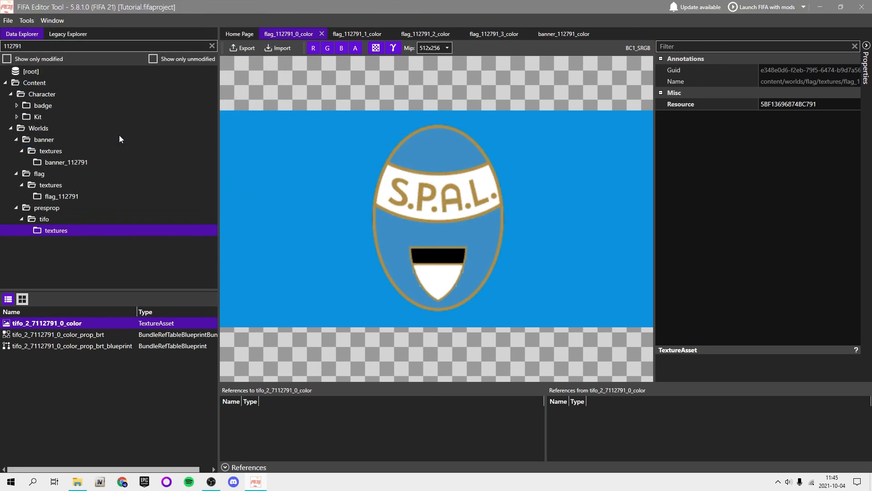
# - Import Flag 1.png into the flag_112791_1_color texture
pyautogui.click(361, 34)
pyautogui.click(279, 48)
pyautogui.click(156, 135)
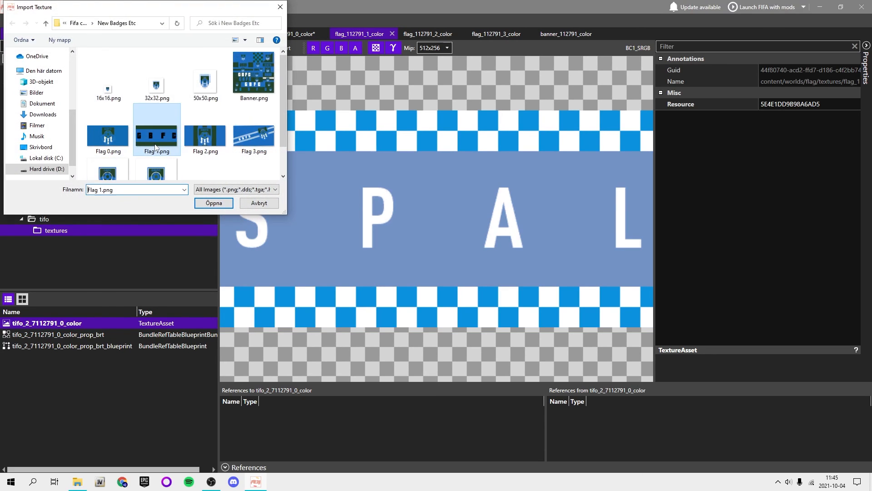
pyautogui.doubleClick(156, 134)
# - Import Flag 2.png into flag_112791_2_color and Flag 3.png into flag_112791_3_color
pyautogui.click(428, 34)
pyautogui.click(272, 52)
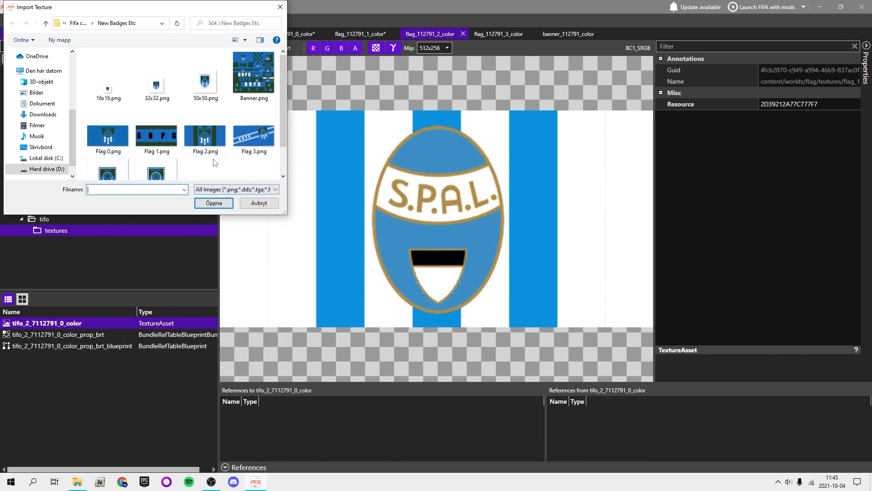
pyautogui.doubleClick(215, 153)
pyautogui.click(500, 34)
pyautogui.click(285, 51)
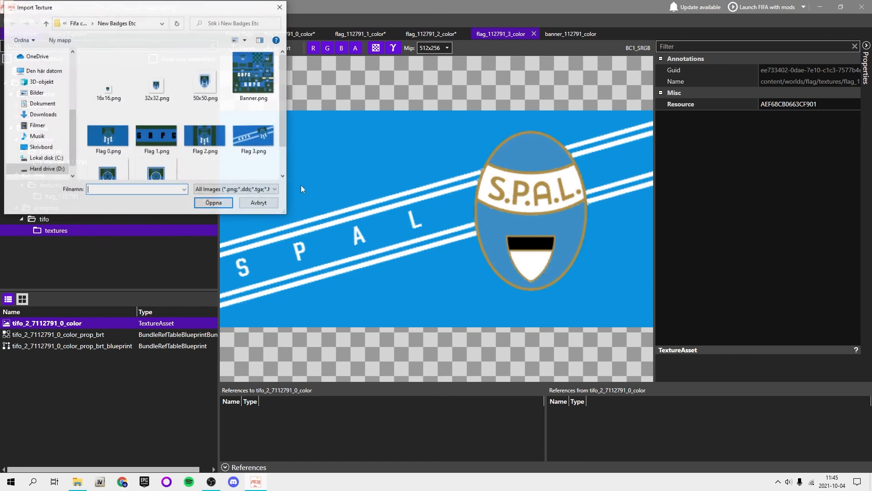
pyautogui.doubleClick(263, 153)
# - Import Banner.png into the banner_112791_color texture
pyautogui.click(554, 34)
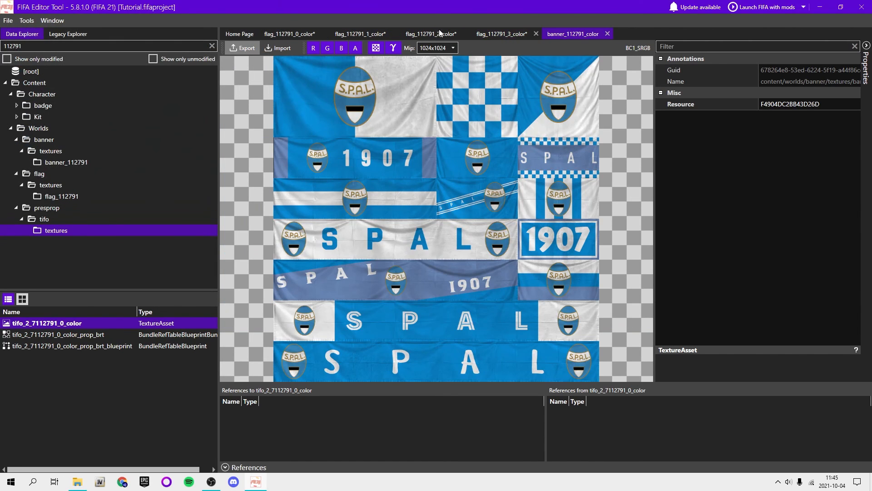
pyautogui.click(278, 48)
pyautogui.click(249, 89)
pyautogui.doubleClick(248, 87)
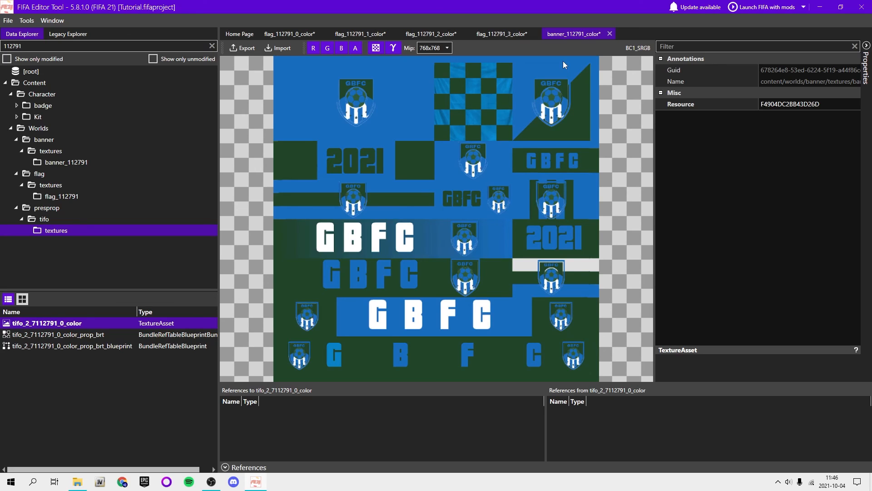
# - Preview the imported banner at smaller mip levels such as 3x3 and return to 768x768
pyautogui.click(429, 48)
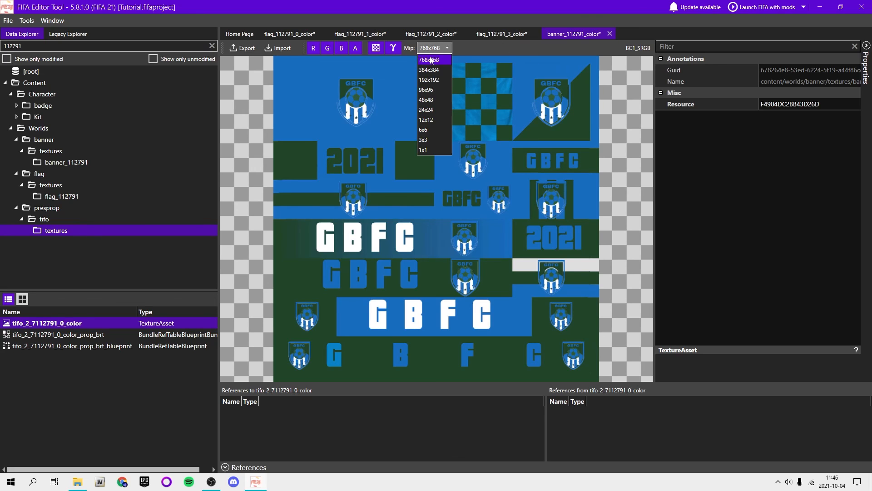
pyautogui.click(437, 143)
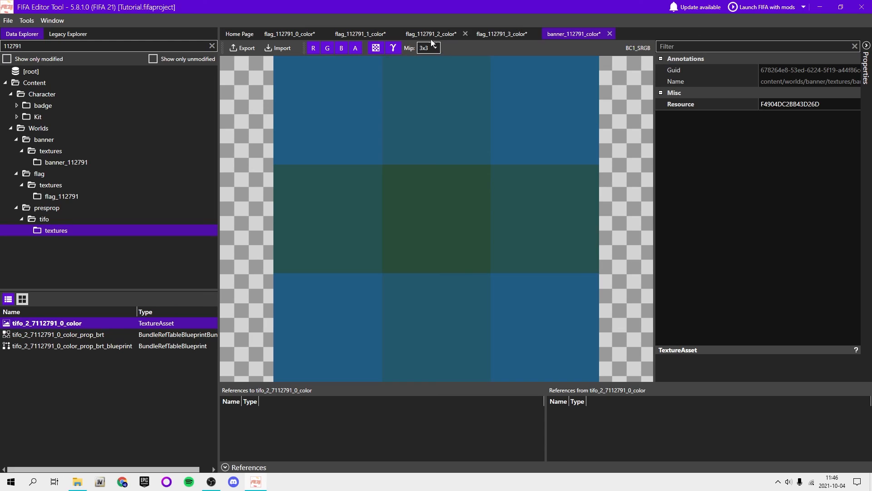
pyautogui.click(429, 48)
pyautogui.click(437, 89)
pyautogui.click(430, 48)
pyautogui.click(432, 57)
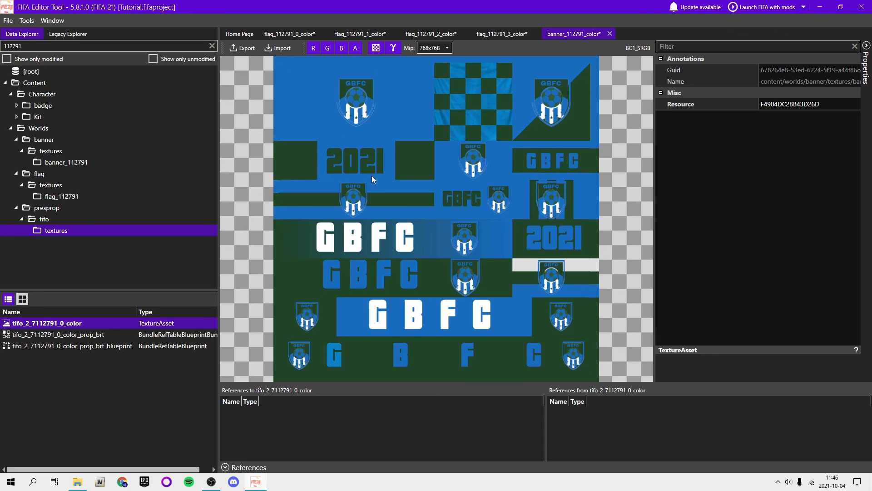
# - Save and close the imported flag and banner textures, and collapse the Worlds asset folders
pyautogui.hotkey('ctrl', 's')
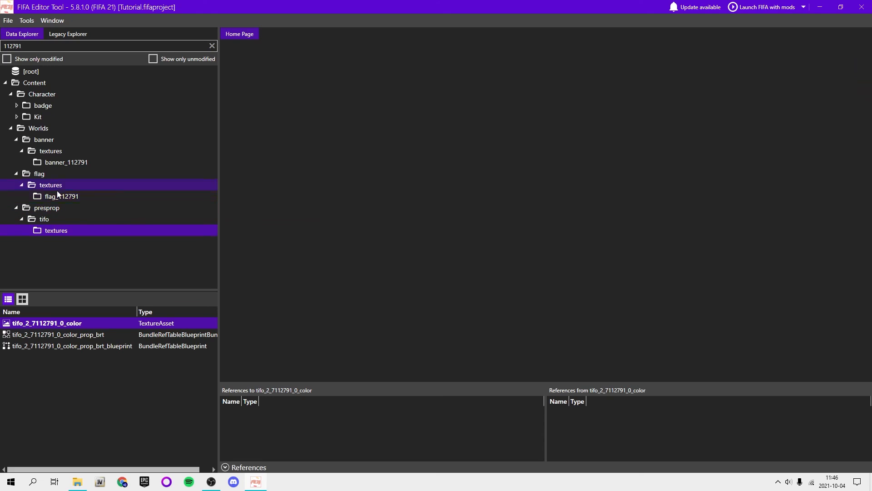
pyautogui.click(38, 219)
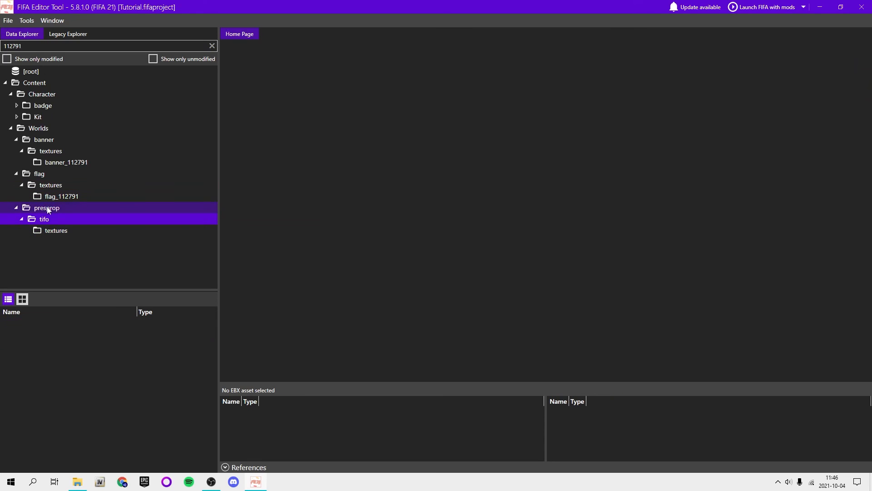
pyautogui.doubleClick(47, 208)
pyautogui.doubleClick(50, 174)
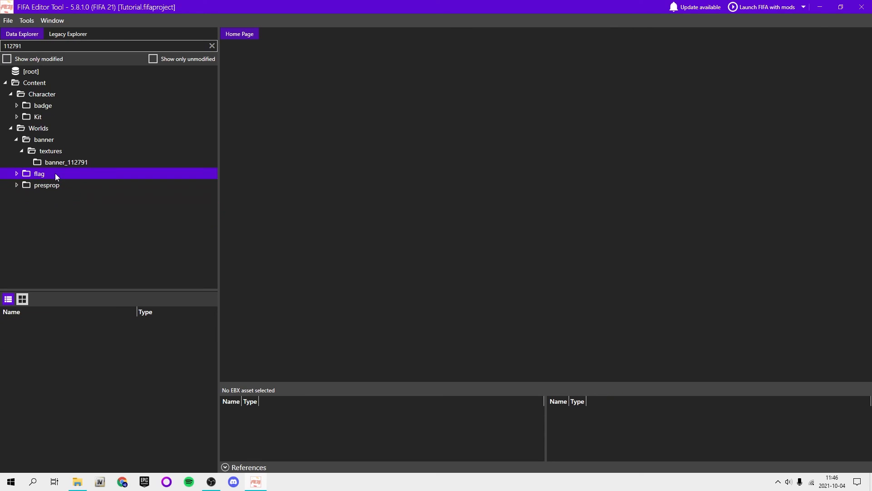
pyautogui.doubleClick(59, 140)
pyautogui.doubleClick(56, 129)
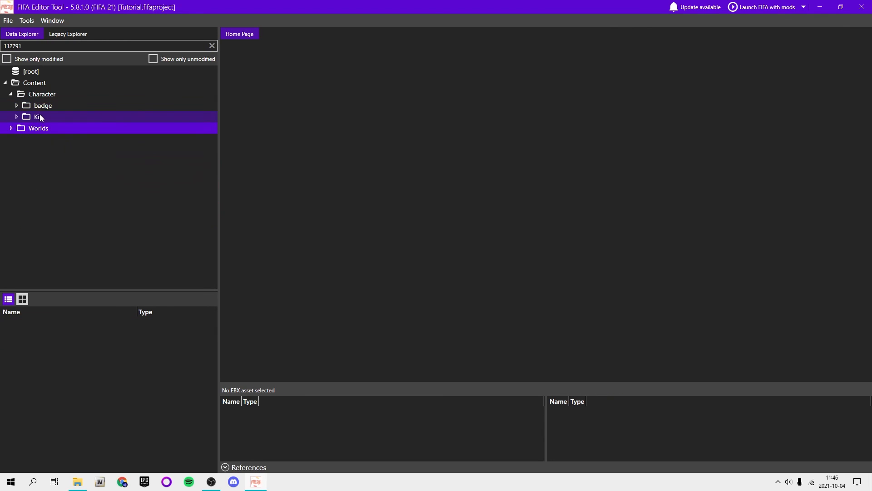
# - Inspect the badge_31 and badge_76 folders and the badge_76_112791_0_0_0_coeff texture, closing it and collapsing the badge folder
pyautogui.doubleClick(45, 105)
pyautogui.doubleClick(49, 116)
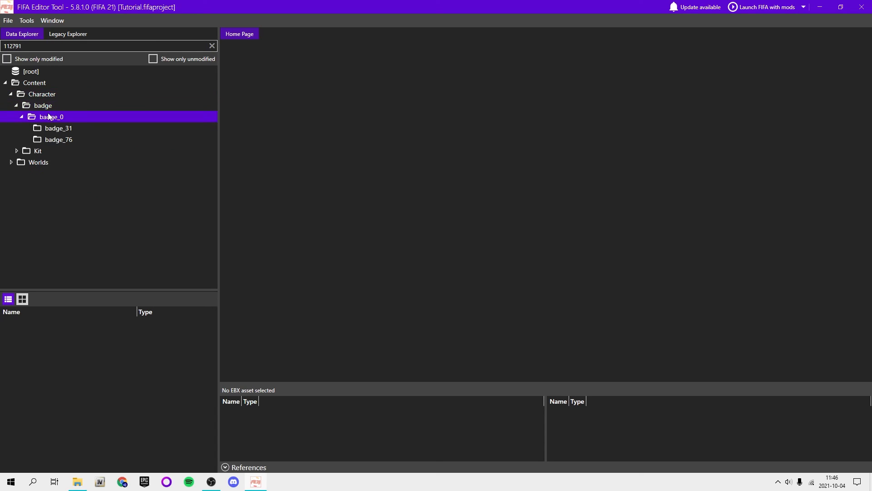
pyautogui.click(51, 129)
pyautogui.click(52, 140)
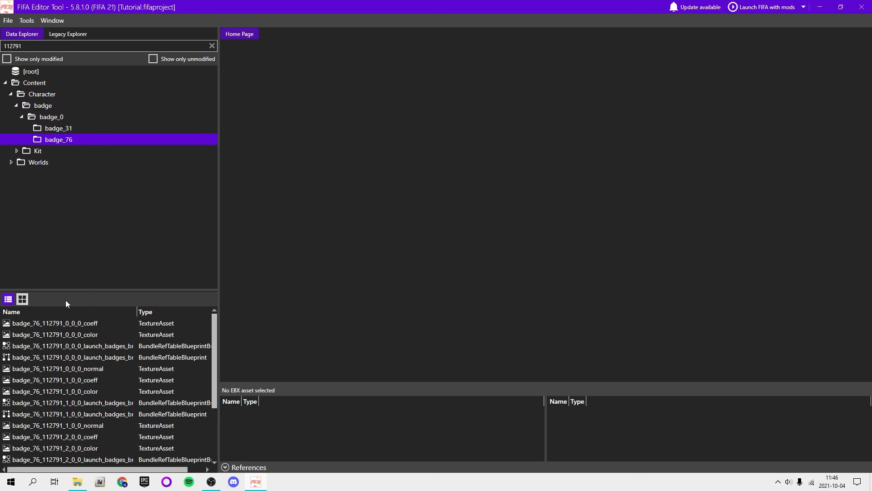
pyautogui.doubleClick(69, 323)
pyautogui.click(346, 34)
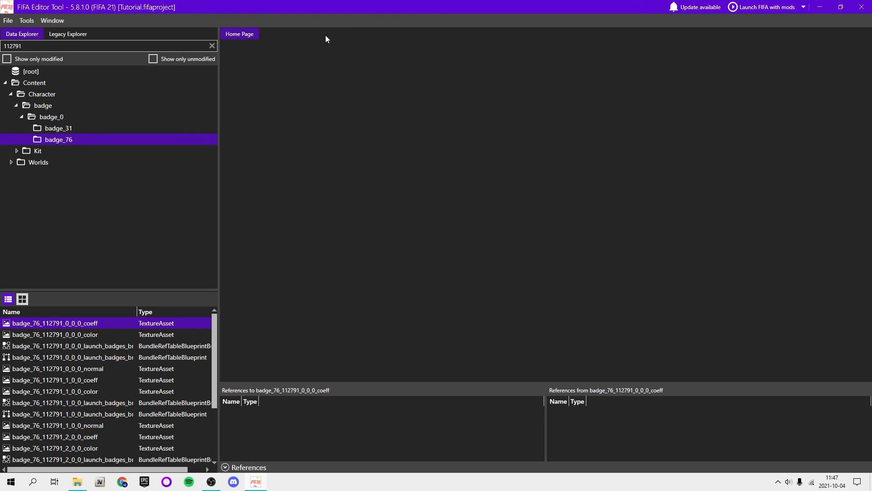
pyautogui.doubleClick(62, 104)
pyautogui.doubleClick(50, 117)
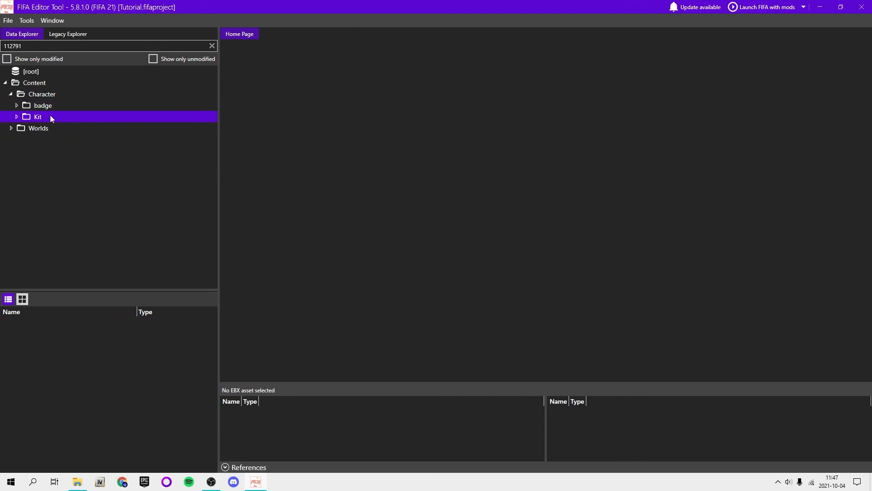
# - Switch to the legacy assets and open the dark and light I112791 textures from the crest and crest16x16 folders
pyautogui.click(83, 35)
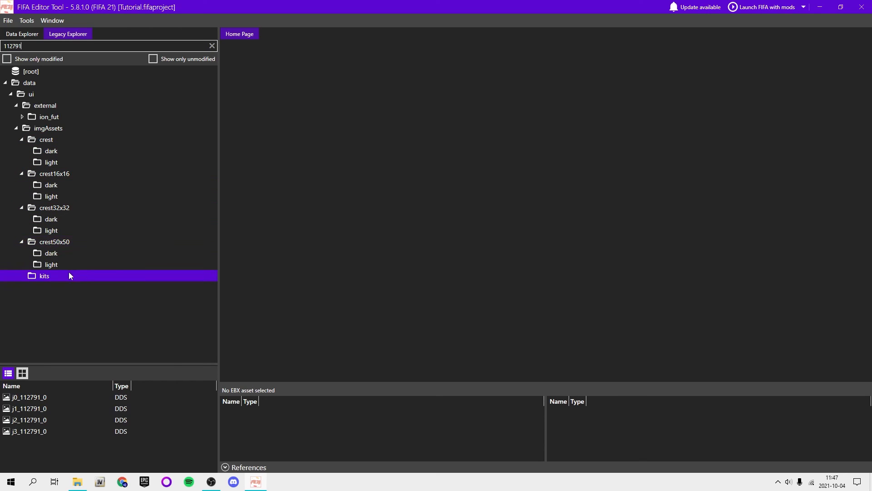
pyautogui.click(56, 150)
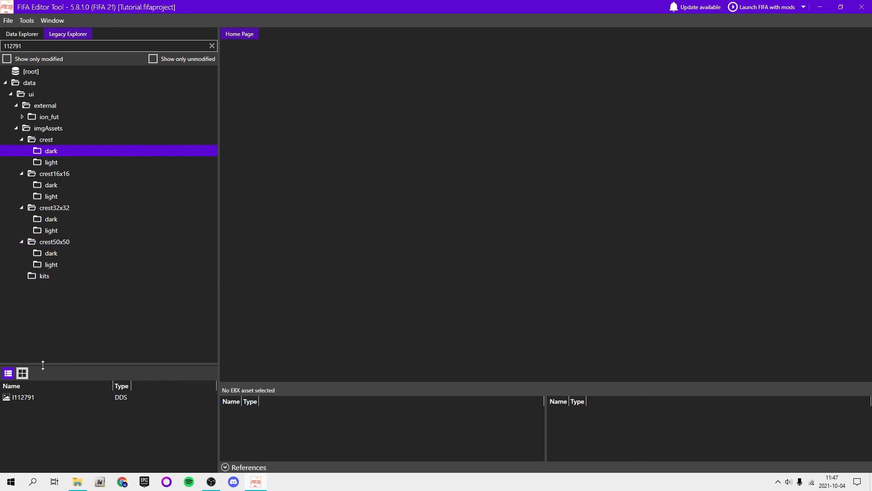
pyautogui.doubleClick(28, 397)
pyautogui.click(75, 161)
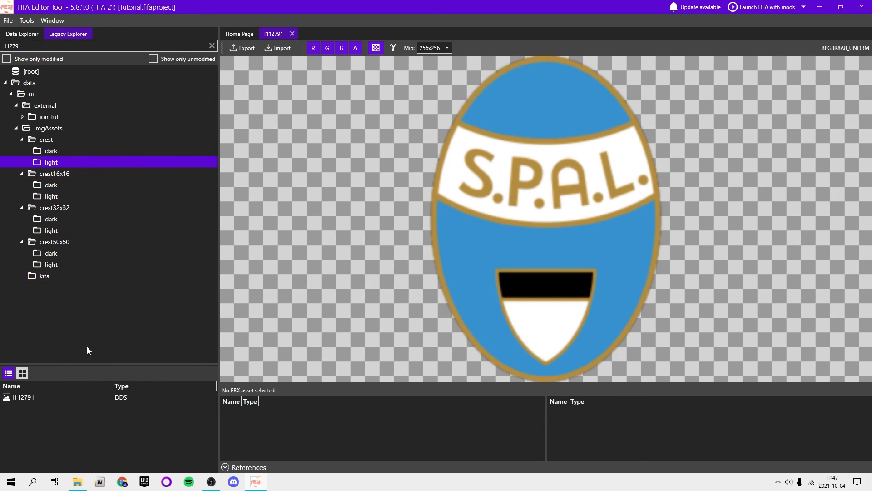
pyautogui.doubleClick(81, 397)
pyautogui.click(76, 185)
pyautogui.doubleClick(70, 395)
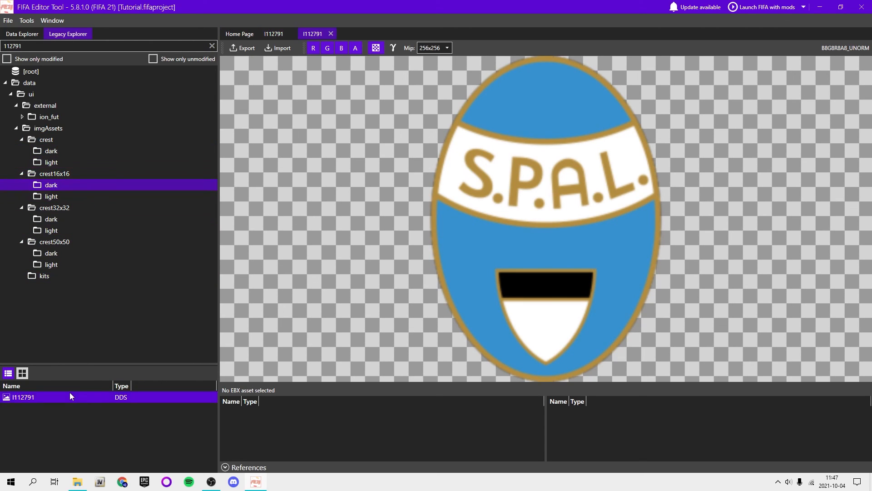
pyautogui.click(68, 195)
pyautogui.doubleClick(61, 397)
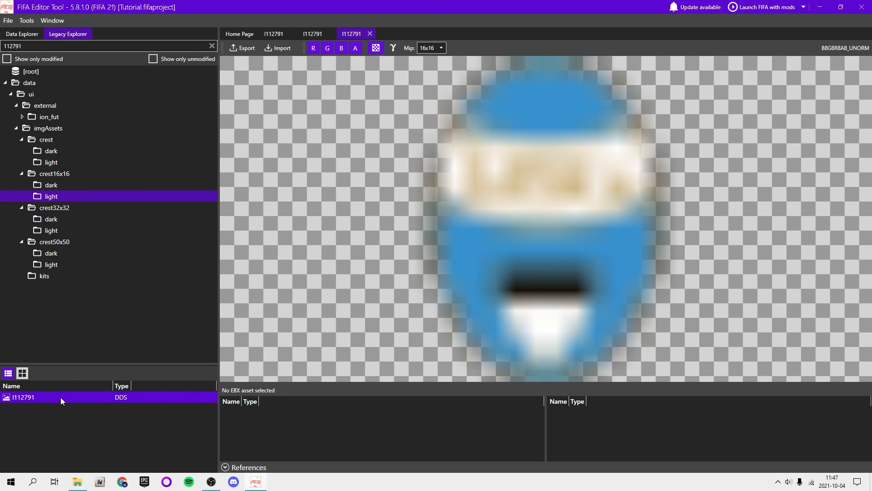
# - Open the dark and light I112791 textures from the crest32x32 and crest50x50 folders
pyautogui.click(71, 219)
pyautogui.doubleClick(54, 396)
pyautogui.press('Down')
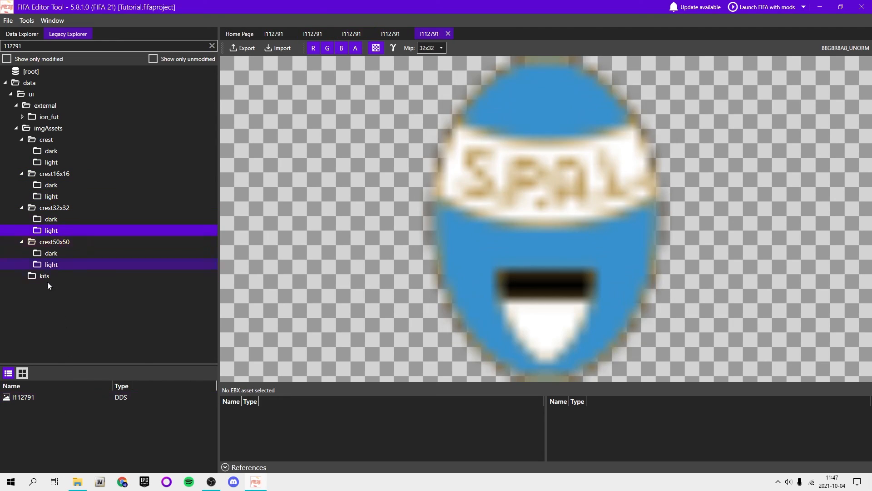
pyautogui.doubleClick(36, 397)
pyautogui.click(64, 252)
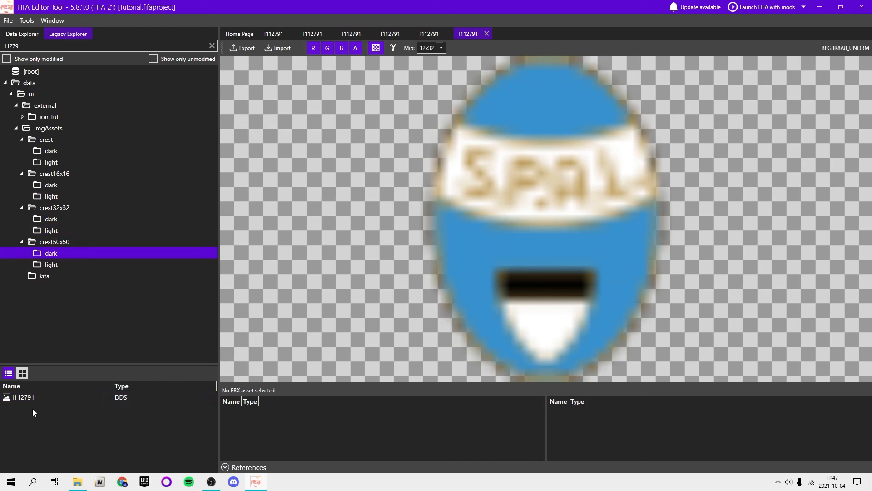
pyautogui.doubleClick(36, 398)
pyautogui.click(49, 265)
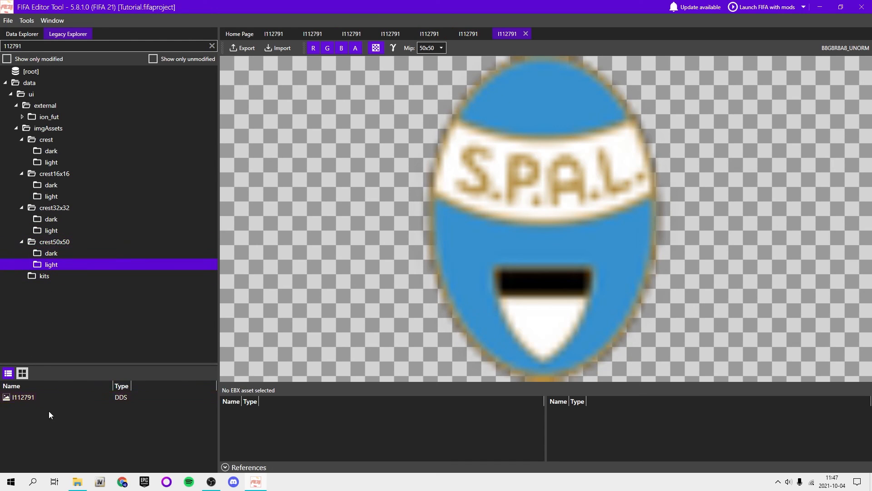
pyautogui.click(46, 398)
pyautogui.doubleClick(45, 398)
# - Import logo-removebg-preview.png into the dark 256x256 crest texture, resizing the image to match the original dimensions
pyautogui.click(267, 36)
pyautogui.click(278, 47)
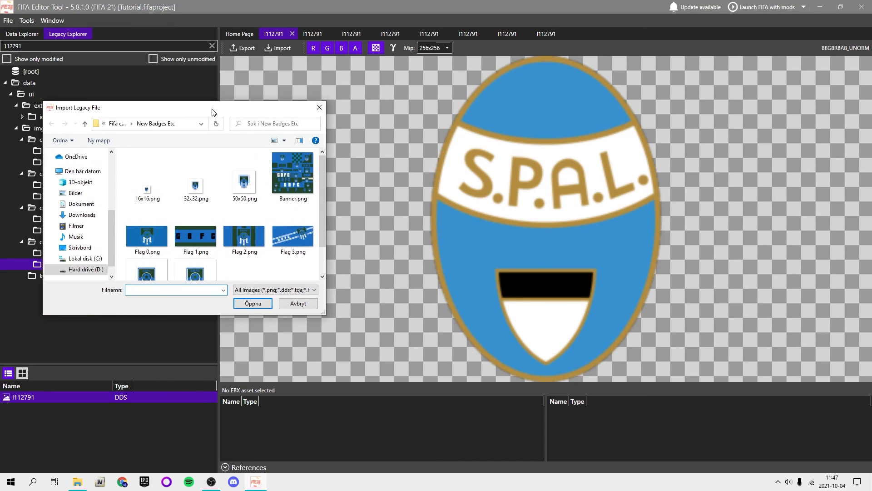
pyautogui.moveTo(203, 103); pyautogui.dragTo(198, 85)
pyautogui.scroll(-2, 203, 191)
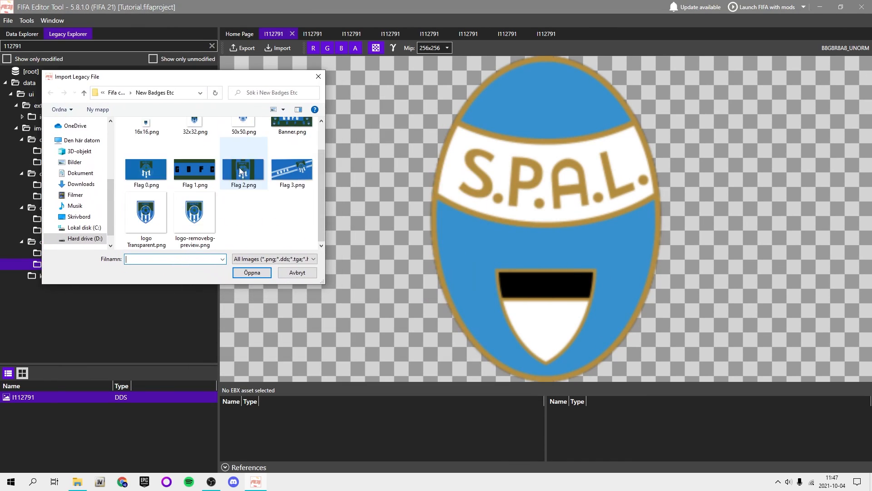
pyautogui.doubleClick(202, 207)
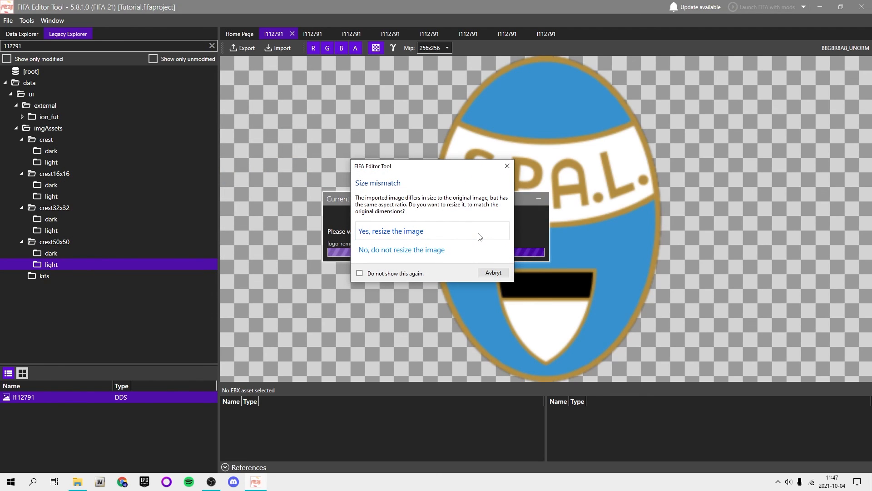
pyautogui.click(409, 231)
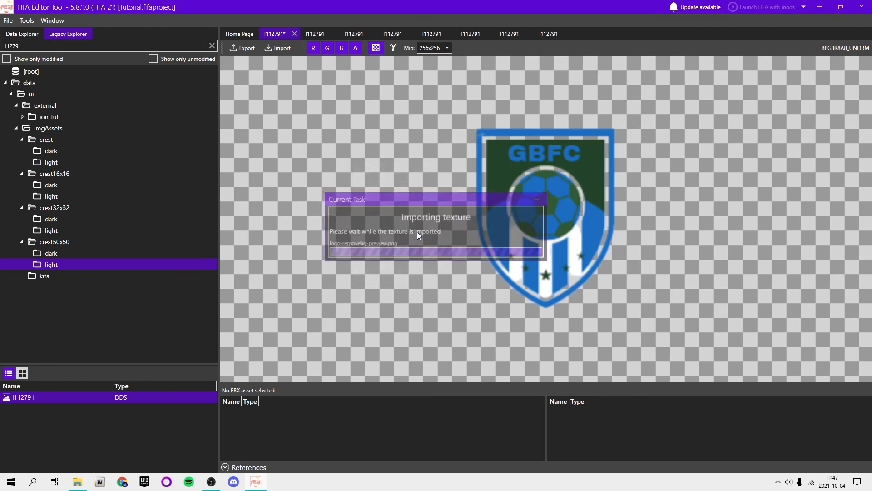
# - Import logo-removebg-preview.png into the light 256x256 crest texture, resizing it to the original dimensions
pyautogui.click(318, 35)
pyautogui.click(279, 49)
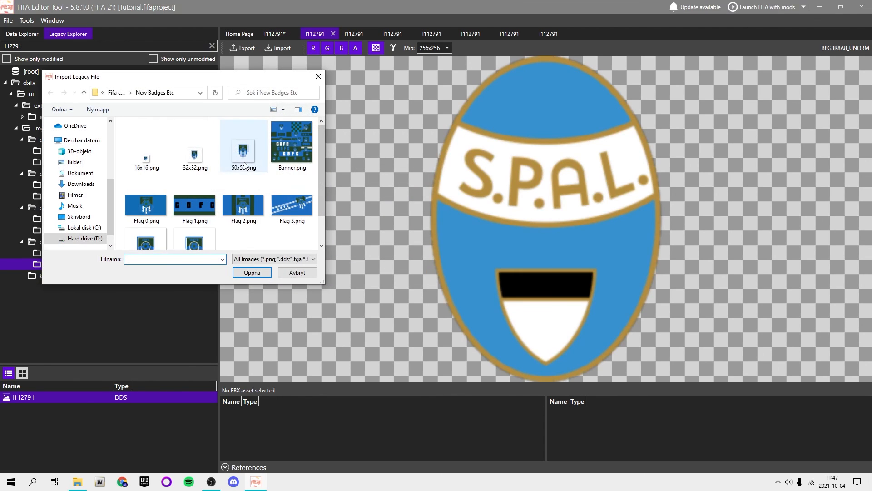
pyautogui.scroll(-1, 206, 224)
pyautogui.doubleClick(206, 224)
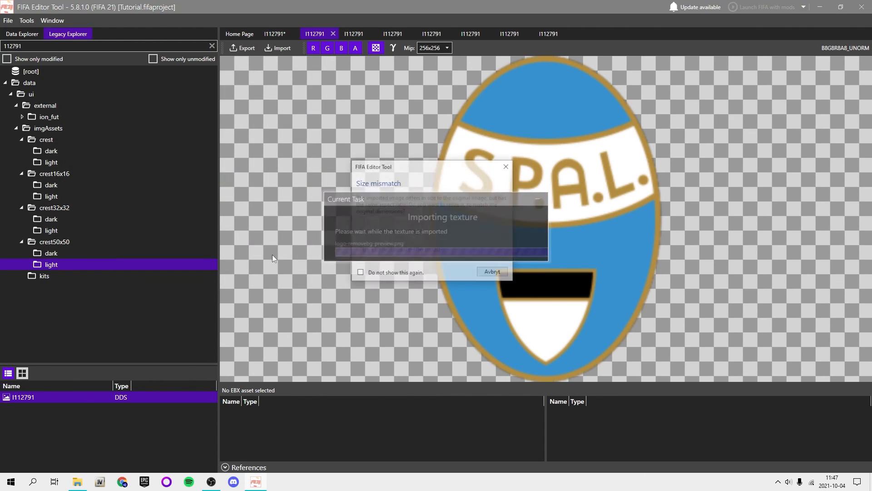
pyautogui.click(392, 230)
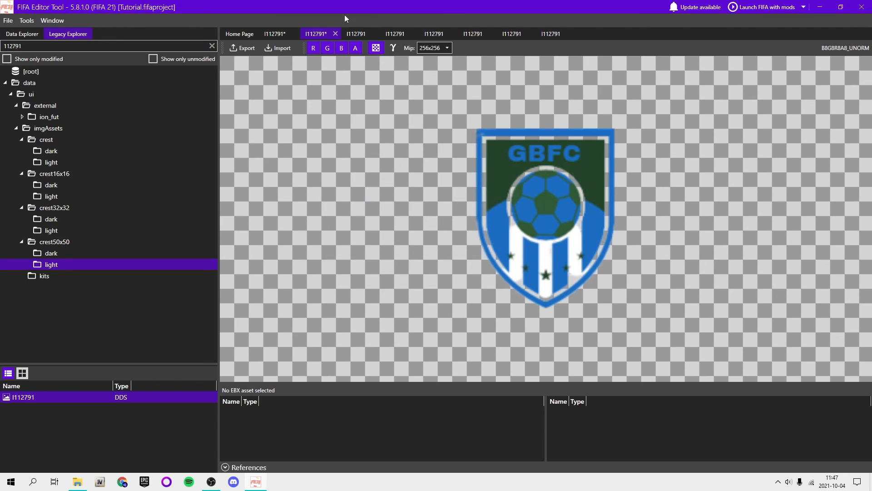
# - Import 50x50.png into the dark crest16x16 texture
pyautogui.click(352, 35)
pyautogui.click(279, 48)
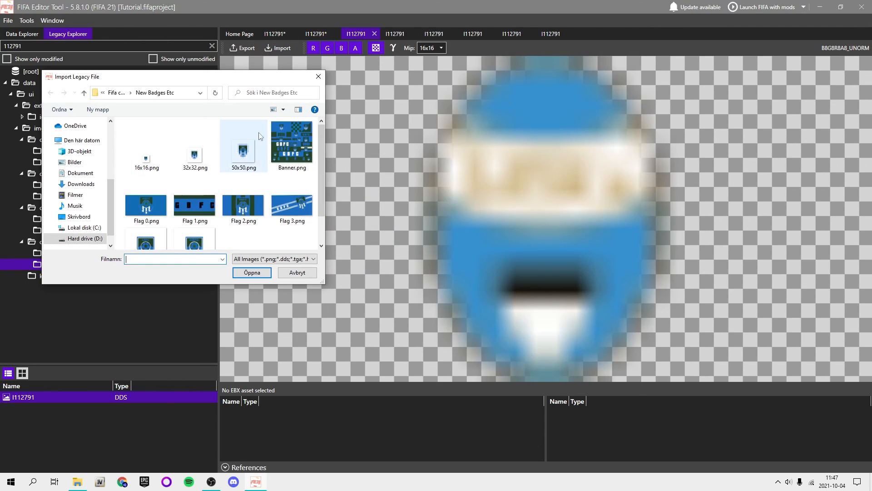
pyautogui.doubleClick(243, 150)
pyautogui.click(427, 248)
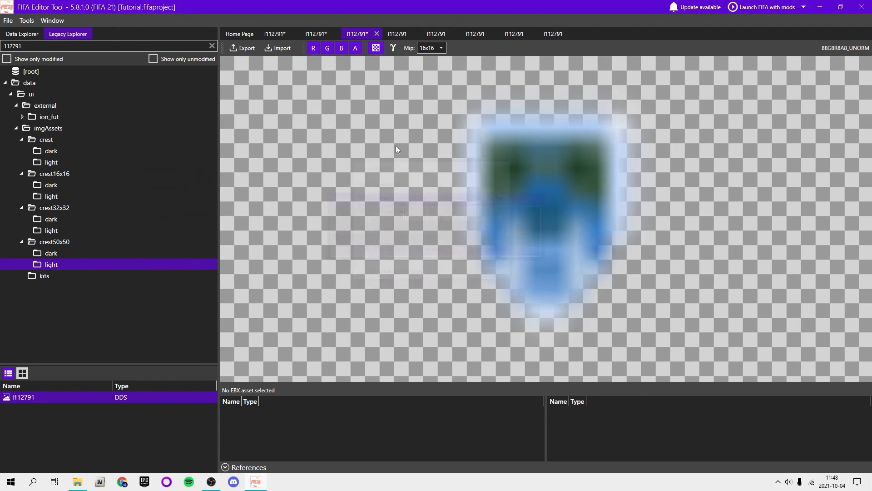
# - Import 50x50.png into the light crest16x16 texture, resizing it and suppressing further size mismatch prompts
pyautogui.click(389, 34)
pyautogui.click(279, 48)
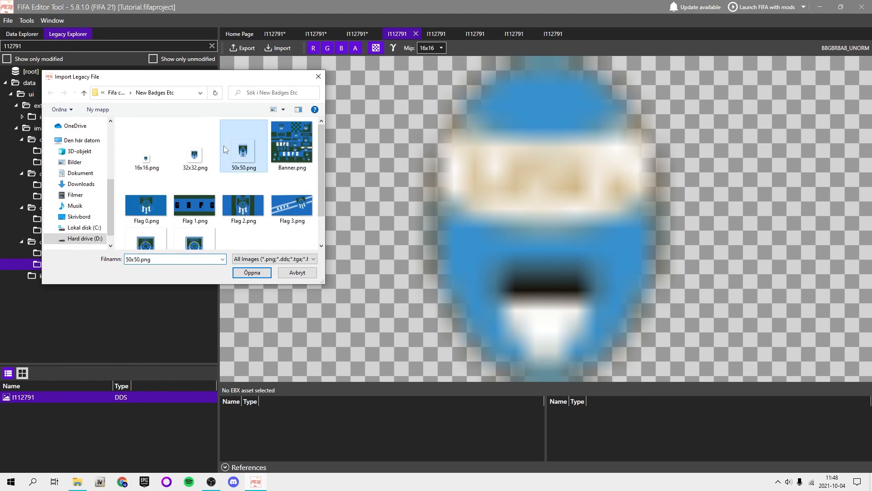
pyautogui.doubleClick(243, 149)
pyautogui.click(404, 277)
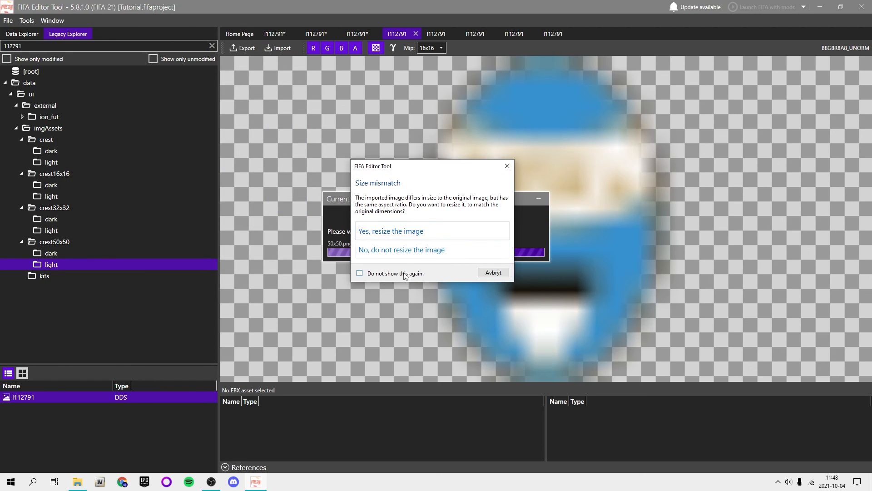
pyautogui.click(416, 233)
# - Import 32x32.png into the dark and light crest32x32 textures
pyautogui.click(430, 34)
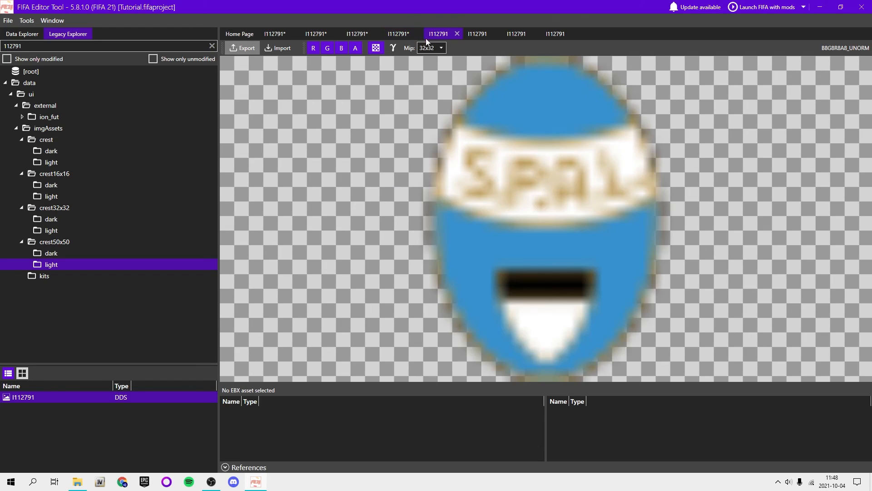
pyautogui.click(278, 48)
pyautogui.doubleClick(190, 135)
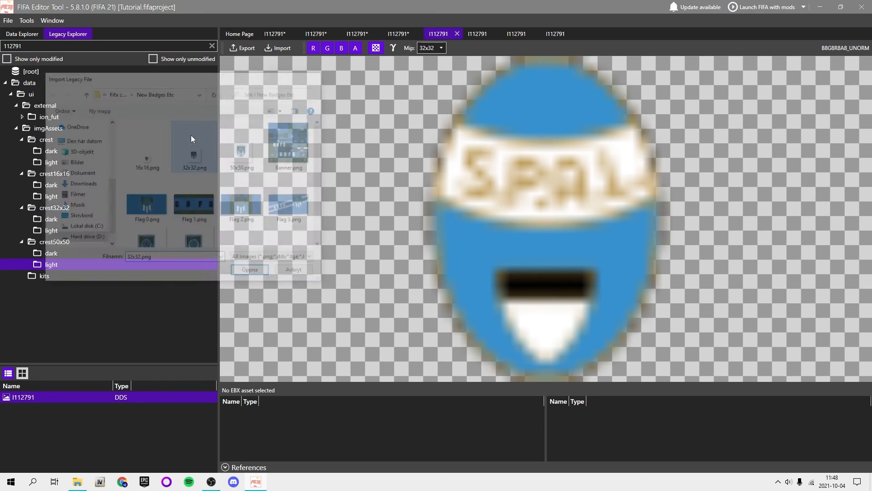
pyautogui.click(479, 34)
pyautogui.click(278, 48)
pyautogui.doubleClick(191, 135)
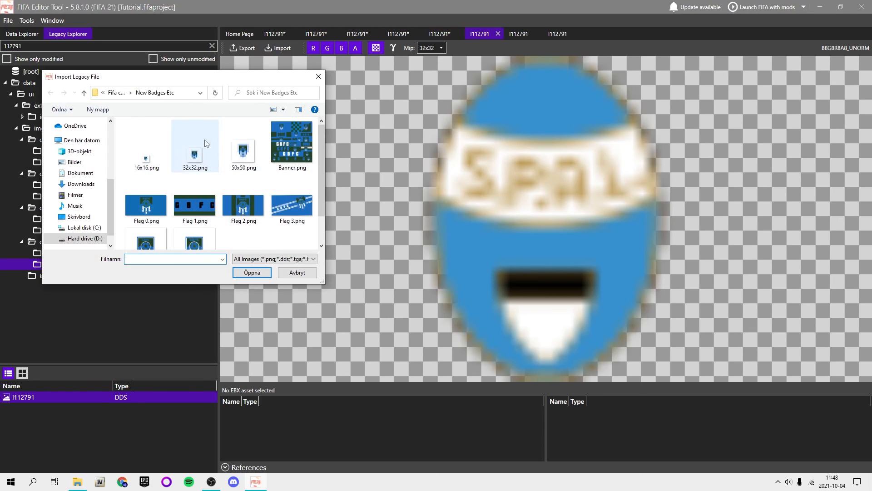
# - Import 16x16.png into the dark and light crest50x50 textures
pyautogui.click(521, 34)
pyautogui.click(279, 48)
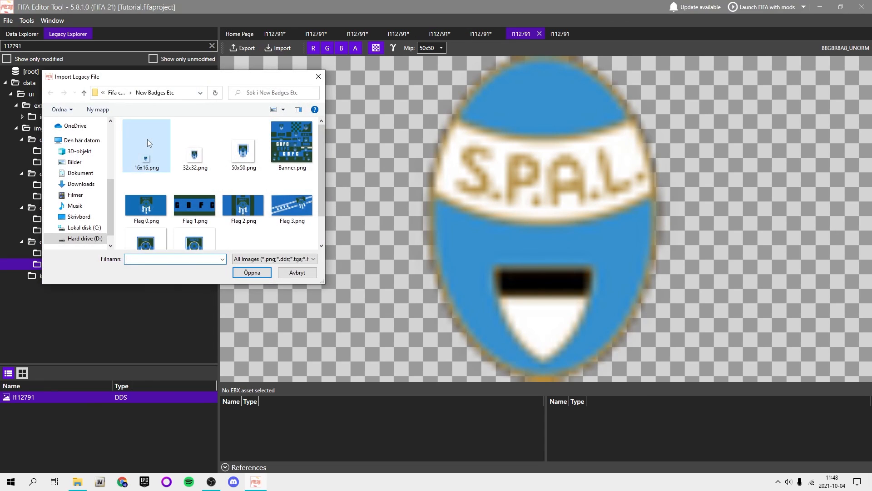
pyautogui.doubleClick(148, 139)
pyautogui.click(563, 34)
pyautogui.click(278, 48)
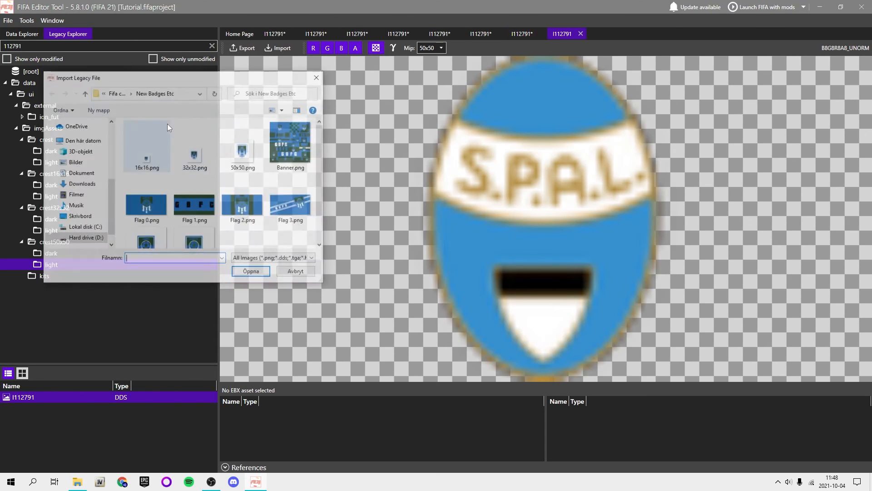
pyautogui.click(135, 137)
pyautogui.doubleClick(136, 139)
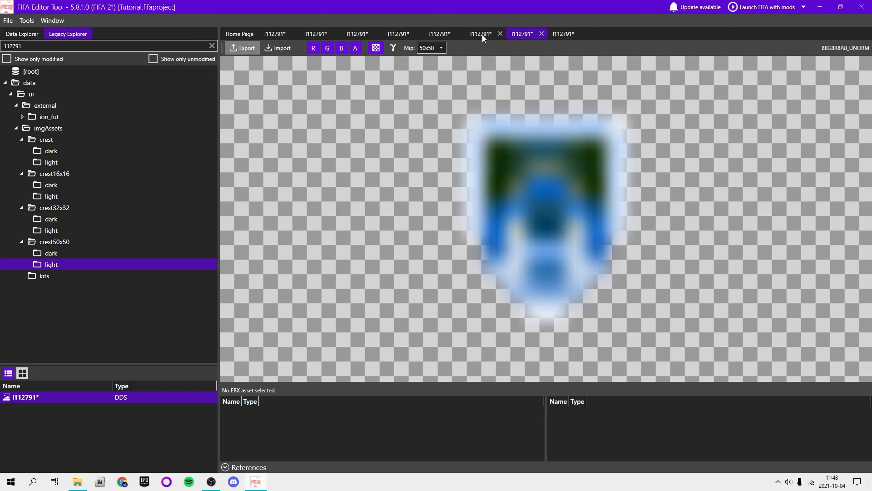
# - Replace the images in the dark and light crest16x16 textures with 16x16.png
pyautogui.click(434, 34)
pyautogui.click(404, 34)
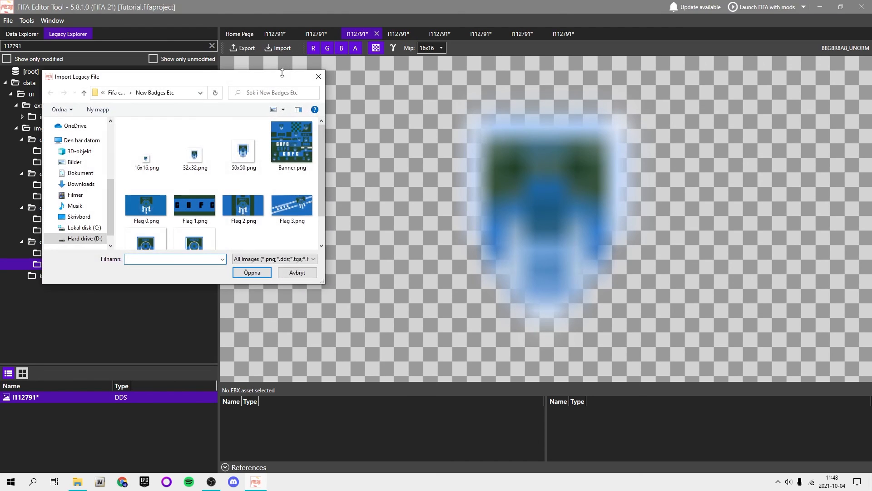
pyautogui.doubleClick(132, 153)
pyautogui.click(281, 51)
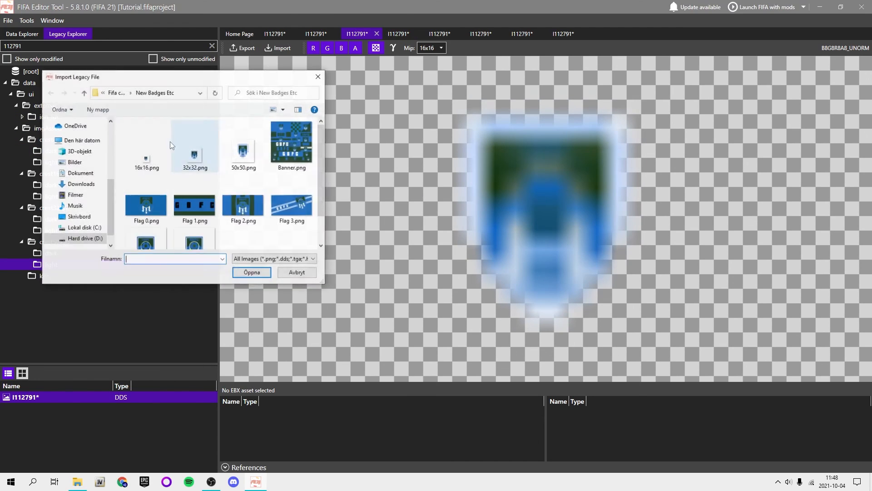
pyautogui.doubleClick(142, 151)
pyautogui.click(408, 32)
pyautogui.click(279, 48)
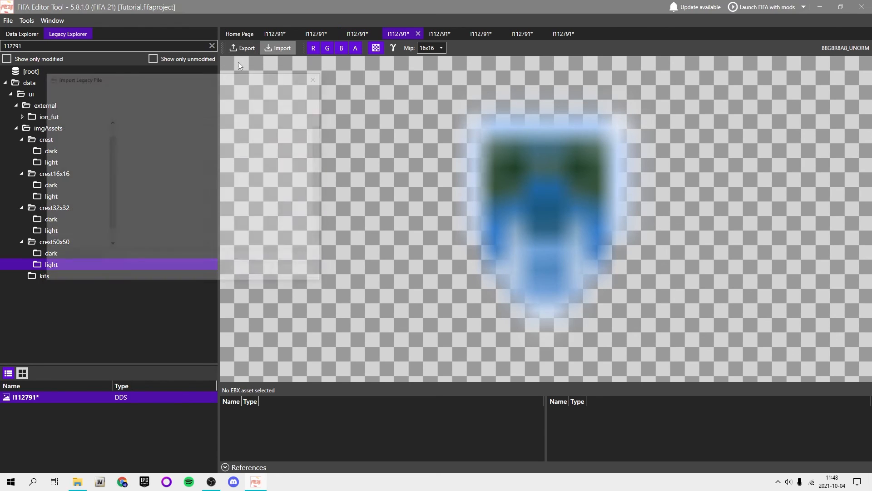
pyautogui.doubleClick(135, 150)
# - Re-import 32x32.png into both the dark and light crest32x32 textures
pyautogui.click(443, 33)
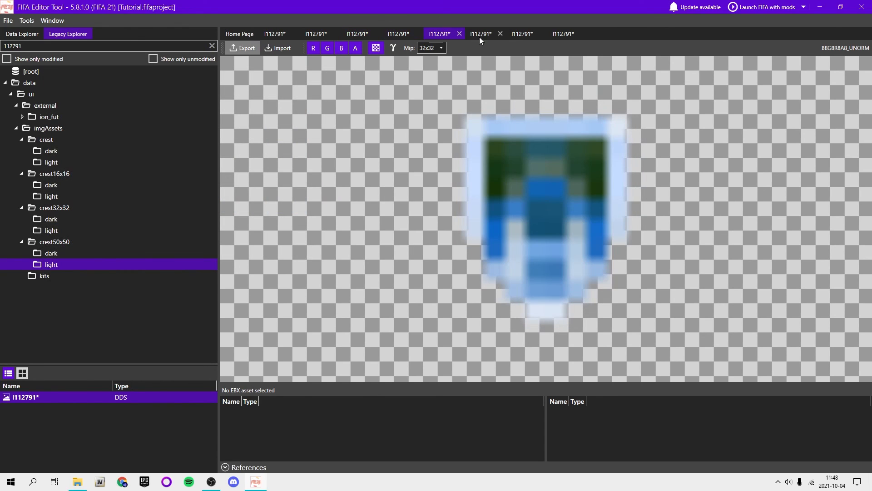
pyautogui.click(278, 48)
pyautogui.doubleClick(198, 135)
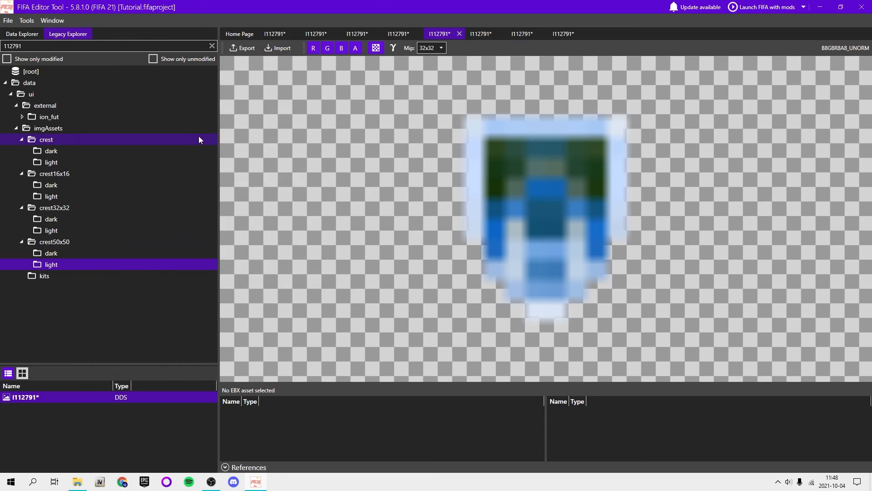
pyautogui.click(475, 35)
pyautogui.click(278, 48)
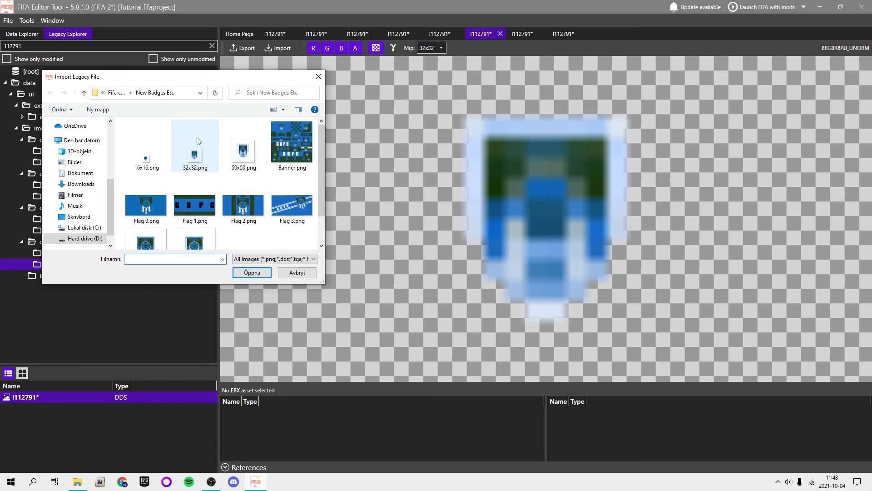
pyautogui.doubleClick(181, 154)
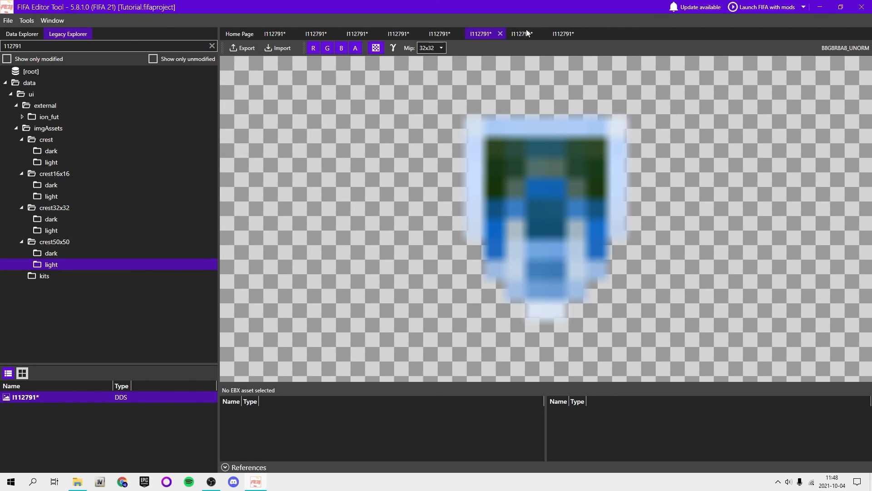
# - Replace the images in the dark and light crest50x50 textures with 50x50.png, and review the two 256x256 crests
pyautogui.click(522, 33)
pyautogui.click(278, 48)
pyautogui.doubleClick(230, 141)
pyautogui.click(564, 34)
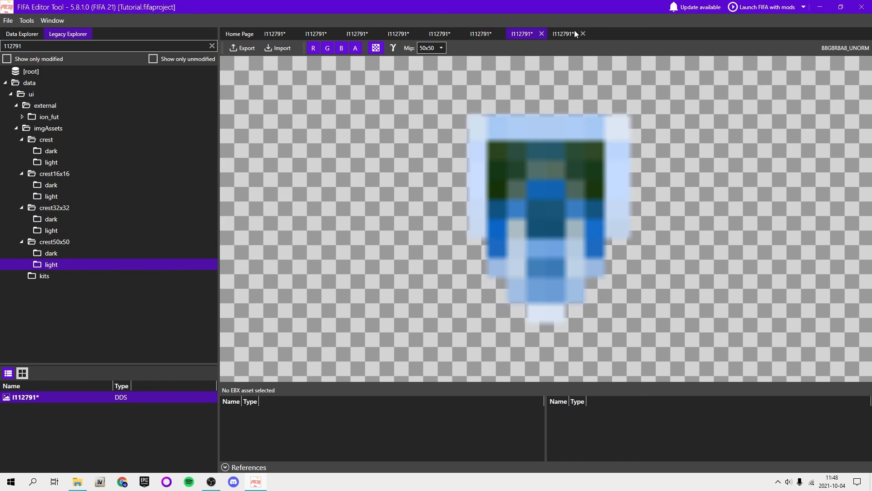
pyautogui.click(278, 48)
pyautogui.doubleClick(243, 144)
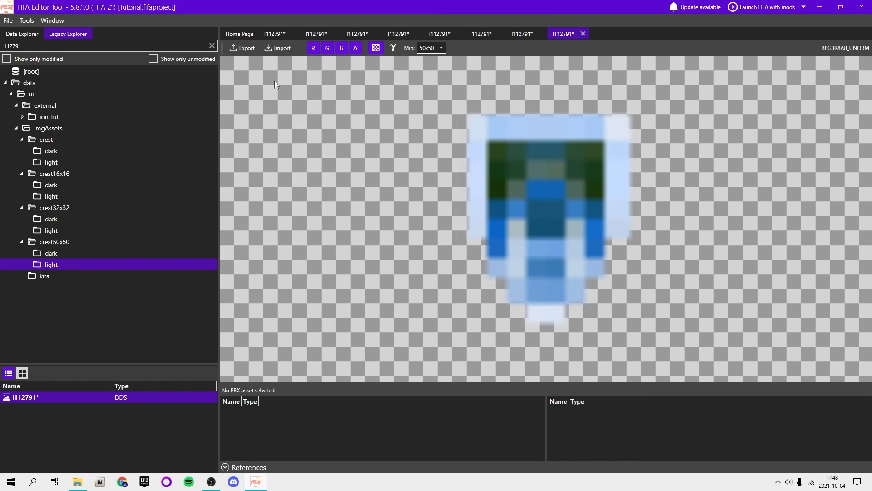
pyautogui.click(276, 34)
pyautogui.click(317, 35)
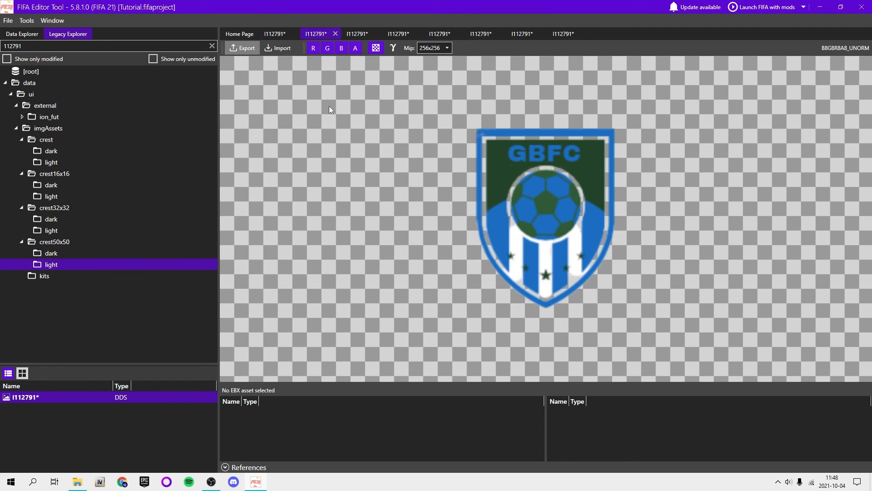
# - Save the project with the new crests, and collapse the crest folders to show the imgAssets kits folder
pyautogui.hotkey('ctrl', 's')
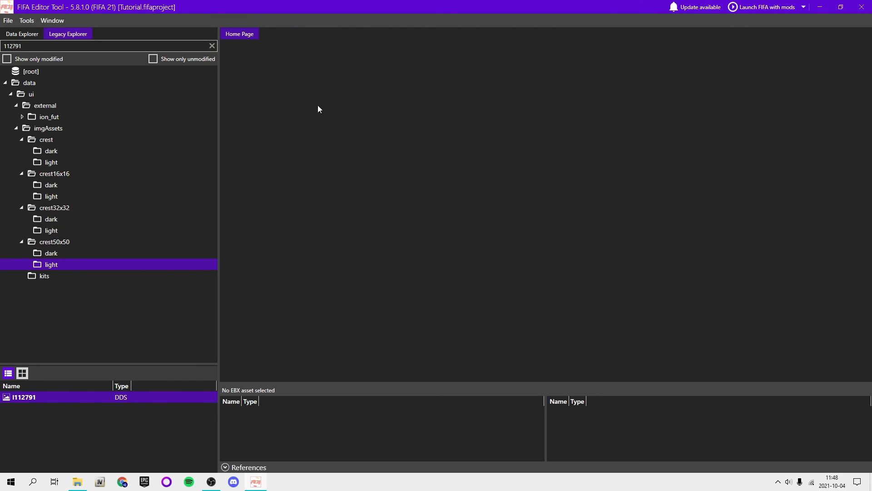
pyautogui.doubleClick(37, 128)
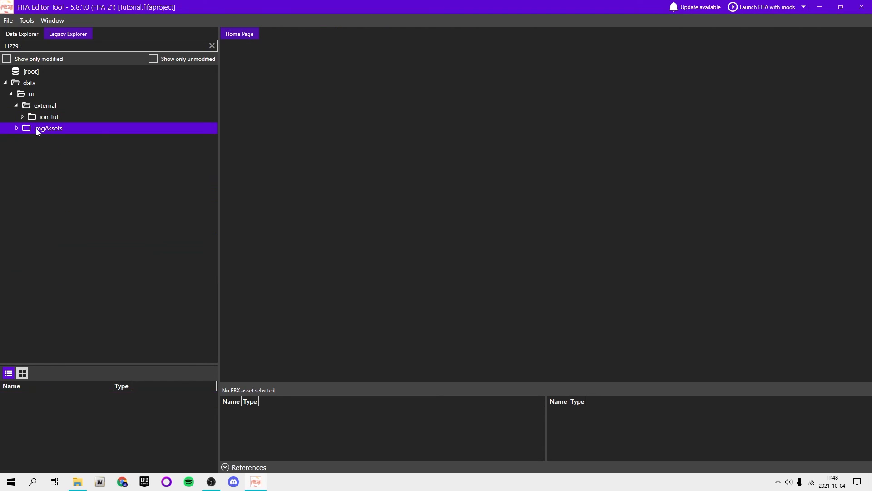
pyautogui.doubleClick(47, 128)
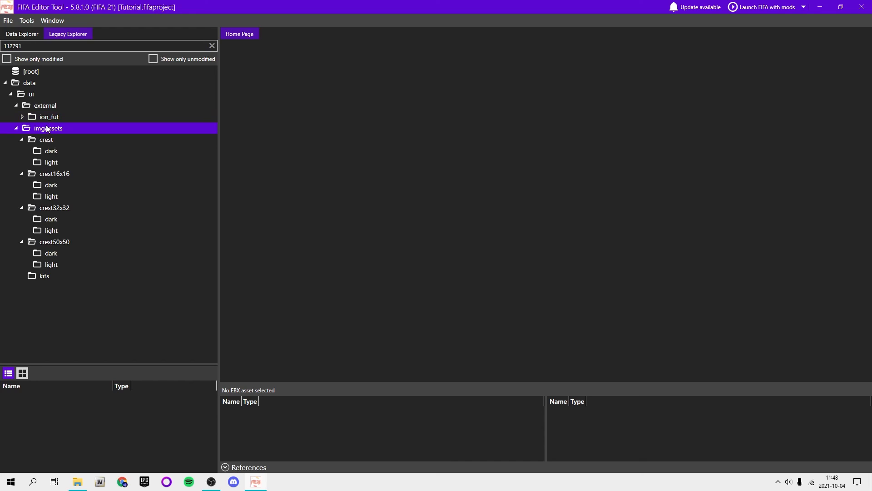
pyautogui.doubleClick(44, 140)
pyautogui.doubleClick(48, 151)
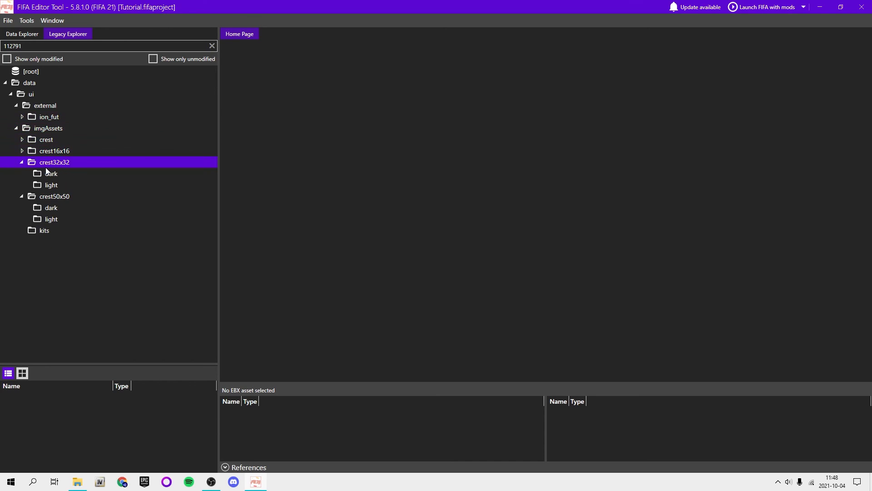
pyautogui.doubleClick(48, 162)
pyautogui.doubleClick(46, 174)
pyautogui.click(53, 185)
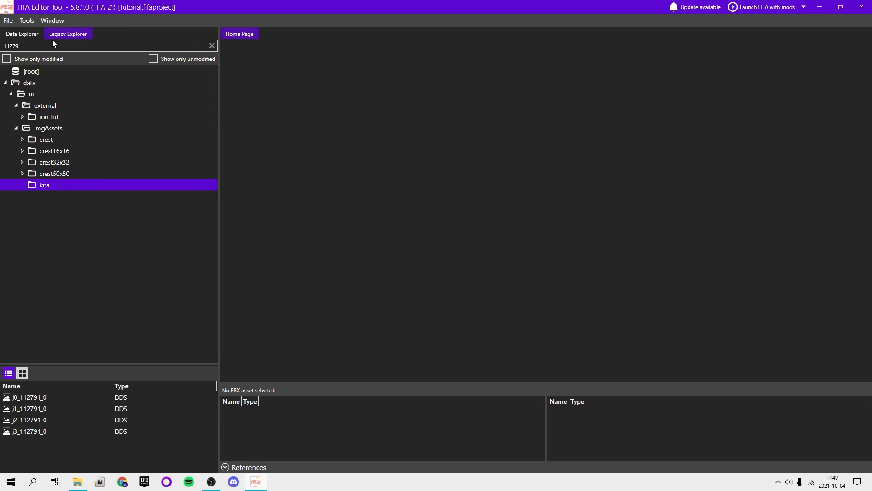
pyautogui.doubleClick(49, 129)
pyautogui.click(61, 120)
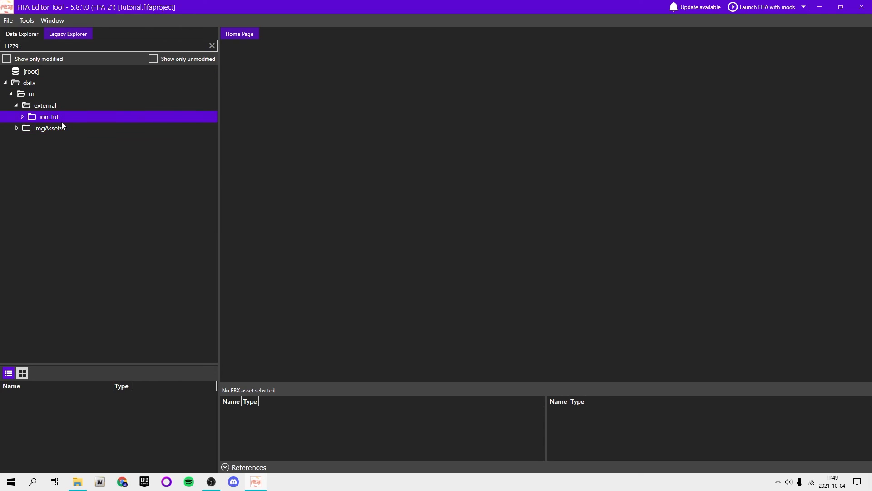
pyautogui.doubleClick(59, 127)
pyautogui.click(45, 184)
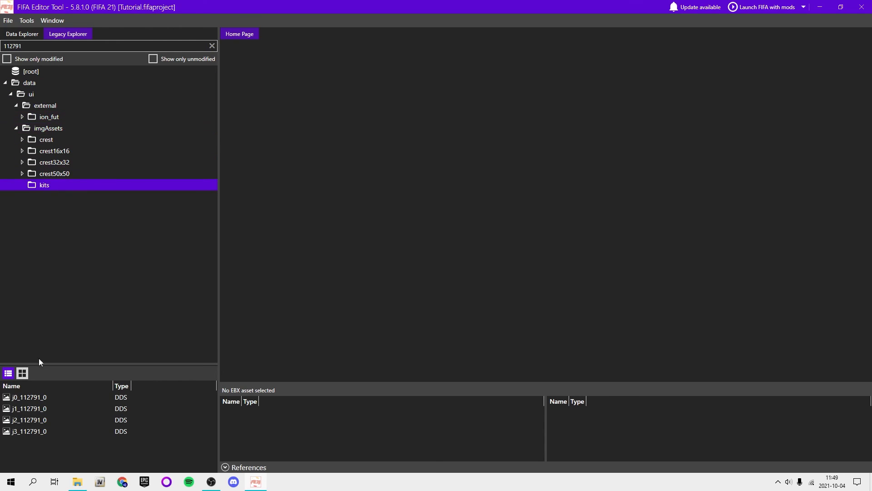
# - Open the kit images j0_112791_0, j1_112791_0, j2_112791_0 and j3_112791_0 and compare the shirts they show
pyautogui.click(44, 397)
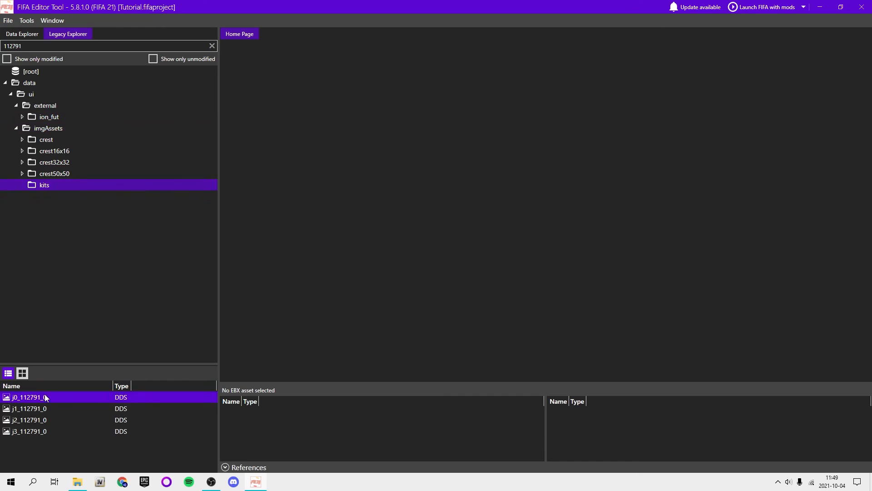
pyautogui.doubleClick(45, 397)
pyautogui.click(40, 408)
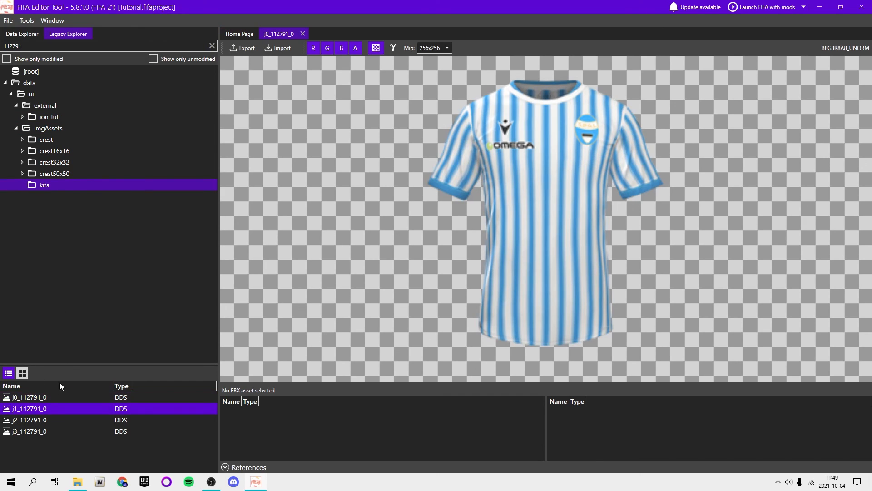
pyautogui.doubleClick(51, 408)
pyautogui.doubleClick(47, 418)
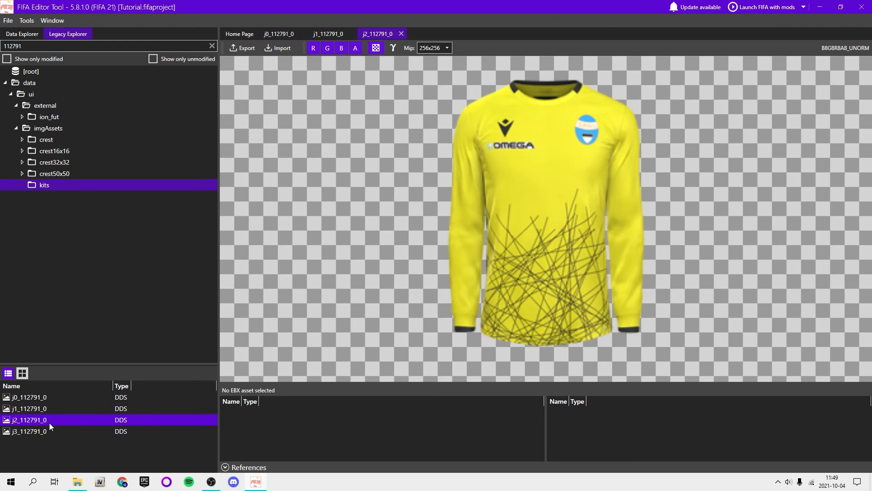
pyautogui.doubleClick(39, 436)
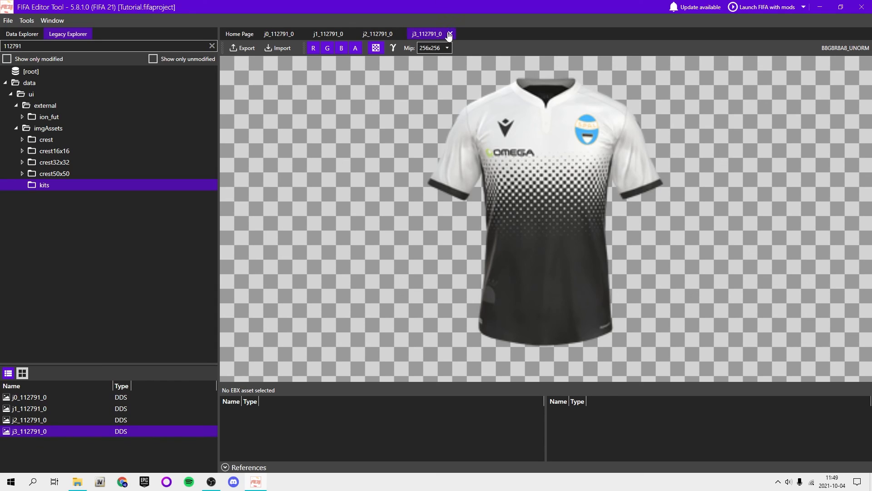
pyautogui.click(370, 35)
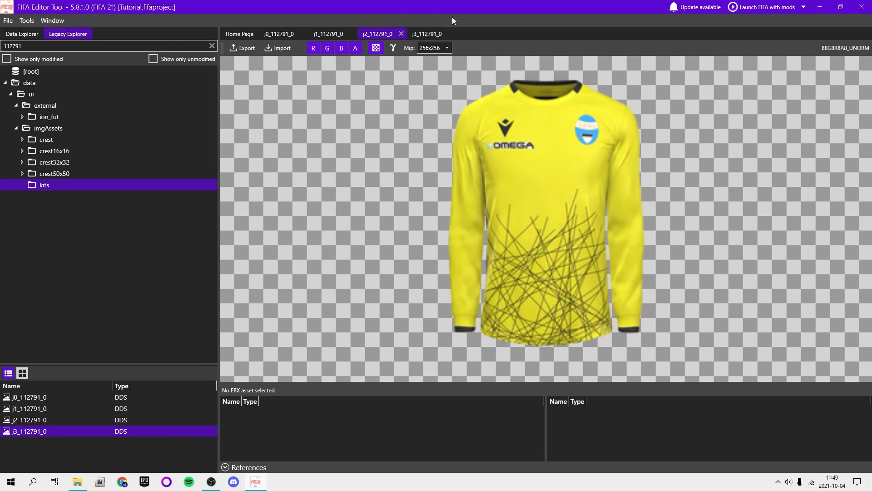
pyautogui.click(427, 34)
pyautogui.click(377, 34)
pyautogui.click(330, 34)
# - Replace the j0_112791_0 home kit image with minikit.png from the kit folder on the desktop
pyautogui.click(271, 35)
pyautogui.click(277, 48)
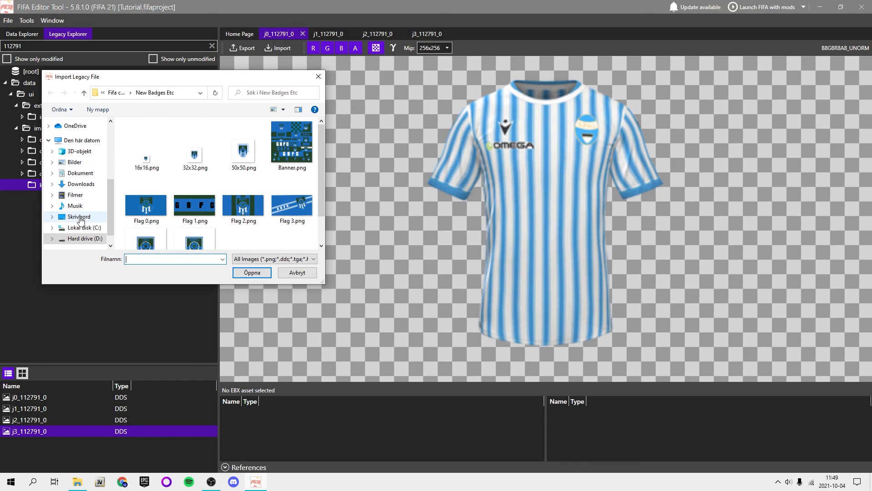
pyautogui.click(79, 217)
pyautogui.doubleClick(151, 142)
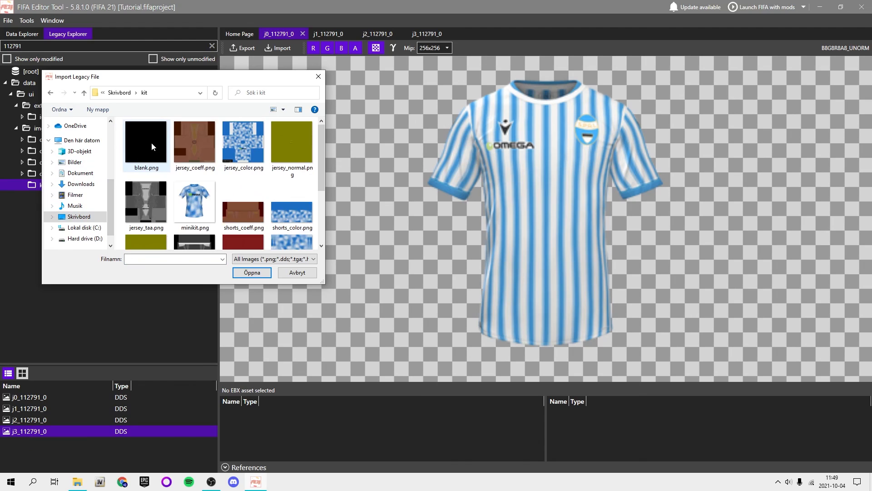
pyautogui.doubleClick(195, 200)
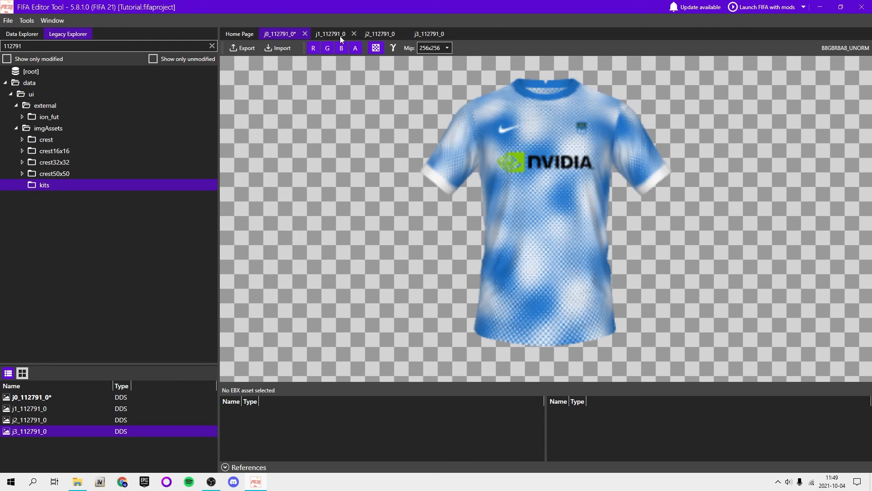
# - Look at minikit.png in the desktop's kit folder, and return to the editor without importing anything more
pyautogui.press('super+d')
pyautogui.moveTo(2, 30); pyautogui.dragTo(191, 303)
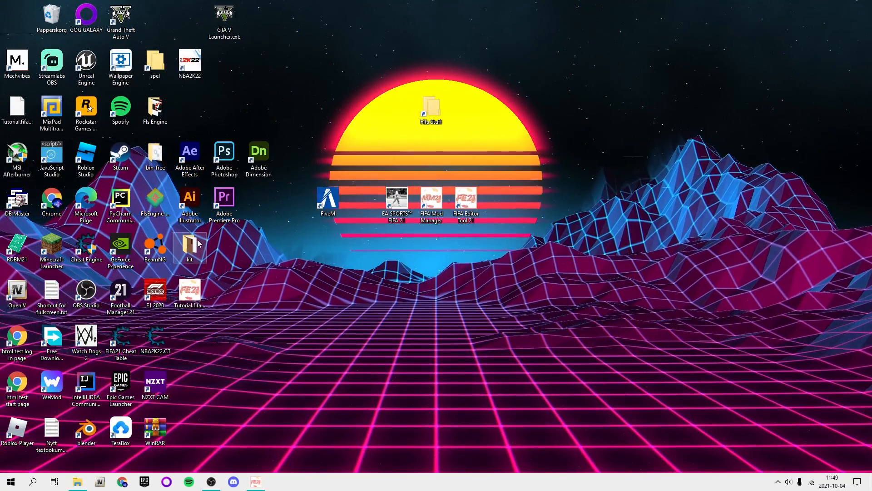
pyautogui.doubleClick(189, 245)
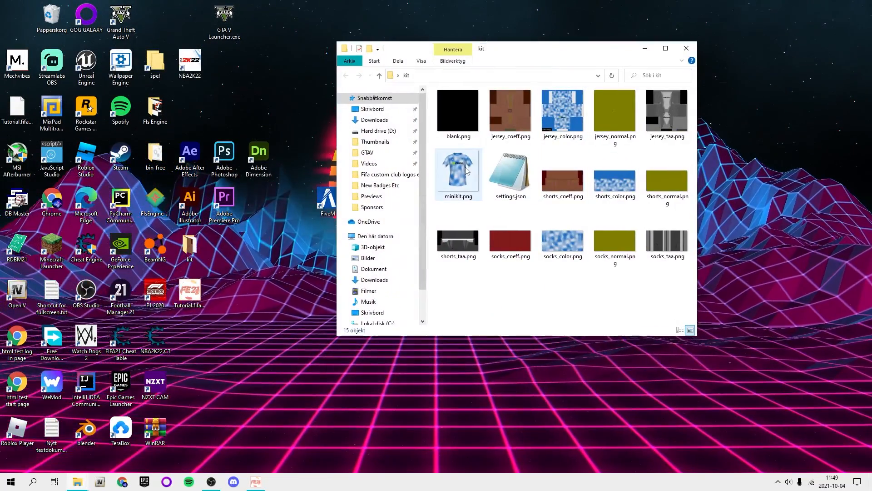
pyautogui.moveTo(460, 175); pyautogui.dragTo(468, 169)
pyautogui.click(687, 48)
pyautogui.hotkey('alt', 'Tab')
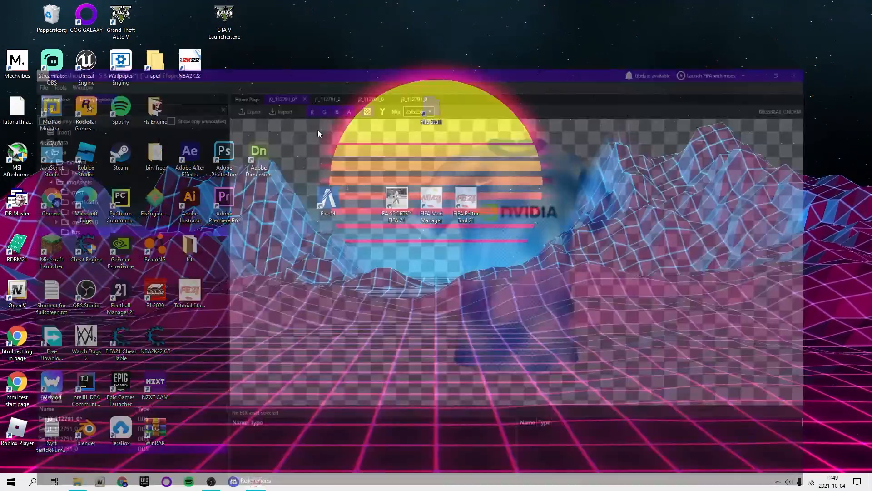
pyautogui.click(281, 46)
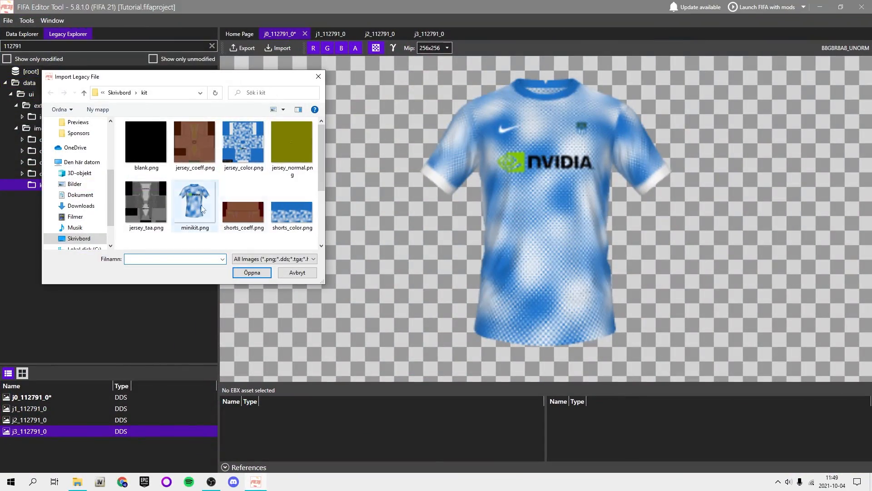
pyautogui.click(319, 76)
# - Check the remaining kit images, close all four kit textures and save the project
pyautogui.click(318, 35)
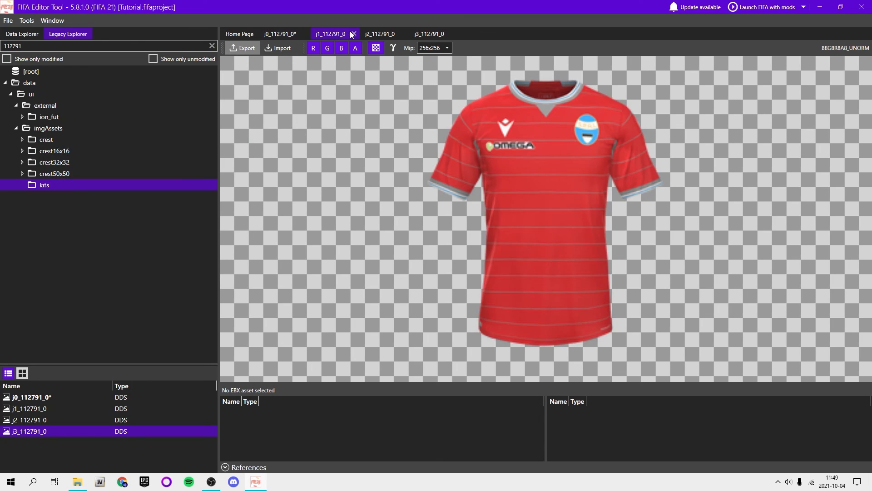
pyautogui.click(380, 35)
pyautogui.click(420, 33)
pyautogui.click(340, 35)
pyautogui.click(354, 34)
pyautogui.click(354, 34)
pyautogui.click(354, 34)
pyautogui.click(304, 34)
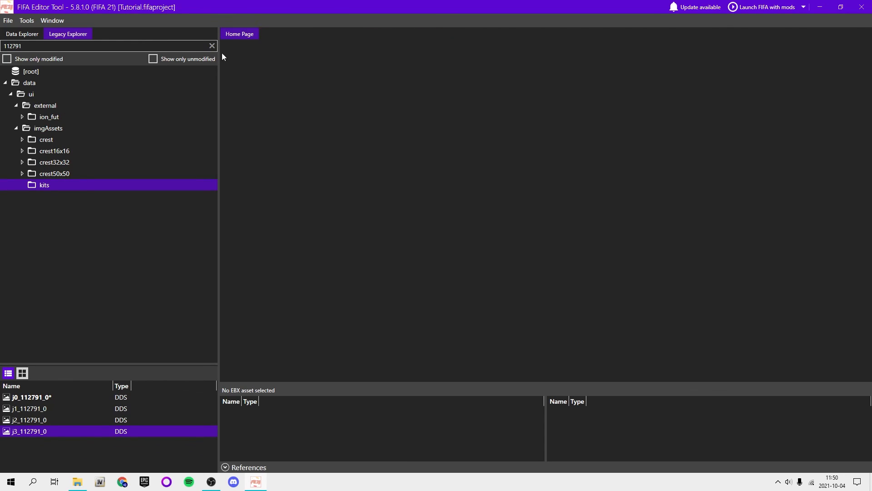
pyautogui.hotkey('ctrl', 's')
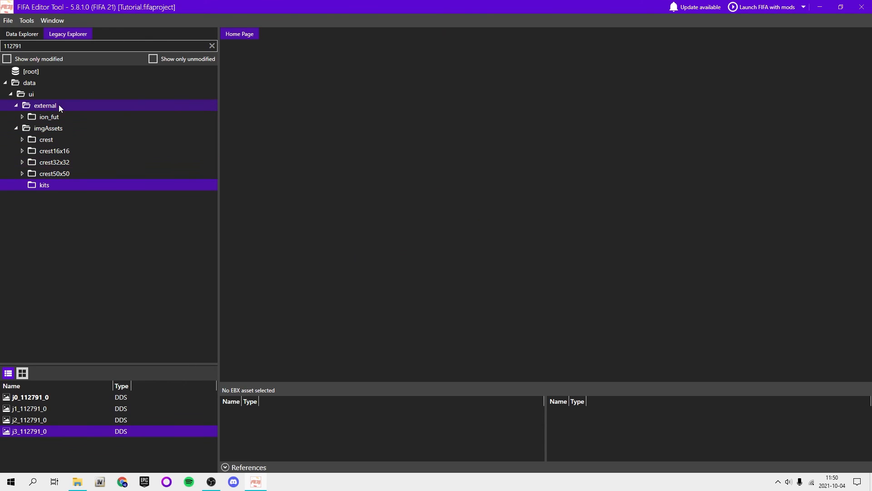
# - Switch to the Data Explorer, show the assets in kit_112500/spal_112791/home_0_0 and enlarge the asset list
pyautogui.doubleClick(28, 129)
pyautogui.doubleClick(33, 92)
pyautogui.doubleClick(36, 85)
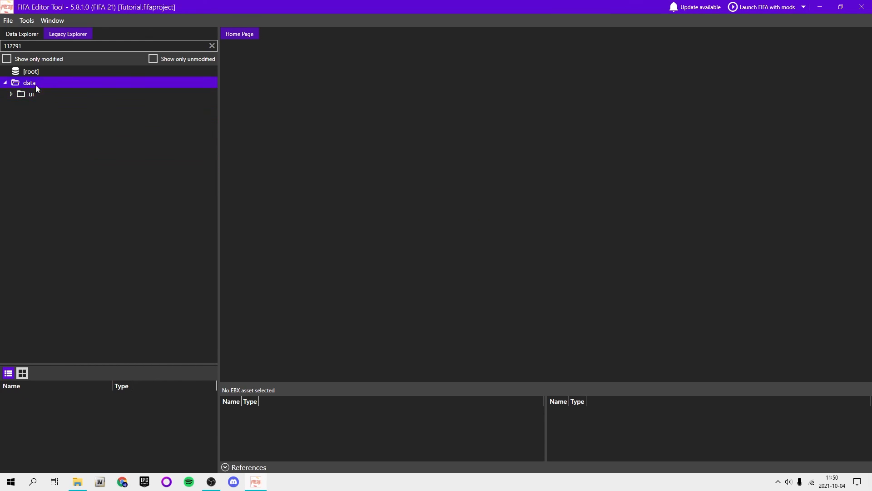
pyautogui.click(25, 34)
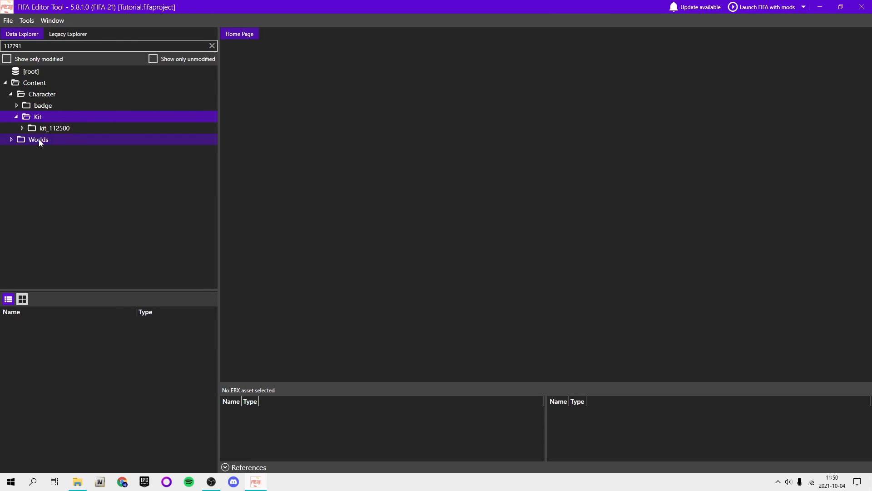
pyautogui.doubleClick(40, 130)
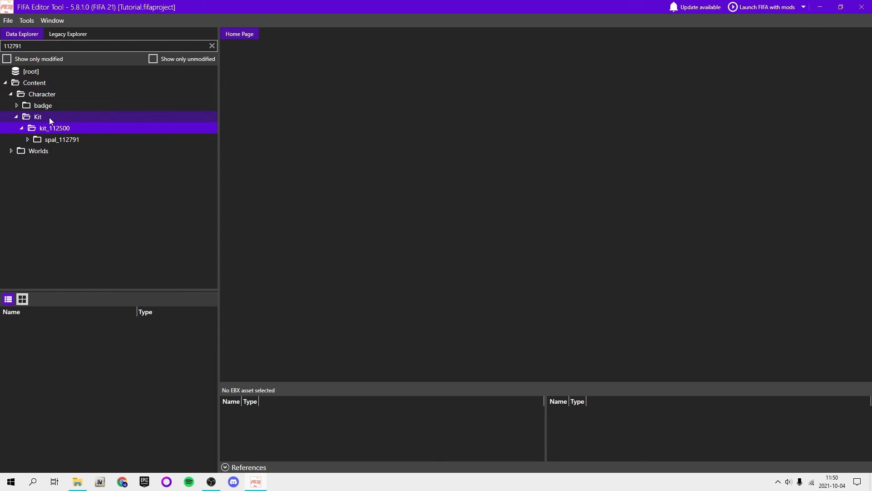
pyautogui.doubleClick(53, 140)
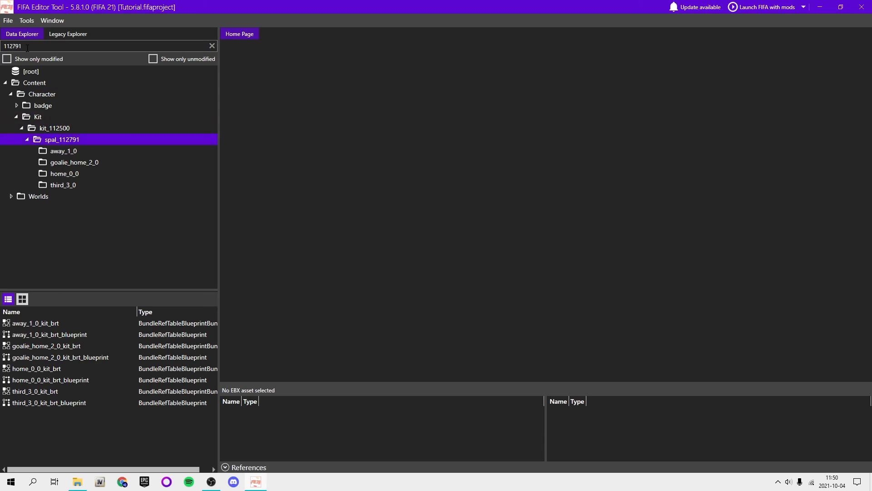
pyautogui.click(25, 49)
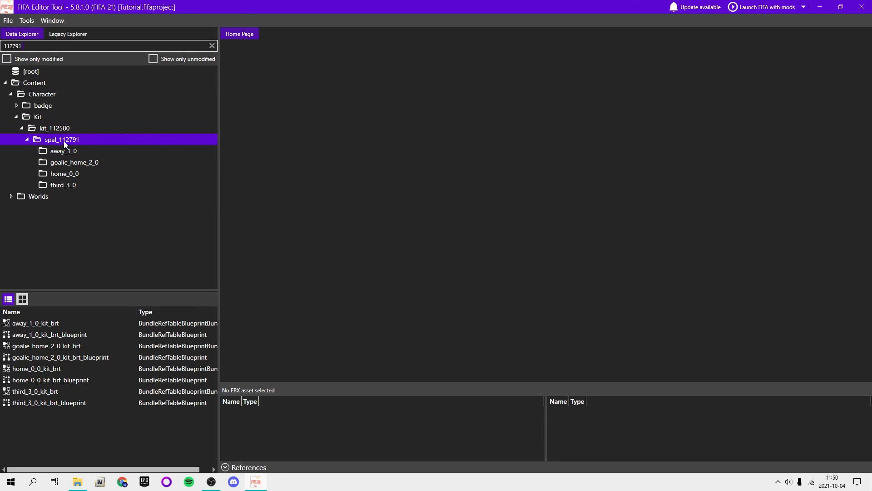
pyautogui.click(59, 175)
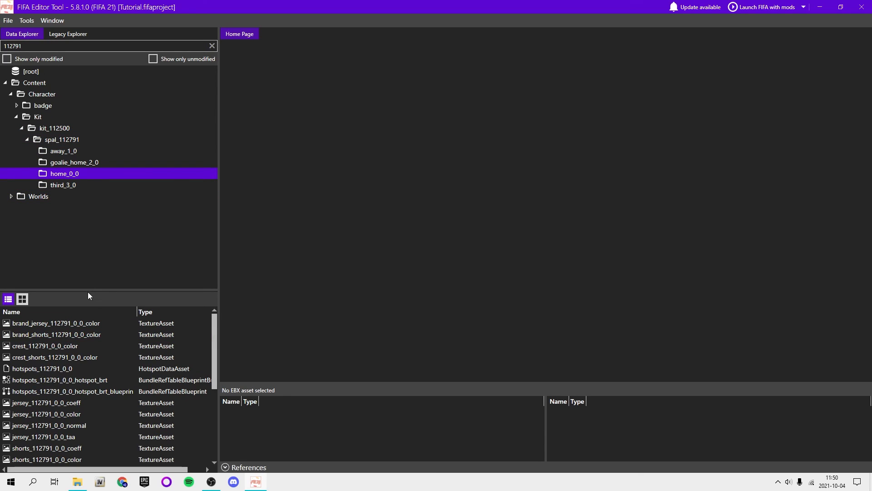
pyautogui.moveTo(88, 291); pyautogui.dragTo(106, 212)
# - Open the home kit's brand and crest color textures for both the jersey and the shorts
pyautogui.doubleClick(80, 246)
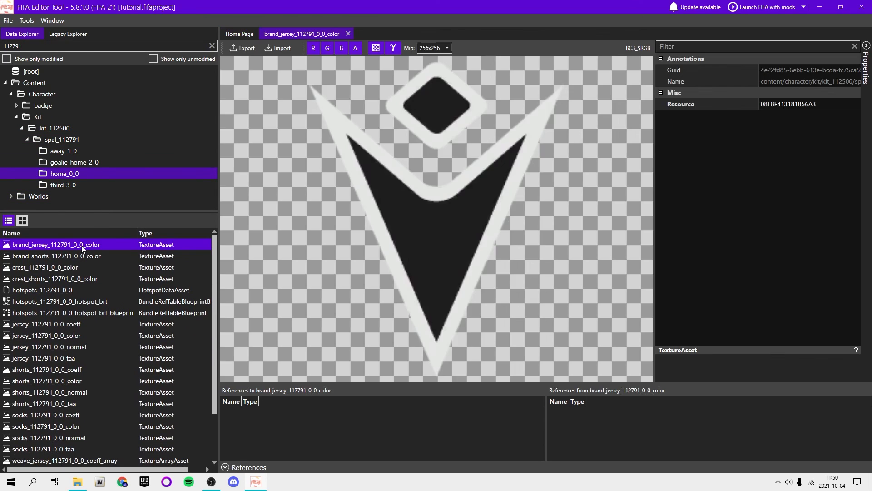
pyautogui.doubleClick(74, 257)
pyautogui.doubleClick(68, 268)
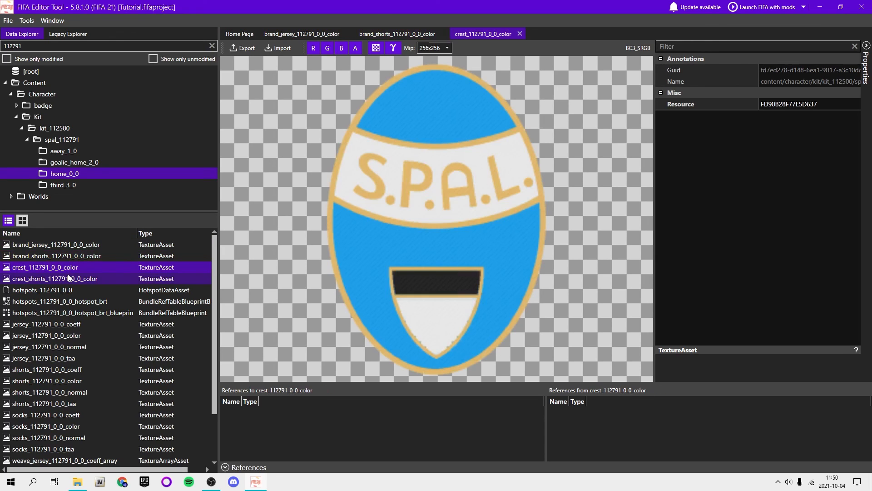
pyautogui.doubleClick(68, 278)
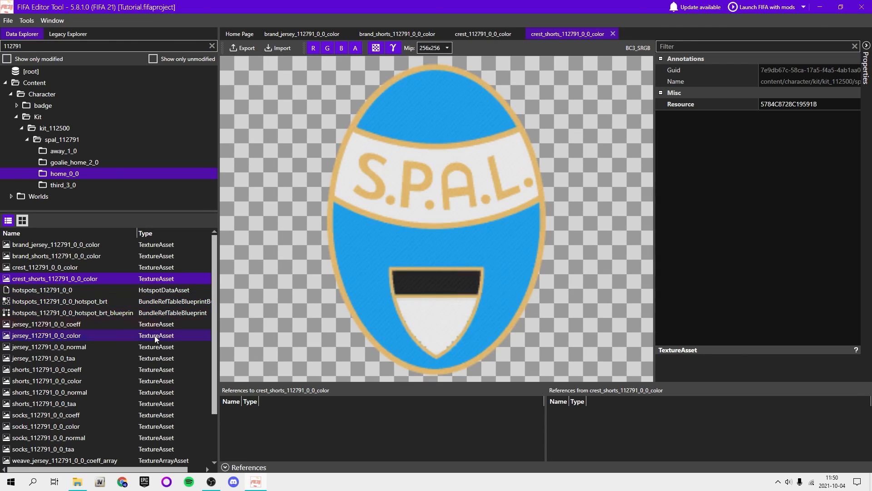
pyautogui.scroll(-2, 157, 345)
pyautogui.scroll(2, 156, 346)
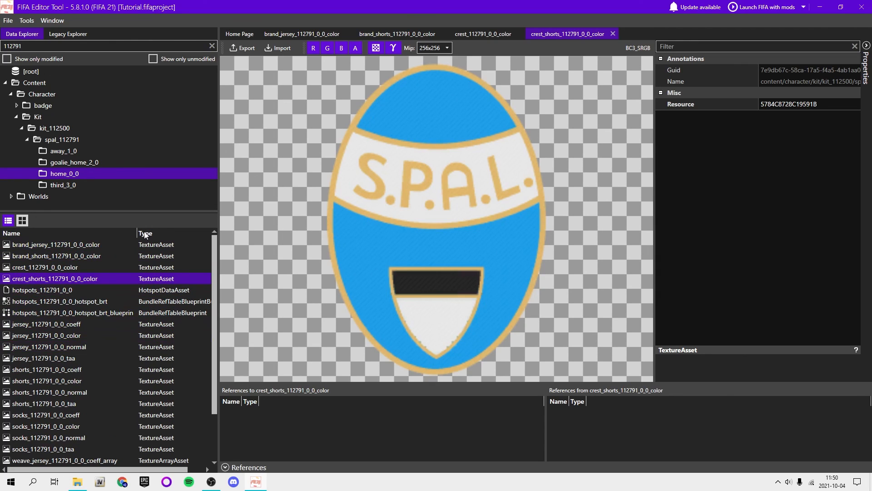
# - Open the home jersey's coeff, color, normal and taa textures
pyautogui.doubleClick(93, 325)
pyautogui.doubleClick(93, 334)
pyautogui.doubleClick(89, 346)
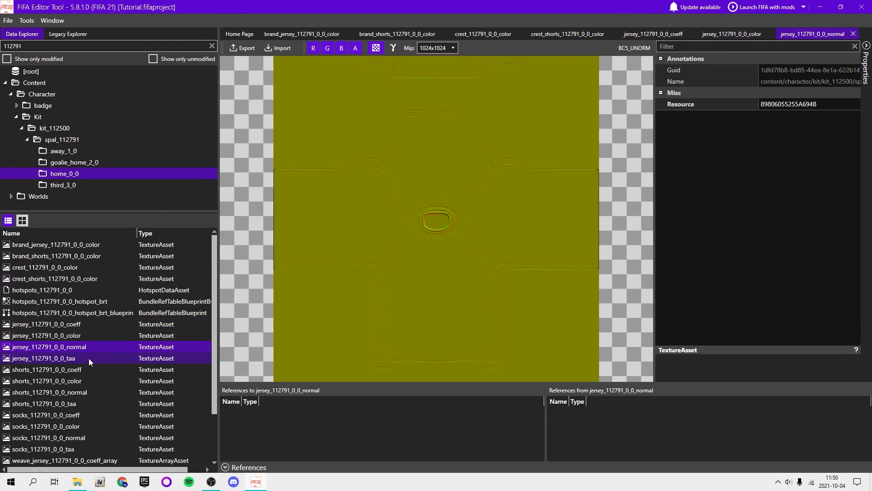
pyautogui.doubleClick(88, 358)
# - Open the home shorts' coeff, color, normal and taa textures
pyautogui.doubleClick(88, 371)
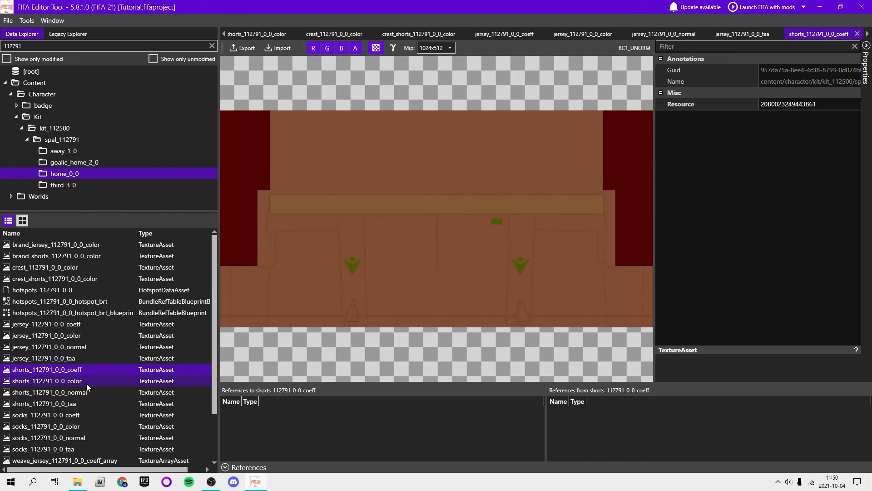
pyautogui.doubleClick(86, 382)
pyautogui.doubleClick(87, 392)
pyautogui.doubleClick(86, 404)
# - Open the home socks' coeff, color, normal and taa textures
pyautogui.click(83, 416)
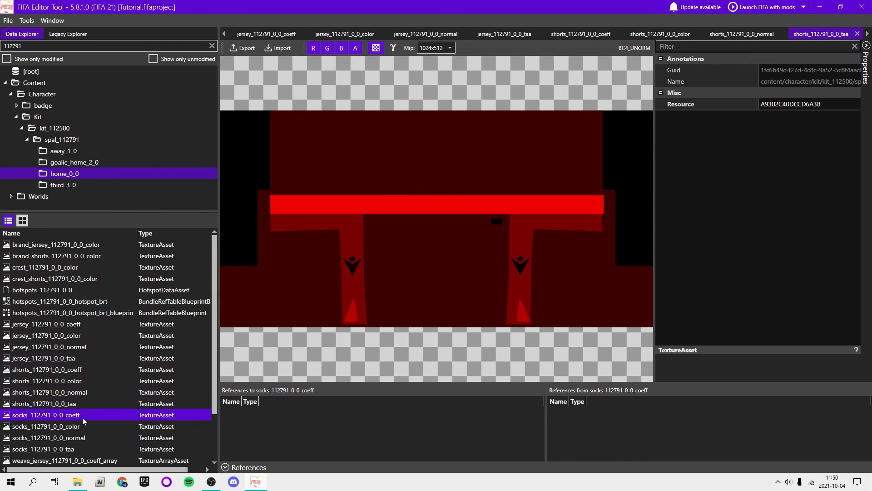
pyautogui.doubleClick(83, 415)
pyautogui.doubleClick(82, 427)
pyautogui.doubleClick(78, 438)
pyautogui.doubleClick(75, 449)
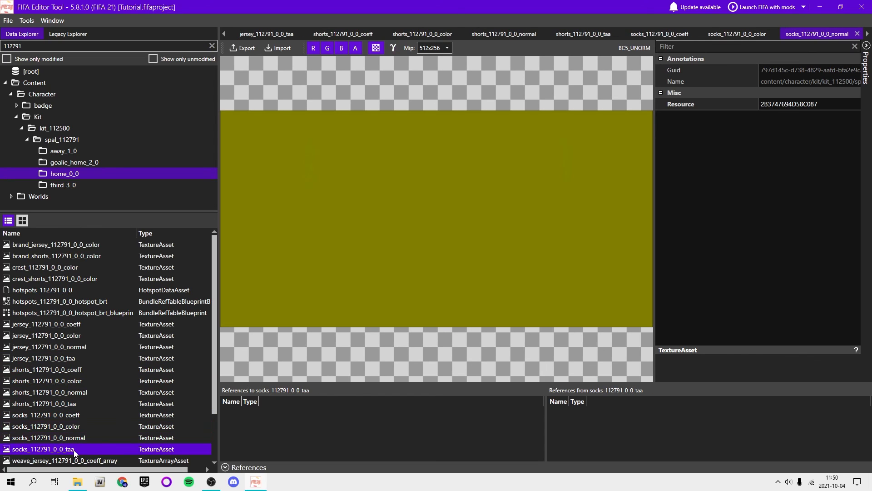
# - Replace the home kit's jersey and shorts brand color textures with blank.png from the kit folder
pyautogui.click(224, 33)
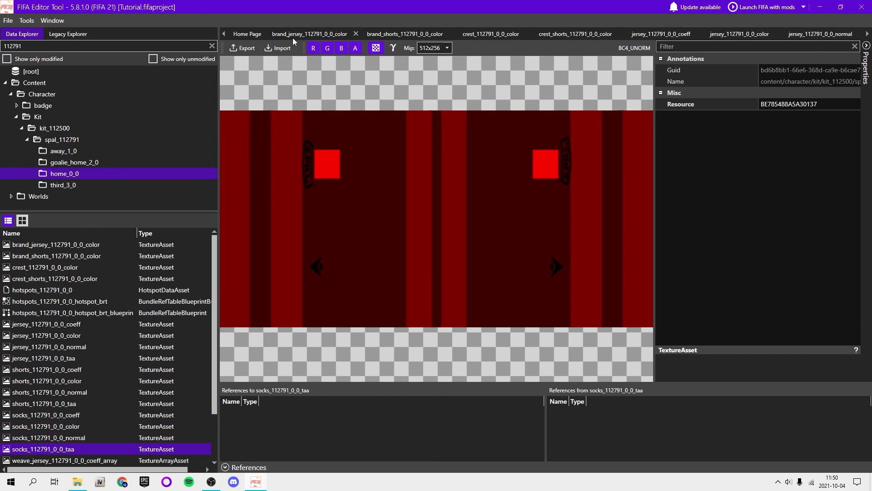
pyautogui.click(292, 35)
pyautogui.click(283, 48)
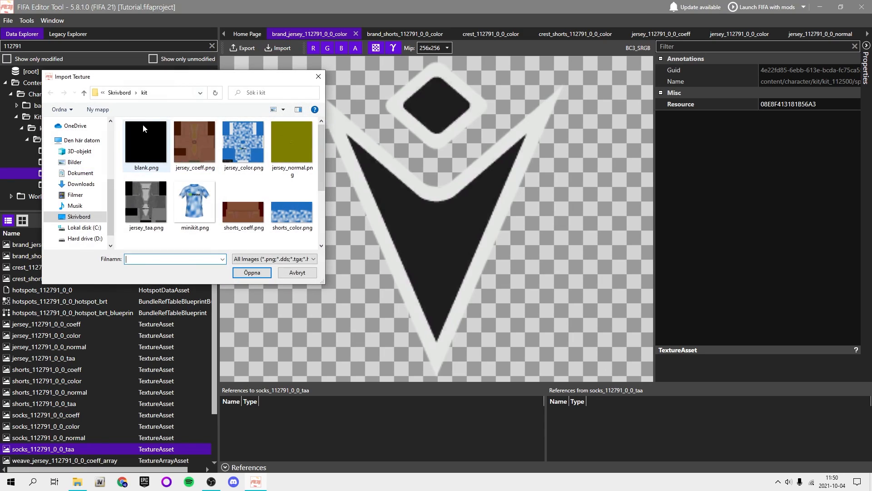
pyautogui.doubleClick(145, 131)
pyautogui.click(405, 34)
pyautogui.click(278, 47)
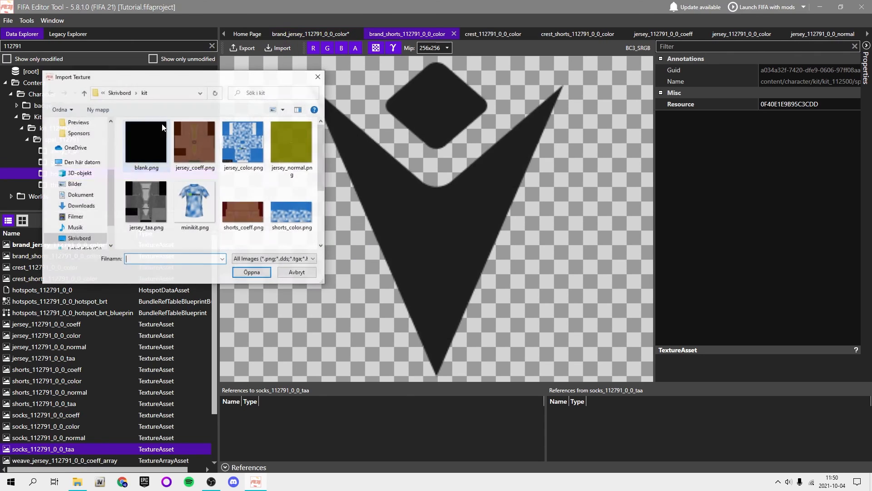
pyautogui.doubleClick(159, 127)
# - Replace the home kit's jersey and shorts crest color textures with blank.png
pyautogui.click(477, 35)
pyautogui.click(281, 48)
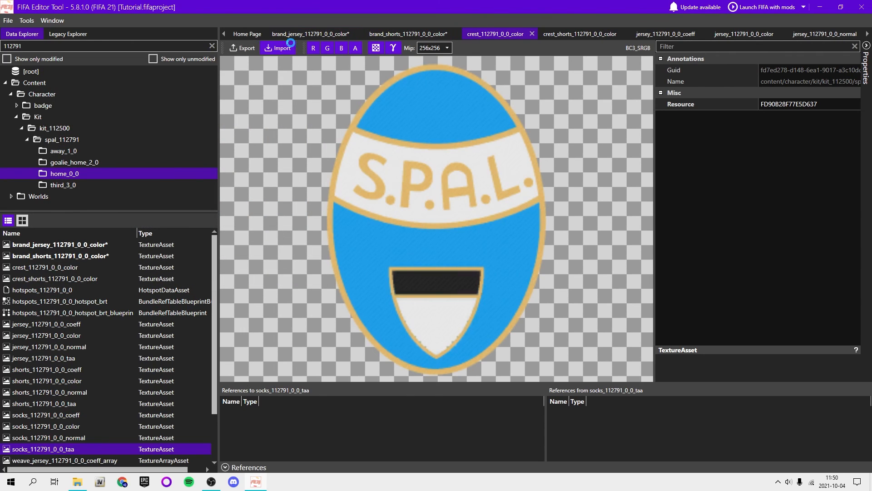
pyautogui.doubleClick(146, 136)
pyautogui.click(580, 34)
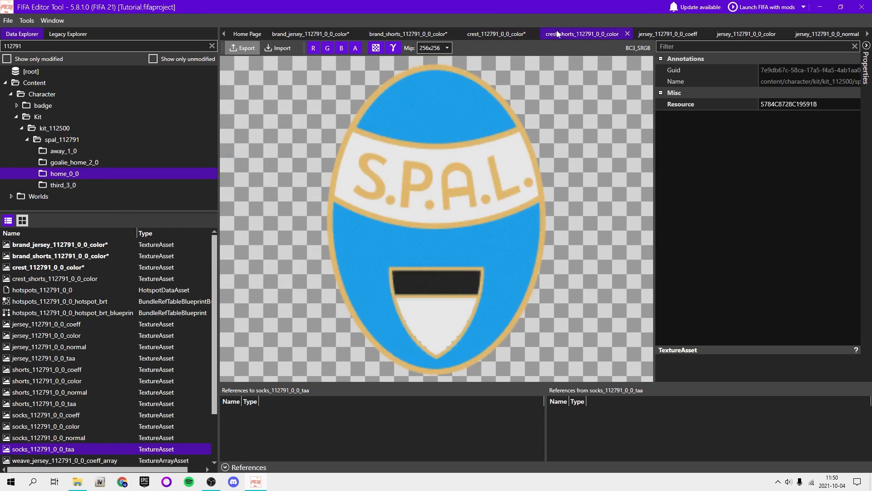
pyautogui.click(269, 48)
pyautogui.doubleClick(157, 129)
# - Import jersey_coeff.png and jersey_color.png into the home jersey's coeff and color textures
pyautogui.click(665, 34)
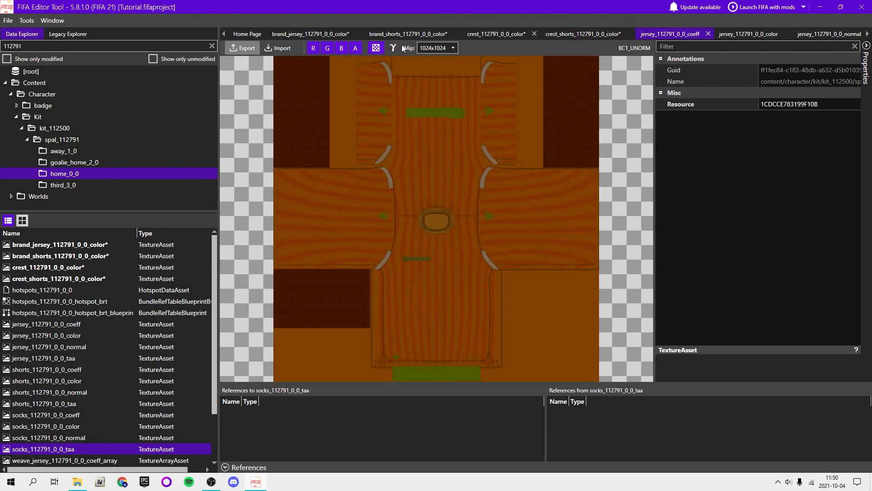
pyautogui.click(279, 48)
pyautogui.doubleClick(211, 141)
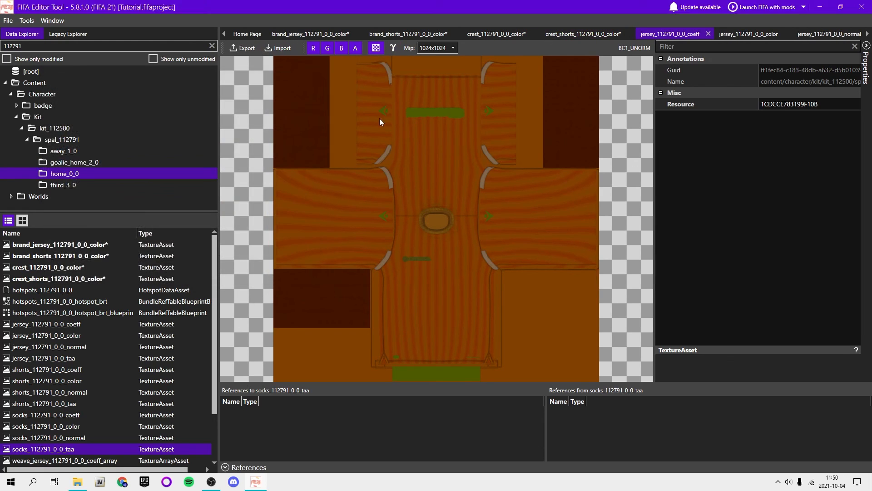
pyautogui.click(732, 35)
pyautogui.click(295, 47)
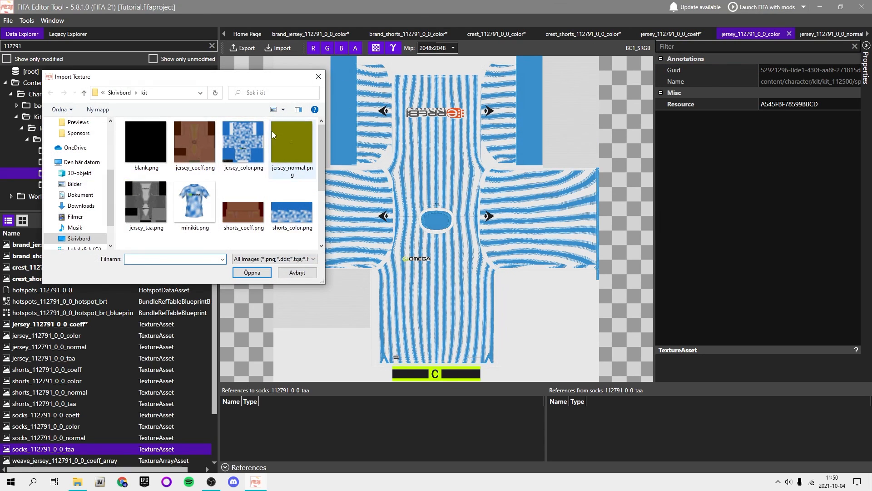
pyautogui.doubleClick(253, 132)
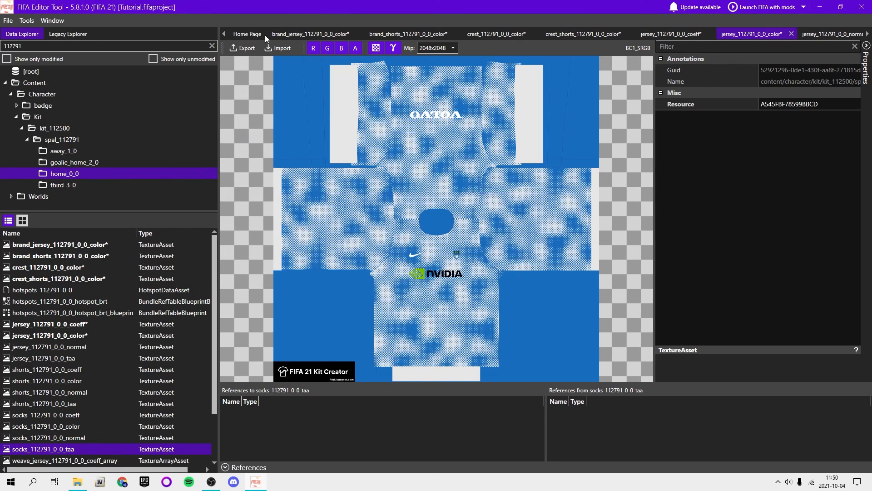
# - Compare the blanked jersey brand texture with the jersey color, socks coeff and shorts color textures to check where the logos sit
pyautogui.click(290, 35)
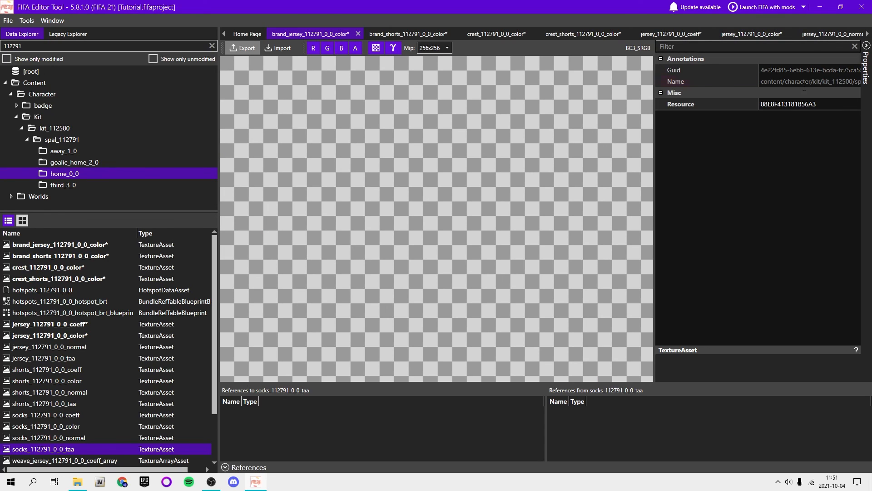
pyautogui.click(752, 34)
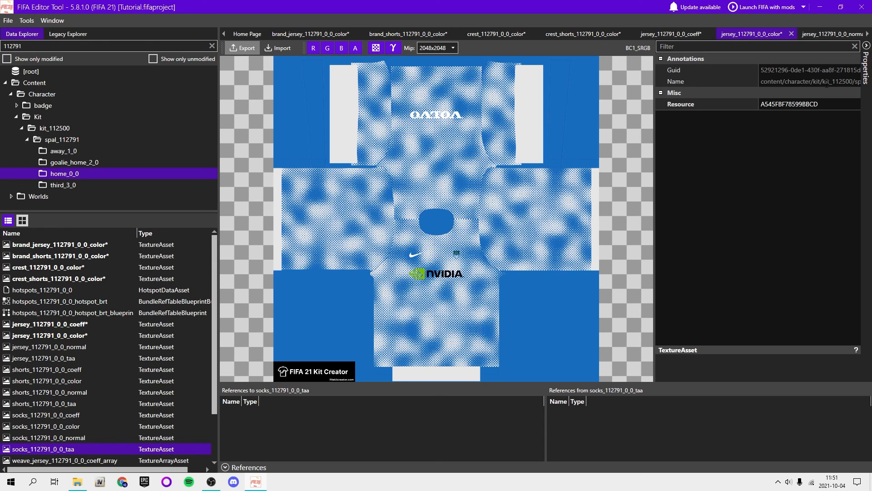
pyautogui.click(867, 34)
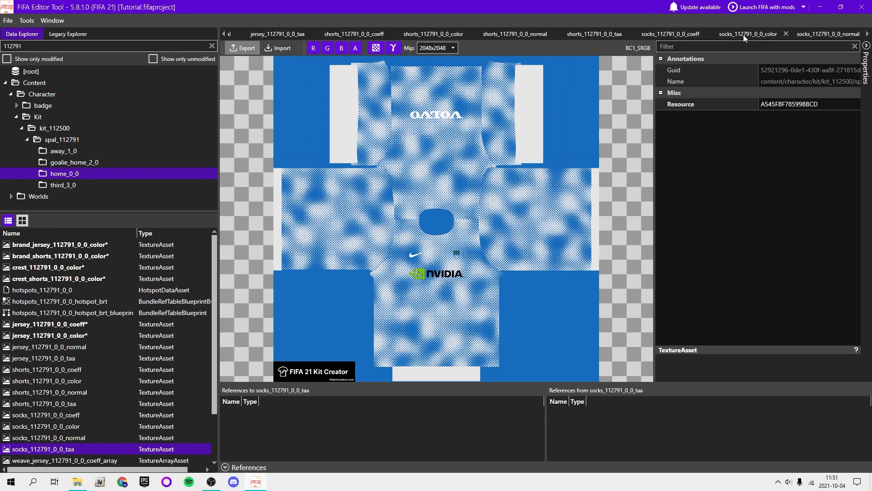
pyautogui.click(670, 36)
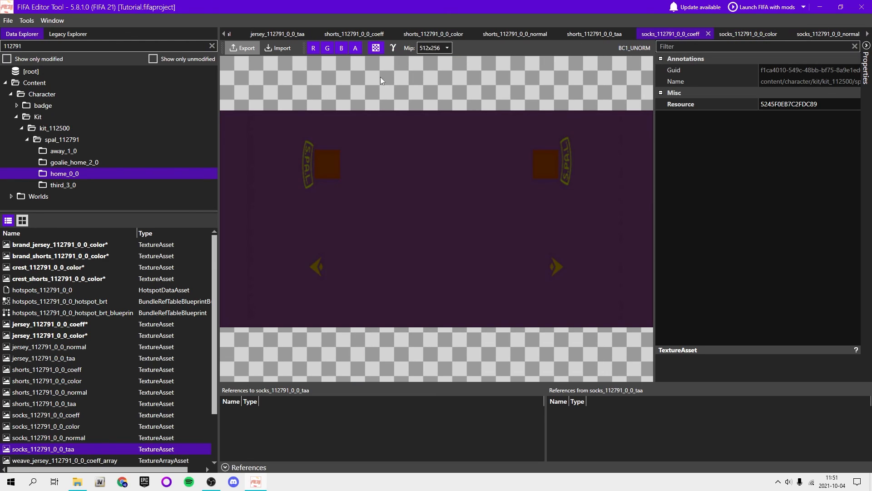
pyautogui.click(429, 36)
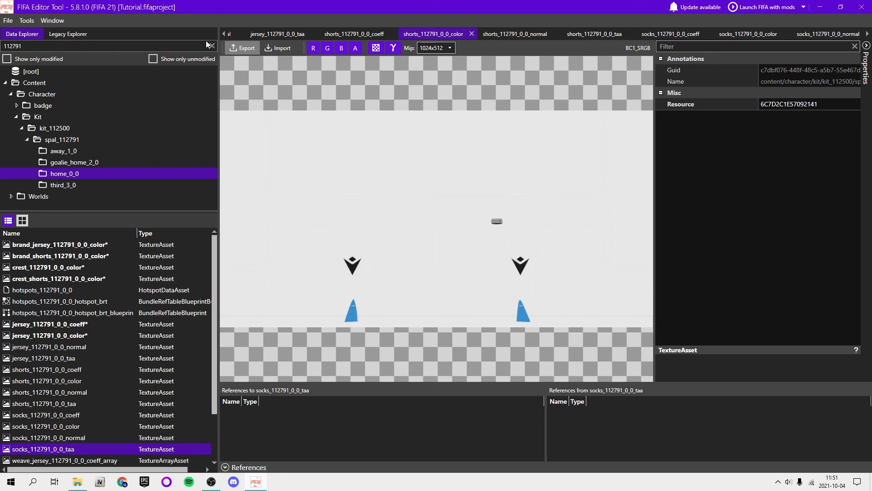
pyautogui.click(224, 34)
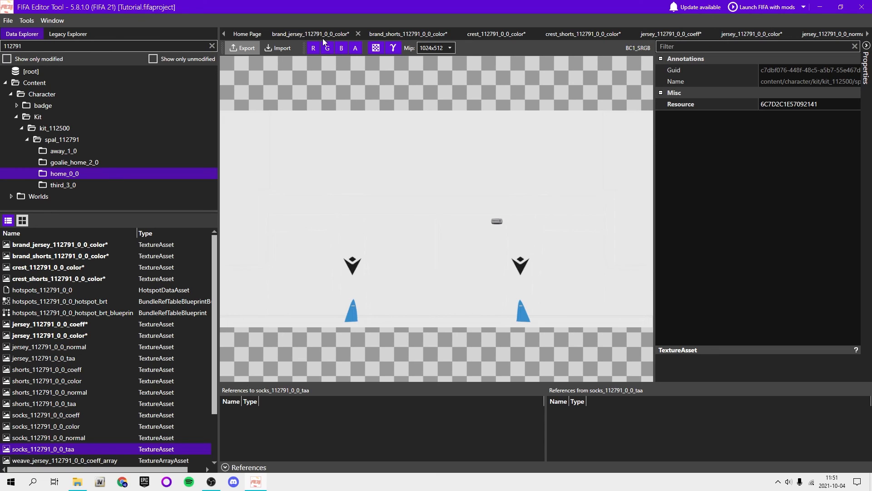
pyautogui.click(293, 35)
pyautogui.click(763, 35)
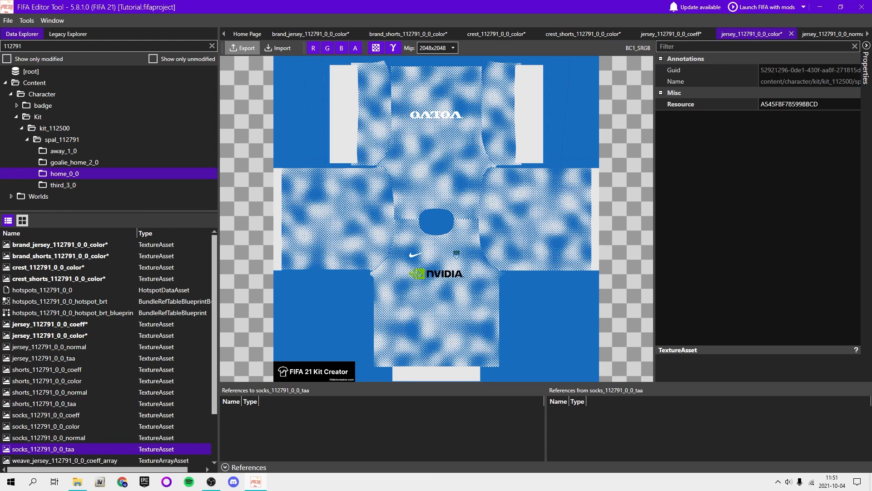
# - Import jersey_normal.png and jersey_taa.png into the home jersey's normal and taa textures
pyautogui.click(821, 34)
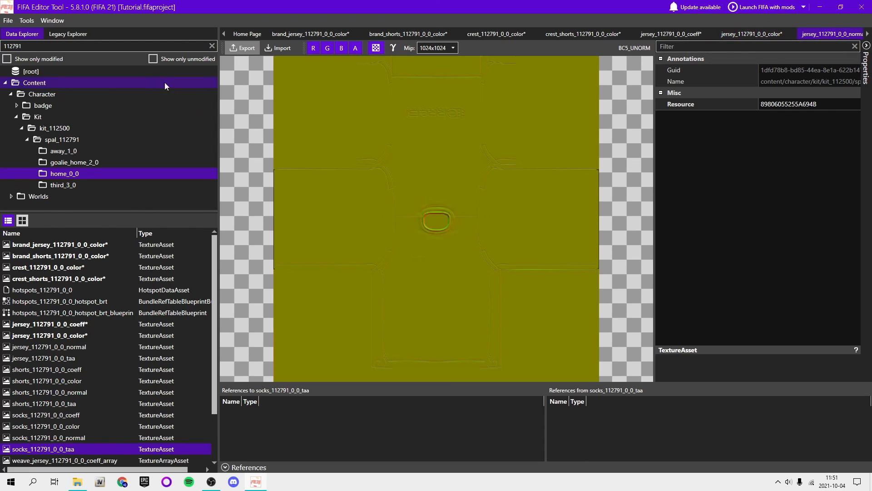
pyautogui.click(278, 48)
pyautogui.doubleClick(293, 146)
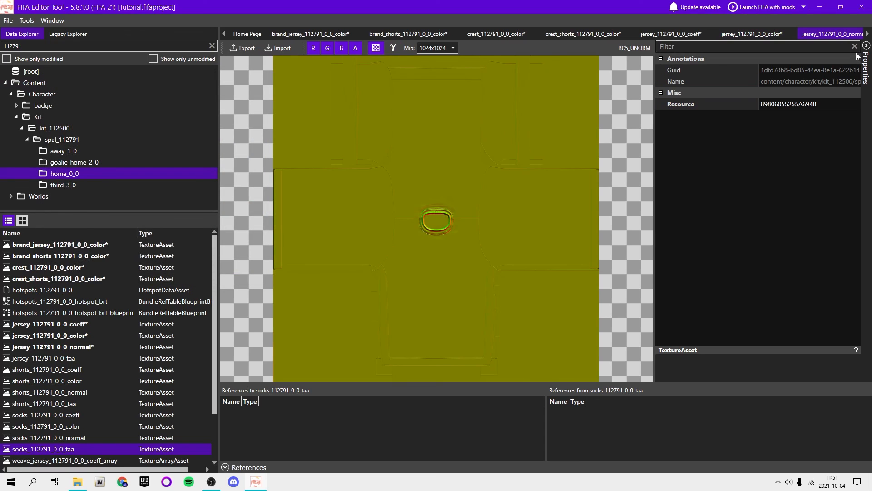
pyautogui.click(868, 34)
pyautogui.click(291, 35)
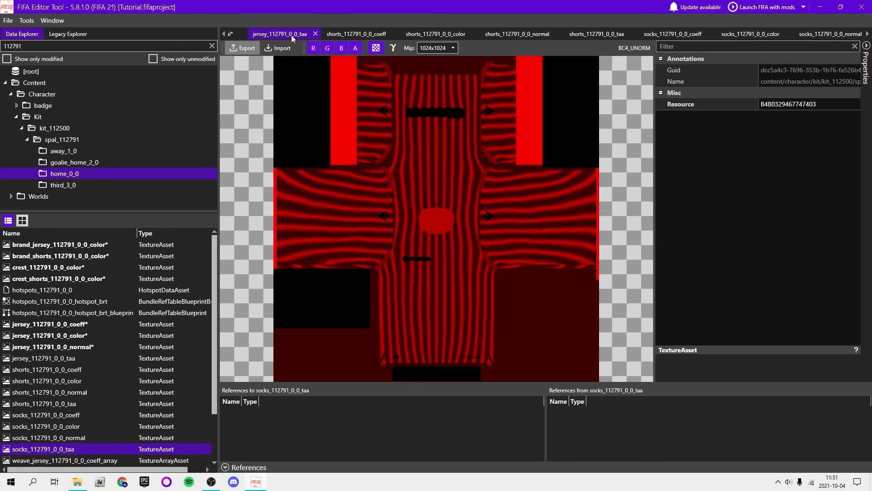
pyautogui.click(278, 48)
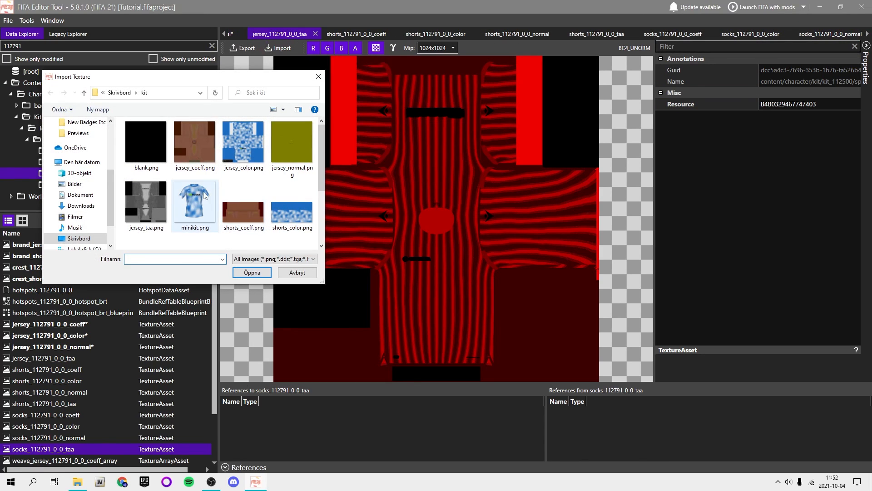
pyautogui.doubleClick(145, 191)
# - Import shorts_coeff.png and shorts_color.png into the home shorts' coeff and color textures
pyautogui.click(364, 34)
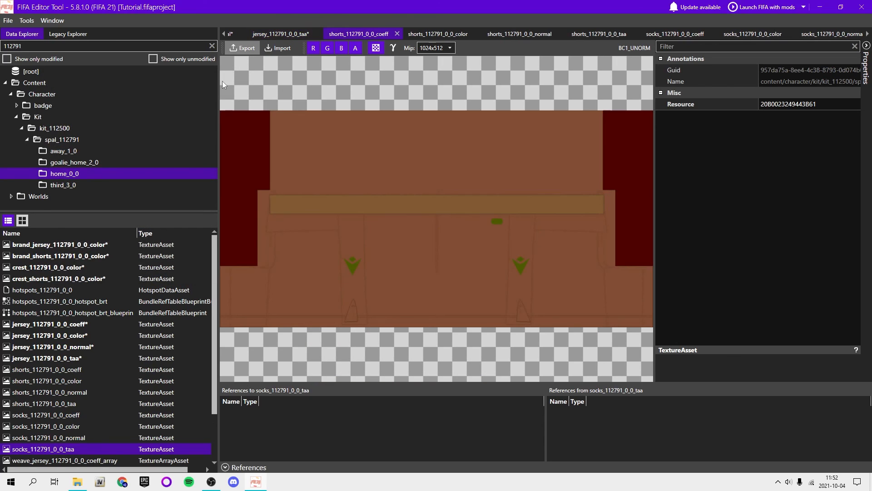
pyautogui.click(277, 48)
pyautogui.doubleClick(242, 205)
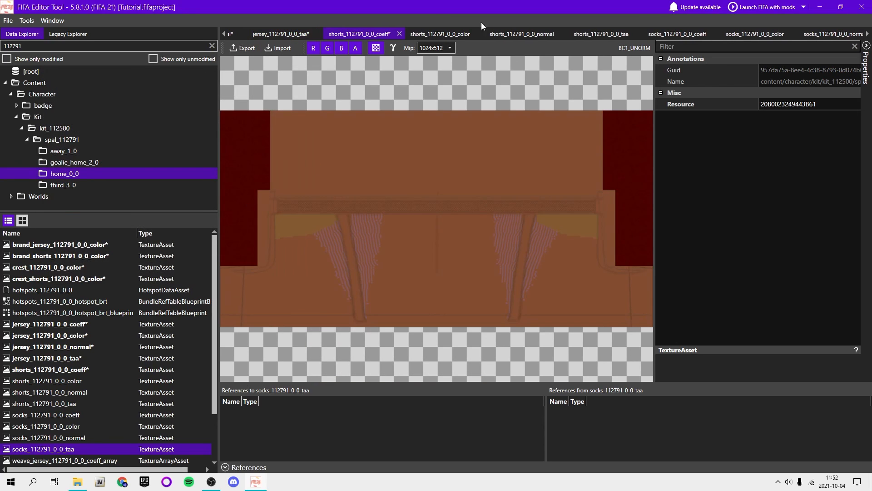
pyautogui.click(440, 34)
pyautogui.click(277, 48)
pyautogui.doubleClick(291, 207)
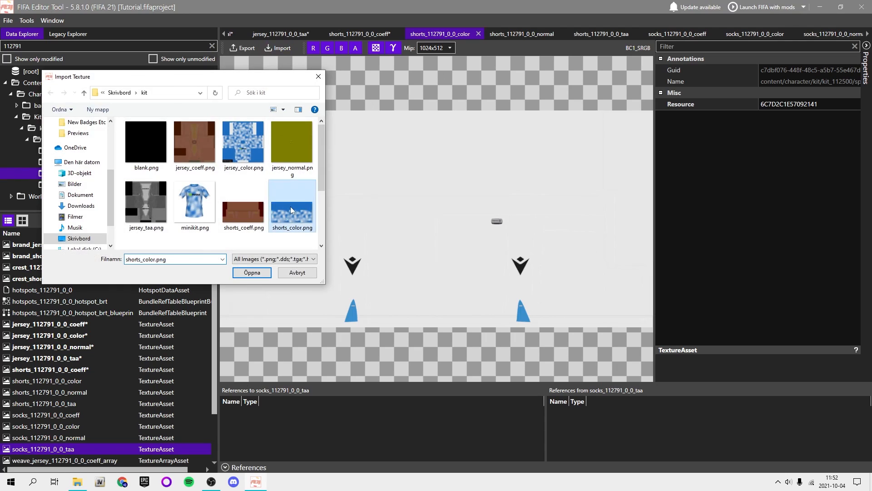
# - Import shorts_normal.png and shorts_taa.png into the home shorts' normal and taa textures, enlarging the file dialog to show all images
pyautogui.click(524, 34)
pyautogui.click(278, 48)
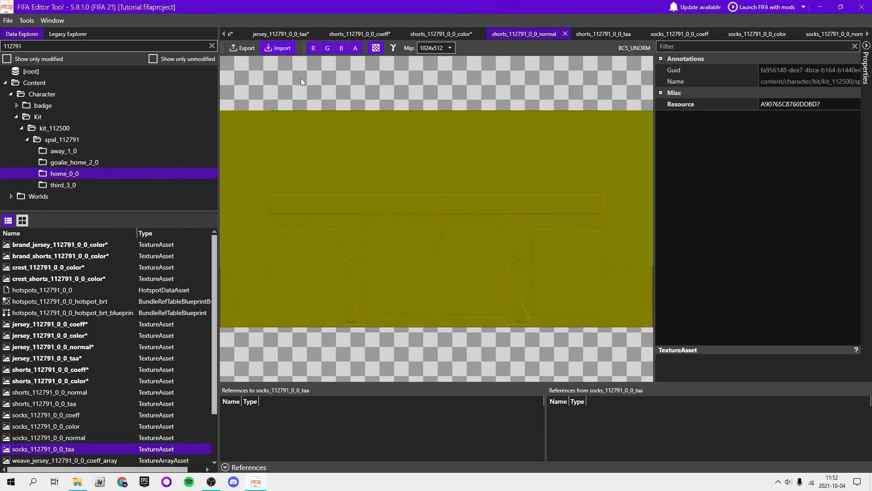
pyautogui.moveTo(325, 284); pyautogui.dragTo(337, 392)
pyautogui.doubleClick(147, 268)
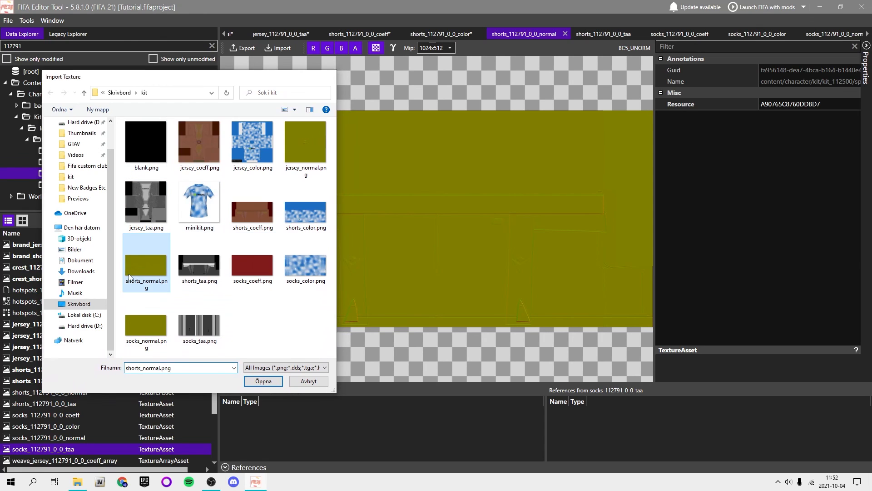
pyautogui.click(585, 35)
pyautogui.click(278, 48)
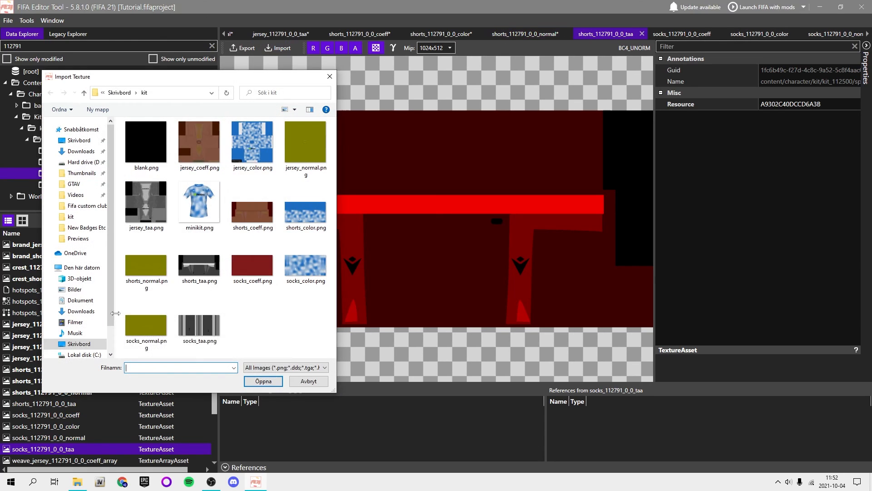
pyautogui.doubleClick(203, 279)
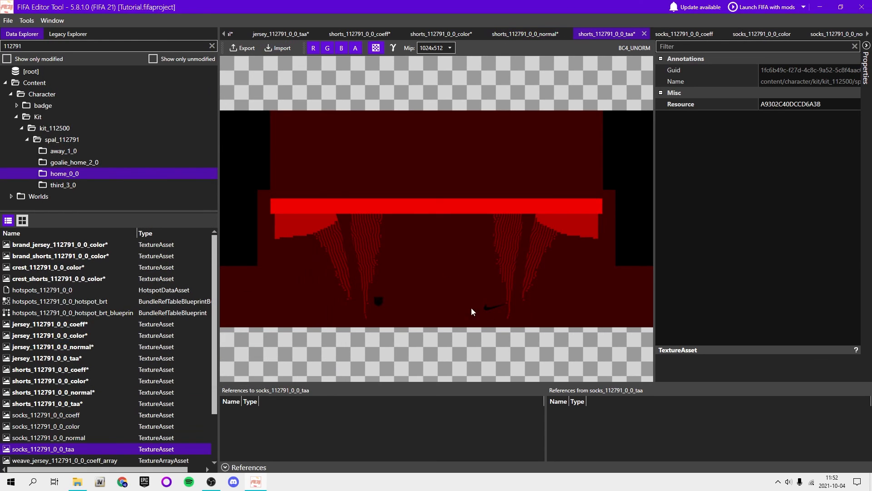
# - Import socks_coeff.png and socks_color.png into the home socks' coeff and color textures
pyautogui.click(684, 34)
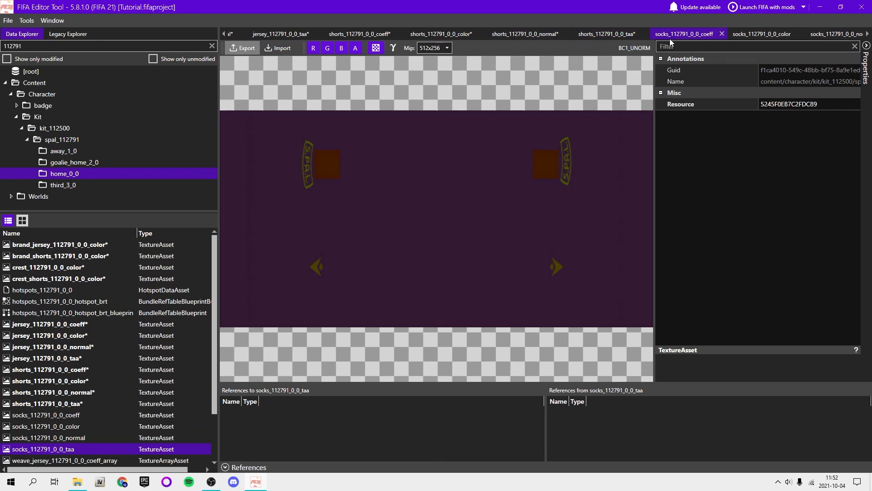
pyautogui.click(277, 48)
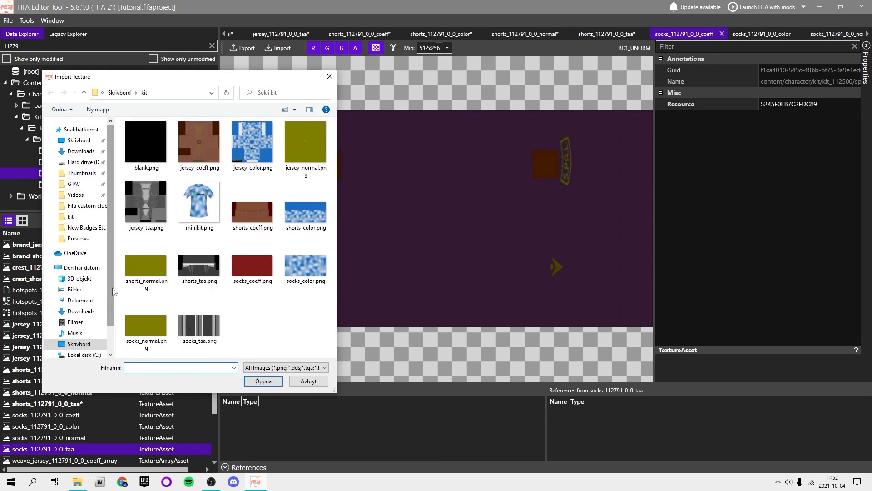
pyautogui.doubleClick(238, 267)
pyautogui.click(762, 34)
pyautogui.click(277, 48)
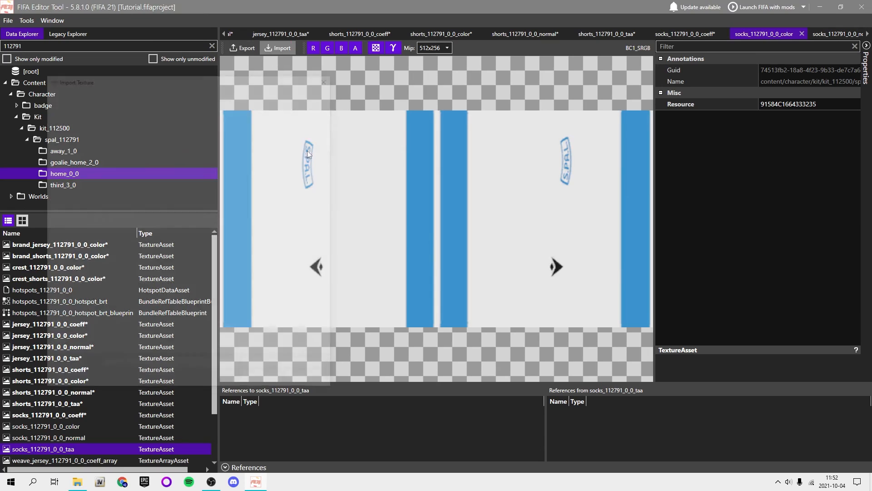
pyautogui.doubleClick(312, 279)
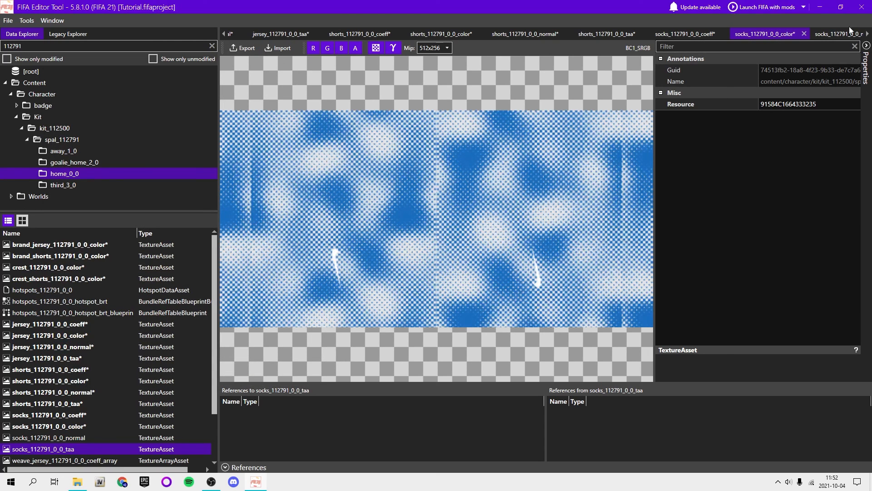
# - Import socks_normal.png and socks_taa.png into the home socks' normal and taa textures
pyautogui.click(868, 34)
pyautogui.click(745, 34)
pyautogui.click(278, 48)
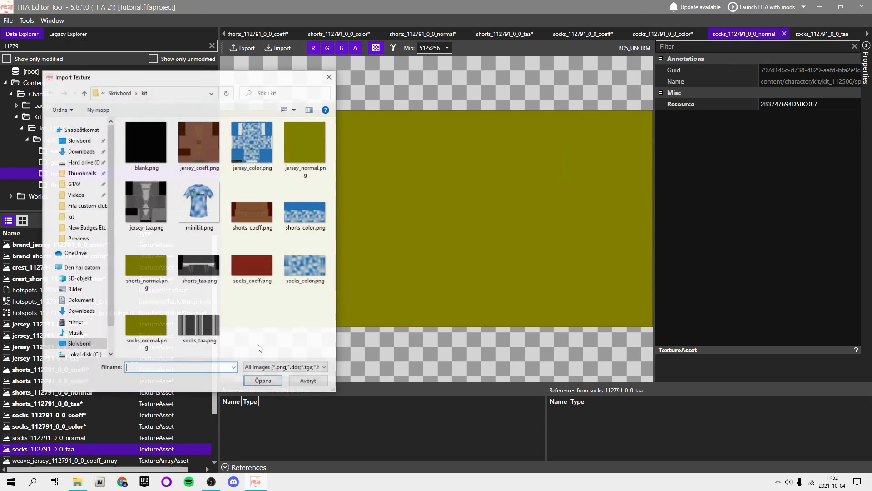
pyautogui.doubleClick(145, 330)
pyautogui.click(822, 33)
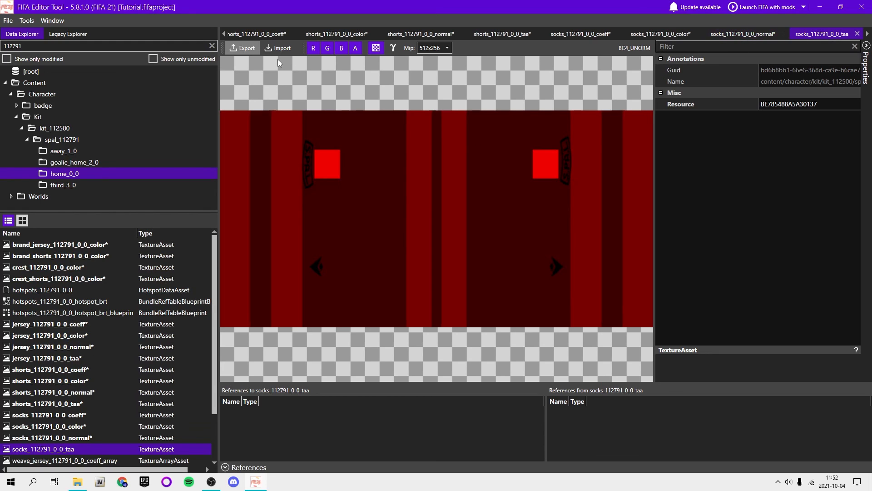
pyautogui.click(279, 51)
pyautogui.doubleClick(200, 316)
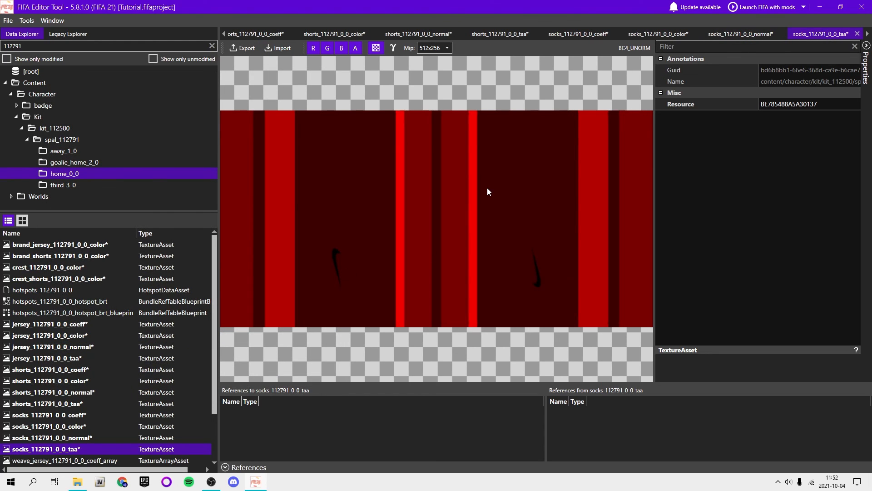
# - Save the project and close all the open texture documents
pyautogui.hotkey('ctrl', 's')
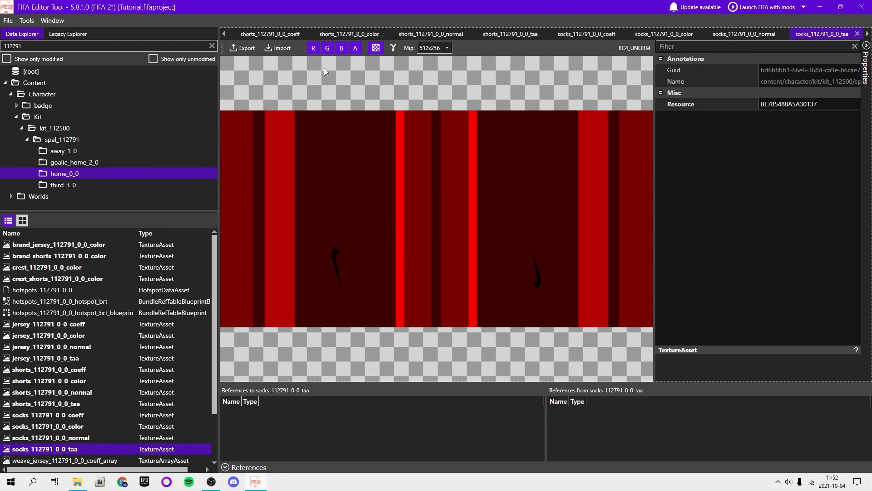
pyautogui.hotkey('ctrl', 'shift', 'w')
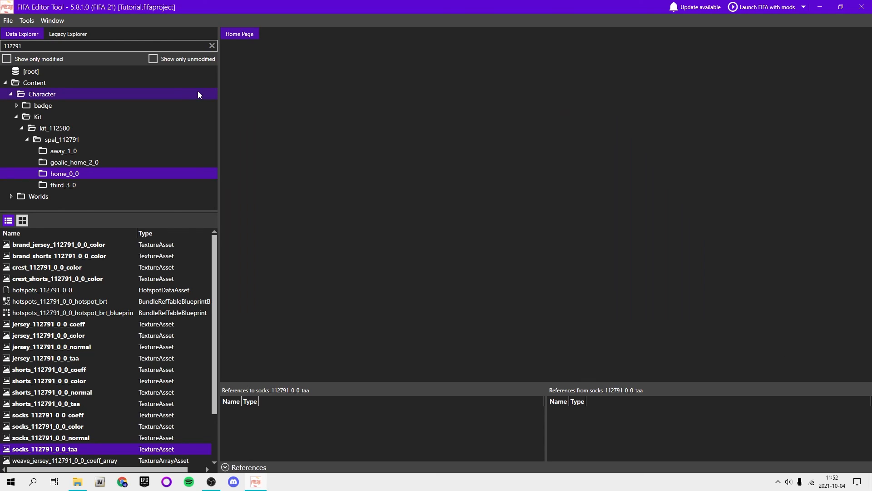
# - Review the contents of Spal's away_1_0, goalie_home_2_0 and third_3_0 kit folders
pyautogui.click(85, 152)
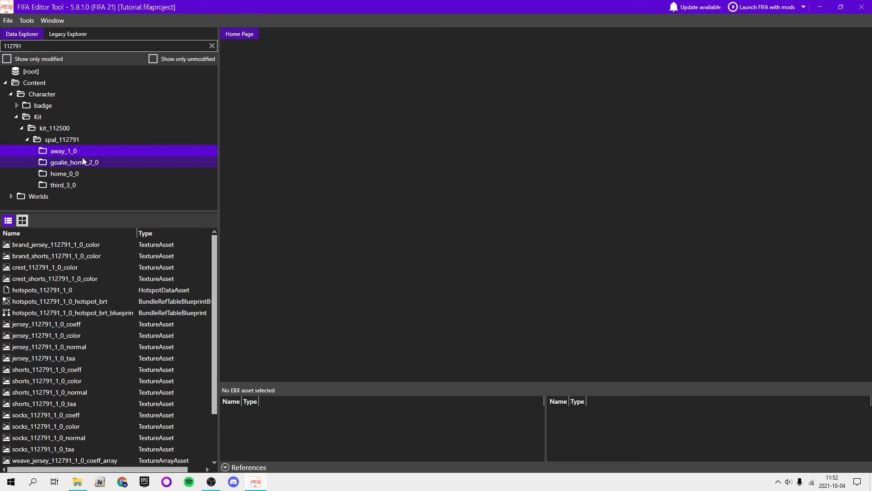
pyautogui.click(82, 162)
pyautogui.click(76, 185)
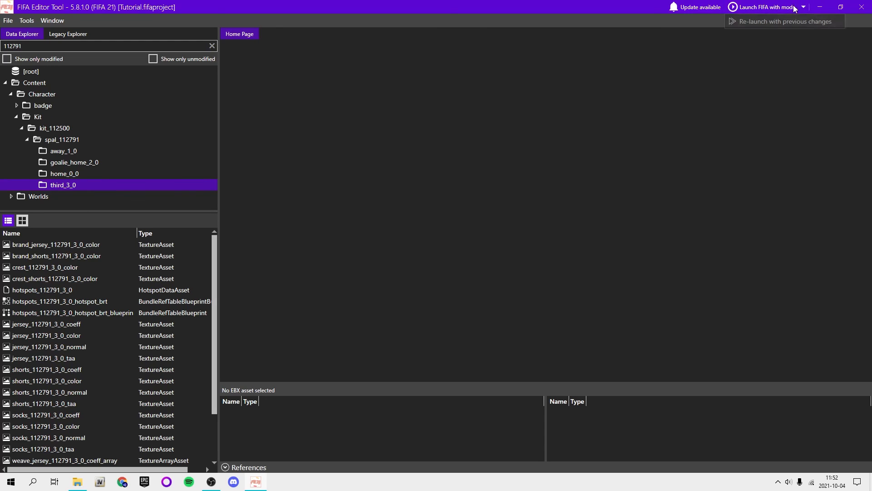
pyautogui.click(27, 21)
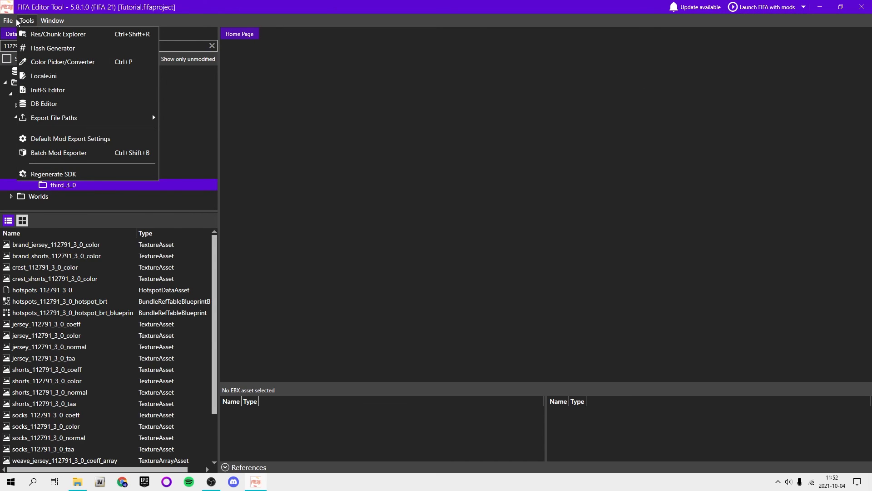
pyautogui.moveTo(3, 20)
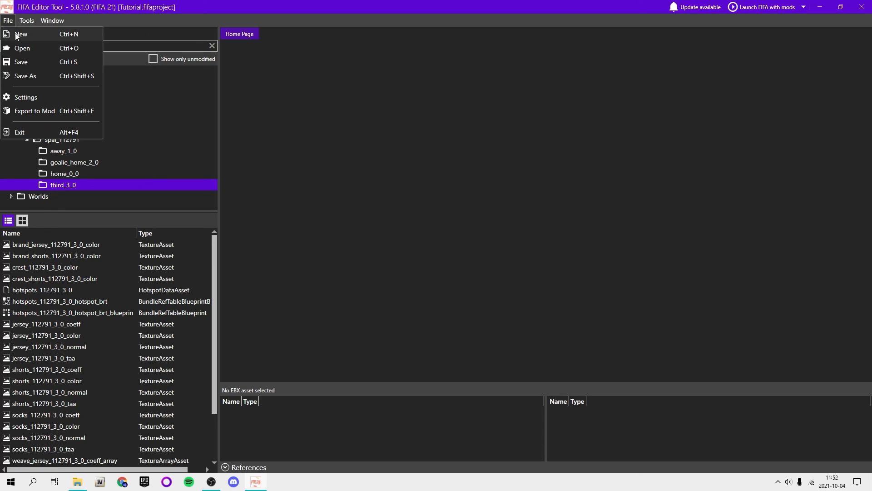
pyautogui.click(6, 22)
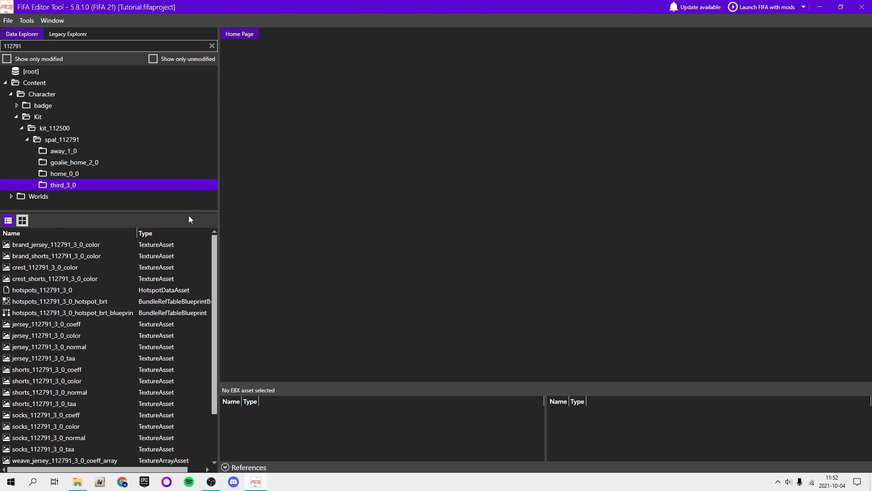
# - Enlarge the folder tree area and reopen the home_0_0 kit folder
pyautogui.moveTo(189, 213); pyautogui.dragTo(170, 309)
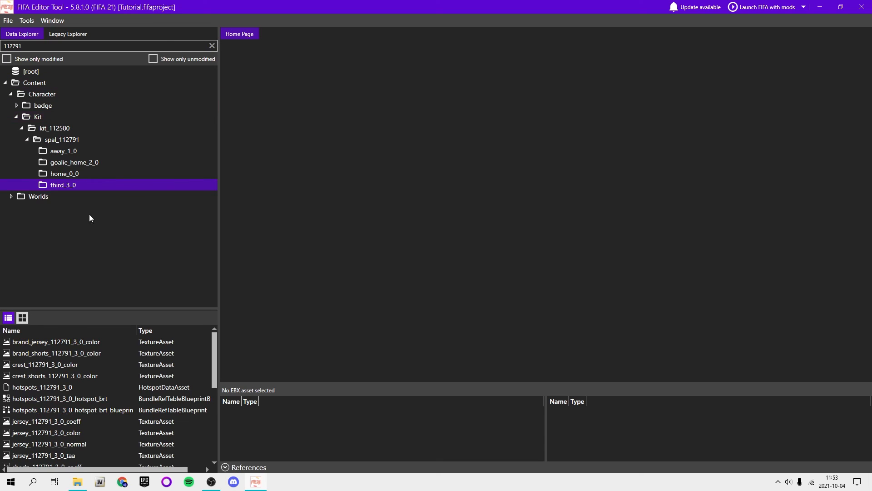
pyautogui.click(85, 174)
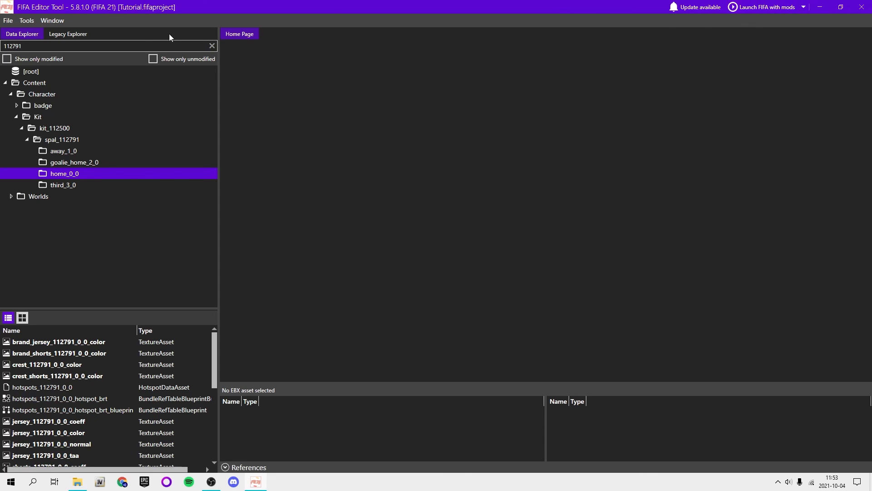
# - Start exporting the project as a mod titled Custom Club Tutorial and enter the author's name
pyautogui.click(8, 21)
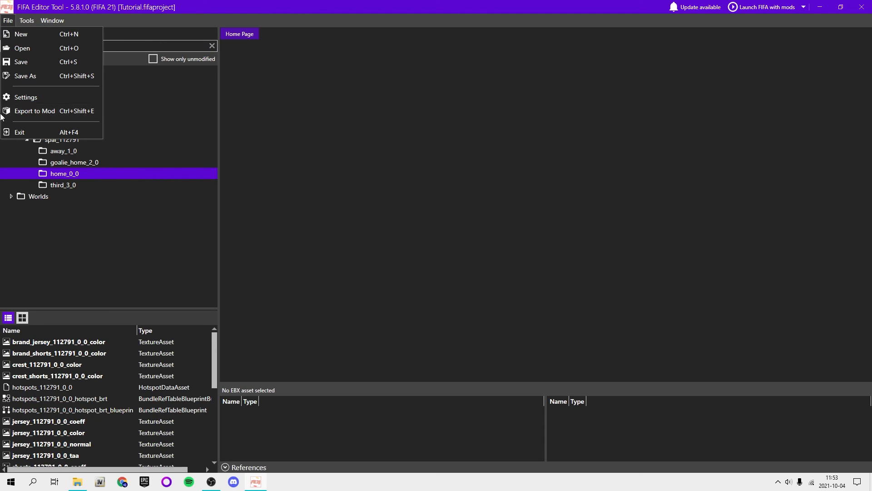
pyautogui.click(22, 114)
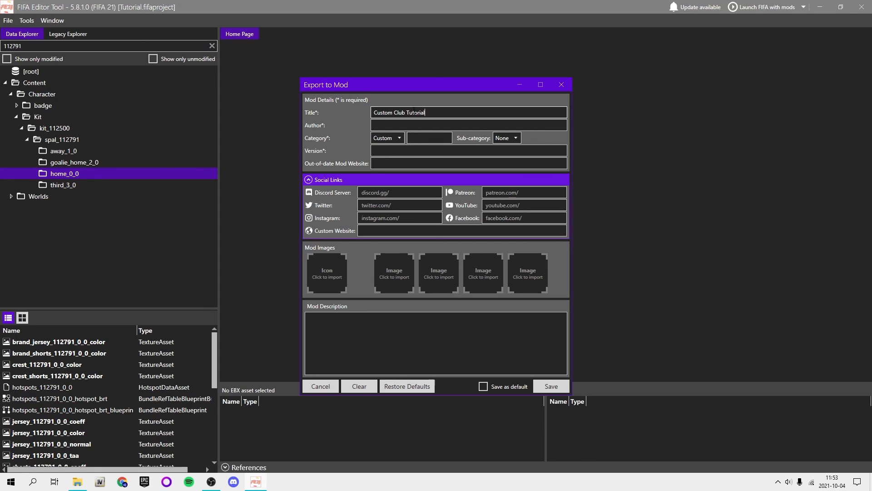
pyautogui.press('BackSpace')
pyautogui.click(387, 124)
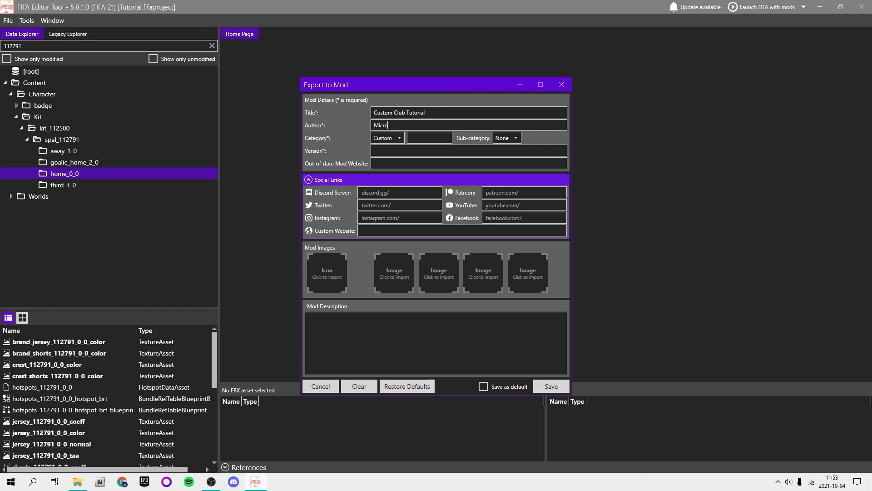
# - Try a custom mod category named Custom CLub
pyautogui.click(380, 136)
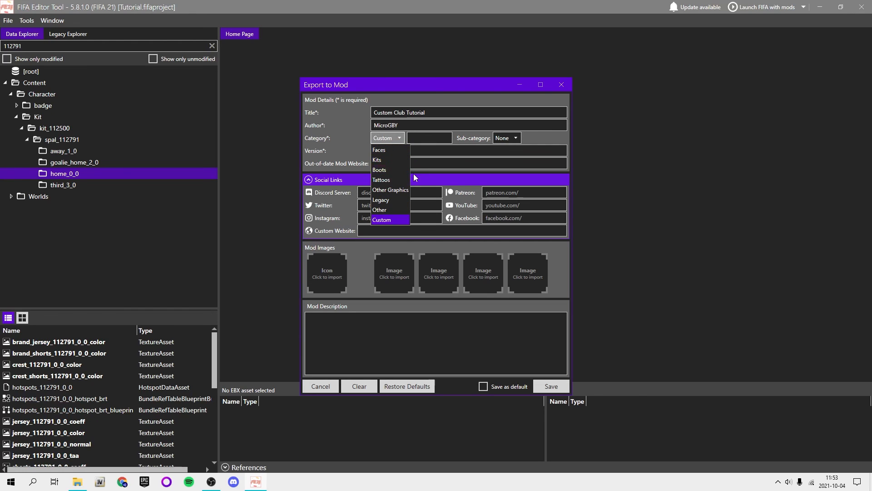
pyautogui.click(389, 160)
pyautogui.click(382, 142)
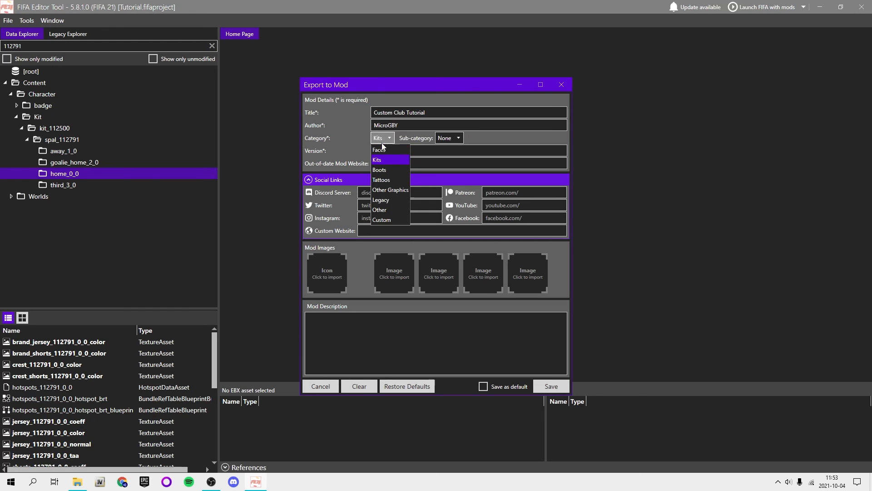
pyautogui.click(399, 133)
pyautogui.click(384, 138)
pyautogui.click(382, 220)
pyautogui.click(428, 136)
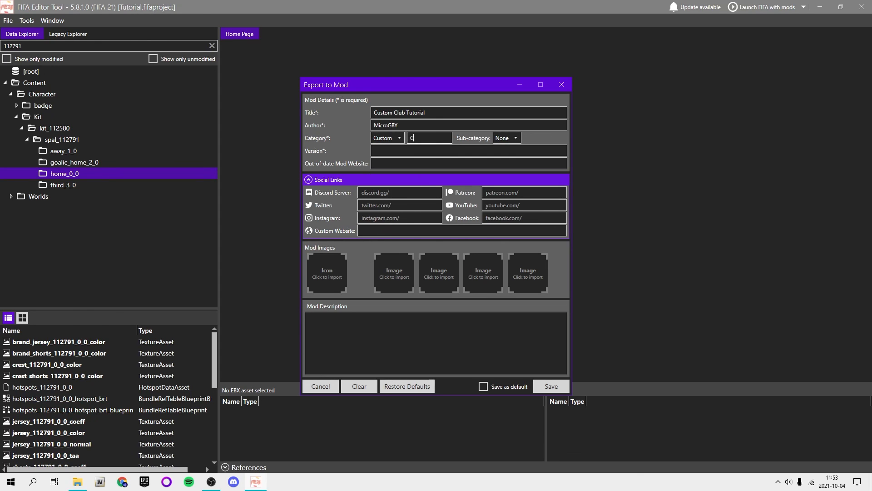
pyautogui.write('Custom CLub')
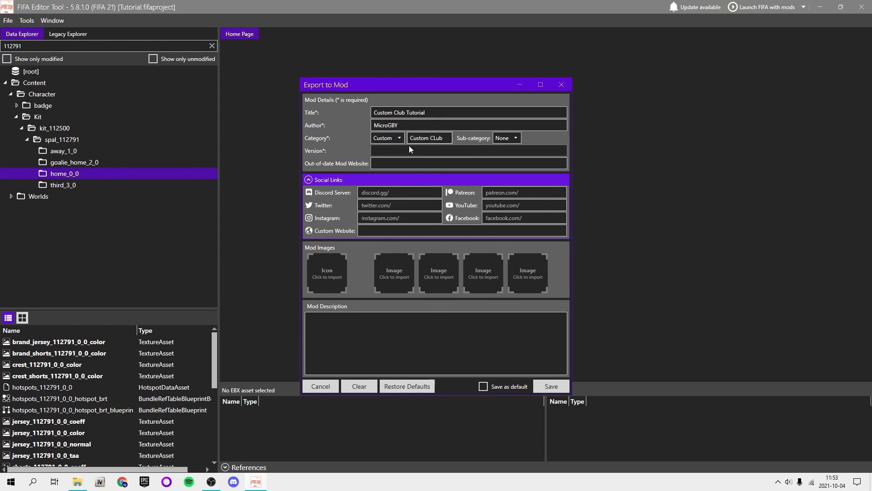
# - Set the mod's category to Kits with sub-category None, and its version to 1.0
pyautogui.click(395, 138)
pyautogui.click(388, 164)
pyautogui.click(450, 138)
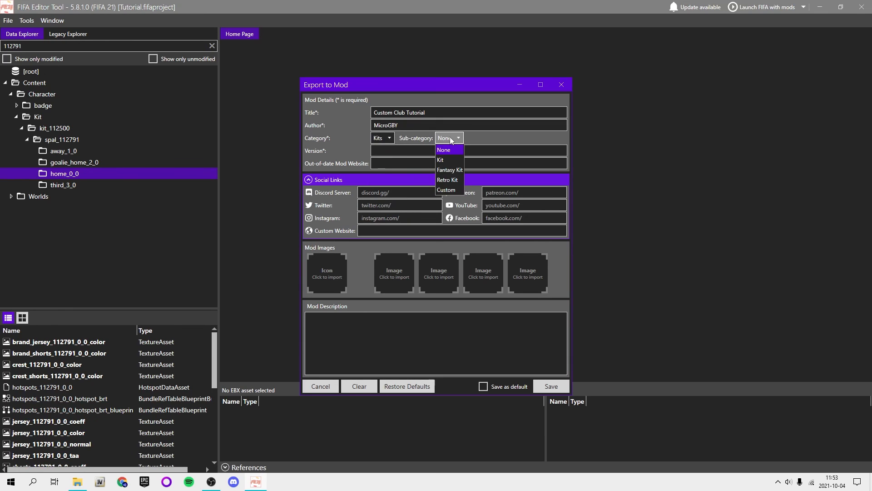
pyautogui.click(448, 140)
pyautogui.click(457, 140)
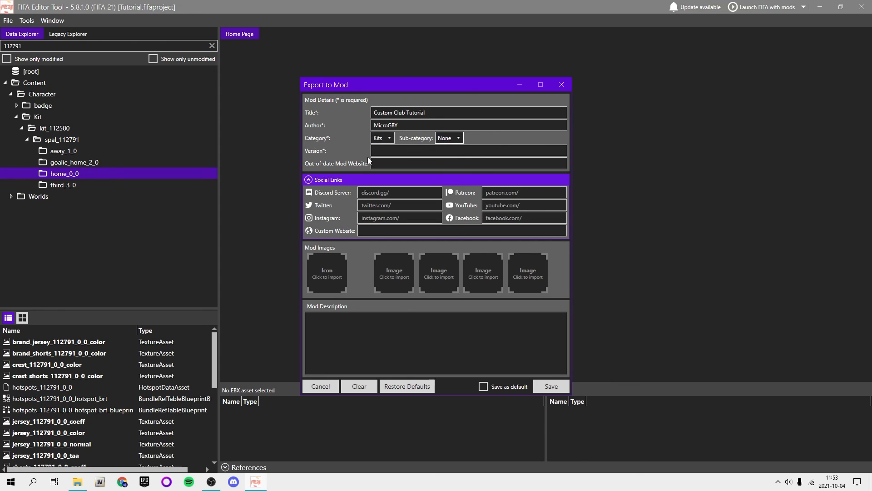
pyautogui.click(387, 150)
pyautogui.write('1.')
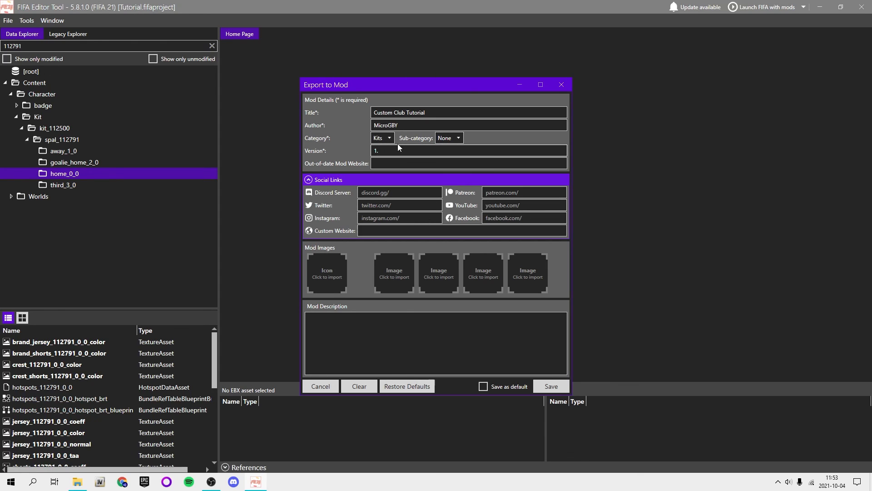
pyautogui.write('0')
pyautogui.click(525, 204)
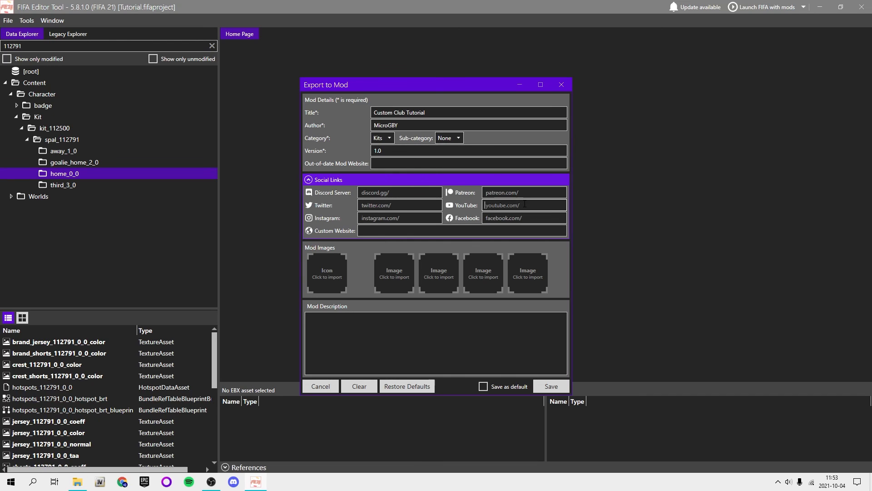
pyautogui.click(384, 194)
pyautogui.click(383, 206)
pyautogui.click(387, 218)
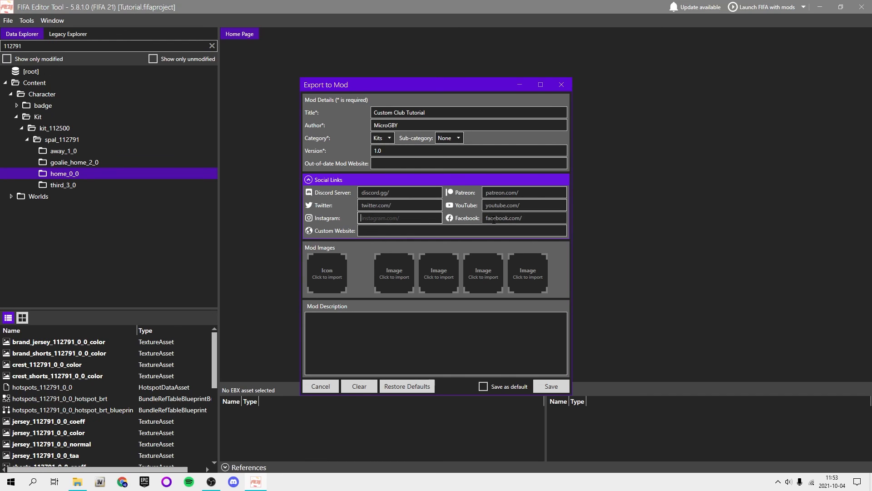
pyautogui.click(505, 194)
pyautogui.click(502, 218)
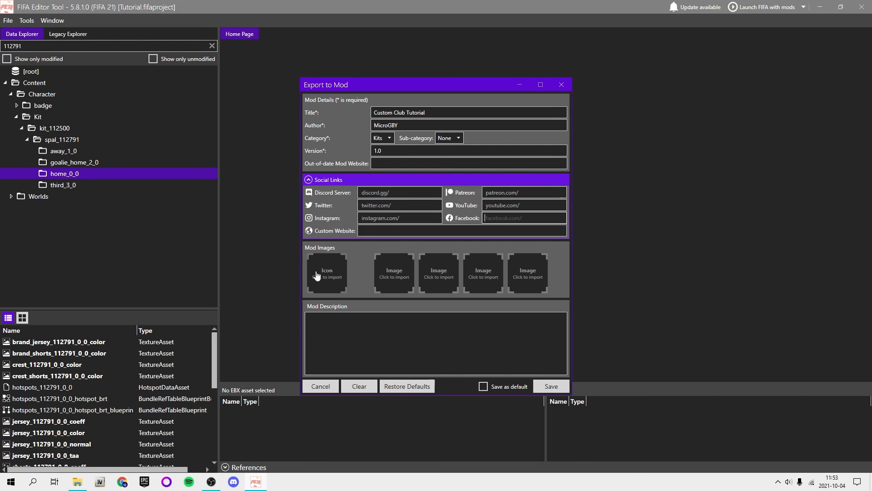
# - Import minikit.png as the mod's icon, leaving the additional image slots empty
pyautogui.click(318, 275)
pyautogui.doubleClick(465, 204)
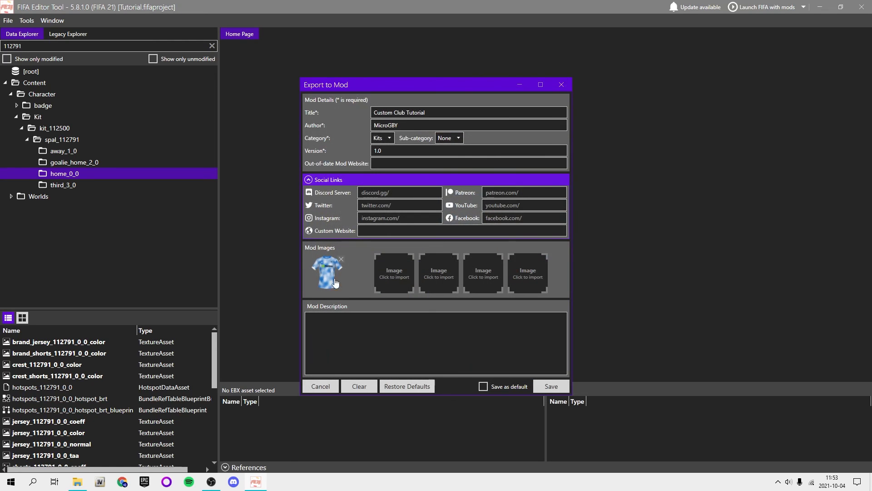
pyautogui.click(384, 271)
pyautogui.click(652, 83)
# - Save the mod details and export the mod to the desktop as a .fifamod file named Custom CLub TUt
pyautogui.click(553, 389)
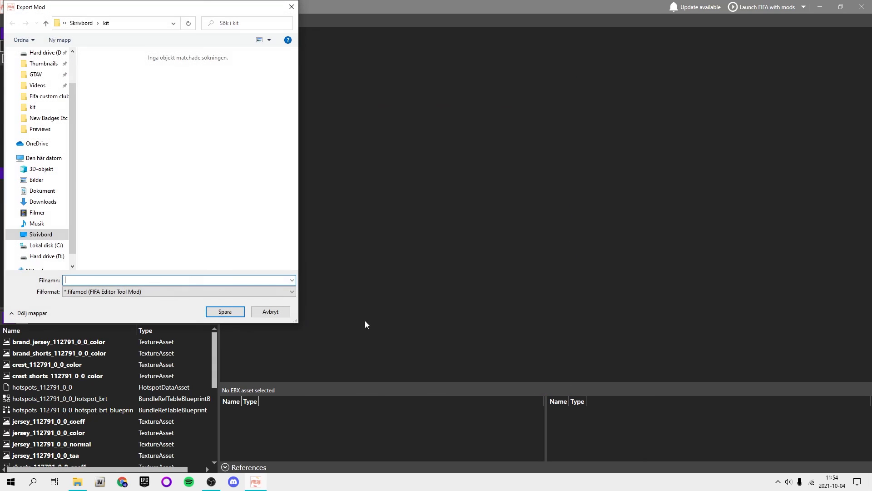
pyautogui.click(108, 55)
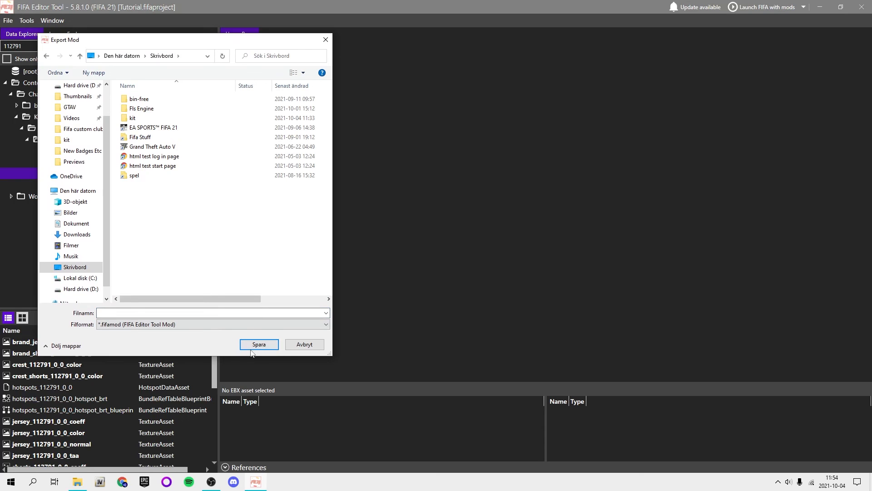
pyautogui.click(210, 312)
pyautogui.write('Custom CLub TUt')
pyautogui.press('Return')
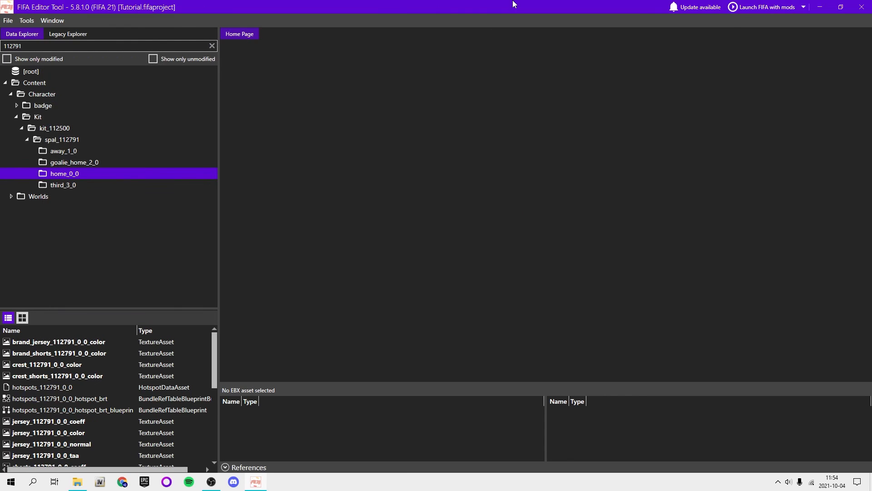
# - Close the editor, saving the changes to Tutorial.fifaproject
pyautogui.click(862, 6)
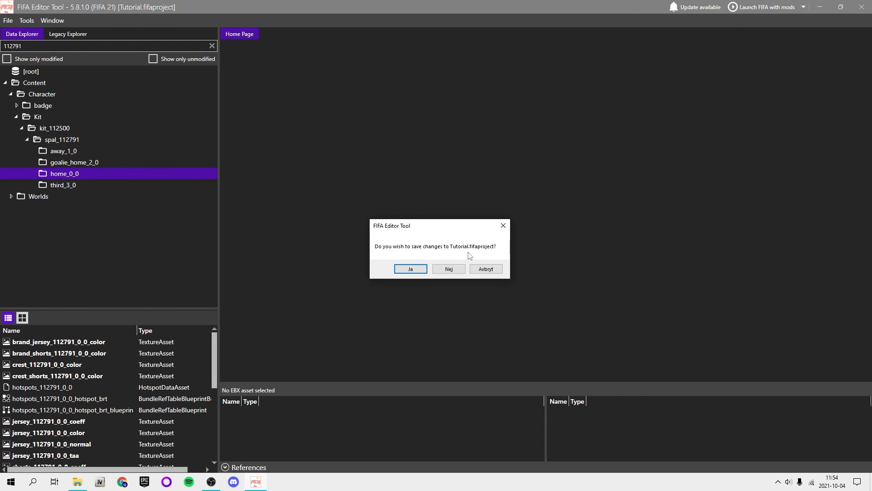
pyautogui.click(412, 269)
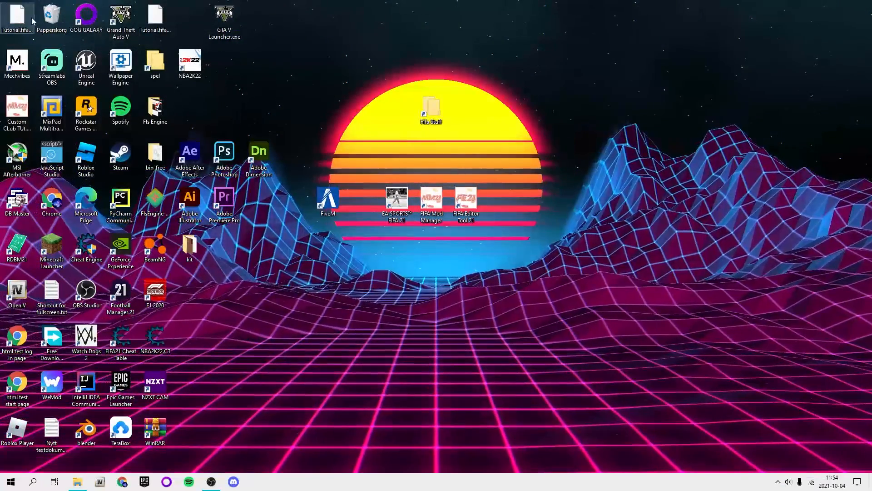
# - Move the Tutorial.fifaproject.bak file next to the other Tutorial project file on the desktop
pyautogui.moveTo(33, 20); pyautogui.dragTo(190, 20)
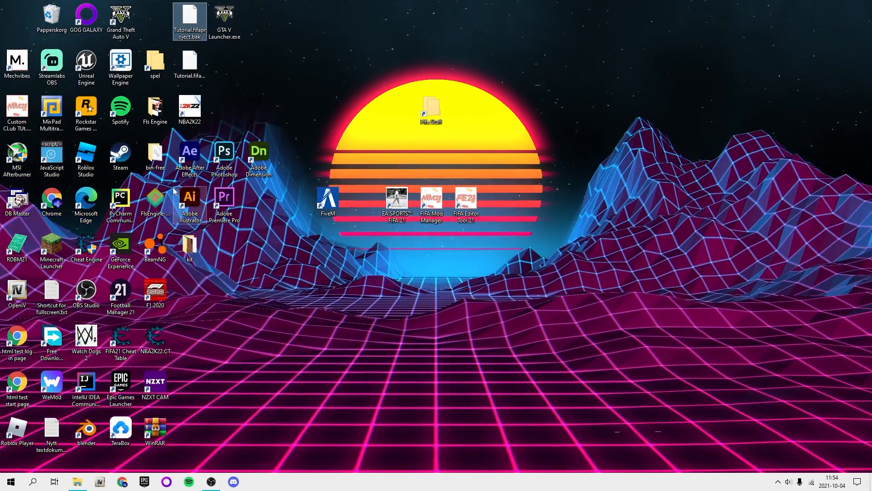
pyautogui.click(252, 72)
pyautogui.press('t')
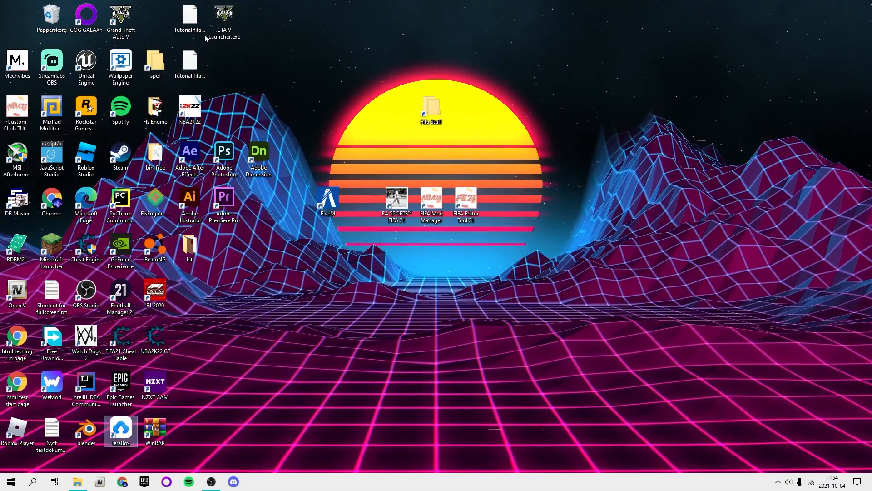
pyautogui.click(205, 36)
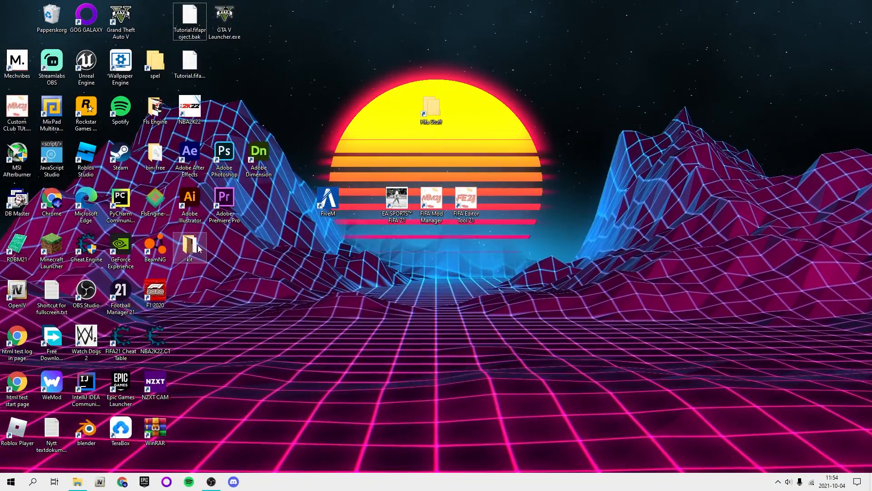
# - Delete the kit folder from the desktop
pyautogui.click(190, 241)
pyautogui.press('Delete')
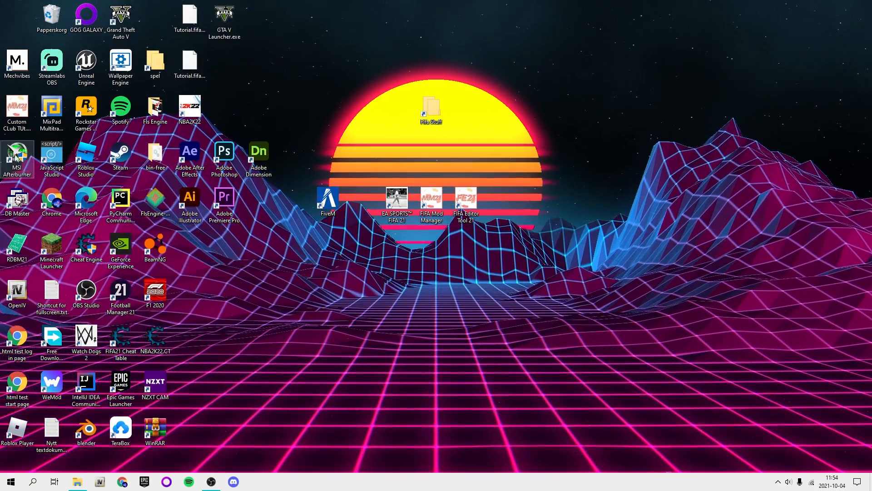
# - Move the exported Custom CLub TUt.fifamod file and the Tutorial.fifaproject file to the free central area of the desktop
pyautogui.moveTo(18, 111); pyautogui.dragTo(269, 269)
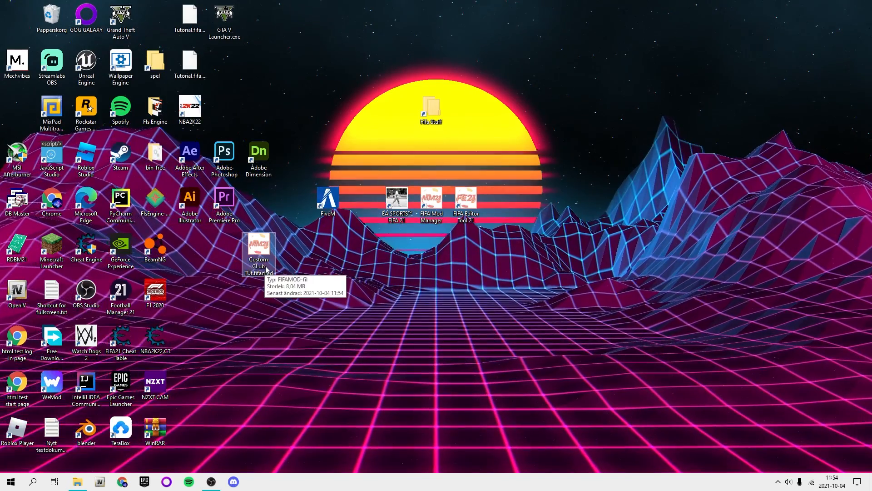
pyautogui.moveTo(10, 21); pyautogui.dragTo(218, 251)
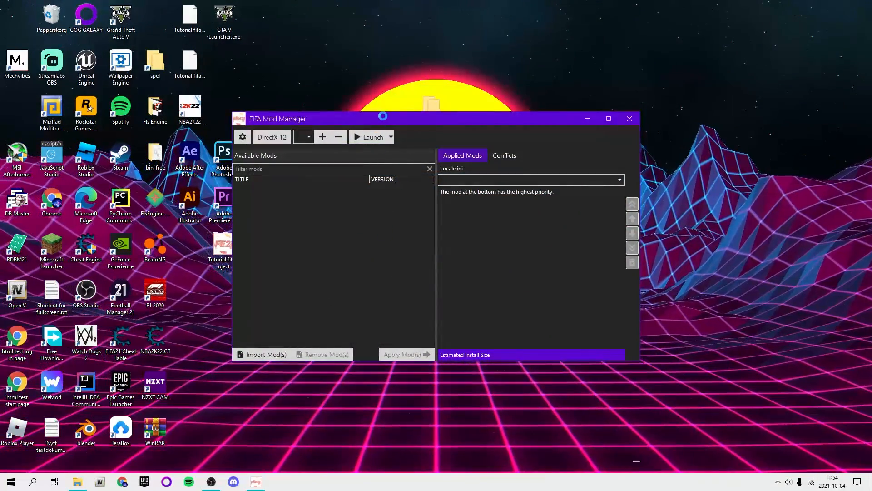
# - Switch to FIFA Mod Manager, maximise its window and add a new profile named Tut
pyautogui.click(609, 119)
pyautogui.moveTo(129, 5); pyautogui.dragTo(344, 74)
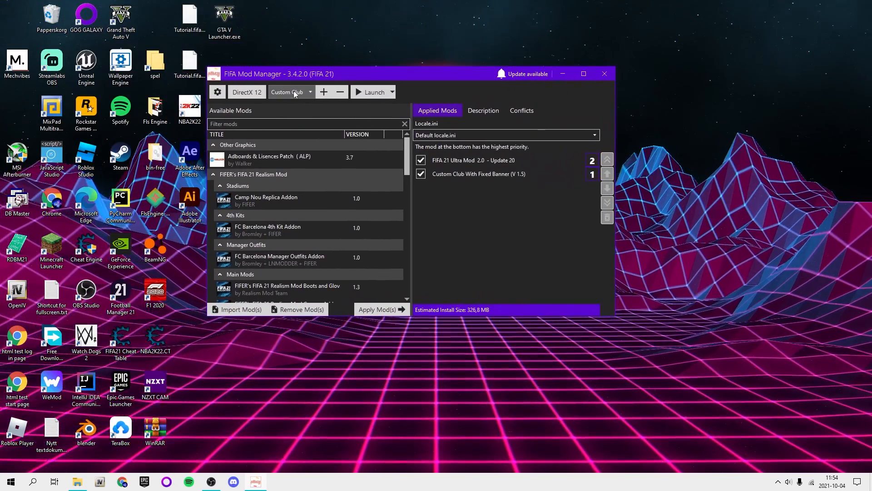
pyautogui.click(293, 91)
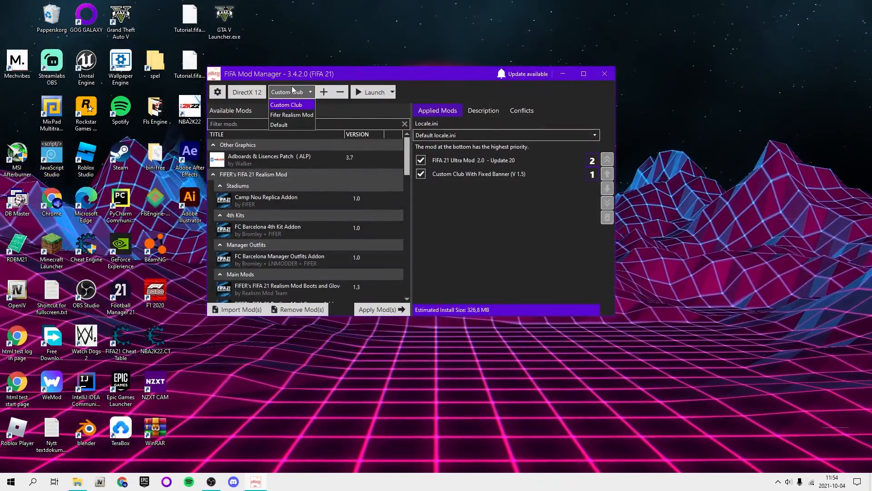
pyautogui.click(300, 92)
pyautogui.click(579, 78)
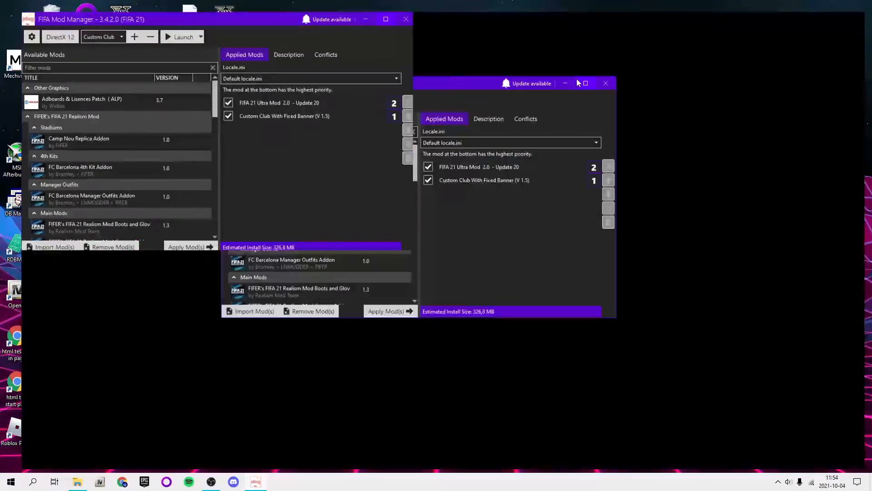
pyautogui.click(90, 25)
pyautogui.click(86, 56)
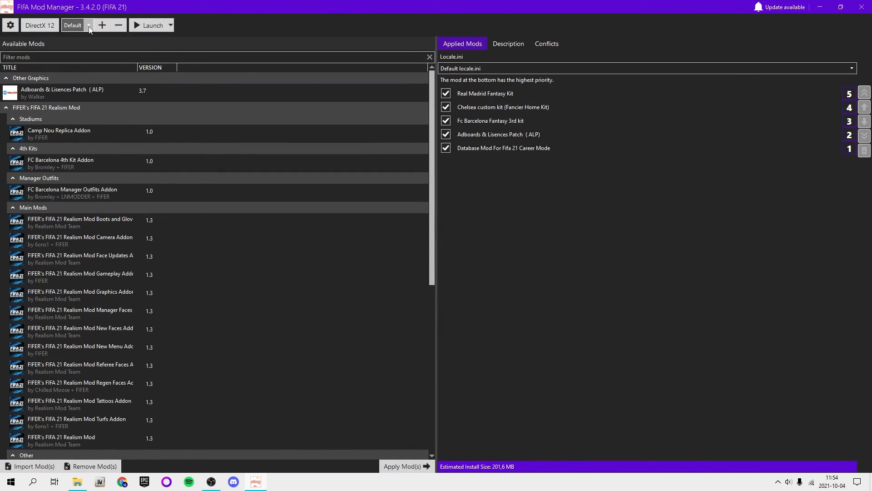
pyautogui.click(102, 25)
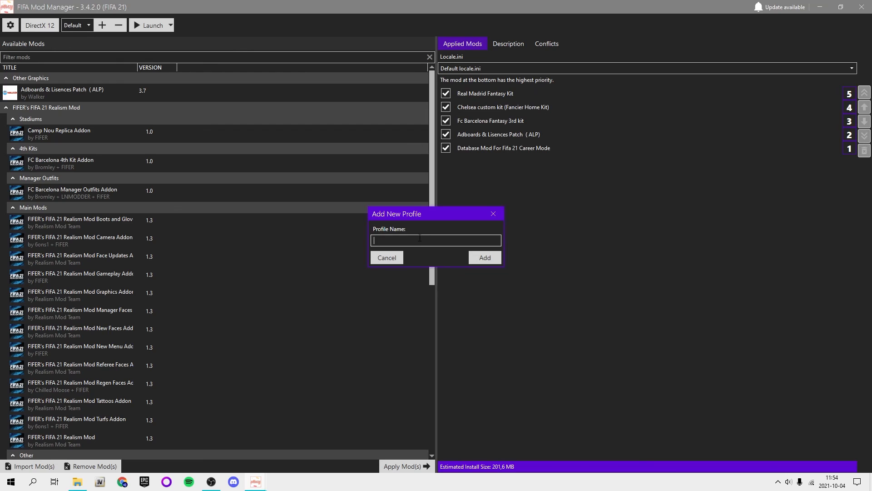
pyautogui.click(485, 257)
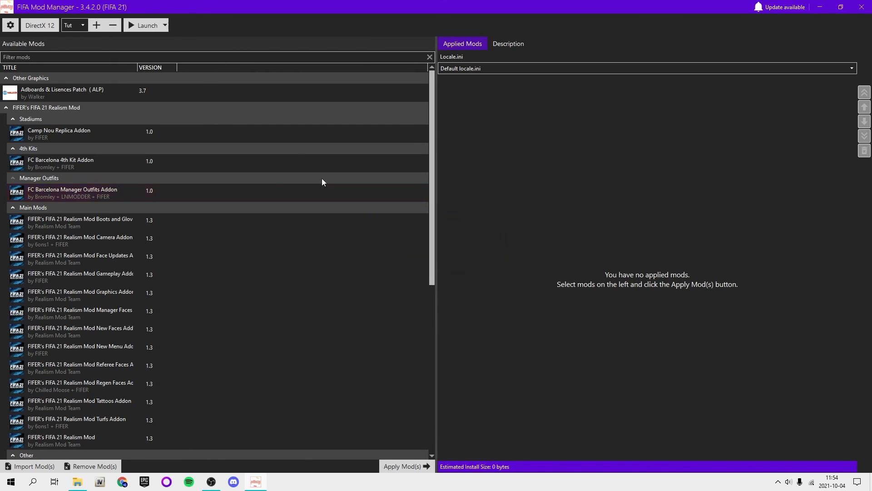
# - Import the exported Custom CLub TUt.fifamod file from the desktop into the available mods
pyautogui.click(106, 227)
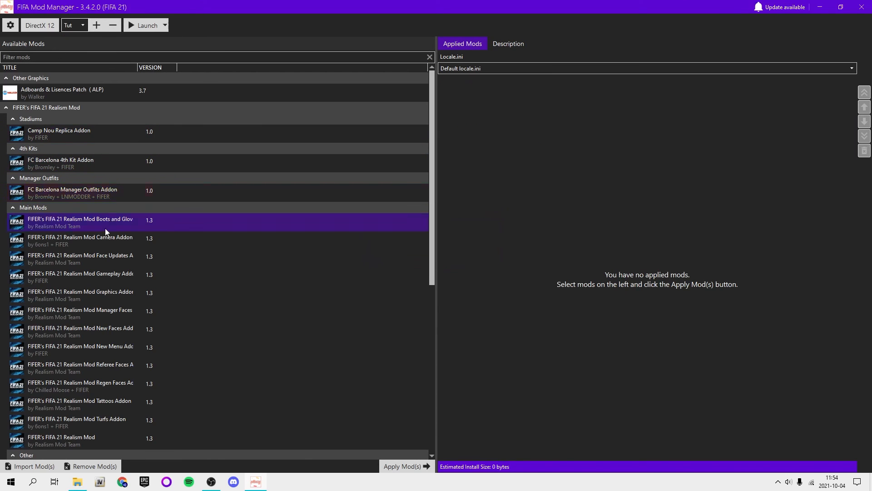
pyautogui.click(461, 69)
pyautogui.click(462, 70)
pyautogui.scroll(-14, 93, 211)
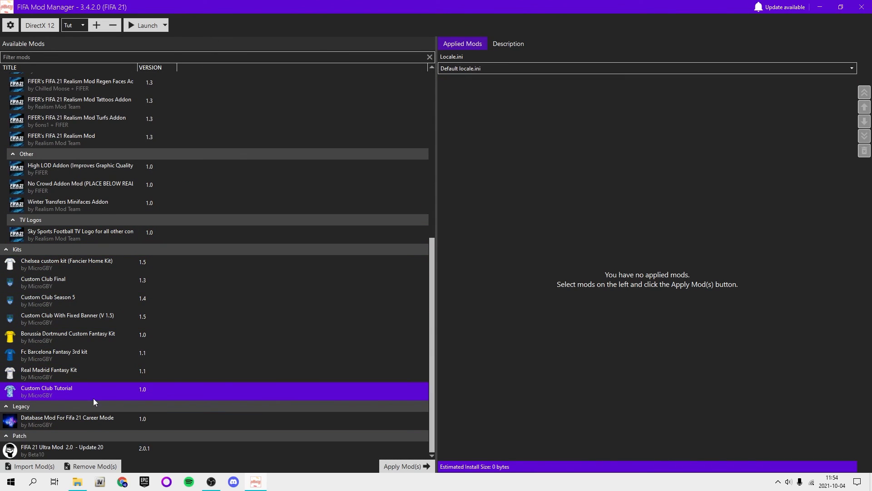
# - Read through the description of the Database Mod For Fifa 21 Career Mode and return to the applied mods
pyautogui.click(104, 418)
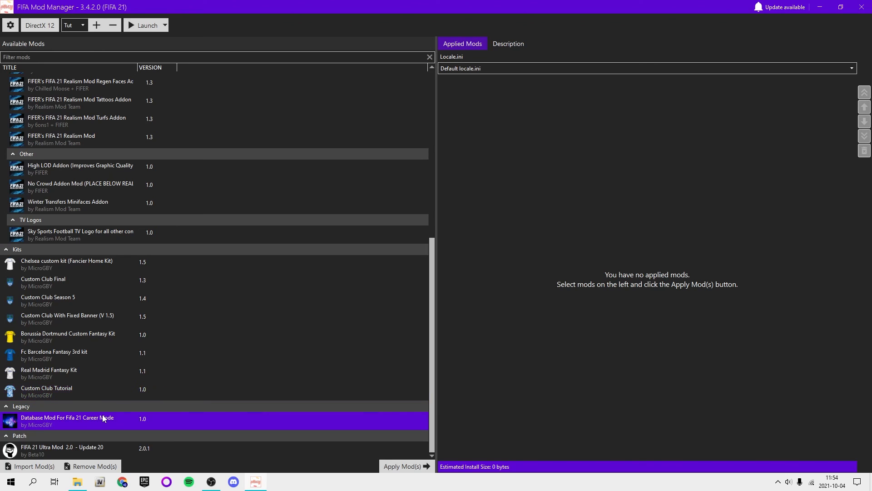
pyautogui.click(24, 392)
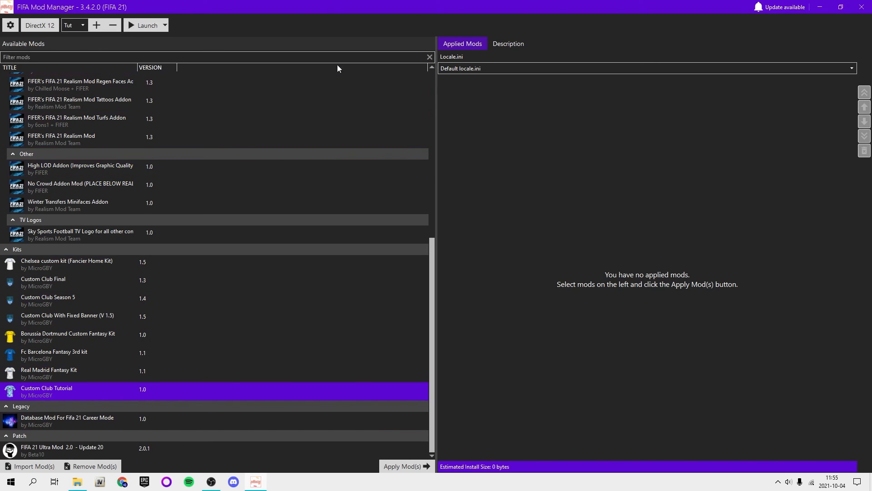
pyautogui.click(115, 427)
pyautogui.click(511, 44)
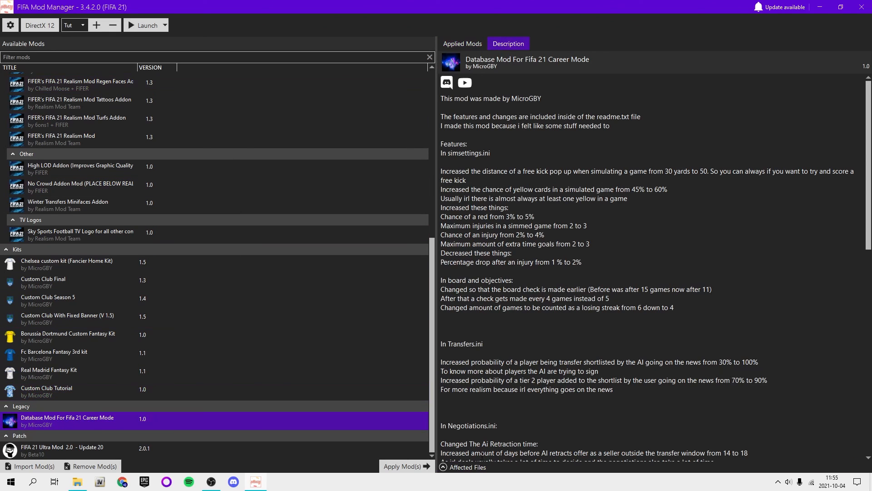
pyautogui.scroll(-10, 539, 147)
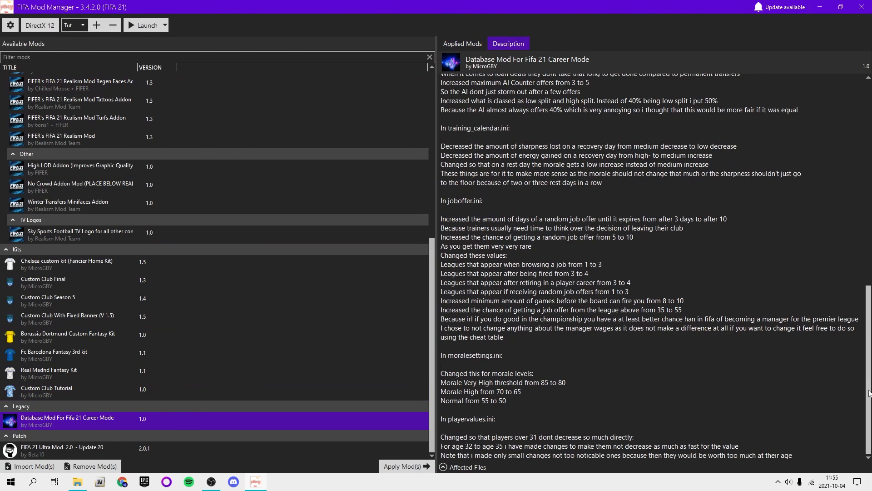
pyautogui.moveTo(869, 368); pyautogui.dragTo(849, 156)
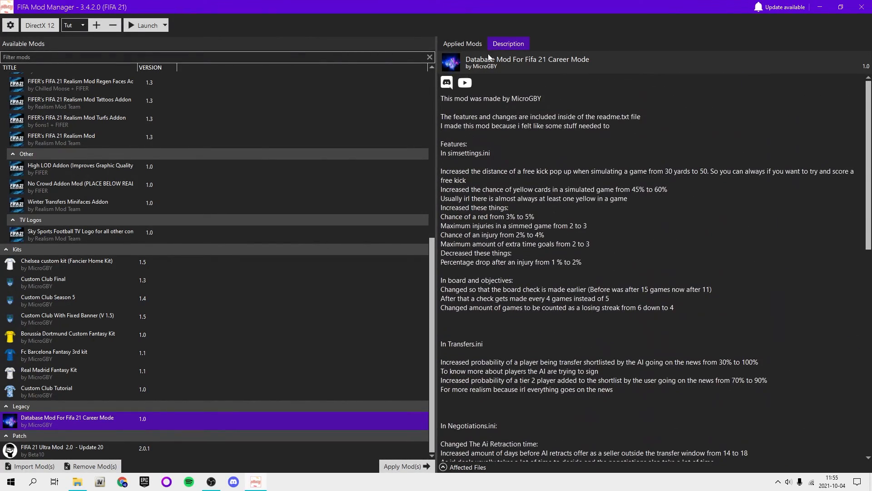
pyautogui.click(459, 47)
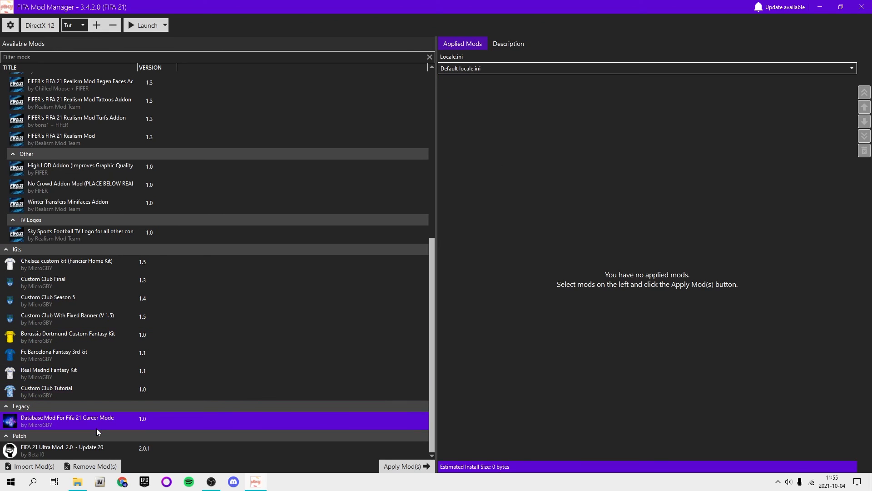
# - Compare the description page of Custom Club Tutorial with those of the other custom club kit mods
pyautogui.click(86, 389)
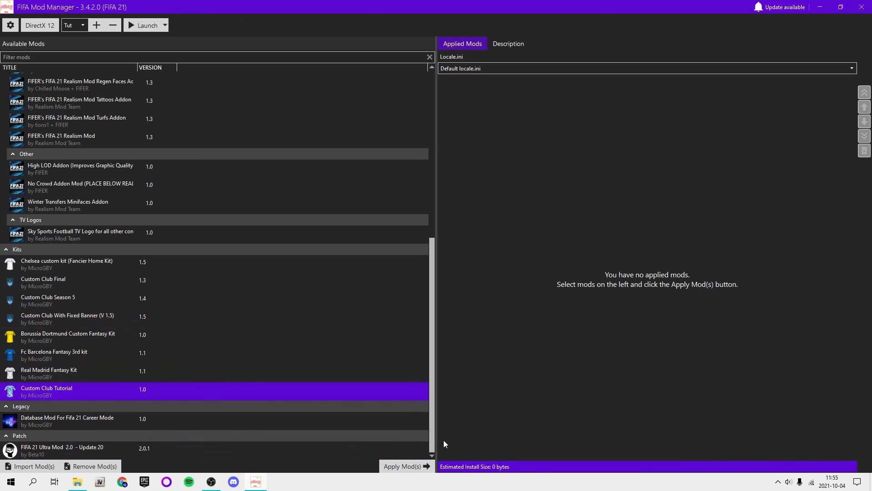
pyautogui.click(509, 47)
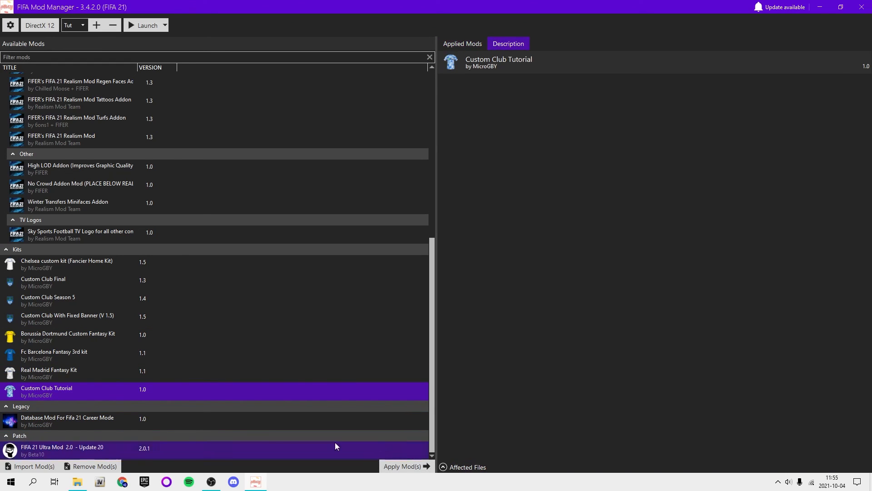
pyautogui.click(50, 354)
pyautogui.click(50, 318)
pyautogui.click(58, 280)
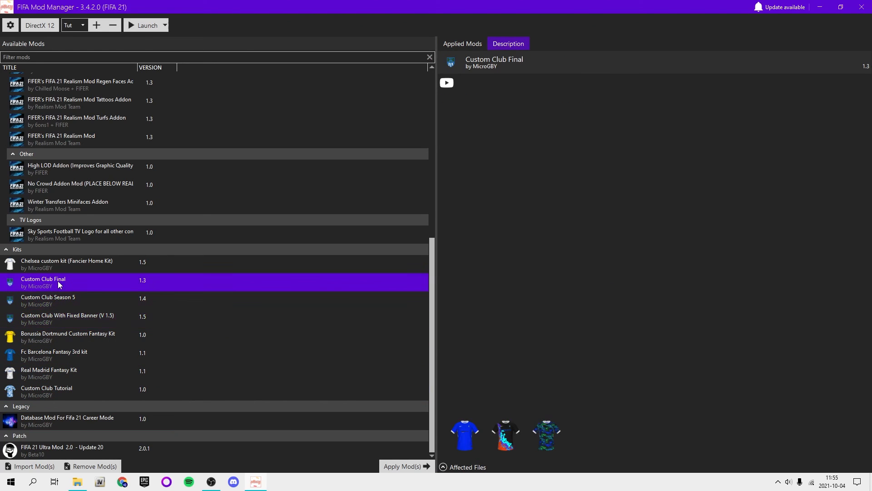
pyautogui.click(57, 301)
pyautogui.press('Up')
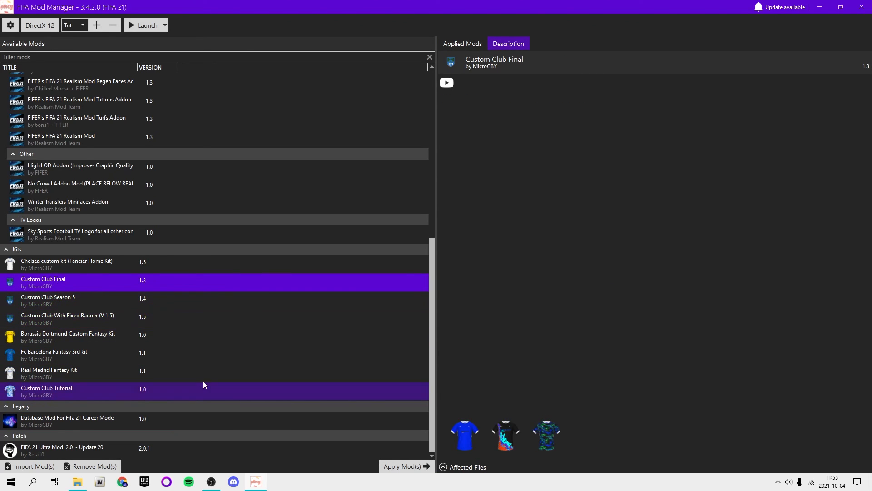
pyautogui.click(97, 313)
pyautogui.click(110, 304)
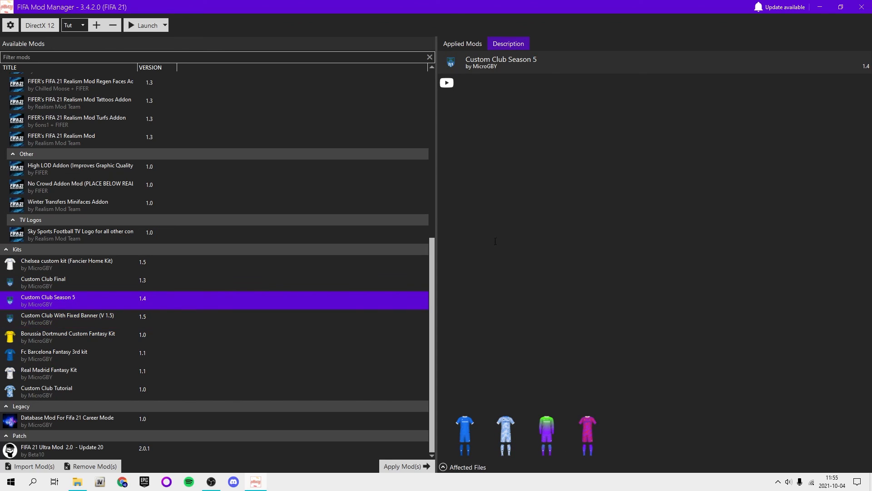
pyautogui.click(469, 49)
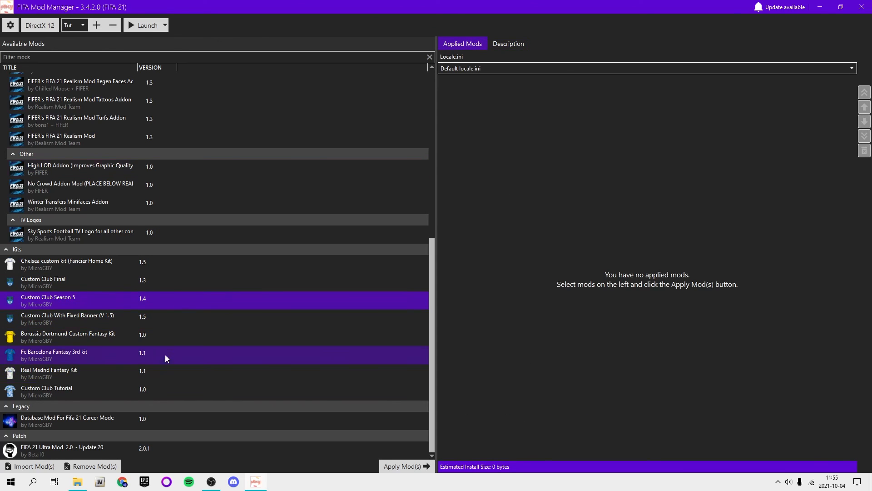
# - Apply the Custom Club Tutorial mod to the Tut profile and review the profile's game display settings
pyautogui.click(85, 391)
pyautogui.click(418, 467)
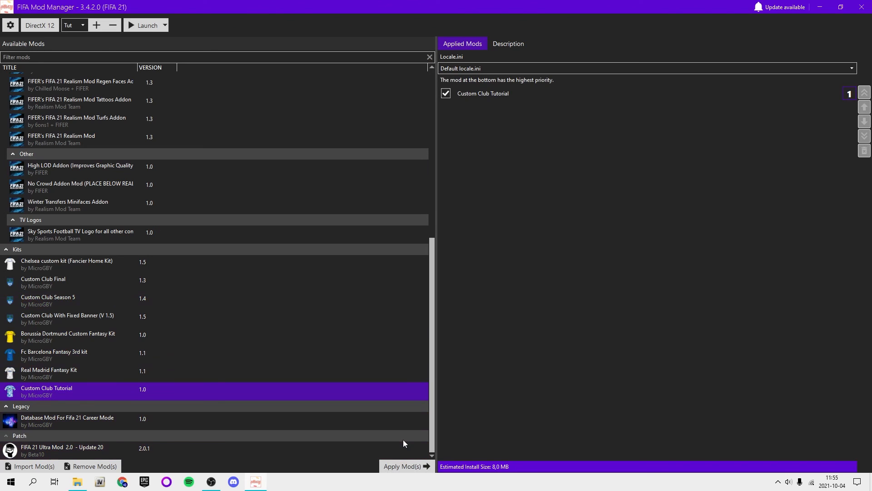
pyautogui.click(510, 94)
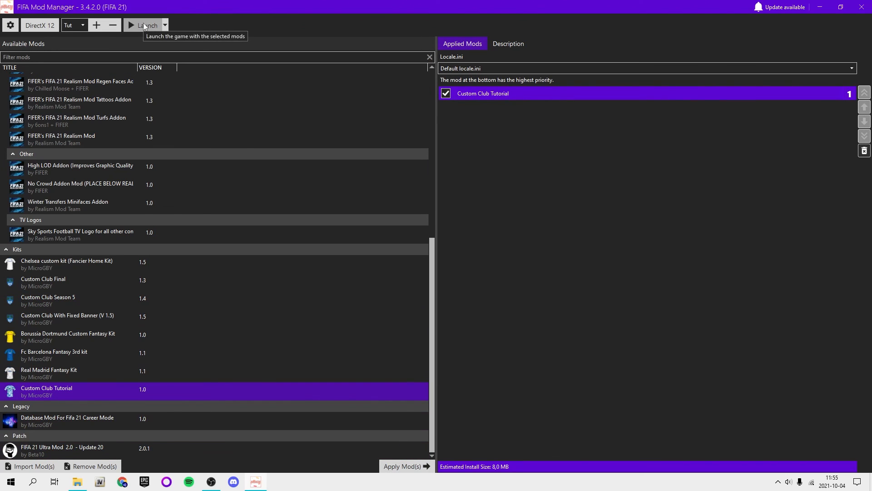
pyautogui.click(11, 26)
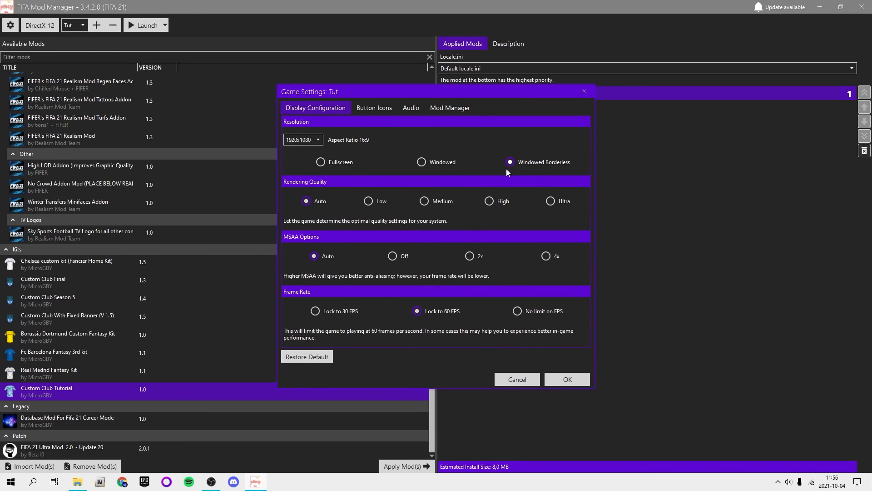
pyautogui.click(578, 94)
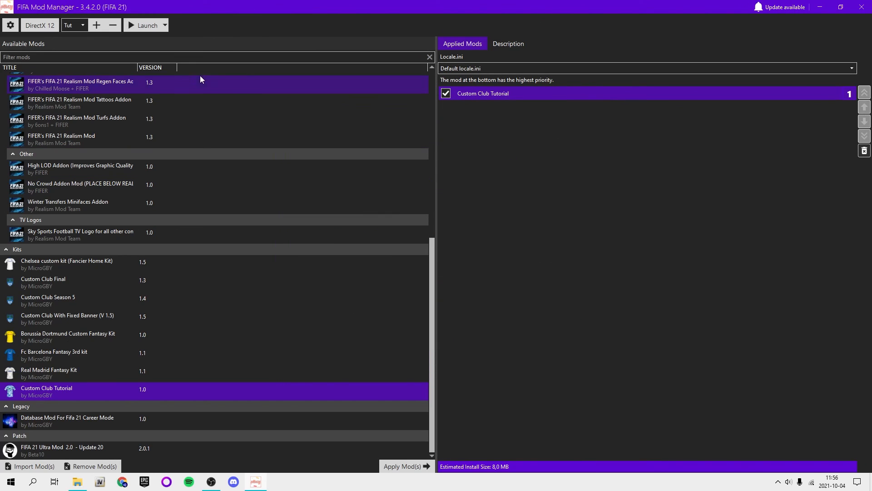
# - Launch FIFA 21 with the Tut profile's mods, get past the language selection and skip the intro video
pyautogui.click(142, 23)
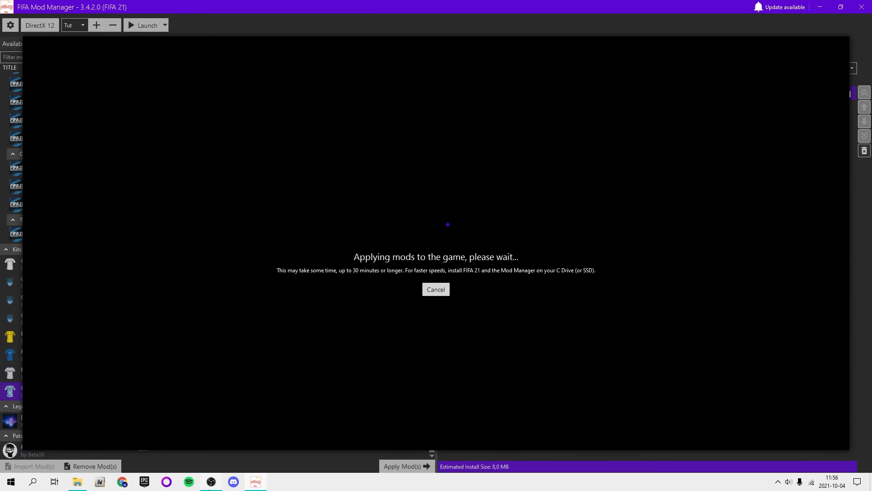
pyautogui.moveTo(210, 488)
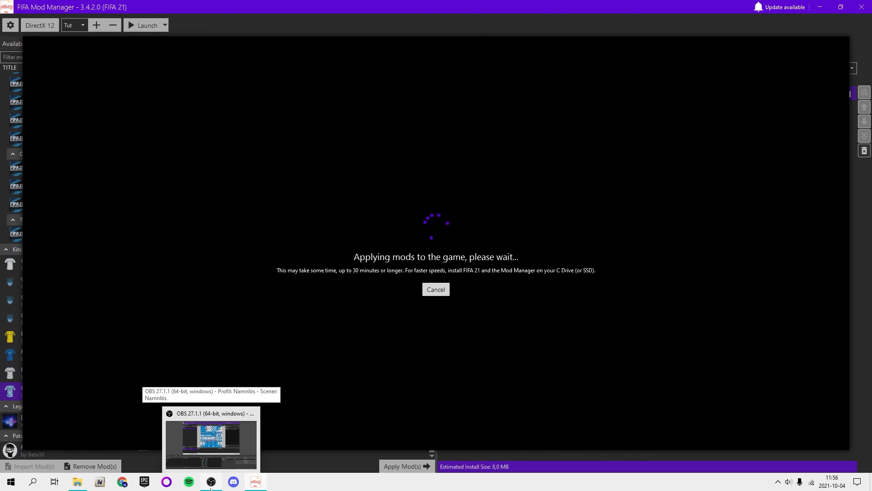
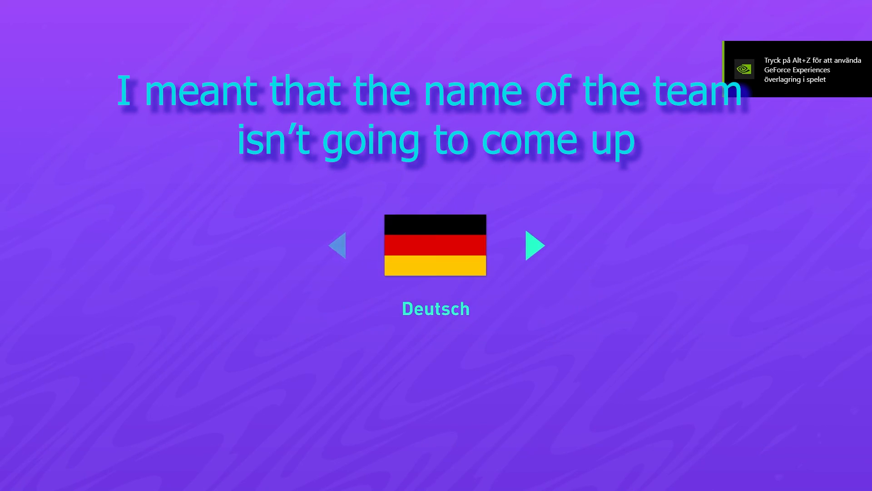
pyautogui.press('Return')
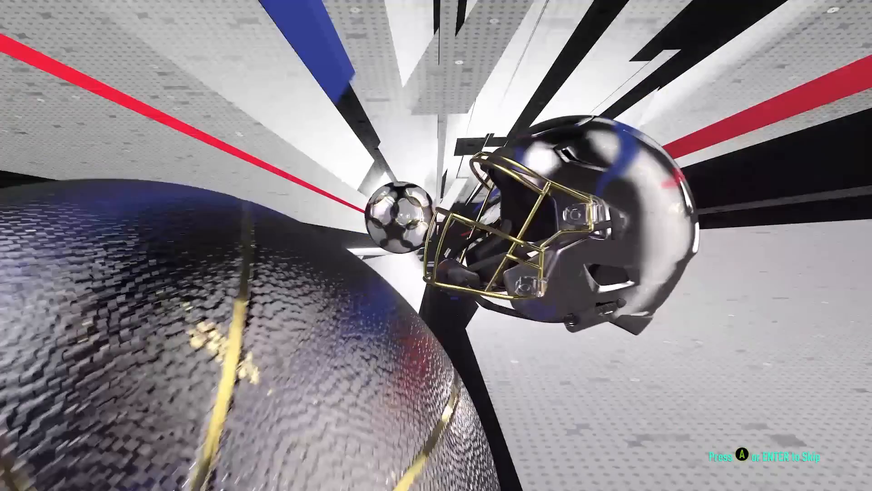
pyautogui.press('Return')
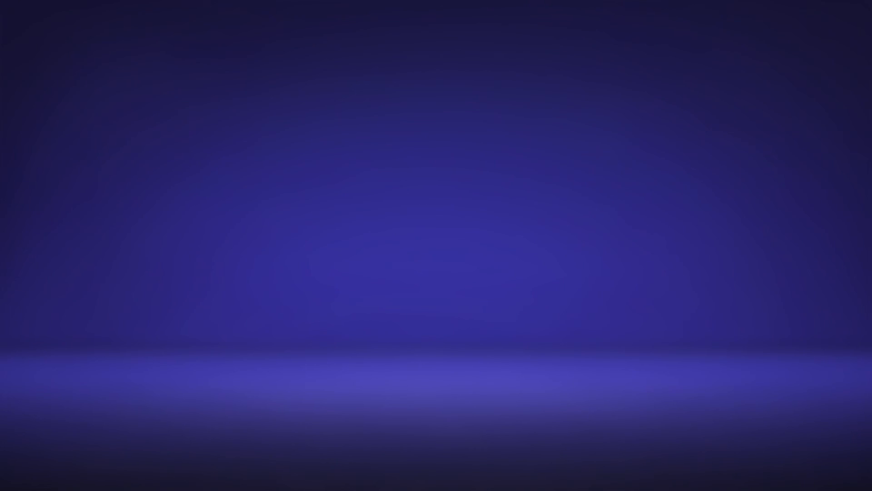
# - Look through the main menu's sections as far as Online and return to Home
pyautogui.press('Right')
pyautogui.press('Right')
pyautogui.press('Right')
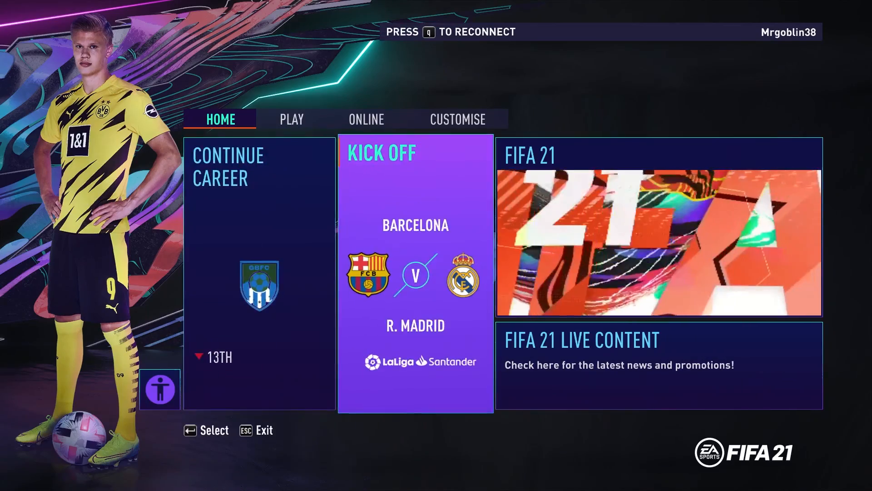
pyautogui.press('Right')
pyautogui.press('Right')
pyautogui.press('Right')
pyautogui.press('Right')
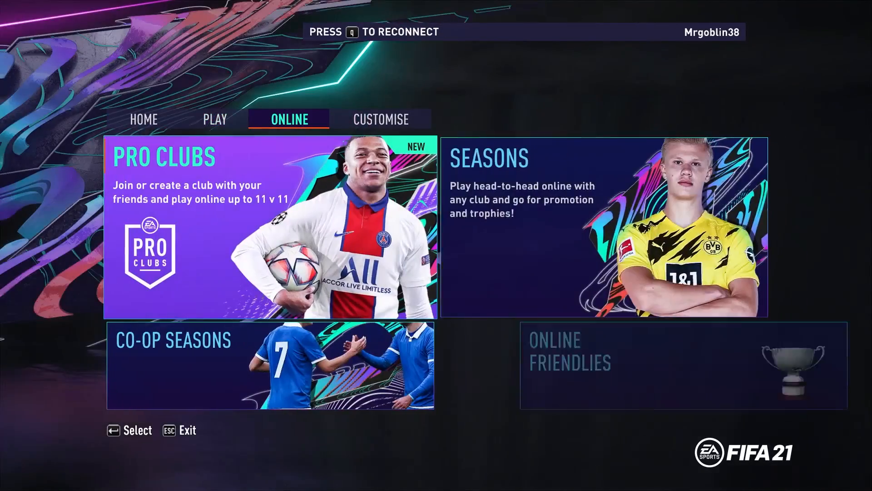
pyautogui.press('Left')
pyautogui.press('Left')
pyautogui.press('Left')
pyautogui.press('Left')
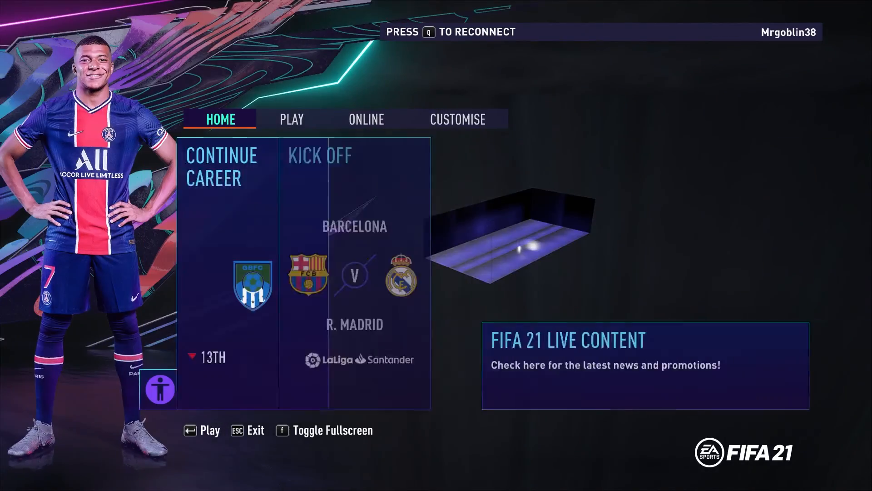
pyautogui.press('Left')
# - Look through the game modes offered in the main menu's Play section
pyautogui.press('Right')
pyautogui.press('Right')
pyautogui.press('Right')
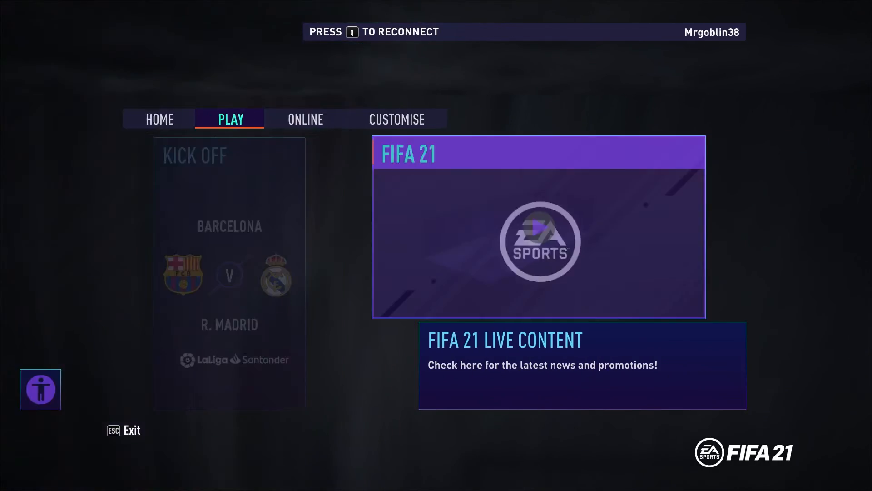
pyautogui.press('Right')
pyautogui.press('Right')
pyautogui.press('Down')
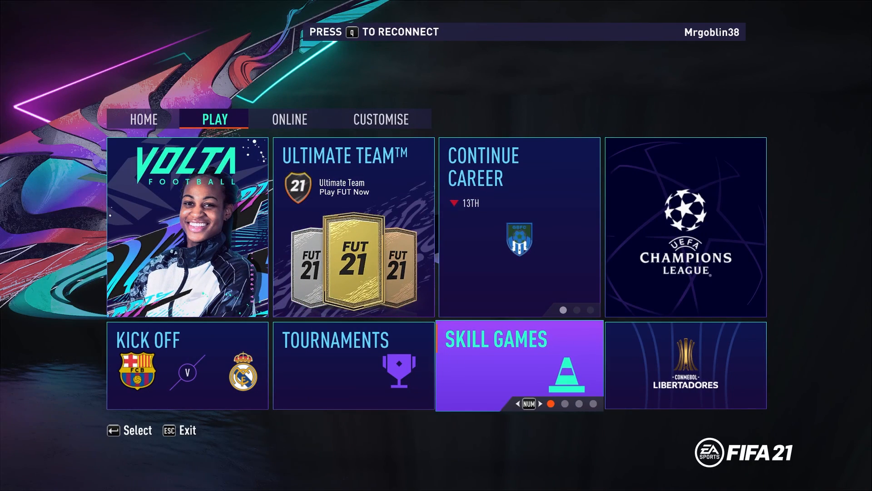
pyautogui.press('Left')
pyautogui.press('Up')
pyautogui.press('Left')
pyautogui.press('Down')
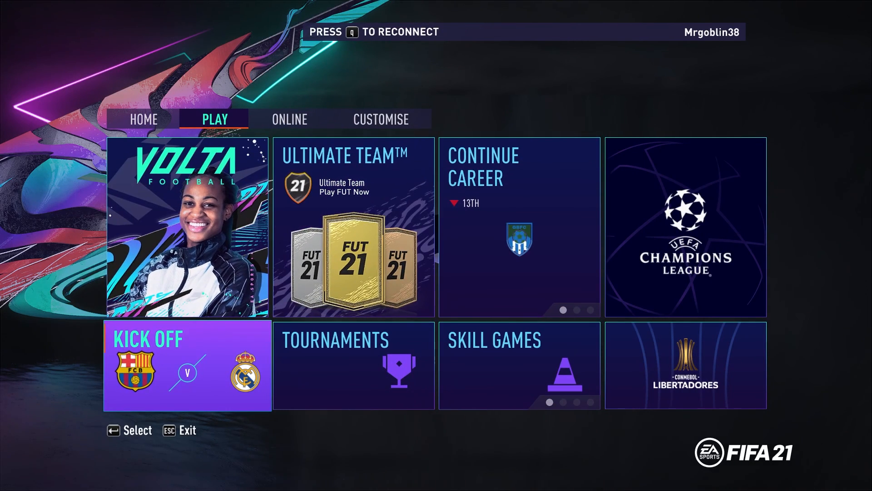
# - Open Kick Off from the Play section and start setting up a Classic Match
pyautogui.press('Right')
pyautogui.press('Right')
pyautogui.press('Up')
pyautogui.press('Left')
pyautogui.press('Down')
pyautogui.press('Left')
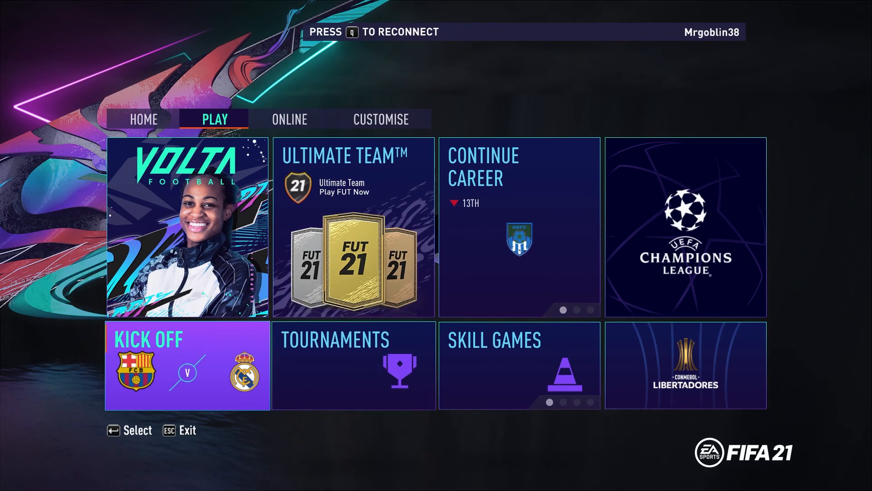
pyautogui.press('Return')
pyautogui.press('Return')
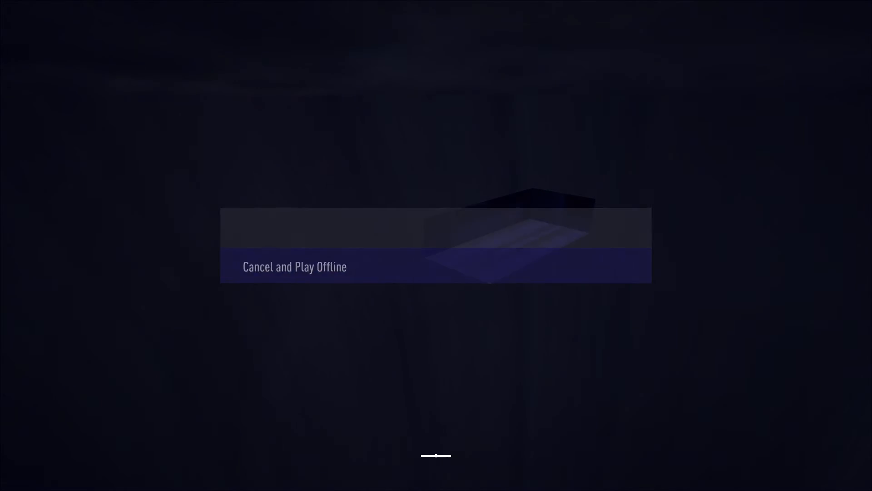
# - Assign the keyboard player to the home side and advance to team selection
pyautogui.press('Left')
pyautogui.press('Right')
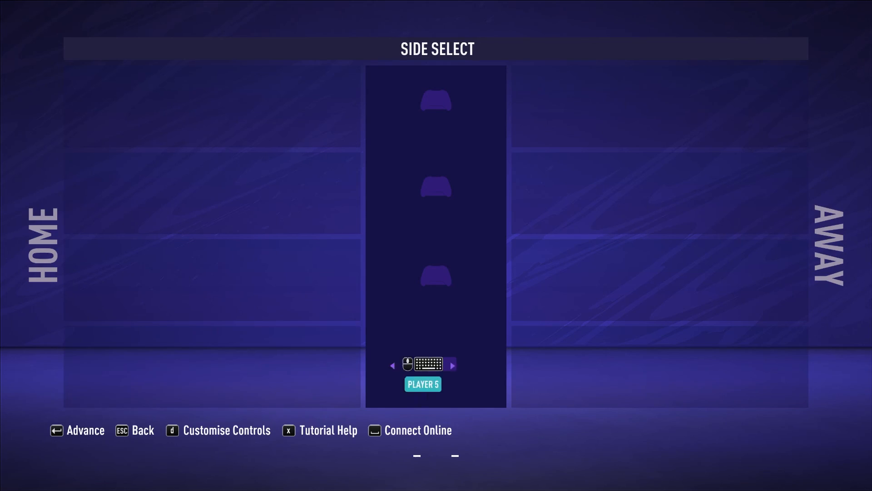
pyautogui.press('Left')
pyautogui.press('Return')
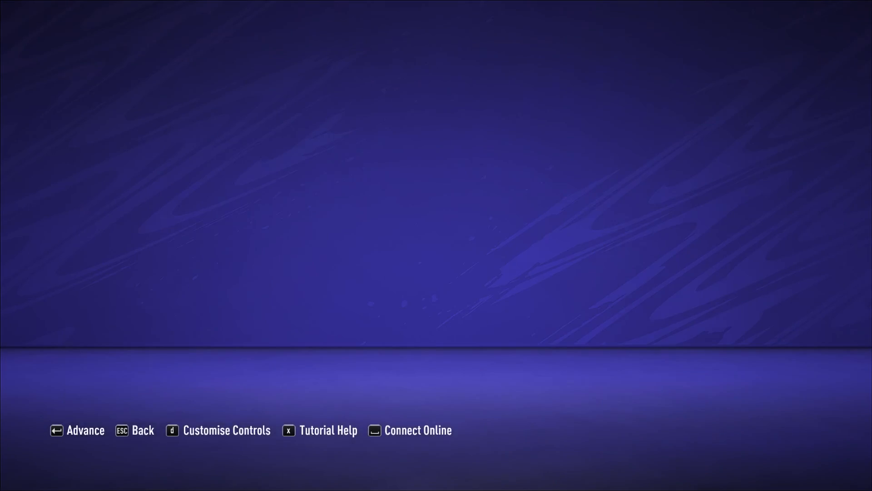
pyautogui.press('Return')
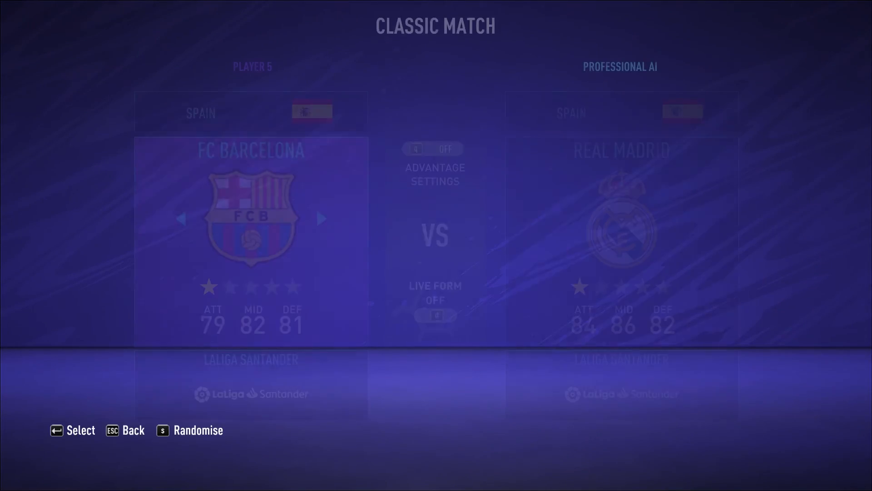
# - Set the home team's country to Rest of World and move on to its club selection
pyautogui.press('Left')
pyautogui.press('Left')
pyautogui.press('Left')
pyautogui.press('Left')
pyautogui.press('Left')
pyautogui.press('Left')
pyautogui.press('Left')
pyautogui.press('Left')
pyautogui.press('Right')
pyautogui.press('Right')
pyautogui.press('Right')
pyautogui.press('Right')
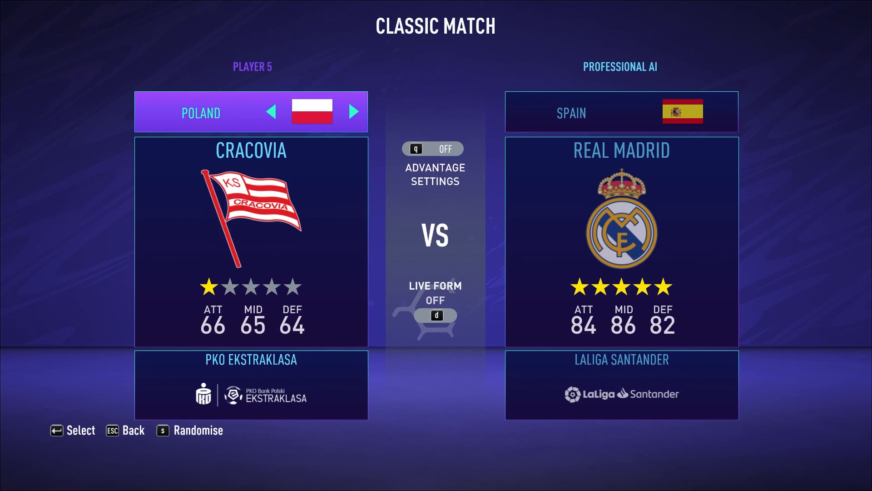
pyautogui.press('Down')
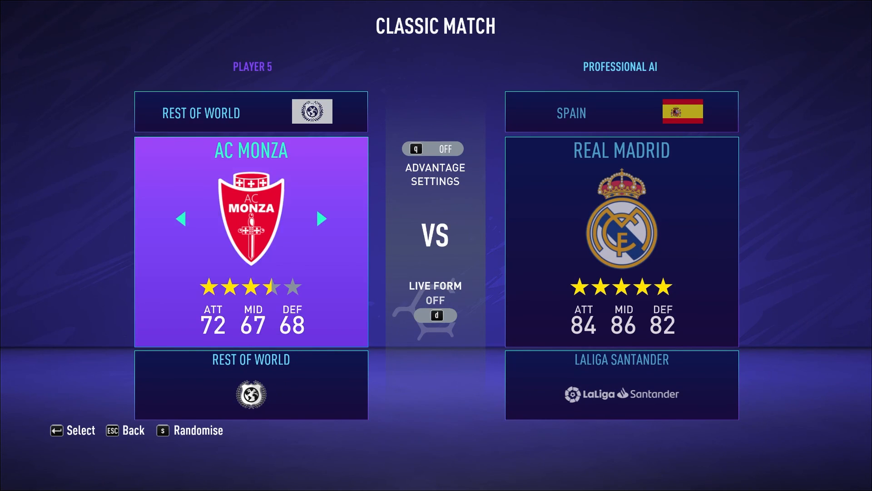
# - Choose the custom GBFC club as home team against Real Madrid and advance to kit selection
pyautogui.press('Right')
pyautogui.press('Right')
pyautogui.press('Right')
pyautogui.press('Right')
pyautogui.press('Right')
pyautogui.press('Right')
pyautogui.press('Right')
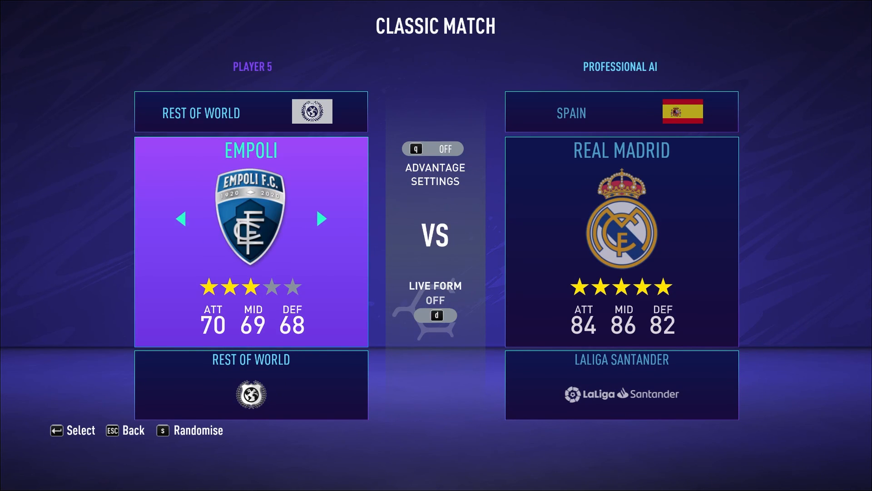
pyautogui.press('Right')
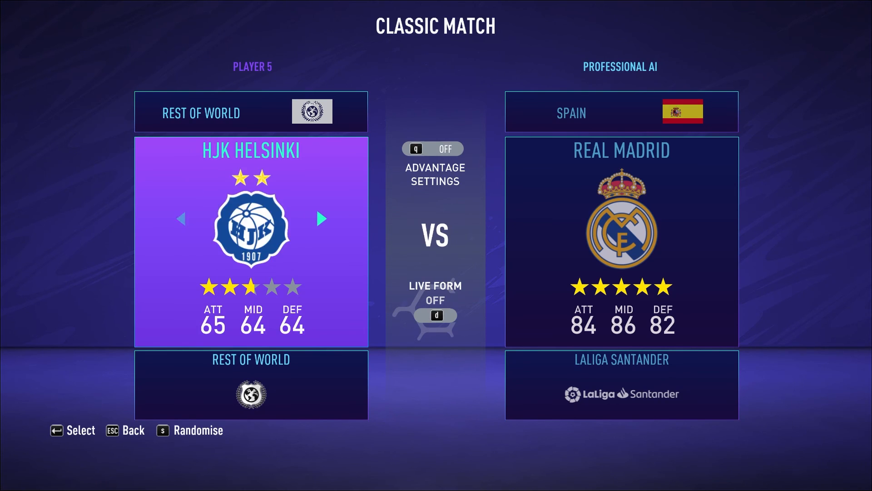
pyautogui.press('Left')
pyautogui.press('Return')
pyautogui.press('Return')
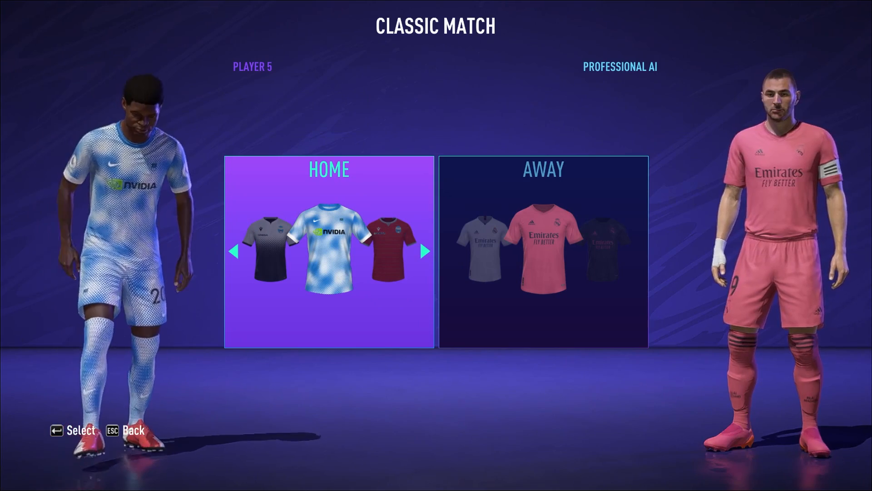
# - Compare the club's kits, choose the custom Home kit against Real Madrid's away kit and advance to the match preview
pyautogui.press('Right')
pyautogui.press('Left')
pyautogui.press('Left')
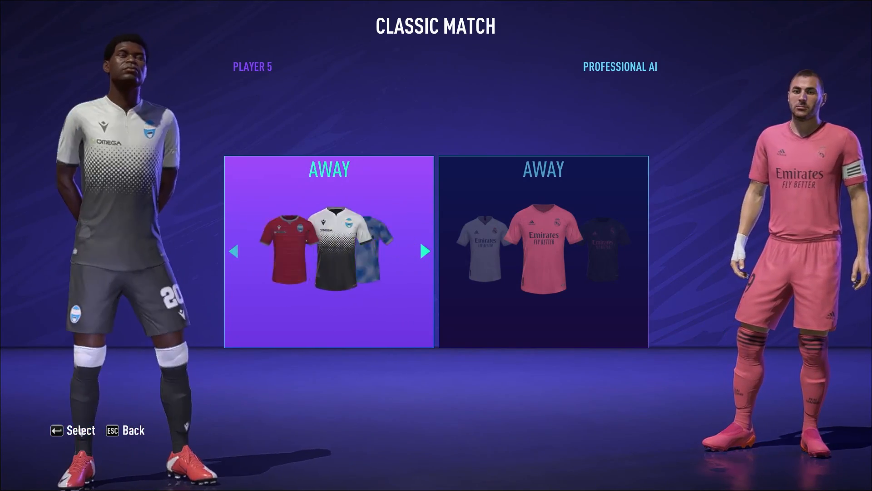
pyautogui.press('Right')
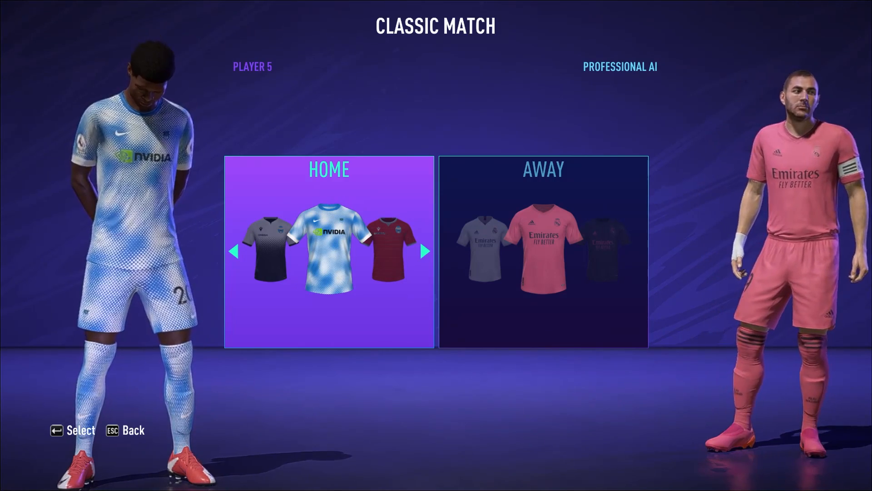
pyautogui.press('Return')
pyautogui.press('Return')
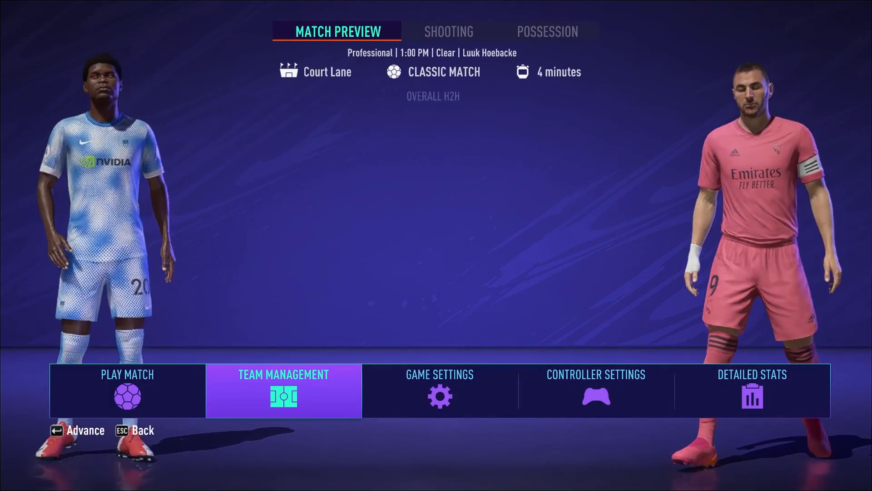
# - Examine the GBFC starting eleven, substitutes and reserves in Team Management, and return to the match preview
pyautogui.press('Down')
pyautogui.press('Down')
pyautogui.press('Down')
pyautogui.press('Down')
pyautogui.press('Down')
pyautogui.press('Down')
pyautogui.press('Down')
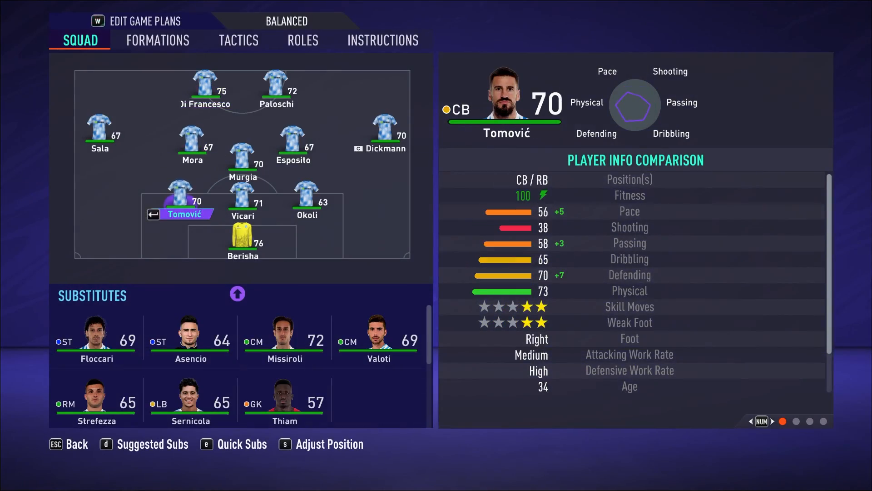
pyautogui.press('Right')
pyautogui.press('Right')
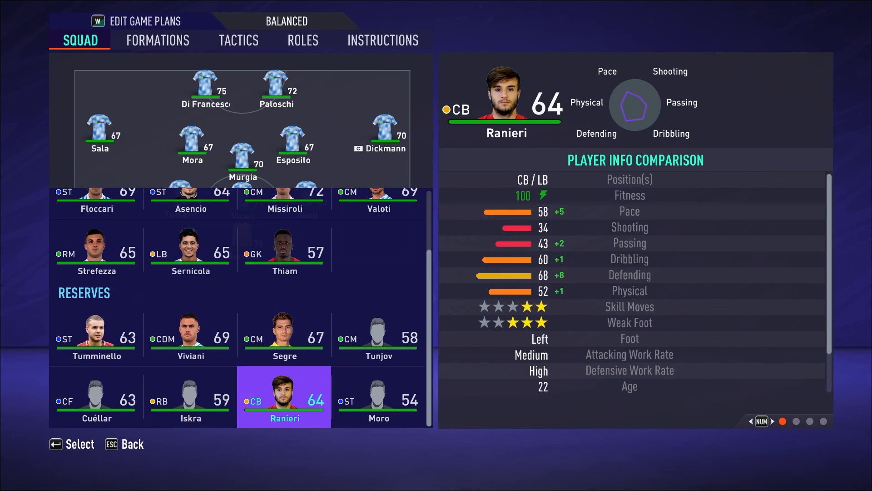
pyautogui.press('Escape')
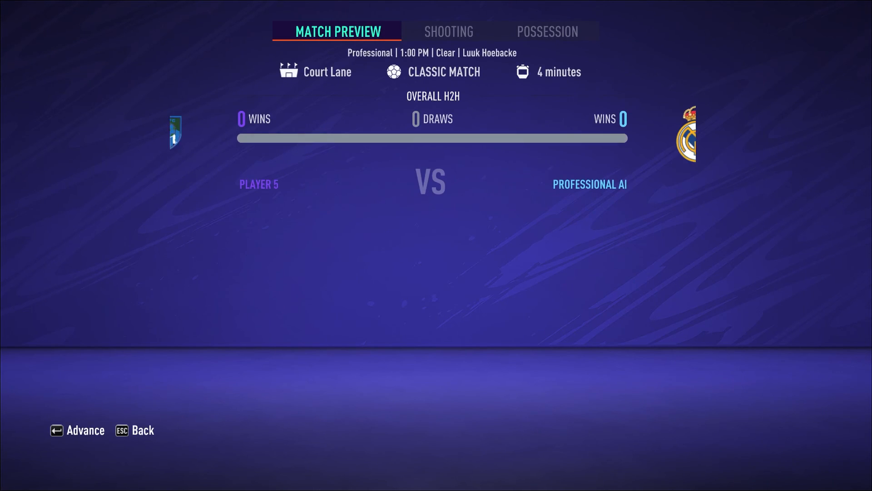
# - Set the match stadium to Wembley Stadium in Game Settings and return to the match preview
pyautogui.press('Left')
pyautogui.press('Right')
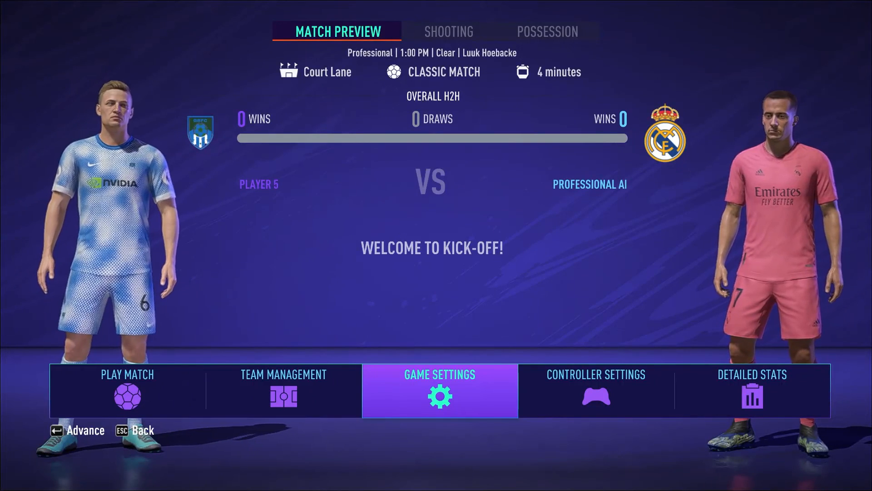
pyautogui.press('Return')
pyautogui.press('Down')
pyautogui.press('Down')
pyautogui.press('Down')
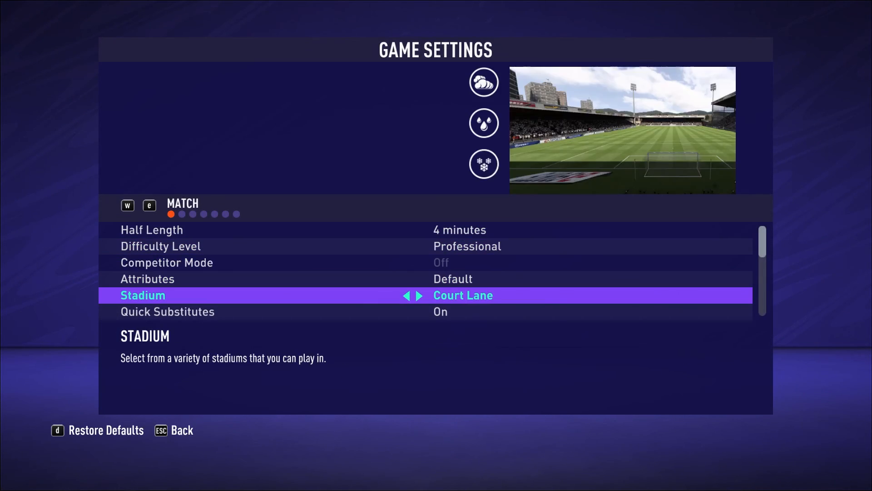
pyautogui.press('Right')
pyautogui.press('Right')
pyautogui.press('Right')
pyautogui.press('Right')
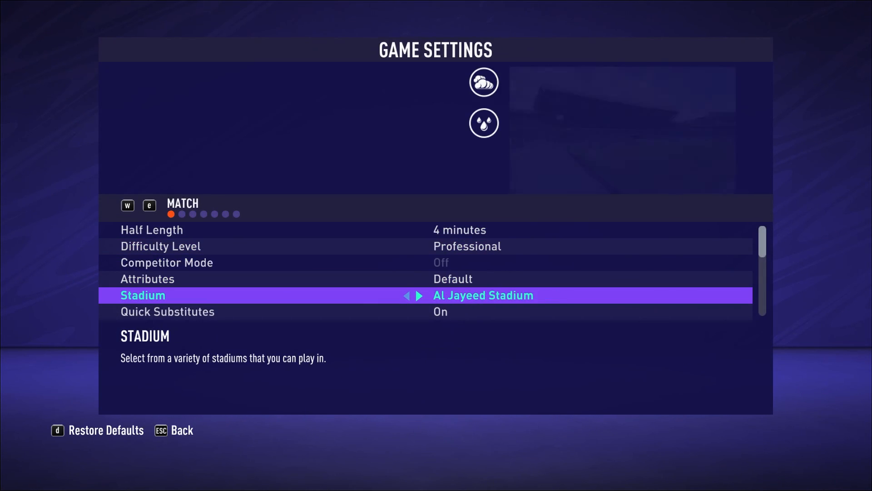
pyautogui.press('Right')
pyautogui.press('Right')
pyautogui.press('Left')
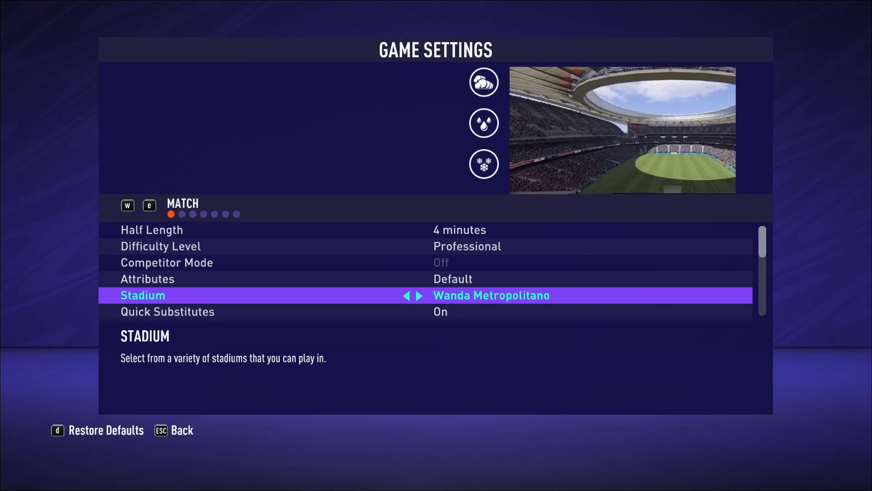
pyautogui.press('Right')
pyautogui.press('Right')
pyautogui.press('Right')
pyautogui.press('Right')
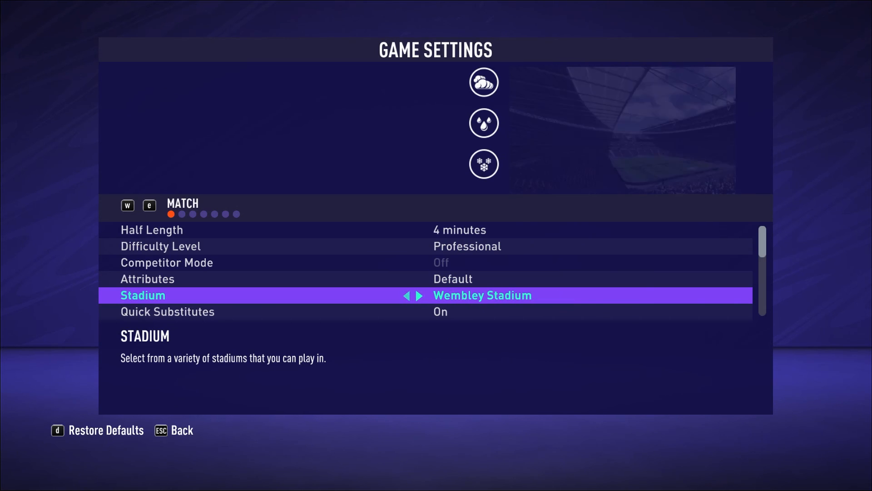
pyautogui.press('Escape')
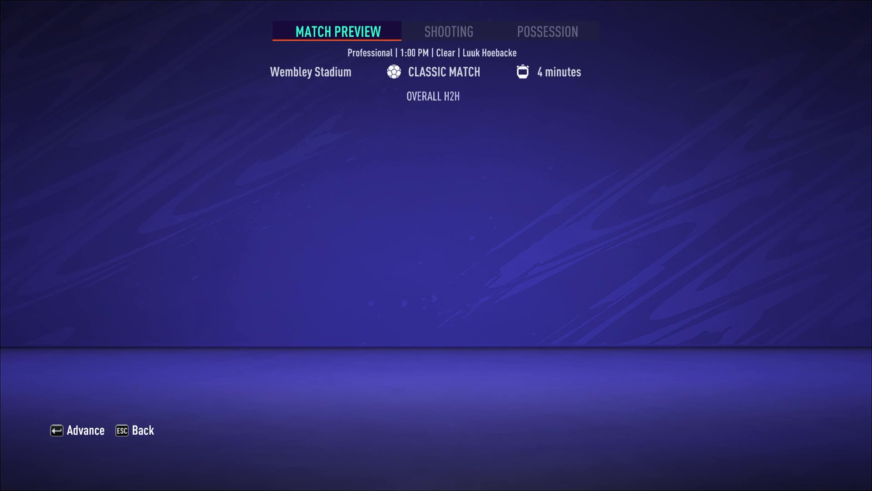
# - Start the GBFC v Real Madrid match, play an attempt in the loading skill game and proceed to the match
pyautogui.press('Return')
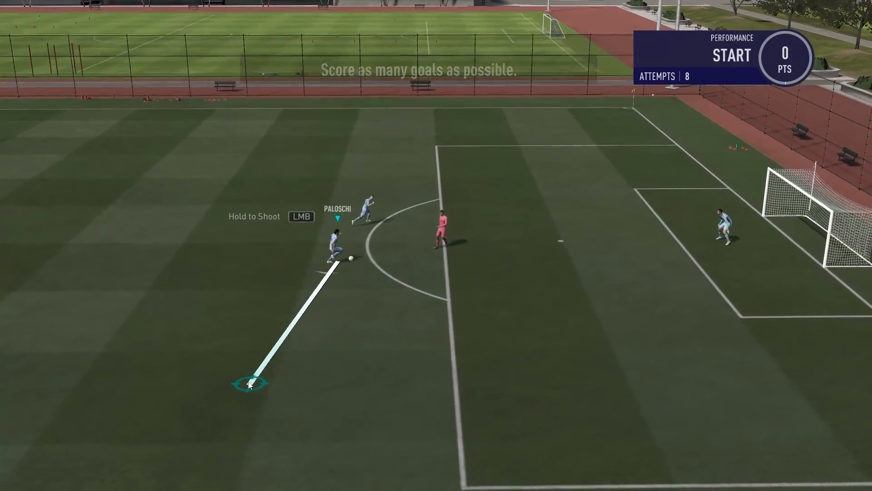
pyautogui.rightClick(481, 190)
pyautogui.click(747, 290)
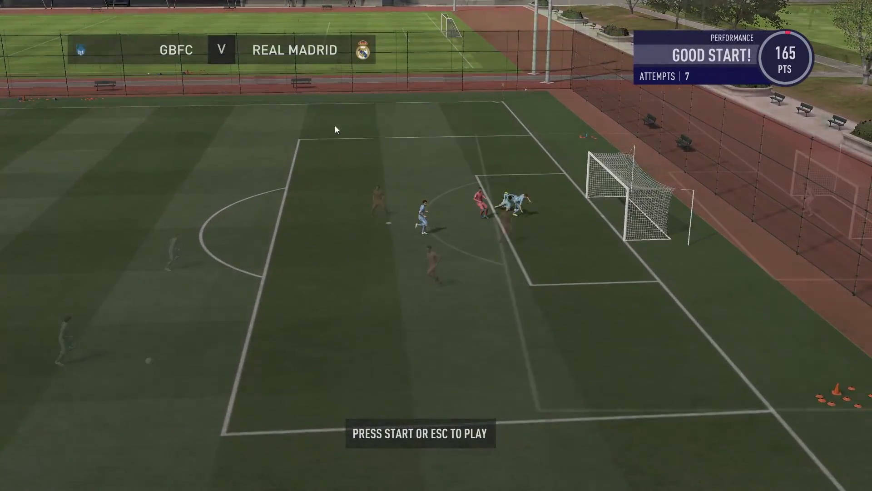
pyautogui.press('Escape')
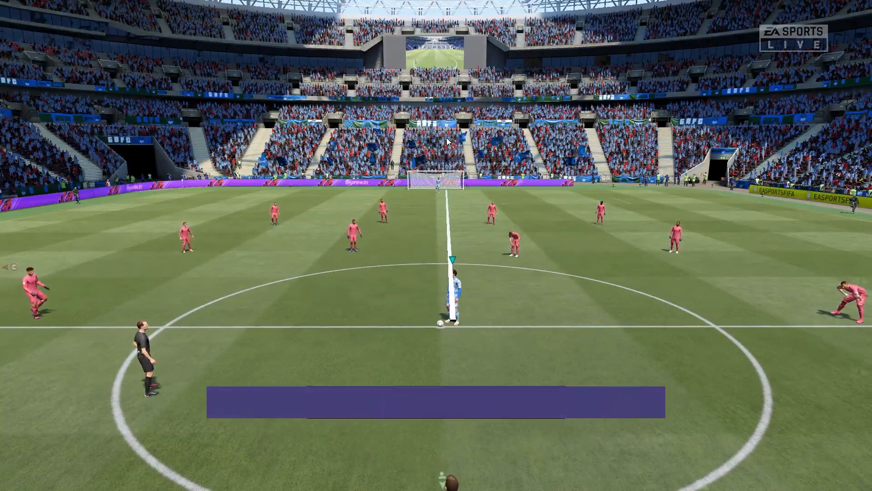
# - Pause at kick-off to check the GBFC crest and kits in the pause menu, and resume the match
pyautogui.press('Escape')
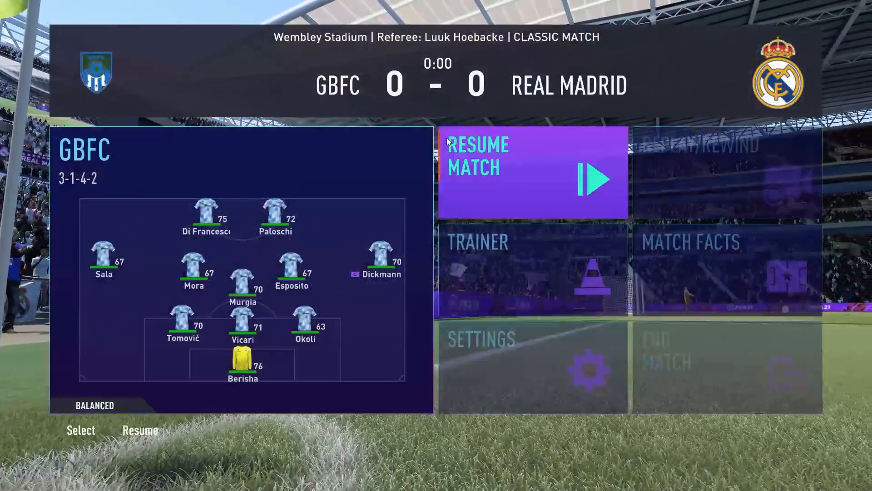
pyautogui.press('Right')
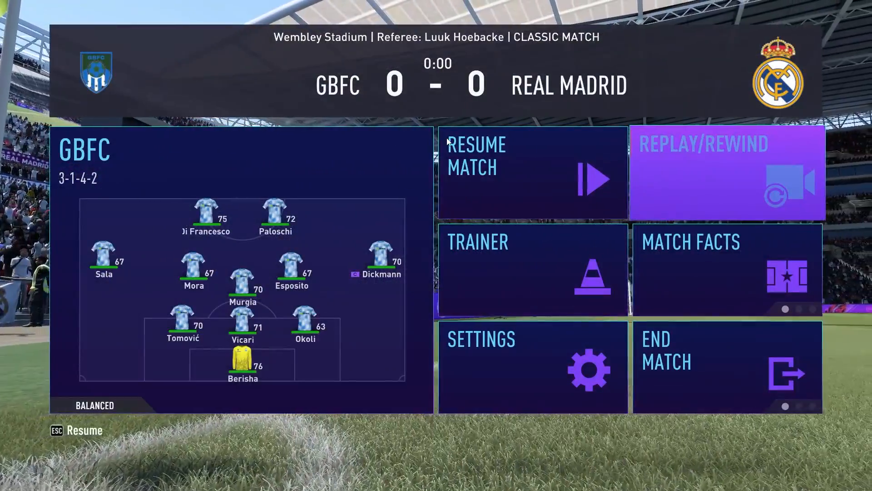
pyautogui.press('Left')
pyautogui.press('Return')
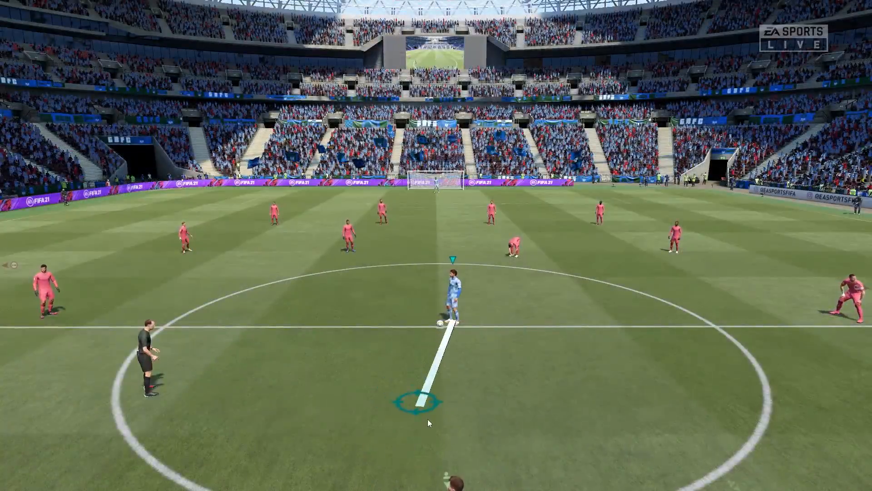
# - Kick off and pass the ball back to GBFC's defence, pausing briefly to view the pause menu before resuming
pyautogui.click(427, 412)
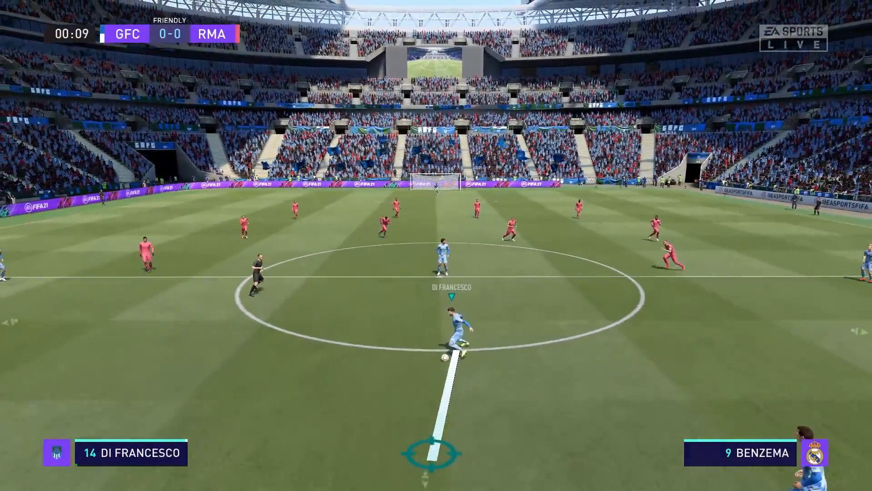
pyautogui.click(444, 458)
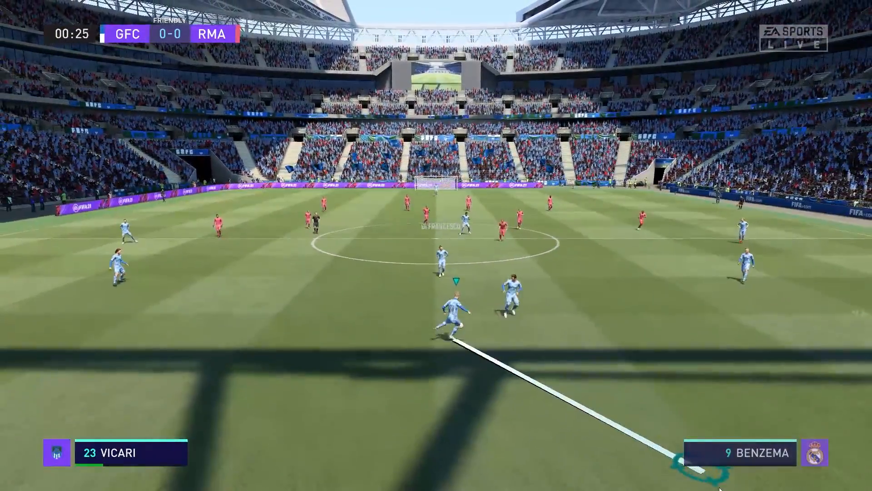
pyautogui.click(704, 472)
pyautogui.press('Escape')
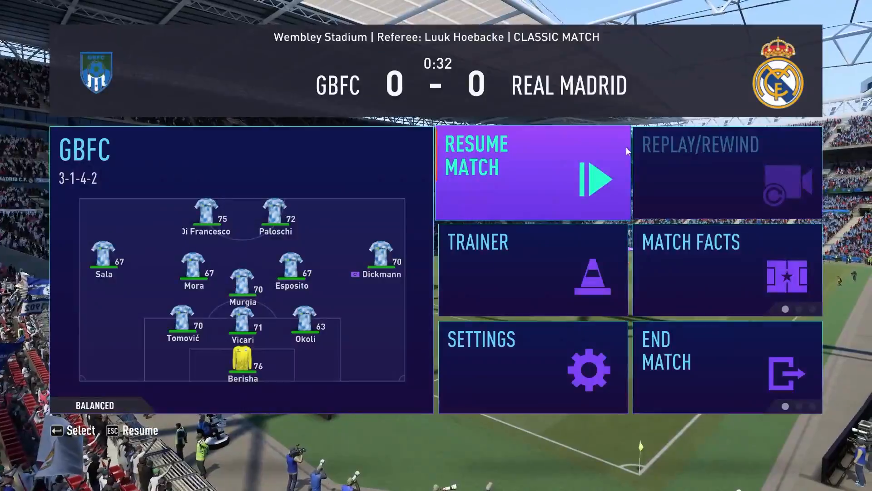
pyautogui.click(626, 147)
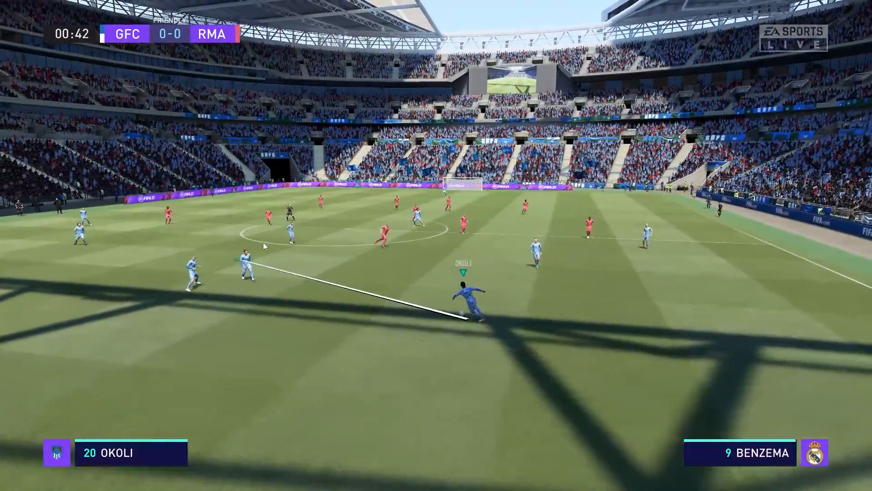
# - Play on against Real Madrid and pause briefly to view the GBFC crest, kits and line-up before resuming the match
pyautogui.rightClick(395, 109)
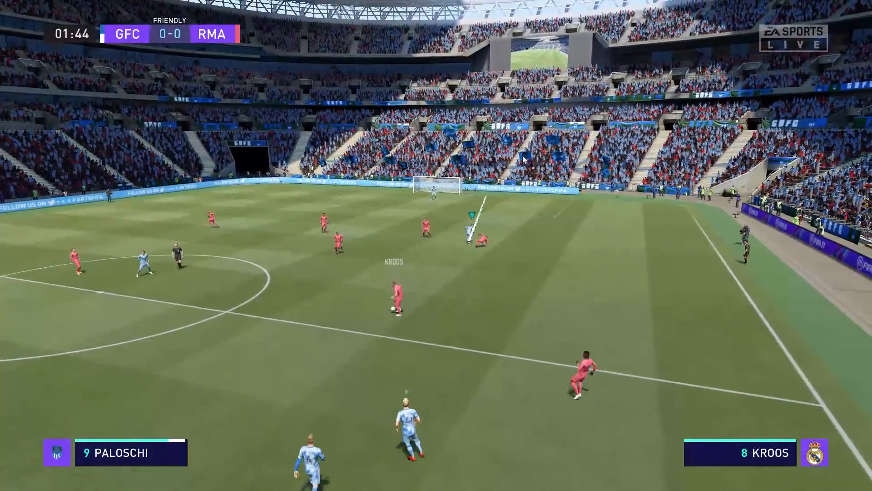
pyautogui.press('Escape')
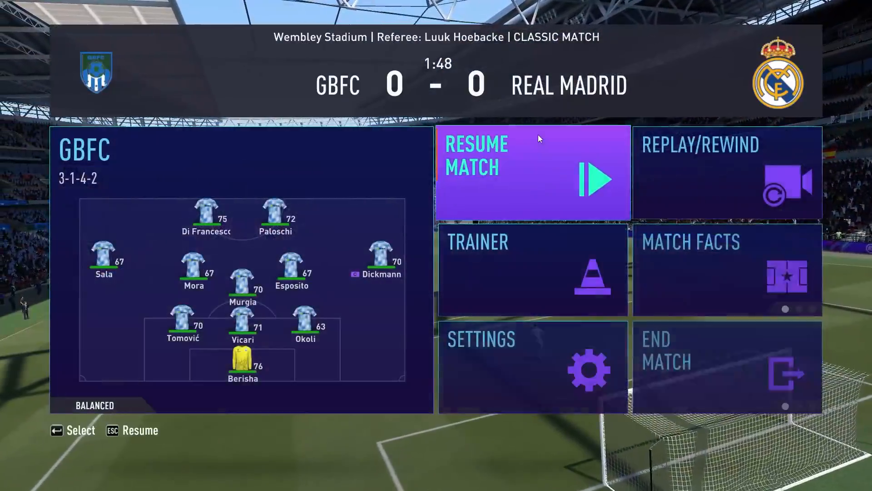
pyautogui.click(540, 136)
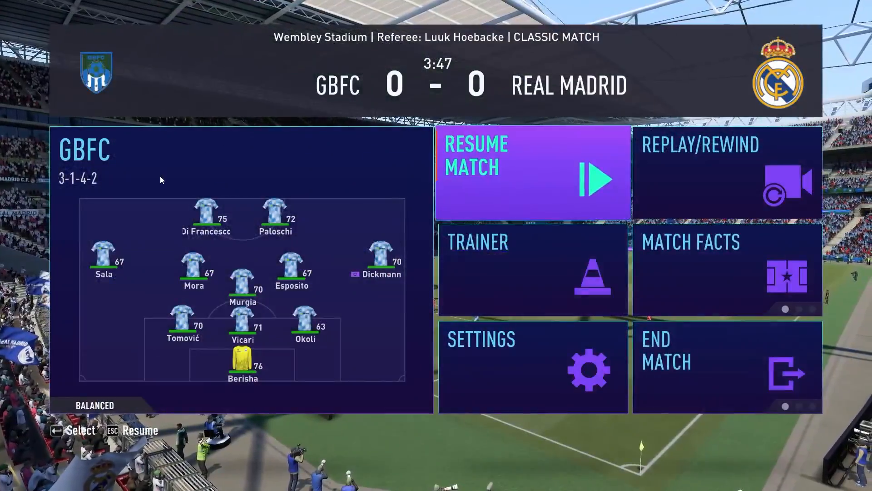
# - End the GBFC v Real Madrid match and return to the main menu, choosing to play offline
pyautogui.press('Down')
pyautogui.press('Down')
pyautogui.press('Right')
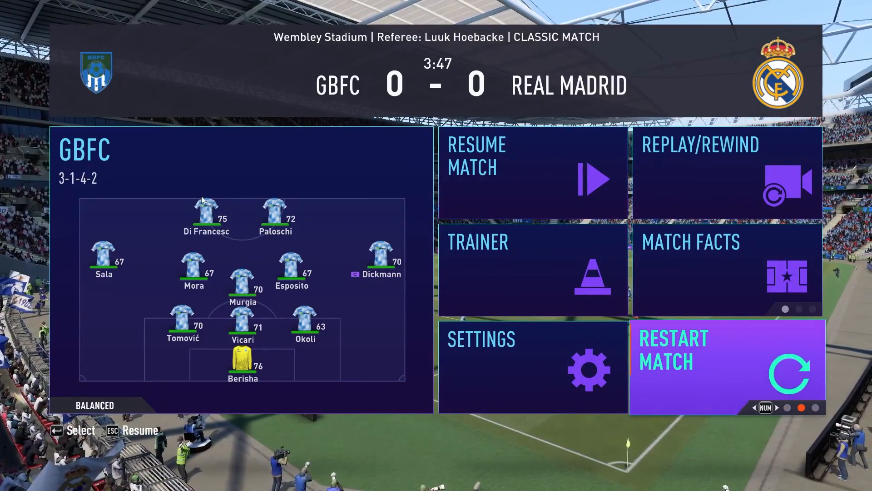
pyautogui.press('Left')
pyautogui.press('Return')
pyautogui.press('Escape')
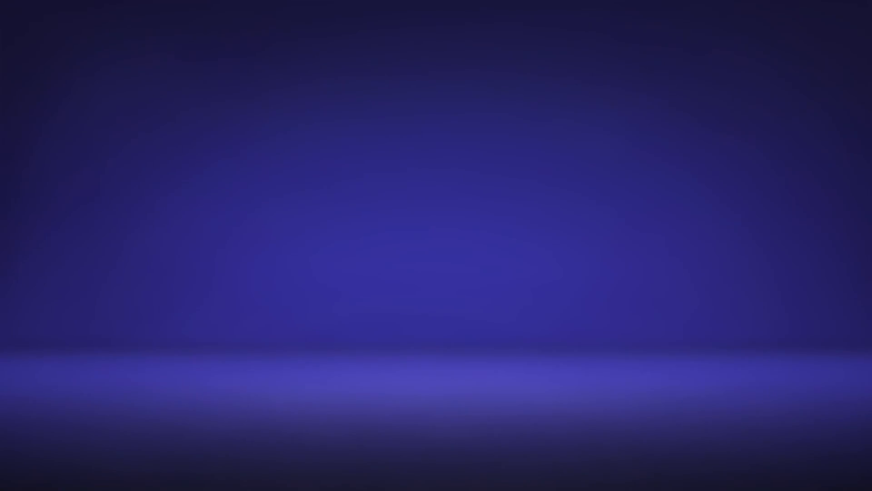
pyautogui.press('Return')
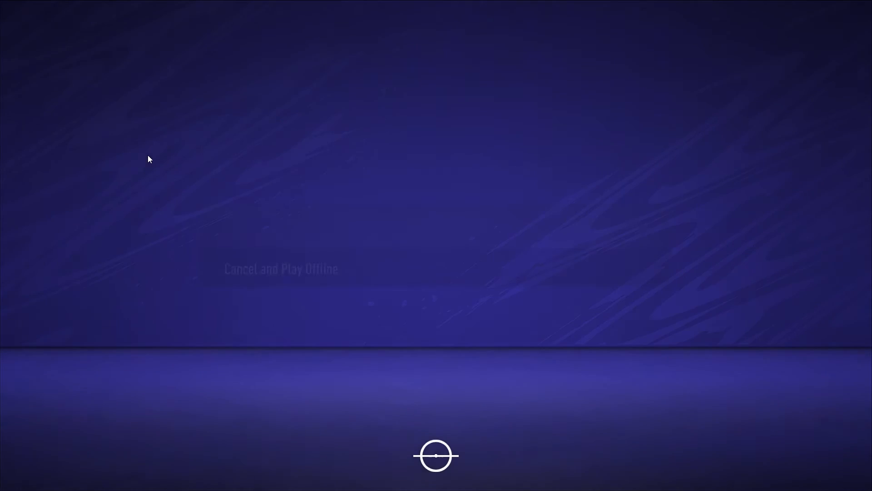
pyautogui.press('Escape')
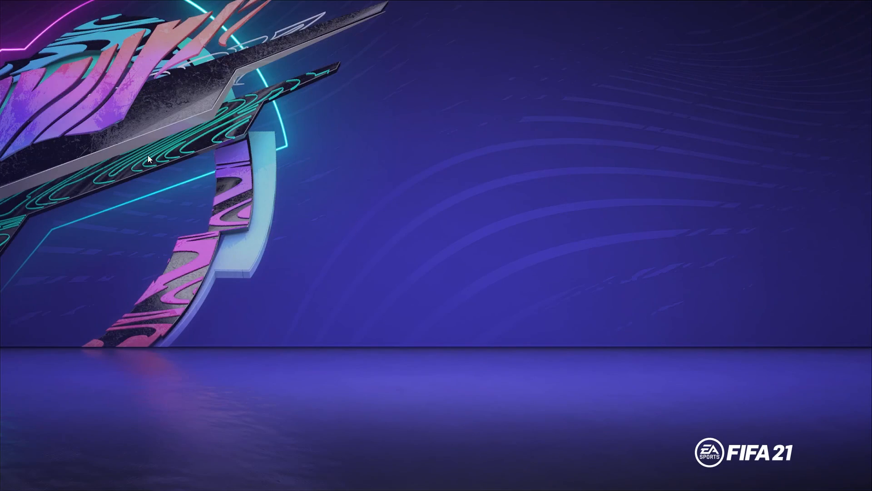
# - Start a new manager career from the Play screen using the current squads
pyautogui.press('Right')
pyautogui.press('Right')
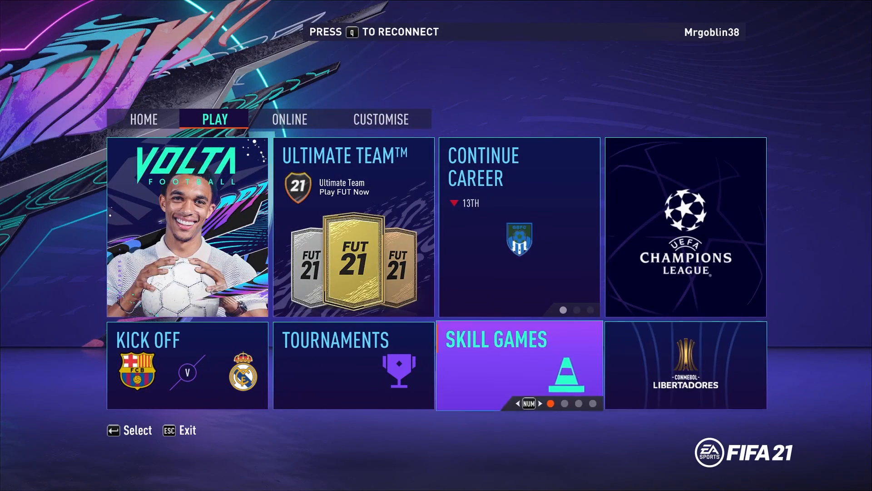
pyautogui.press('Up')
pyautogui.press('Return')
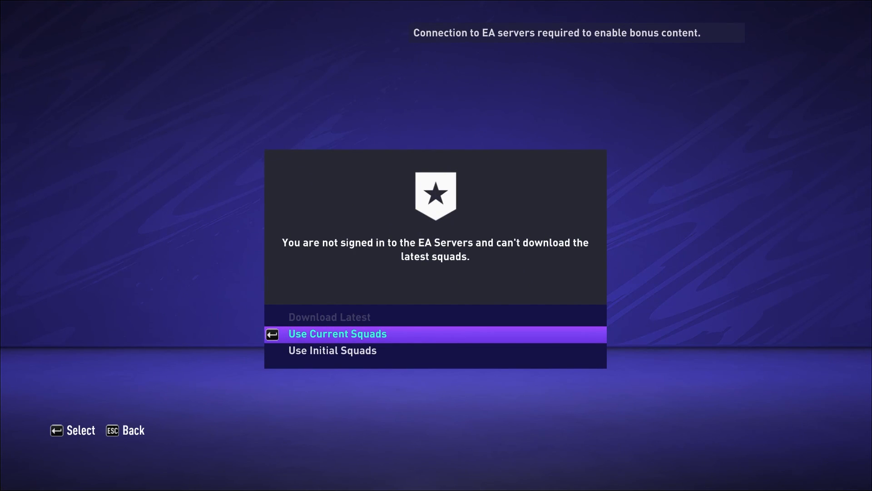
pyautogui.press('Return')
pyautogui.press('Return')
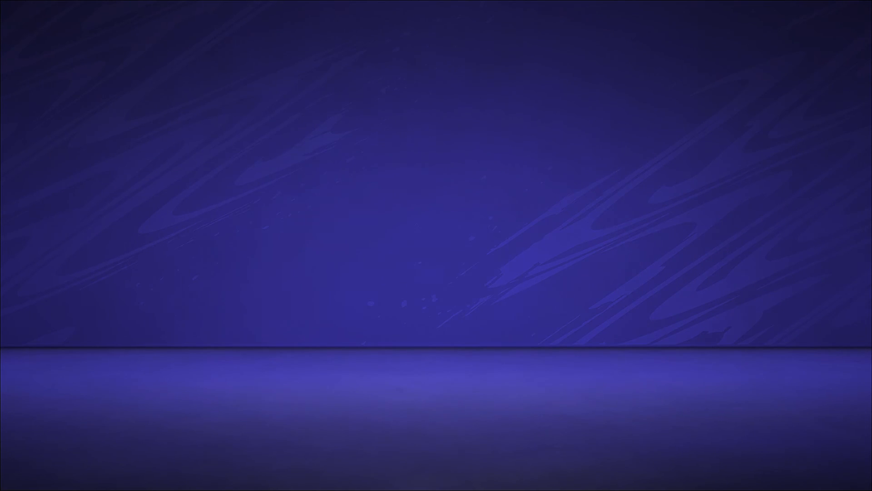
# - Choose the bearded manager in the white T-shirt and advance with the default manager information
pyautogui.press('Right')
pyautogui.press('Right')
pyautogui.press('Right')
pyautogui.press('Right')
pyautogui.press('Right')
pyautogui.press('Left')
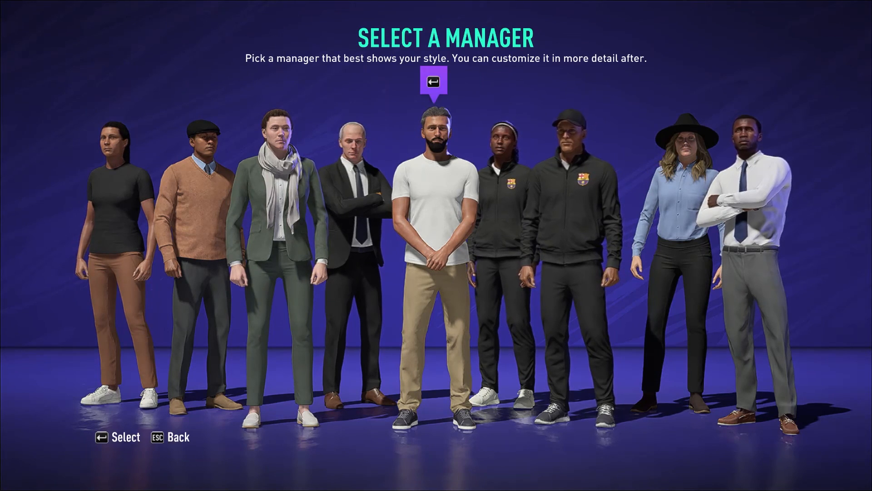
pyautogui.press('Return')
pyautogui.press('Up')
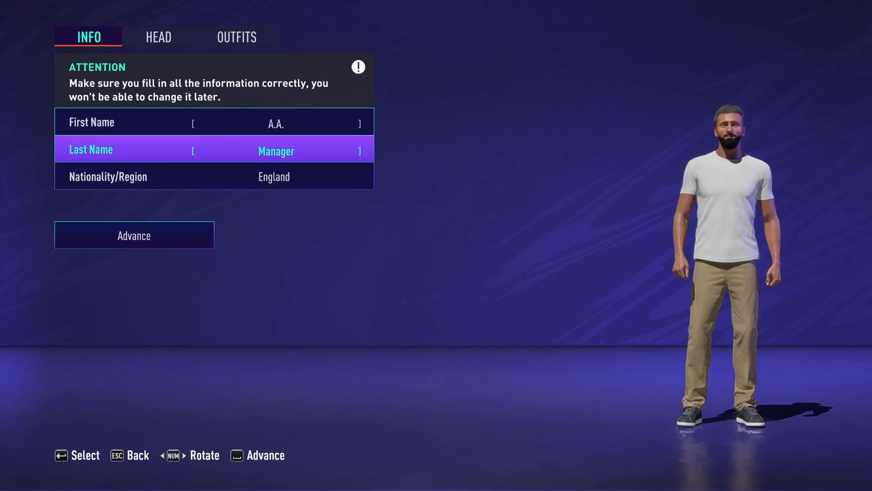
pyautogui.click(144, 237)
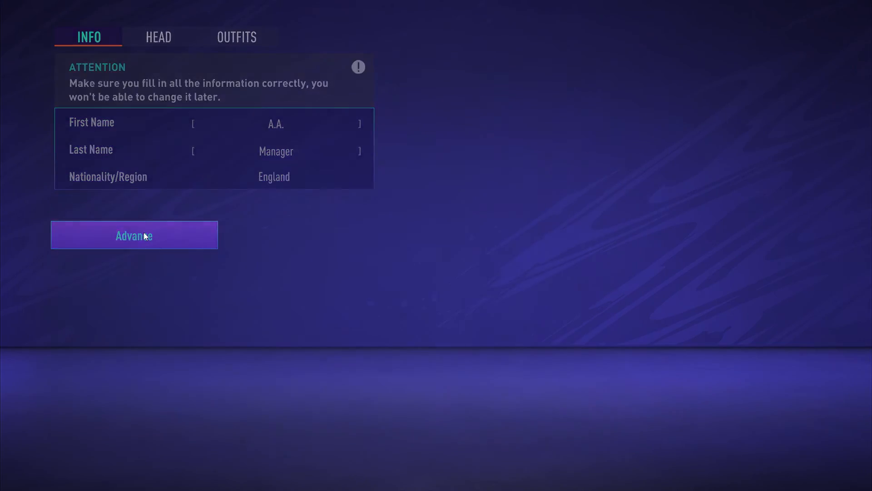
# - Set the career club's country to England
pyautogui.press('Left')
pyautogui.press('Left')
pyautogui.press('Left')
pyautogui.press('Left')
pyautogui.press('Left')
pyautogui.press('Left')
pyautogui.press('Left')
pyautogui.press('Left')
pyautogui.press('Left')
pyautogui.press('Left')
pyautogui.press('Left')
pyautogui.press('Left')
pyautogui.press('Left')
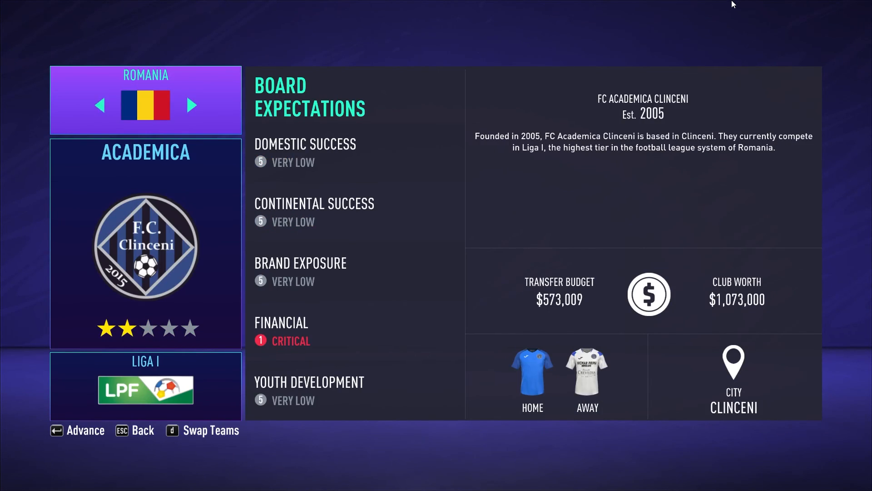
pyautogui.press('Left')
pyautogui.press('Left')
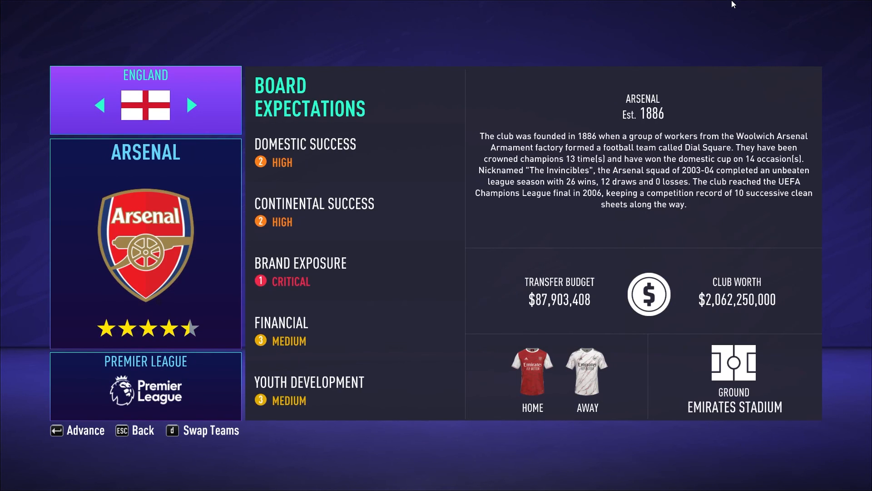
# - Browse the Premier League clubs available for the career, from Arsenal through Chelsea and West Brom to Spurs
pyautogui.press('Down')
pyautogui.press('Down')
pyautogui.press('Up')
pyautogui.press('Right')
pyautogui.press('Right')
pyautogui.press('Right')
pyautogui.press('Right')
pyautogui.press('Right')
pyautogui.press('Right')
pyautogui.press('Right')
pyautogui.press('Right')
pyautogui.press('Right')
pyautogui.press('Right')
pyautogui.press('Right')
pyautogui.press('Right')
pyautogui.press('Right')
pyautogui.press('Right')
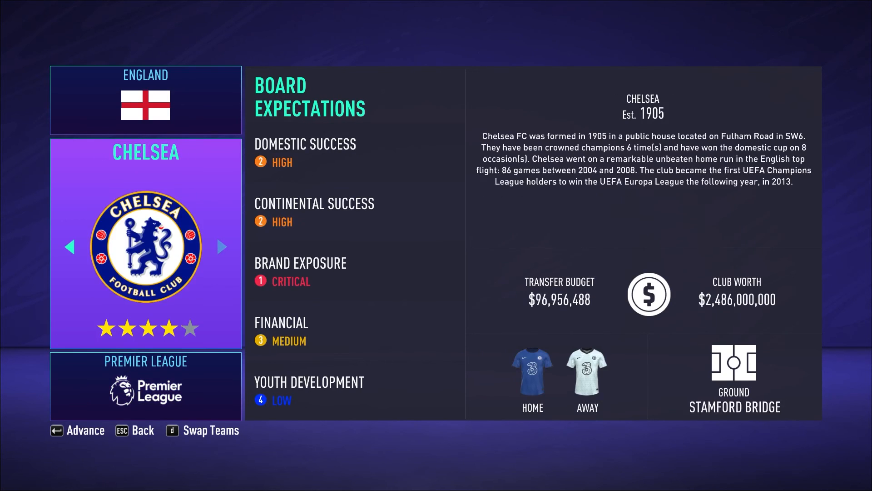
pyautogui.press('Right')
pyautogui.press('Right')
pyautogui.press('Right')
pyautogui.press('Right')
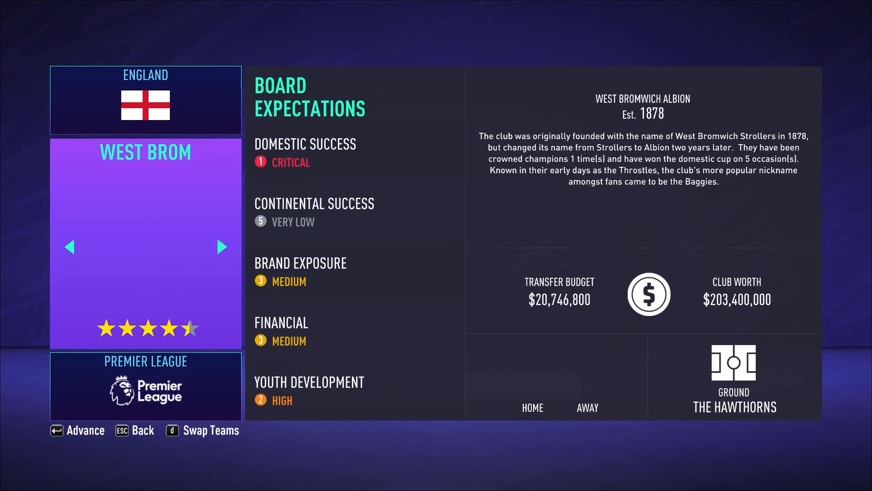
pyautogui.press('Down')
pyautogui.press('Left')
pyautogui.press('Left')
pyautogui.press('Right')
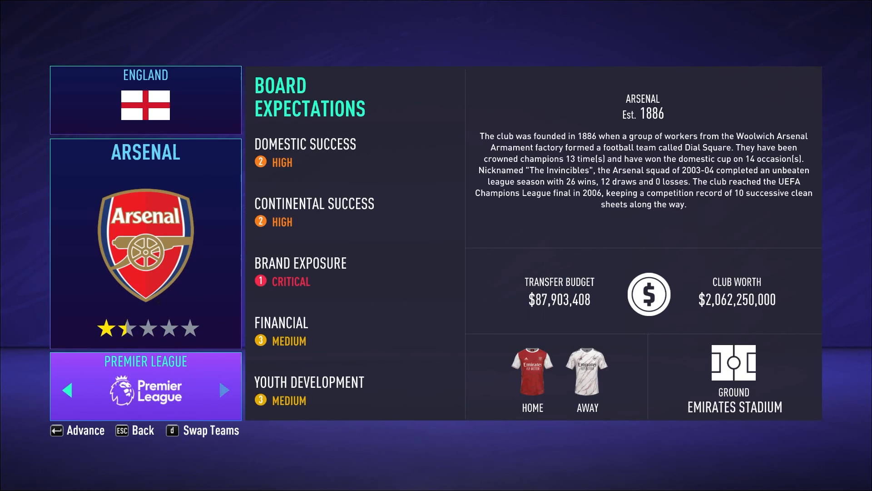
pyautogui.press('Up')
pyautogui.press('Left')
pyautogui.press('Left')
pyautogui.press('Left')
pyautogui.press('Left')
pyautogui.press('Down')
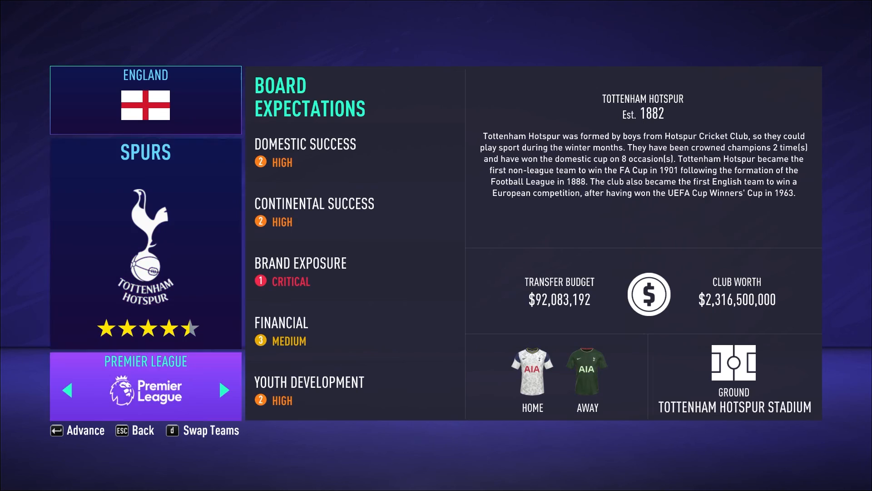
# - Set the league to EFL League Two and select Leyton Orient as the career club
pyautogui.press('Right')
pyautogui.press('Right')
pyautogui.press('Right')
pyautogui.press('Left')
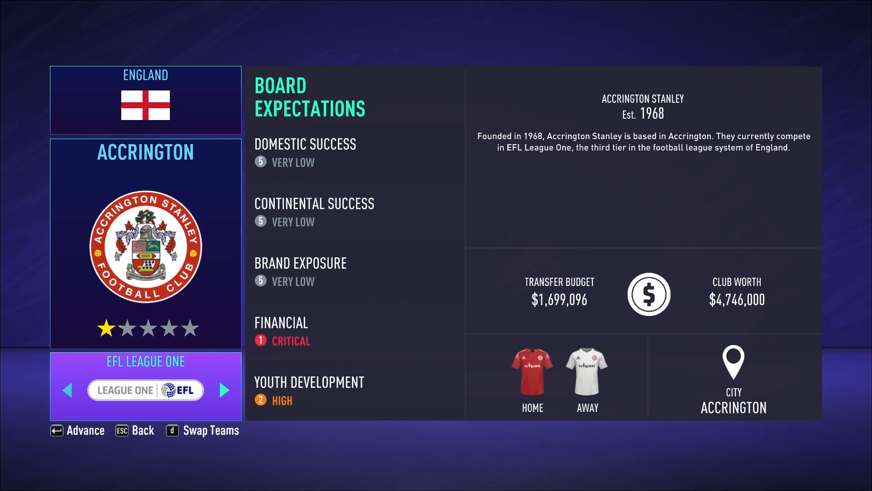
pyautogui.press('Right')
pyautogui.press('Up')
pyautogui.press('Left')
pyautogui.press('Left')
pyautogui.press('Left')
pyautogui.press('Left')
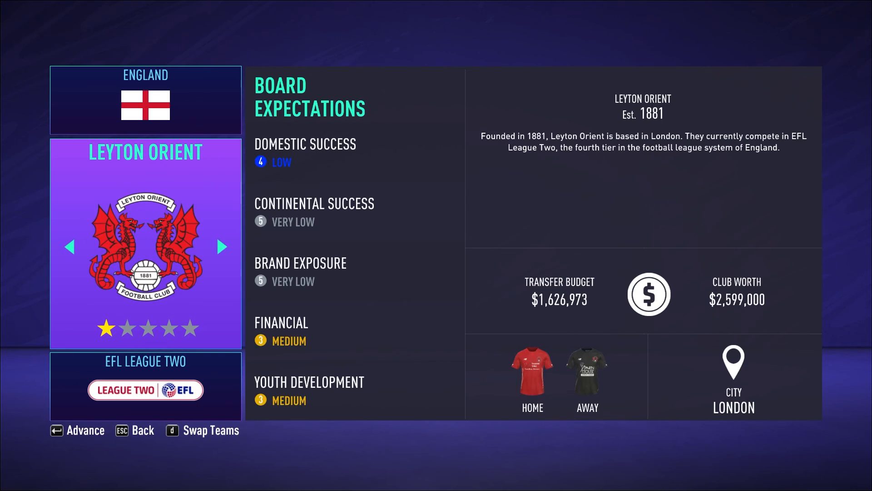
# - Swap Leyton Orient with GBFC from the Rest of World clubs to place GBFC in EFL League Two
pyautogui.press('Return')
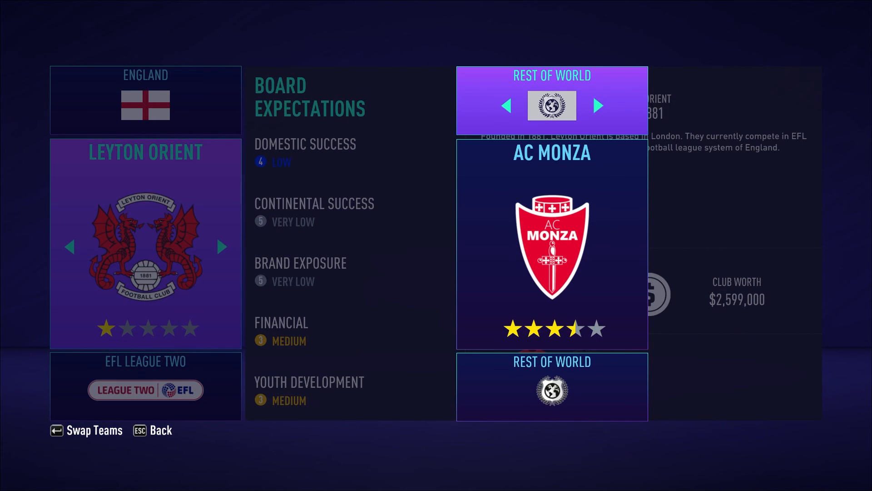
pyautogui.press('Down')
pyautogui.press('Right')
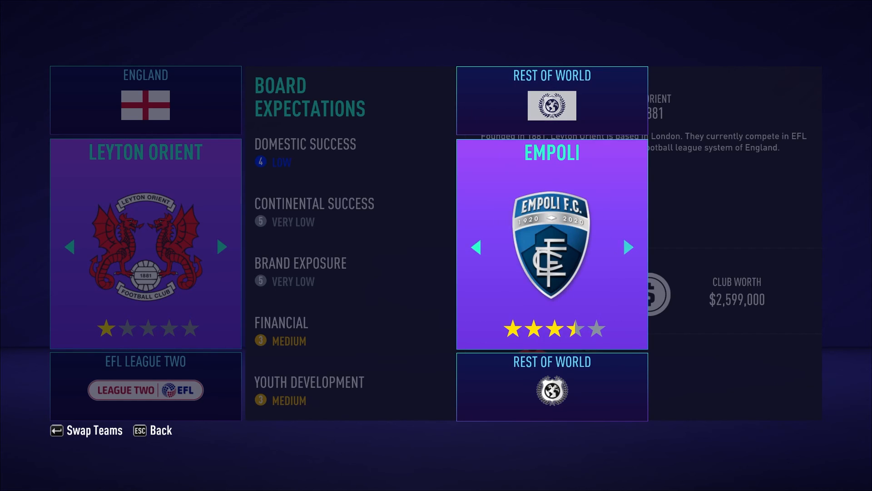
pyautogui.press('Return')
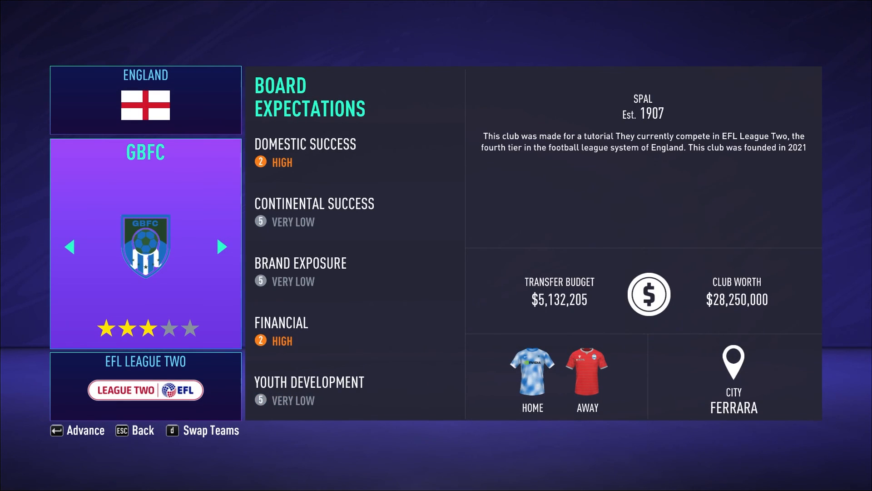
# - Change the career club selection from EFL League Two to the Premier League
pyautogui.press('Right')
pyautogui.press('Down')
pyautogui.press('Right')
pyautogui.press('Up')
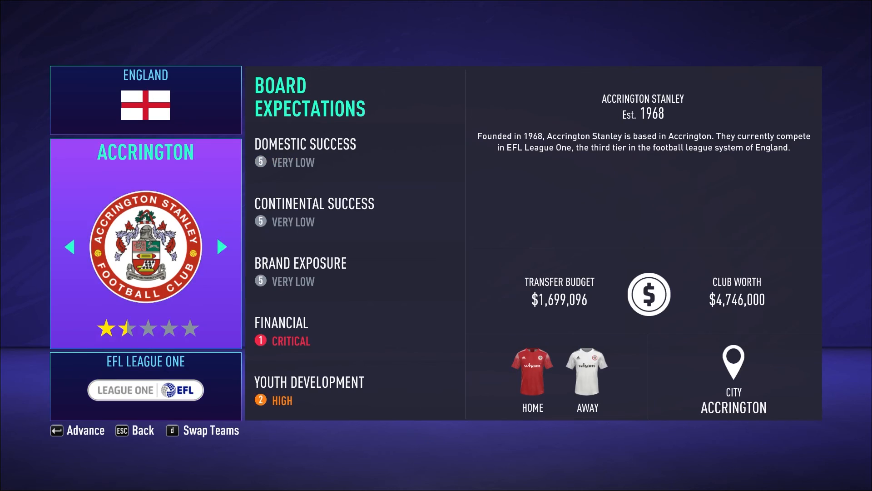
pyautogui.press('Down')
pyautogui.press('Right')
pyautogui.press('Up')
pyautogui.press('Right')
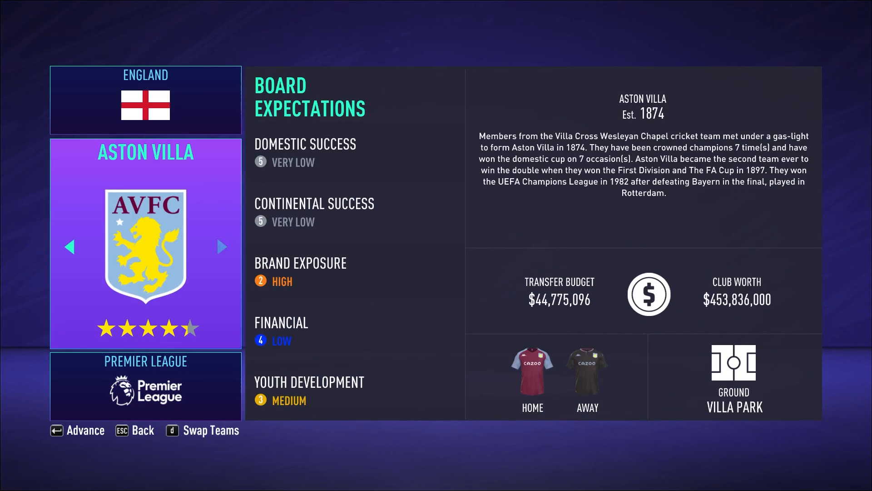
# - Go through the Premier League clubs and select West Brom
pyautogui.press('Right')
pyautogui.press('Right')
pyautogui.press('Right')
pyautogui.press('Right')
pyautogui.press('Right')
pyautogui.press('Left')
pyautogui.press('Left')
pyautogui.press('Left')
pyautogui.press('Left')
pyautogui.press('Left')
pyautogui.press('Left')
pyautogui.press('Left')
pyautogui.press('Left')
pyautogui.press('Left')
pyautogui.press('Left')
pyautogui.press('Left')
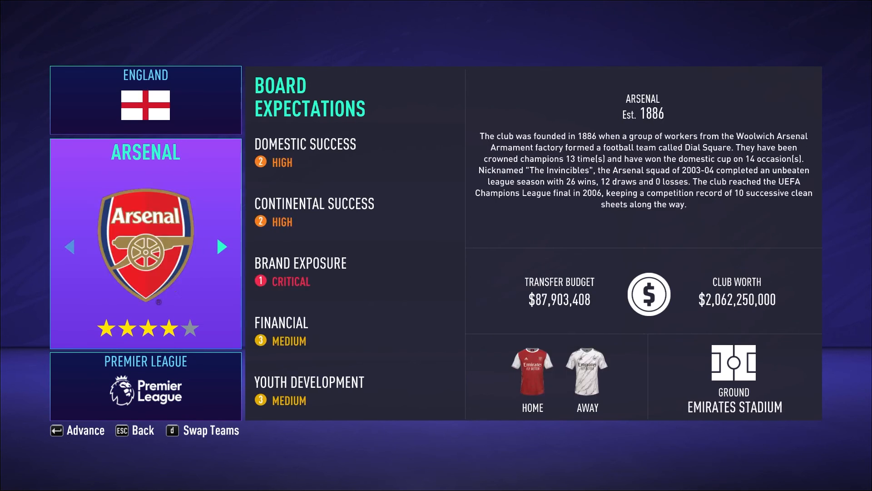
pyautogui.press('Right')
pyautogui.press('Right')
pyautogui.press('Left')
pyautogui.press('Left')
pyautogui.press('Left')
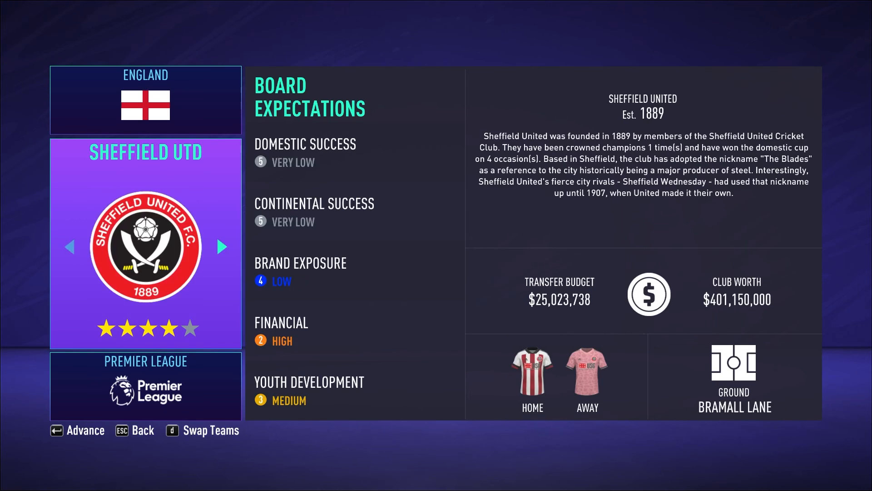
pyautogui.press('Left')
pyautogui.press('Left')
pyautogui.press('Right')
pyautogui.press('Right')
pyautogui.press('Right')
pyautogui.press('Right')
pyautogui.press('Right')
# - Open the team swap for West Brom and set the replacement club's country to England
pyautogui.press('Return')
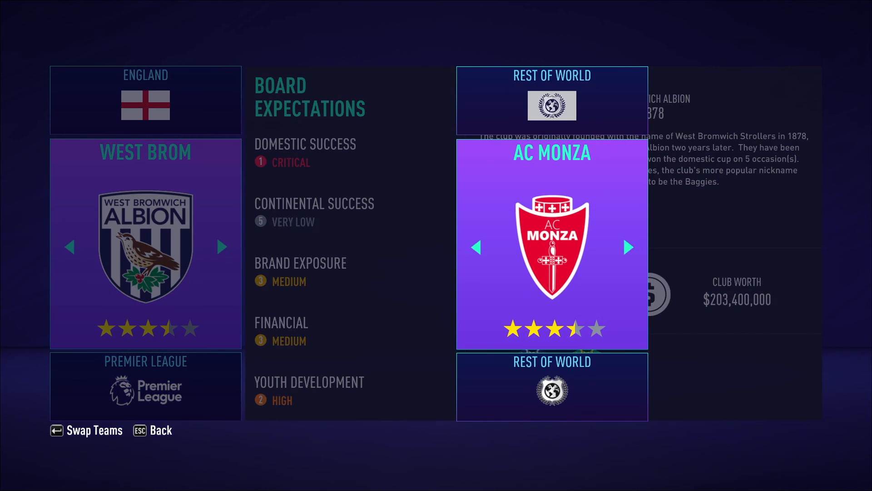
pyautogui.press('Up')
pyautogui.press('Left')
pyautogui.press('Left')
pyautogui.press('Left')
pyautogui.press('Left')
pyautogui.press('Left')
pyautogui.press('Left')
pyautogui.press('Left')
pyautogui.press('Left')
pyautogui.press('Left')
pyautogui.press('Left')
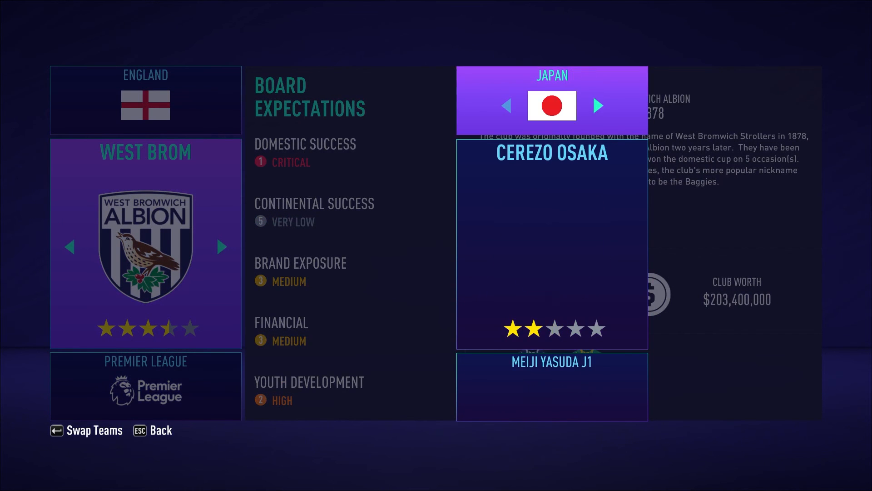
pyautogui.press('Left')
pyautogui.press('Down')
pyautogui.press('Down')
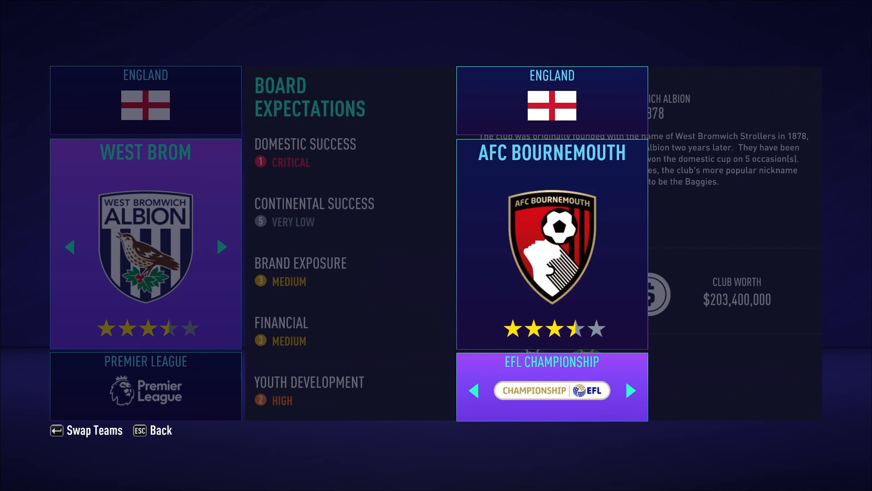
# - Choose GBFC from EFL League Two as the replacement and swap it with West Brom into the Premier League
pyautogui.press('Right')
pyautogui.press('Right')
pyautogui.press('Left')
pyautogui.press('Right')
pyautogui.press('Up')
pyautogui.press('Right')
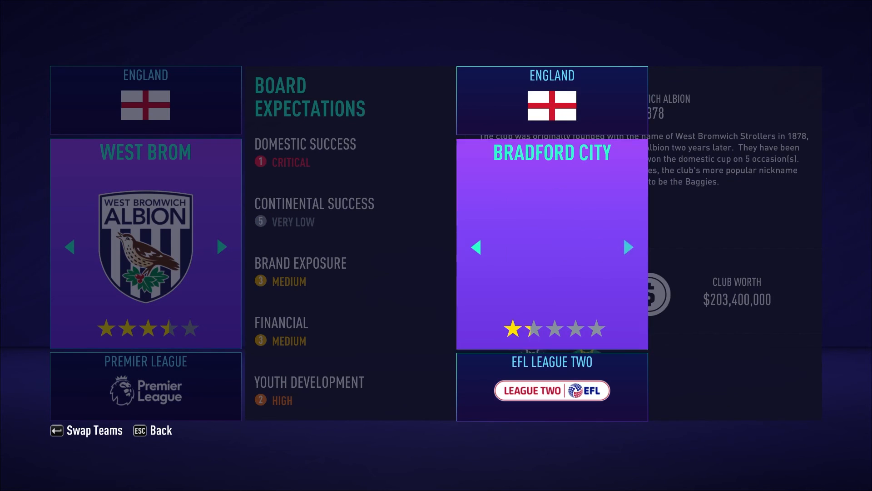
pyautogui.press('Right')
pyautogui.press('Right')
pyautogui.press('Right')
pyautogui.press('Right')
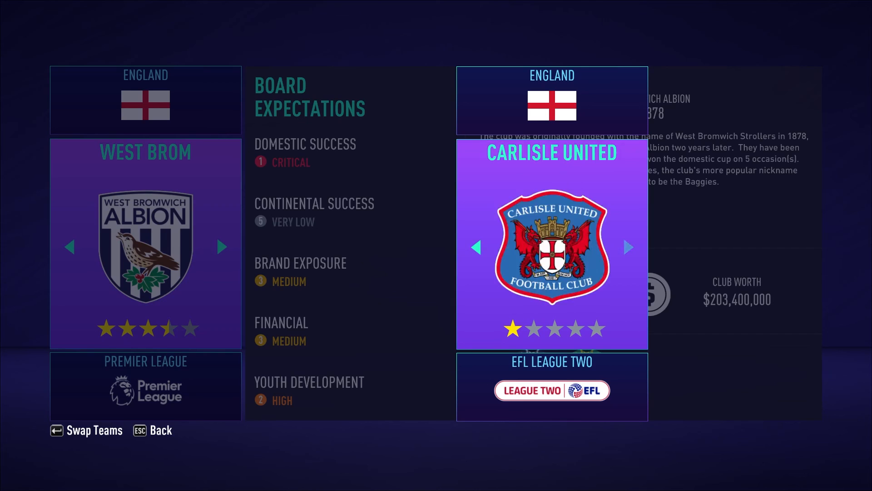
pyautogui.press('Right')
pyautogui.press('Right')
pyautogui.press('Right')
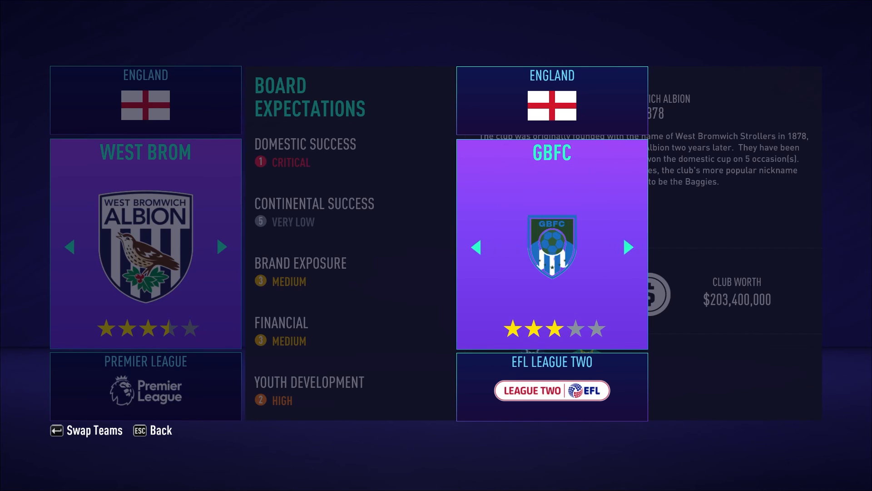
pyautogui.press('Return')
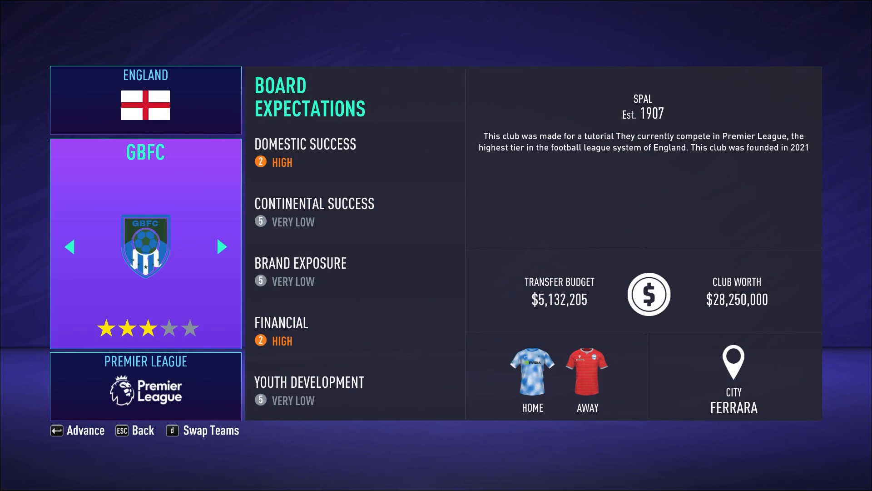
# - Confirm GBFC in the Premier League as the career club and continue to the career settings
pyautogui.press('Return')
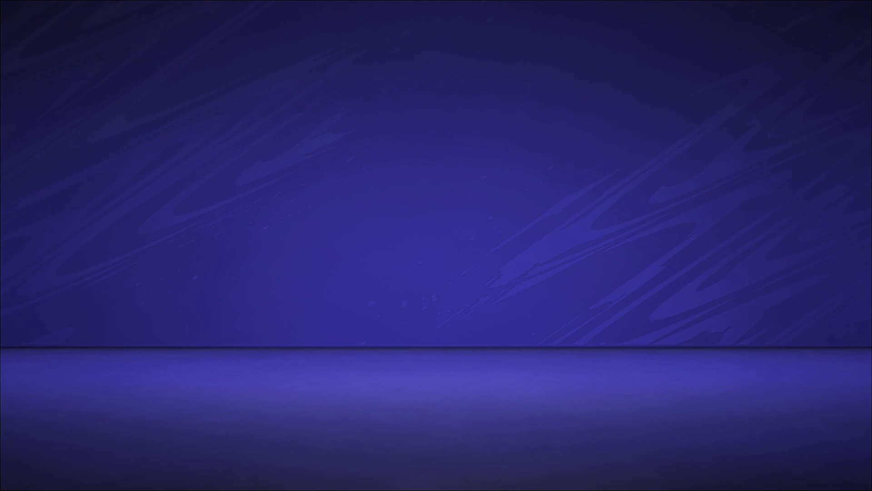
pyautogui.press('Escape')
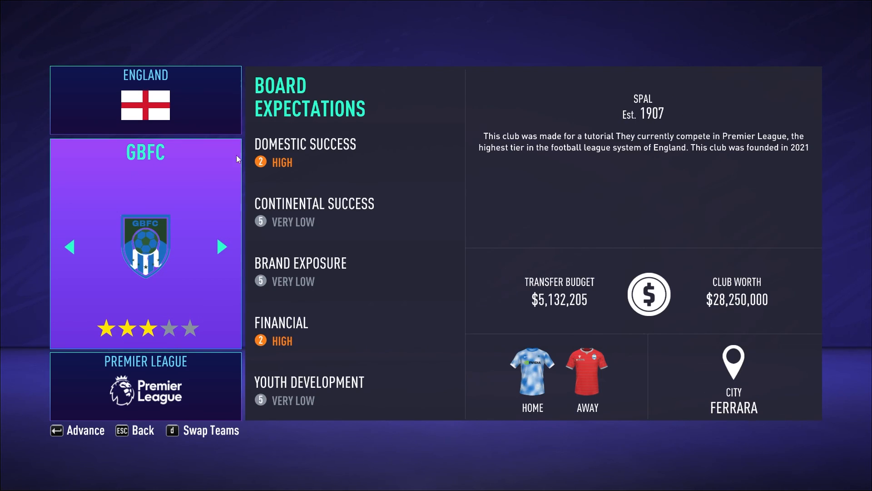
pyautogui.press('Return')
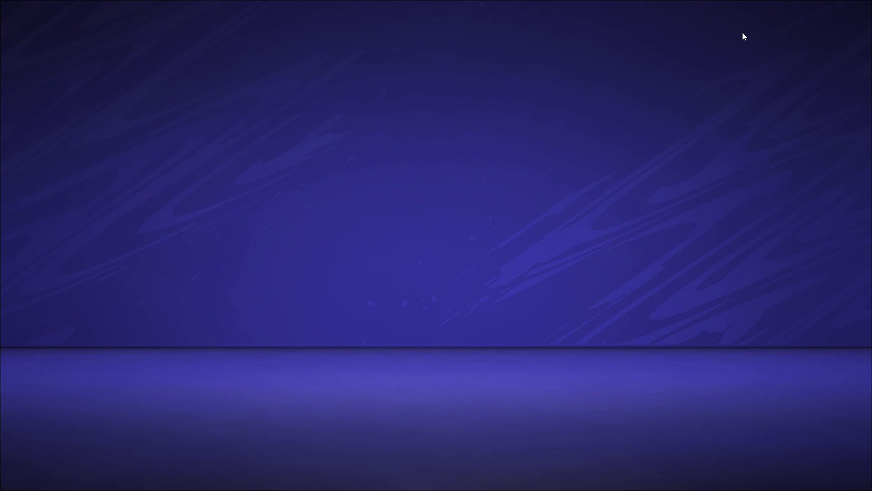
pyautogui.press('Up')
pyautogui.press('Down')
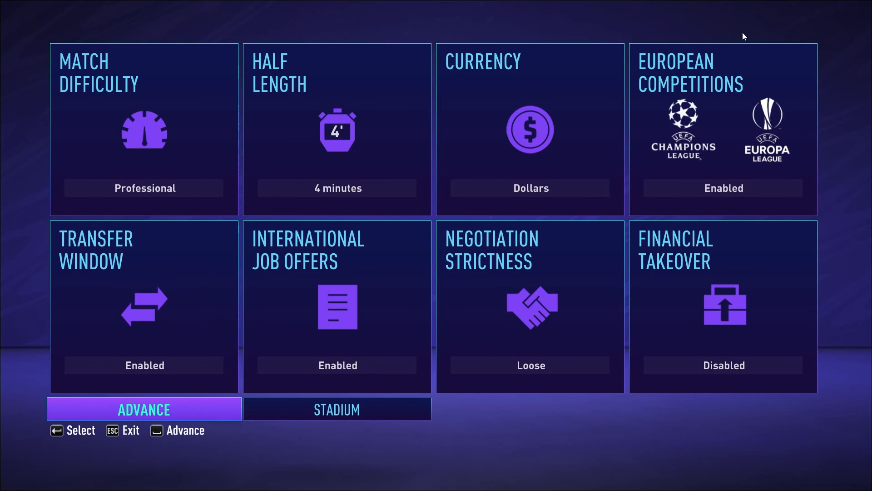
# - Look over the career settings, keep them as they are and start the GBFC manager career
pyautogui.press('Right')
pyautogui.press('Up')
pyautogui.press('Up')
pyautogui.press('Right')
pyautogui.press('Right')
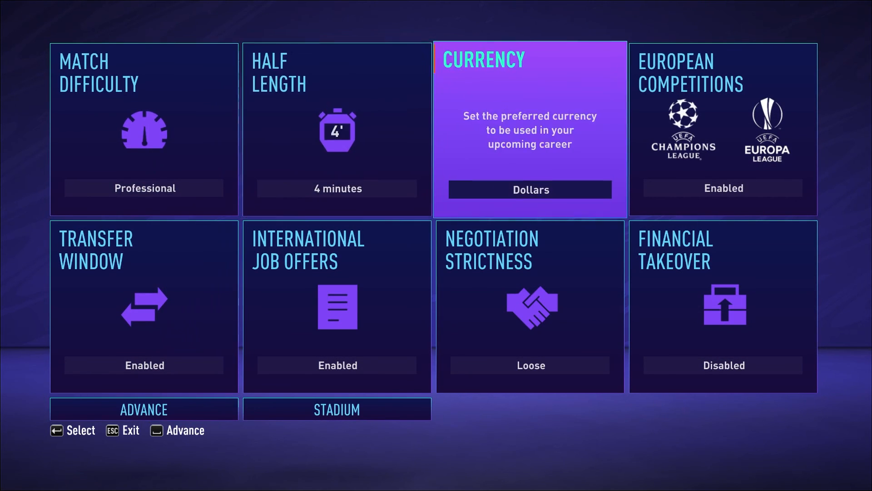
pyautogui.press('Left')
pyautogui.press('Left')
pyautogui.press('space')
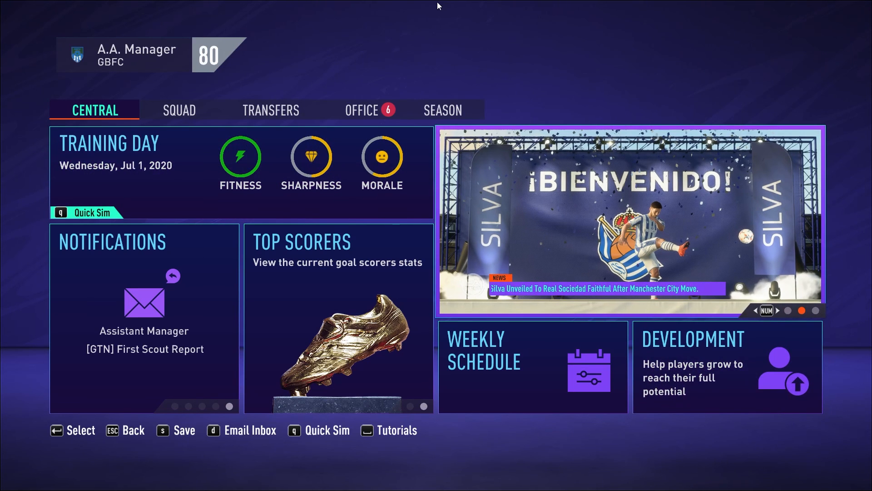
# - Examine the Office section of the GBFC career, including board expectations, finances and the manager options
pyautogui.press('Left')
pyautogui.press('Left')
pyautogui.press('Left')
pyautogui.press('Left')
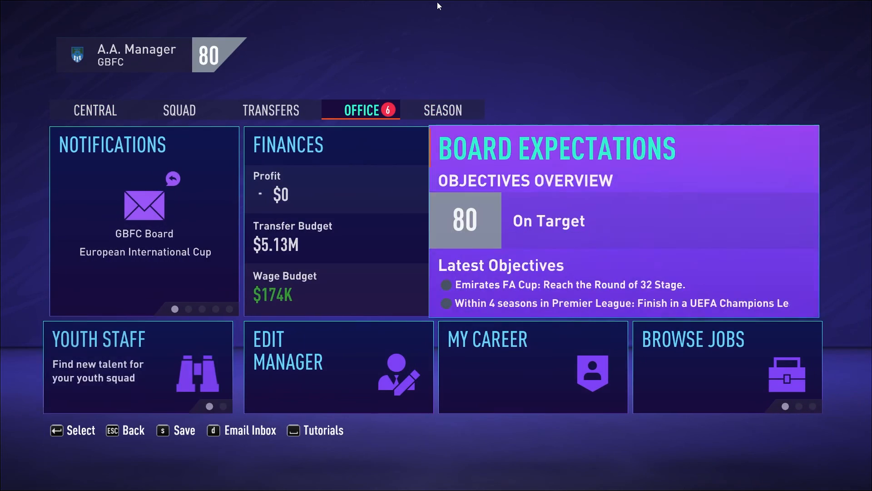
pyautogui.press('Left')
pyautogui.press('Left')
pyautogui.press('Down')
pyautogui.press('Right')
pyautogui.press('Right')
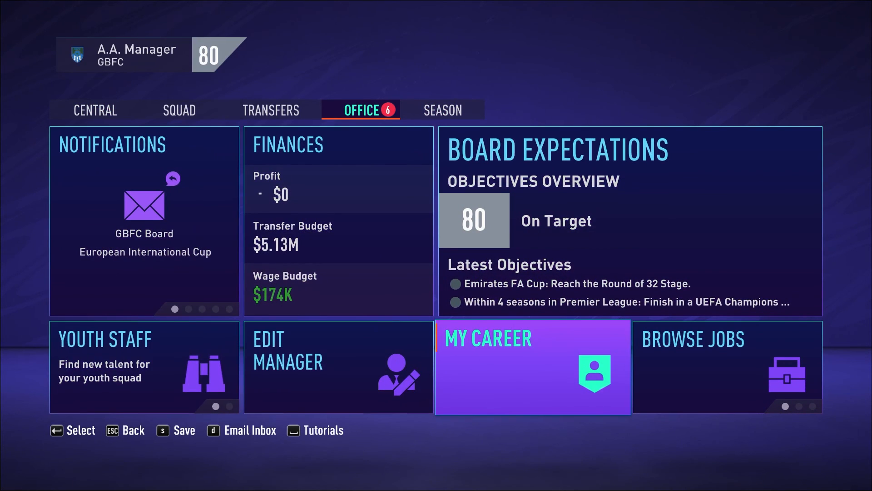
pyautogui.press('Left')
pyautogui.press('Left')
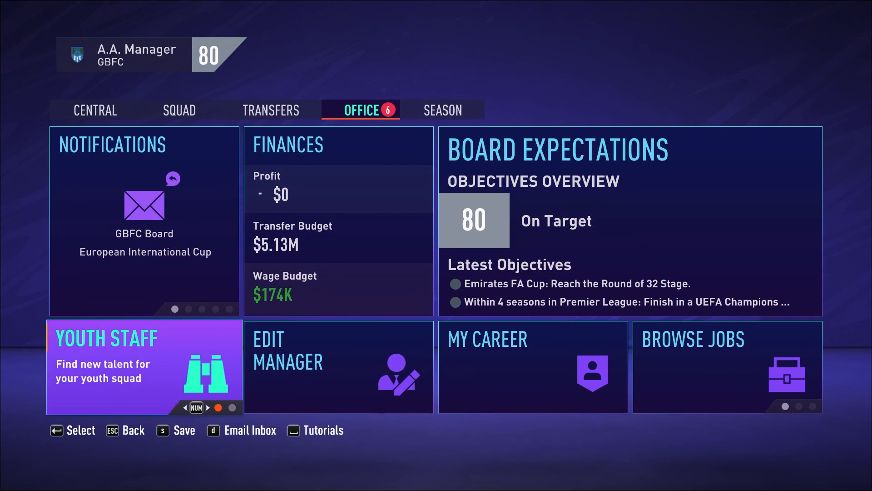
# - Check the GBFC squad lineup and its kits, and return to the Edit Manager option in the Office section
pyautogui.press('Left')
pyautogui.press('Left')
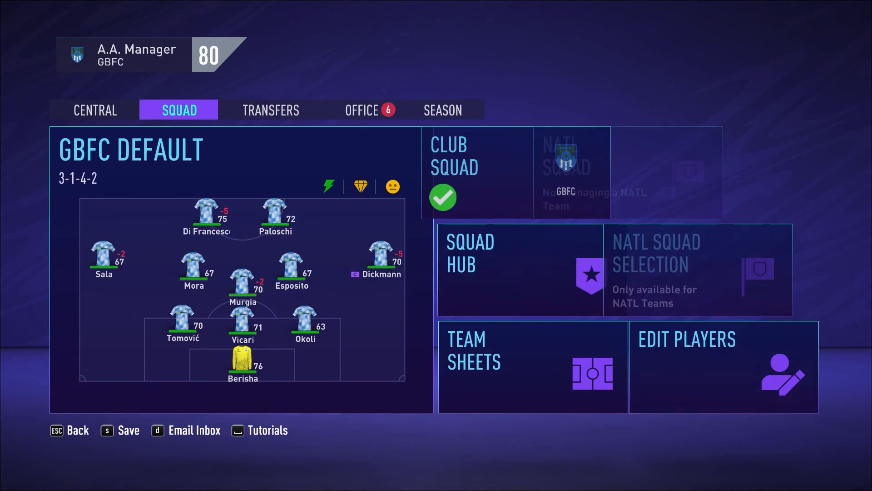
pyautogui.press('Right')
pyautogui.press('Right')
pyautogui.press('Right')
pyautogui.press('Left')
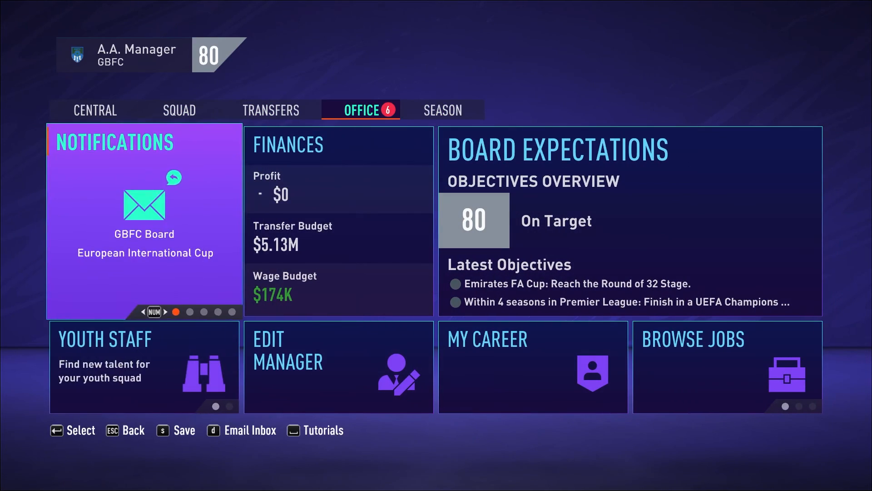
pyautogui.press('Down')
pyautogui.press('Right')
pyautogui.press('Right')
pyautogui.press('Left')
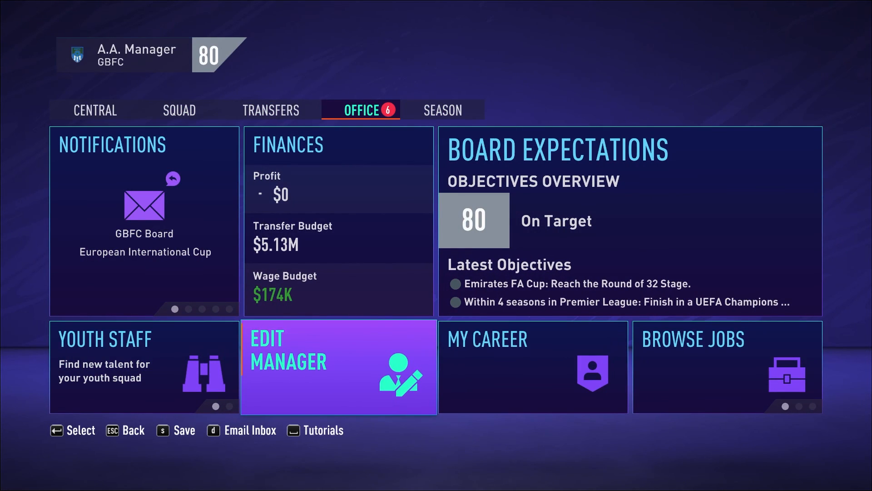
# - Exit the GBFC manager career and return to the main menu
pyautogui.press('Escape')
pyautogui.press('Down')
pyautogui.press('Return')
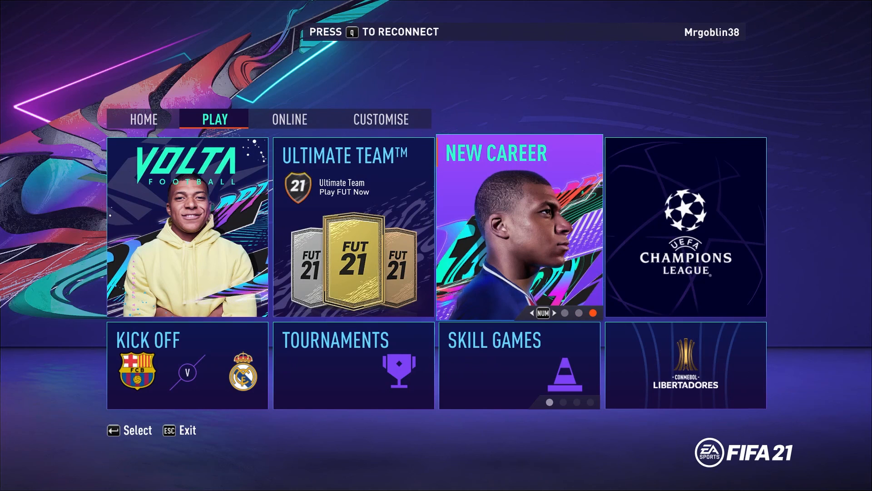
# - Quit FIFA 21 and close FIFA Mod Manager
pyautogui.press('Down')
pyautogui.press('Up')
pyautogui.press('Escape')
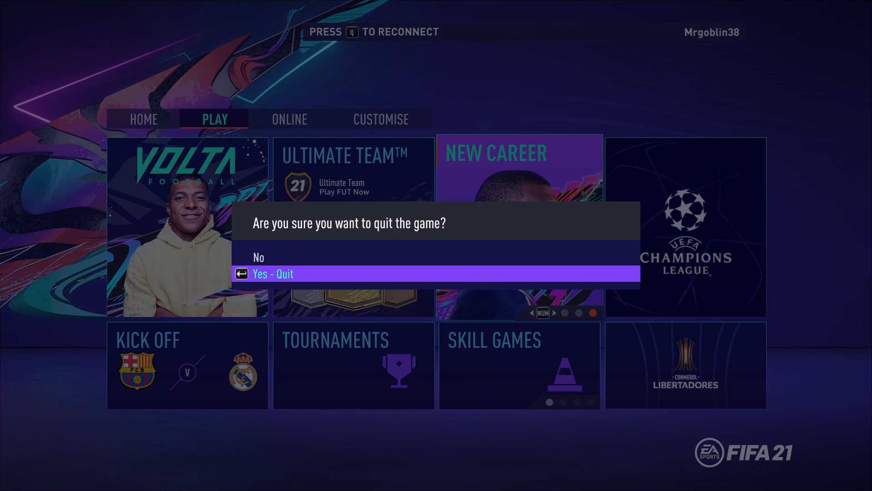
pyautogui.press('Return')
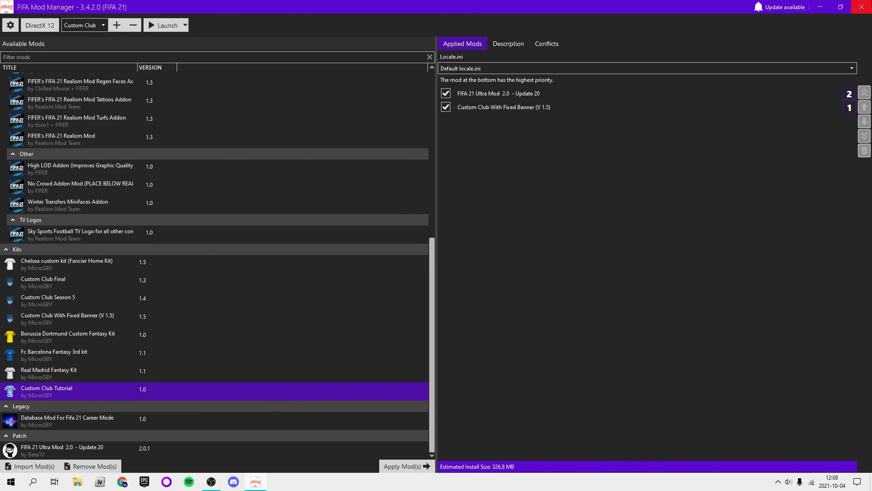
pyautogui.click(862, 7)
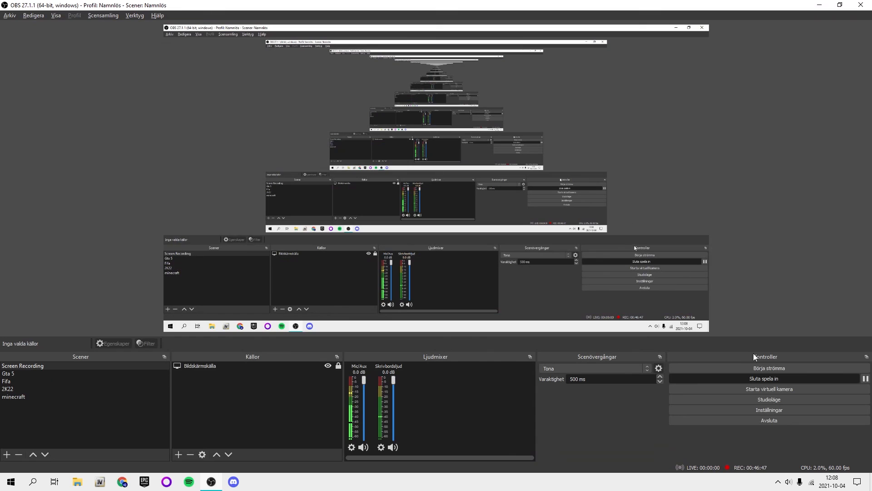